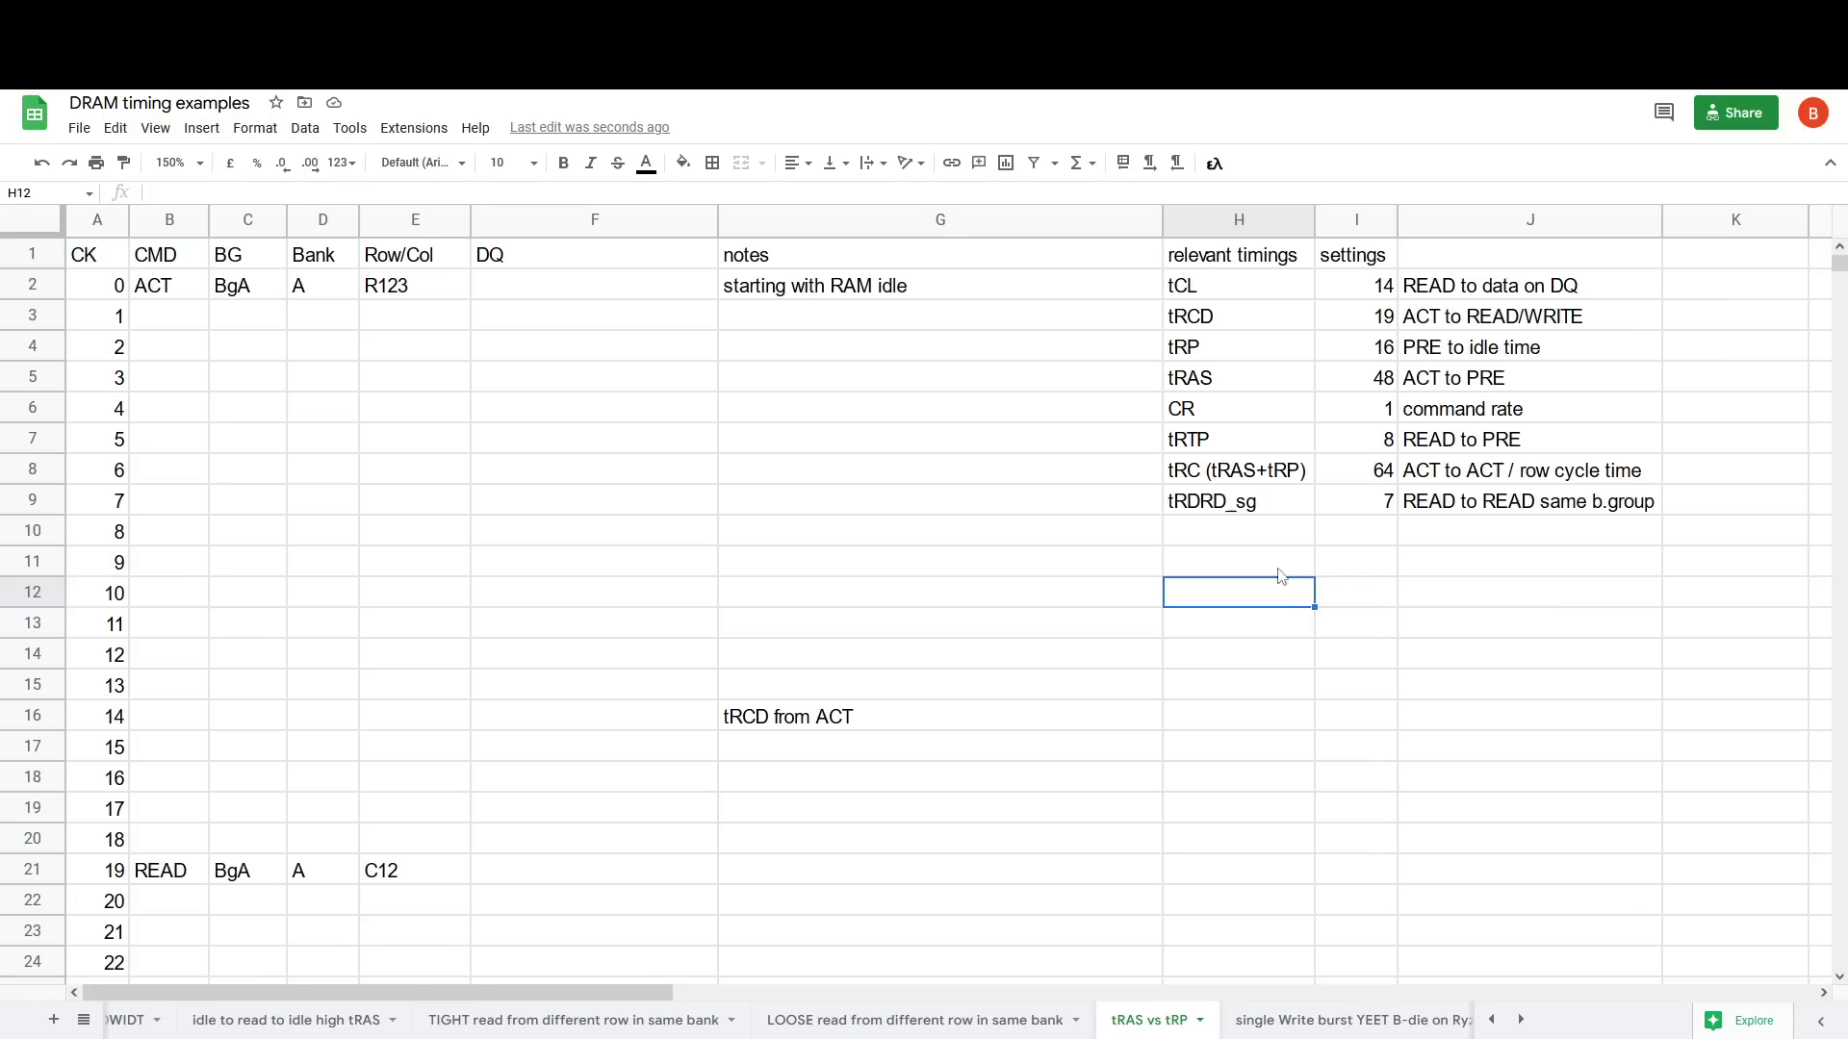
Step: Examine the tRP, tRAS and tRC timing definitions alongside the ACT commands for bank A at clocks 0 and 71
{"action": "left_click_drag", "start_coordinate": [1203, 348], "coordinate": [1217, 390]}
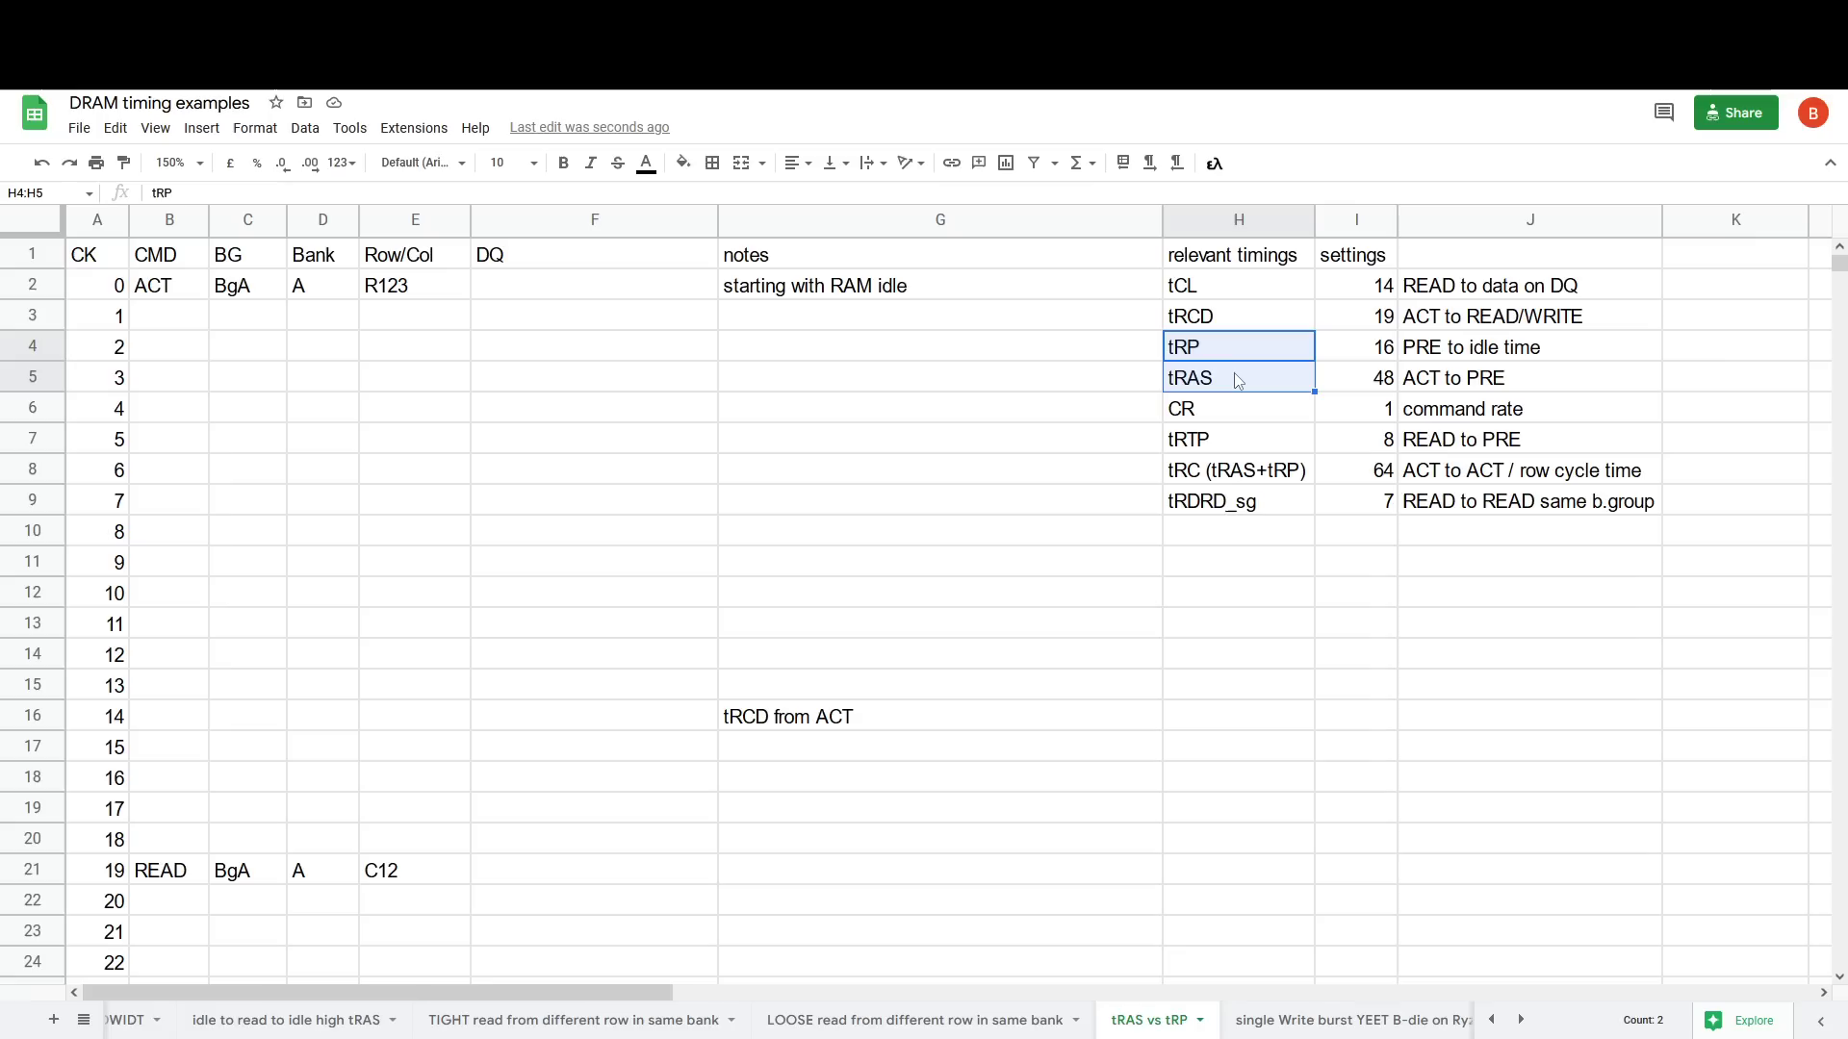
{"action": "left_click", "coordinate": [1268, 358]}
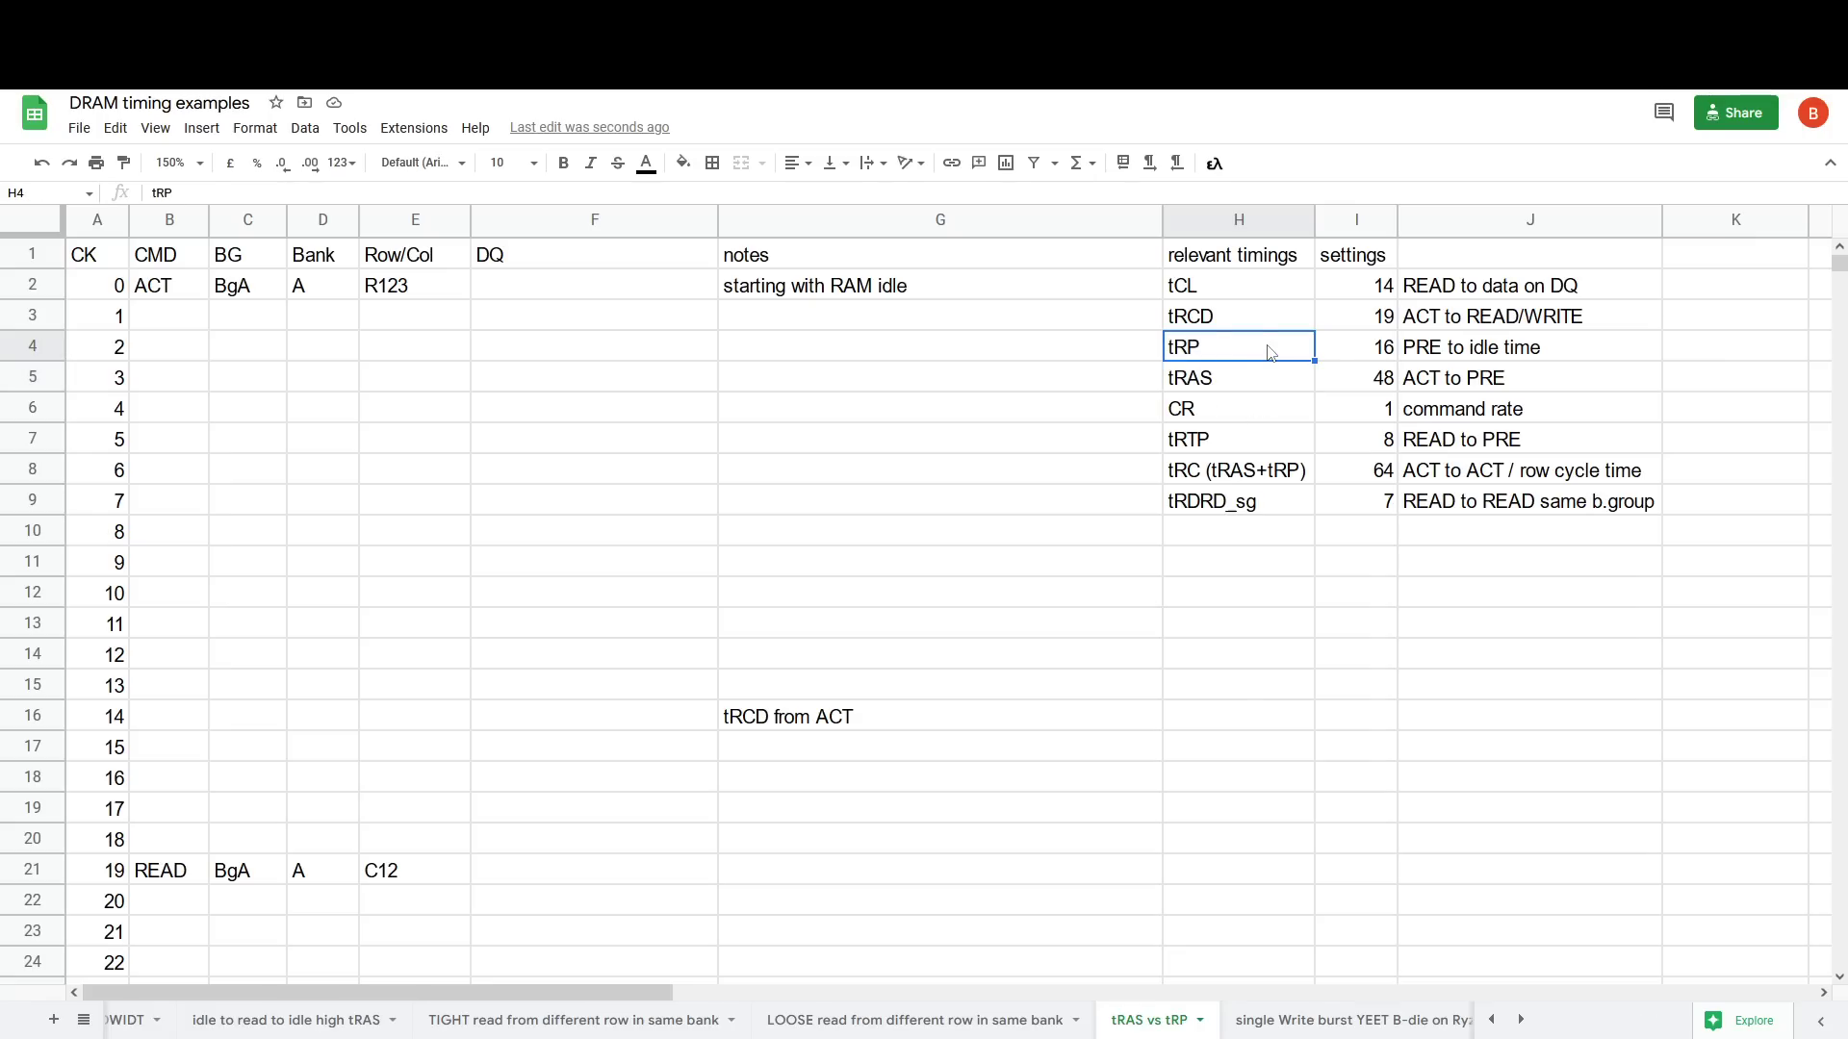
{"action": "left_click", "coordinate": [1246, 467]}
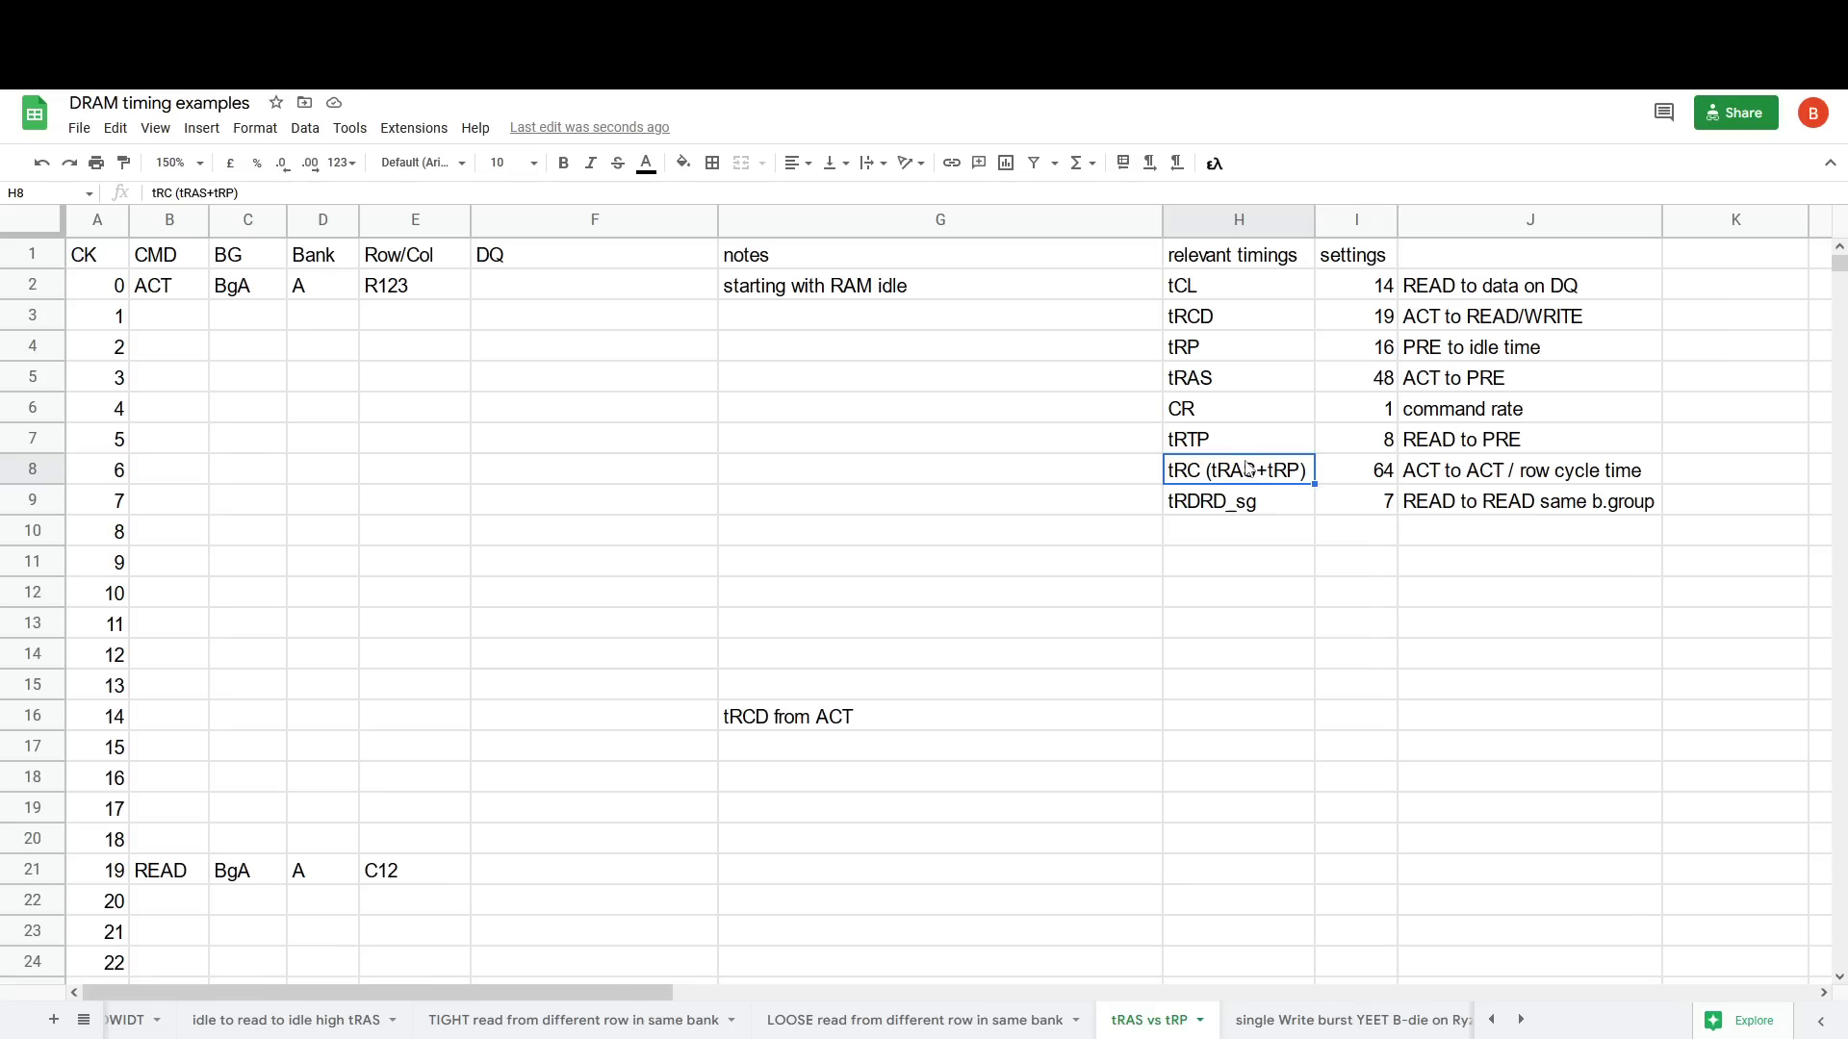
{"action": "left_click", "coordinate": [1412, 477]}
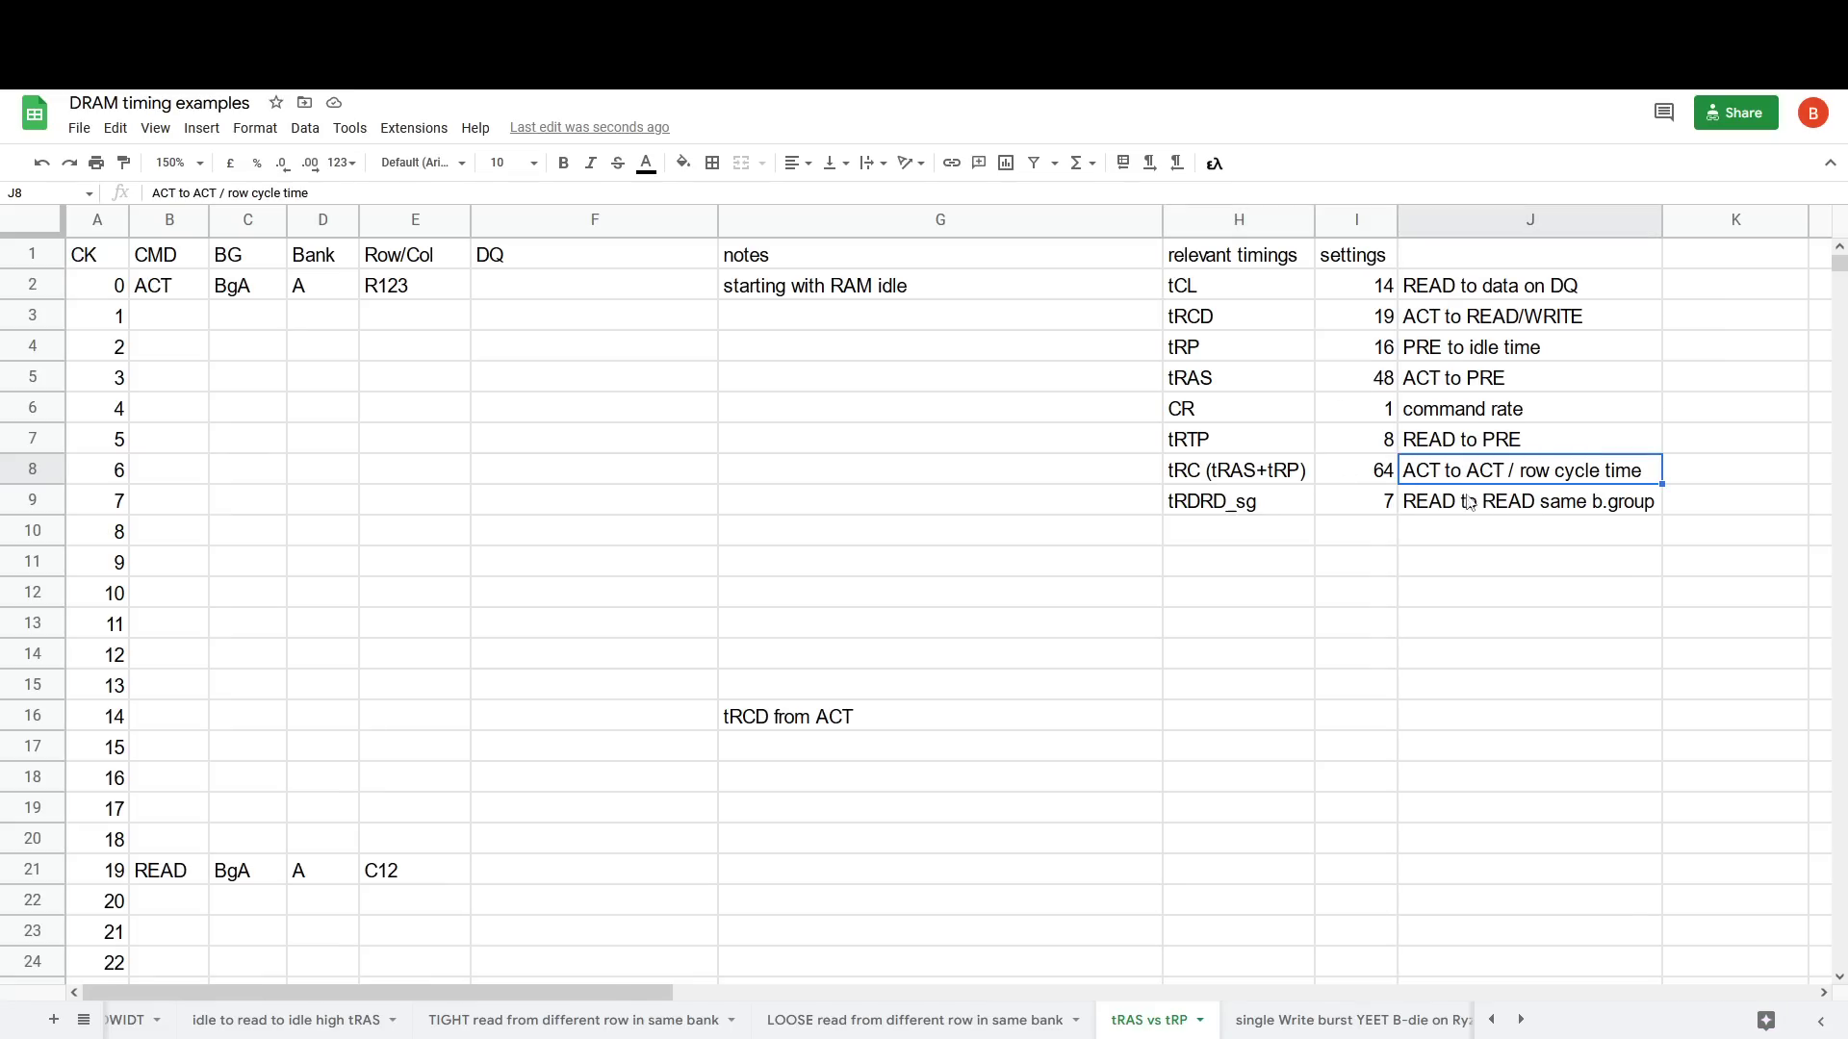
{"action": "left_click", "coordinate": [189, 292]}
{"action": "scroll", "coordinate": [204, 289], "scroll_direction": "down", "scroll_amount": 7}
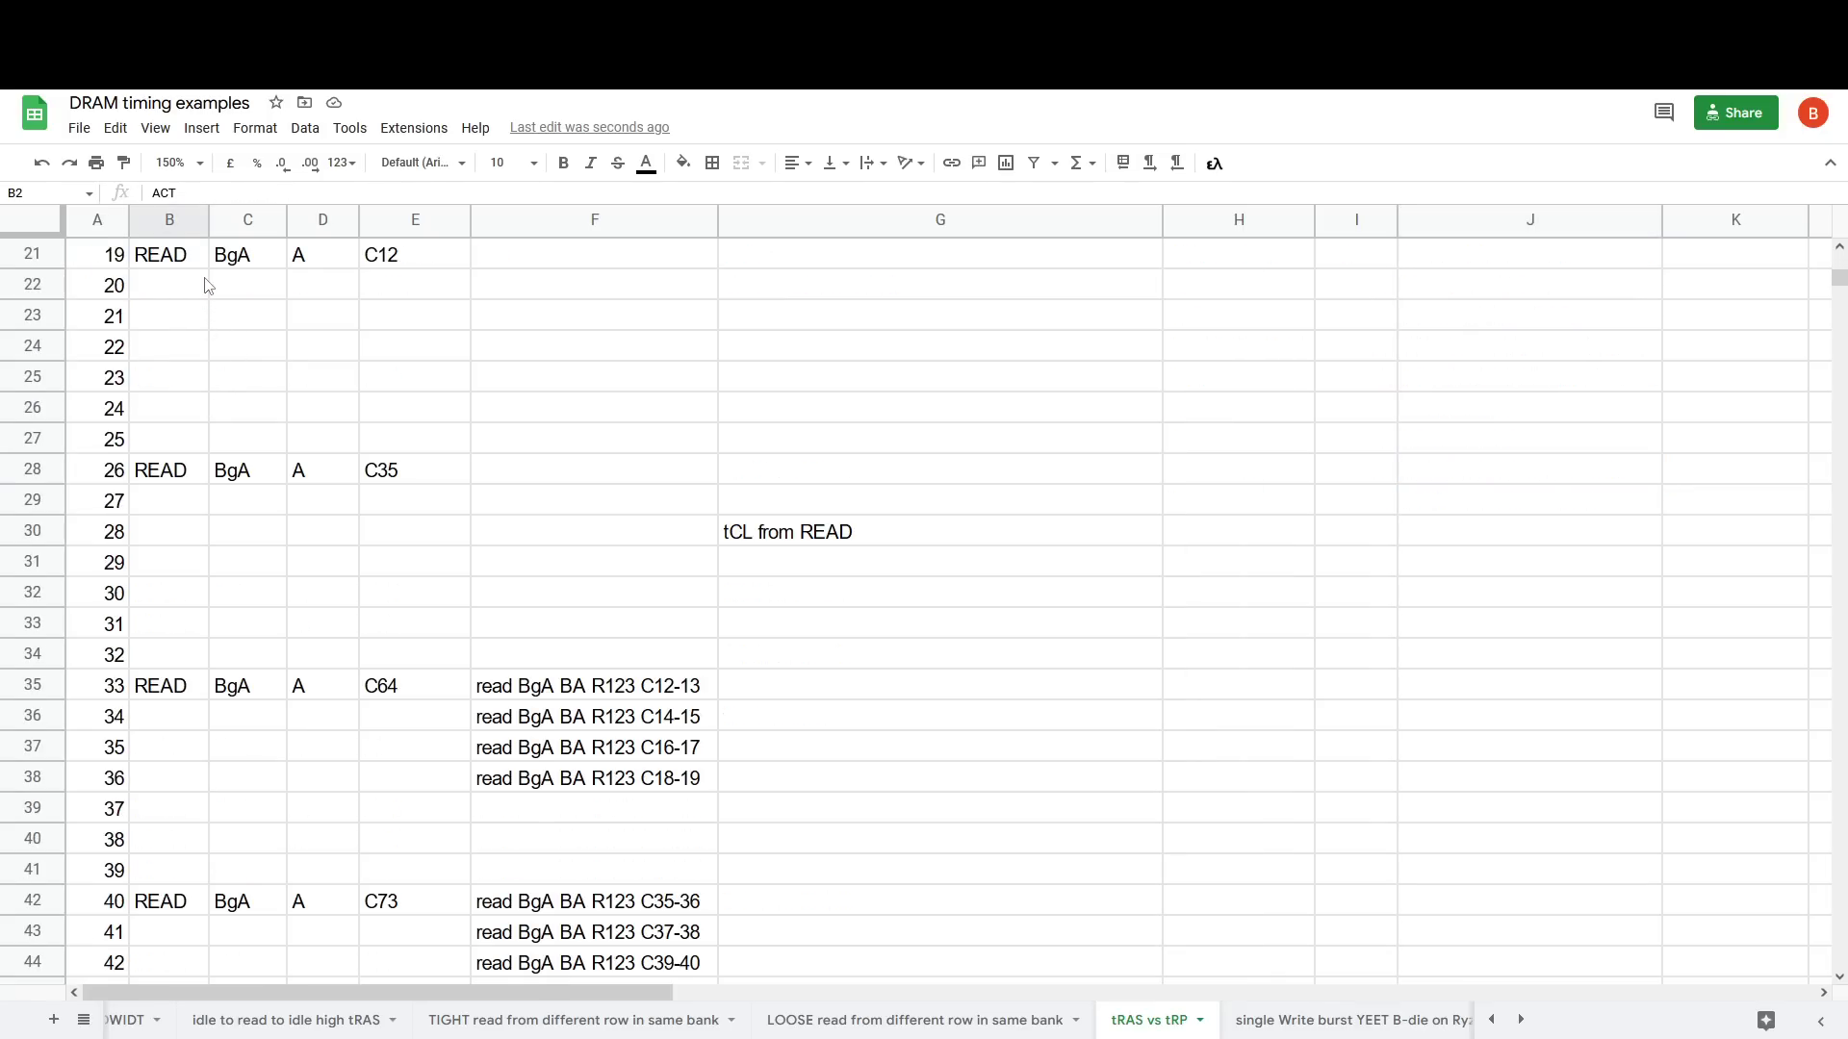
{"action": "scroll", "coordinate": [206, 284], "scroll_direction": "up", "scroll_amount": 8}
{"action": "left_click_drag", "start_coordinate": [245, 293], "coordinate": [315, 297]}
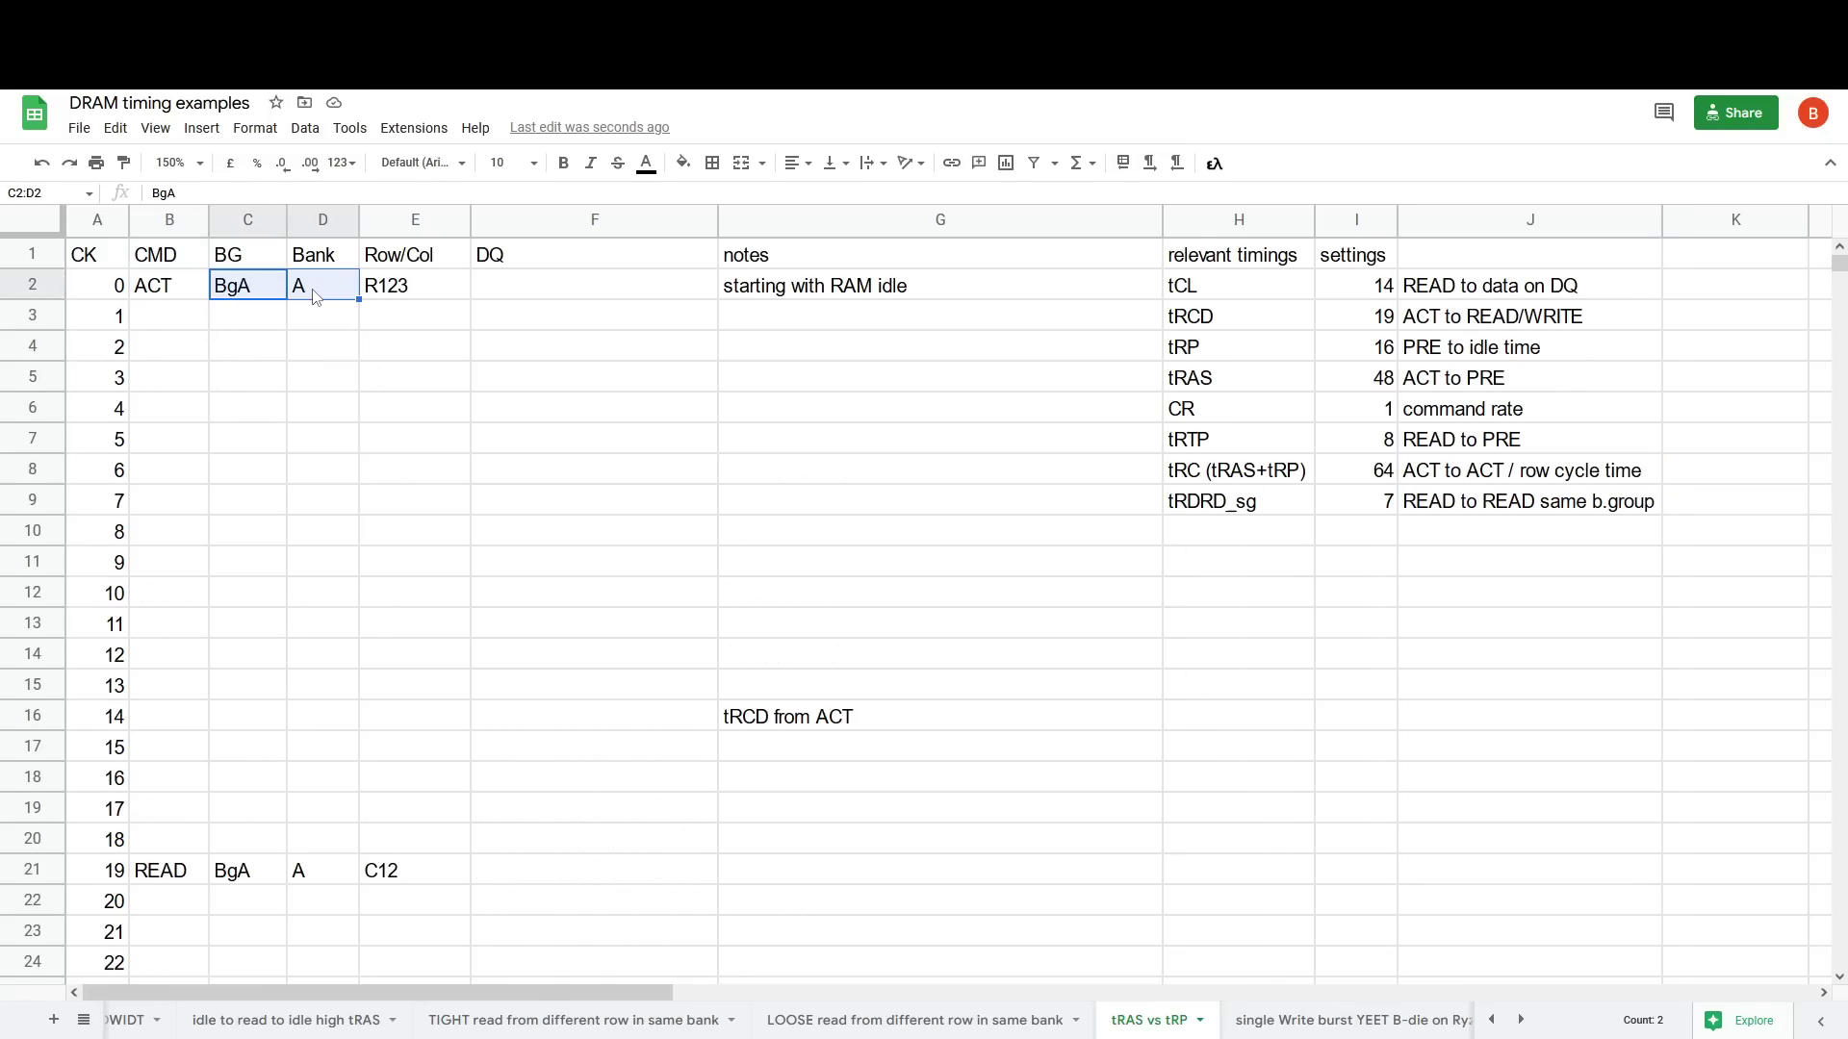
{"action": "scroll", "coordinate": [269, 336], "scroll_direction": "down", "scroll_amount": 17}
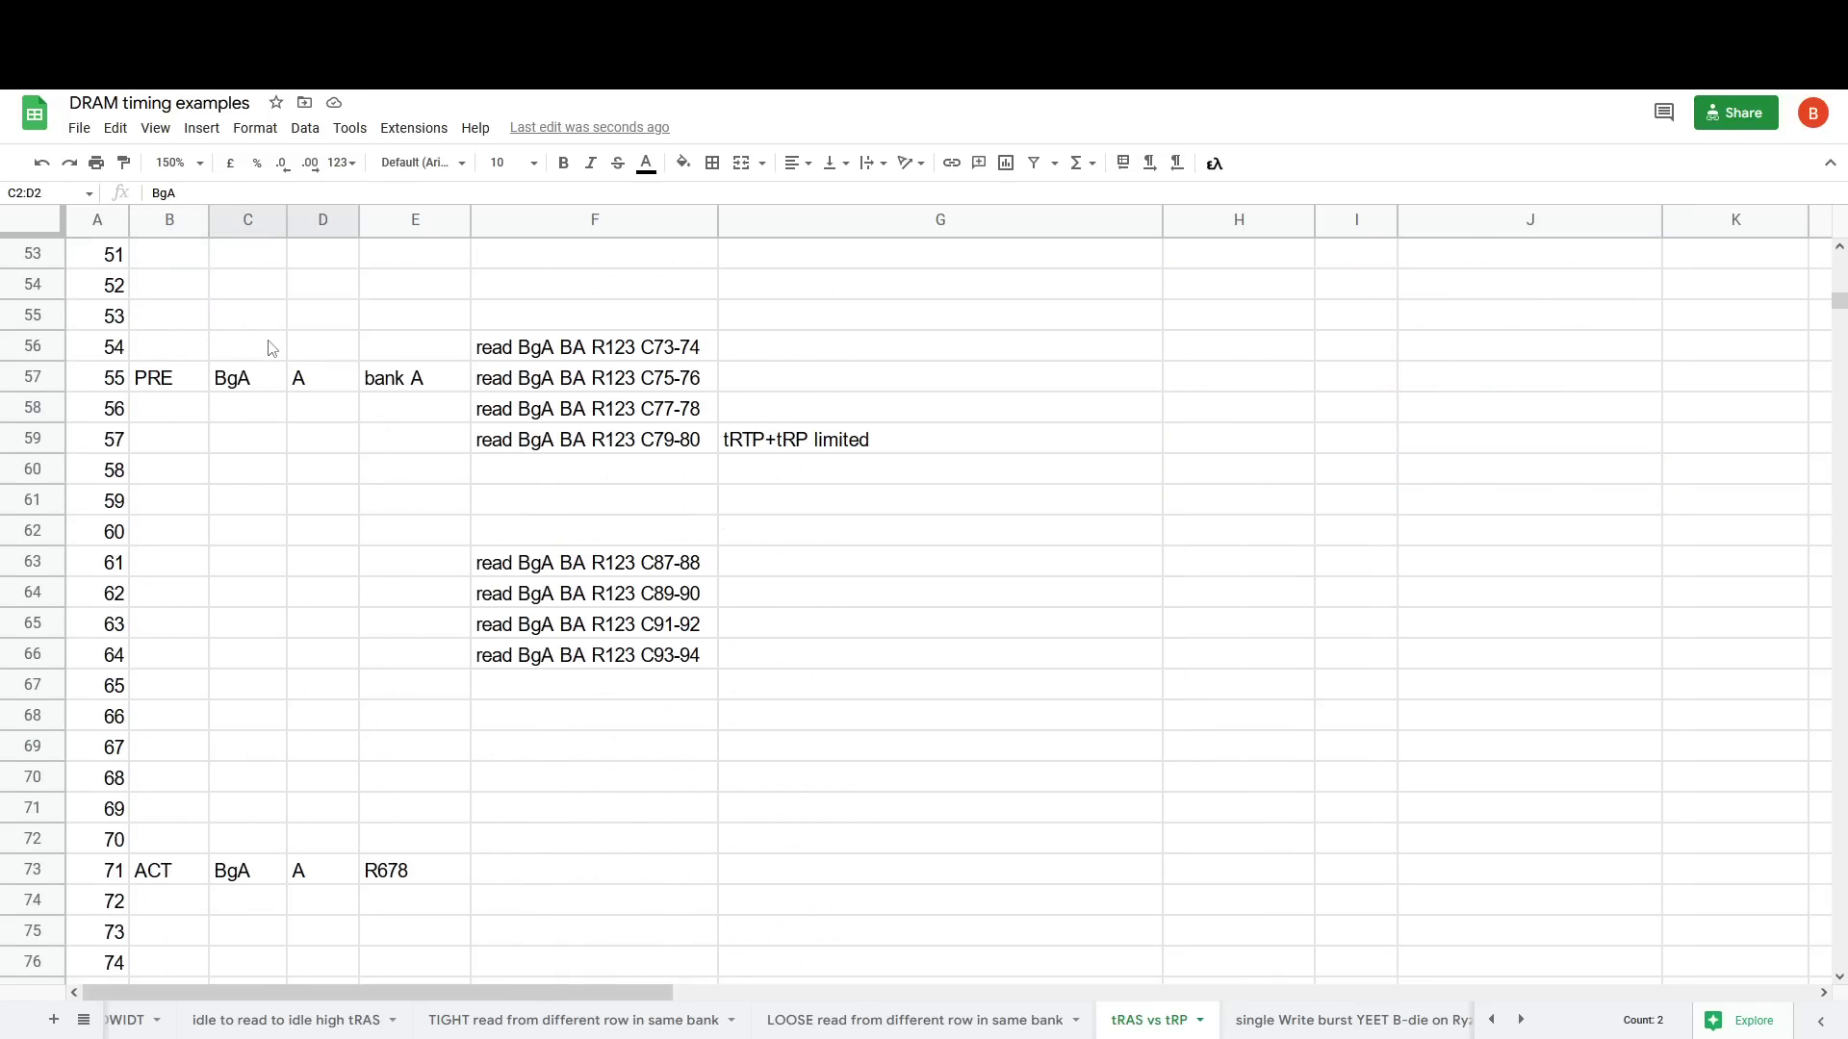
{"action": "left_click_drag", "start_coordinate": [163, 876], "coordinate": [314, 875]}
{"action": "left_click", "coordinate": [190, 873]}
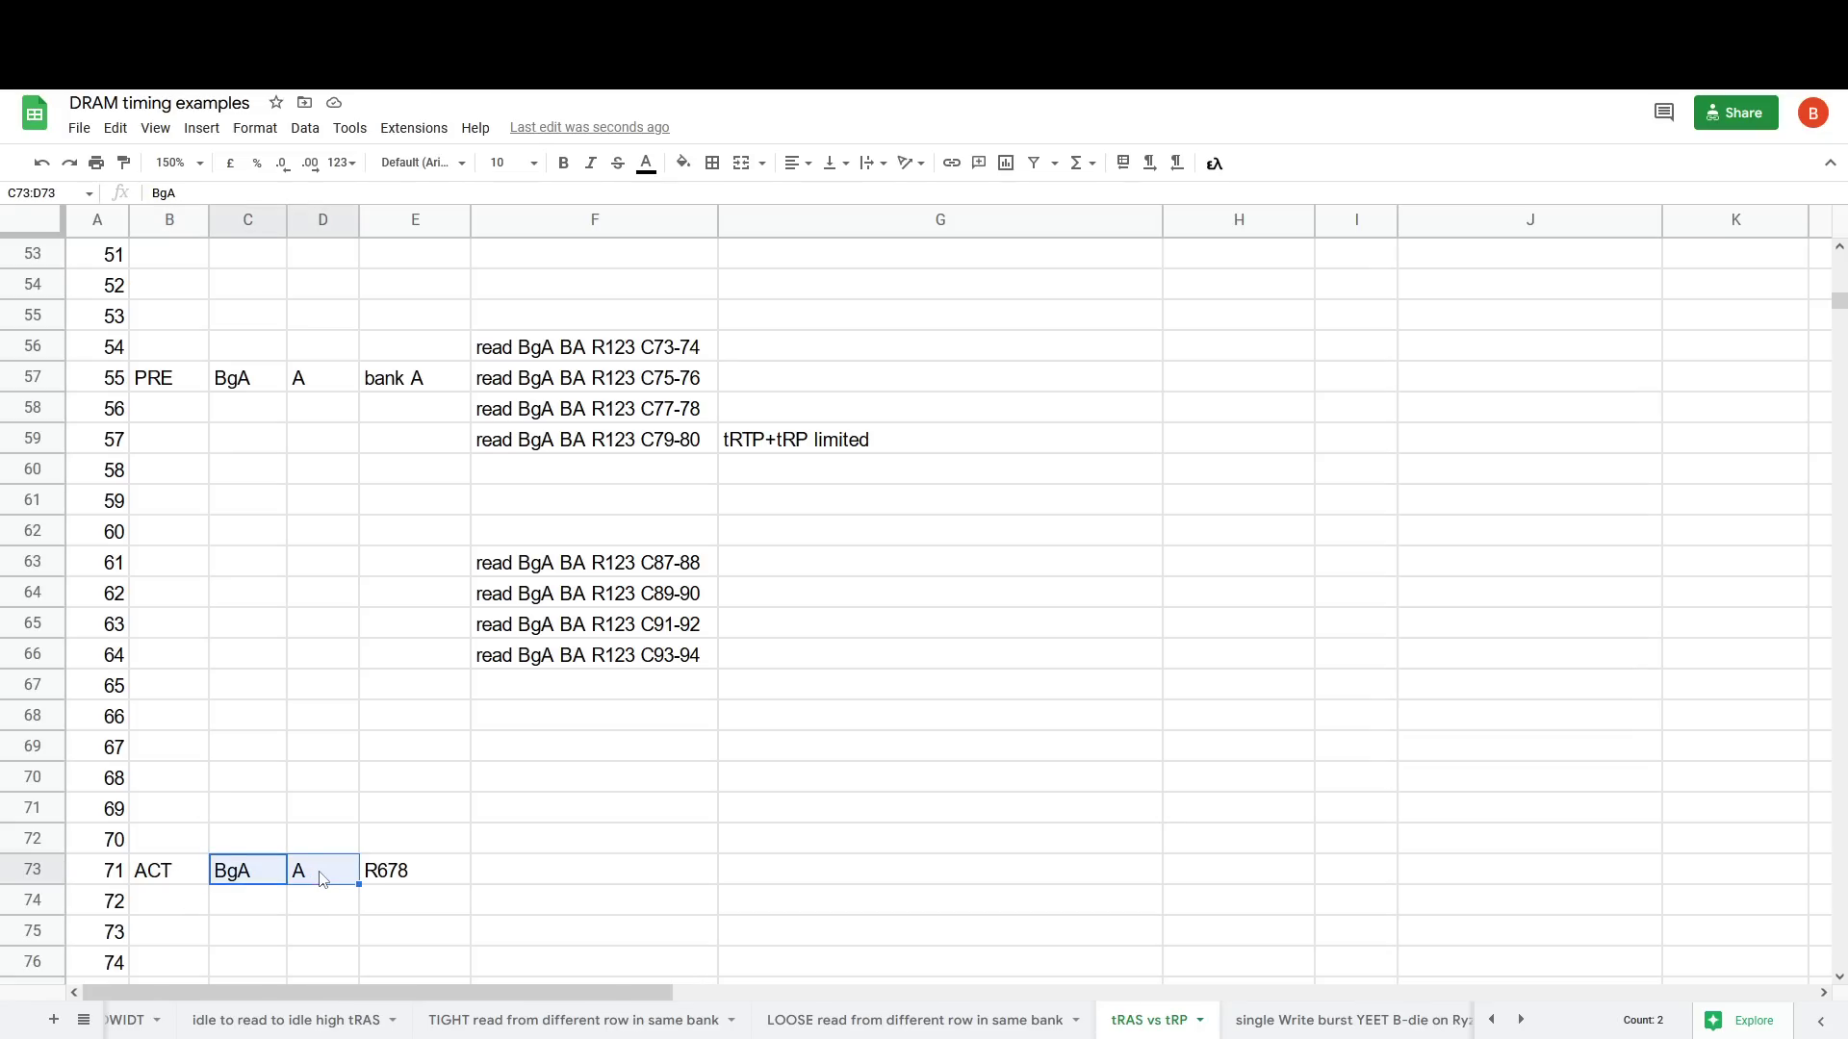
{"action": "scroll", "coordinate": [311, 530], "scroll_direction": "up", "scroll_amount": 9}
{"action": "scroll", "coordinate": [311, 529], "scroll_direction": "up", "scroll_amount": 8}
{"action": "left_click_drag", "start_coordinate": [236, 286], "coordinate": [313, 288]}
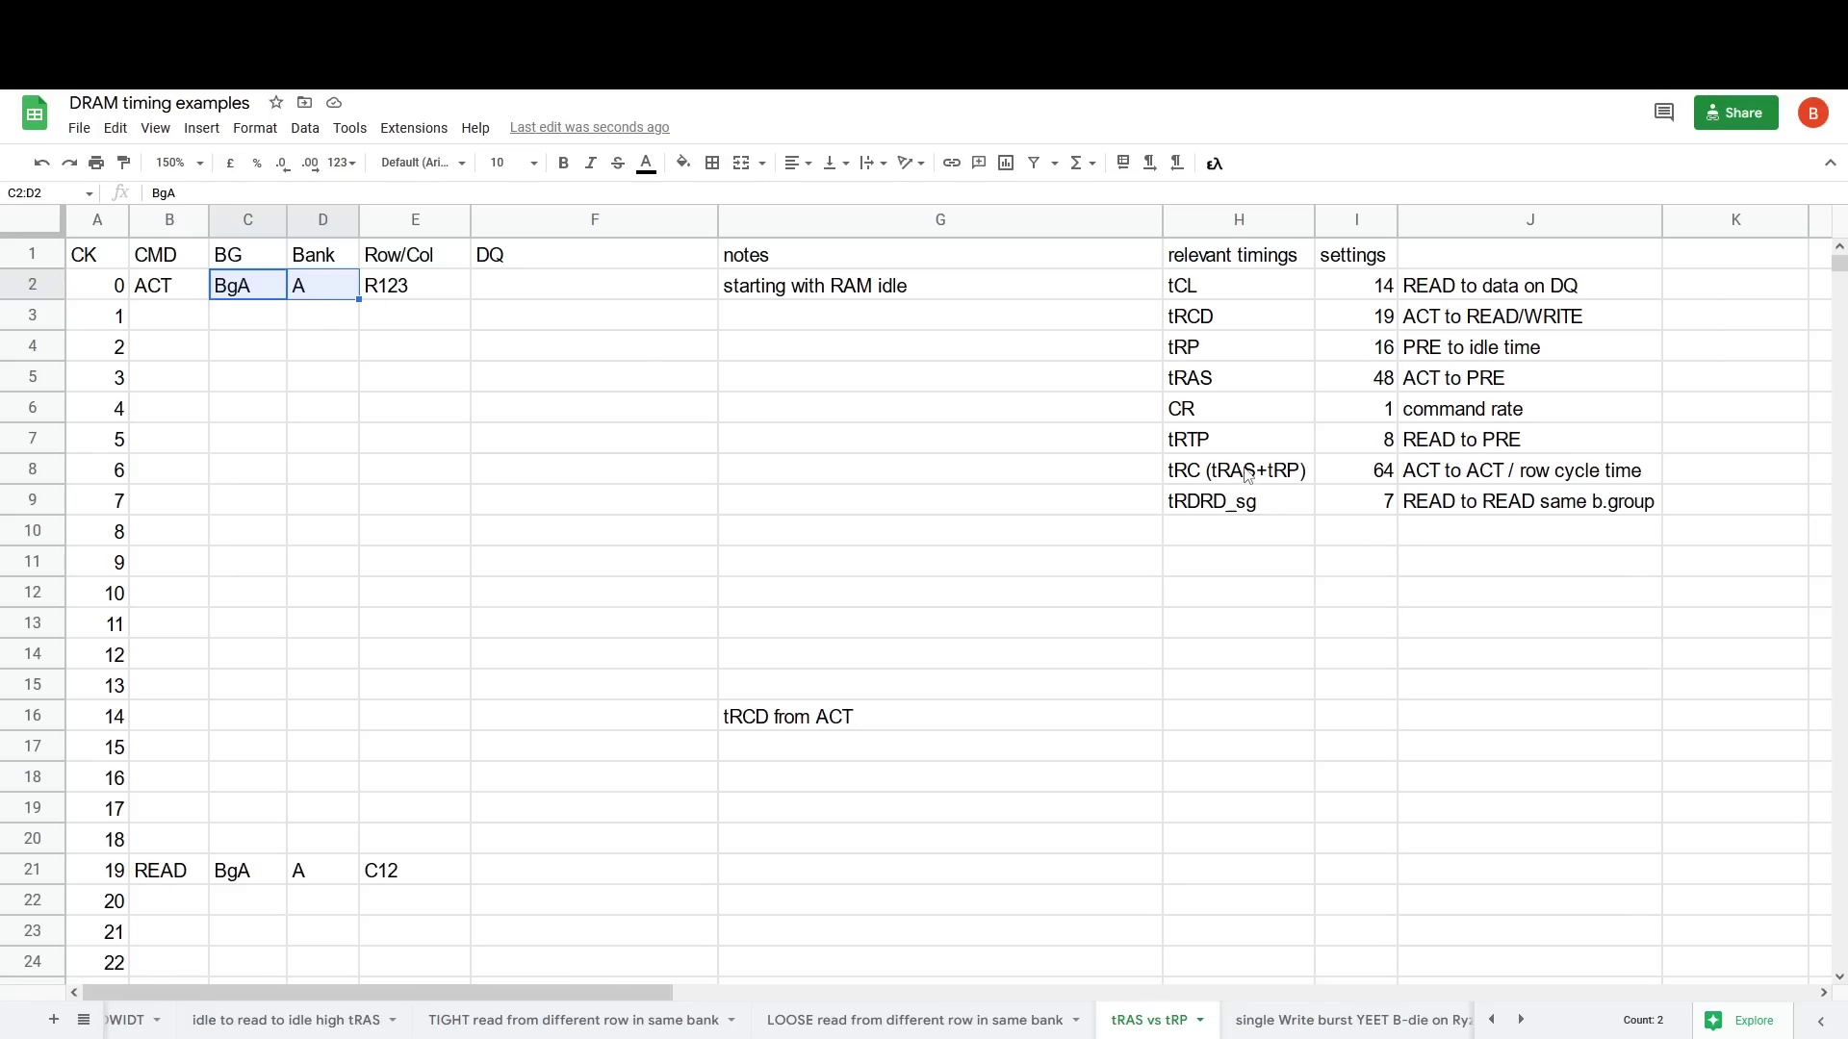
{"action": "left_click", "coordinate": [167, 294]}
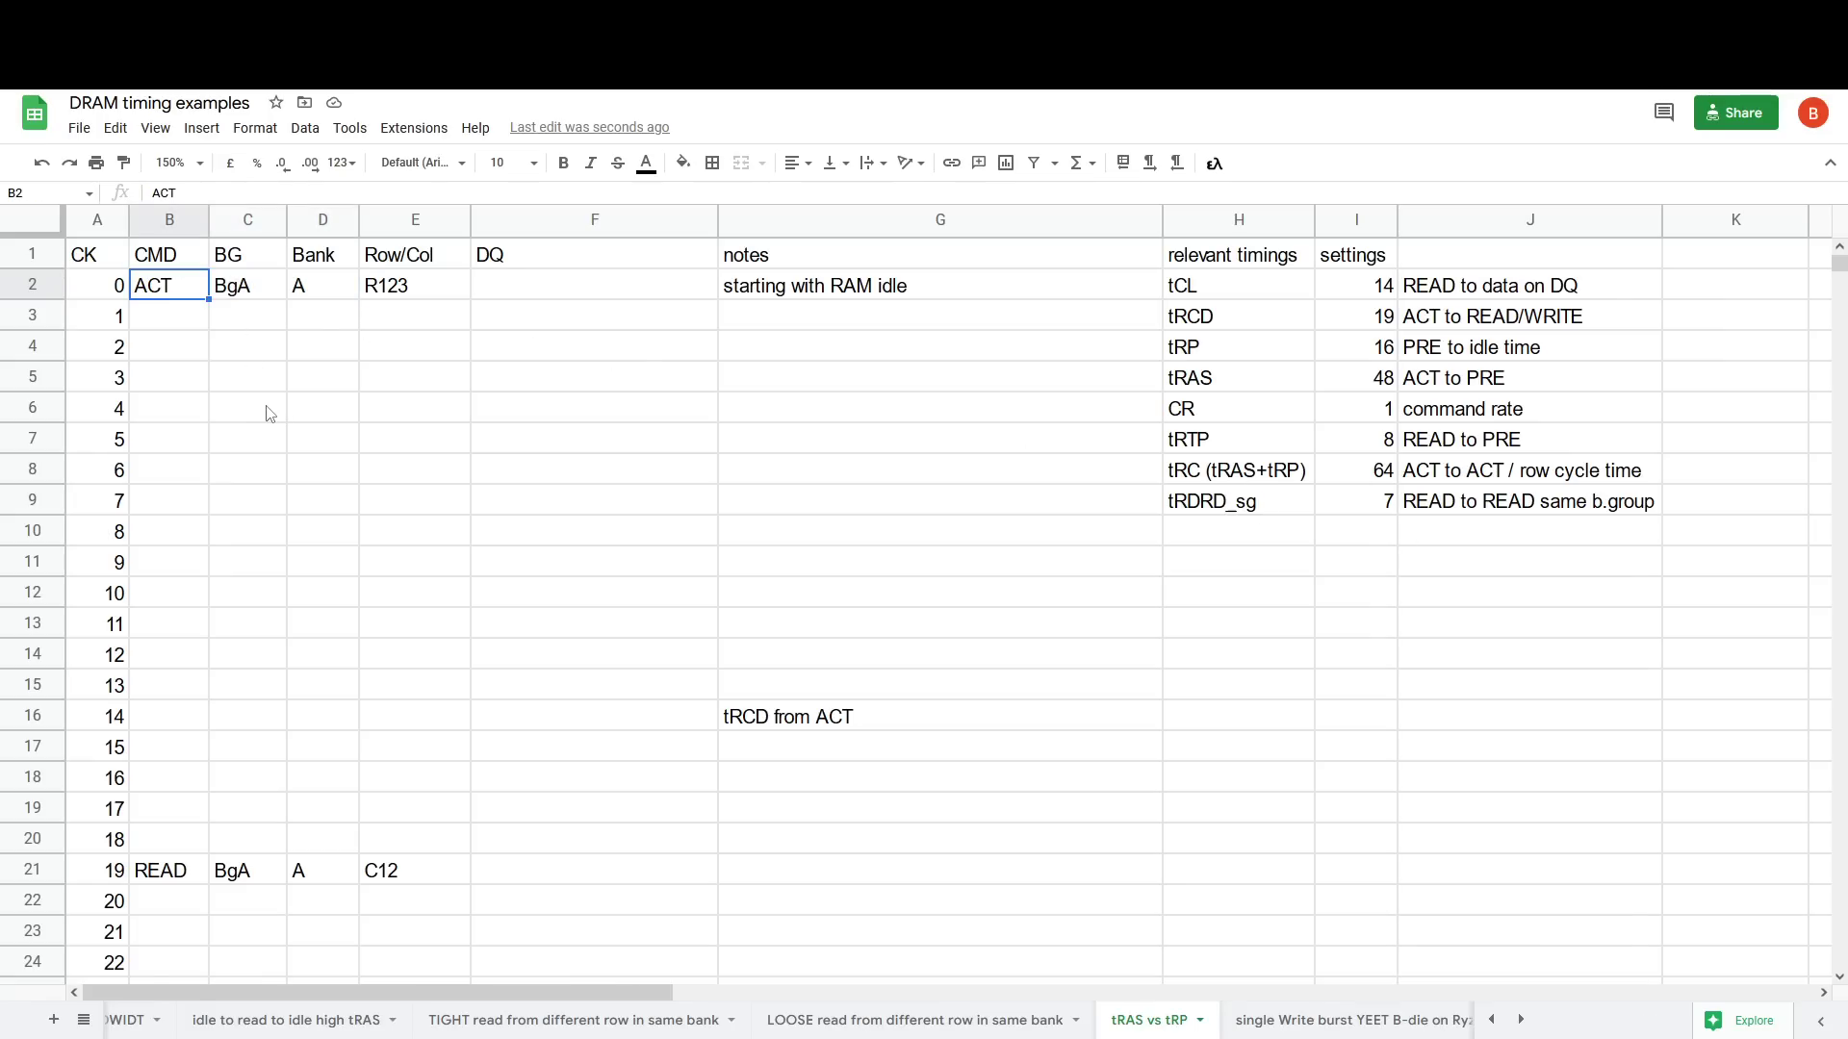
Step: Trace the READ and PRE commands between the two bank A ACT commands and check the tRP and tRAS settings
{"action": "scroll", "coordinate": [269, 414], "scroll_direction": "down", "scroll_amount": 18}
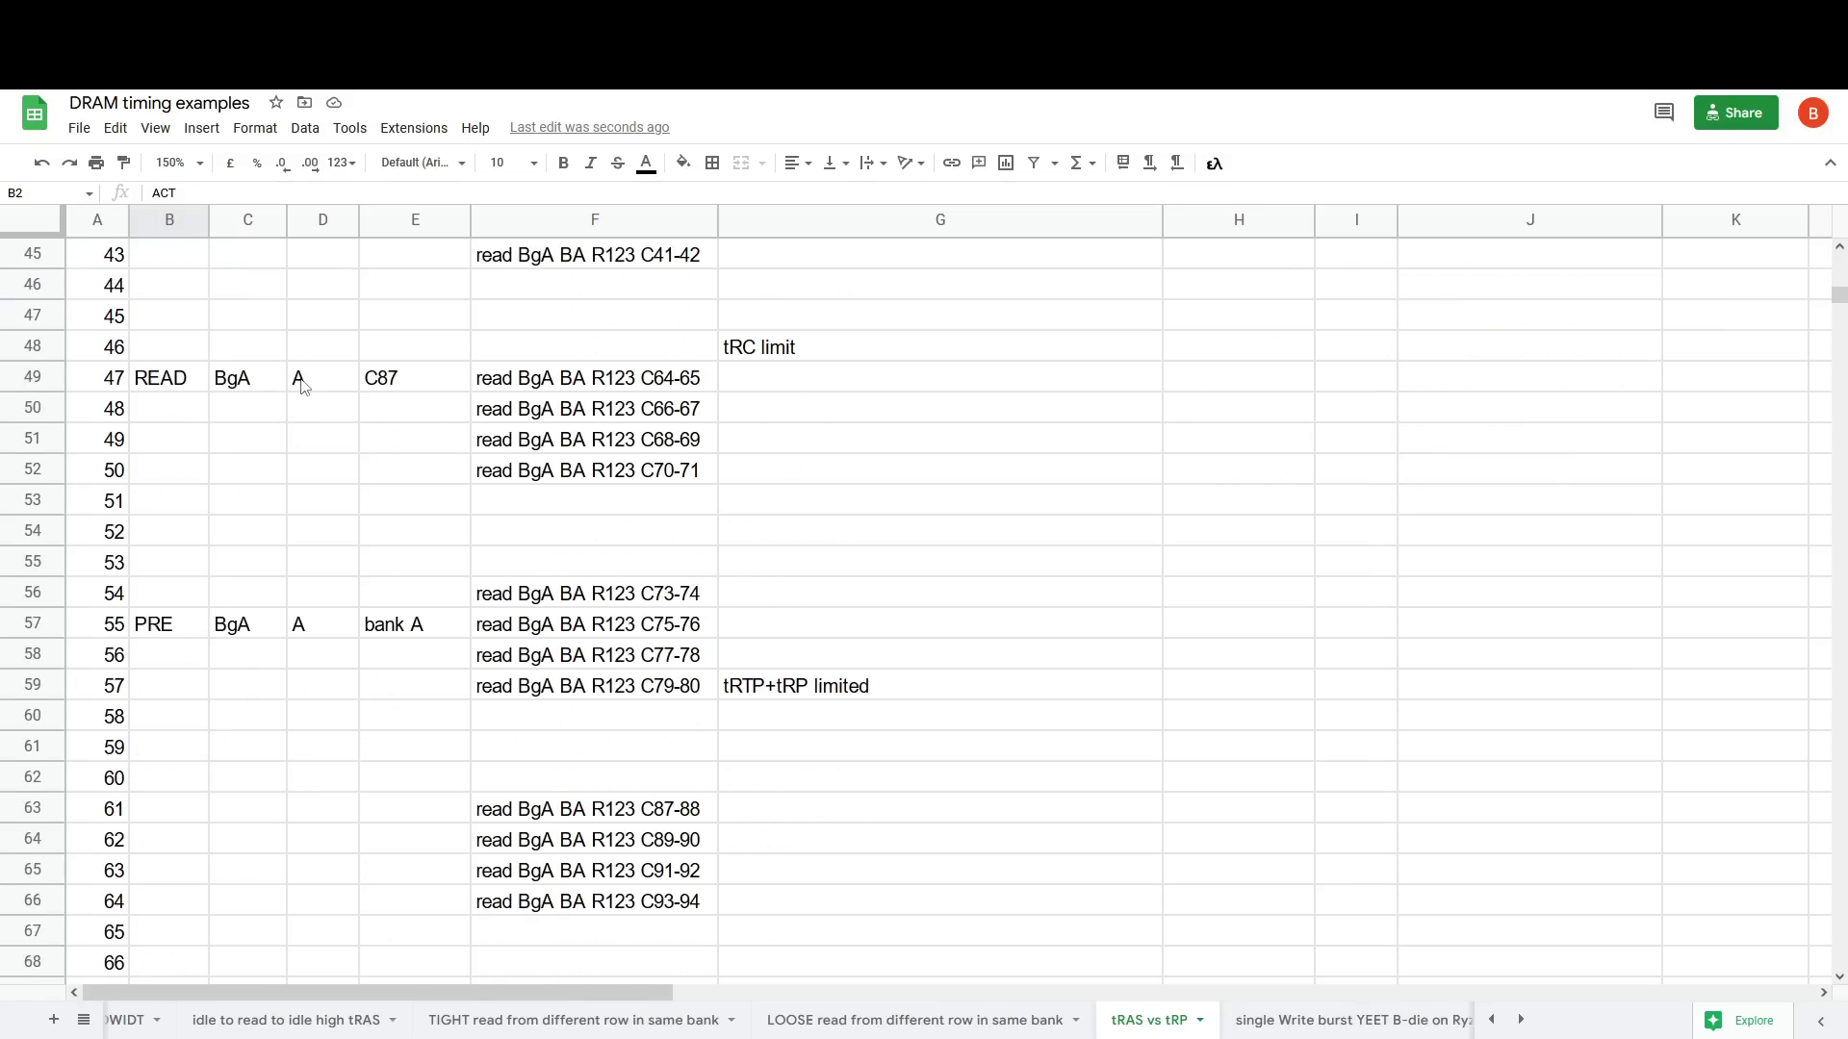
{"action": "scroll", "coordinate": [453, 596], "scroll_direction": "up", "scroll_amount": 18}
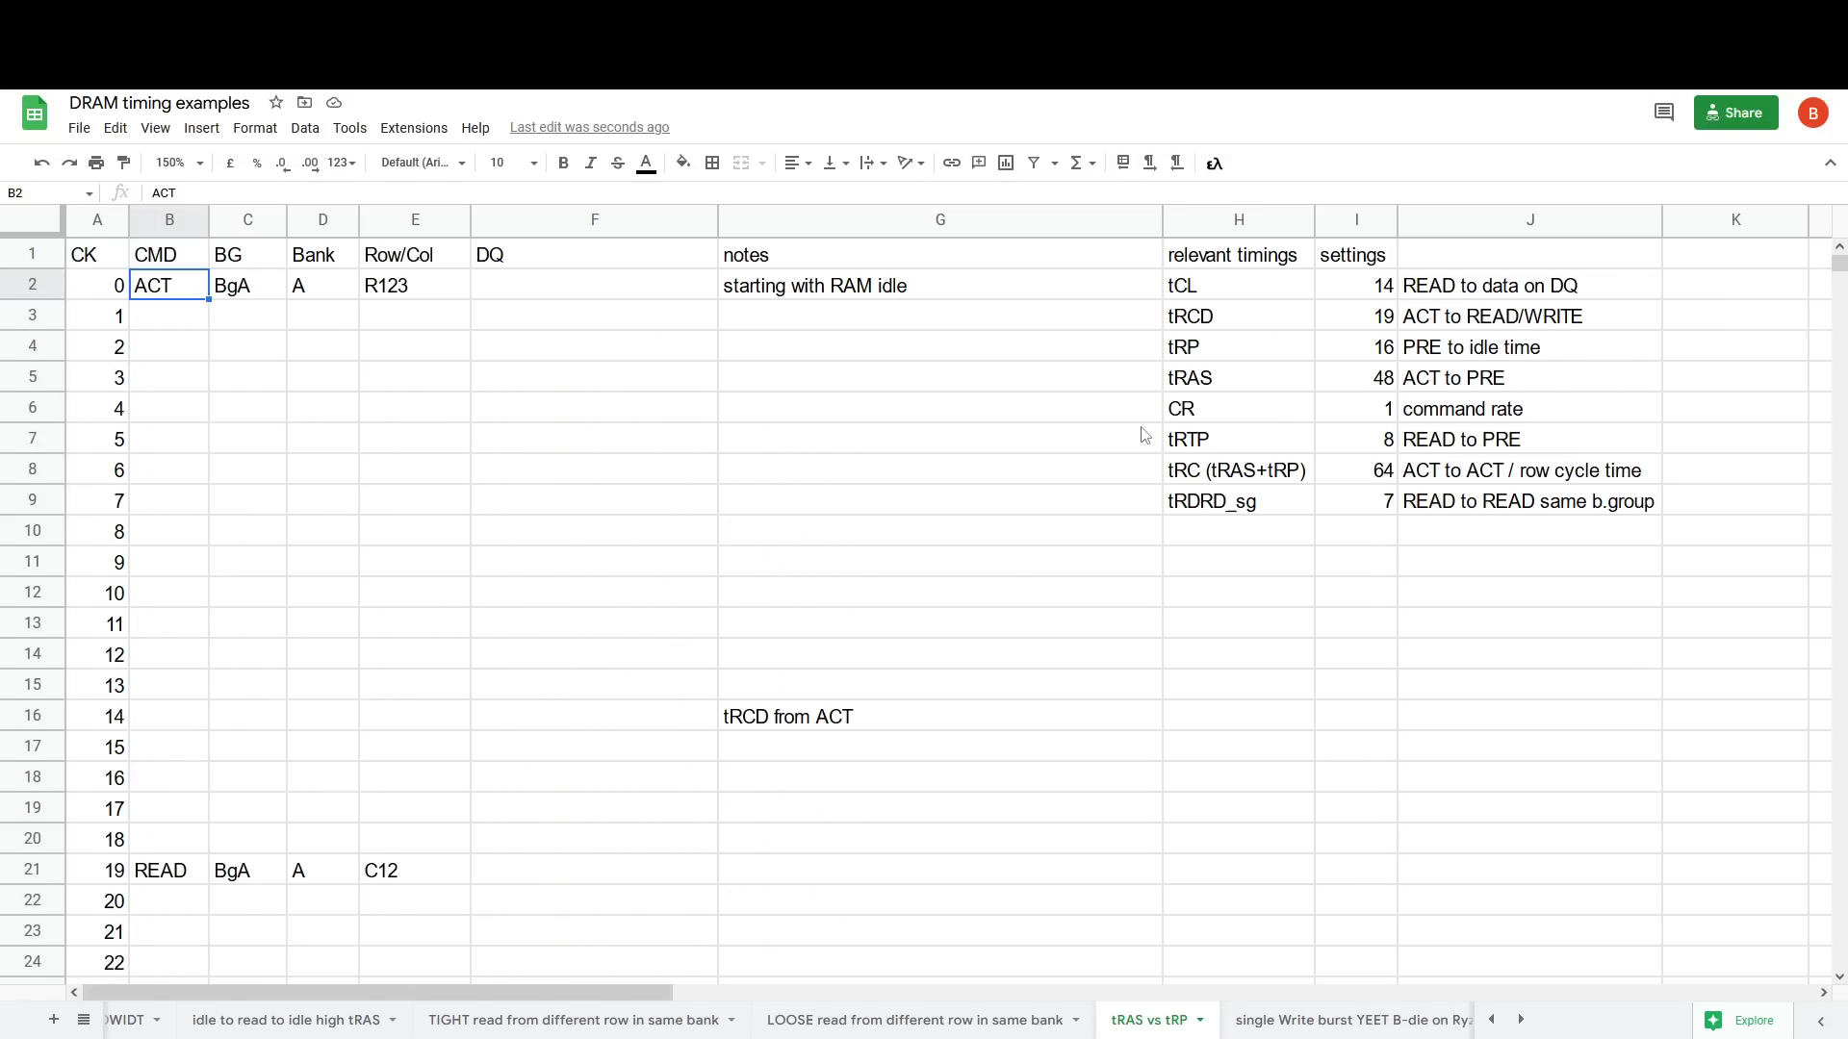
{"action": "scroll", "coordinate": [871, 457], "scroll_direction": "down", "scroll_amount": 5}
{"action": "scroll", "coordinate": [875, 451], "scroll_direction": "up", "scroll_amount": 5}
{"action": "scroll", "coordinate": [1100, 486], "scroll_direction": "down", "scroll_amount": 16}
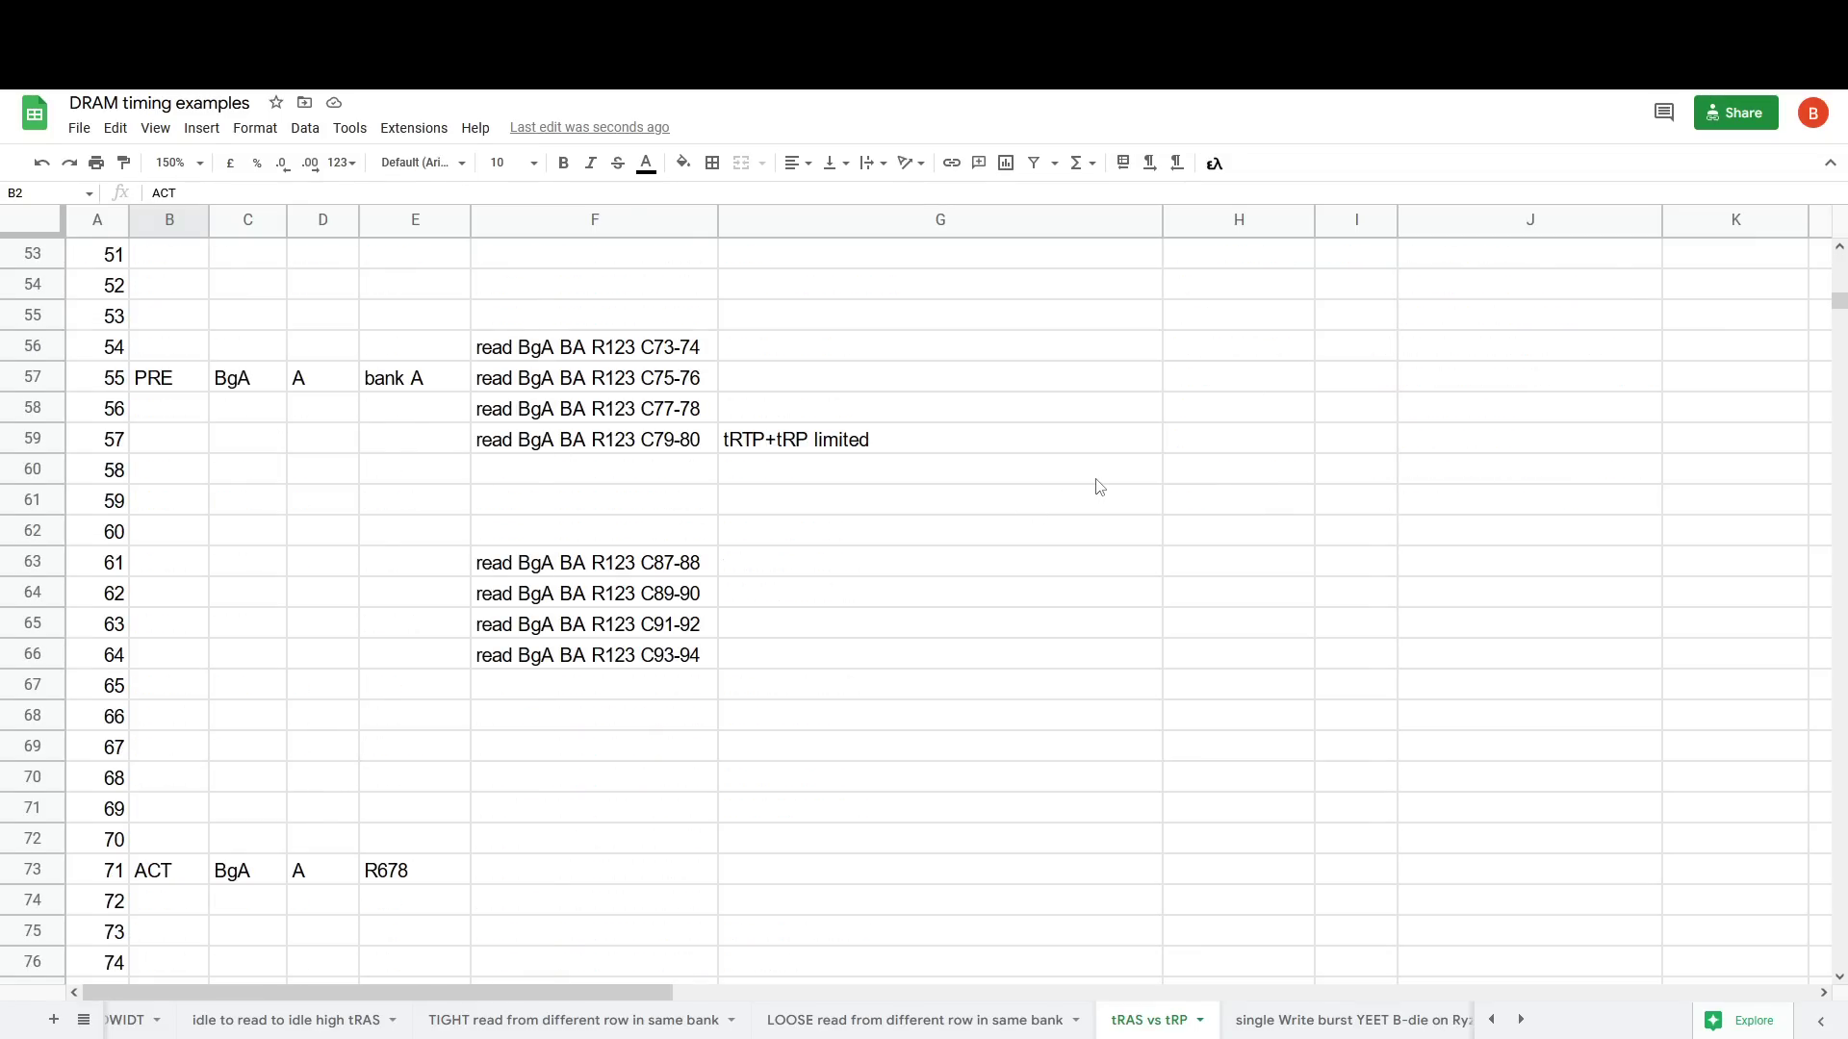
{"action": "scroll", "coordinate": [1100, 486], "scroll_direction": "up", "scroll_amount": 4}
{"action": "scroll", "coordinate": [1100, 486], "scroll_direction": "up", "scroll_amount": 12}
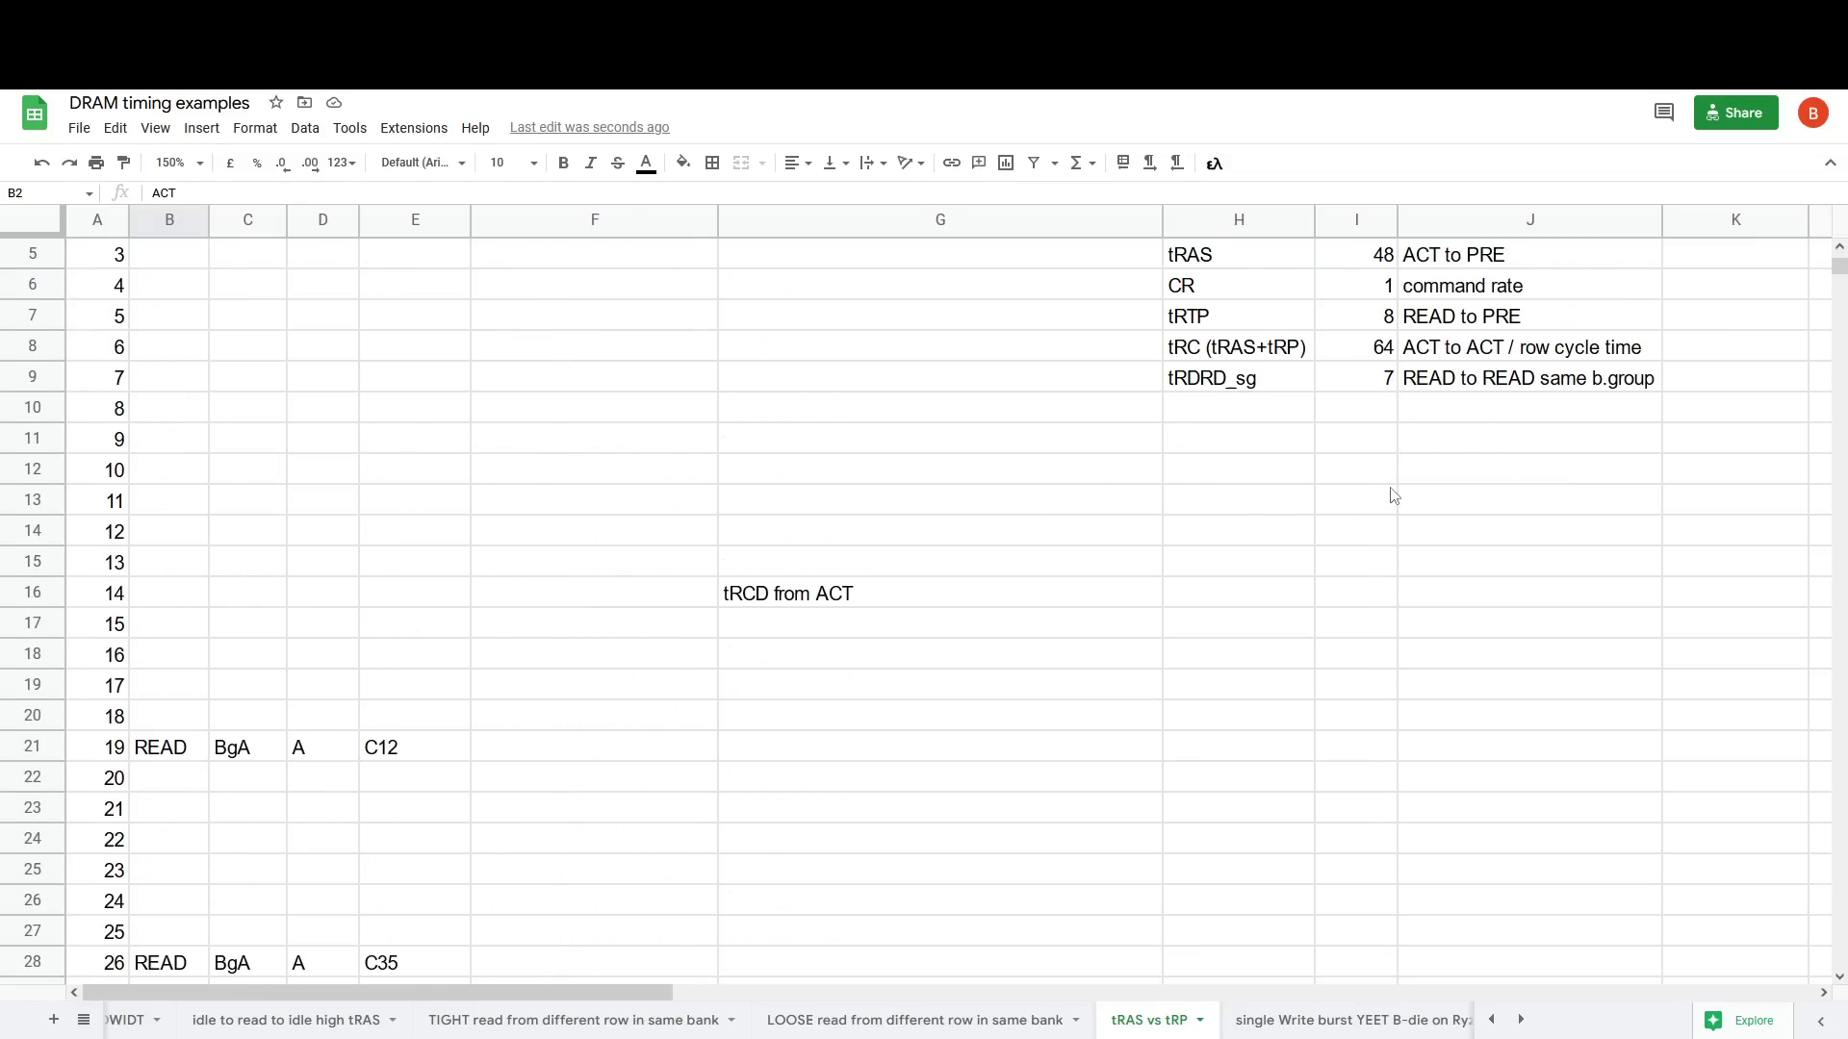
{"action": "scroll", "coordinate": [1479, 378], "scroll_direction": "up", "scroll_amount": 2}
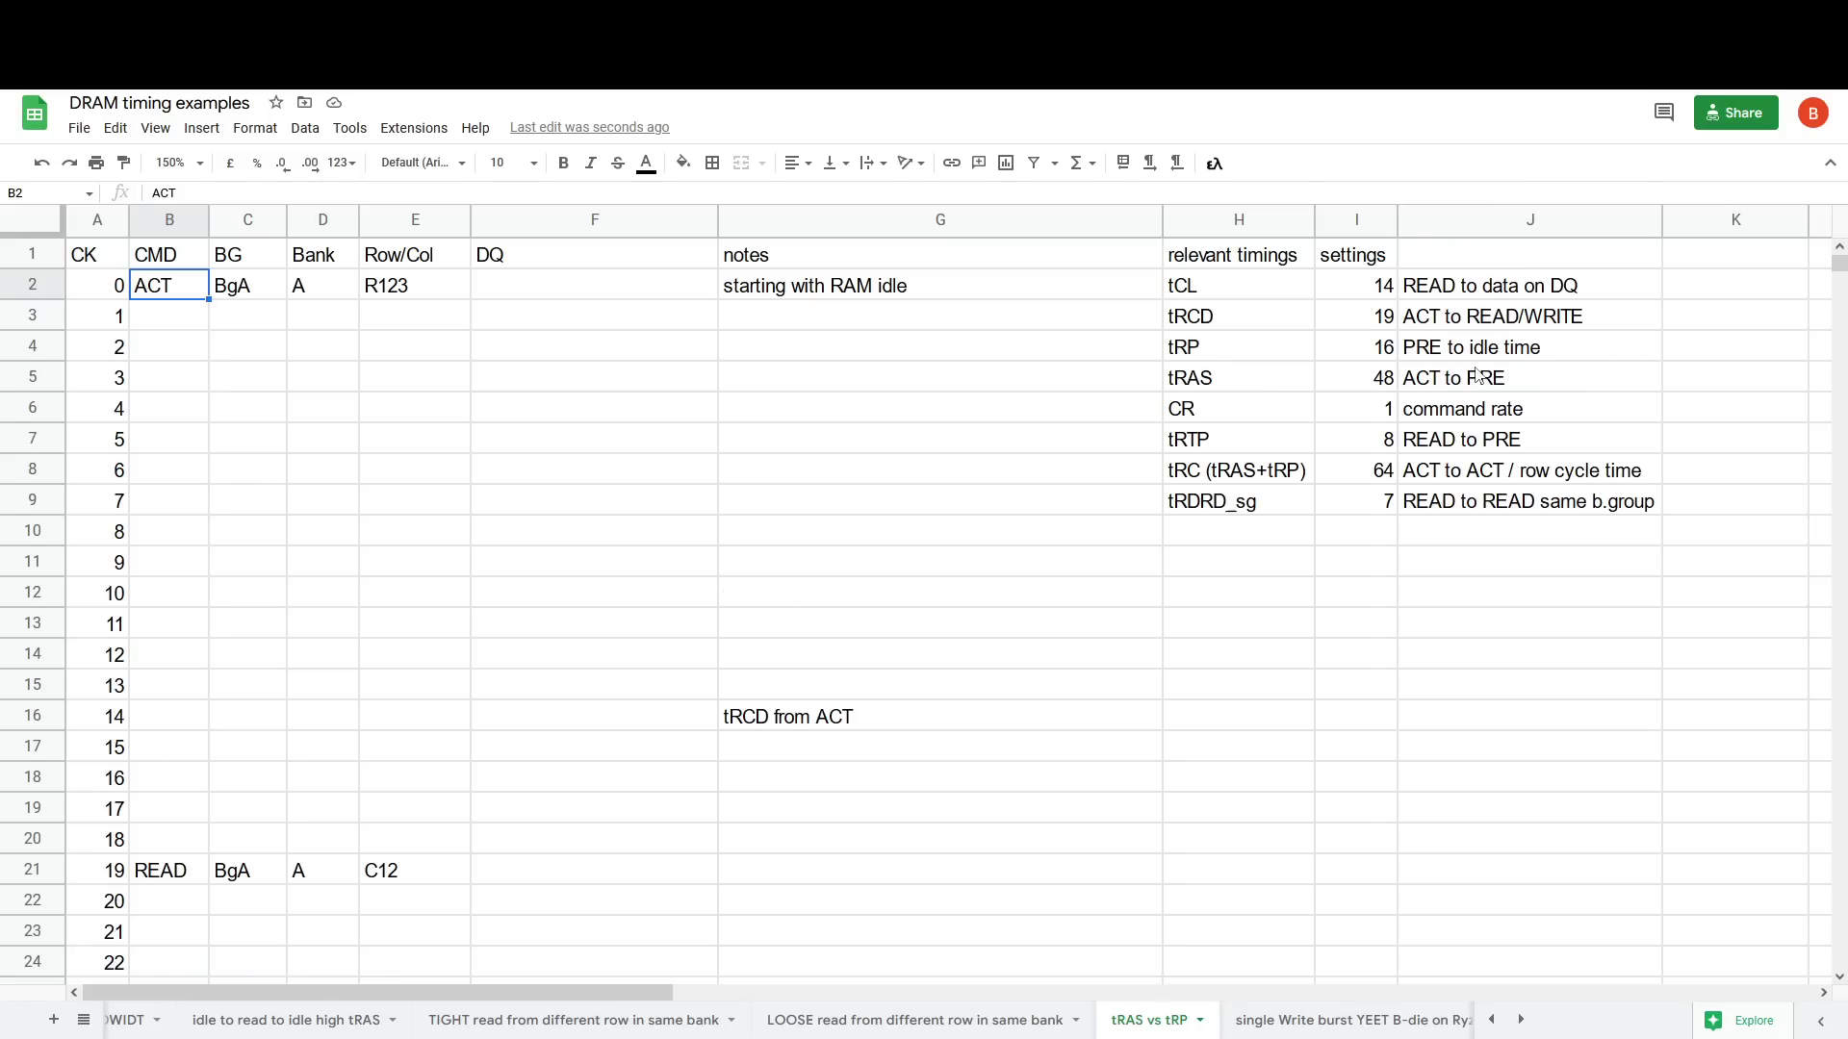
{"action": "left_click", "coordinate": [1340, 349]}
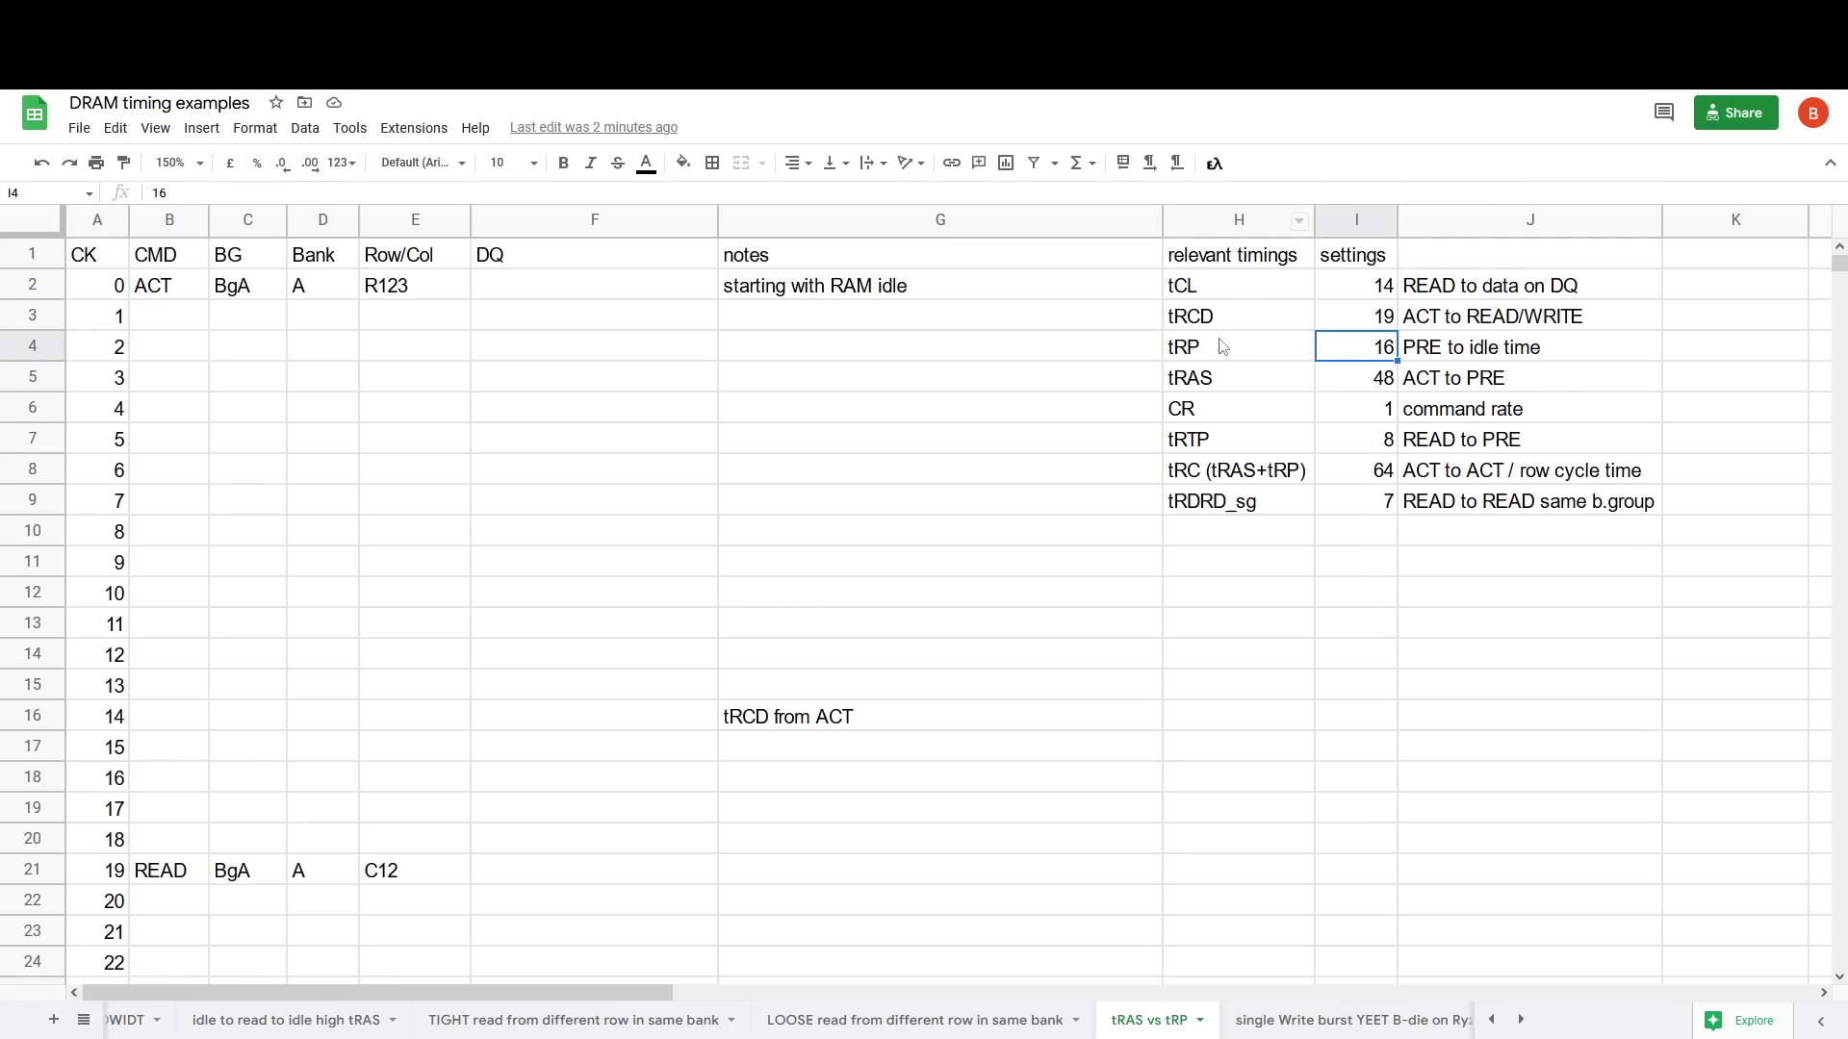
{"action": "left_click_drag", "start_coordinate": [1223, 348], "coordinate": [1392, 389]}
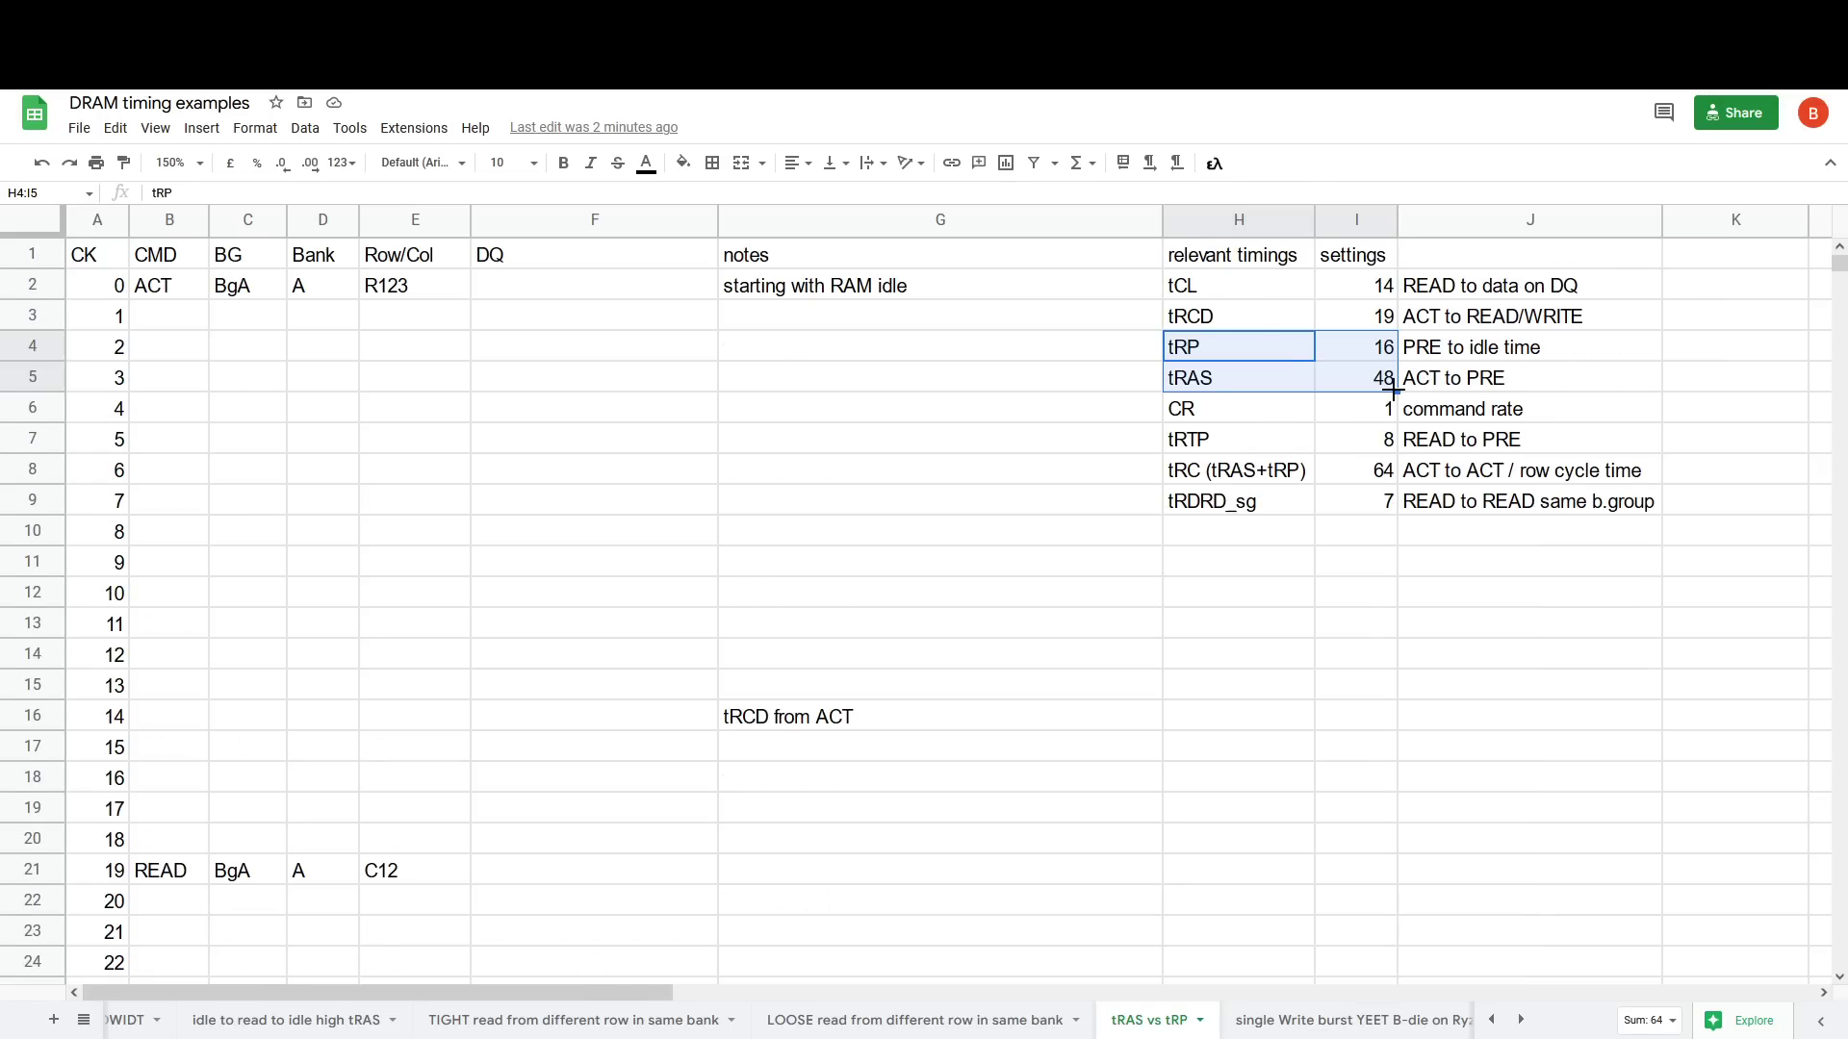
Step: Review the second ACT and READ for row R678 and the preceding row R123 data bursts in the DQ column
{"action": "scroll", "coordinate": [754, 491], "scroll_direction": "down", "scroll_amount": 14}
{"action": "scroll", "coordinate": [750, 524], "scroll_direction": "down", "scroll_amount": 7}
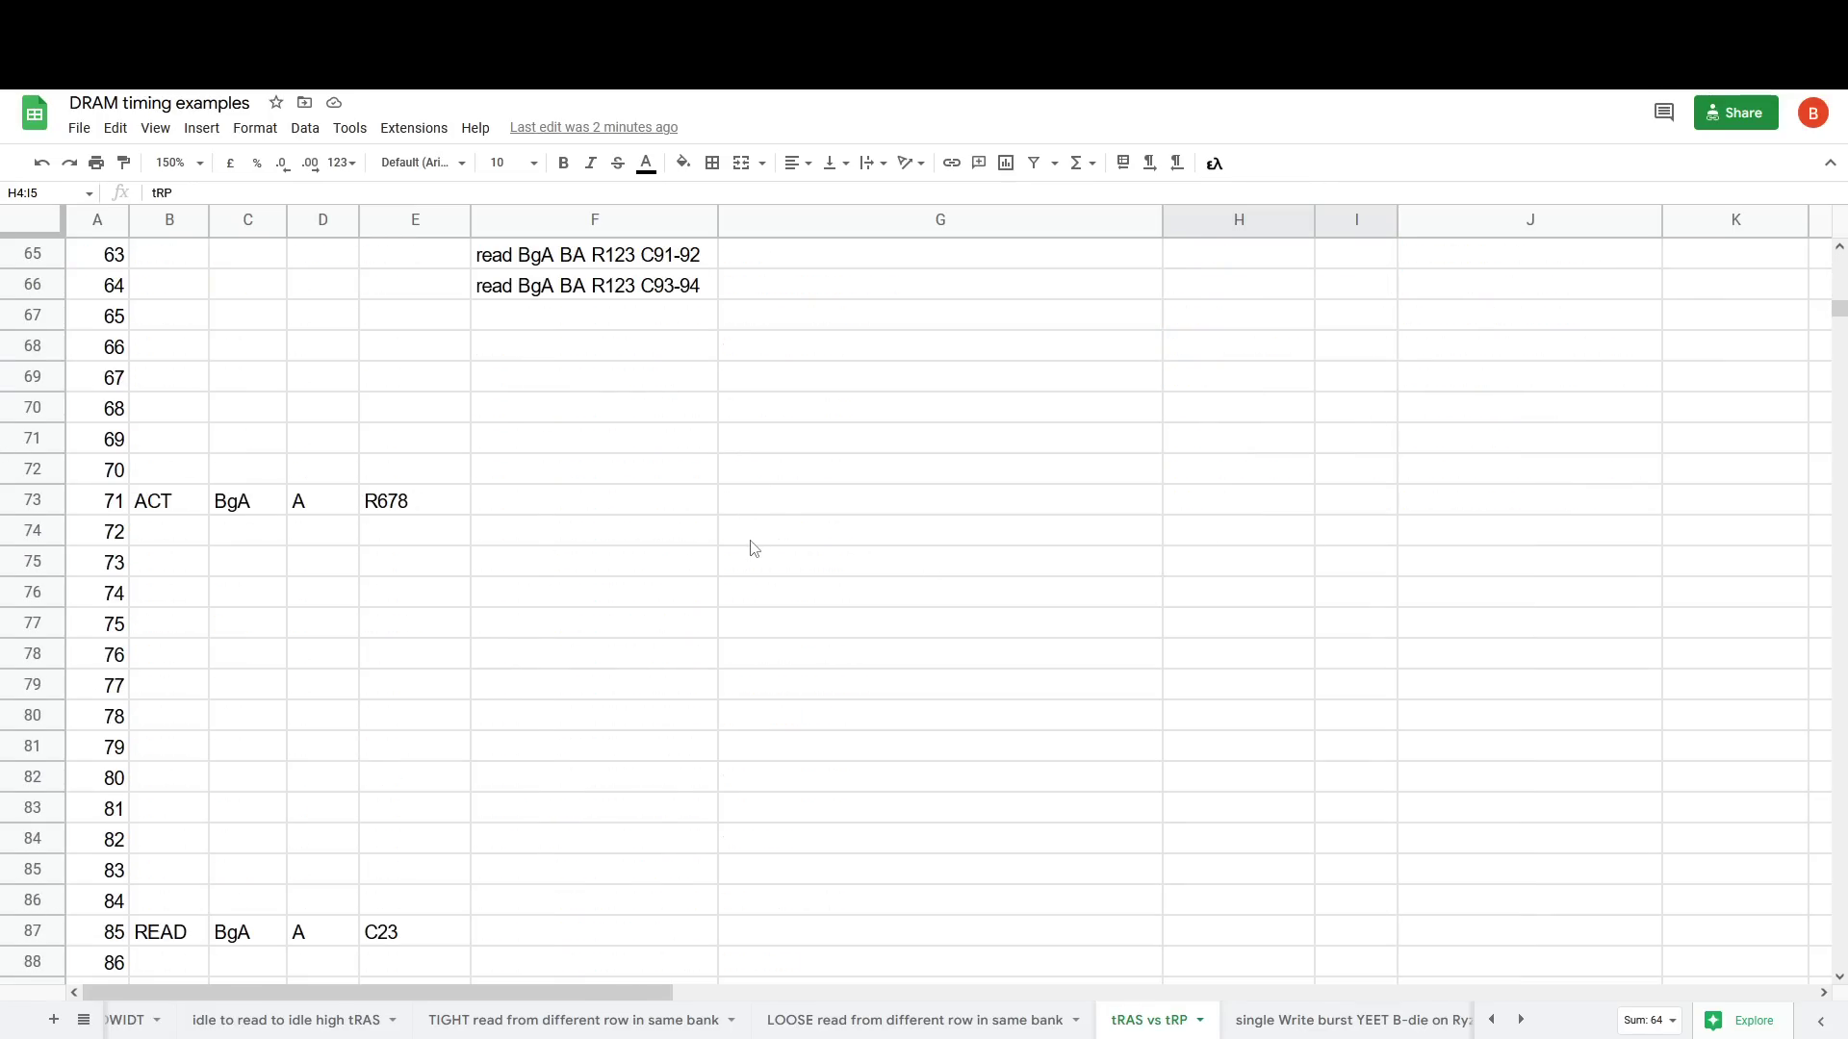
{"action": "scroll", "coordinate": [755, 563], "scroll_direction": "down", "scroll_amount": 7}
{"action": "scroll", "coordinate": [754, 573], "scroll_direction": "up", "scroll_amount": 13}
{"action": "scroll", "coordinate": [746, 654], "scroll_direction": "down", "scroll_amount": 8}
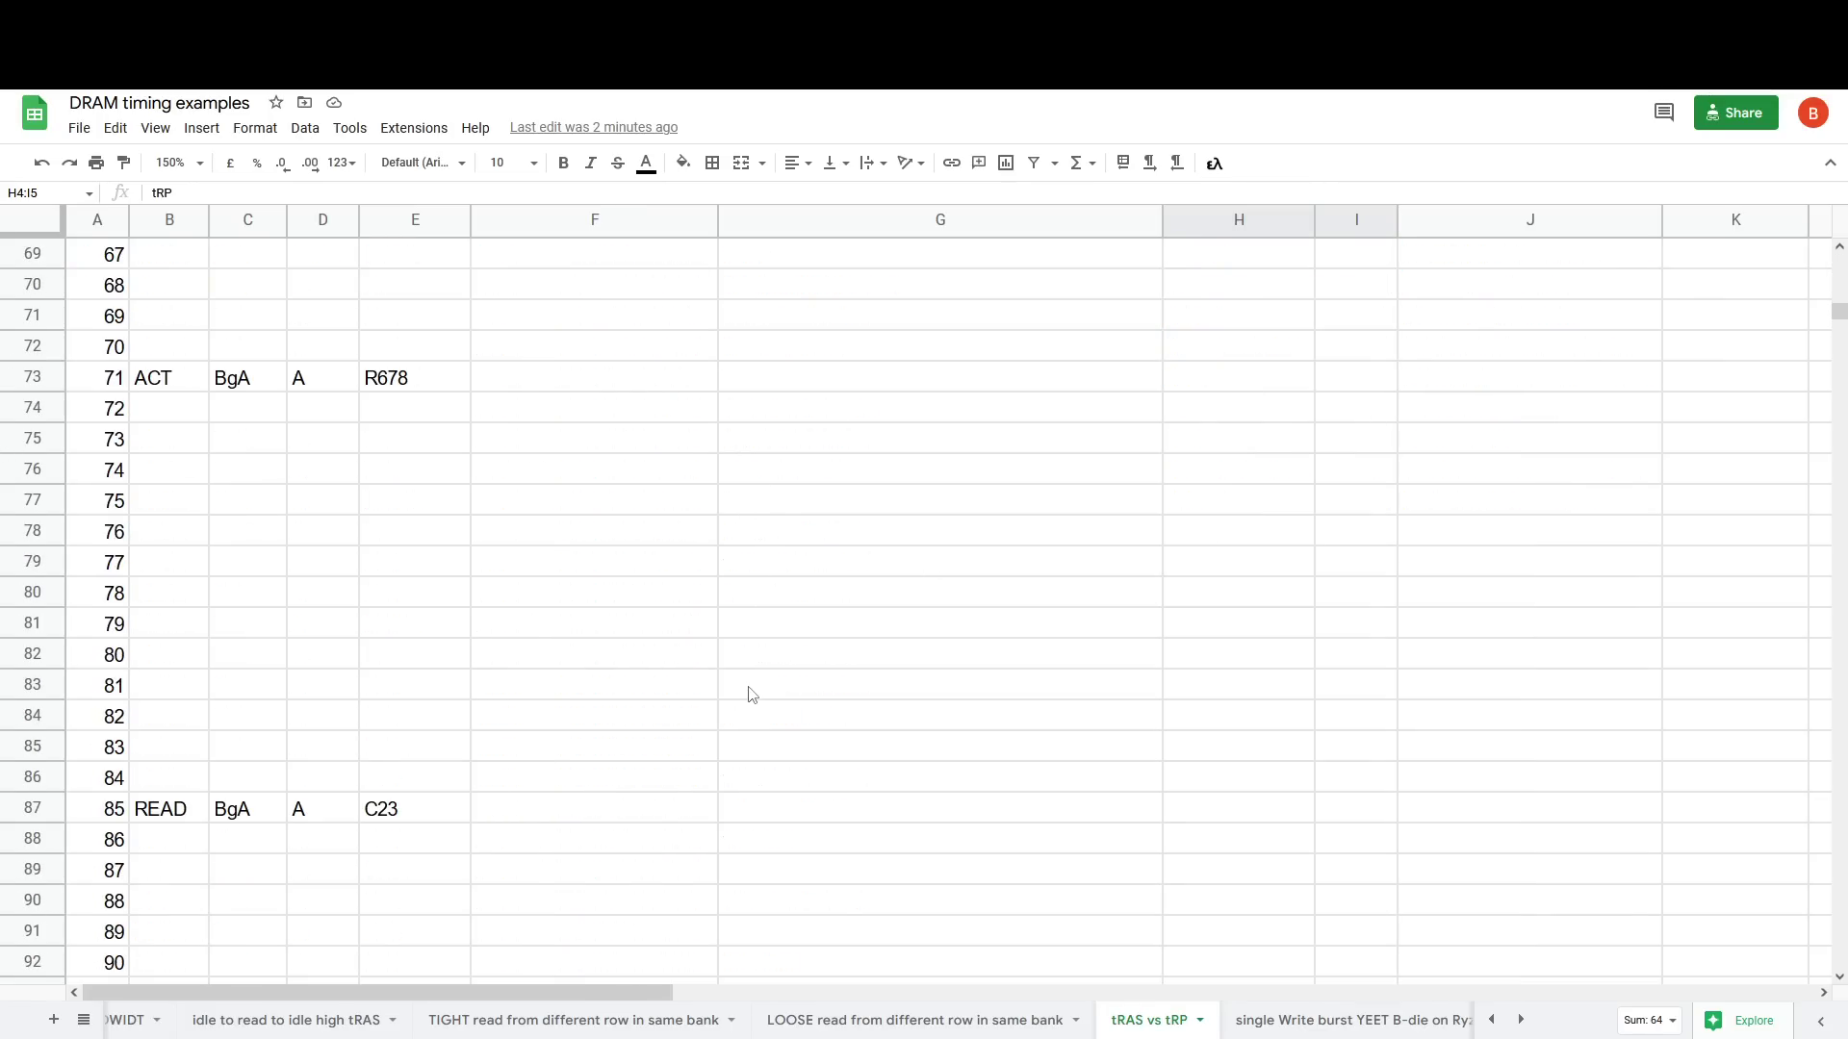
{"action": "scroll", "coordinate": [752, 694], "scroll_direction": "down", "scroll_amount": 6}
{"action": "left_click", "coordinate": [628, 681]}
{"action": "key", "text": "ctrl+Up"}
{"action": "key", "text": "ctrl+Up"}
{"action": "scroll", "coordinate": [673, 643], "scroll_direction": "up", "scroll_amount": 4}
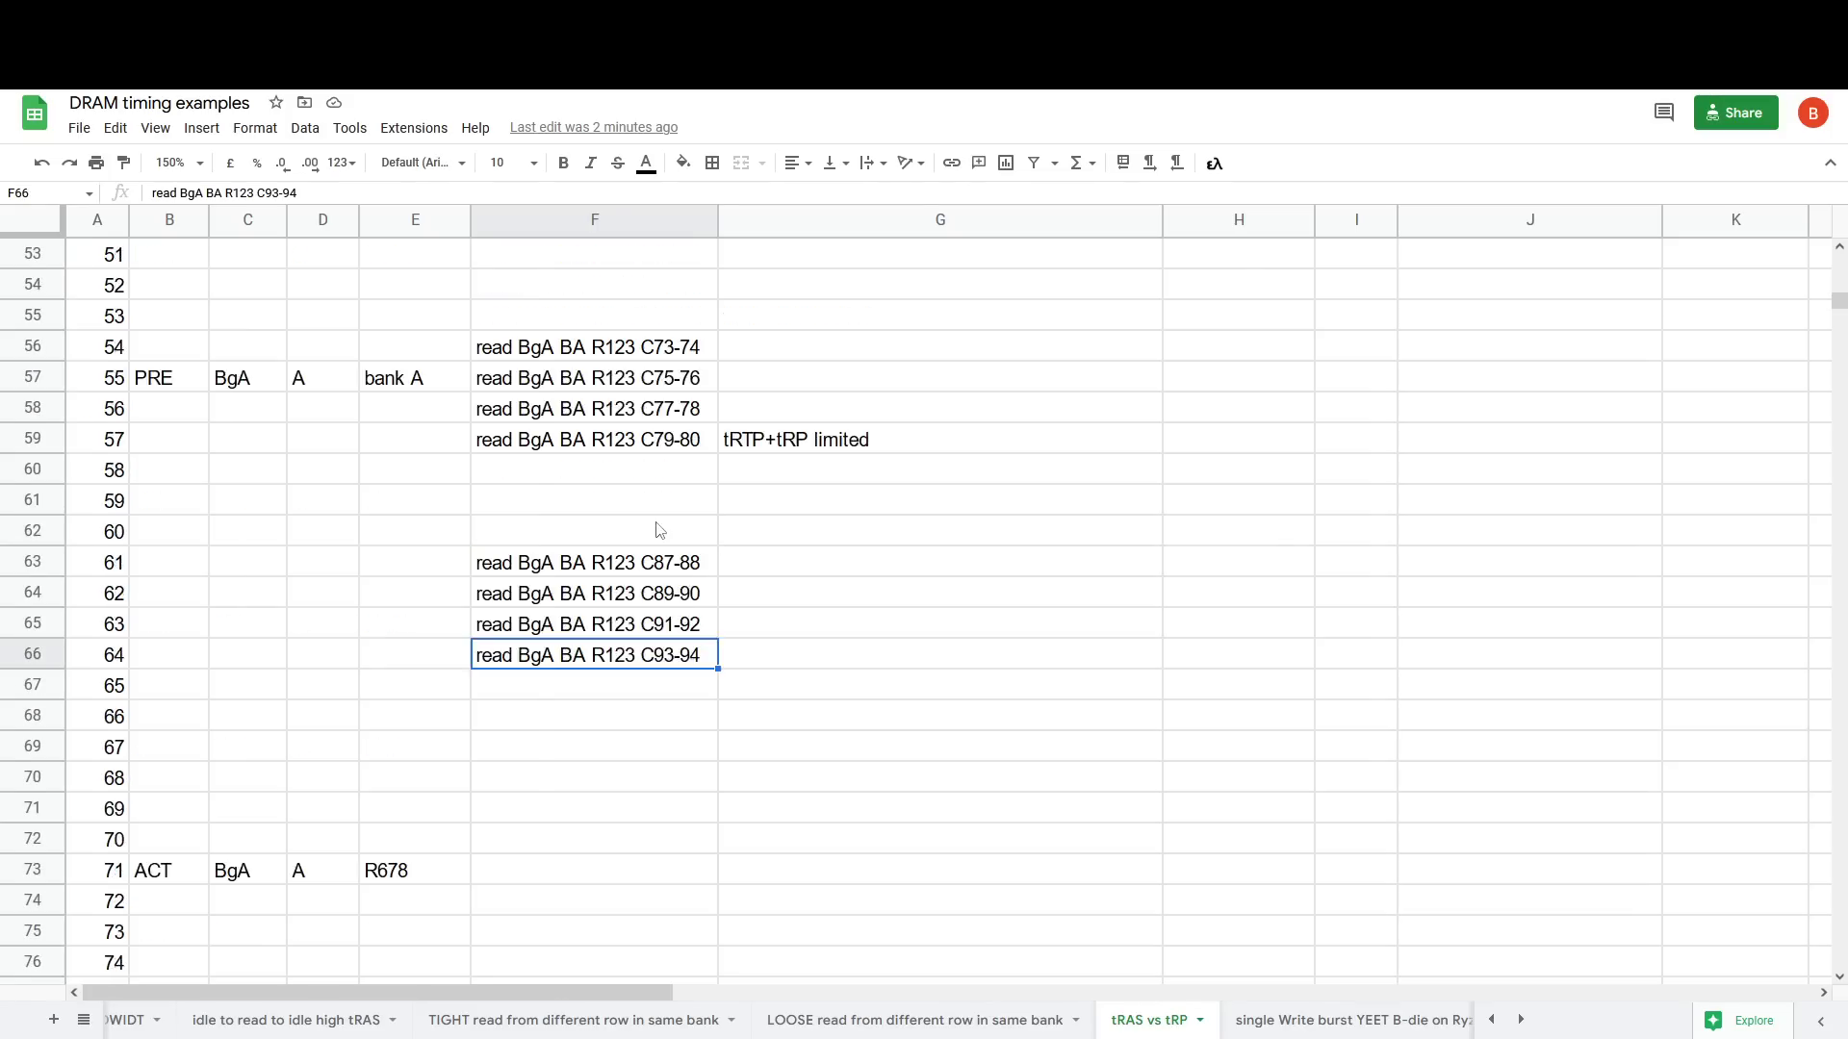
{"action": "scroll", "coordinate": [660, 530], "scroll_direction": "up", "scroll_amount": 1}
{"action": "left_click", "coordinate": [660, 530]}
{"action": "scroll", "coordinate": [660, 529], "scroll_direction": "up", "scroll_amount": 4}
{"action": "left_click", "coordinate": [660, 530]}
{"action": "left_click", "coordinate": [663, 443]}
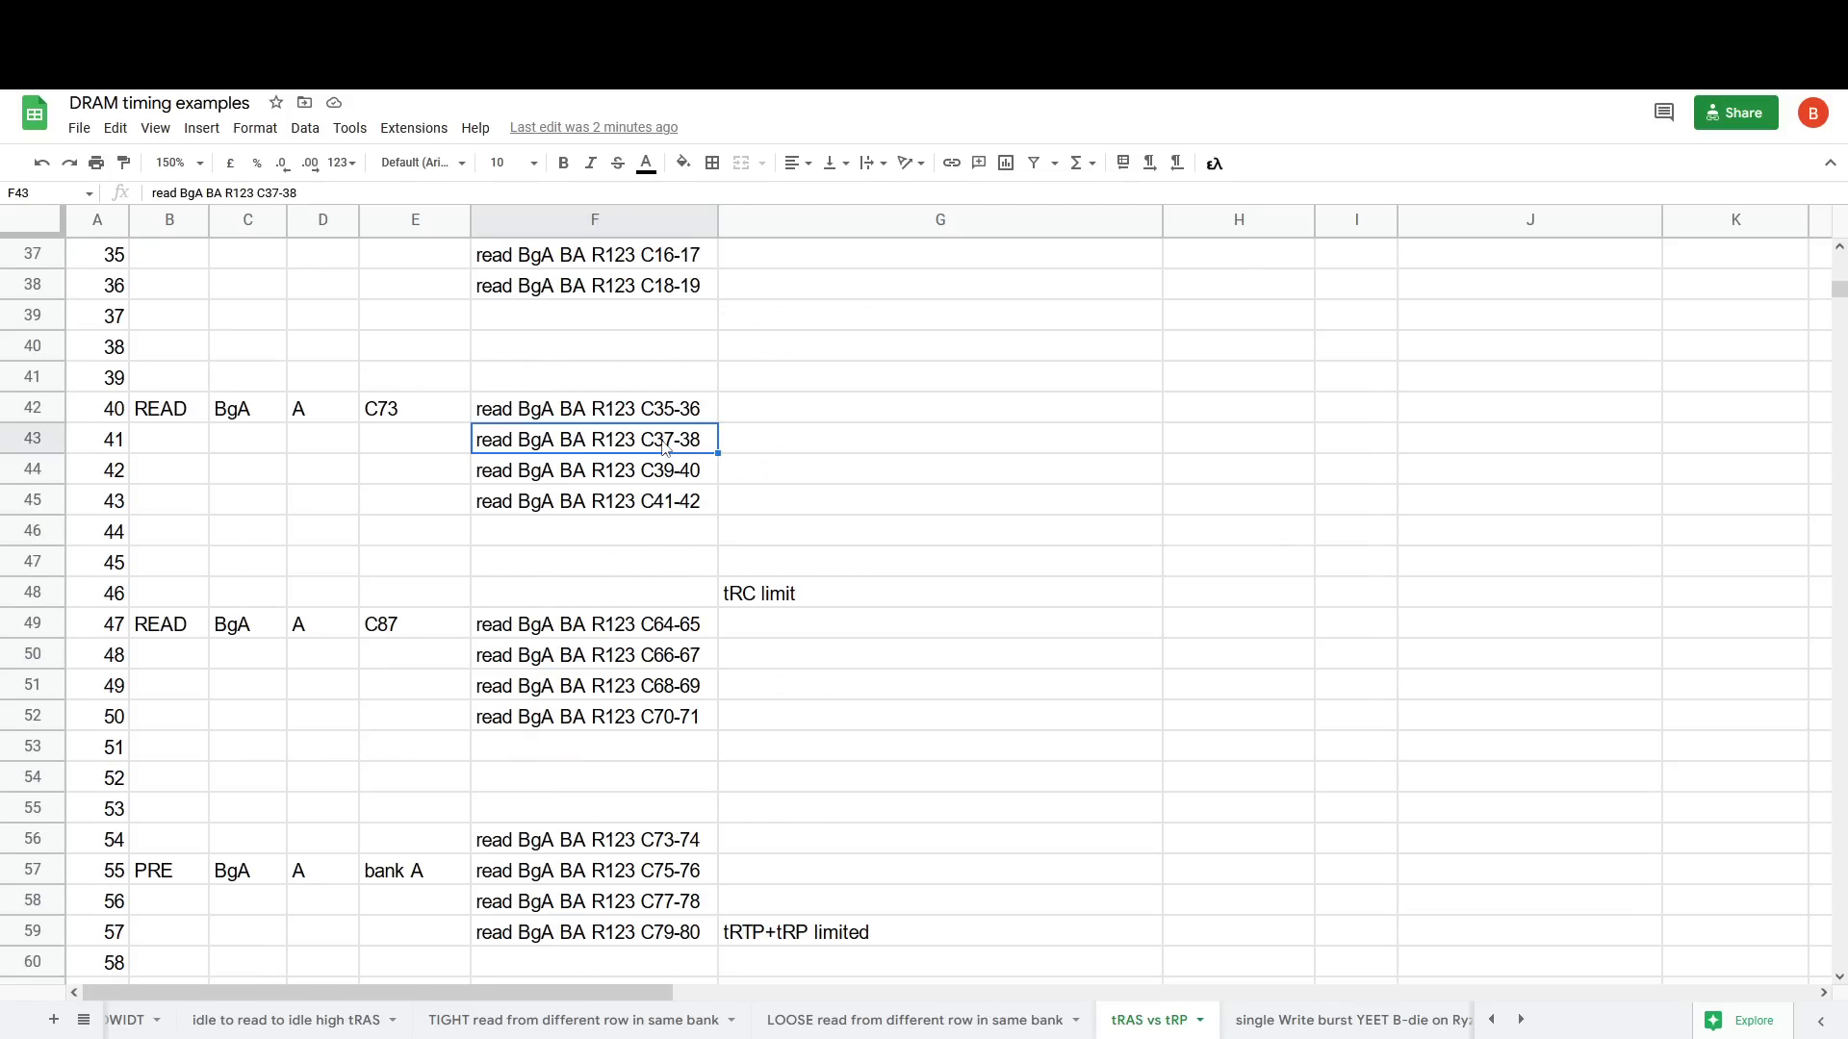
{"action": "scroll", "coordinate": [660, 534], "scroll_direction": "up", "scroll_amount": 5}
{"action": "left_click", "coordinate": [662, 592]}
{"action": "scroll", "coordinate": [1124, 555], "scroll_direction": "up", "scroll_amount": 7}
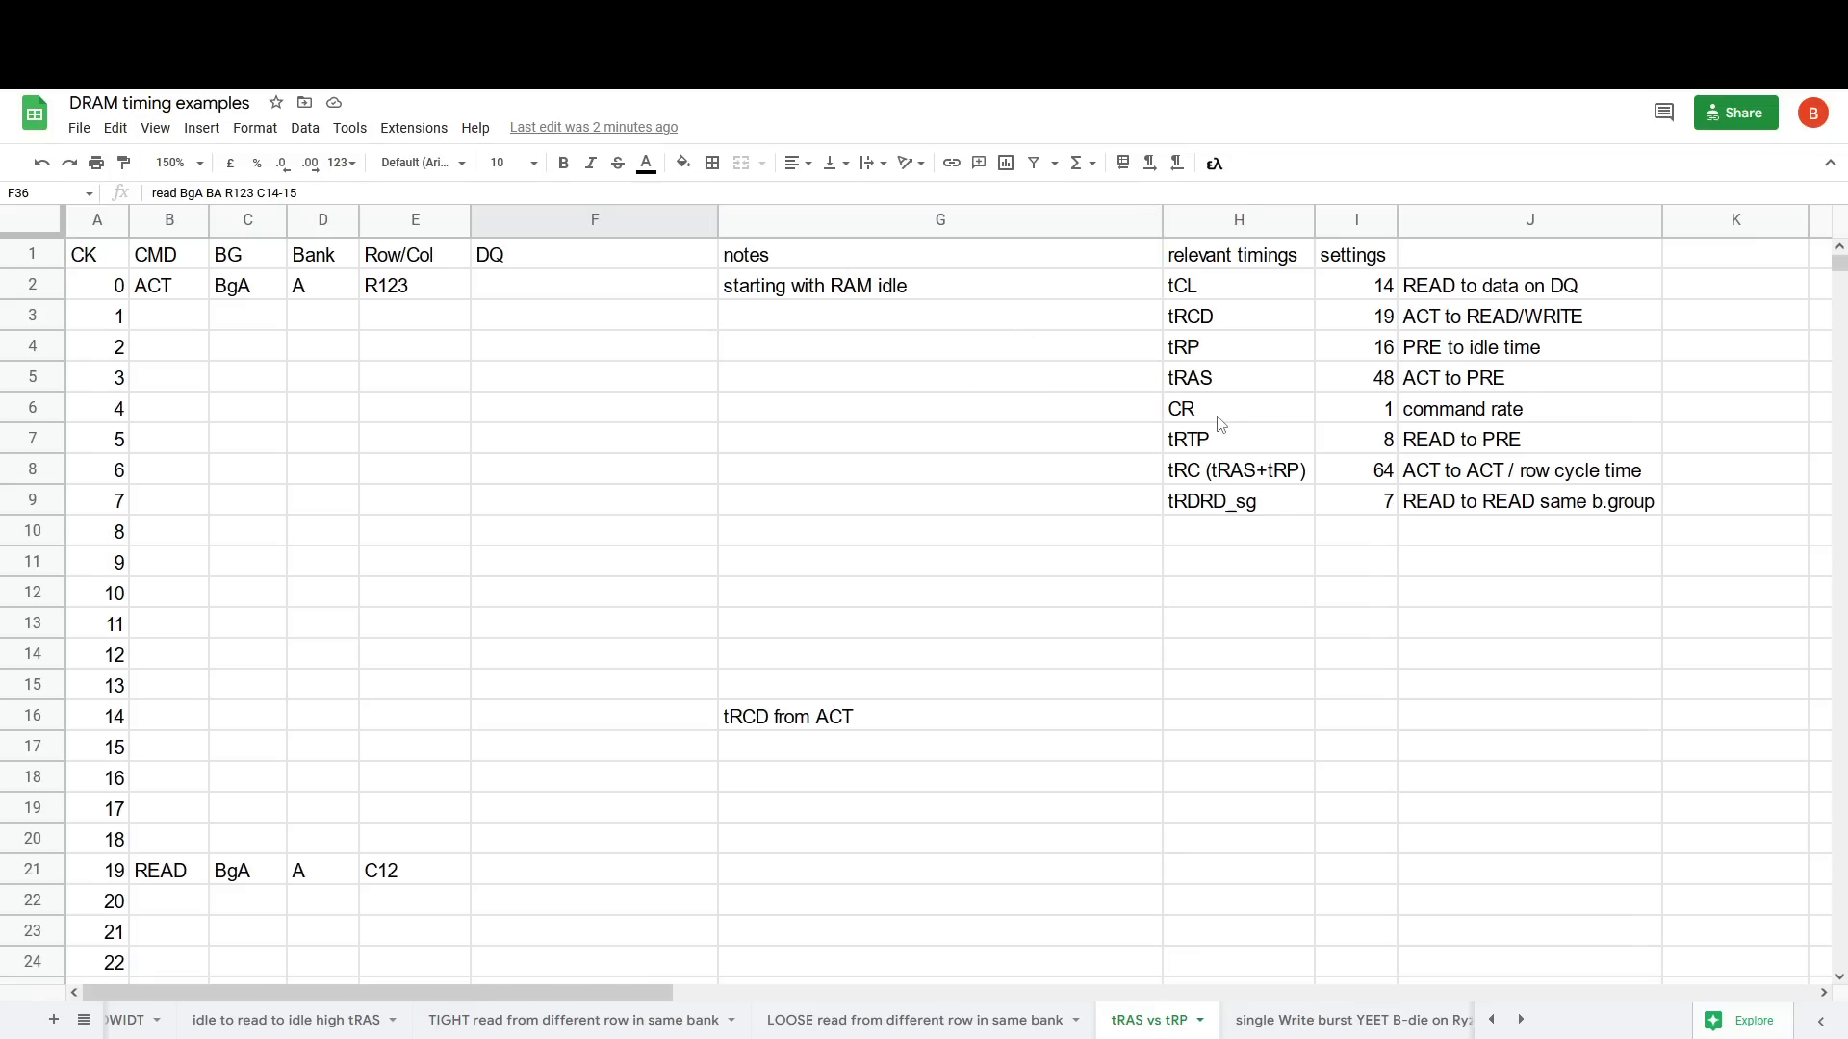
Step: Compare the tRAS and tRP settings with the tRC row cycle time setting
{"action": "left_click", "coordinate": [1225, 390]}
{"action": "key", "text": "shift+Right"}
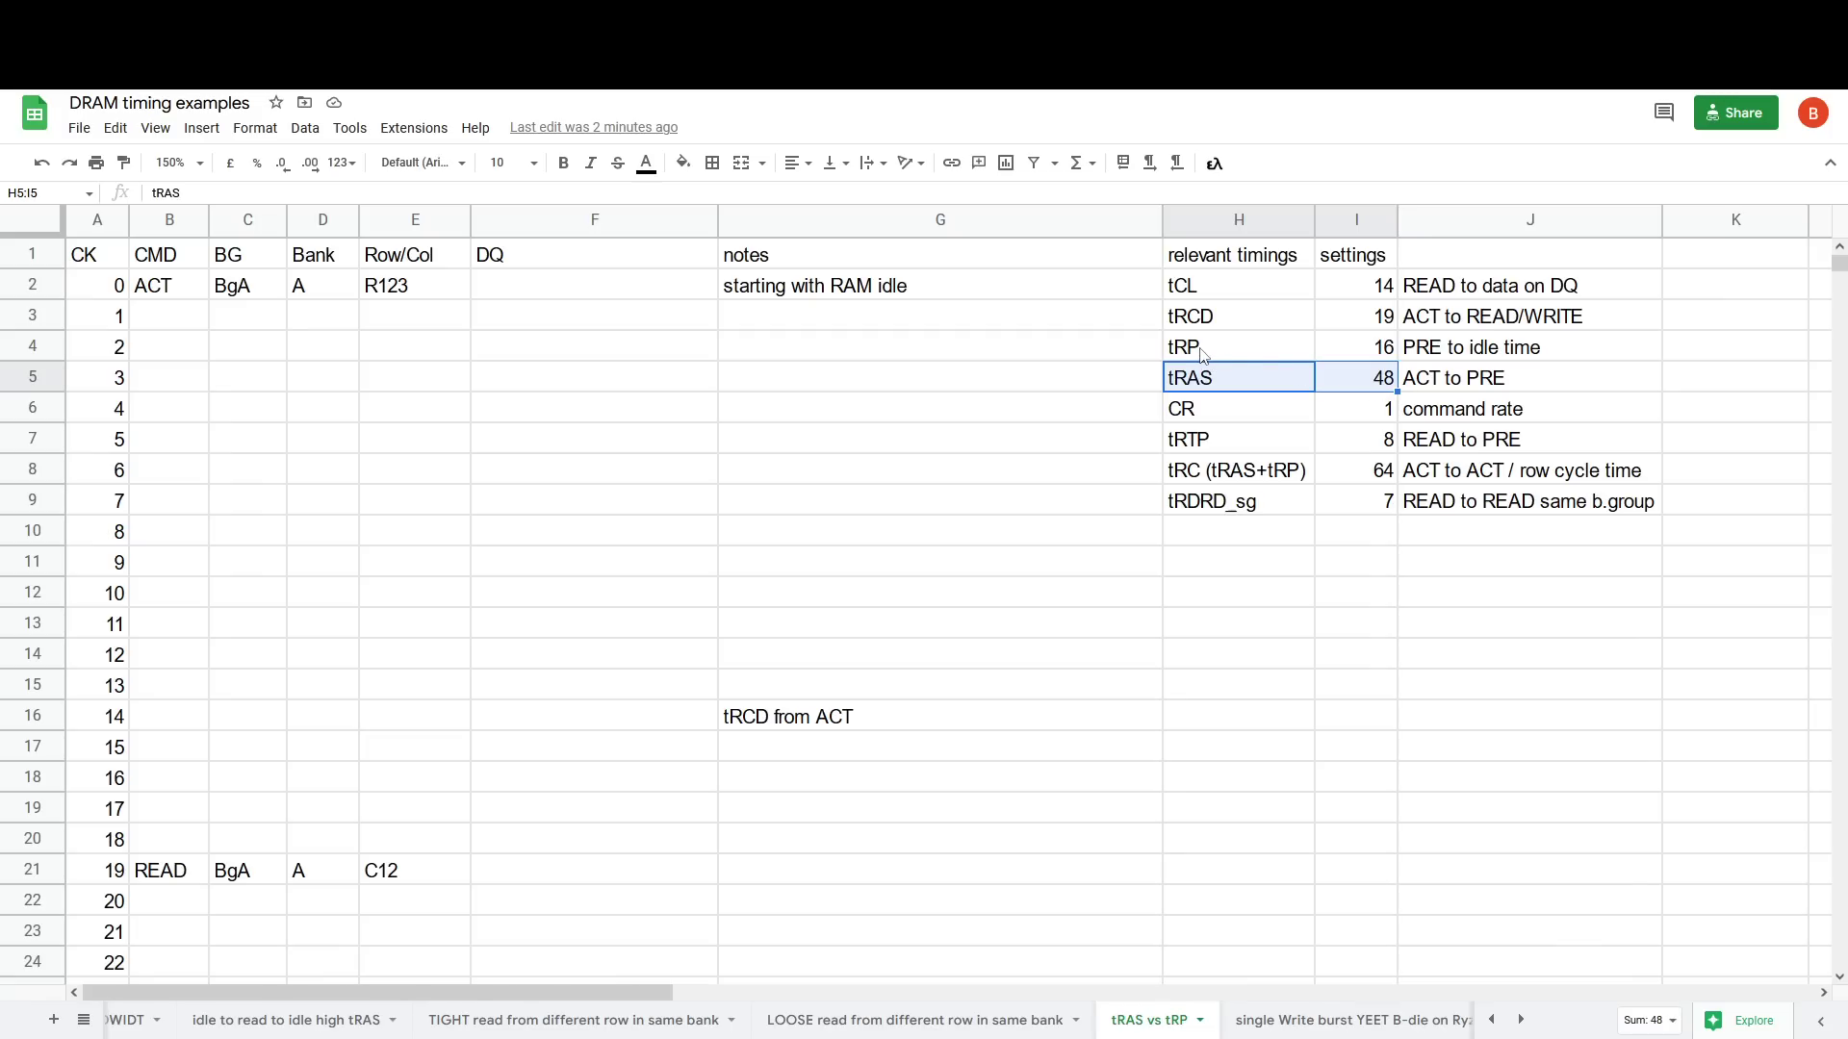
{"action": "left_click", "coordinate": [1202, 354]}
{"action": "left_click_drag", "start_coordinate": [1230, 476], "coordinate": [1367, 483]}
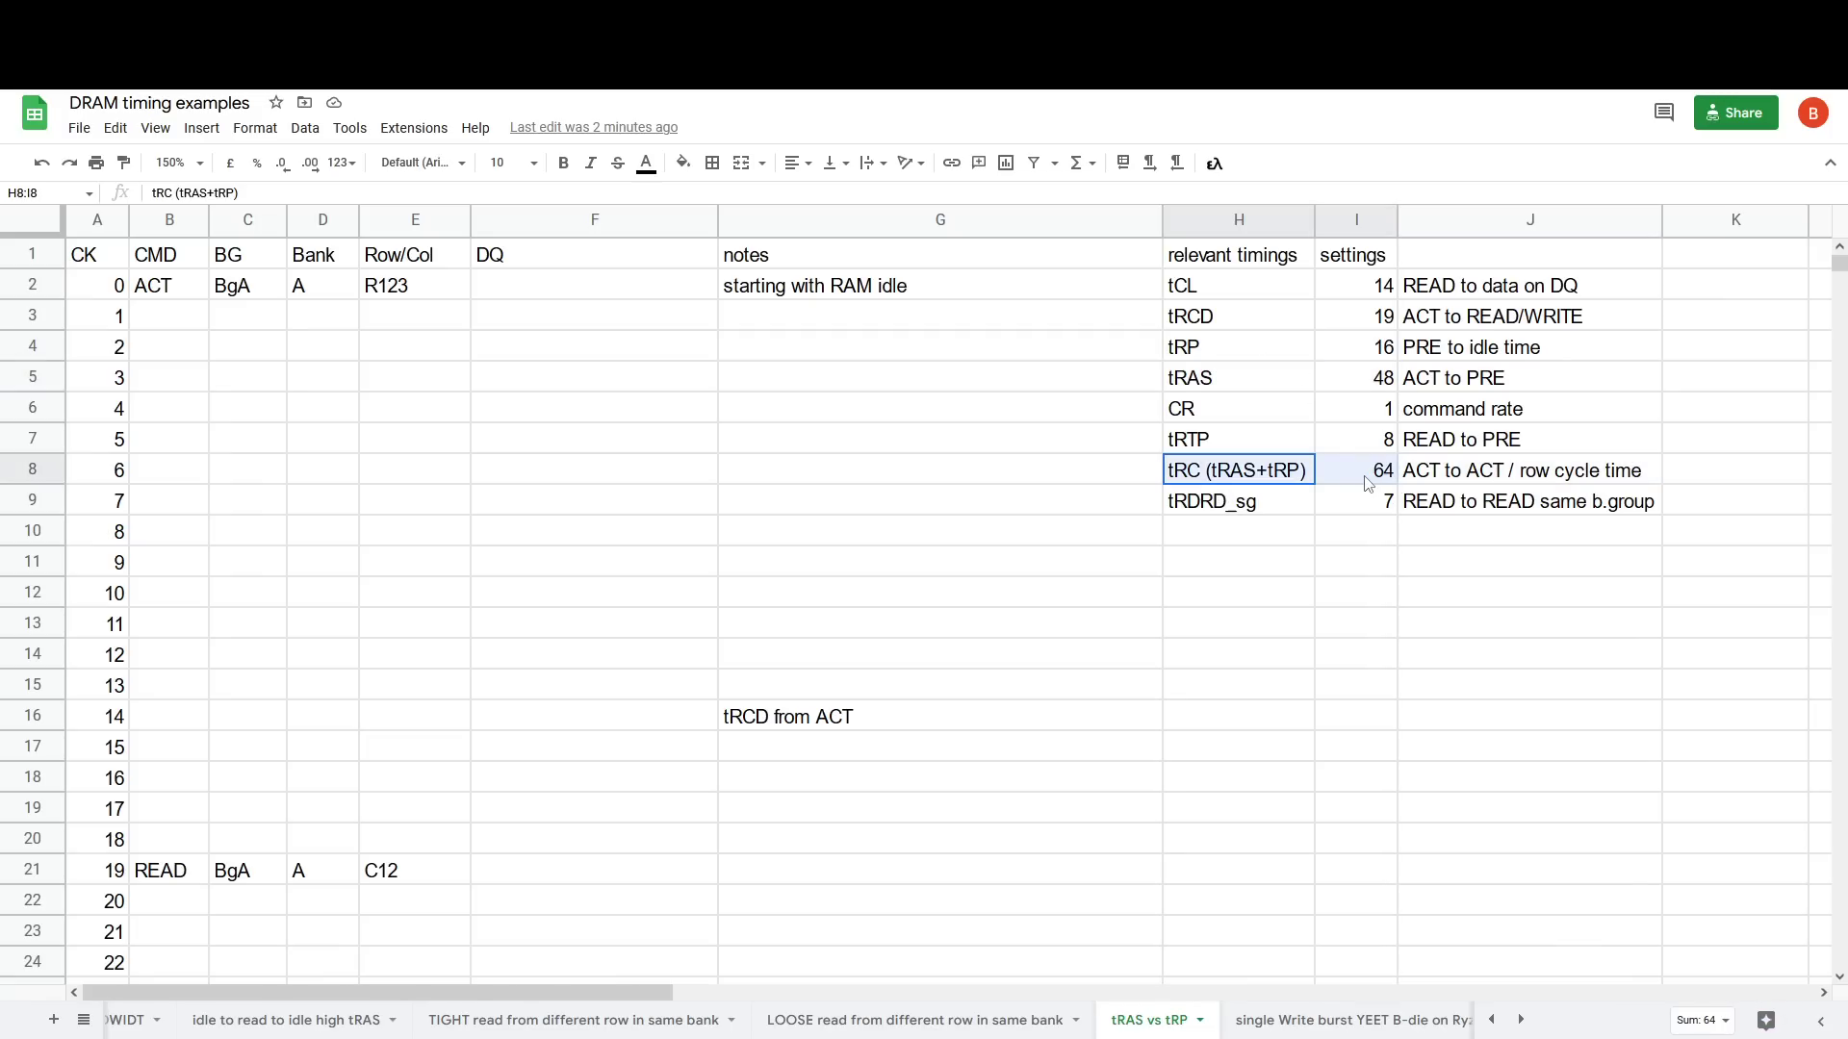
{"action": "left_click_drag", "start_coordinate": [1199, 345], "coordinate": [1377, 384]}
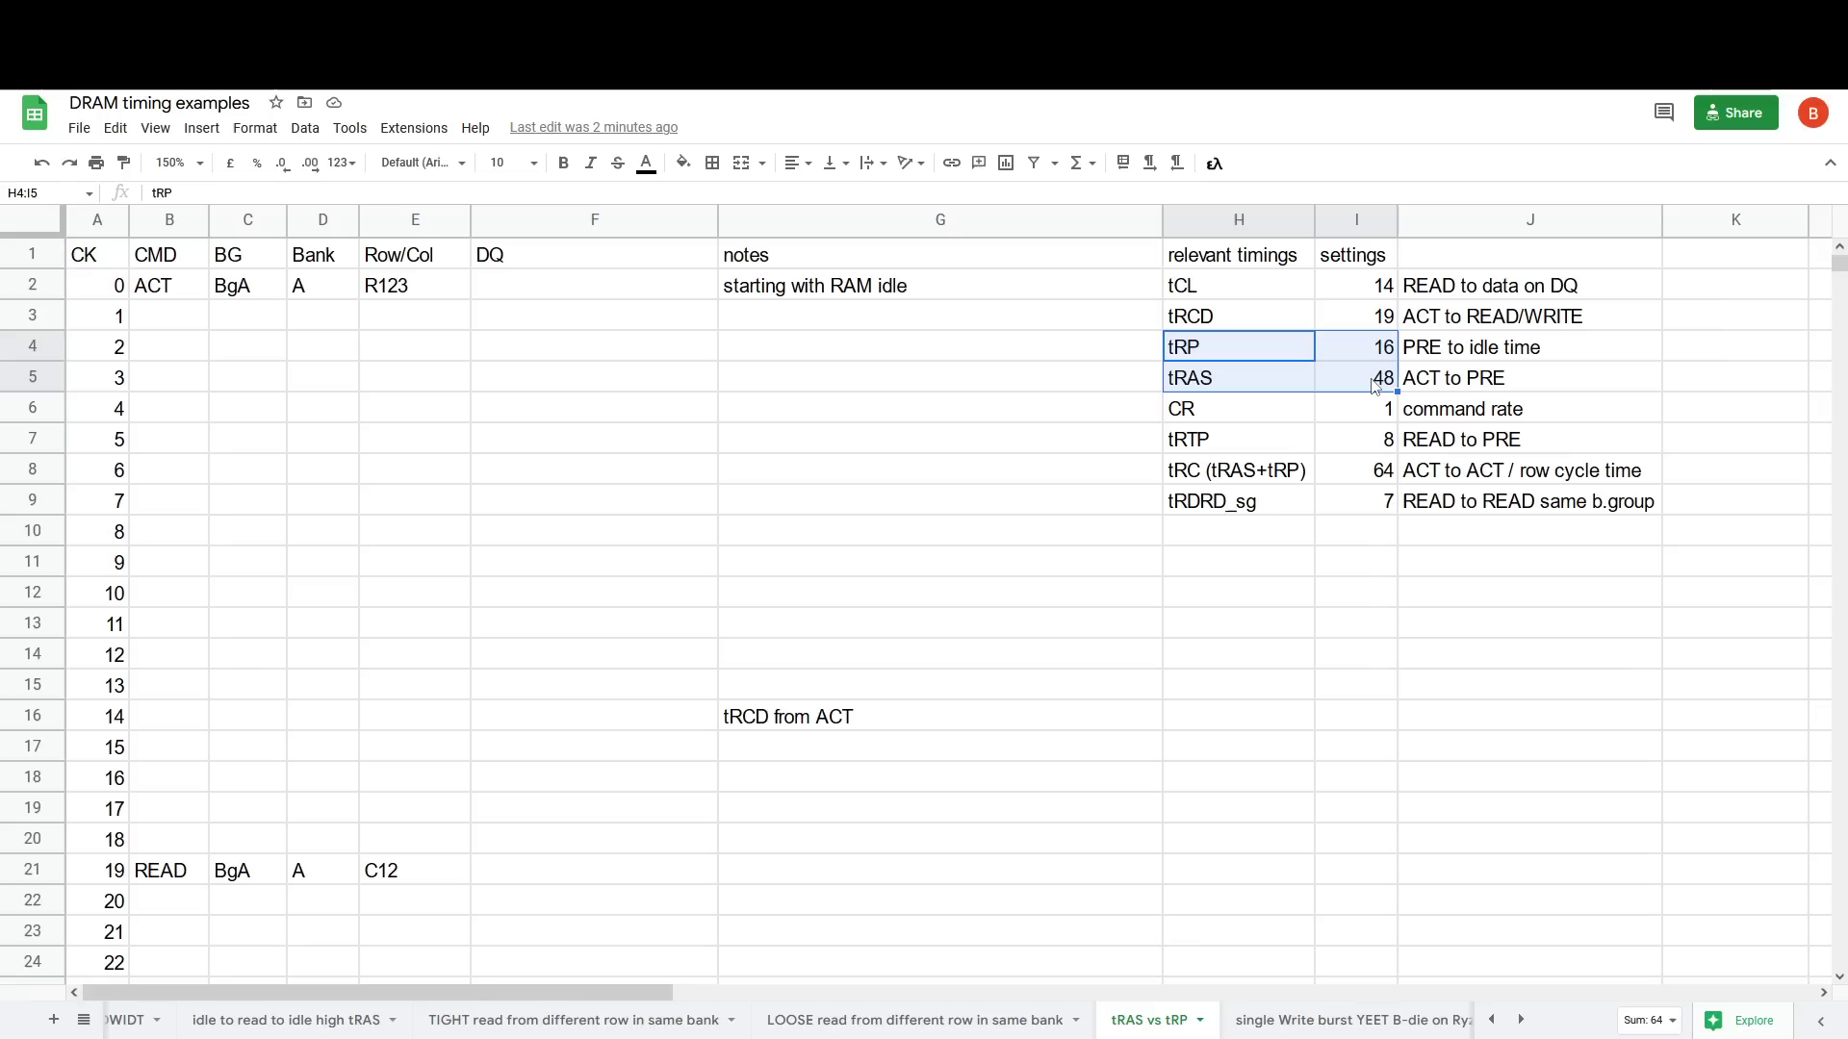
{"action": "left_click_drag", "start_coordinate": [1204, 472], "coordinate": [1344, 471]}
{"action": "left_click", "coordinate": [1344, 472]}
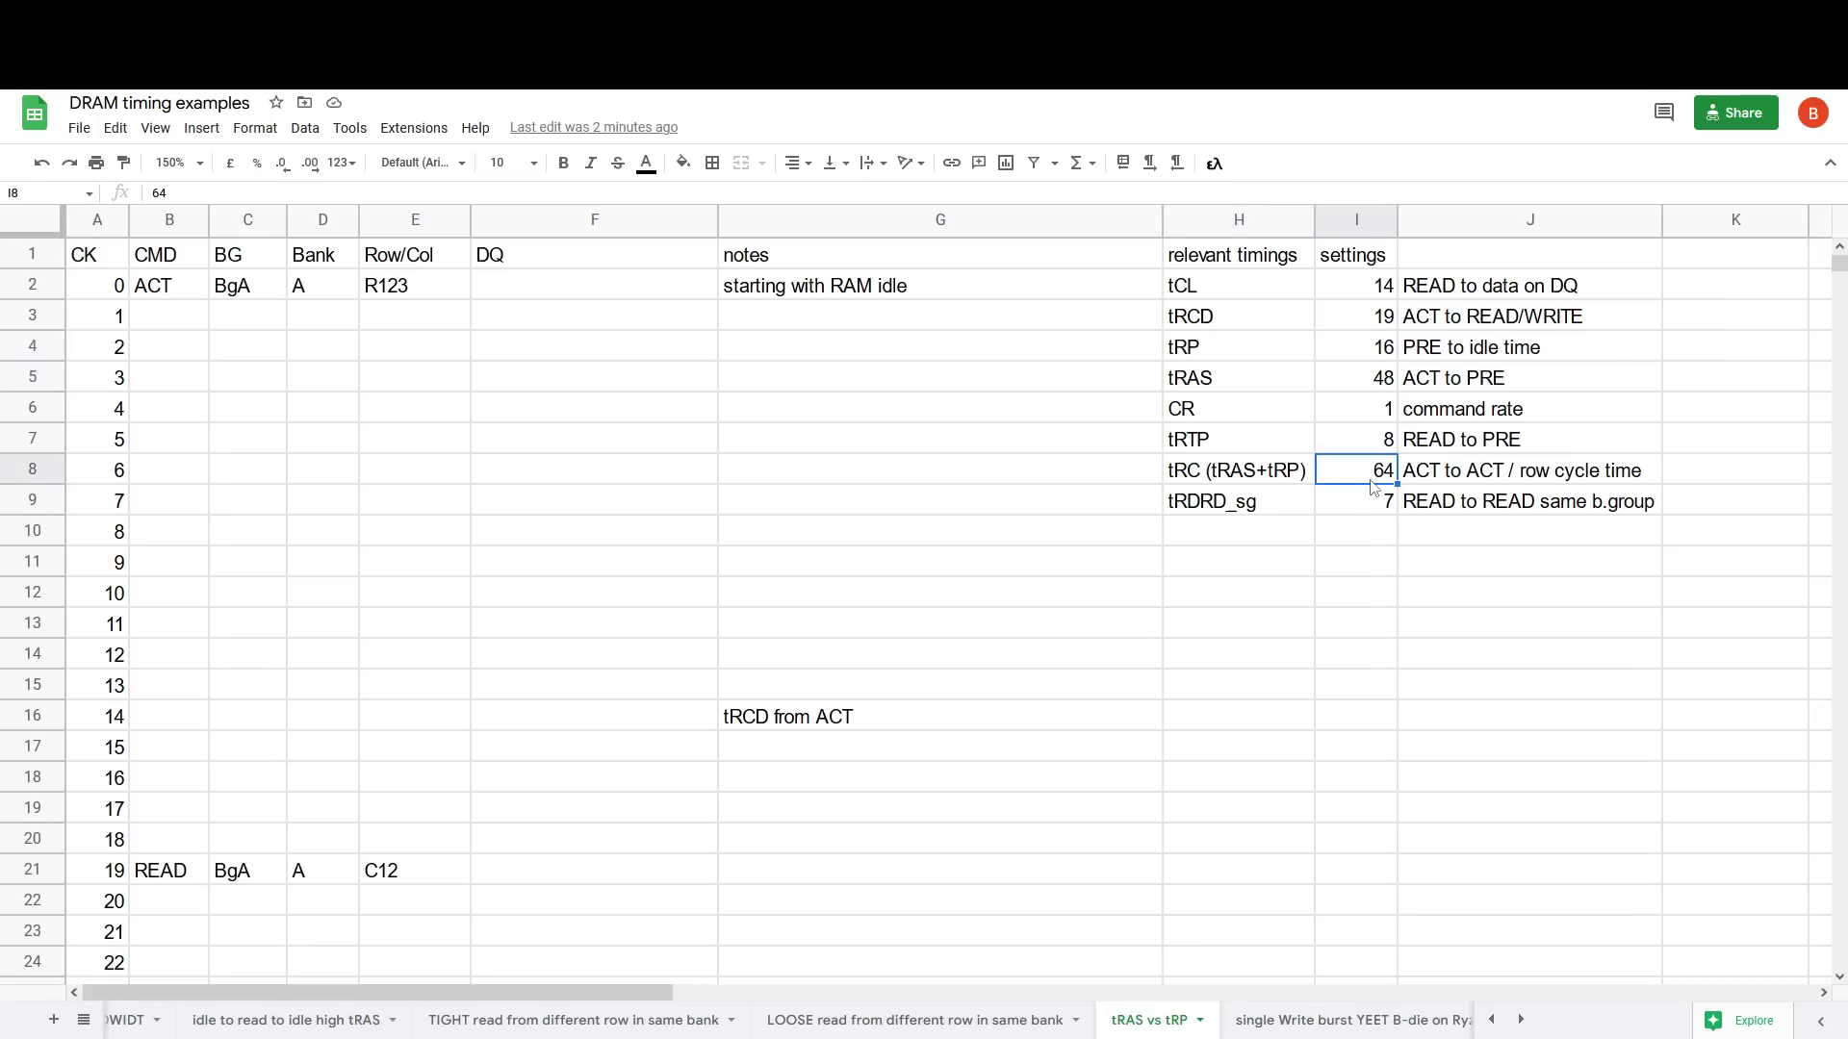
Step: Set the tRAS value in the timing settings to 21
{"action": "left_click", "coordinate": [1377, 379]}
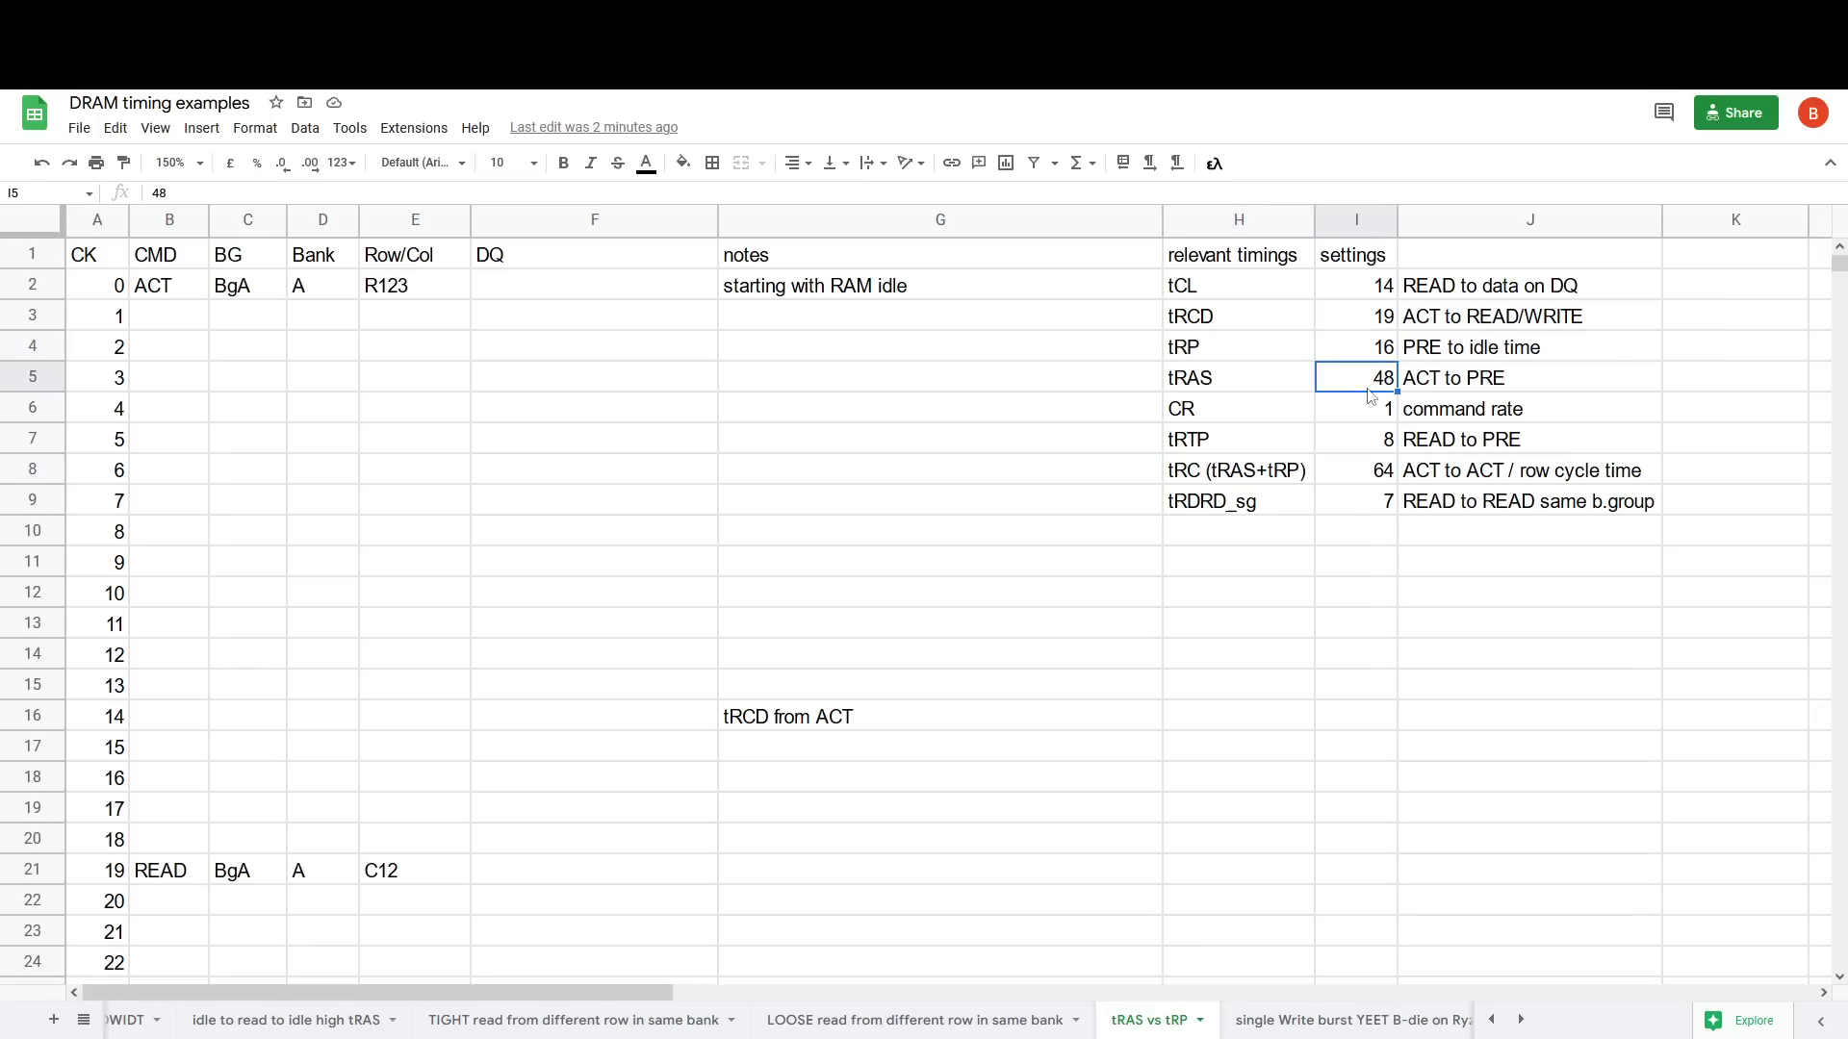
{"action": "key", "text": "Delete"}
{"action": "type", "text": "21"}
{"action": "key", "text": "Return"}
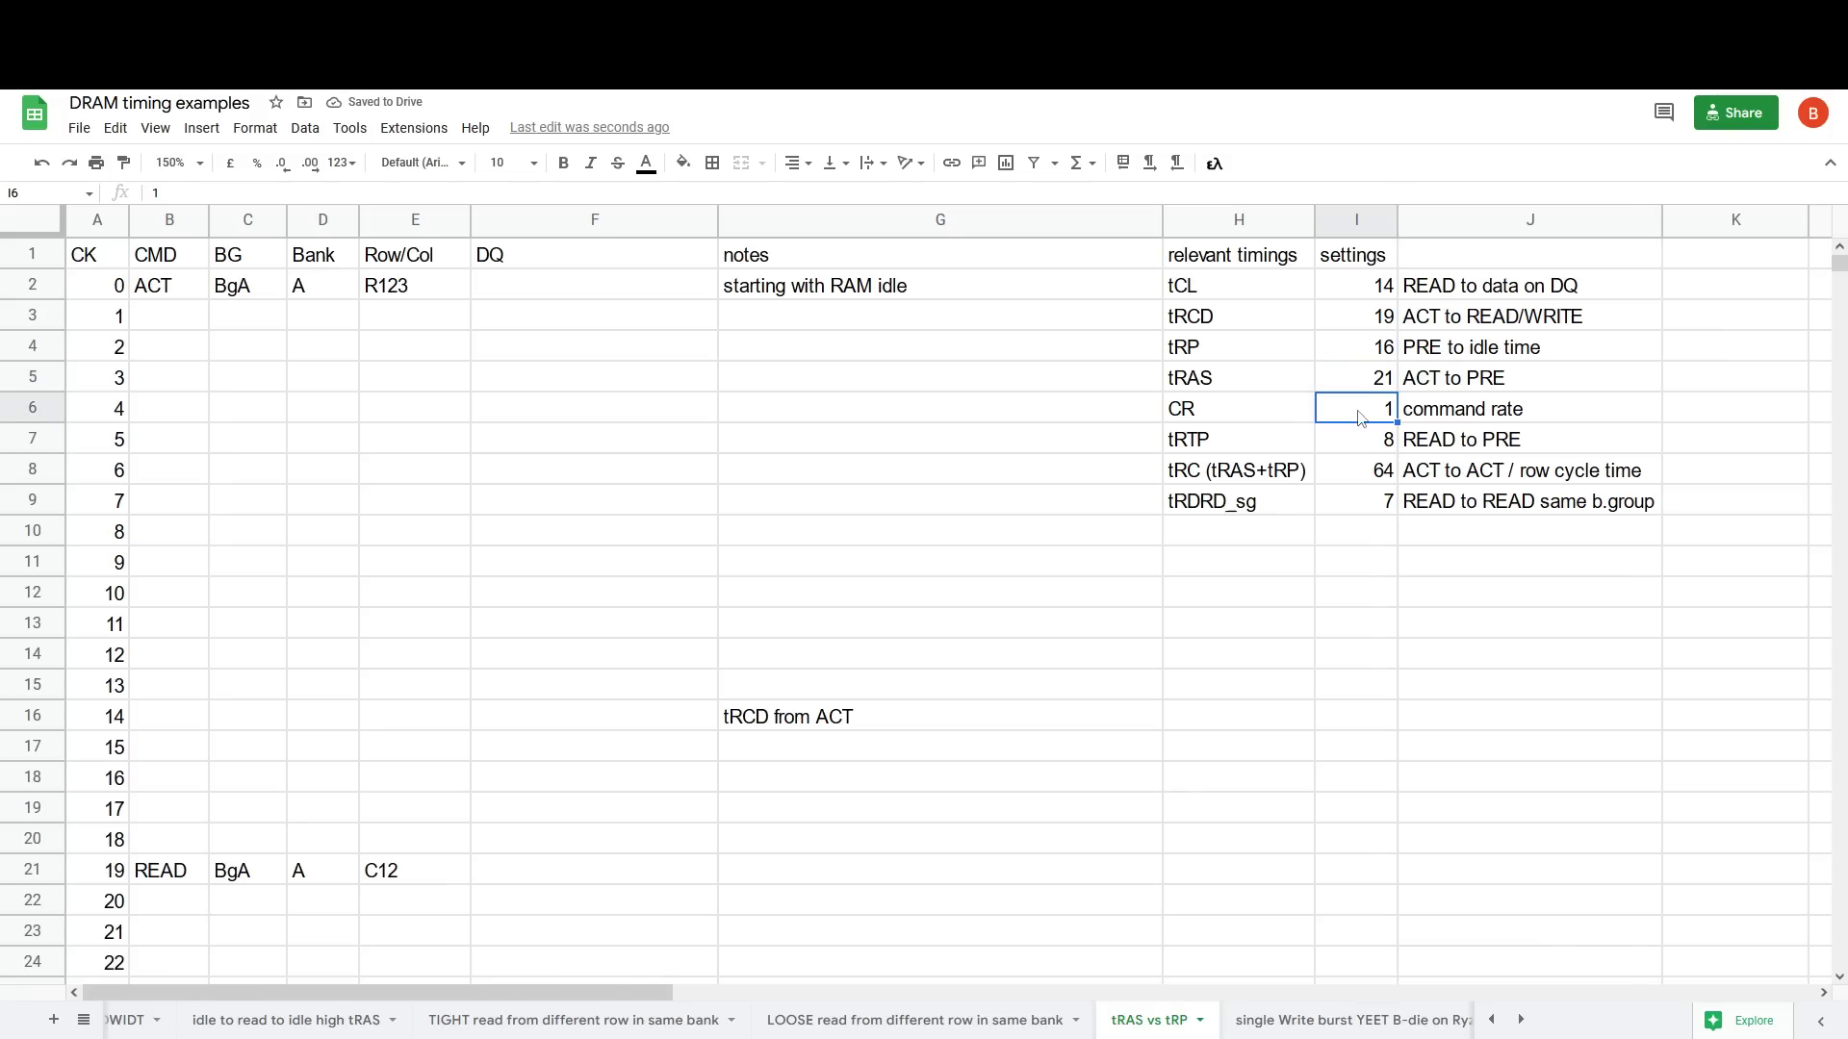
Step: Restore the tRAS value in the timing settings to 48
{"action": "left_click", "coordinate": [1376, 381]}
{"action": "key", "text": "Delete"}
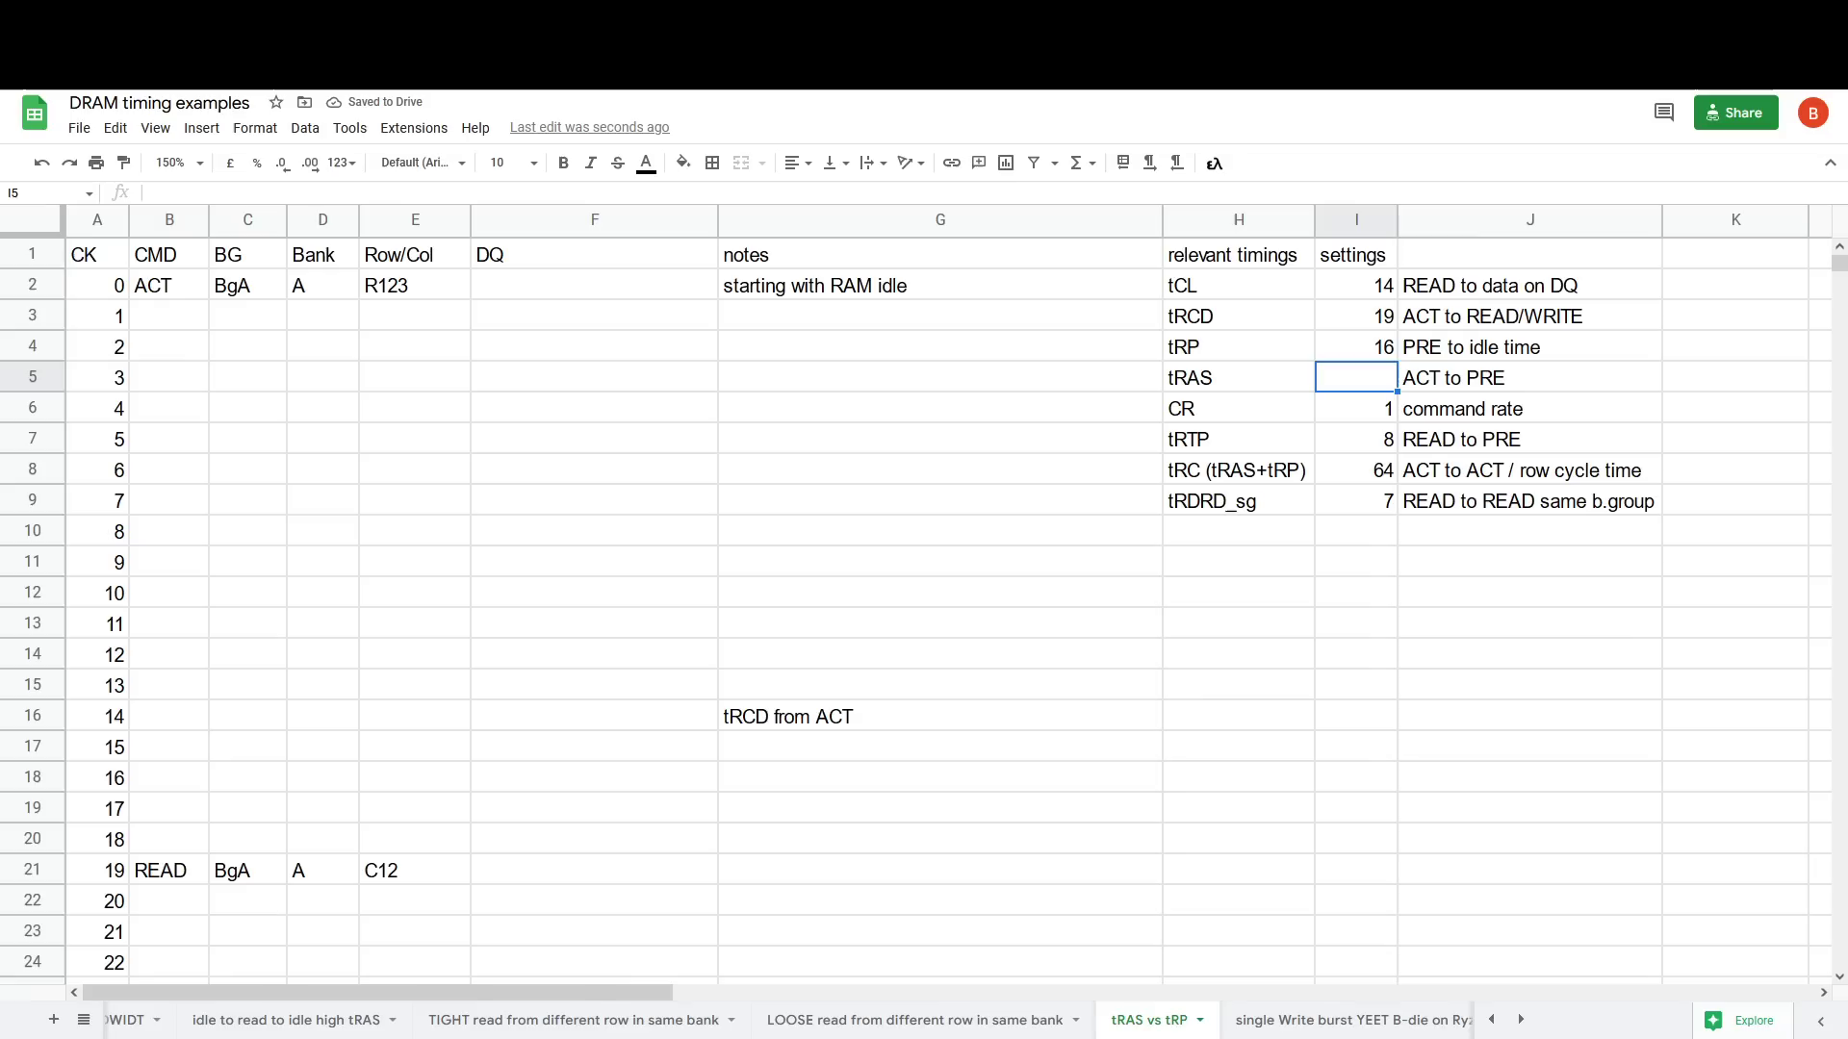
{"action": "type", "text": "48"}
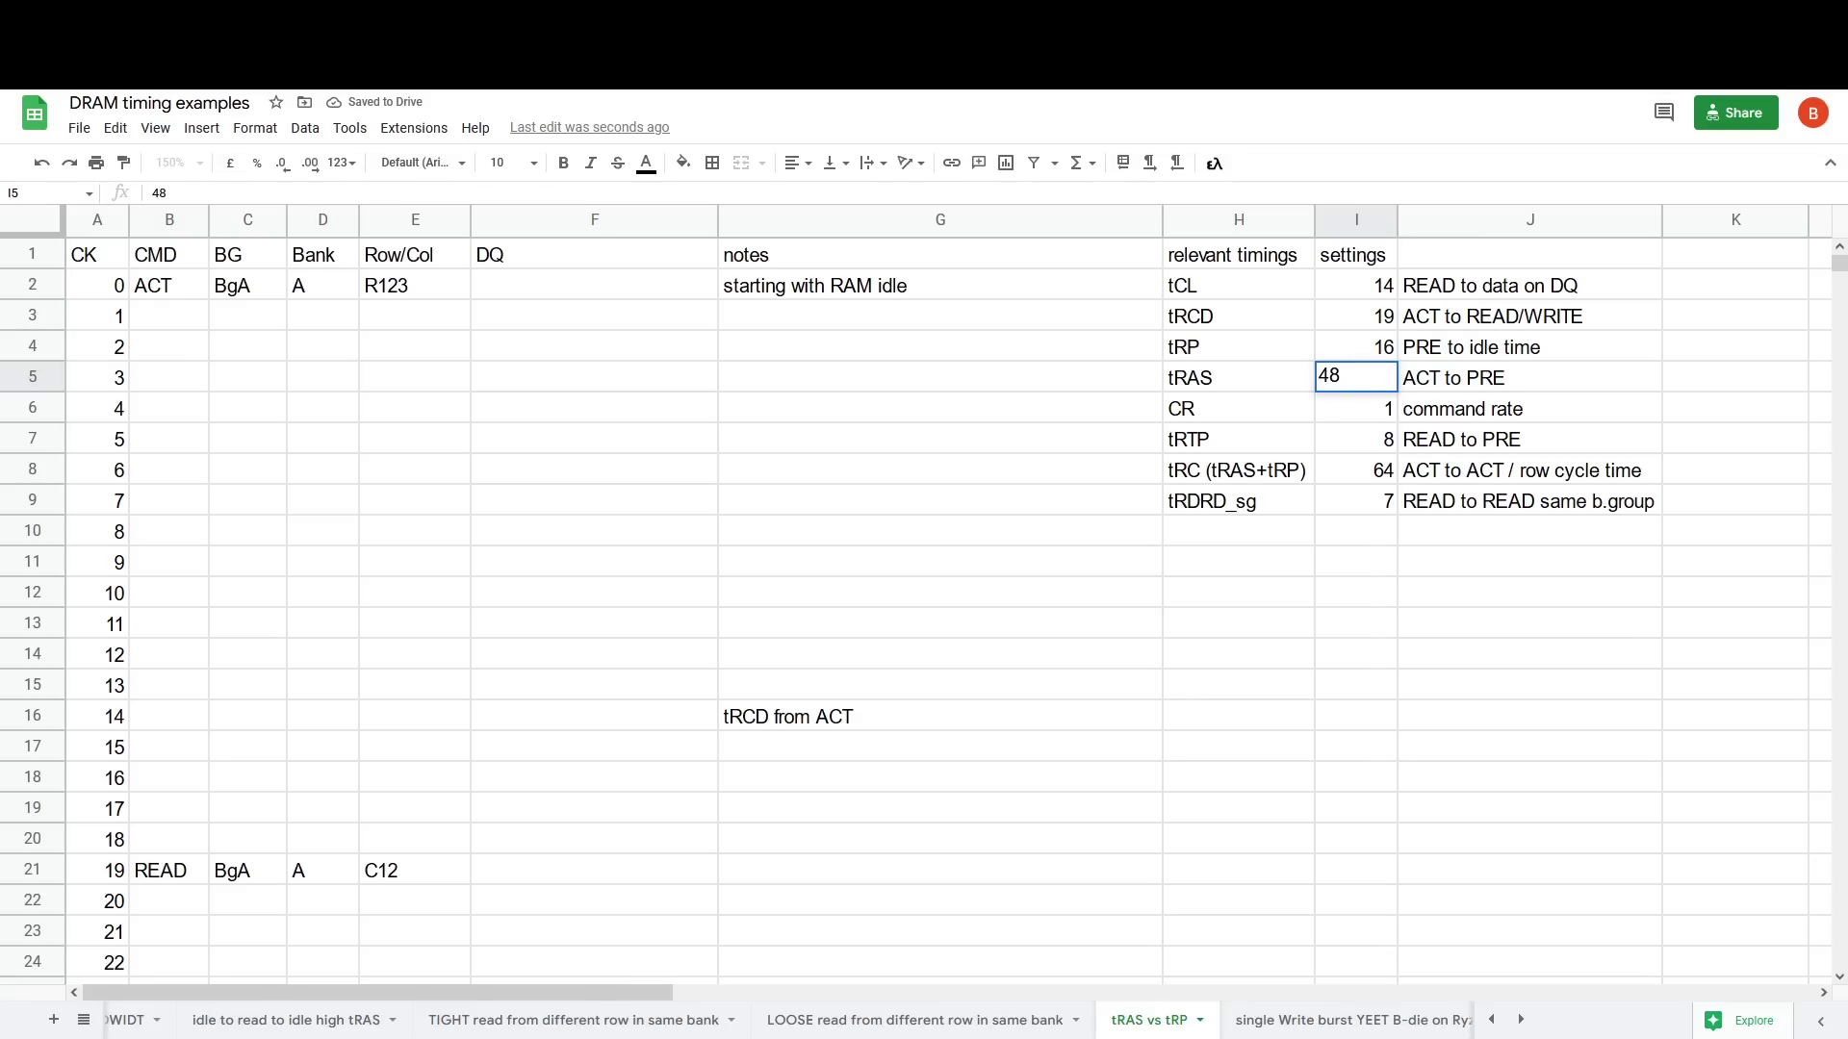
{"action": "key", "text": "Up"}
{"action": "key", "text": "Down"}
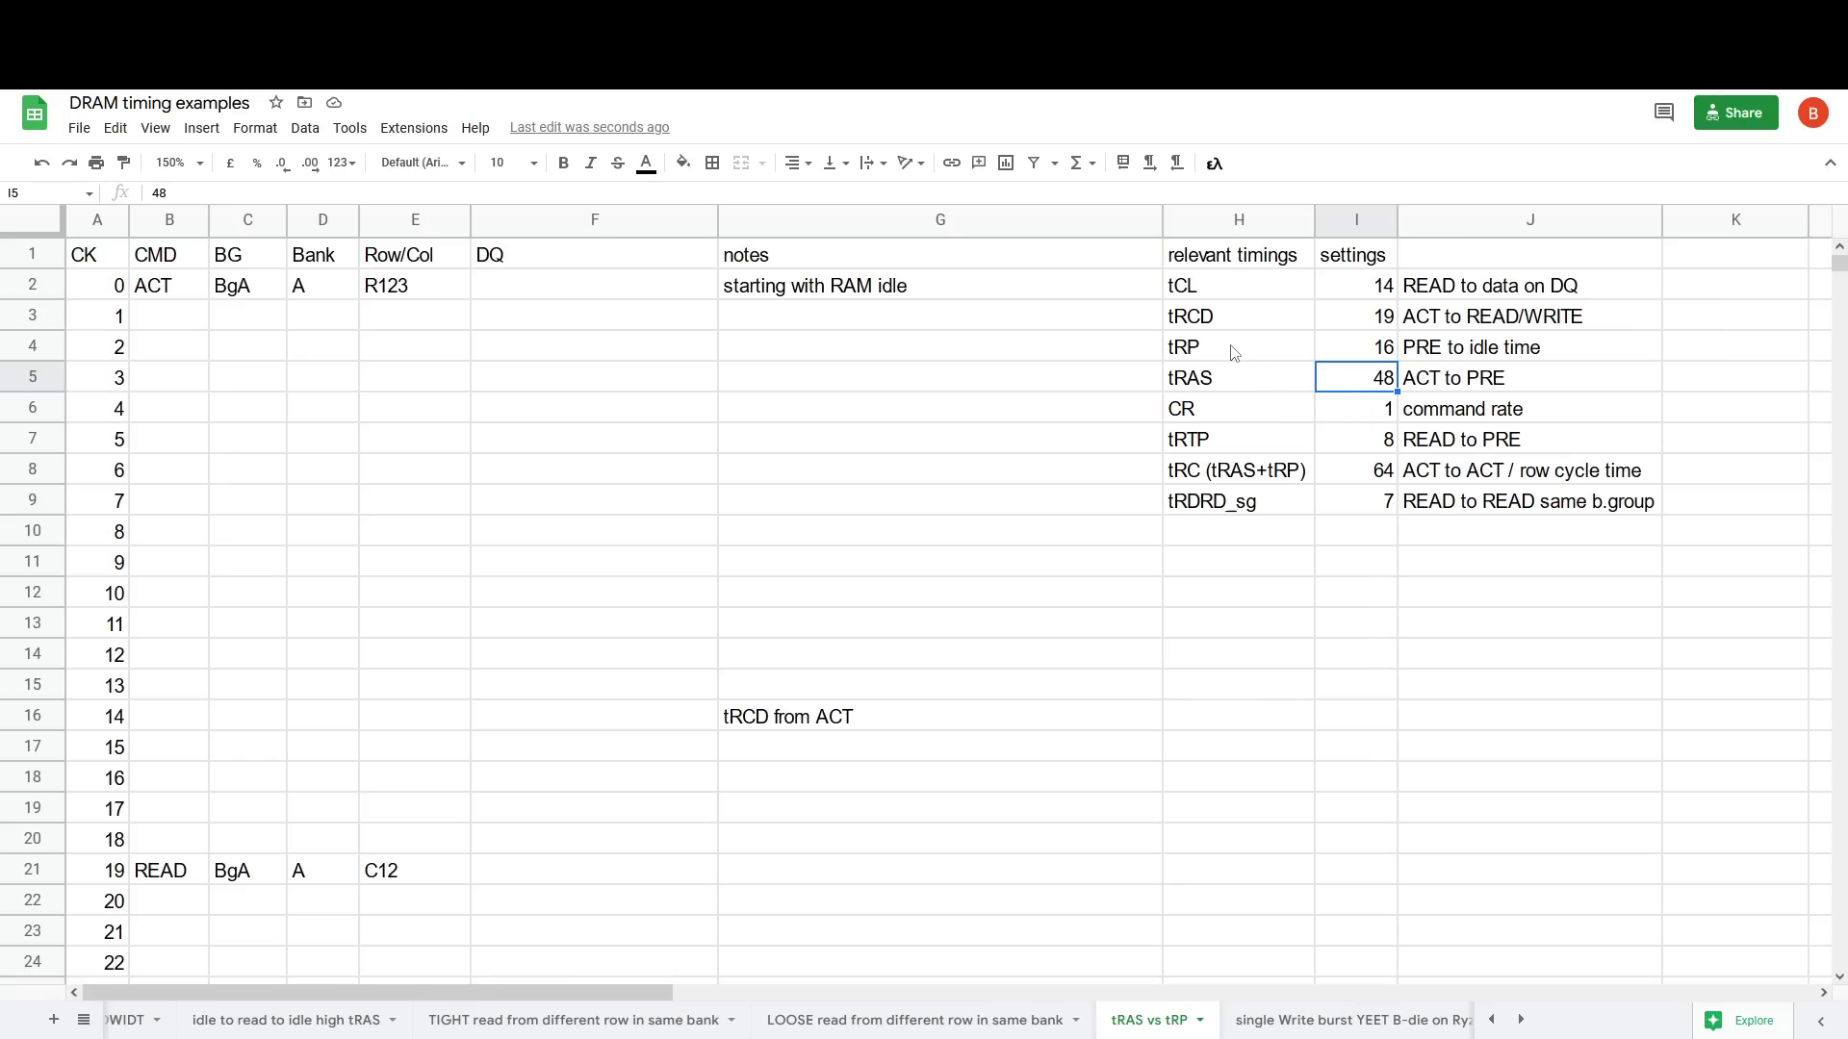
Step: Check the combined tRP and tRAS settings against tRC and its ACT to ACT description
{"action": "left_click_drag", "start_coordinate": [1241, 351], "coordinate": [1366, 390]}
{"action": "left_click", "coordinate": [1367, 385]}
{"action": "left_click_drag", "start_coordinate": [1237, 350], "coordinate": [1366, 412]}
{"action": "left_click", "coordinate": [1357, 383]}
{"action": "left_click_drag", "start_coordinate": [1236, 350], "coordinate": [1357, 381]}
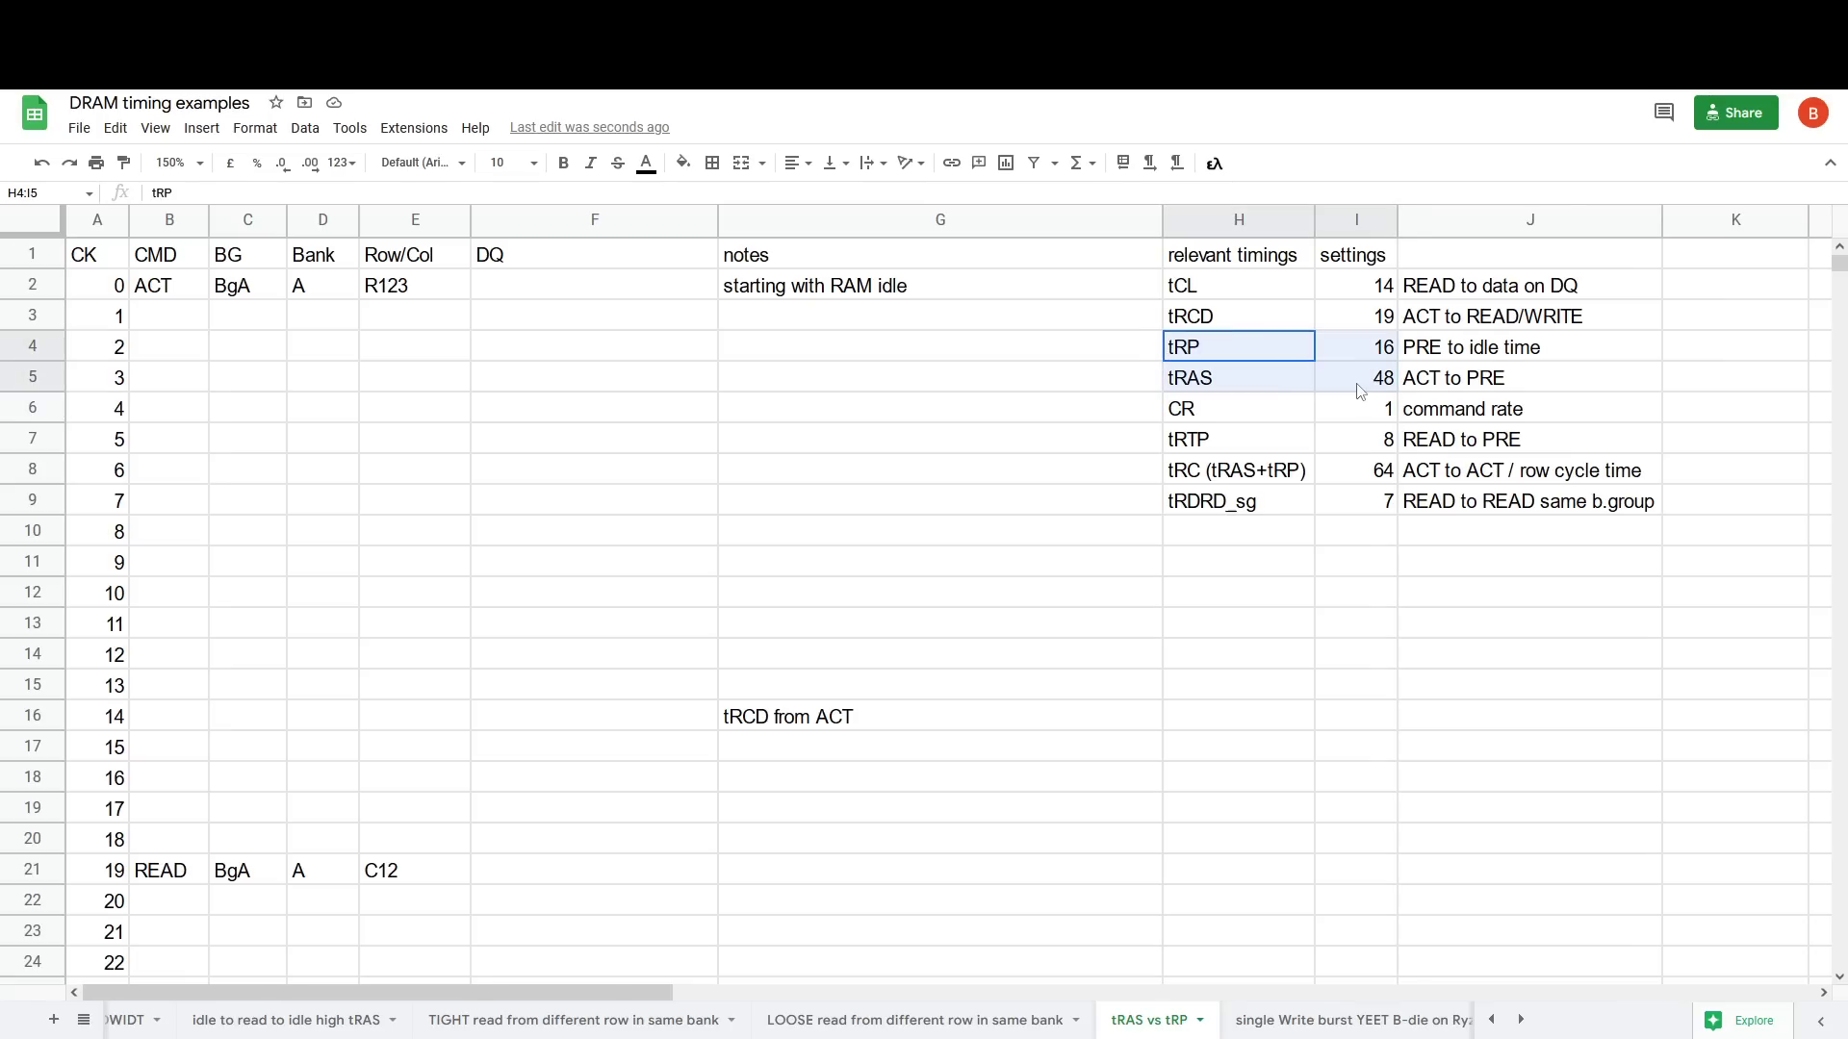
{"action": "left_click", "coordinate": [1359, 388]}
{"action": "left_click_drag", "start_coordinate": [1251, 471], "coordinate": [1361, 473]}
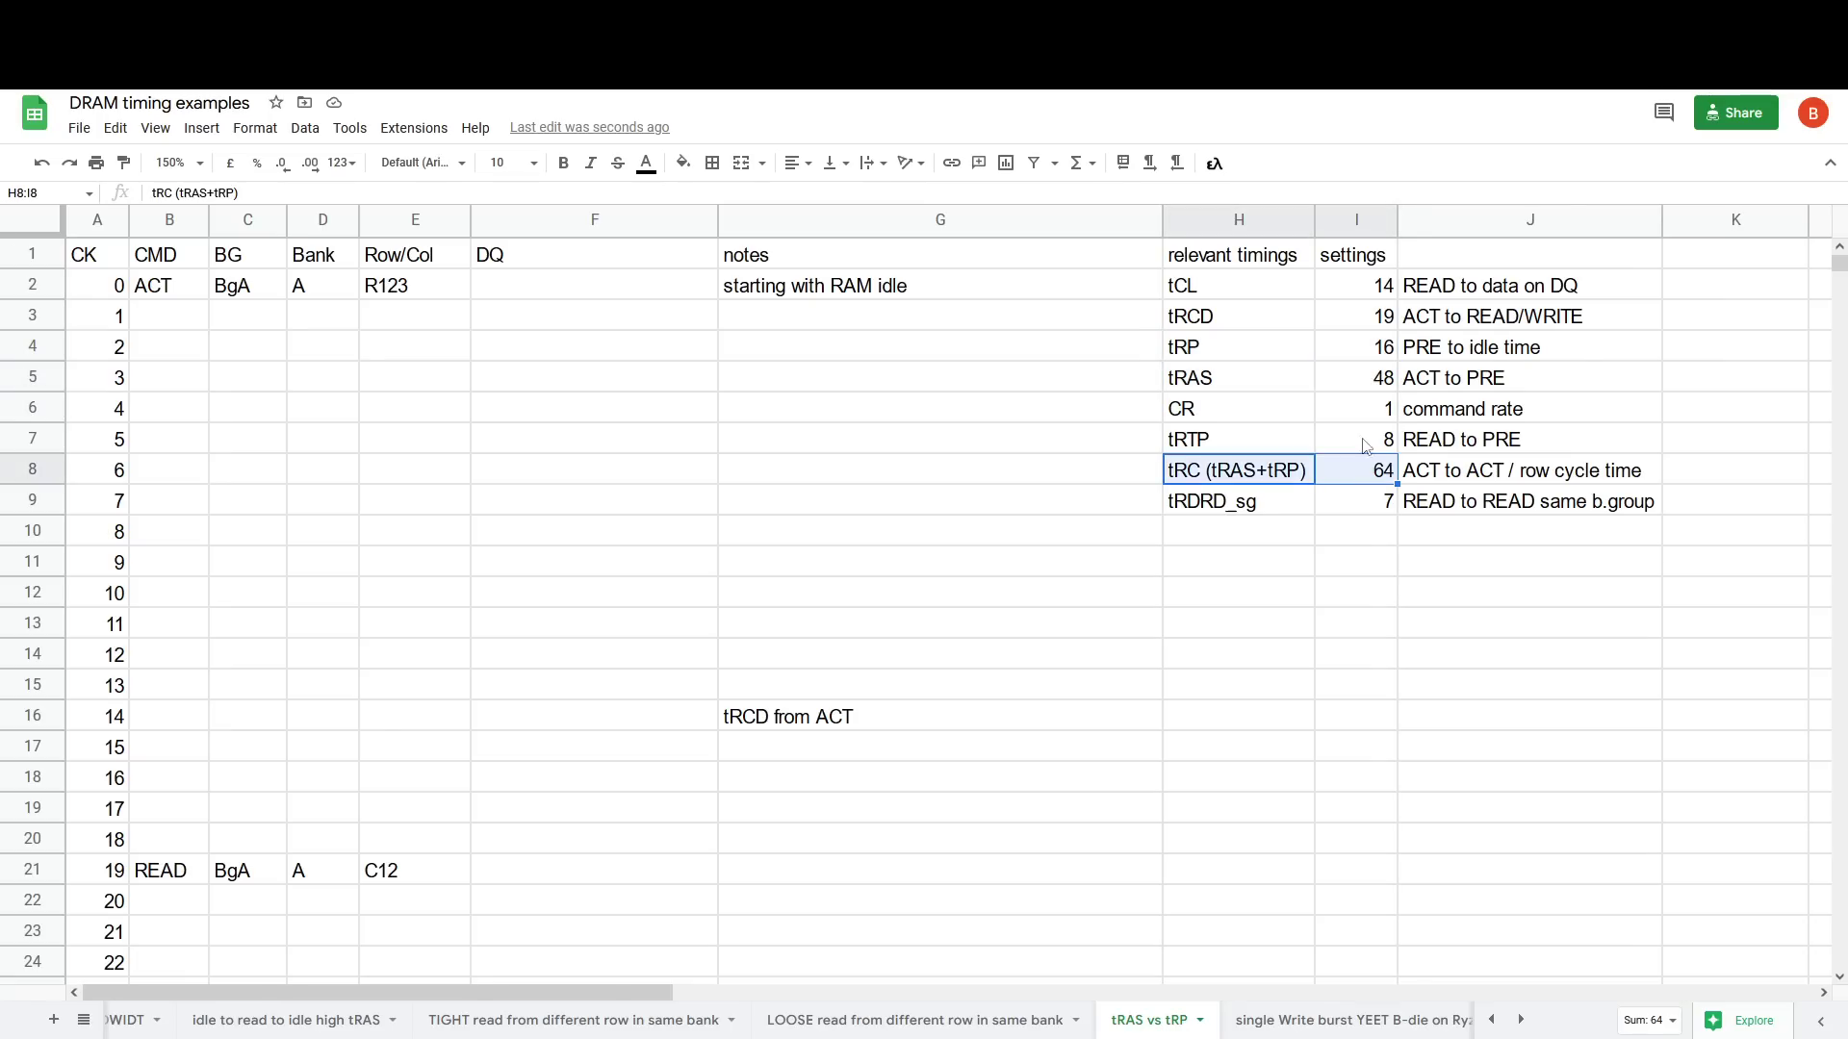
{"action": "left_click_drag", "start_coordinate": [1246, 377], "coordinate": [1369, 382]}
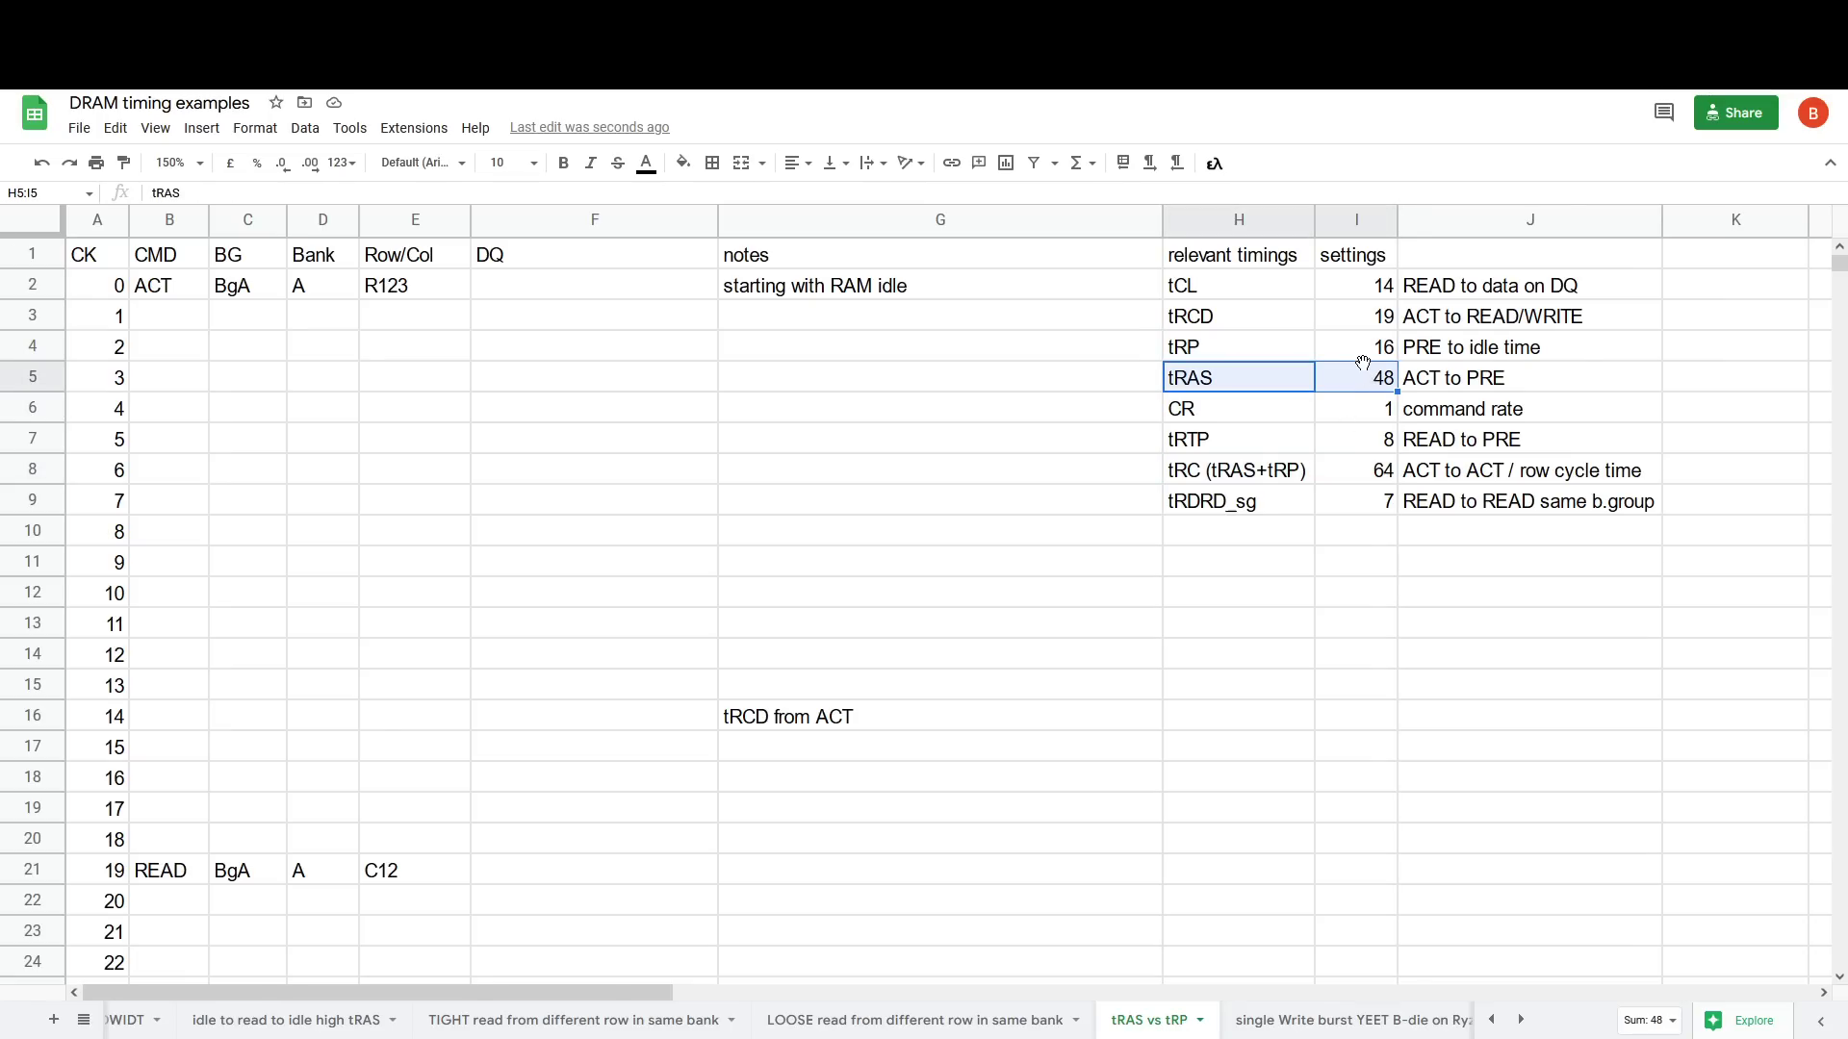
{"action": "left_click_drag", "start_coordinate": [1266, 501], "coordinate": [1261, 472]}
{"action": "key", "text": "Right"}
{"action": "key", "text": "Right"}
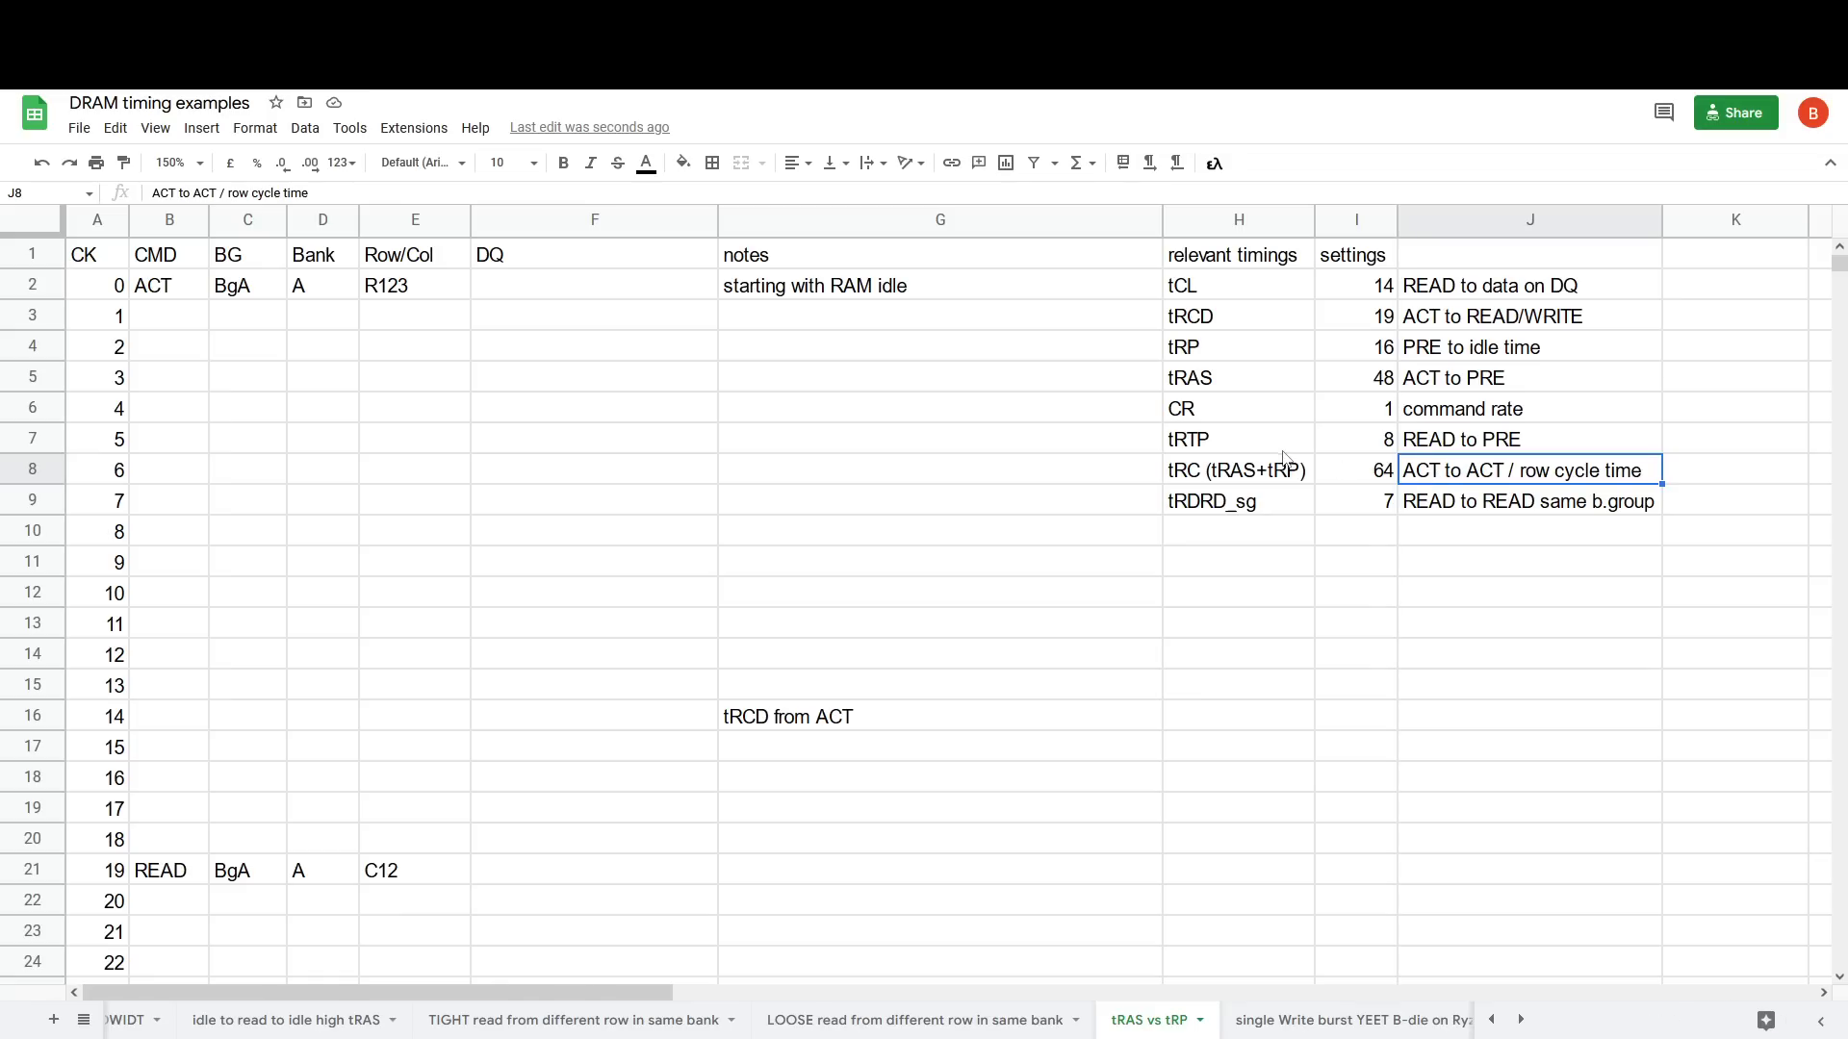
Step: Compare the tRAS setting with the tRC description and the bank group and bank of the first ACT command
{"action": "left_click", "coordinate": [1210, 380]}
{"action": "left_click", "coordinate": [1330, 385]}
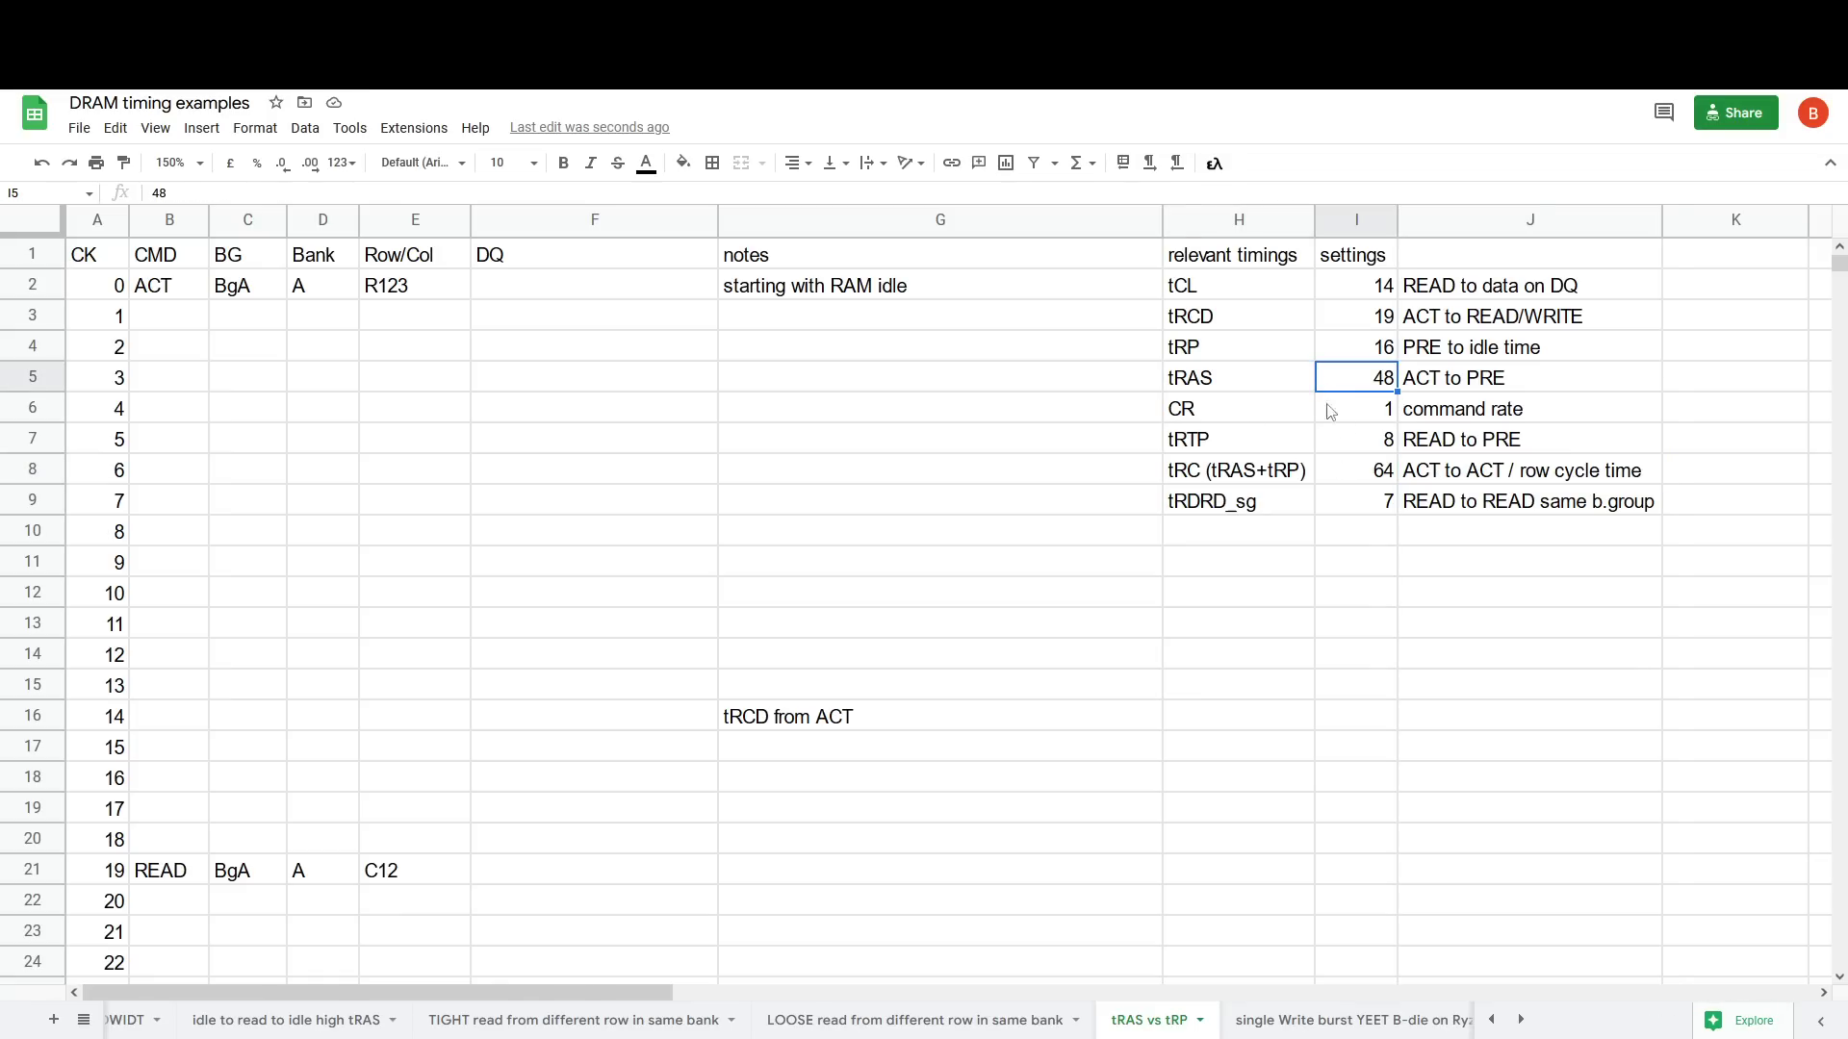
{"action": "left_click", "coordinate": [1438, 469]}
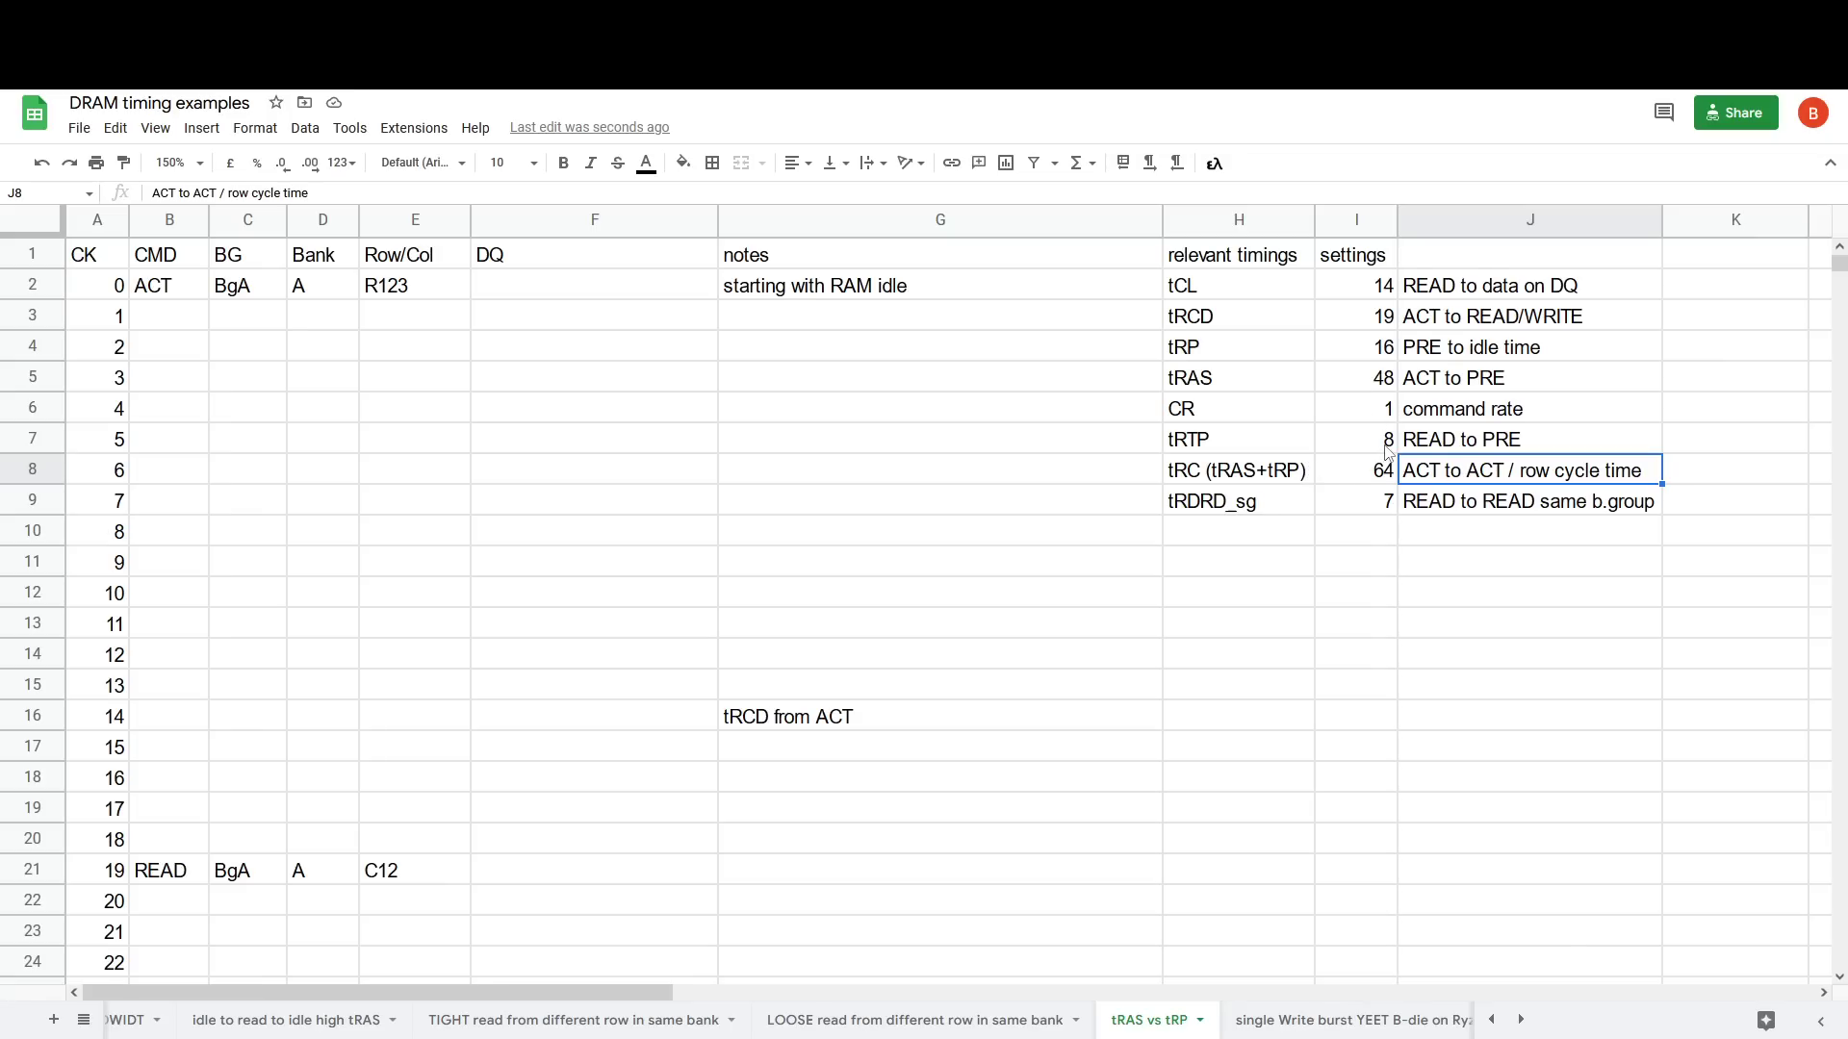
{"action": "left_click", "coordinate": [300, 284]}
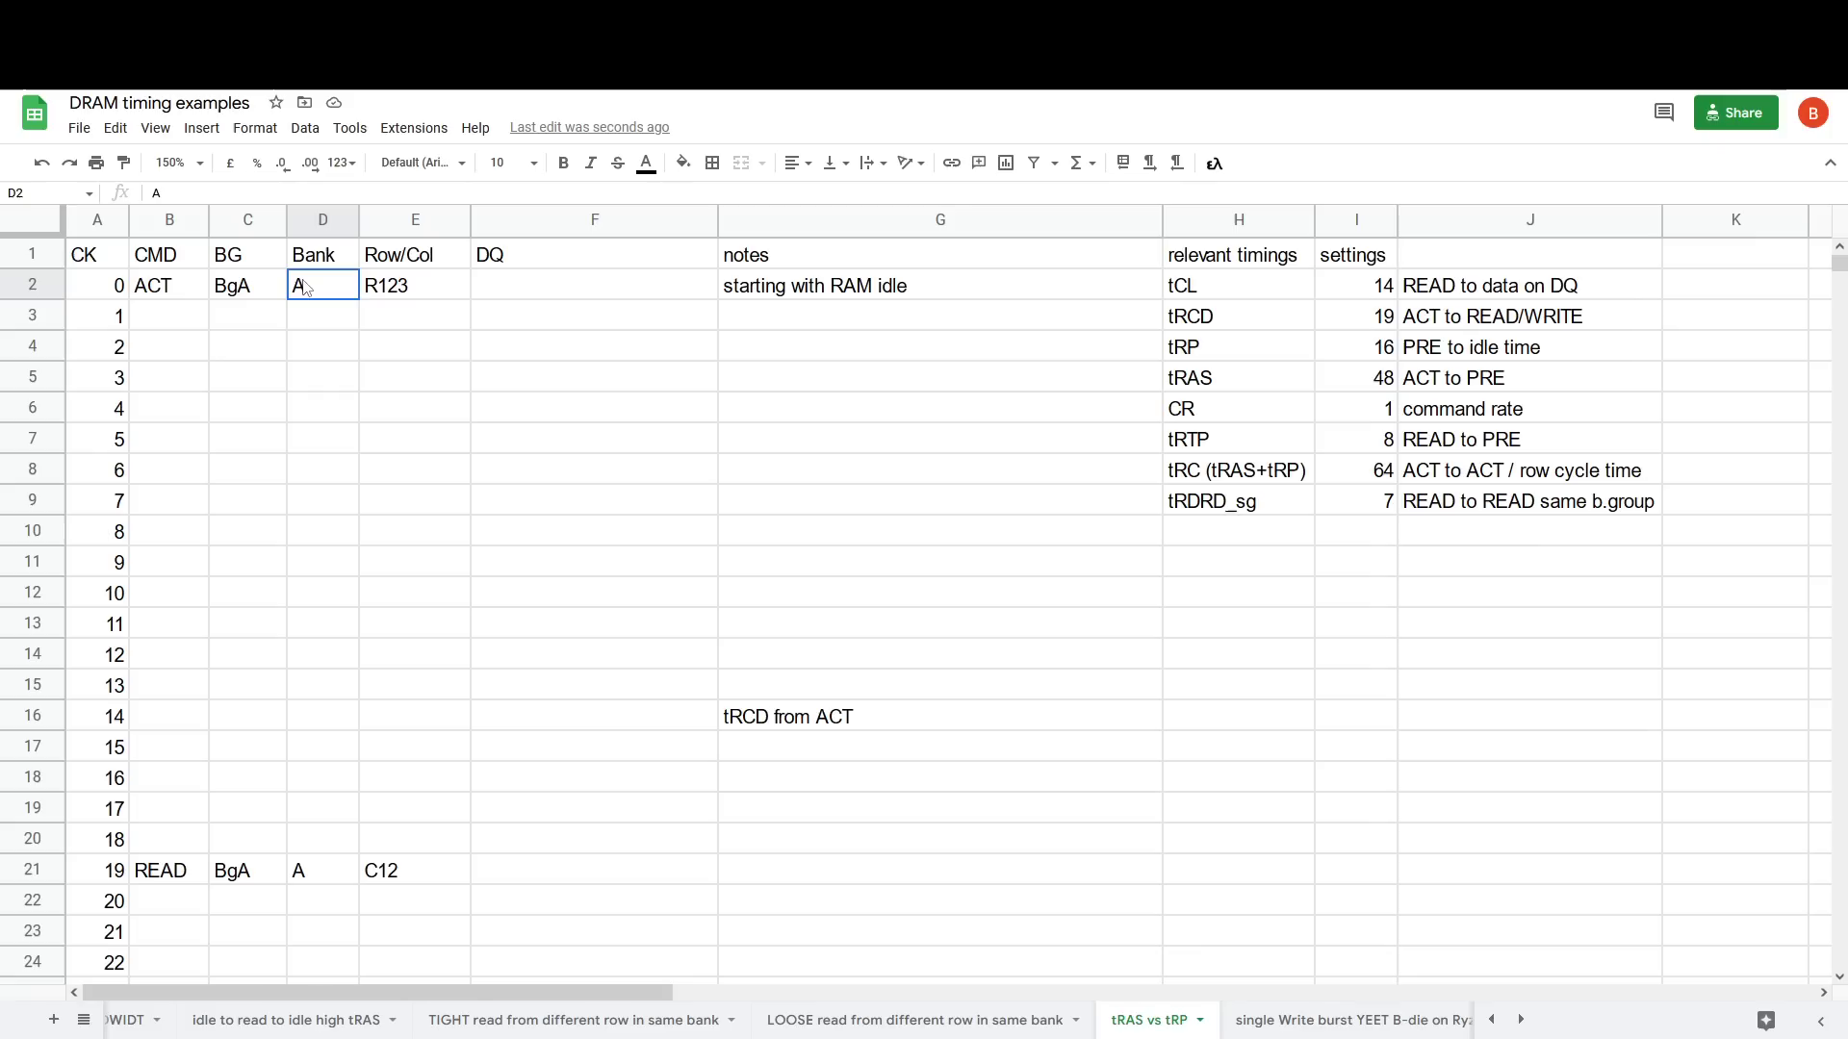
{"action": "left_click", "coordinate": [241, 293]}
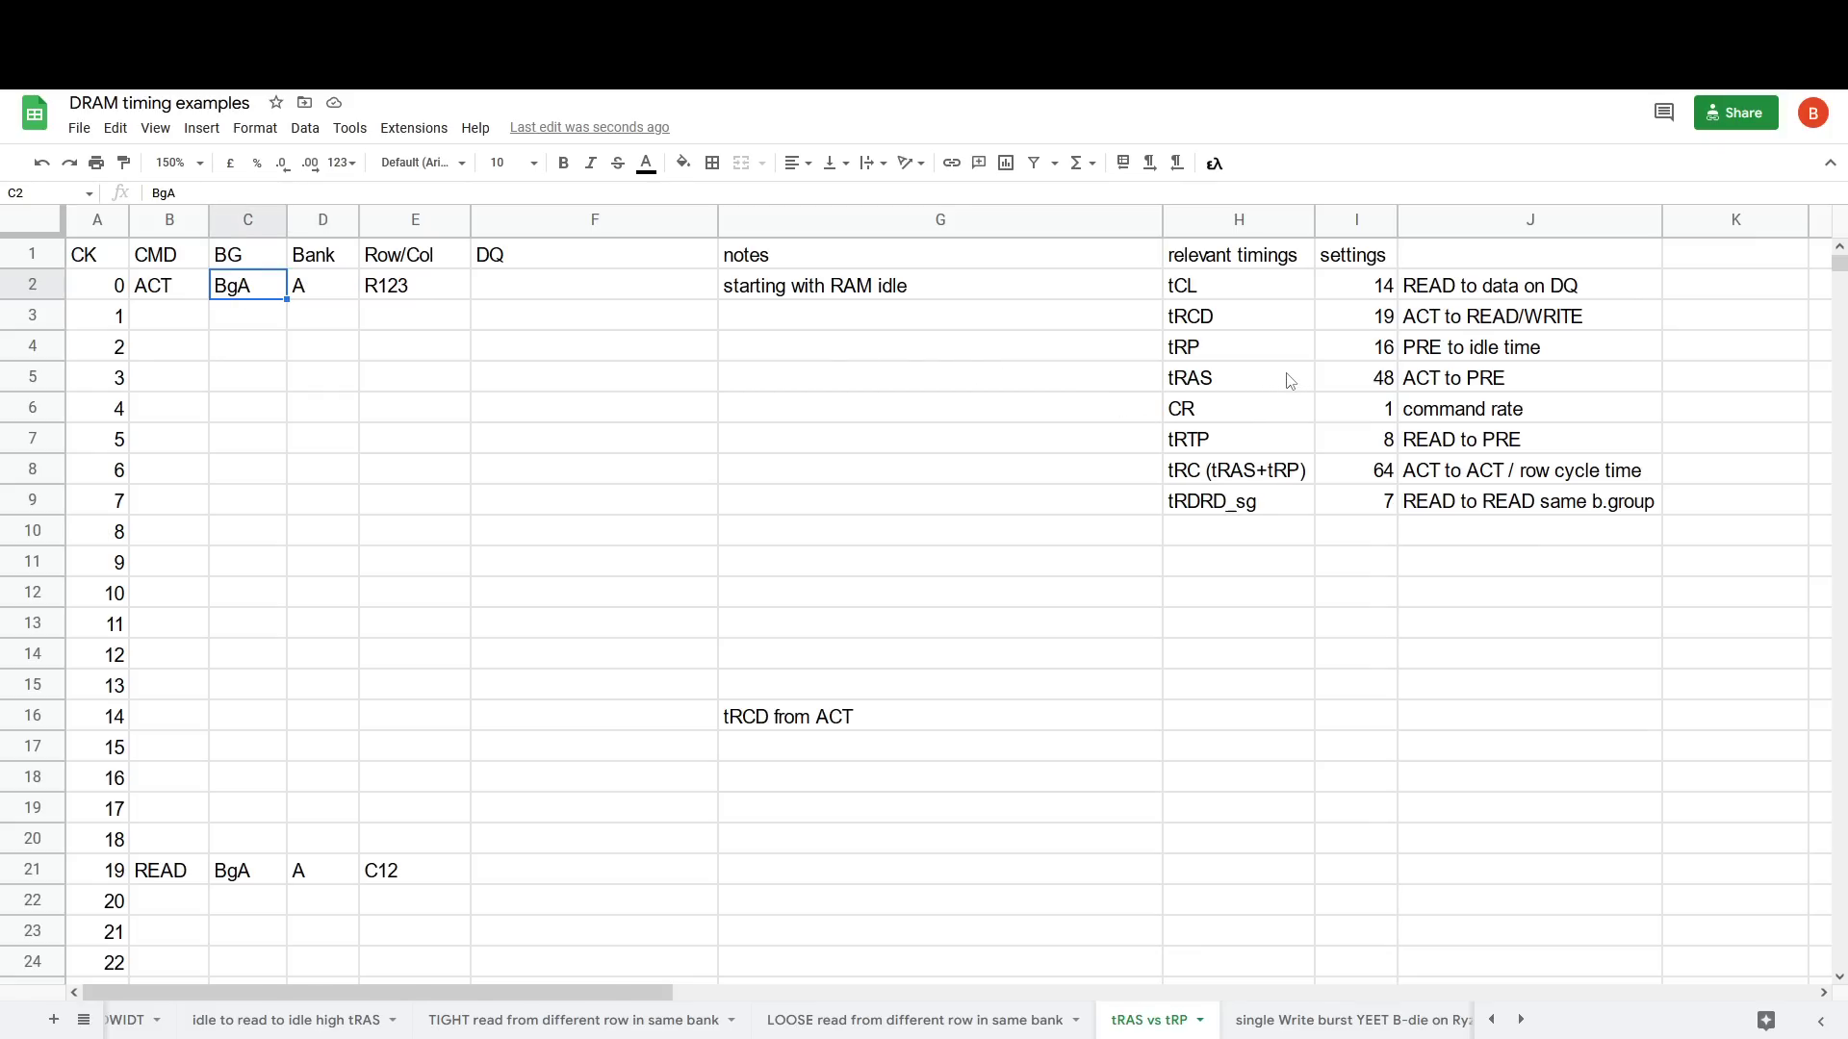
{"action": "left_click_drag", "start_coordinate": [1289, 380], "coordinate": [1367, 358]}
{"action": "left_click", "coordinate": [1378, 388]}
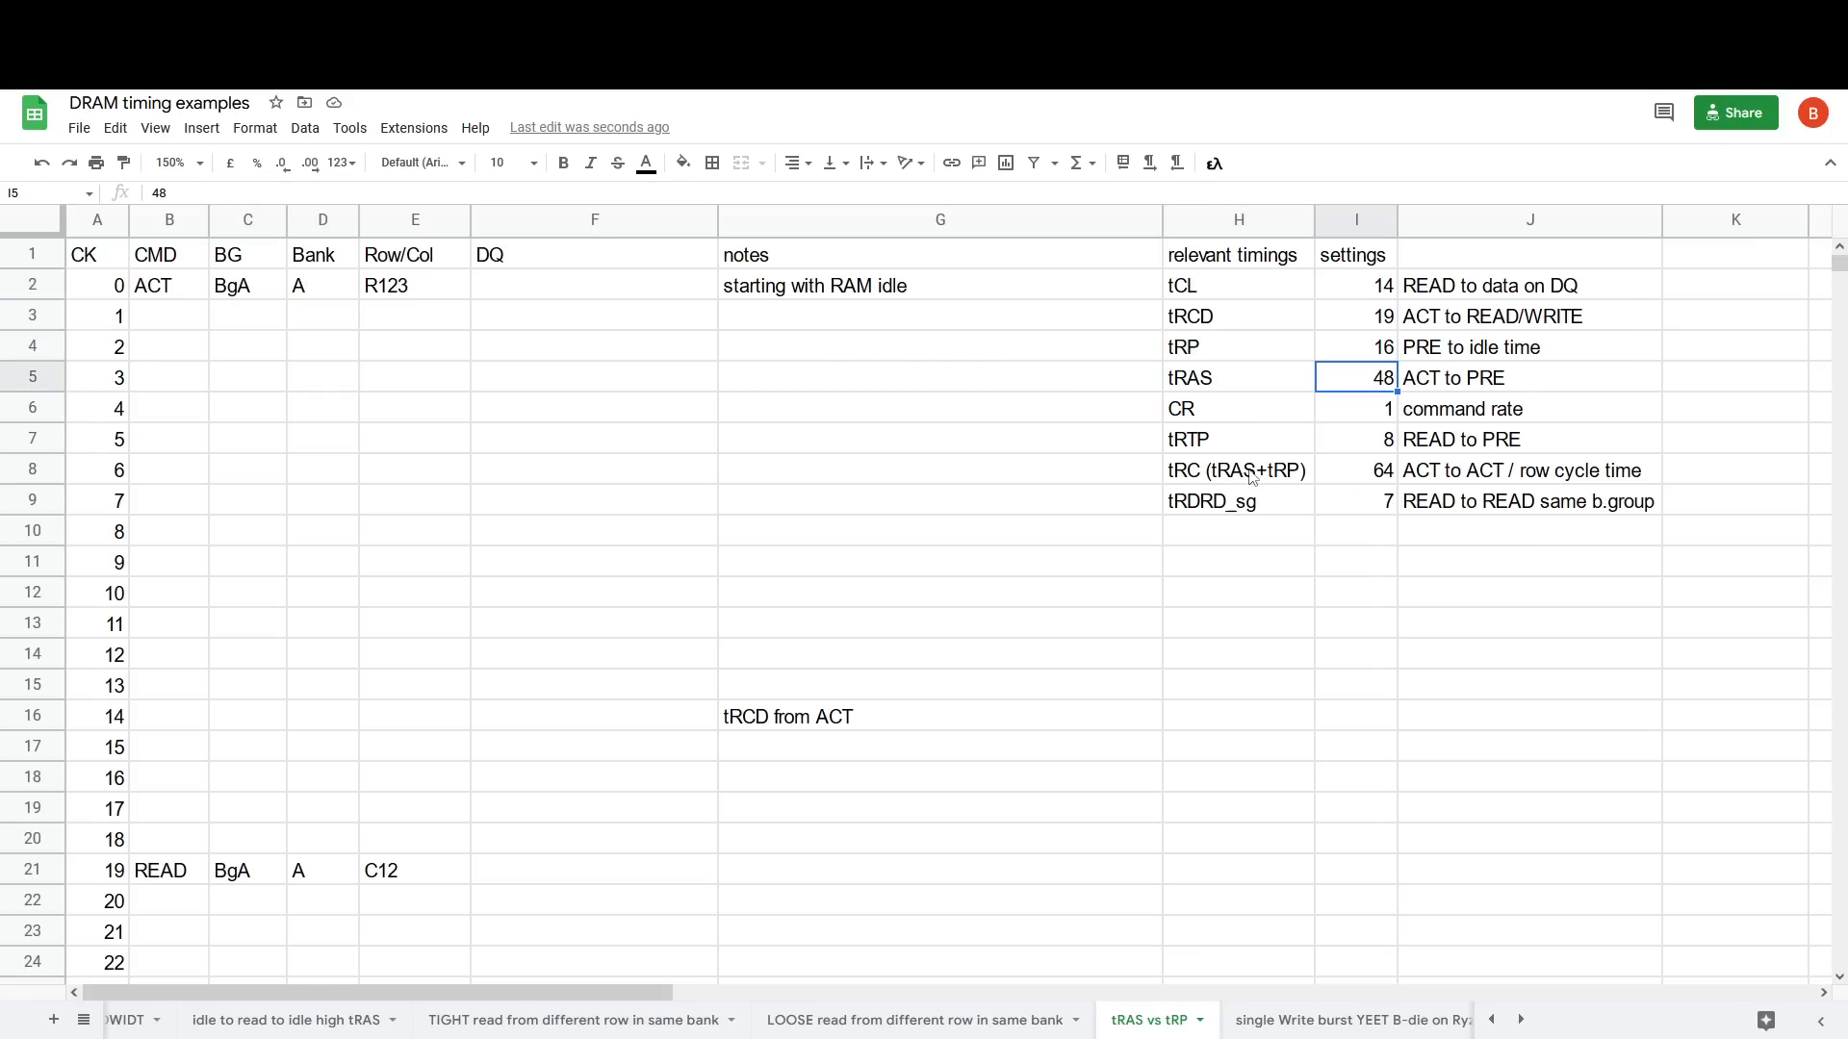
Step: Check the tRC setting against the PRE command and the ACT command for row R678 further down the timeline
{"action": "left_click_drag", "start_coordinate": [1251, 478], "coordinate": [1387, 486]}
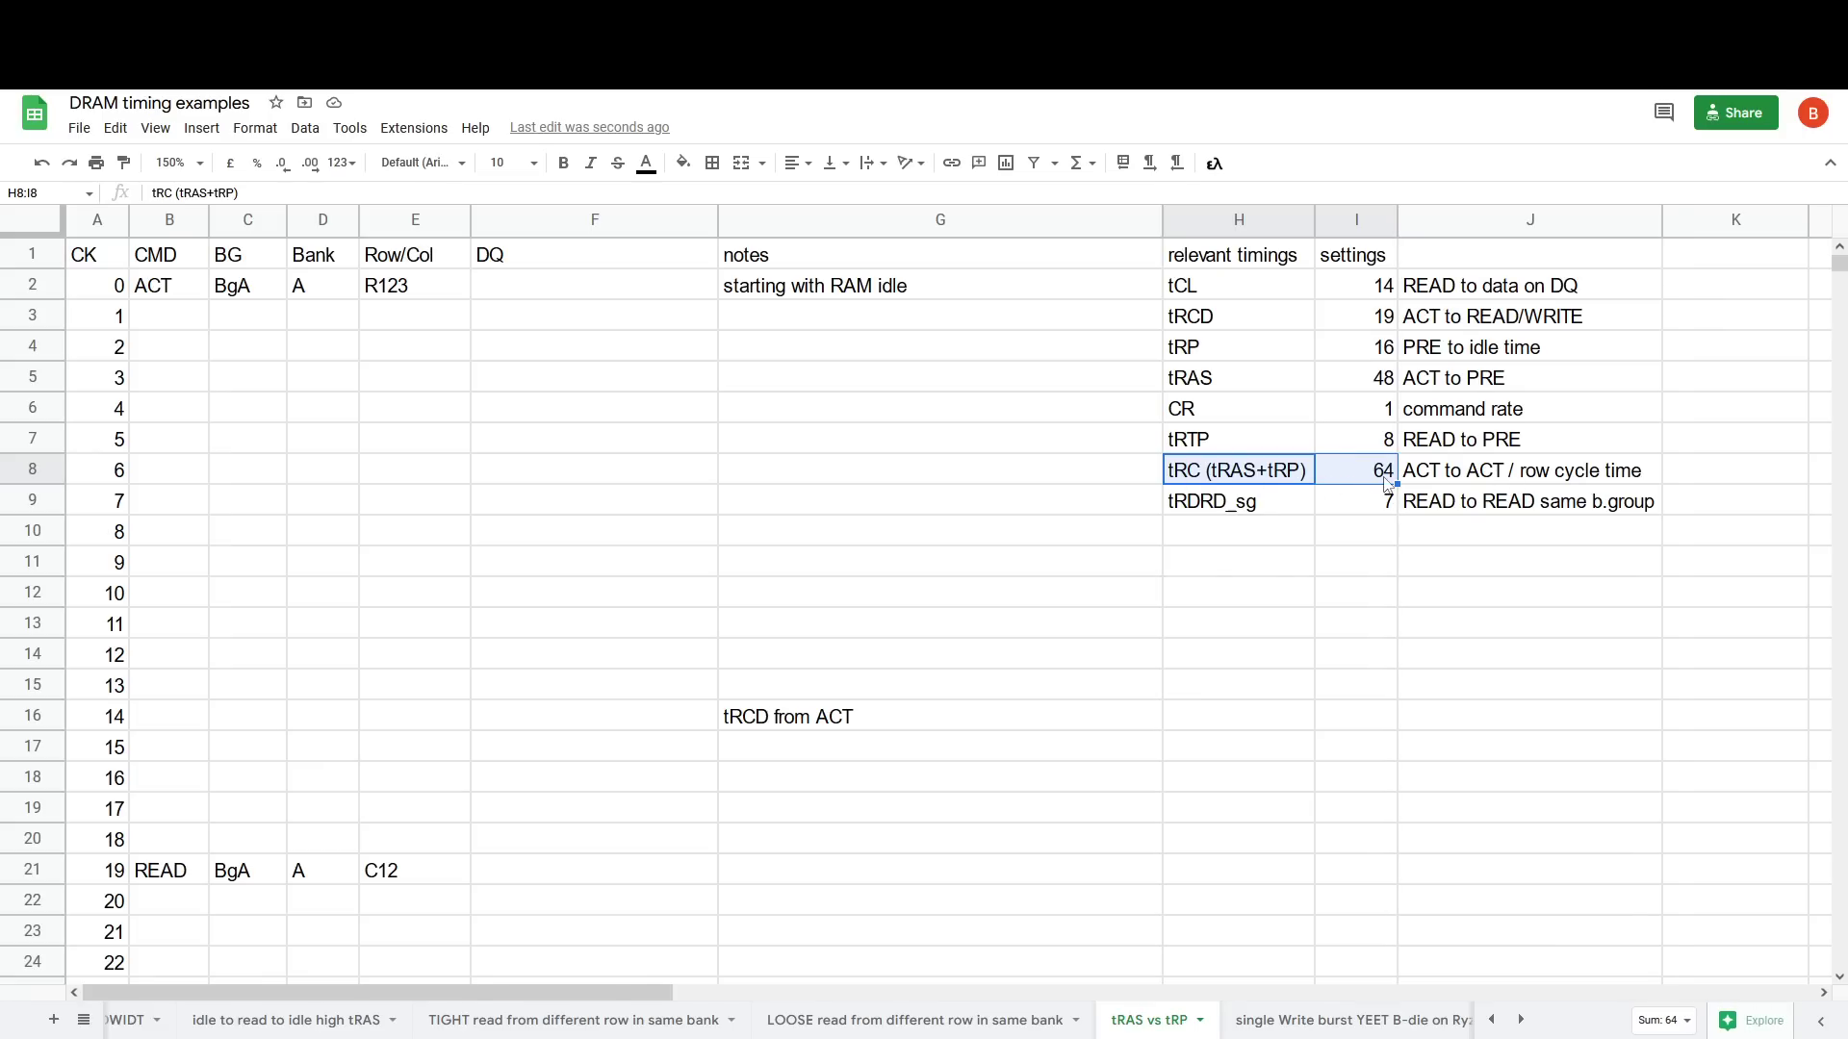
{"action": "scroll", "coordinate": [861, 464], "scroll_direction": "down", "scroll_amount": 13}
{"action": "scroll", "coordinate": [861, 464], "scroll_direction": "down", "scroll_amount": 5}
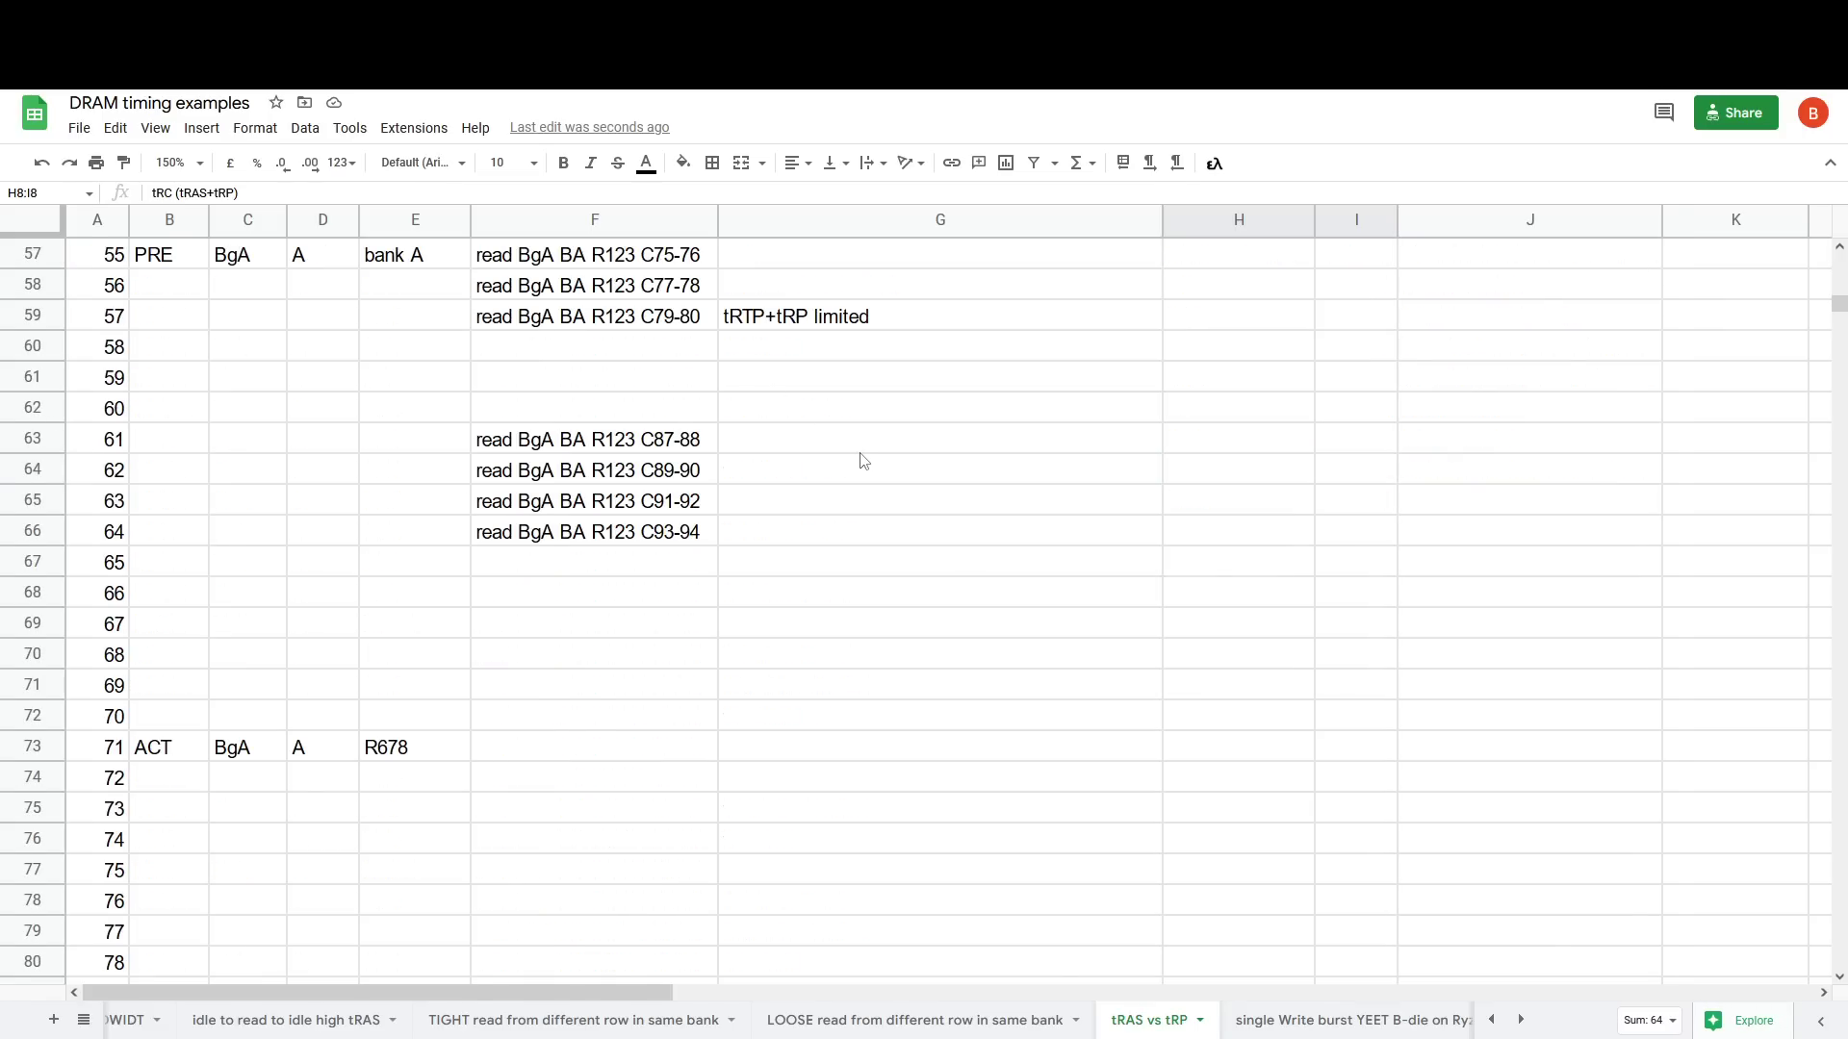
{"action": "scroll", "coordinate": [862, 458], "scroll_direction": "up", "scroll_amount": 18}
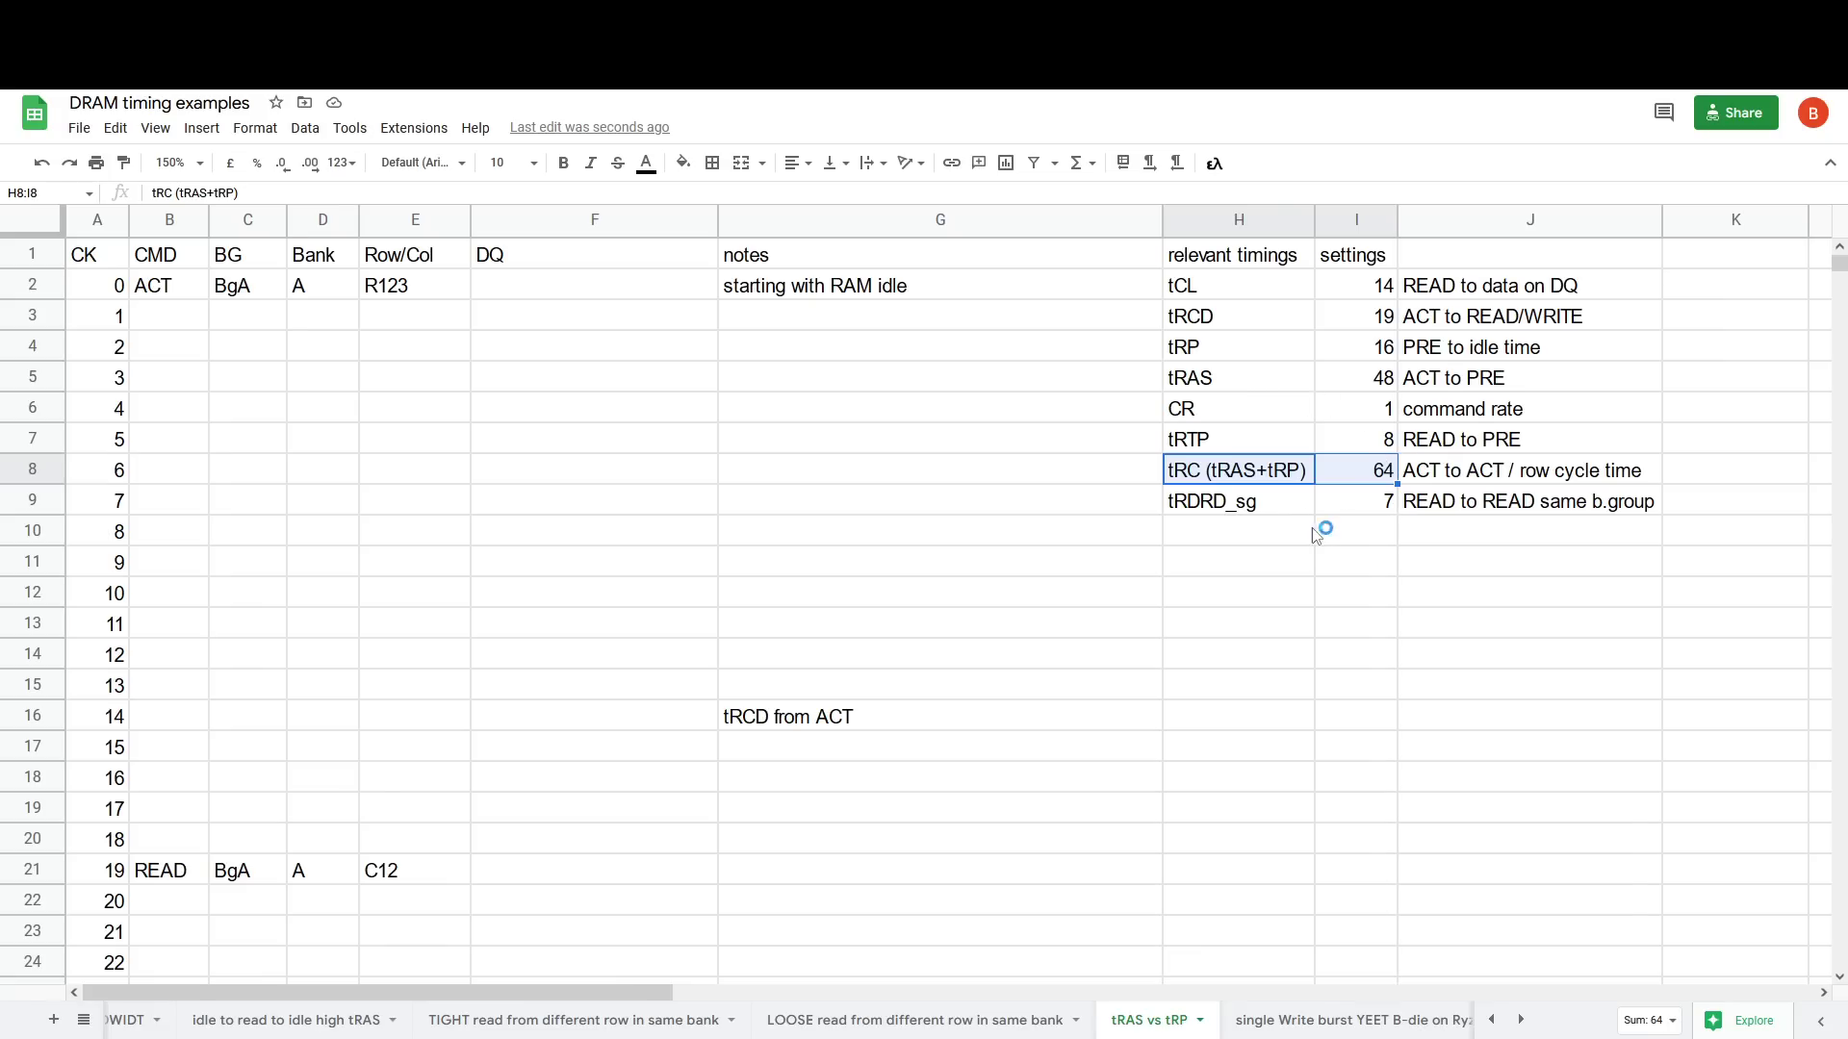
Step: Examine the tRC (tRAS+tRP) timing label together with its setting
{"action": "left_click", "coordinate": [1366, 504]}
{"action": "key", "text": "ctrl+c"}
{"action": "left_click", "coordinate": [1351, 483]}
{"action": "left_click", "coordinate": [1287, 481]}
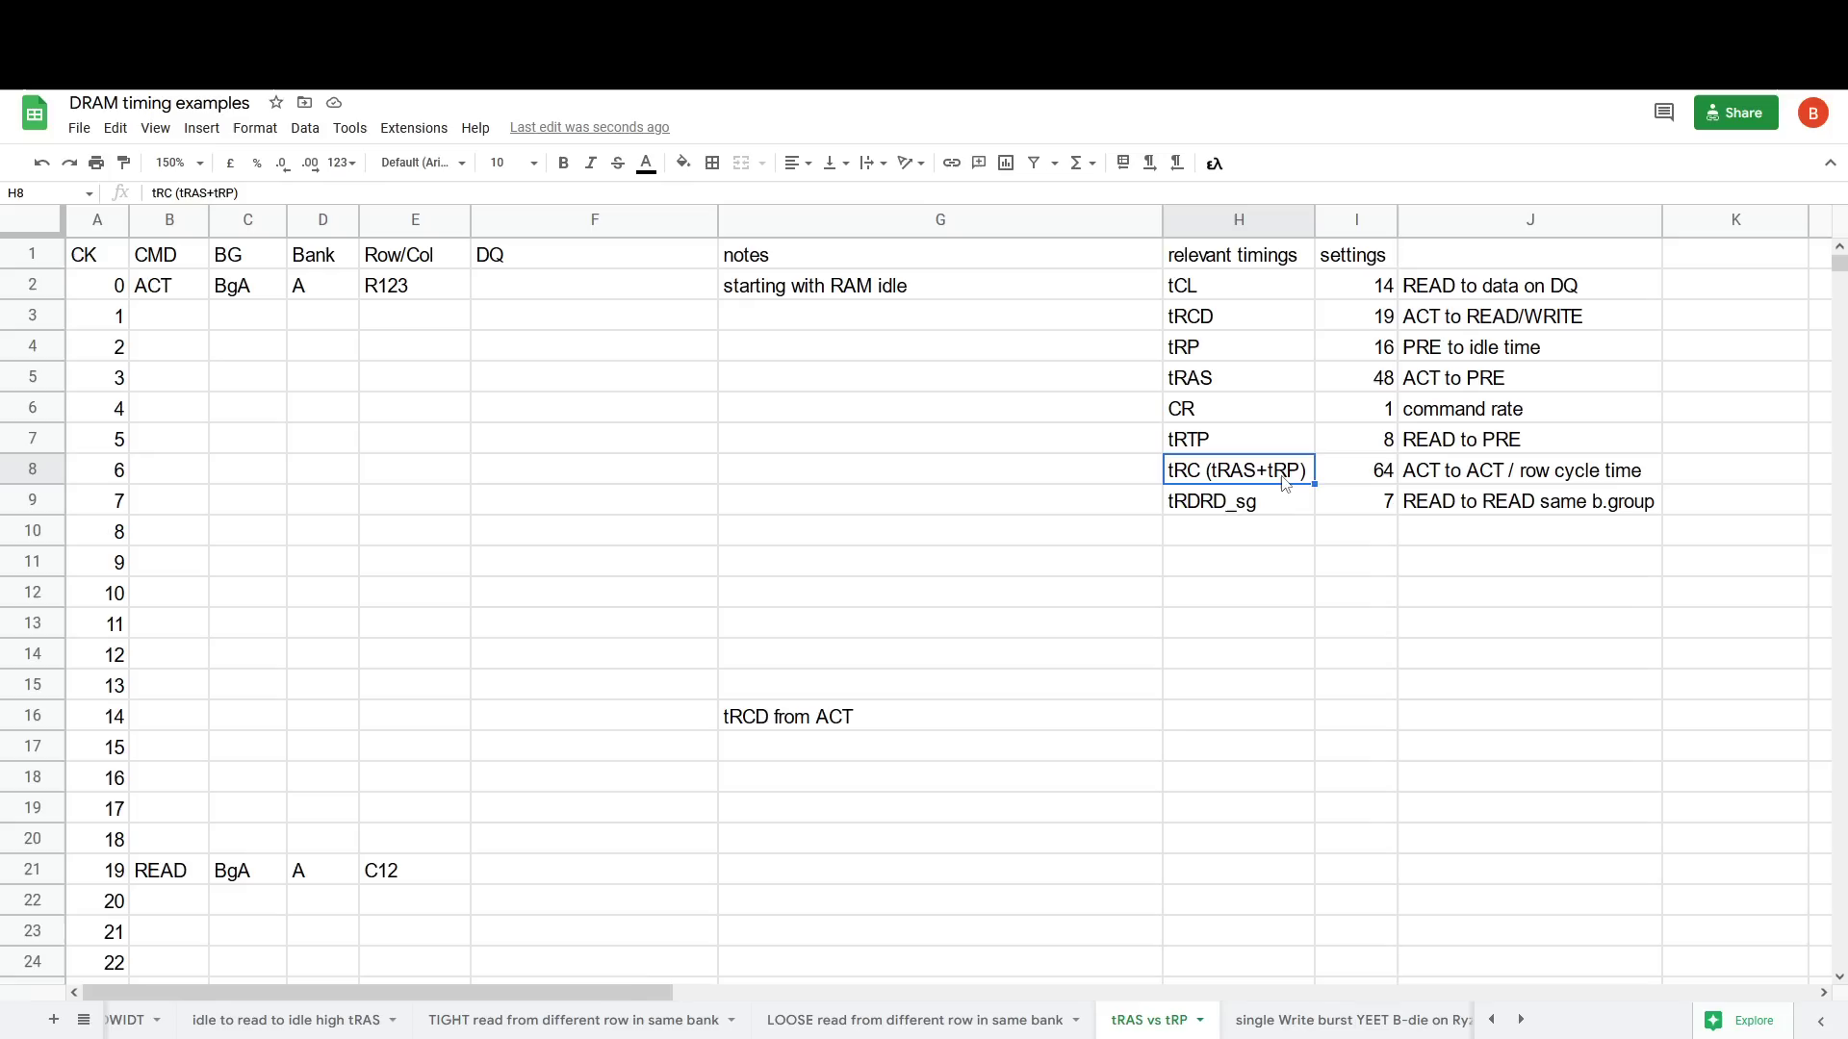
{"action": "left_click", "coordinate": [1373, 483]}
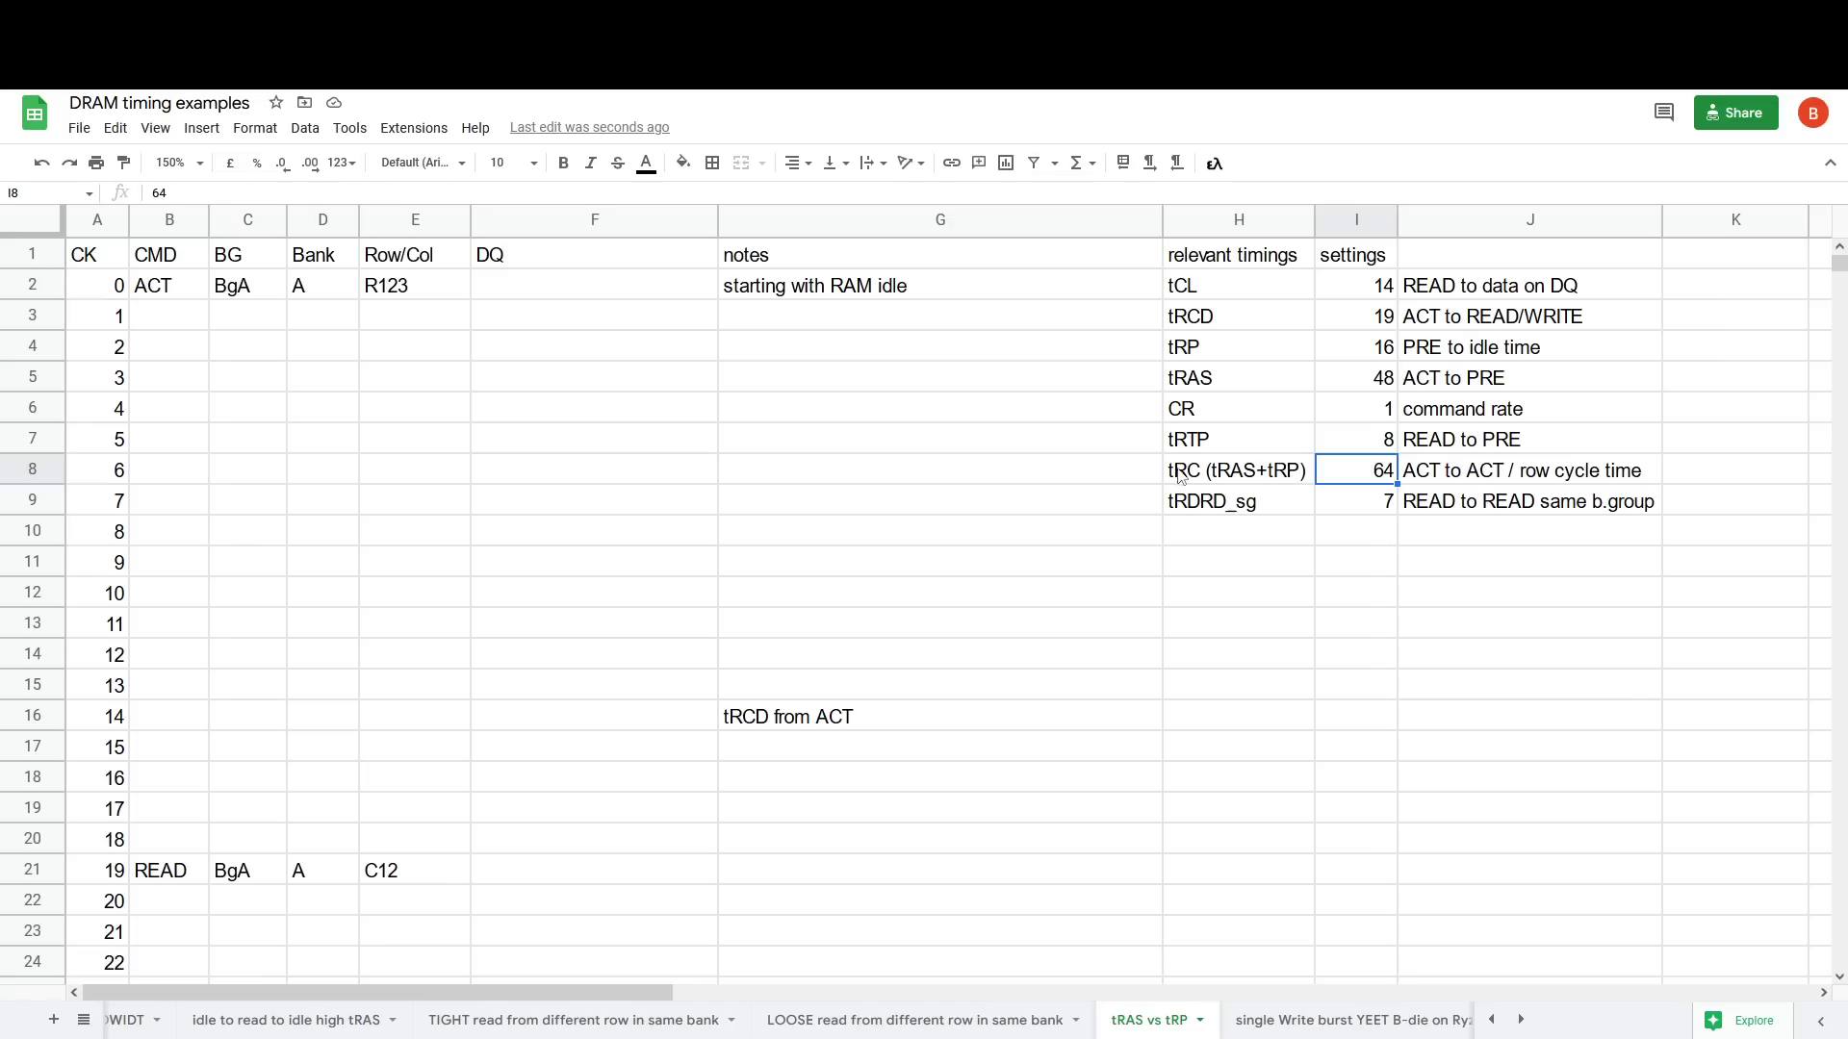
{"action": "left_click", "coordinate": [1290, 481]}
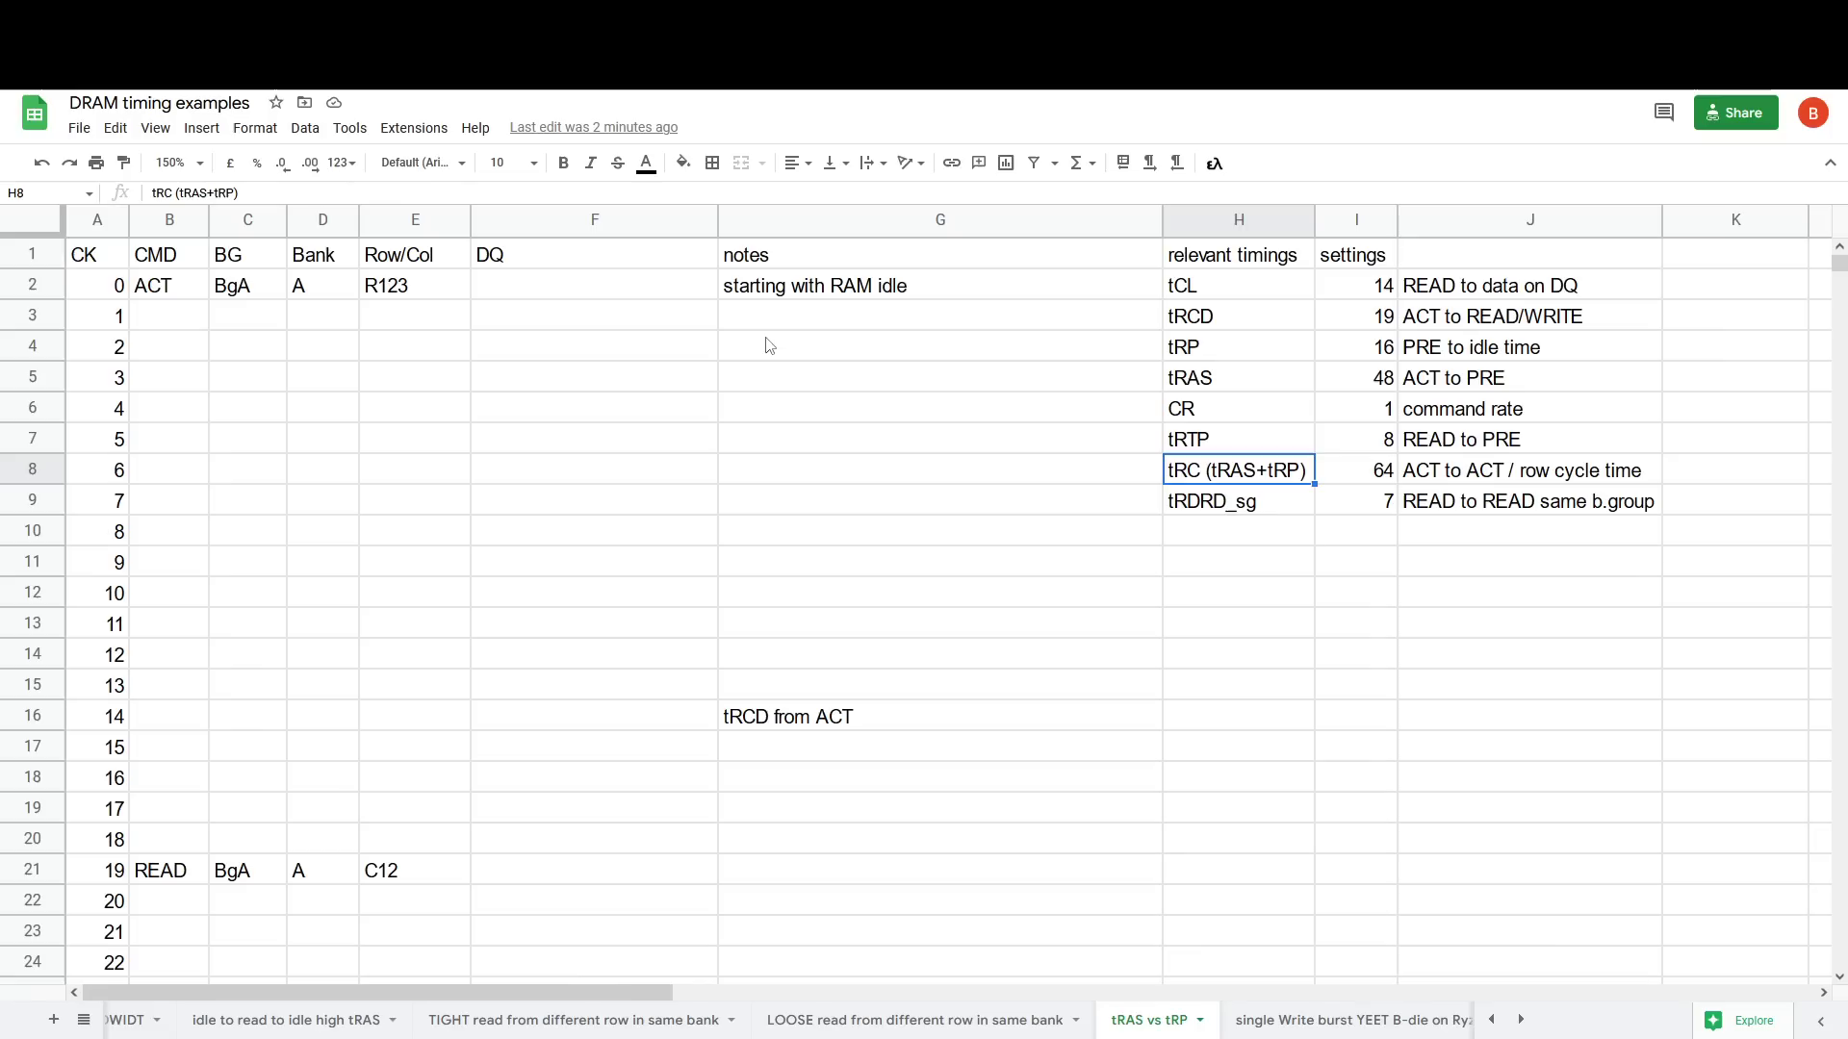
{"action": "left_click", "coordinate": [1372, 471]}
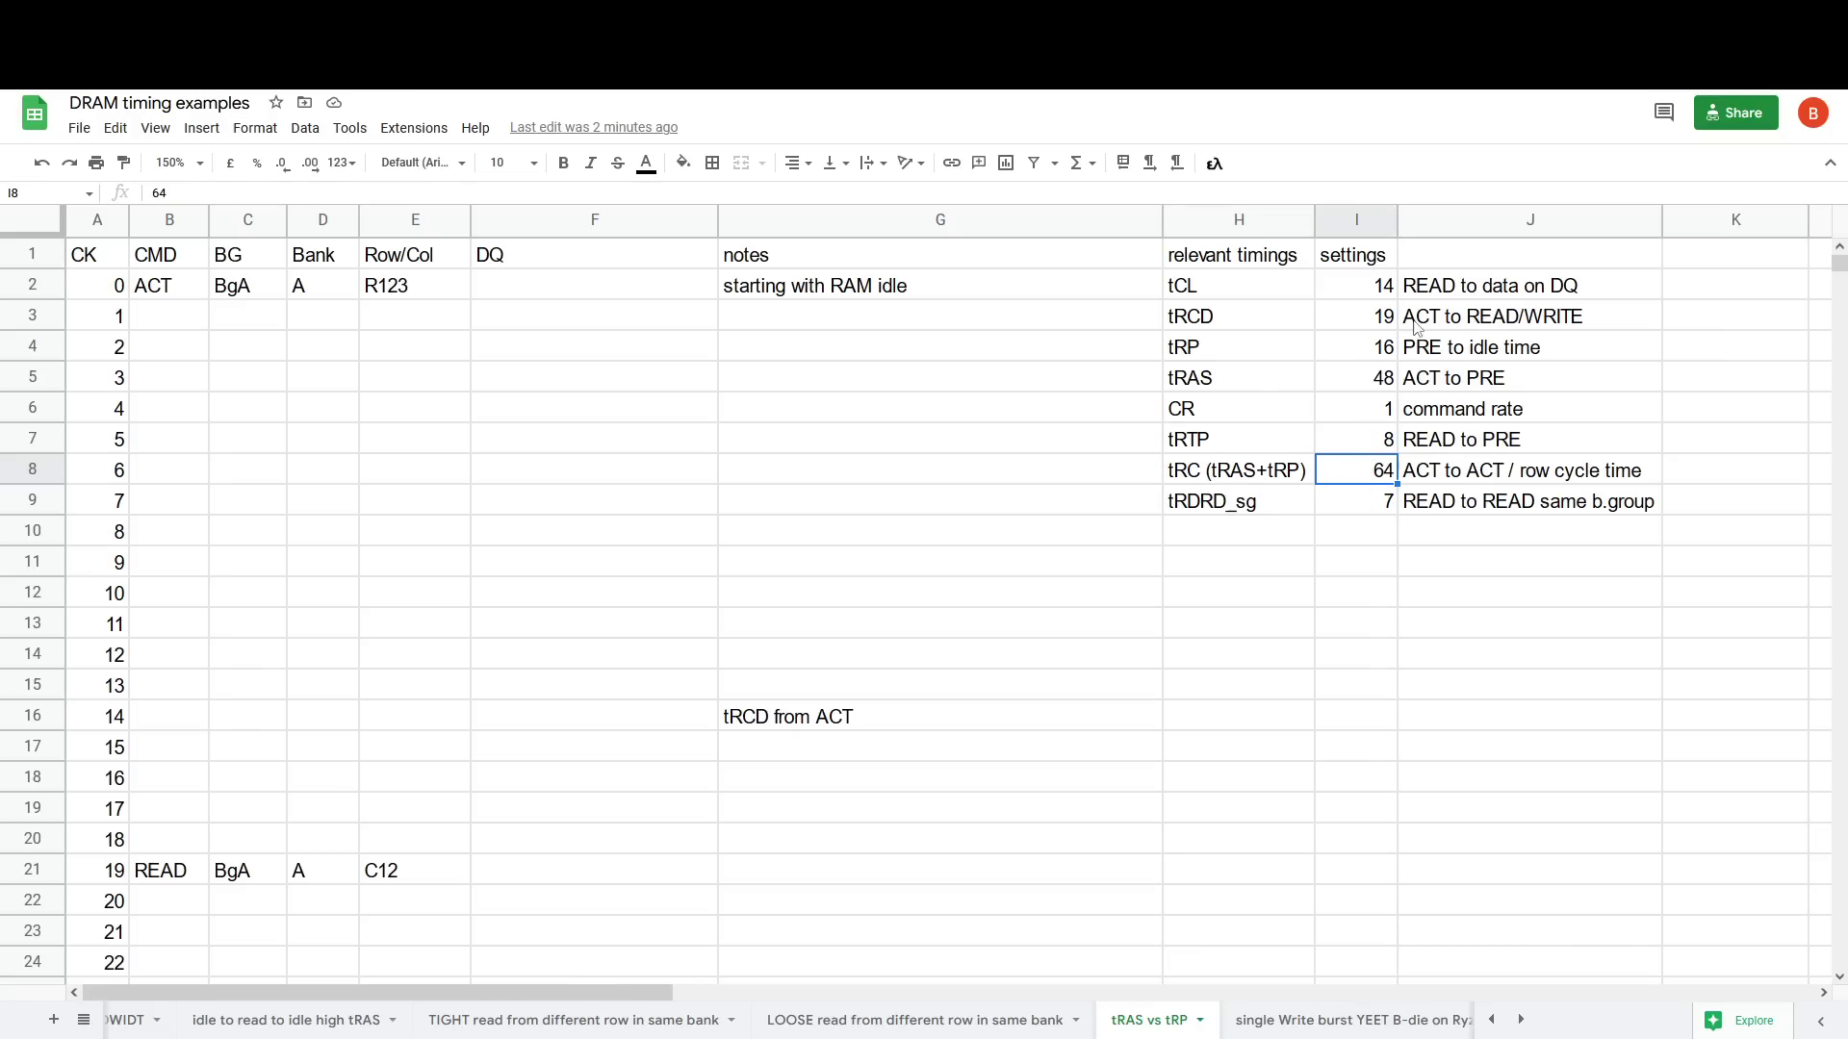
Step: Compare the tRAS setting and the combined tRP and tRAS settings with the tRC setting
{"action": "left_click", "coordinate": [1381, 383]}
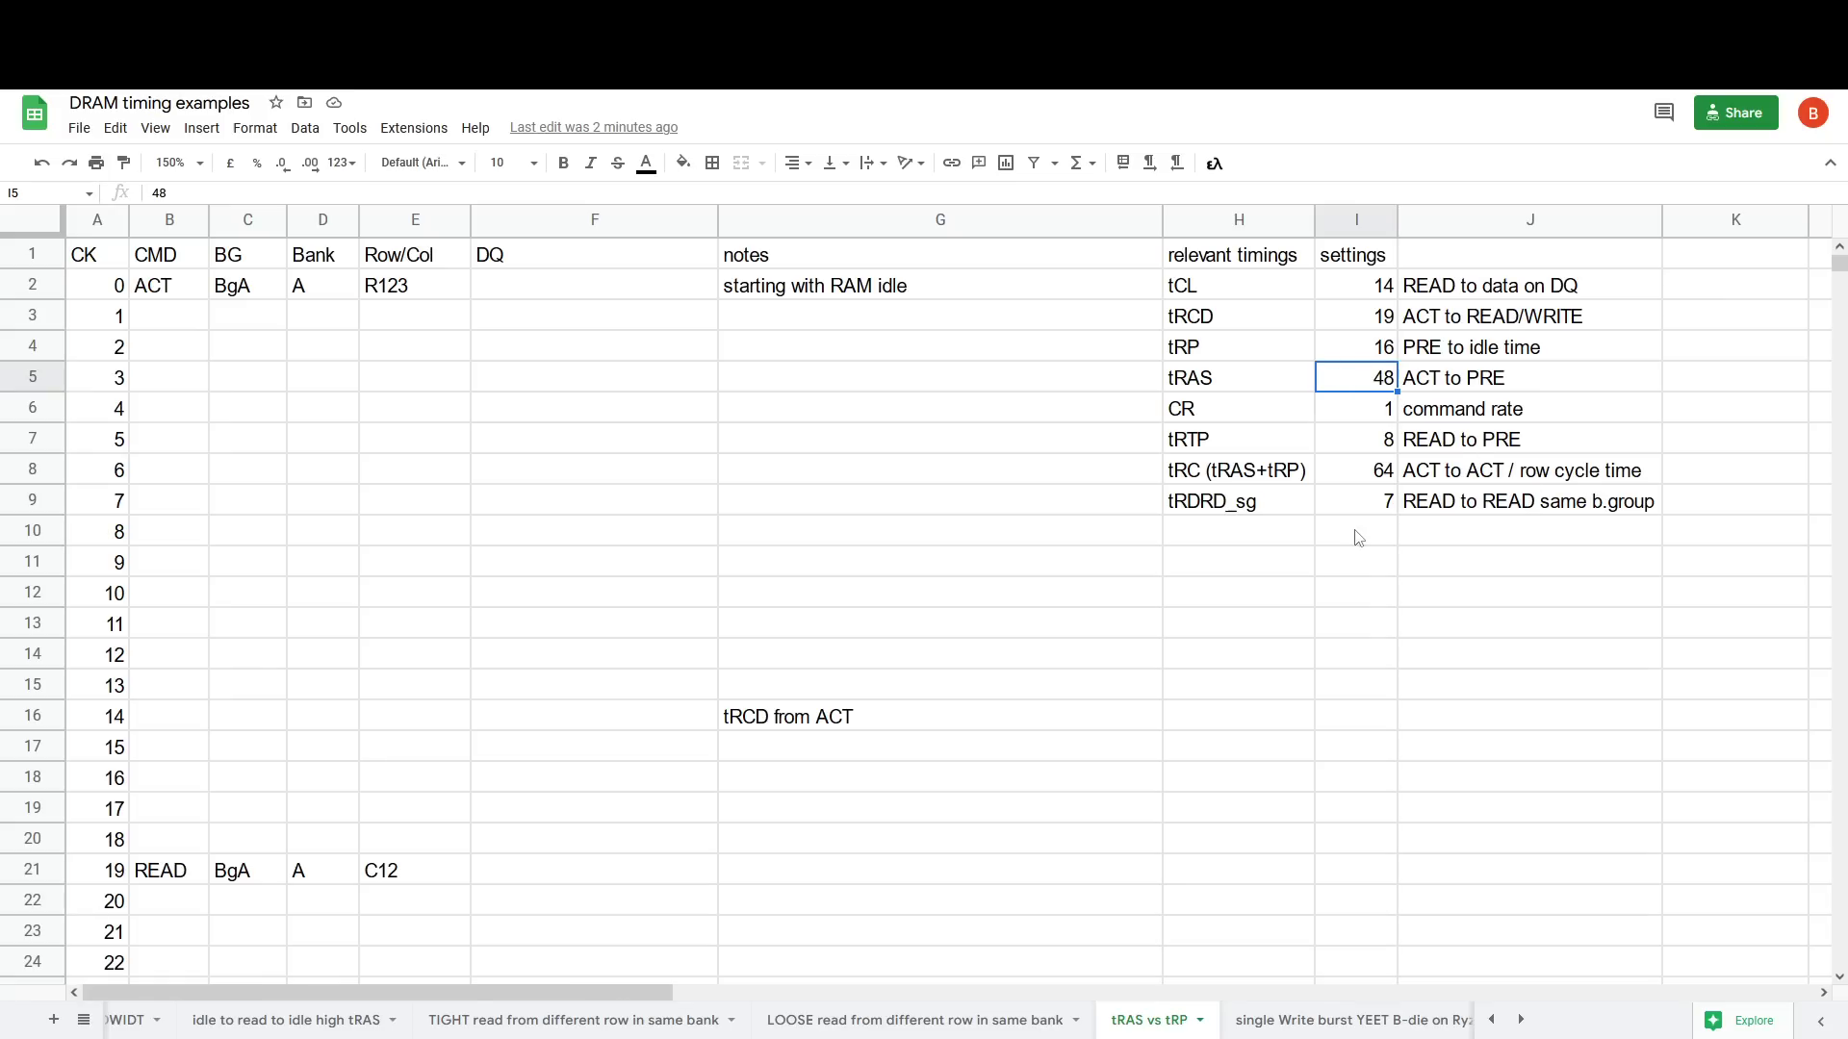
{"action": "left_click", "coordinate": [1368, 481]}
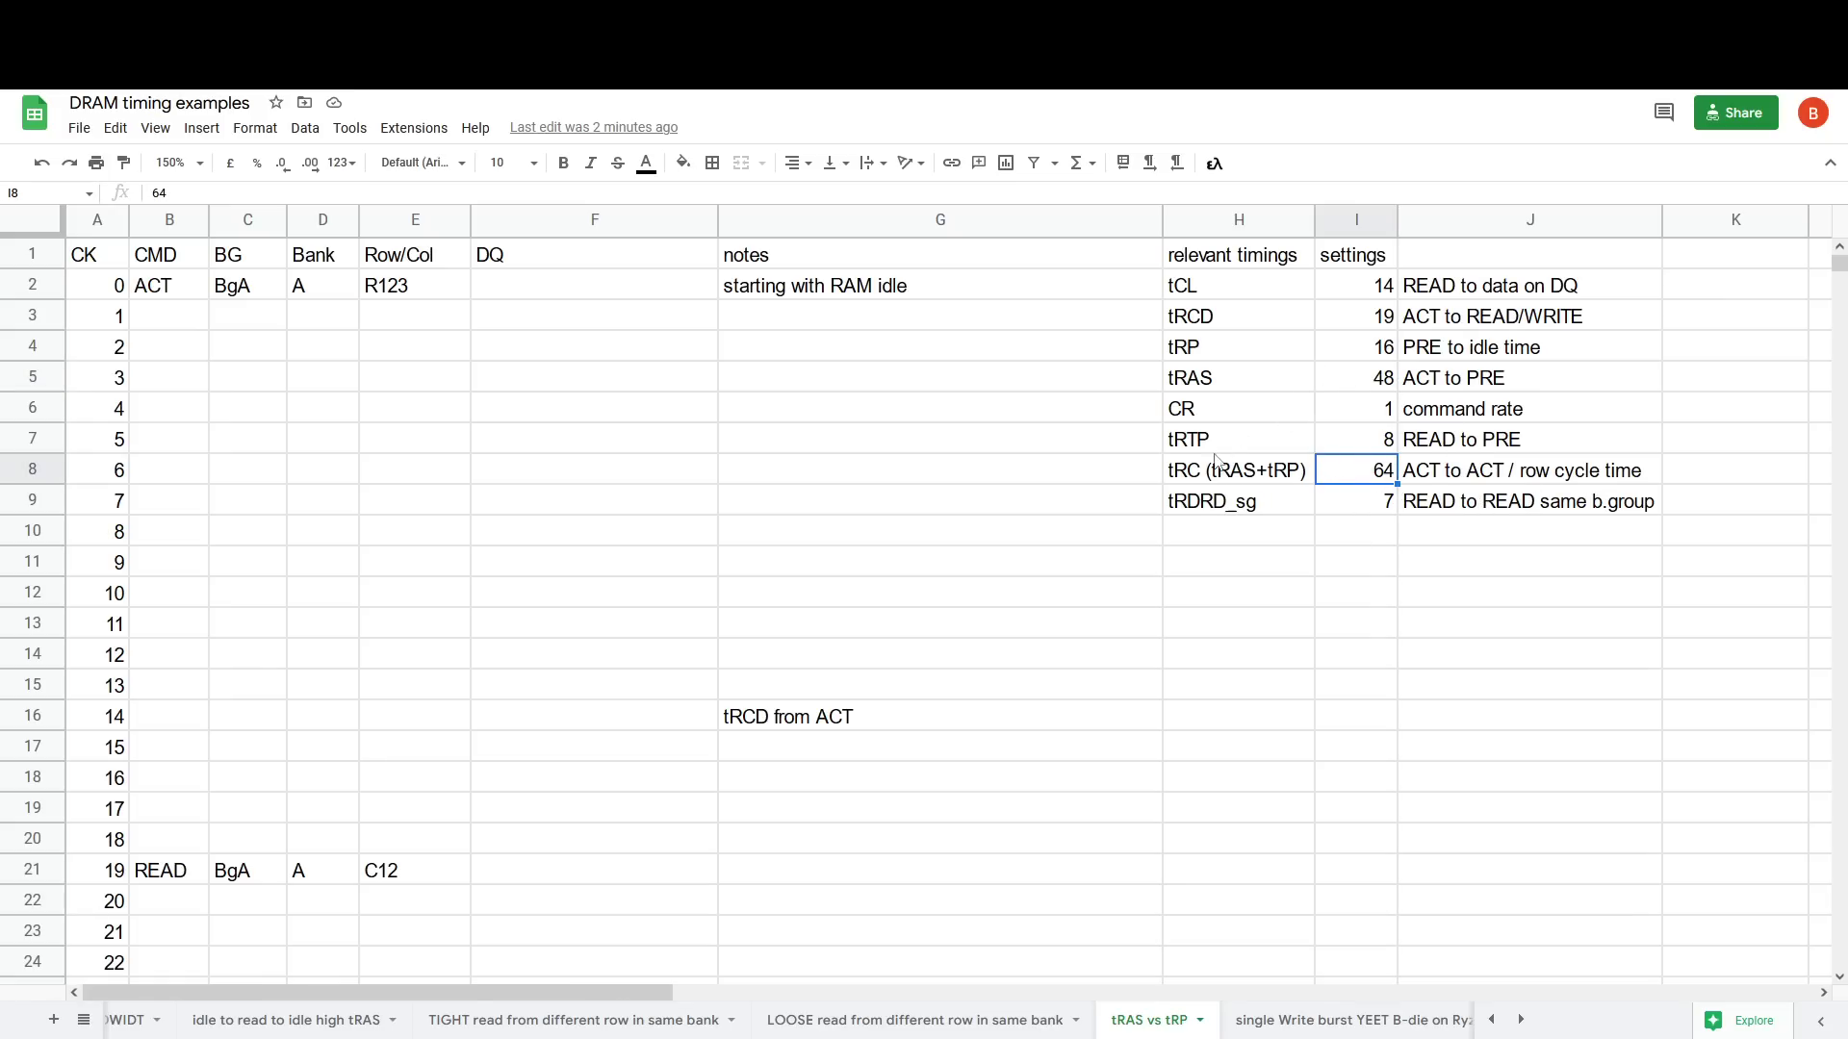
{"action": "left_click", "coordinate": [1378, 350]}
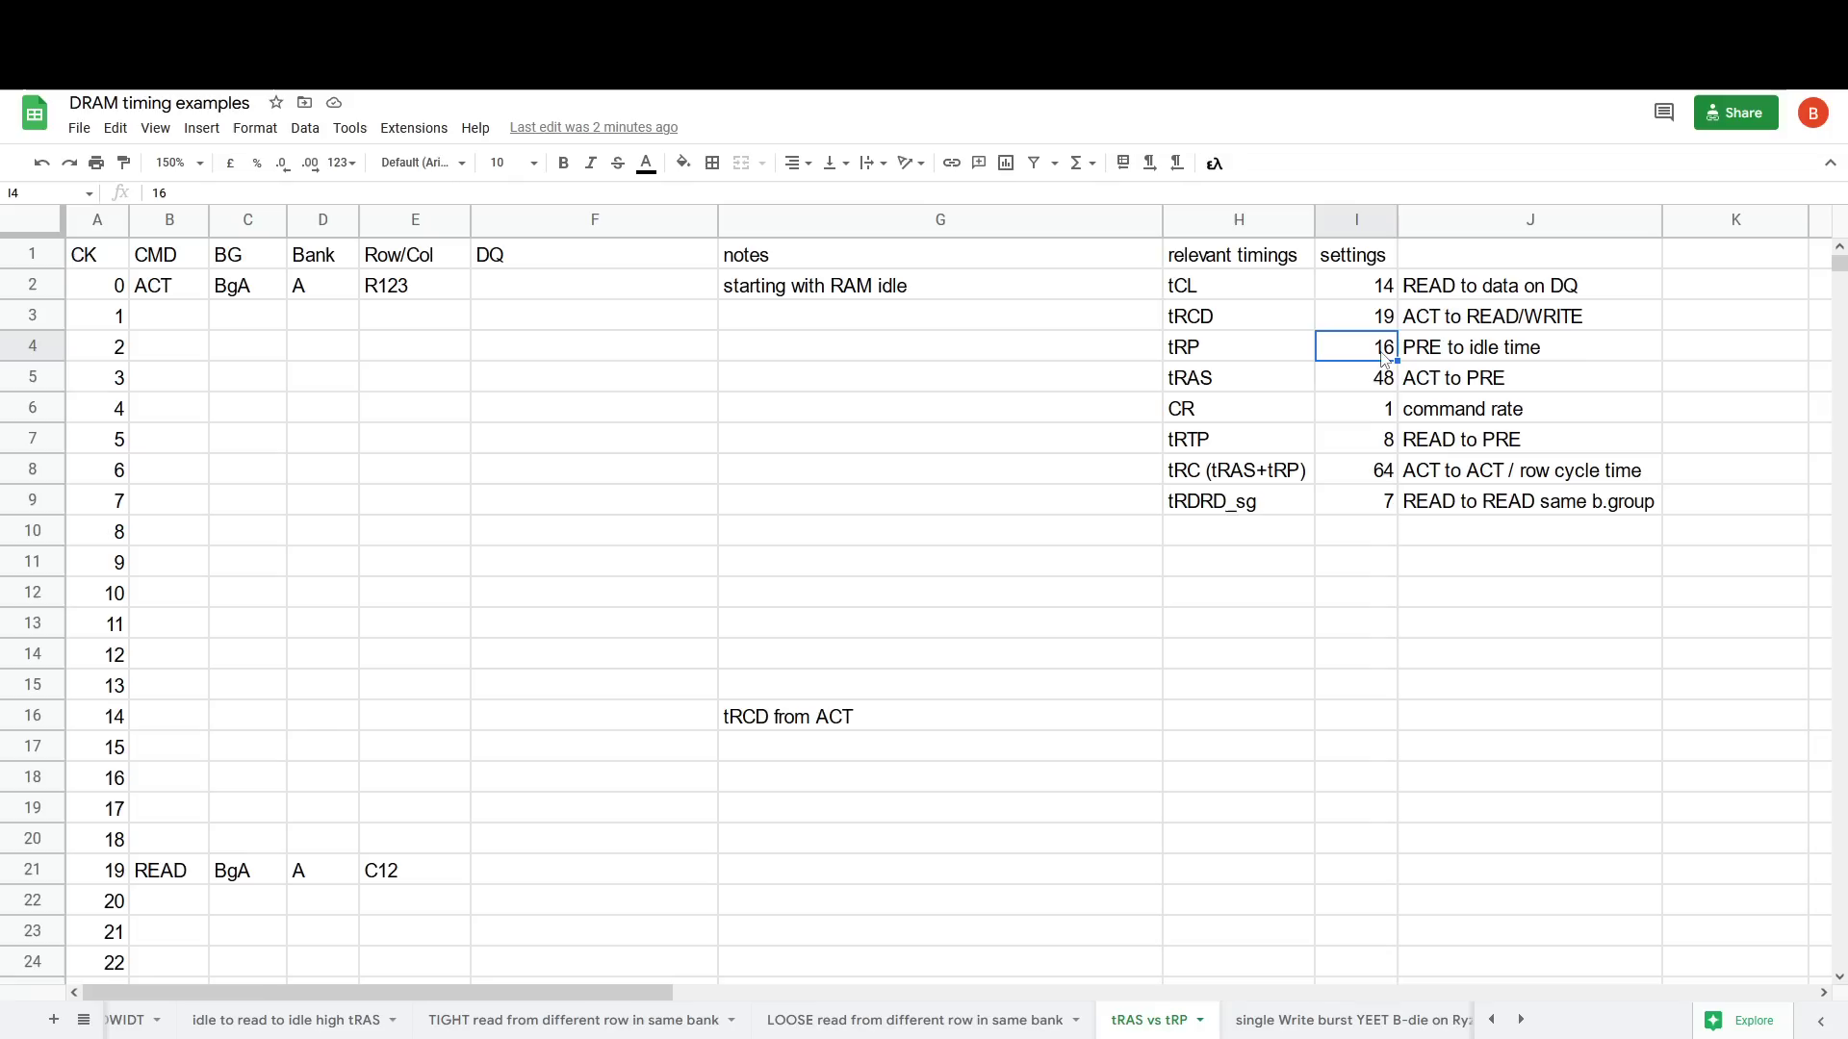
{"action": "left_click_drag", "start_coordinate": [1391, 358], "coordinate": [1370, 390]}
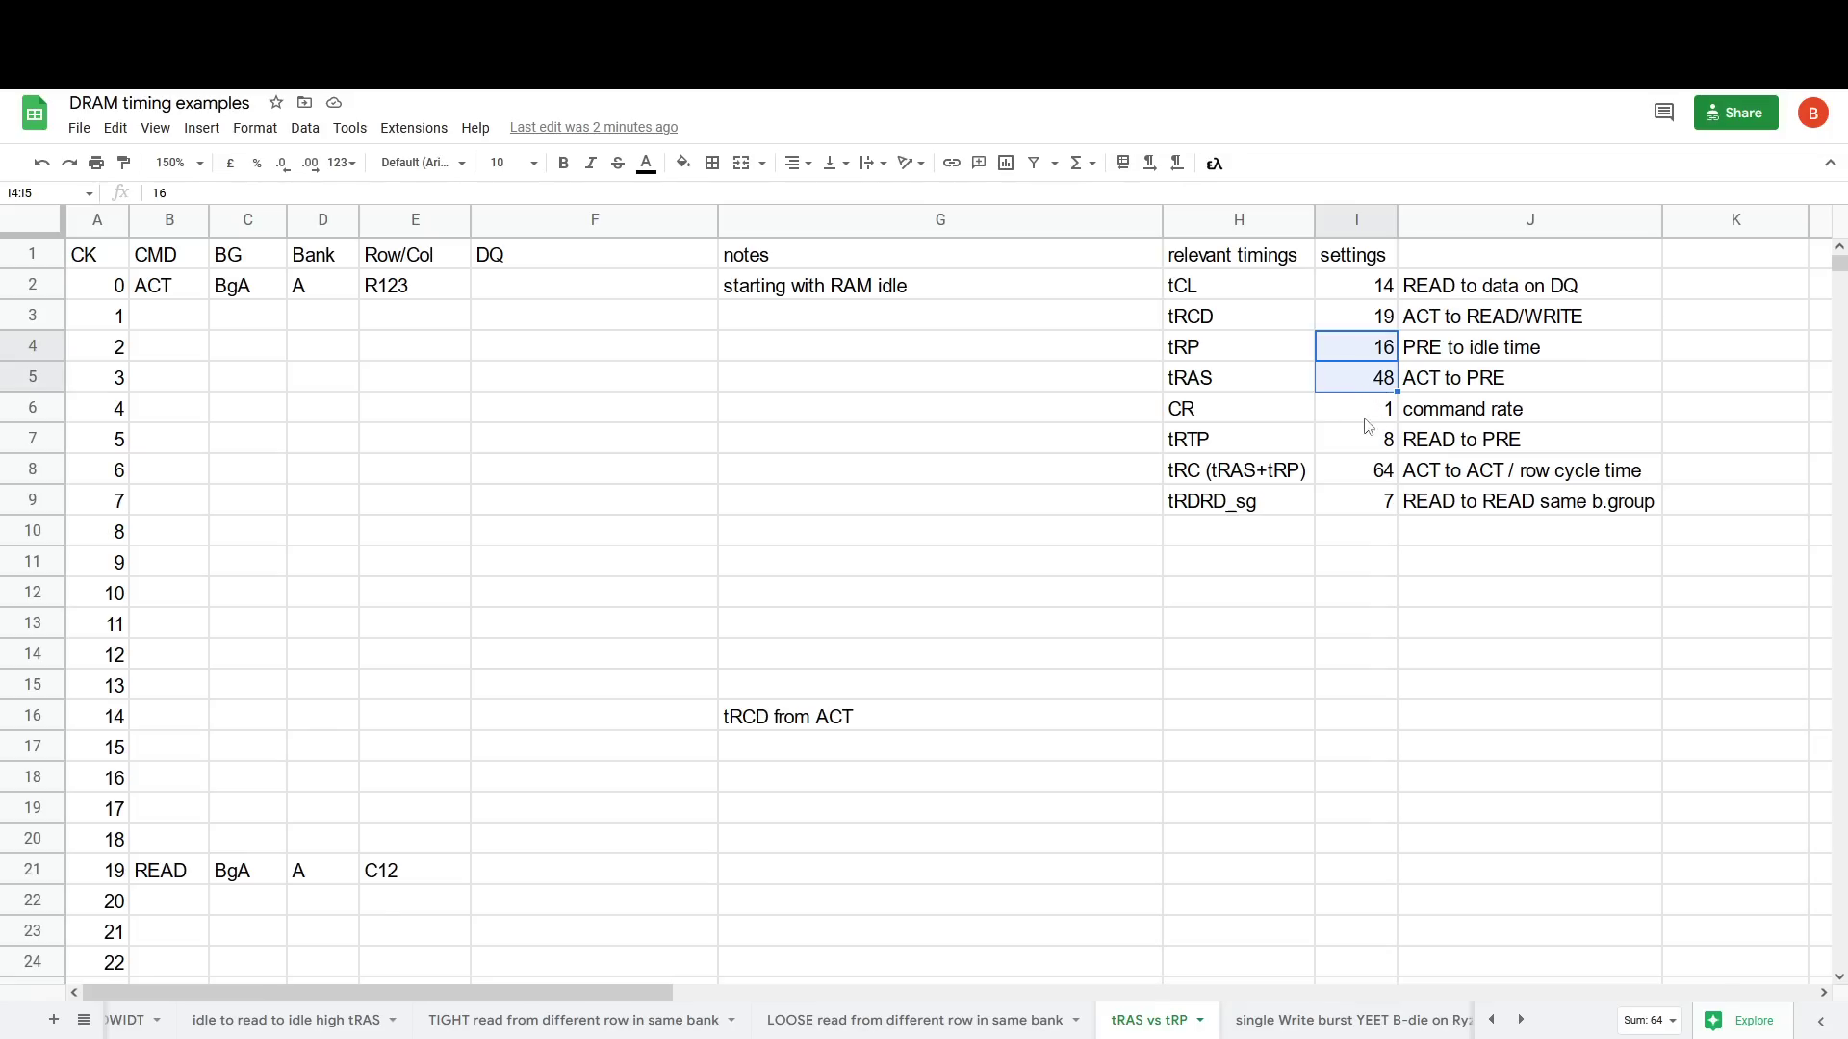
{"action": "left_click", "coordinate": [1404, 482]}
{"action": "left_click", "coordinate": [1386, 474]}
Step: Set tRP to 24 and tRAS to 40 in the timing settings
{"action": "left_click", "coordinate": [1378, 354]}
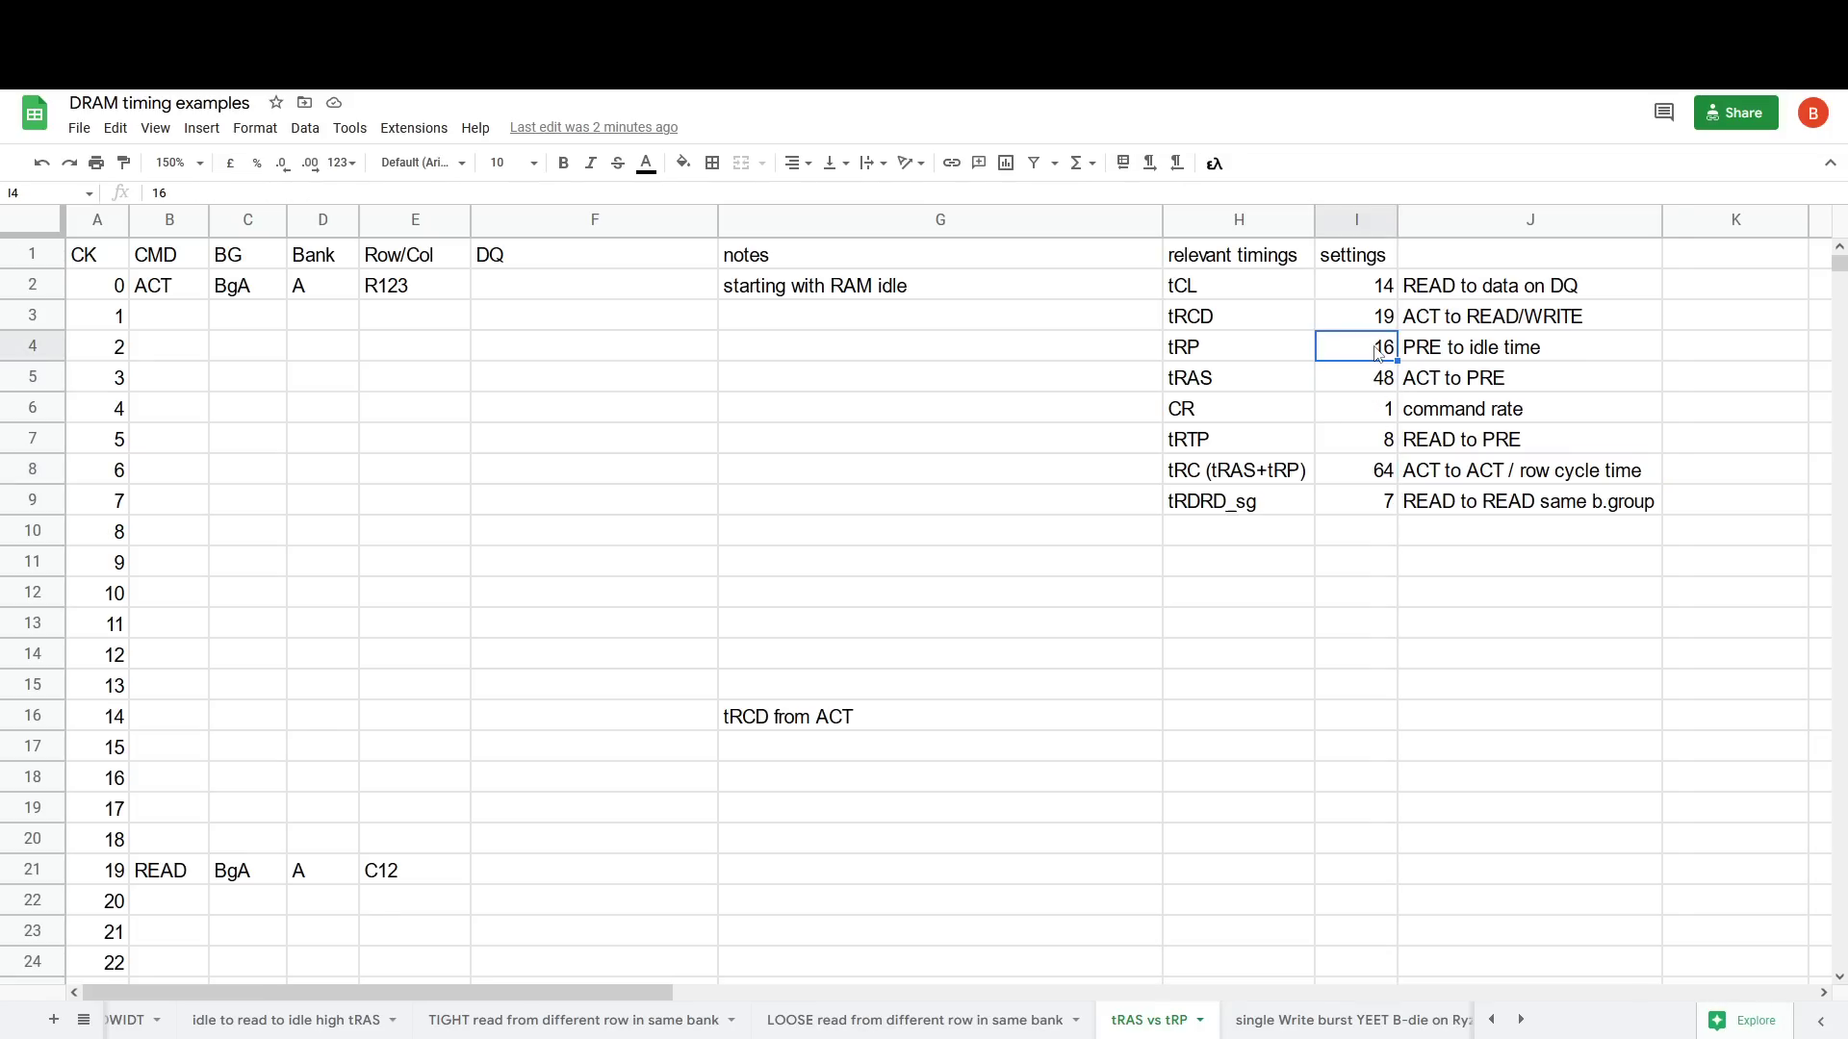
{"action": "type", "text": "20"}
{"action": "key", "text": "Return"}
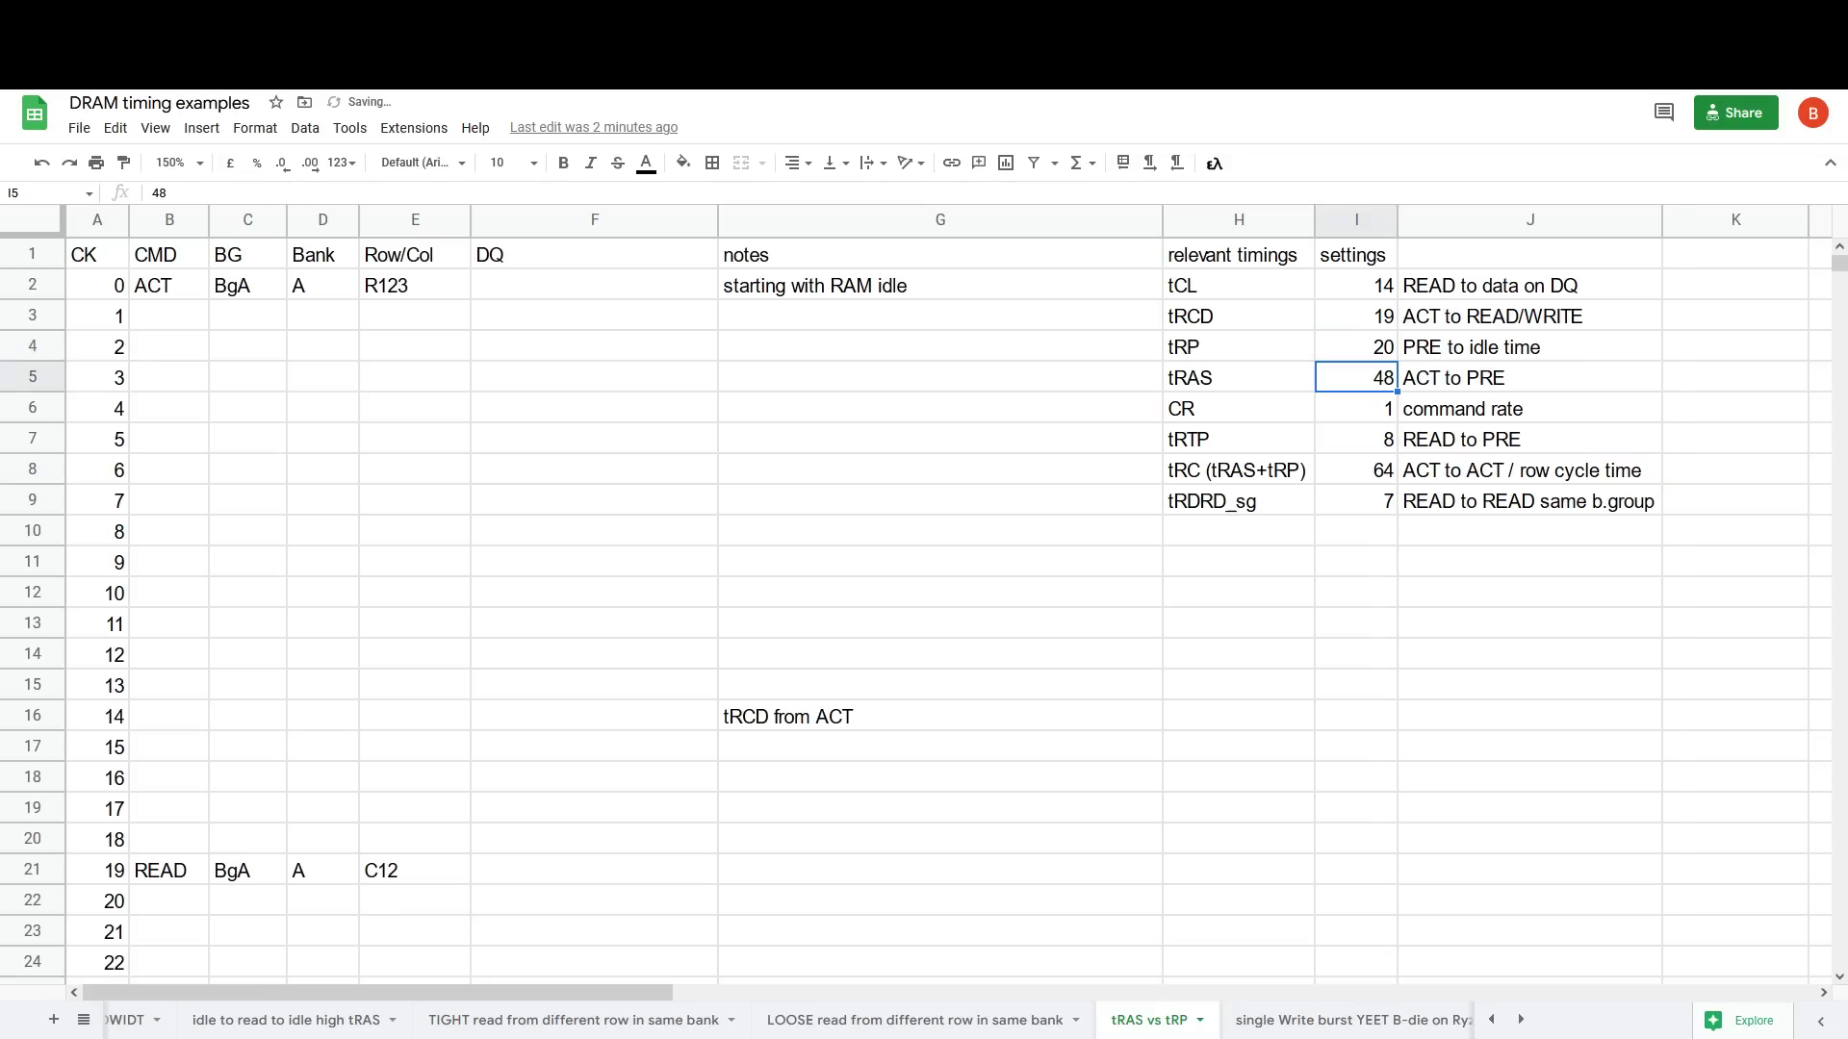
{"action": "key", "text": "Up"}
{"action": "key", "text": "BackSpace"}
{"action": "type", "text": "24"}
{"action": "key", "text": "Return"}
{"action": "type", "text": "40"}
{"action": "key", "text": "Return"}
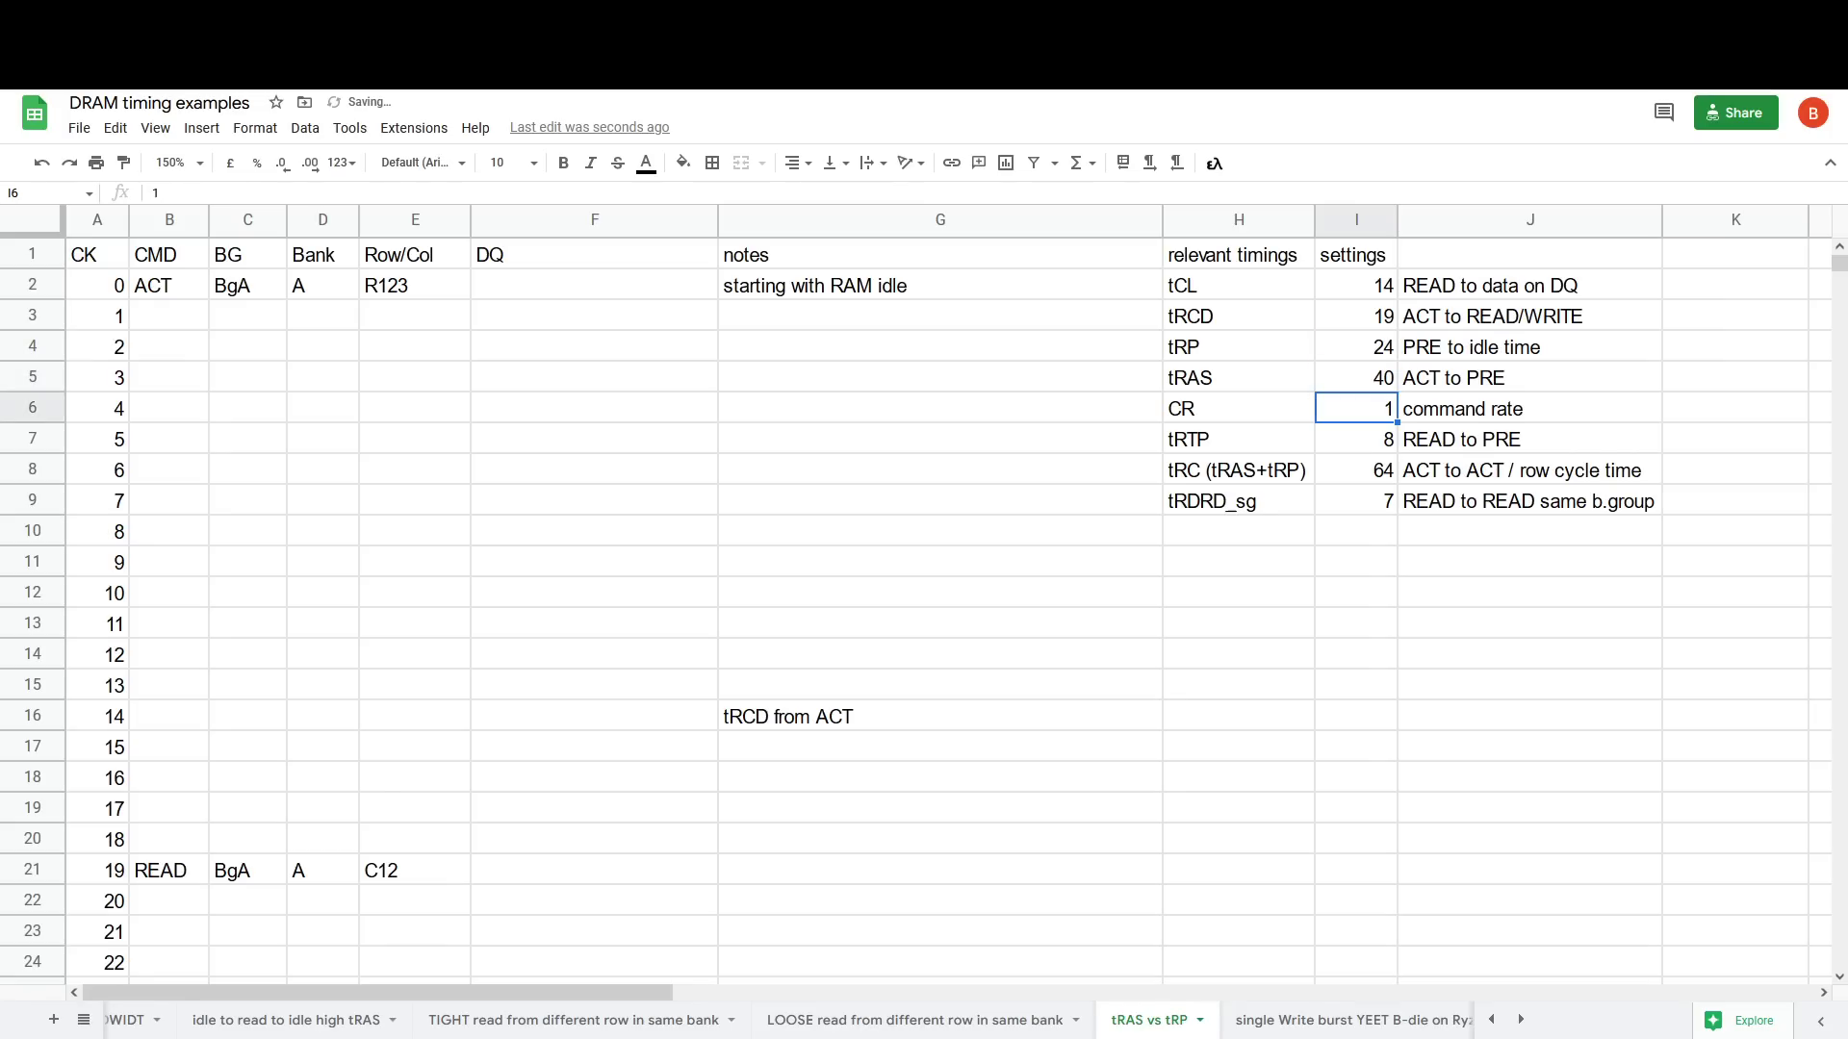
Step: Set tRP to 27 and tRAS to 37 in the timing settings
{"action": "left_click", "coordinate": [1355, 347]}
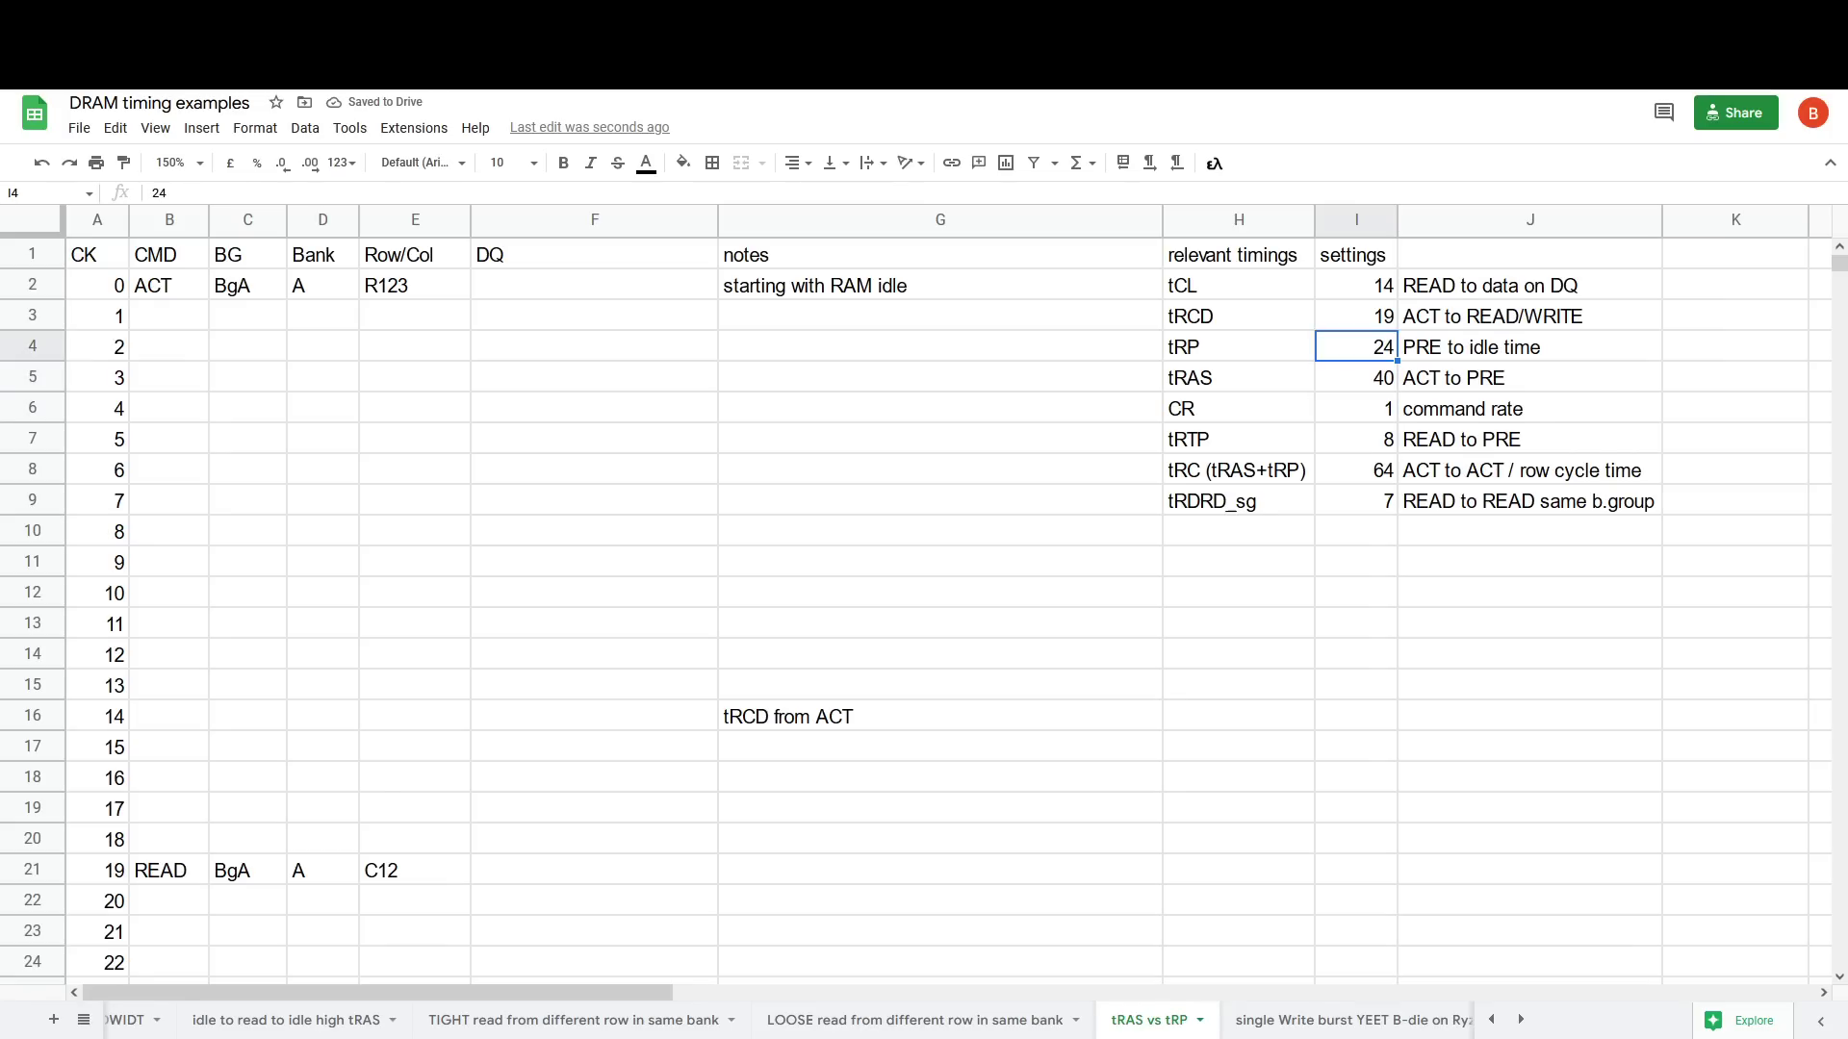
{"action": "type", "text": "27"}
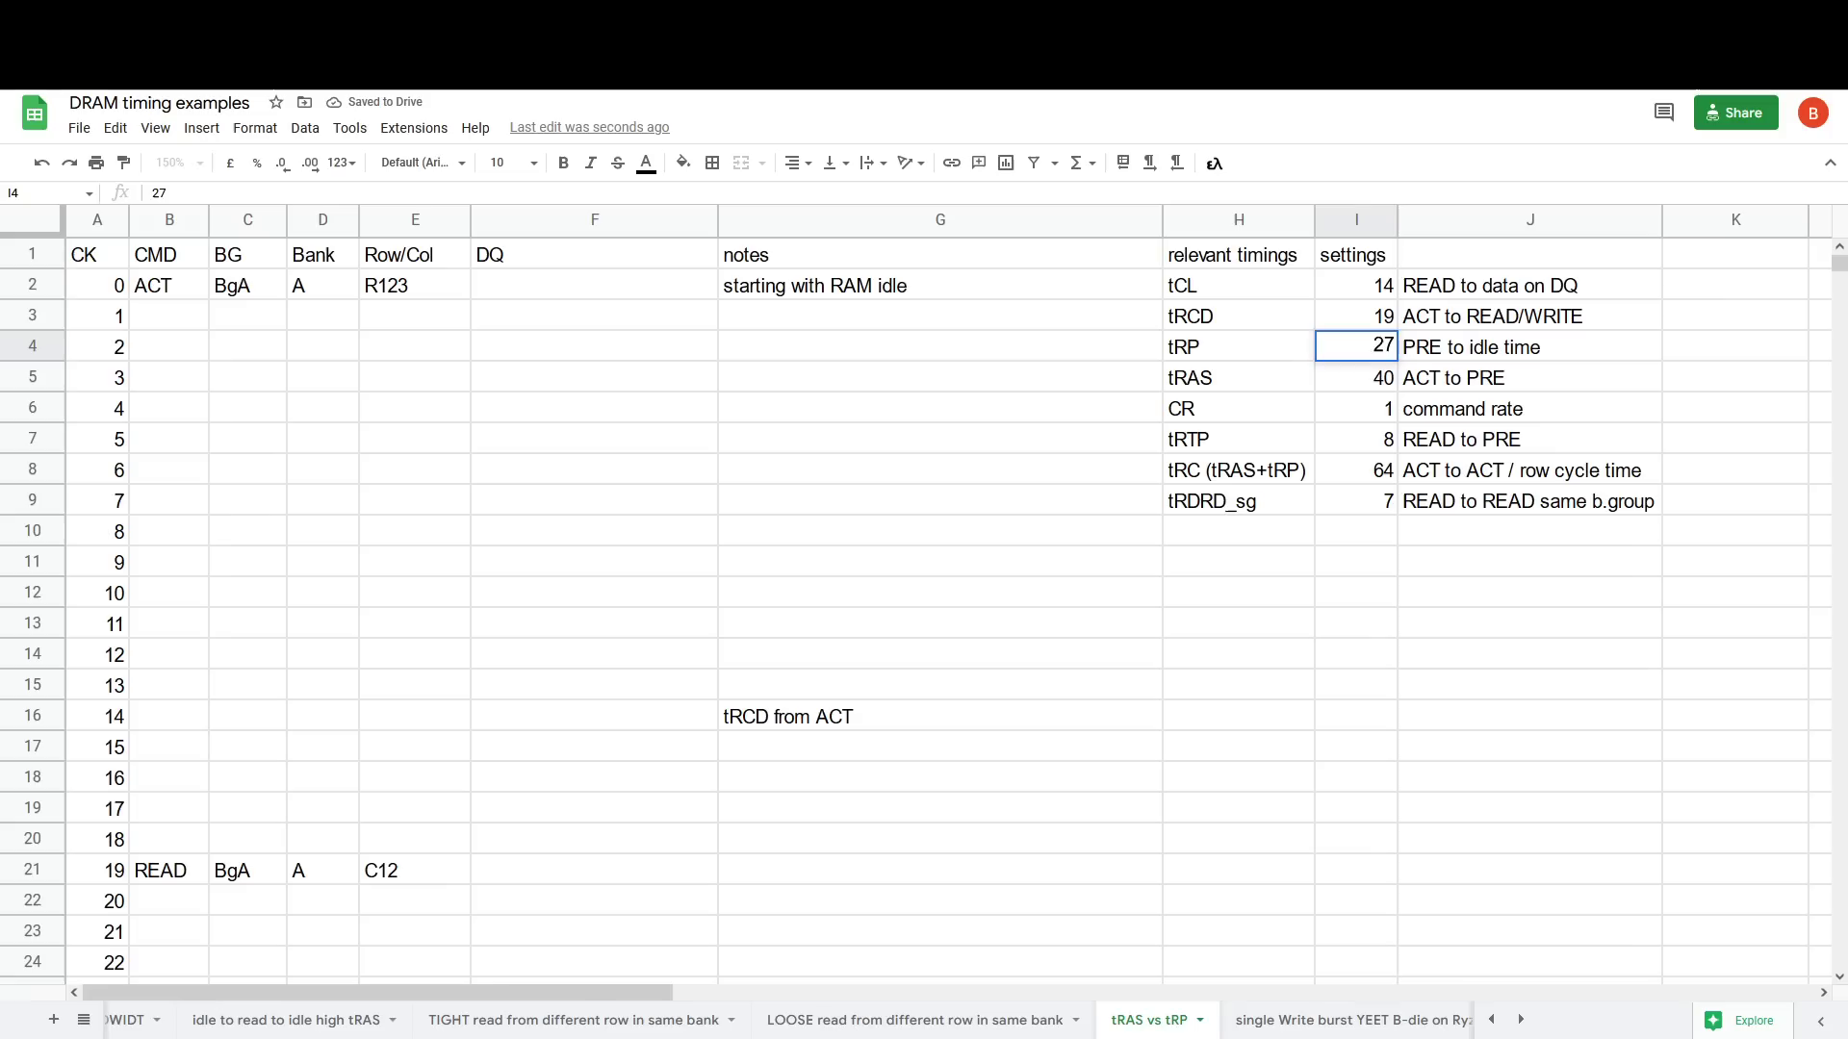
{"action": "key", "text": "Return"}
{"action": "type", "text": "37"}
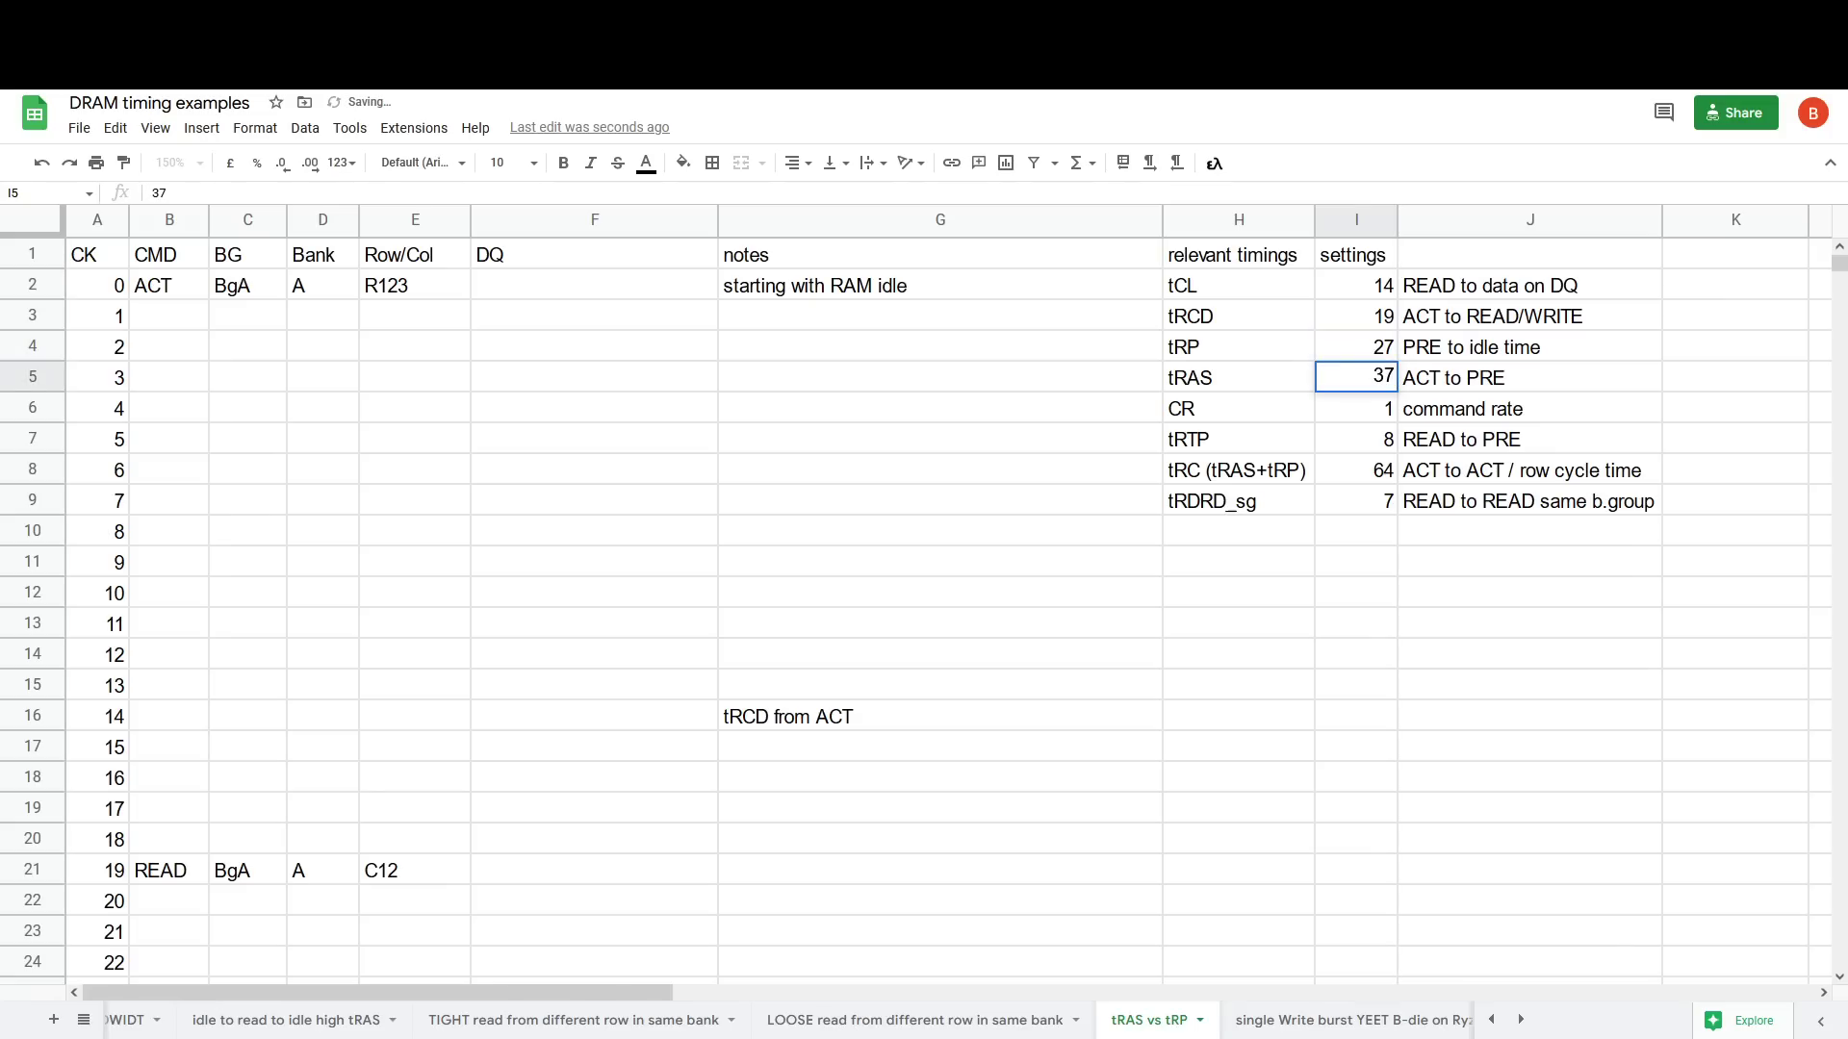
{"action": "key", "text": "Up"}
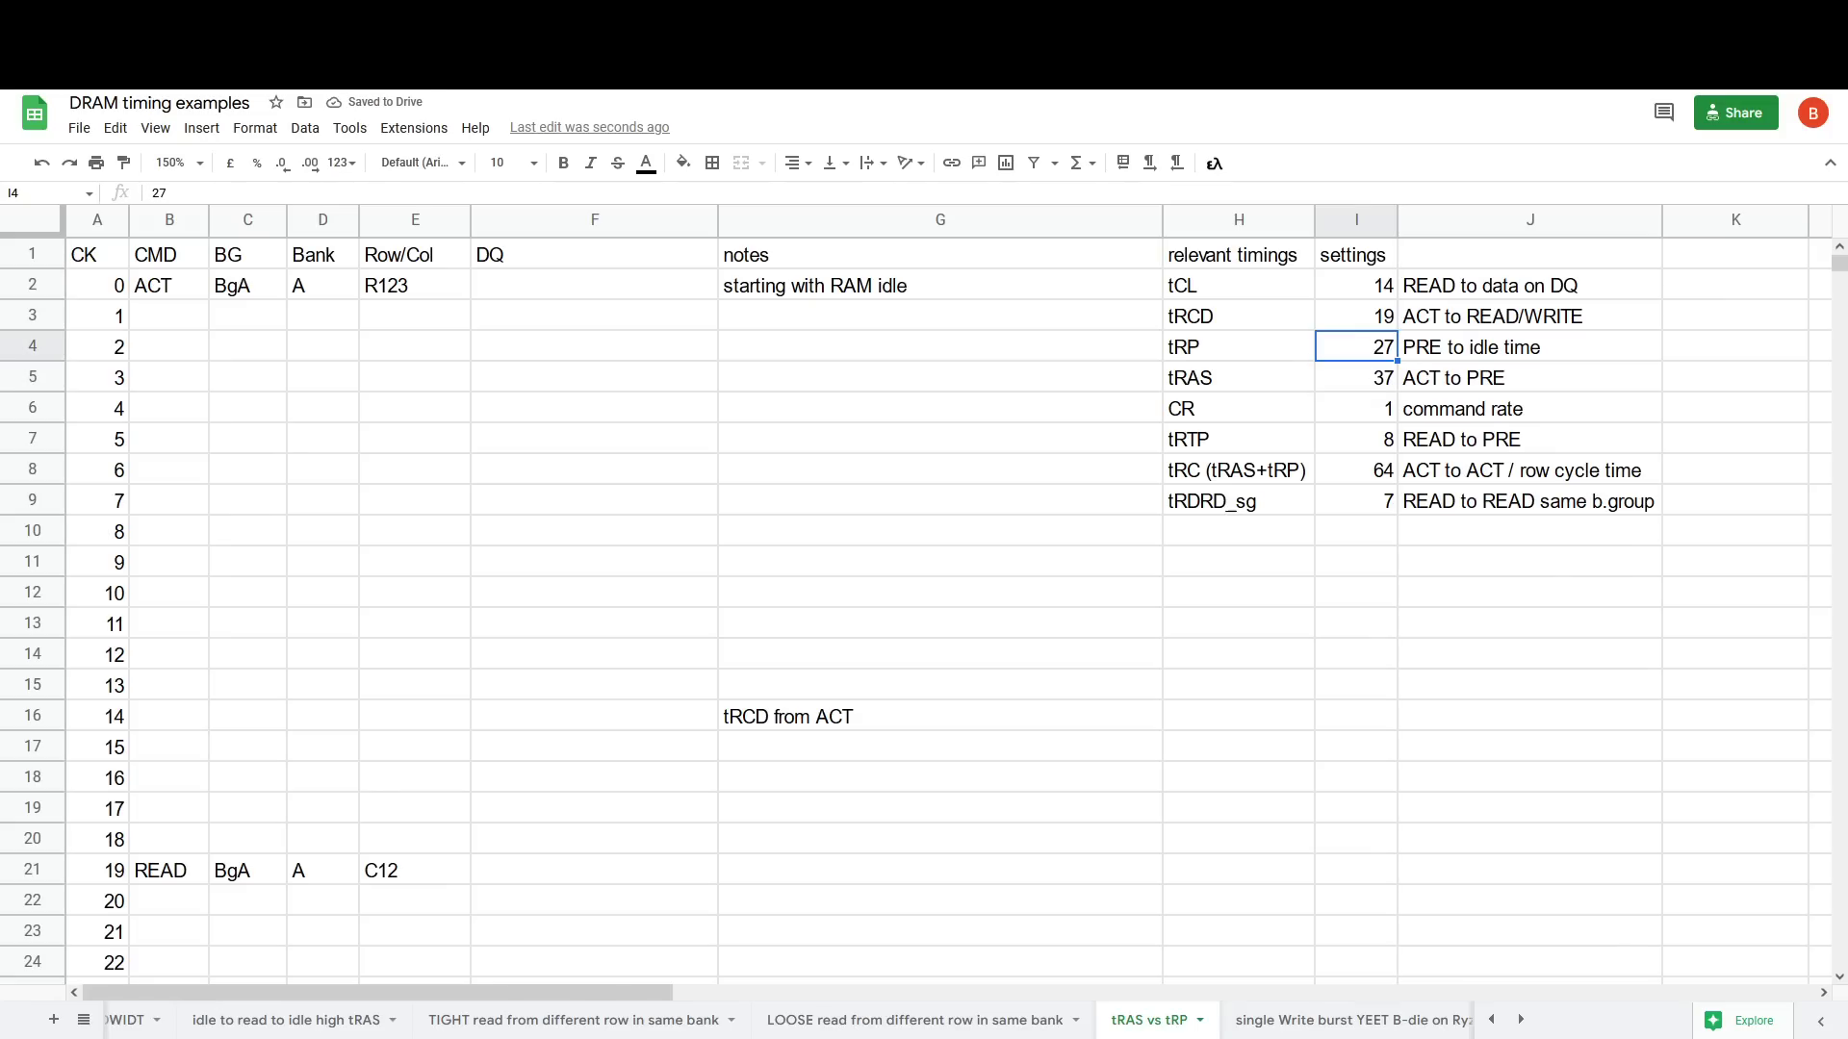
Step: Check the tRC setting and set the tRAS value to 21
{"action": "left_click", "coordinate": [1211, 472]}
{"action": "left_click", "coordinate": [1374, 480]}
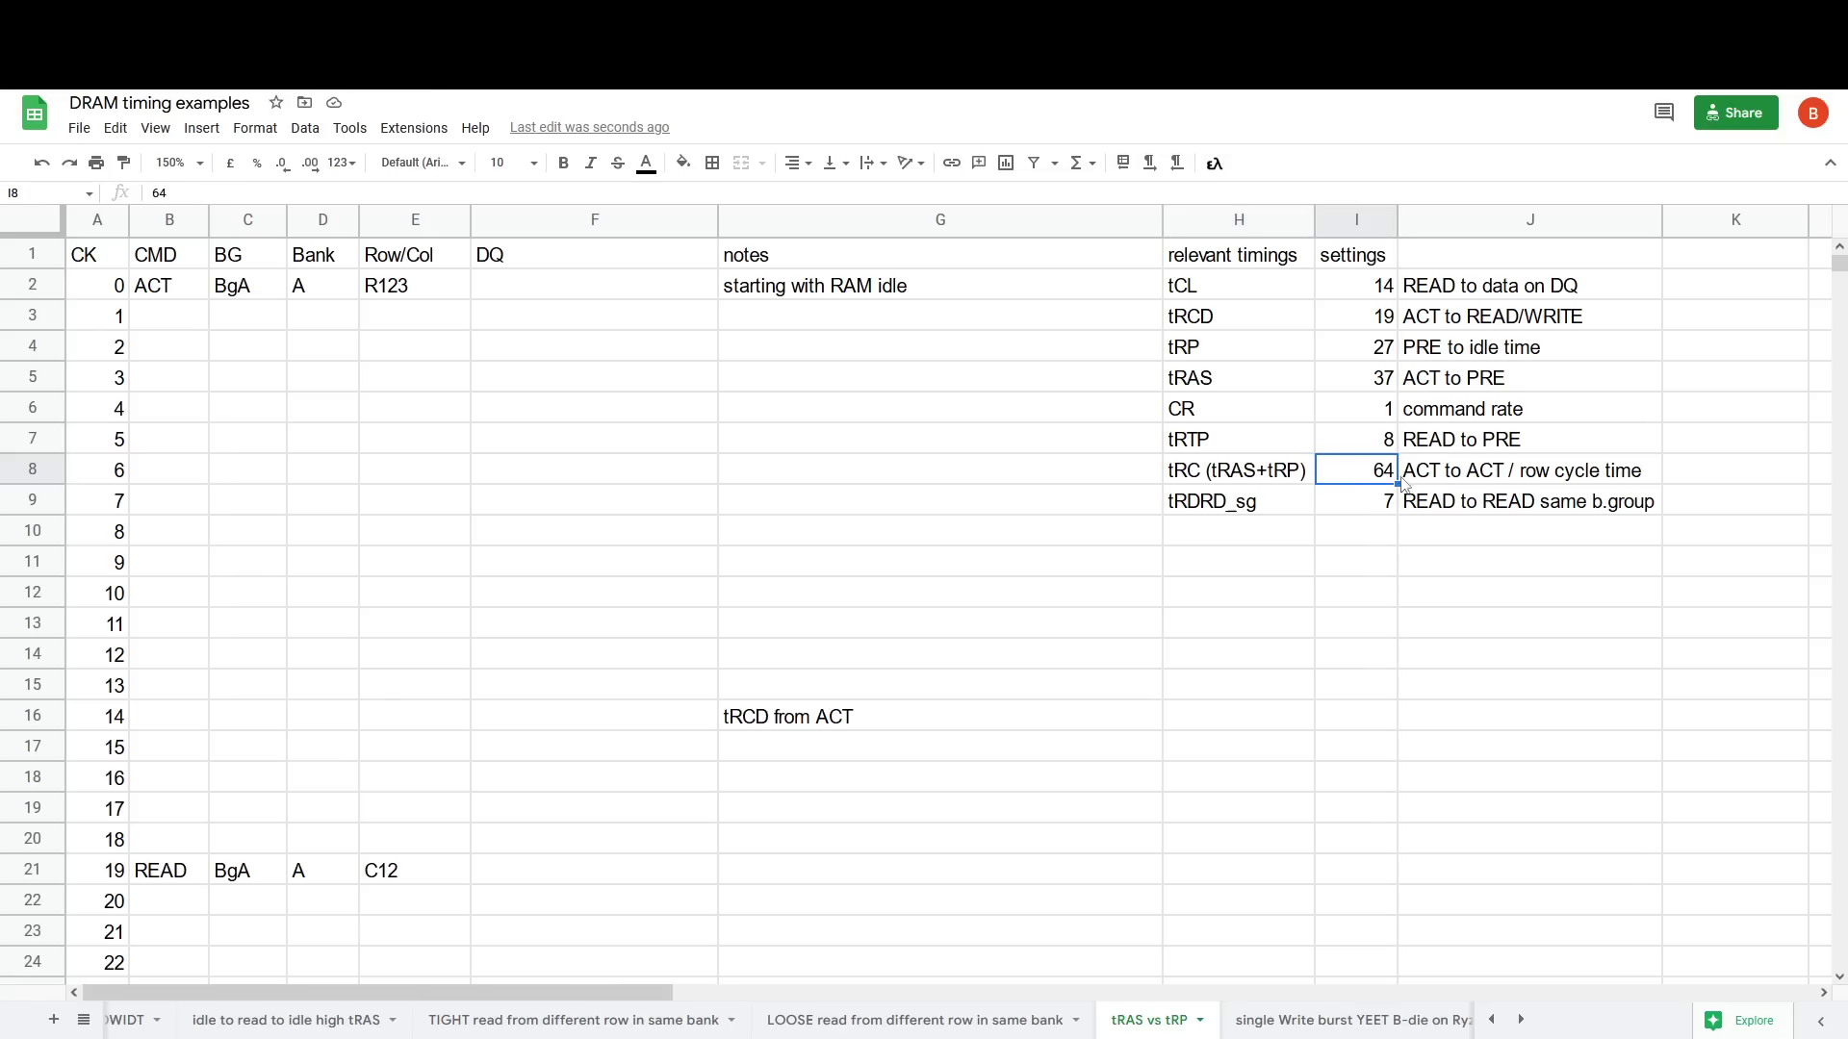
{"action": "left_click", "coordinate": [1367, 375]}
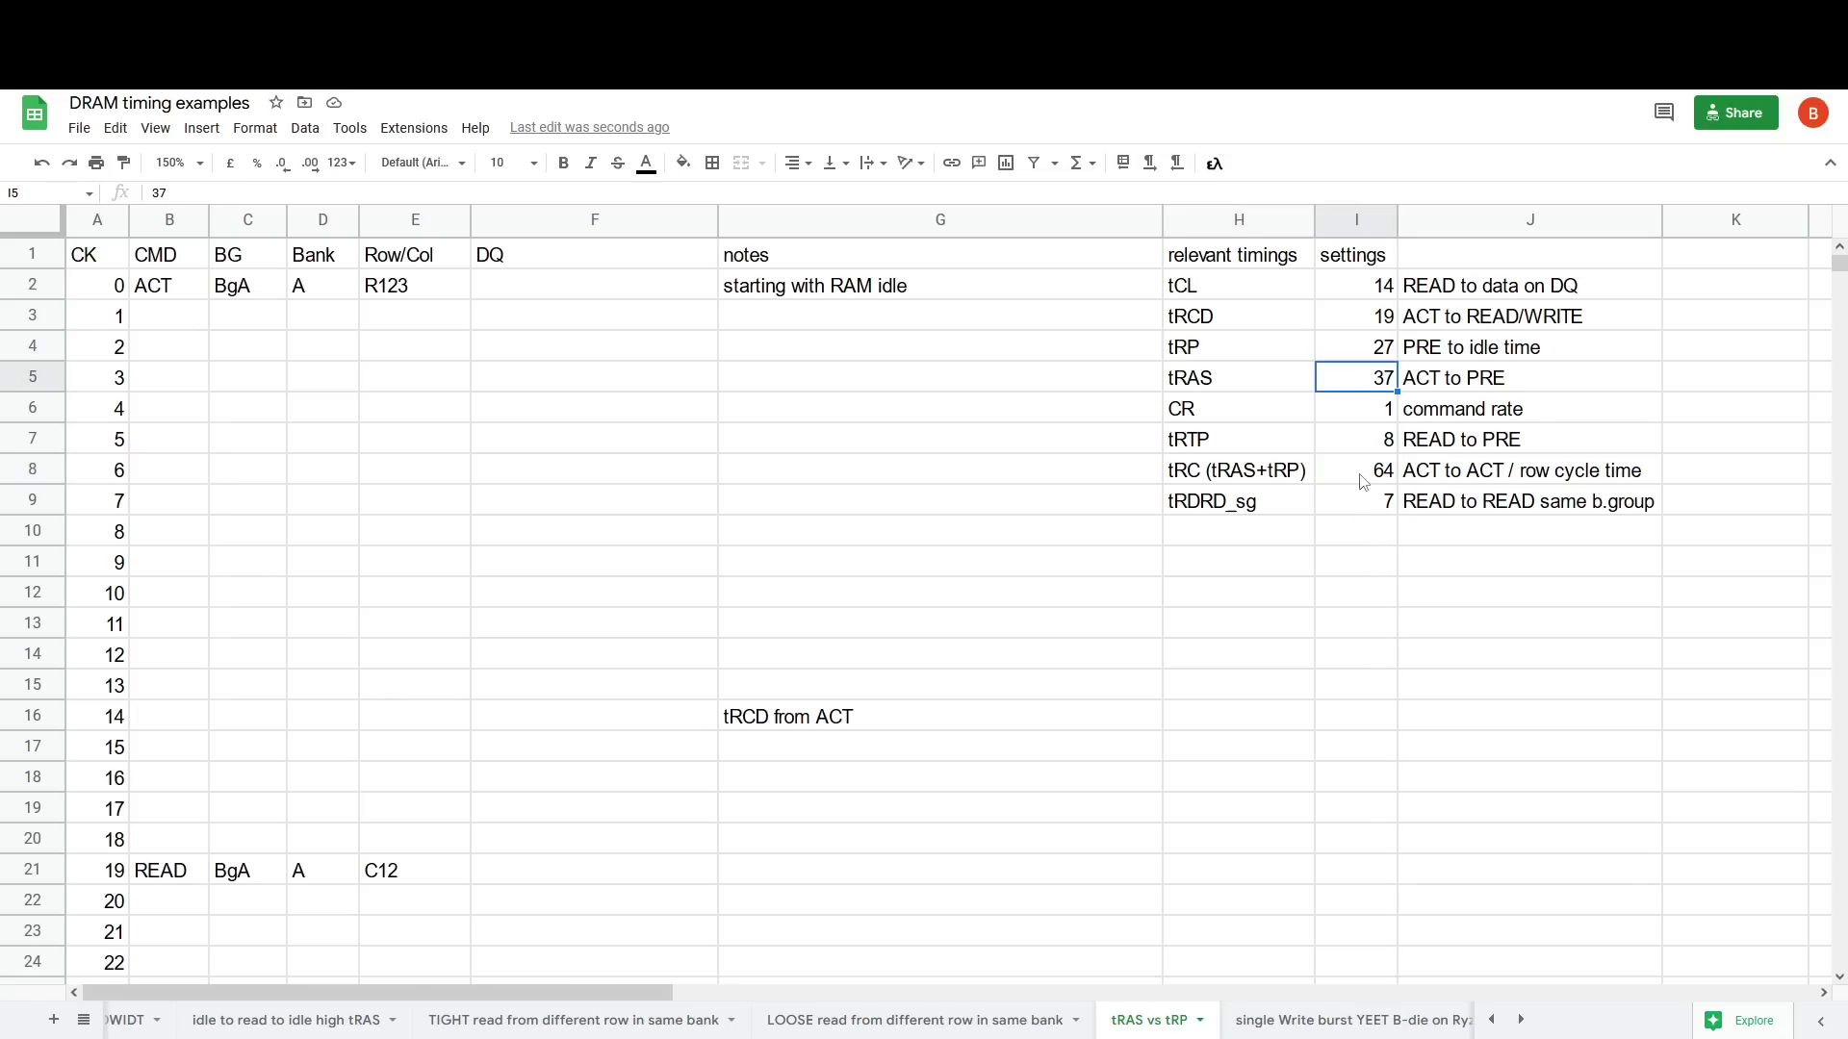
{"action": "type", "text": "21"}
{"action": "left_click", "coordinate": [1475, 589]}
{"action": "left_click", "coordinate": [1383, 395]}
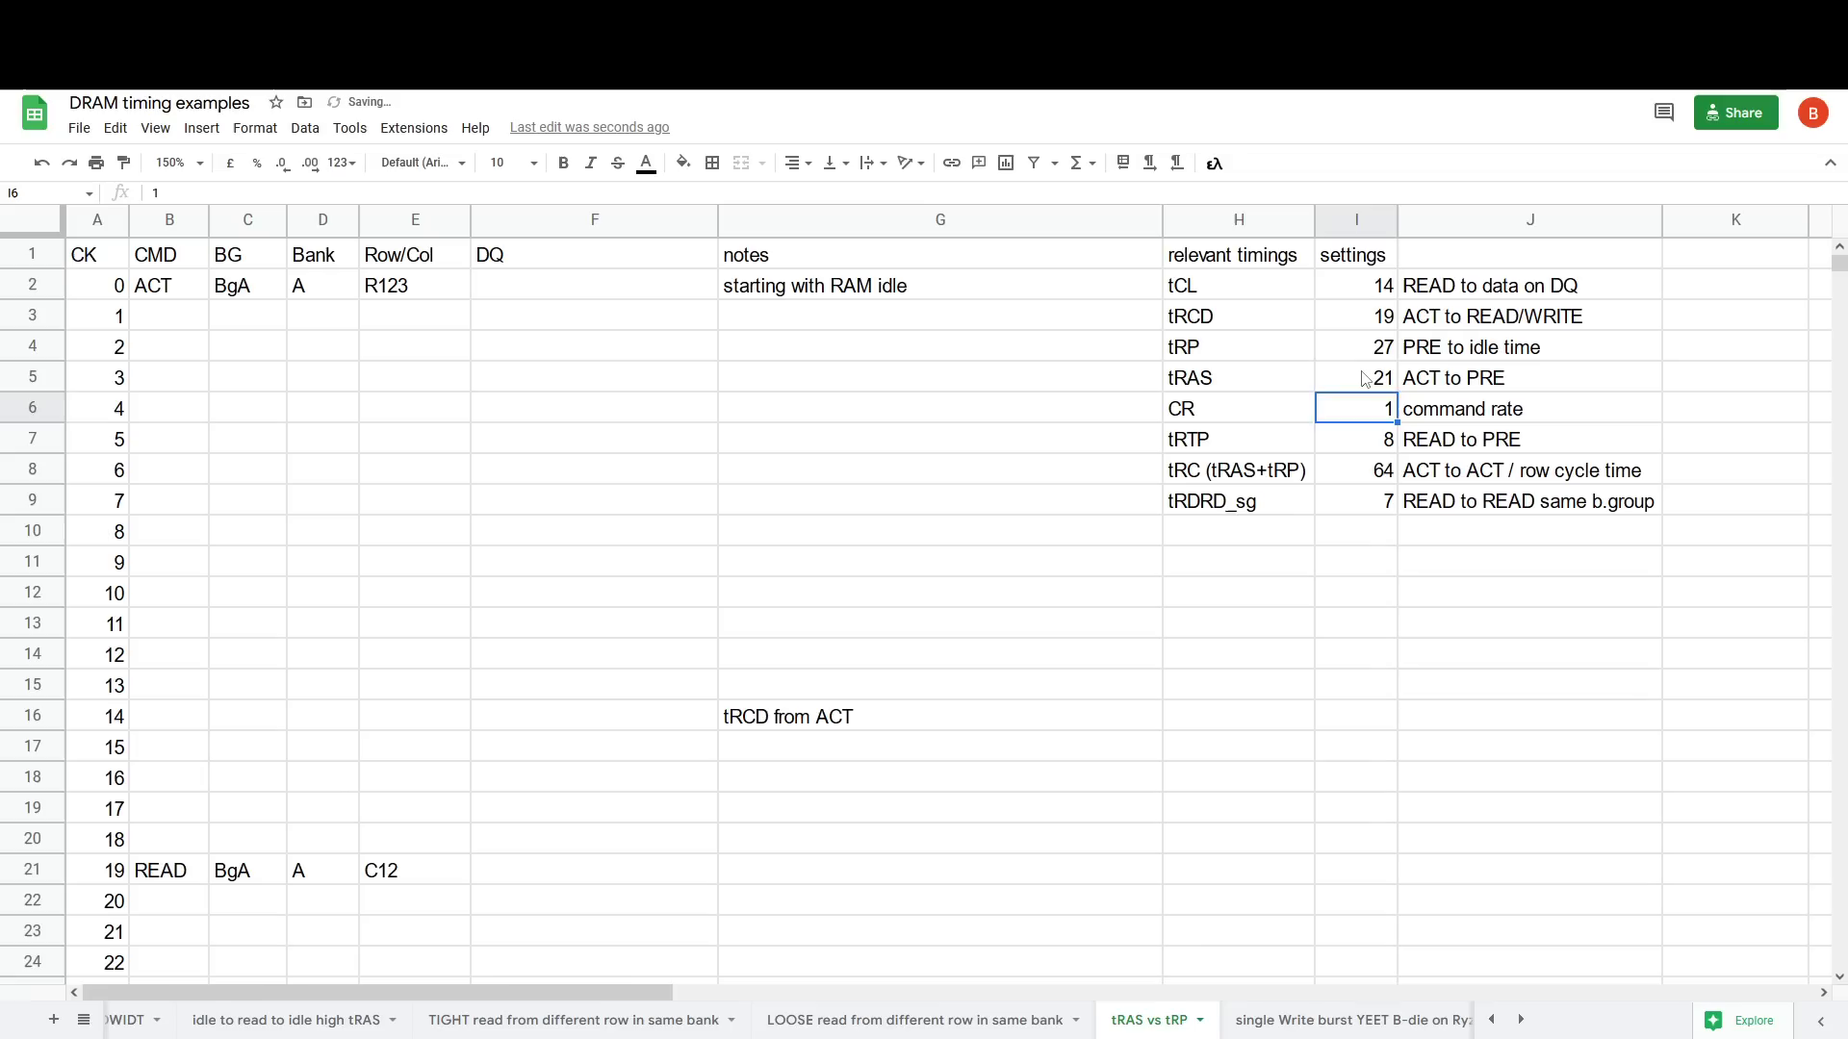
Step: Set the tRAS value back to 37 after trying 48
{"action": "left_click", "coordinate": [1326, 389]}
{"action": "type", "text": "48"}
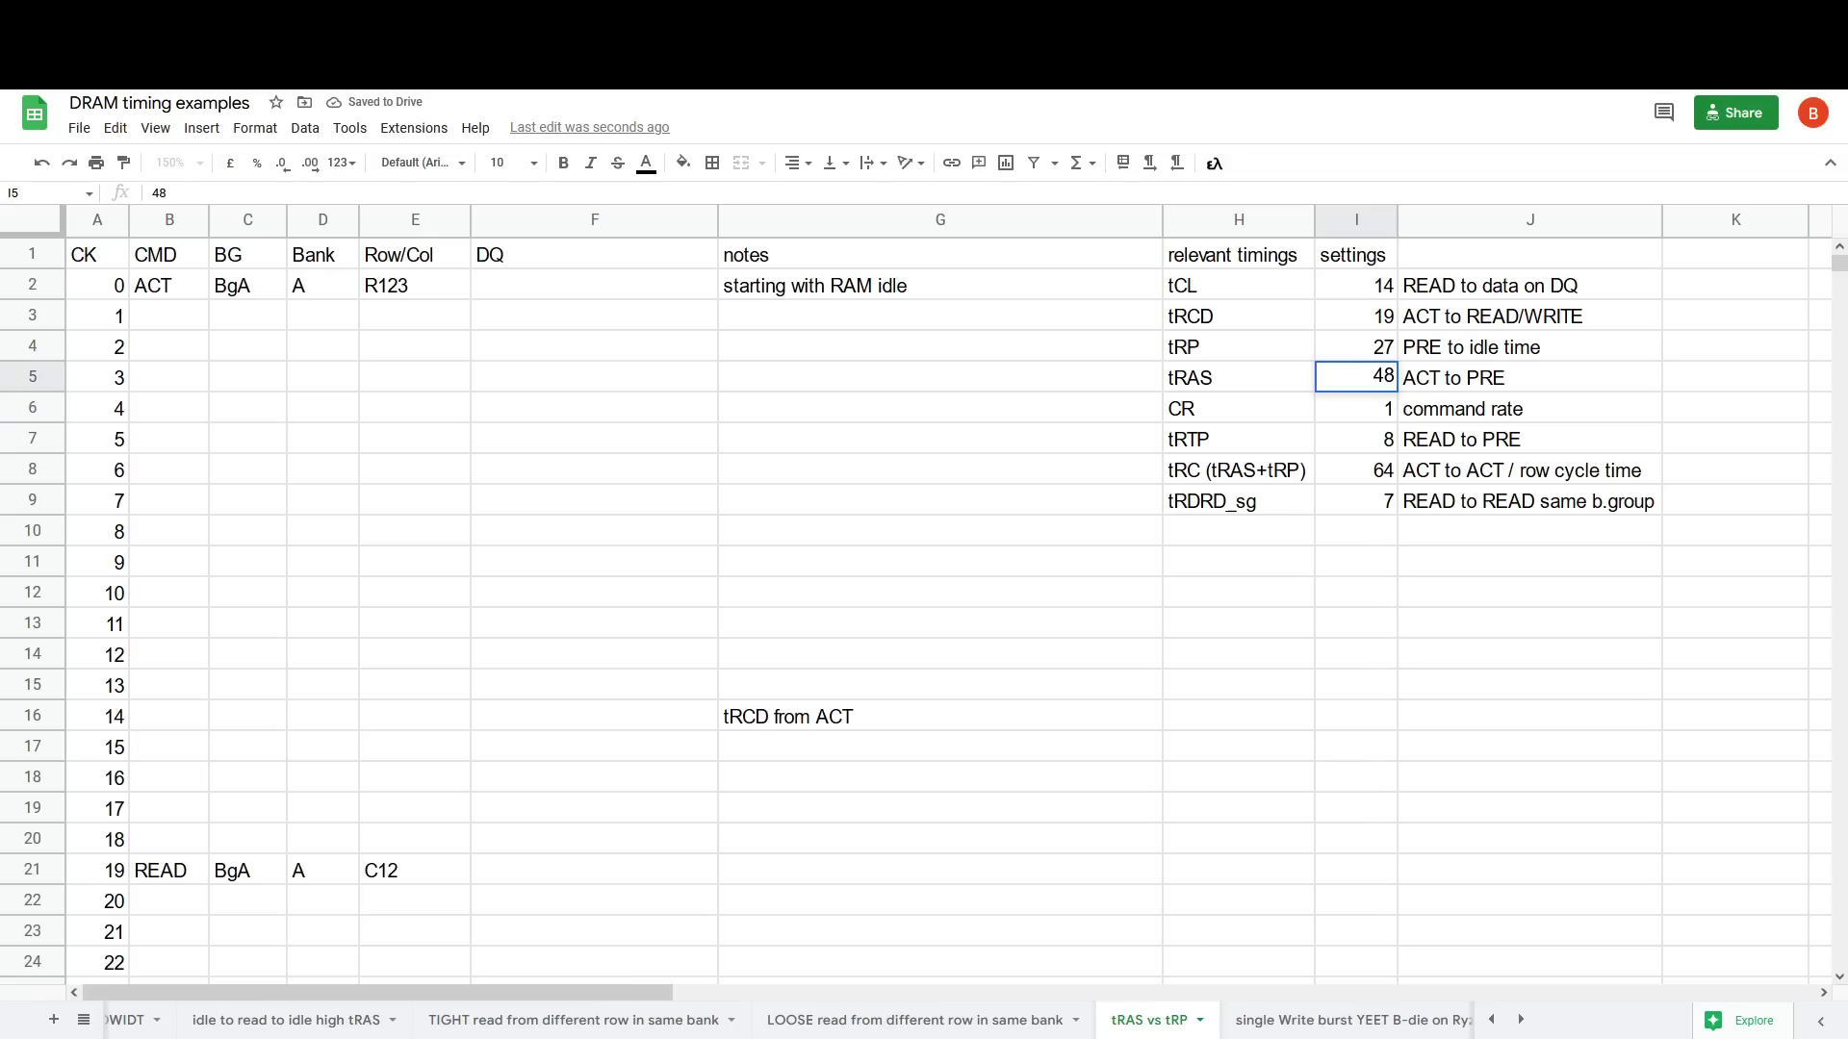
{"action": "double_click", "coordinate": [1363, 367]}
{"action": "type", "text": "40"}
{"action": "key", "text": "BackSpace"}
{"action": "key", "text": "BackSpace"}
{"action": "type", "text": "37"}
{"action": "left_click", "coordinate": [1508, 353]}
{"action": "left_click", "coordinate": [1377, 389]}
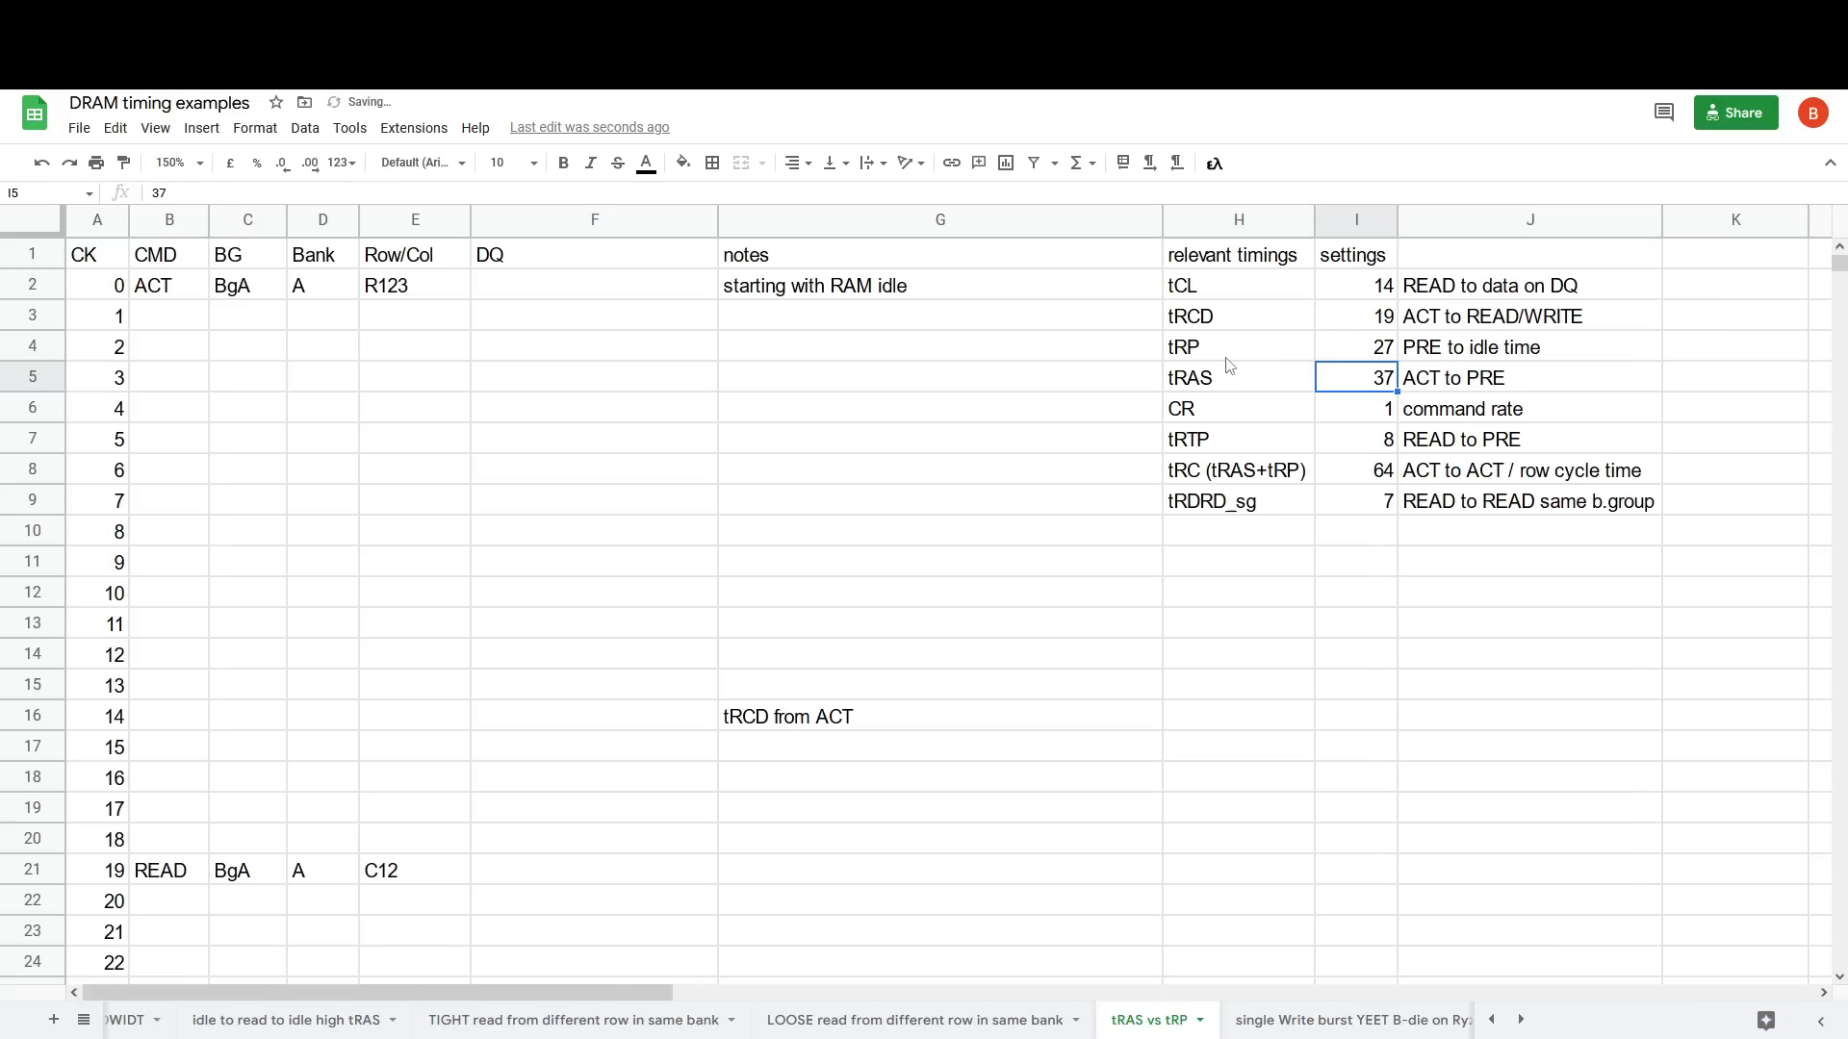
Step: Compare the tRP and tRAS timings and their settings with the tRC row cycle time
{"action": "left_click_drag", "start_coordinate": [1226, 358], "coordinate": [1222, 387]}
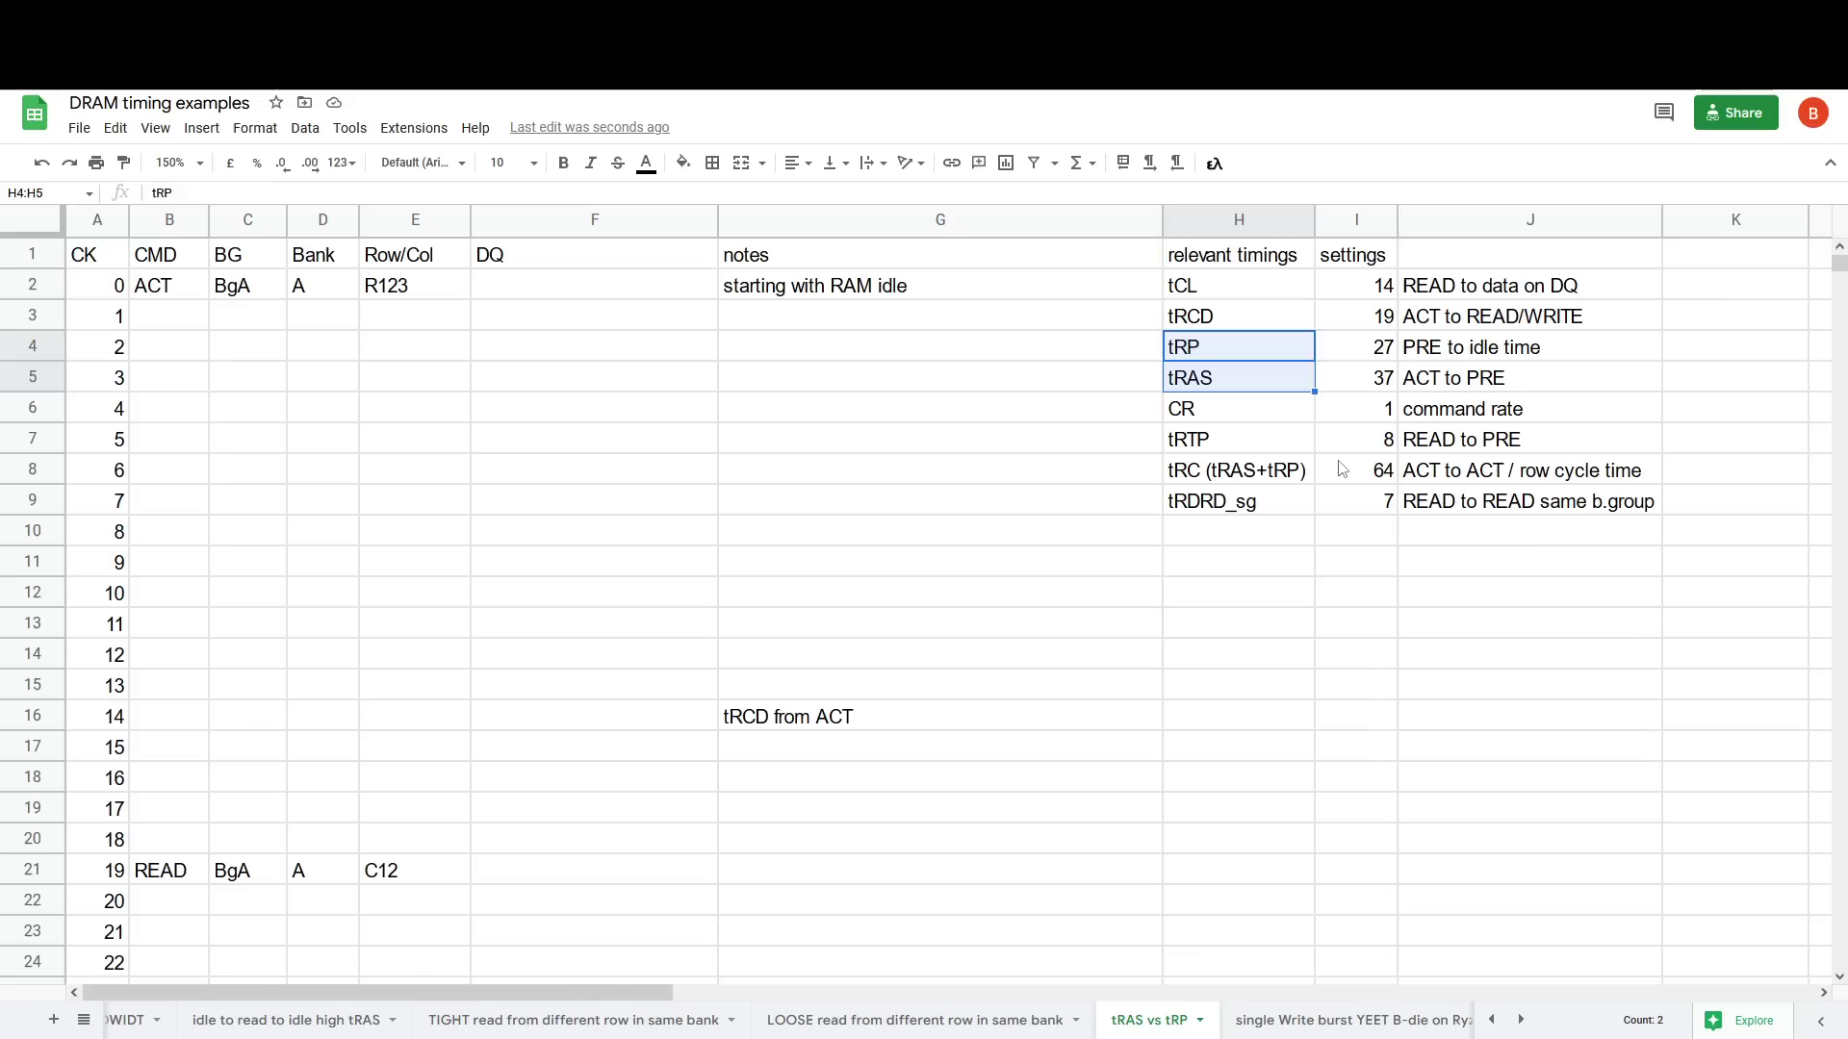
{"action": "left_click_drag", "start_coordinate": [1270, 471], "coordinate": [1355, 484]}
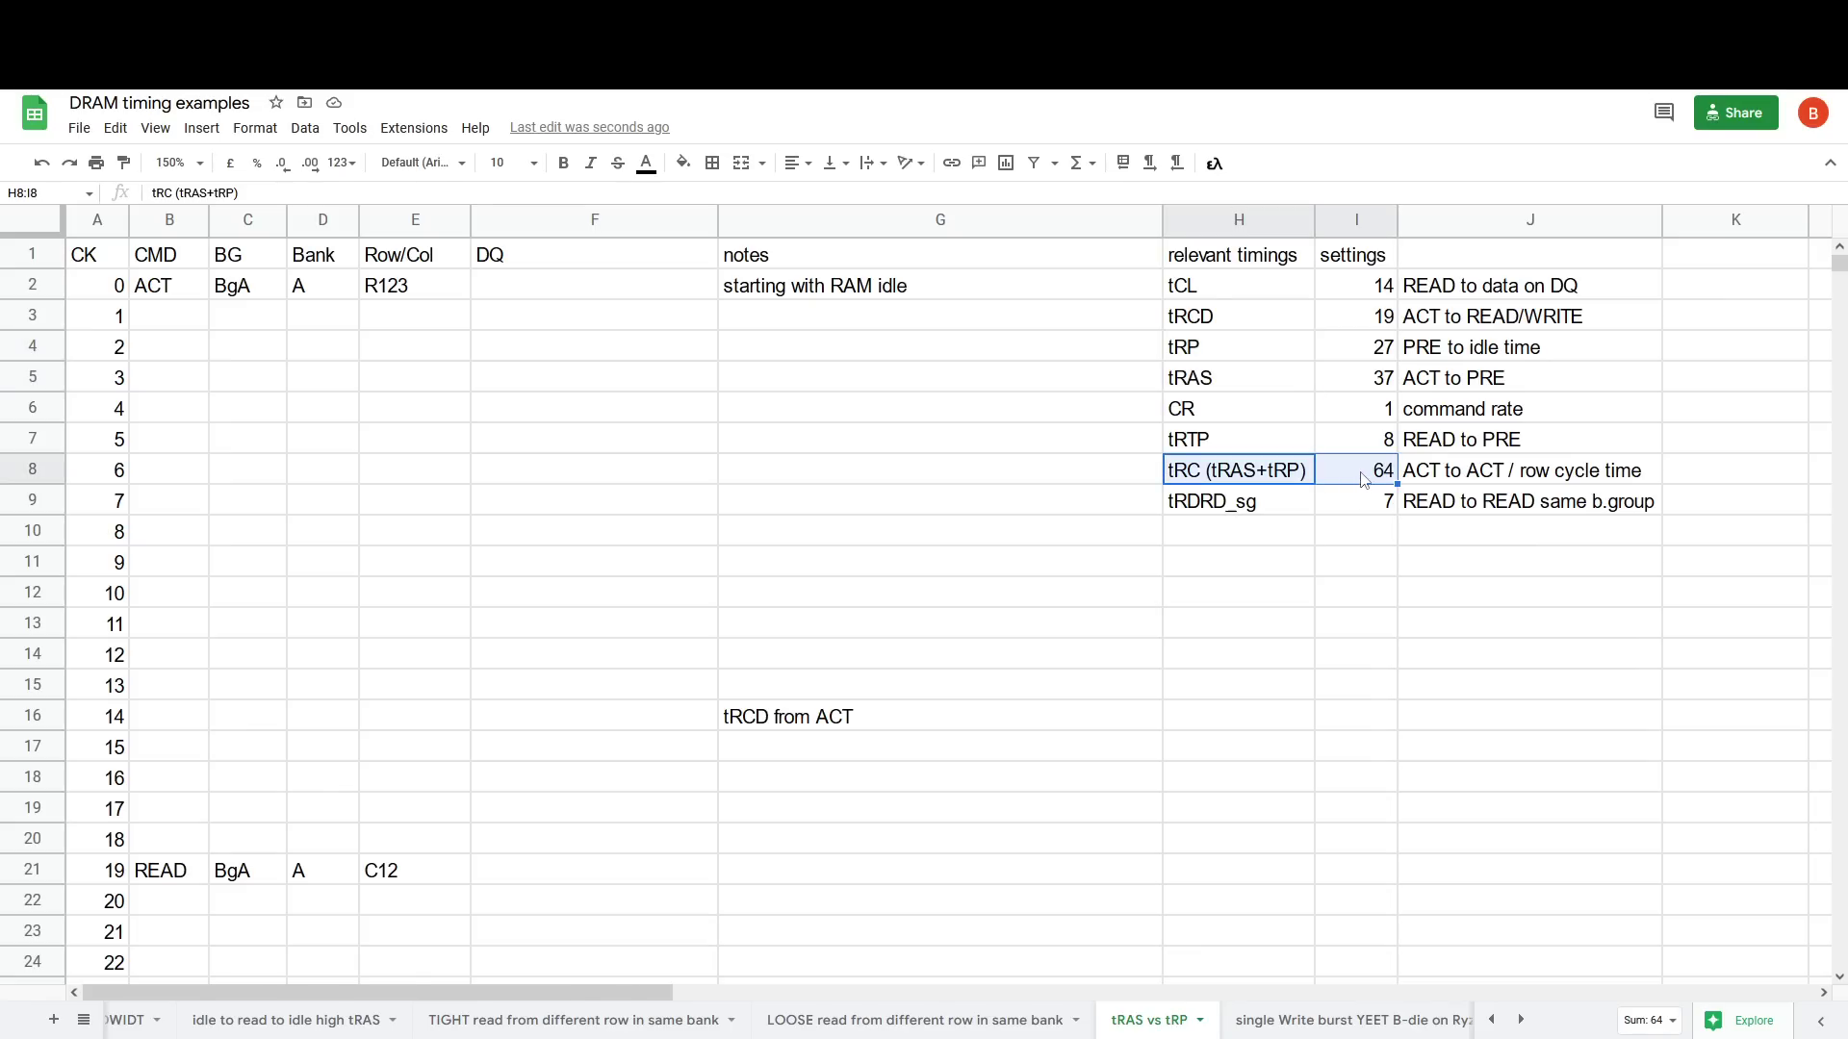
{"action": "left_click", "coordinate": [1370, 388]}
{"action": "double_click", "coordinate": [1372, 348]}
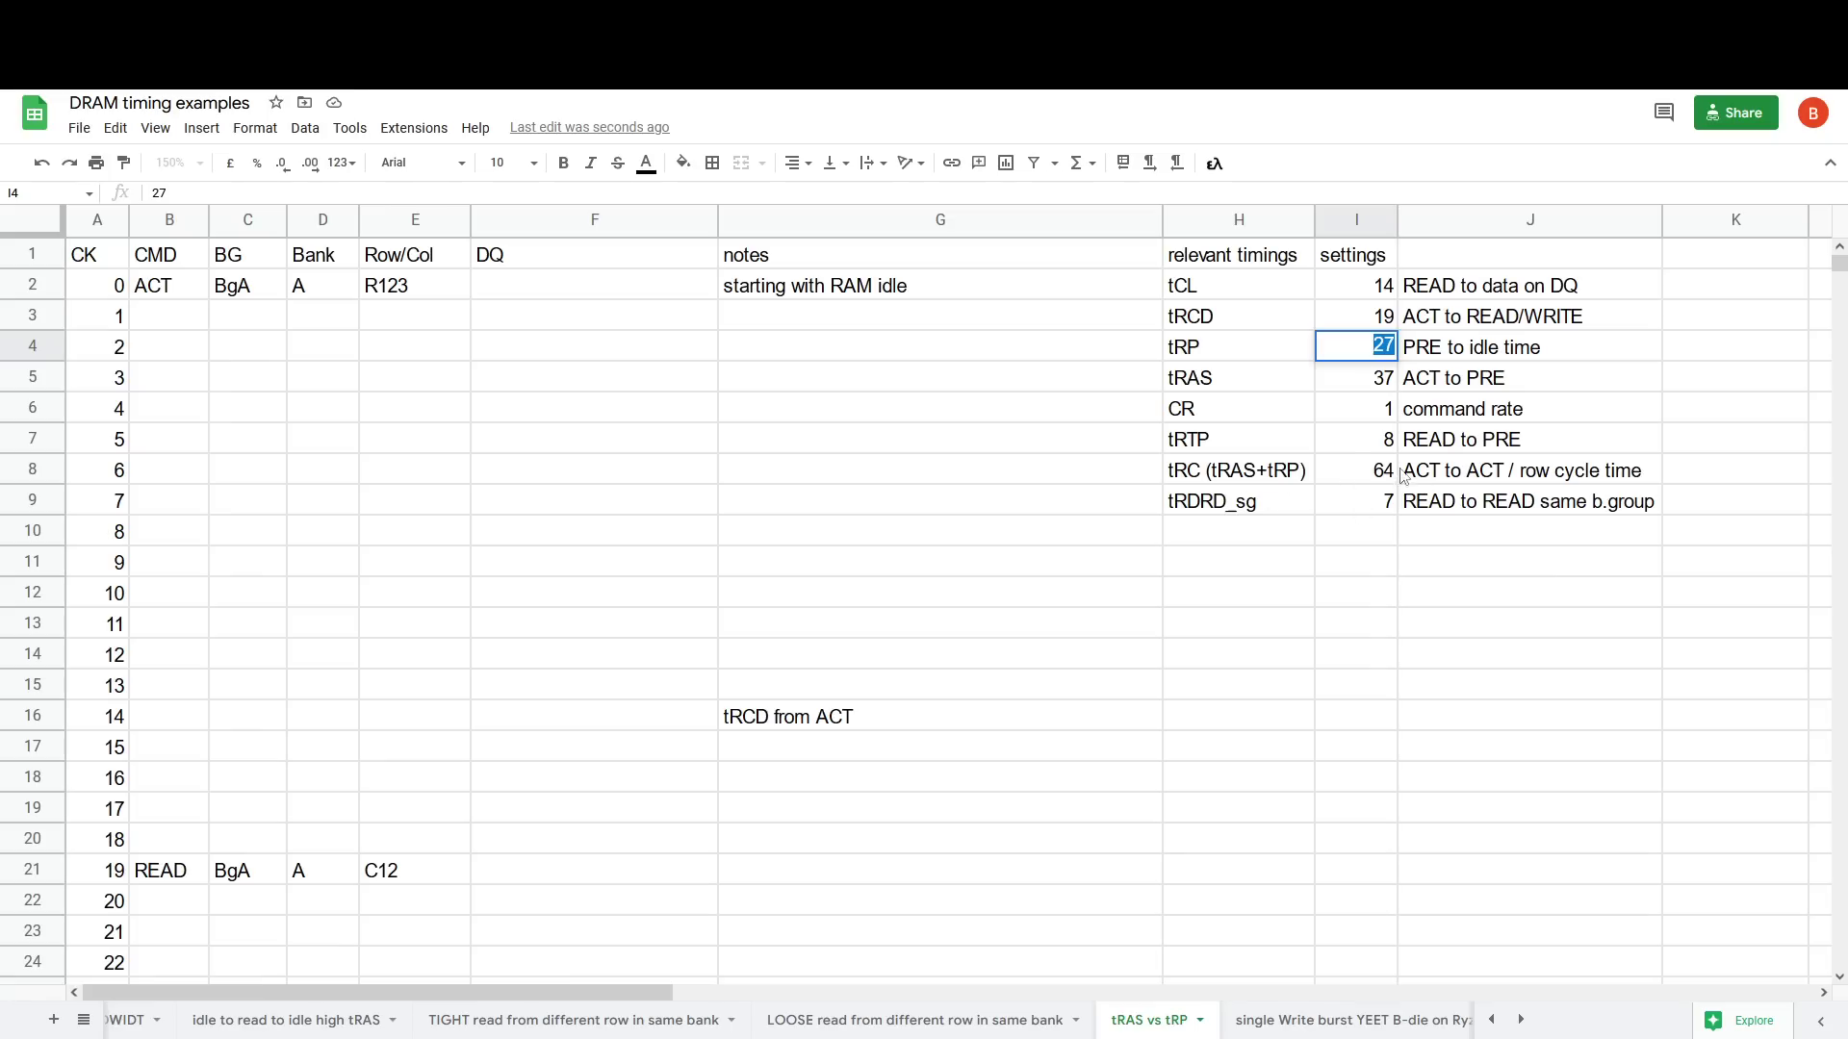
{"action": "left_click", "coordinate": [1378, 473]}
Step: Restore tRP to 16 and tRAS to 48 in the timing settings
{"action": "left_click", "coordinate": [1346, 356]}
{"action": "type", "text": "16"}
{"action": "left_click", "coordinate": [1359, 381]}
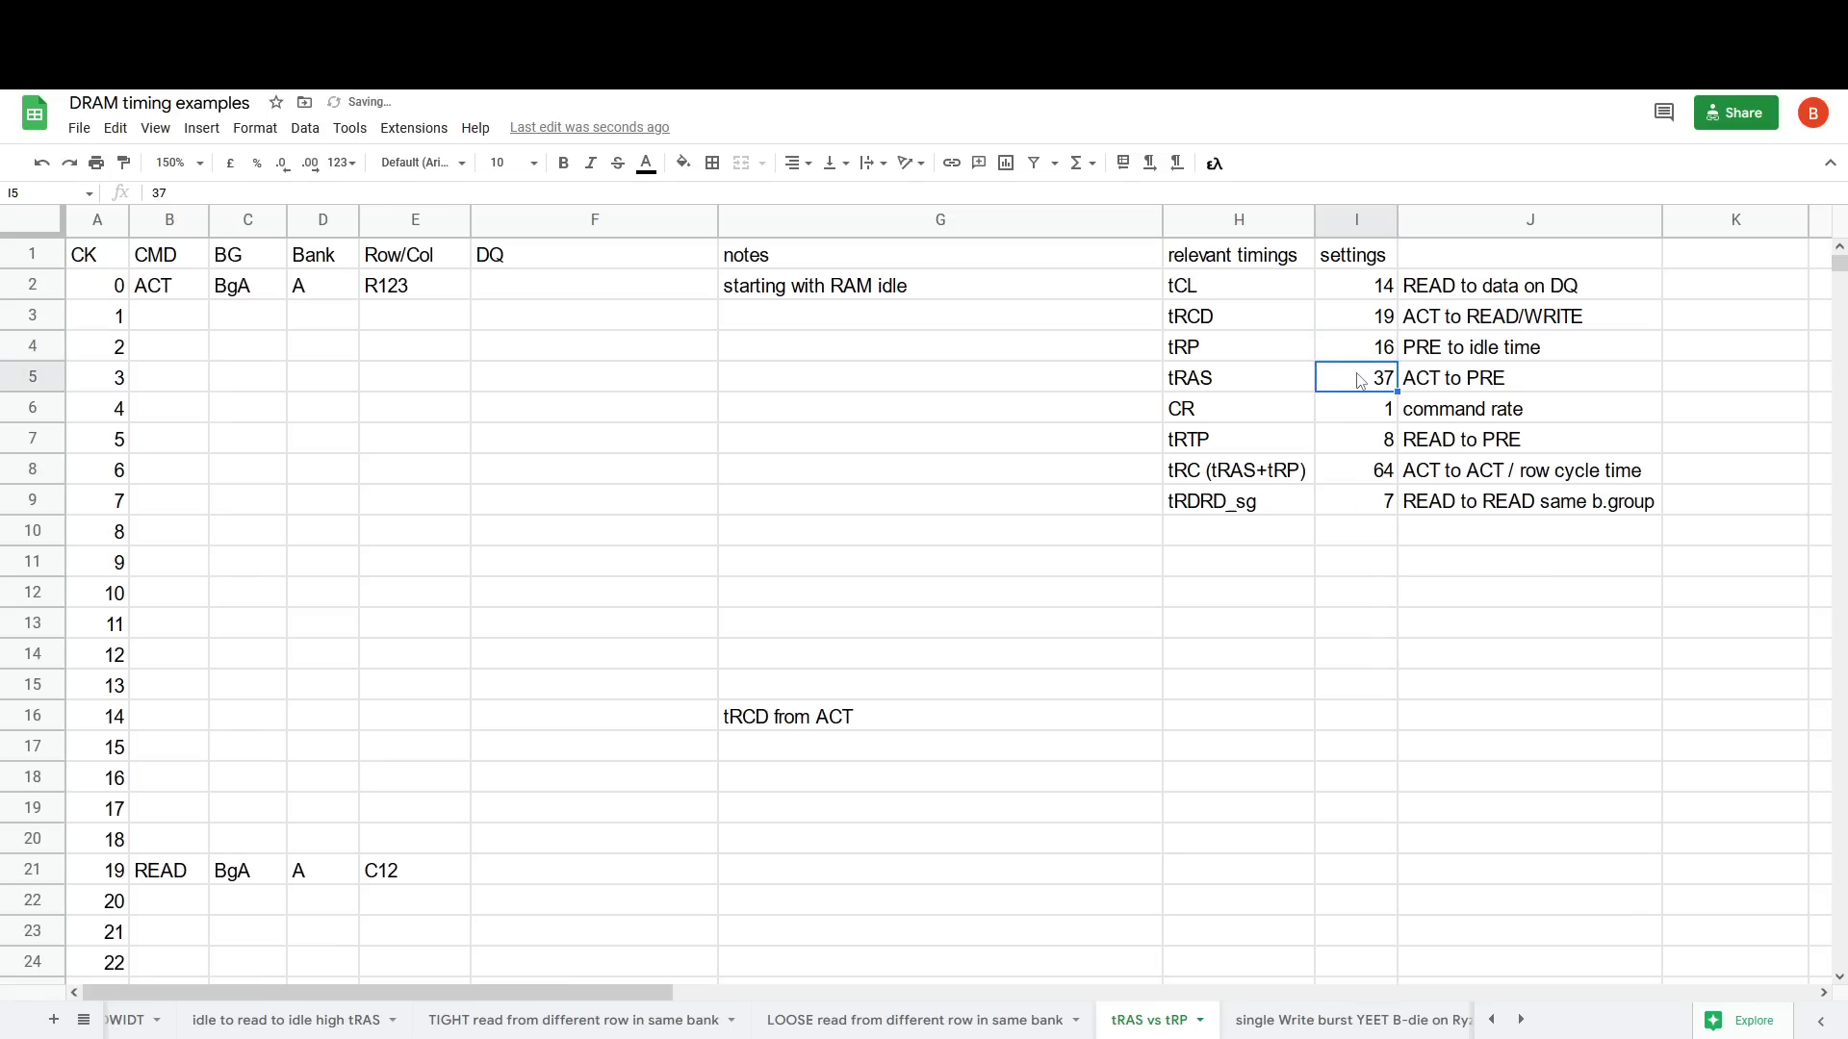
{"action": "type", "text": "48"}
{"action": "key", "text": "Up"}
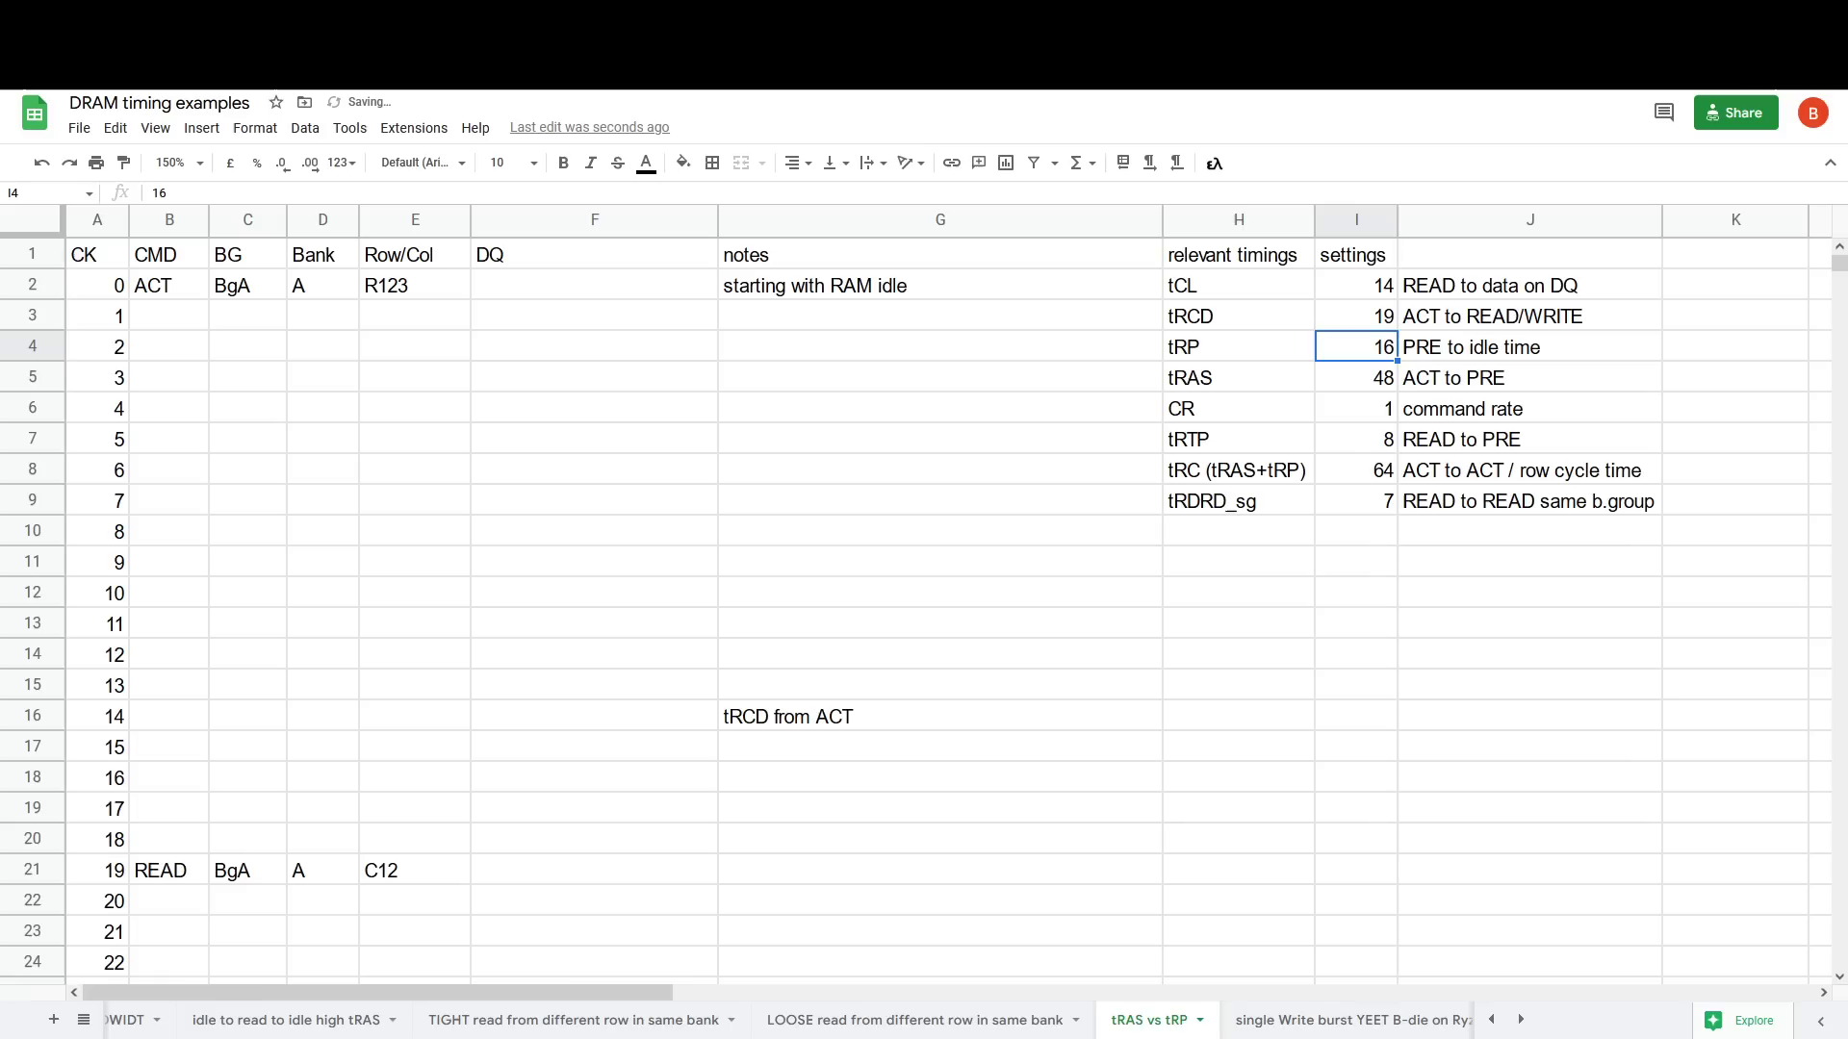
{"action": "key", "text": "Down"}
Step: Try a tRP of 24 with a tRAS of 40 in the timing settings
{"action": "left_click", "coordinate": [1357, 347]}
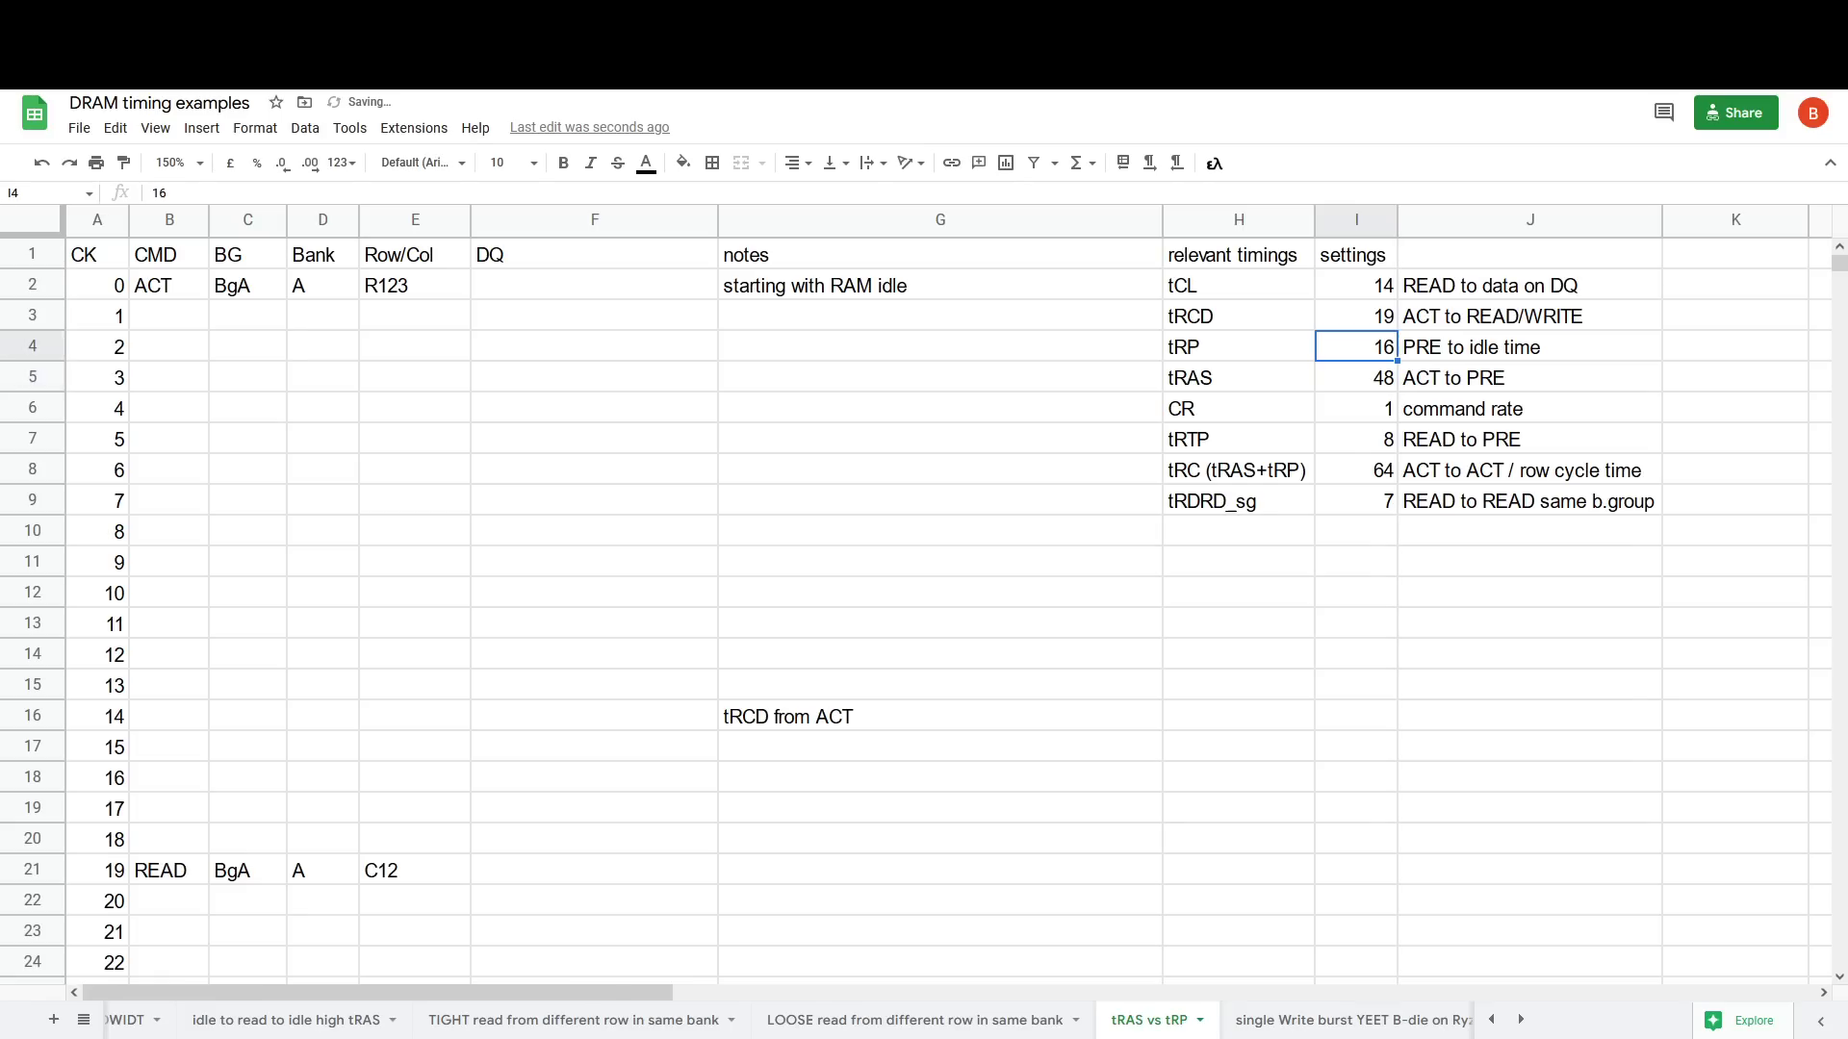
{"action": "type", "text": "24"}
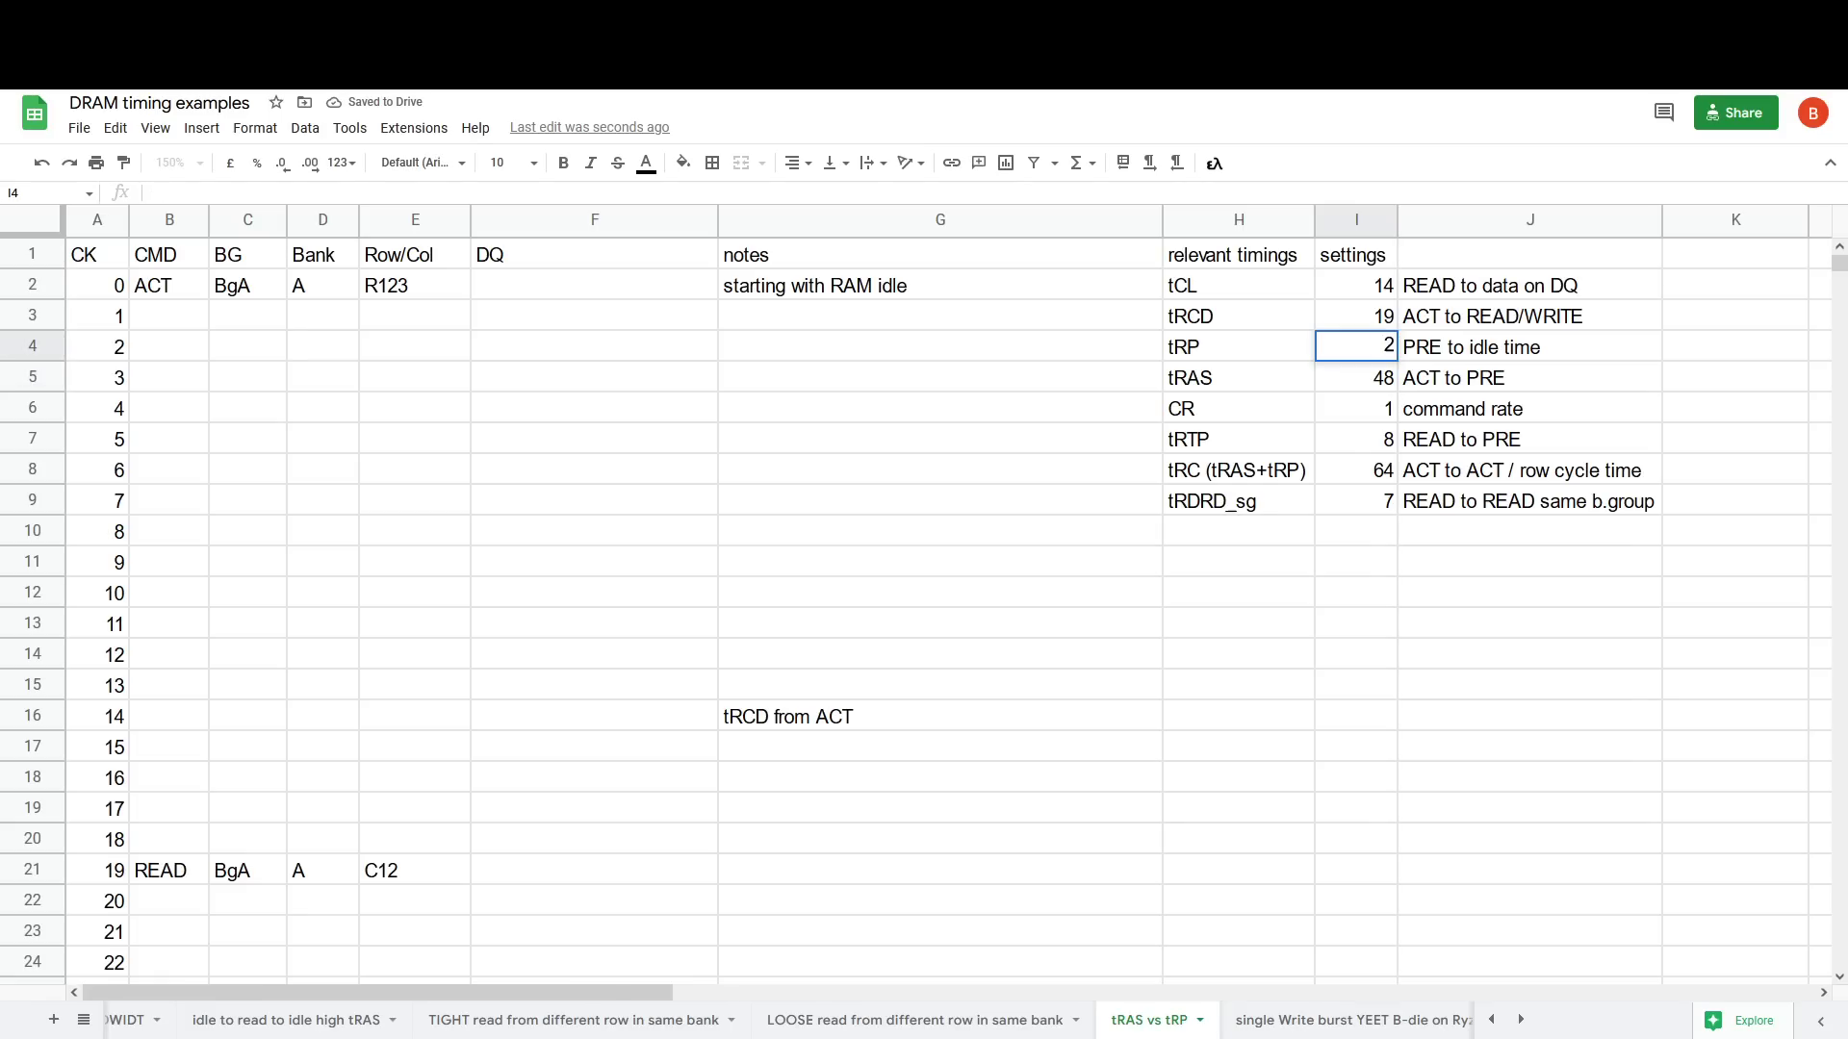
{"action": "key", "text": "Return"}
{"action": "type", "text": "40"}
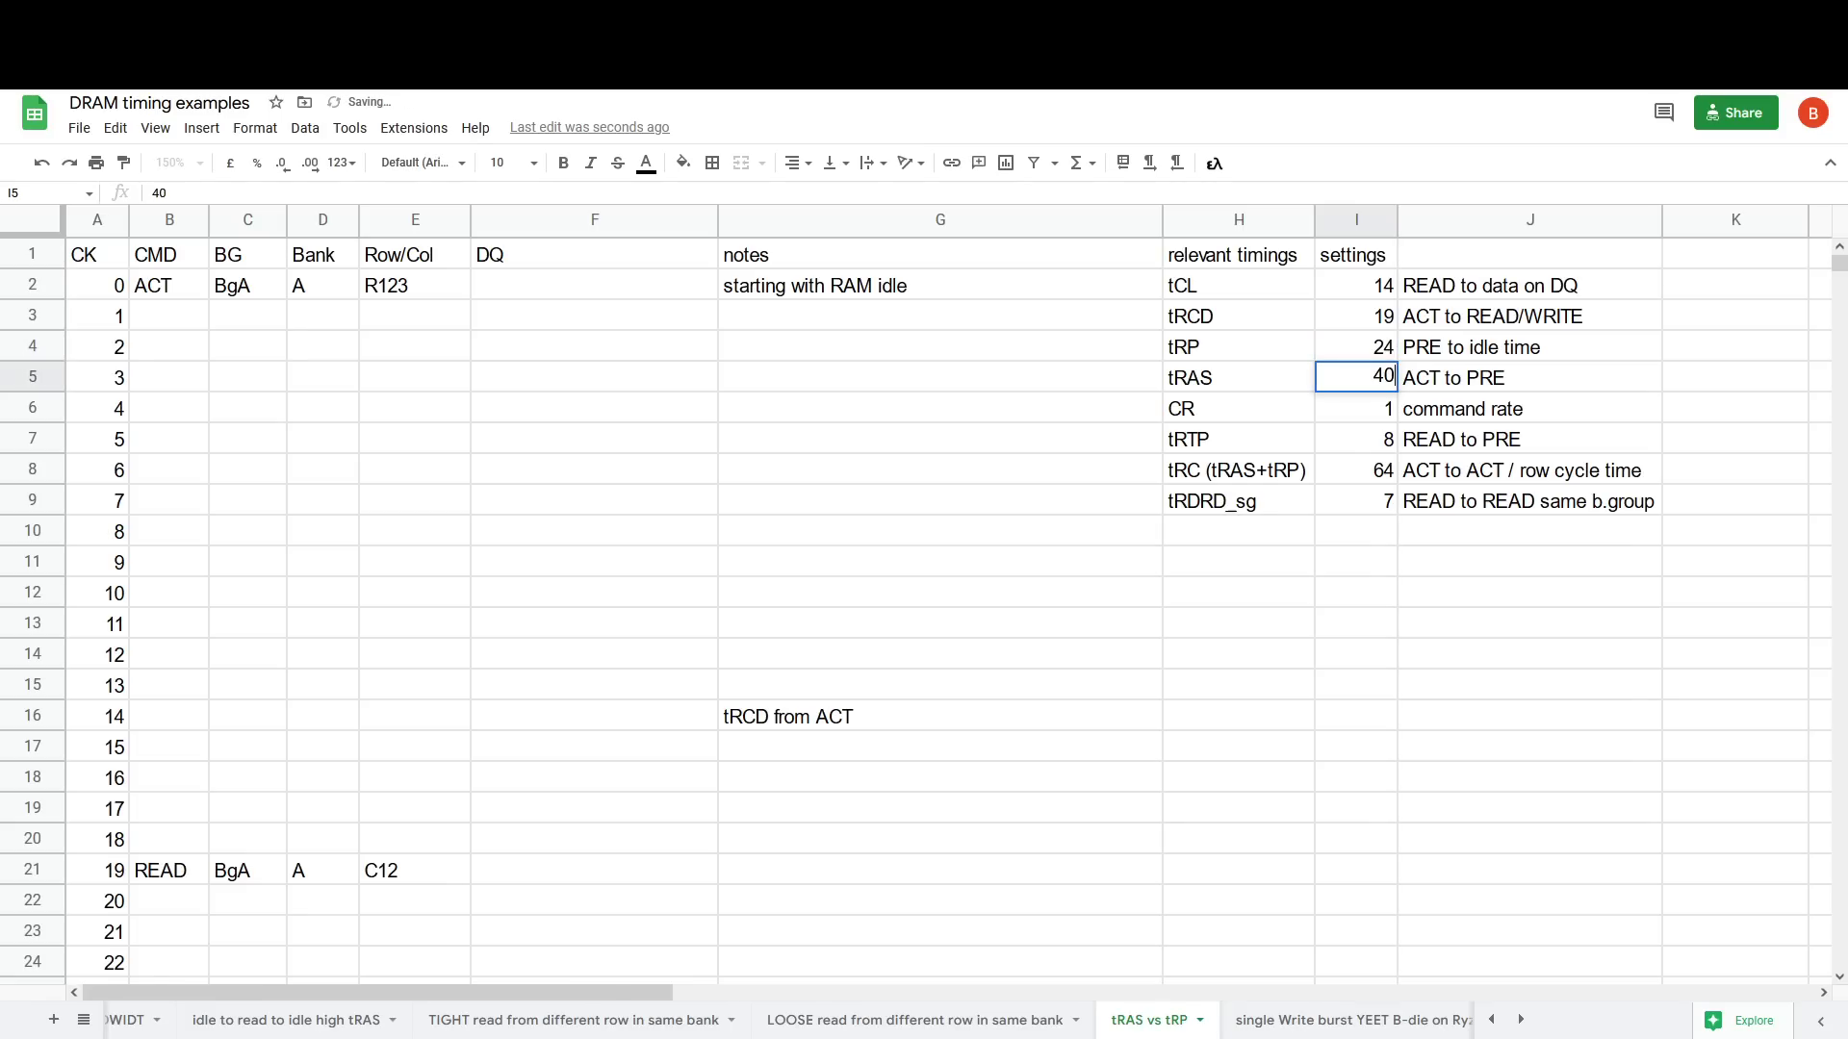
{"action": "left_click", "coordinate": [1504, 470]}
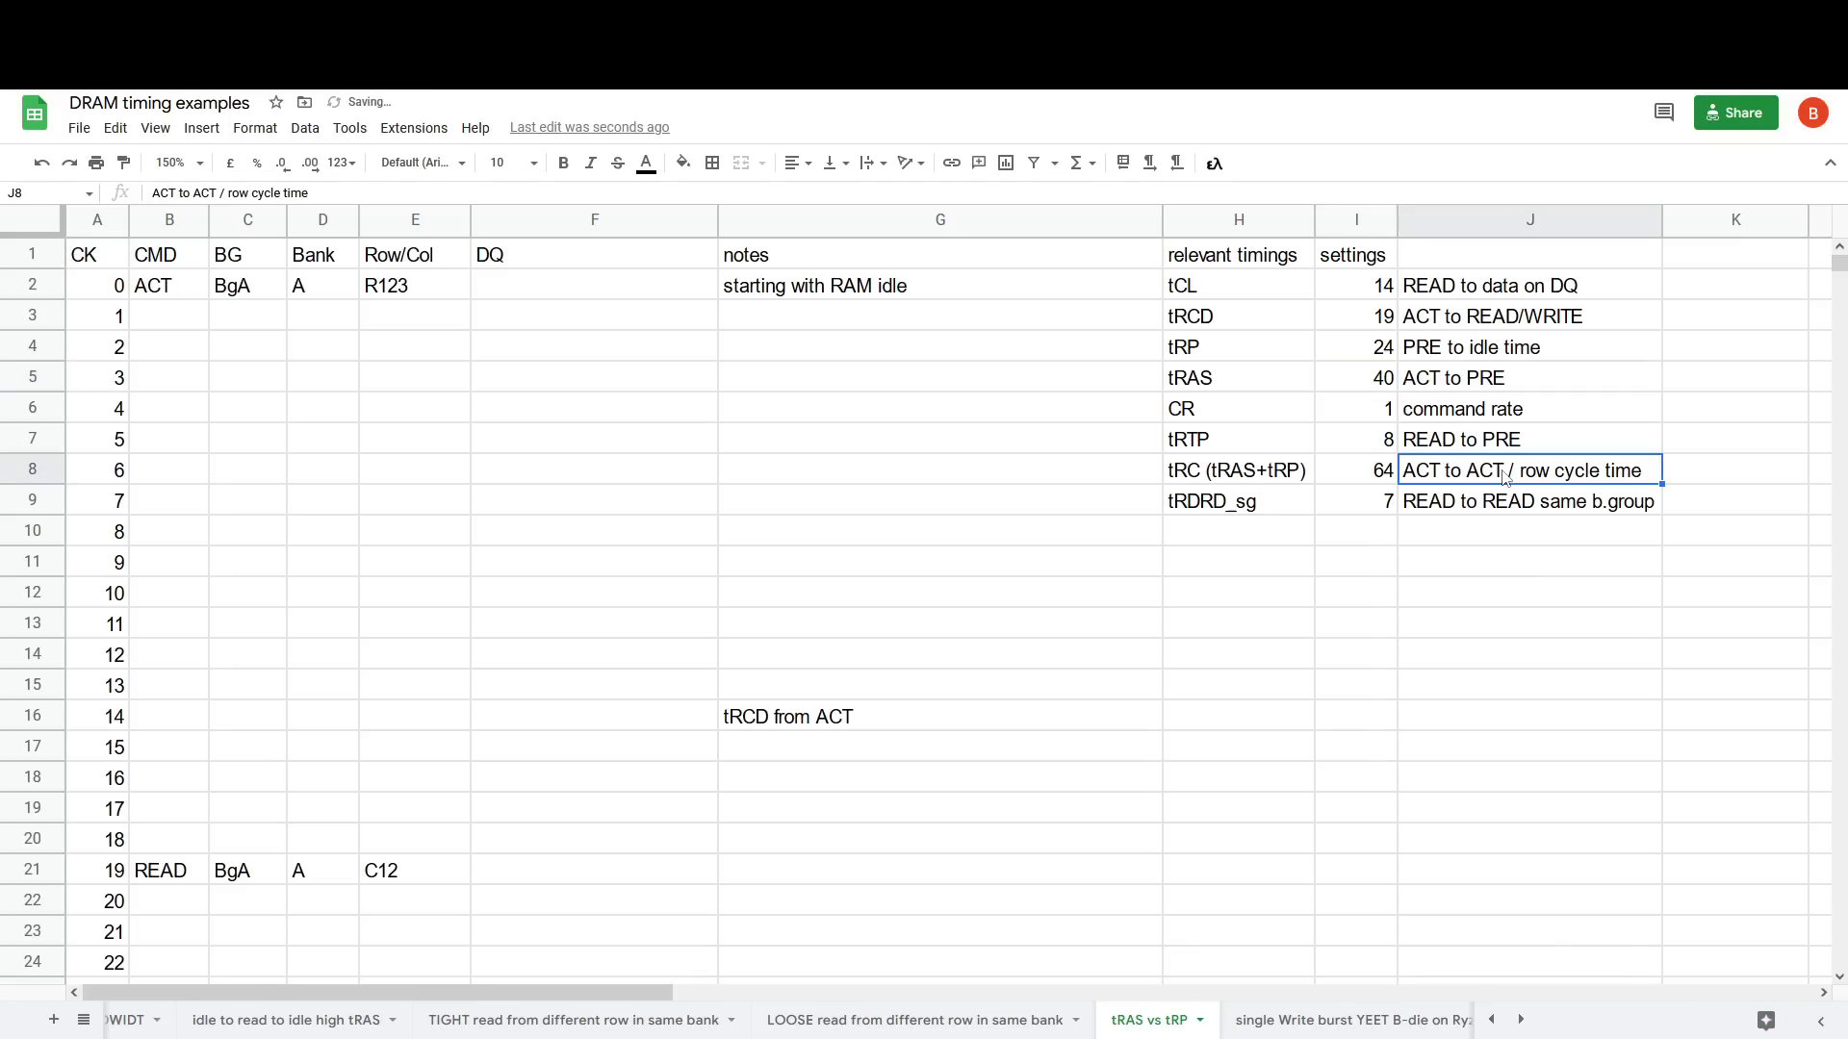
Step: Set tRP back to 16 and tRAS back to 48 in the timing settings
{"action": "left_click", "coordinate": [1363, 357]}
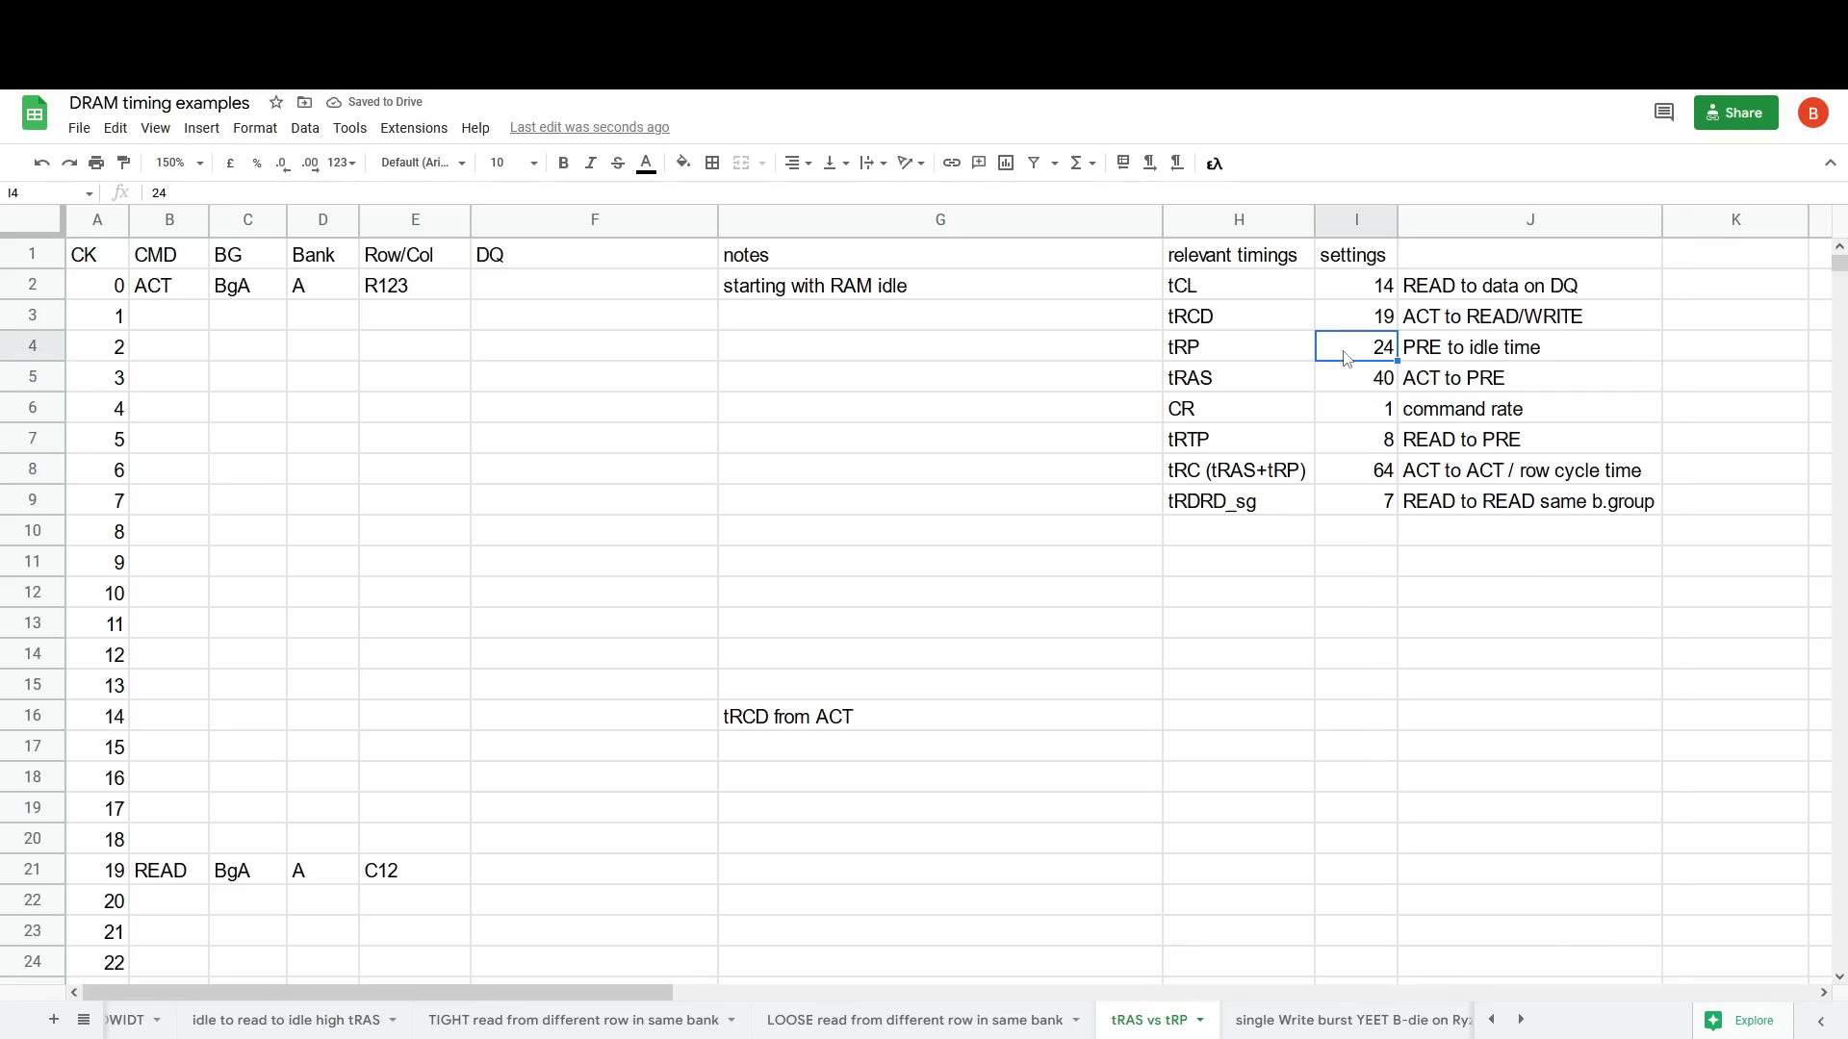
{"action": "type", "text": "16"}
{"action": "key", "text": "Return"}
{"action": "type", "text": "48"}
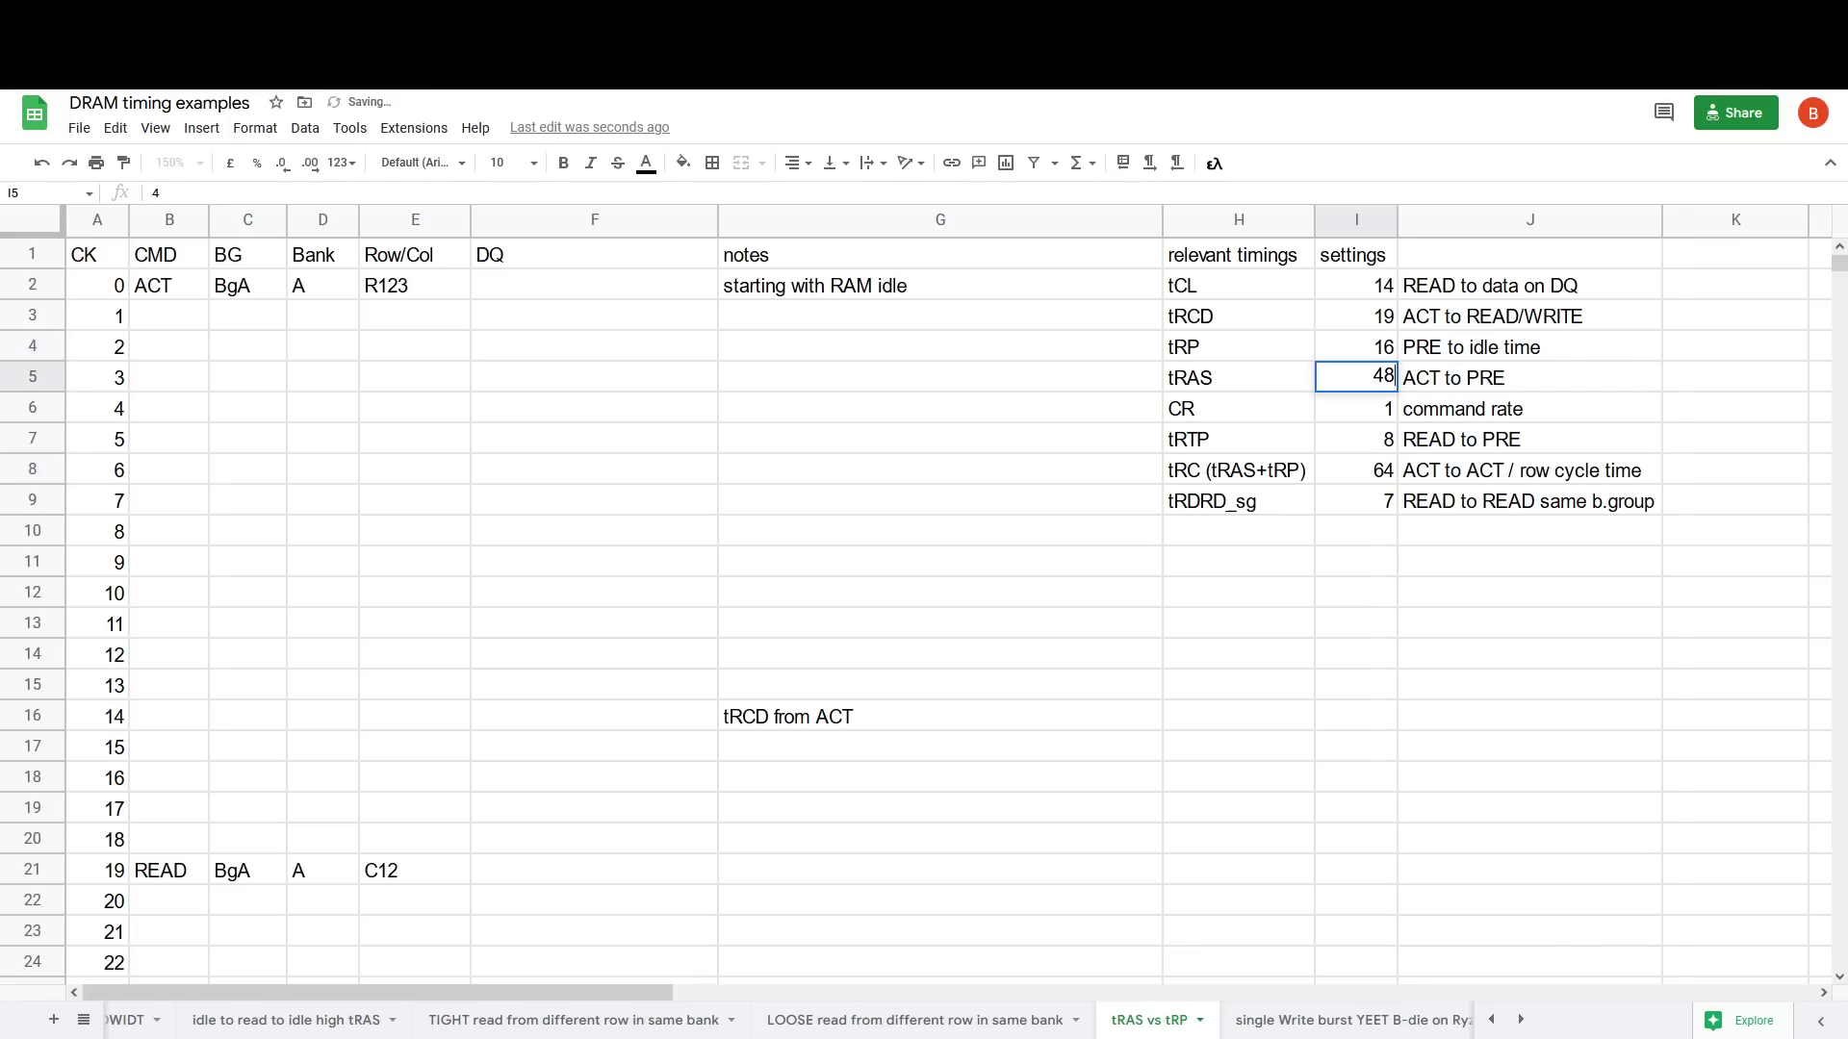
{"action": "key", "text": "Tab"}
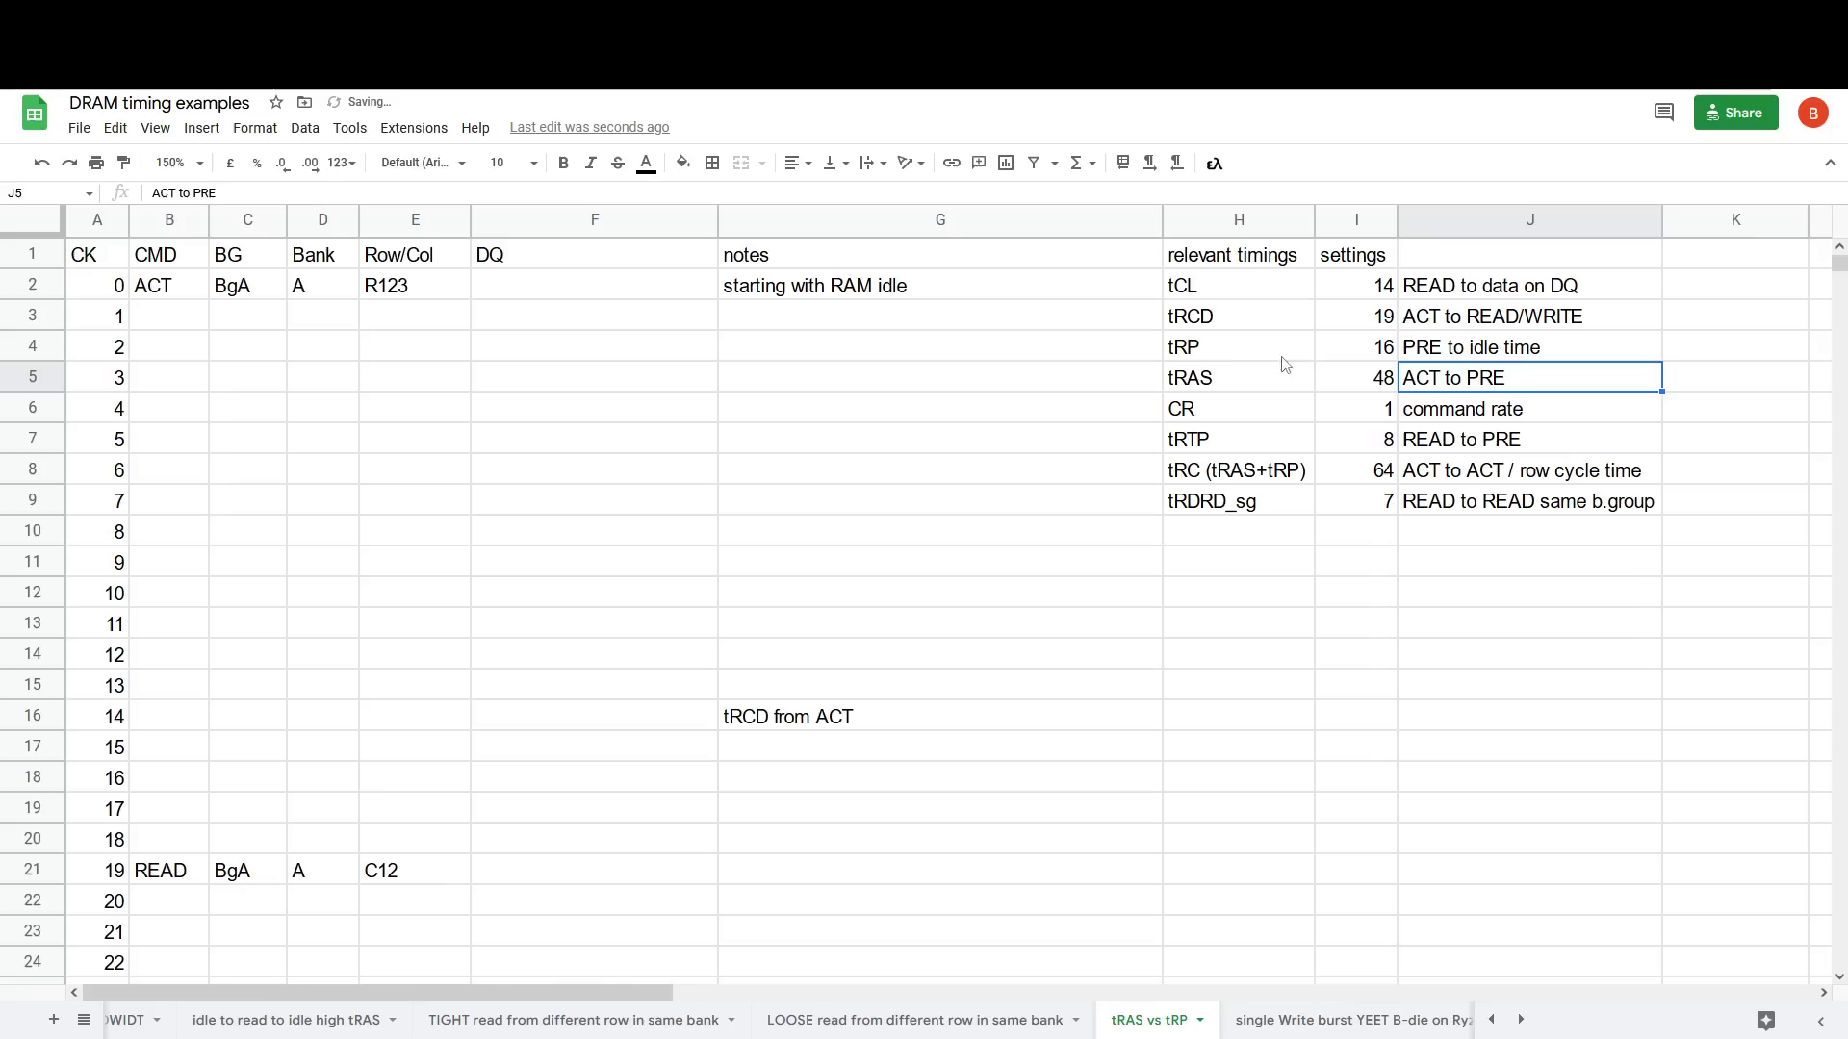
Step: Compare the tRP and tRCD timings and their settings
{"action": "left_click", "coordinate": [1285, 359]}
{"action": "mouse_move", "coordinate": [1329, 360]}
{"action": "left_mouse_down"}
{"action": "mouse_move", "coordinate": [1345, 377]}
{"action": "mouse_move", "coordinate": [1309, 358]}
{"action": "mouse_move", "coordinate": [1357, 360]}
{"action": "left_mouse_up"}
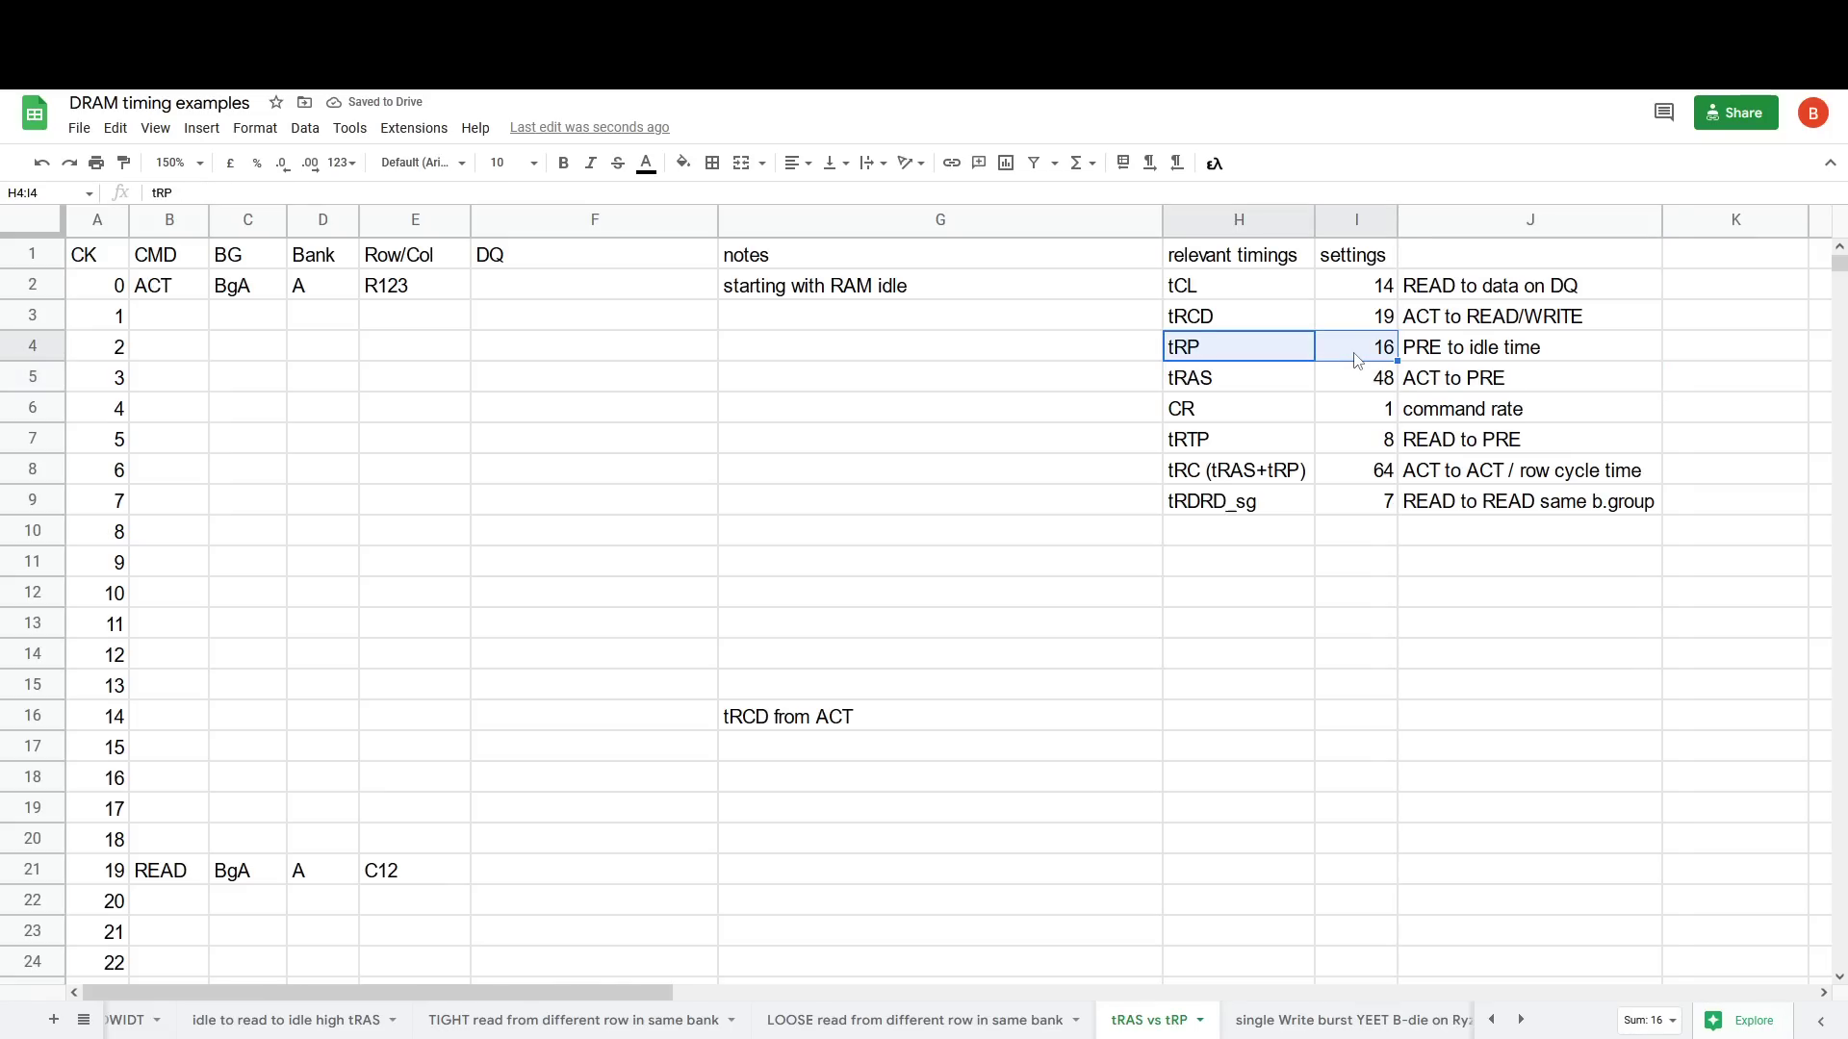
{"action": "left_click", "coordinate": [1355, 358]}
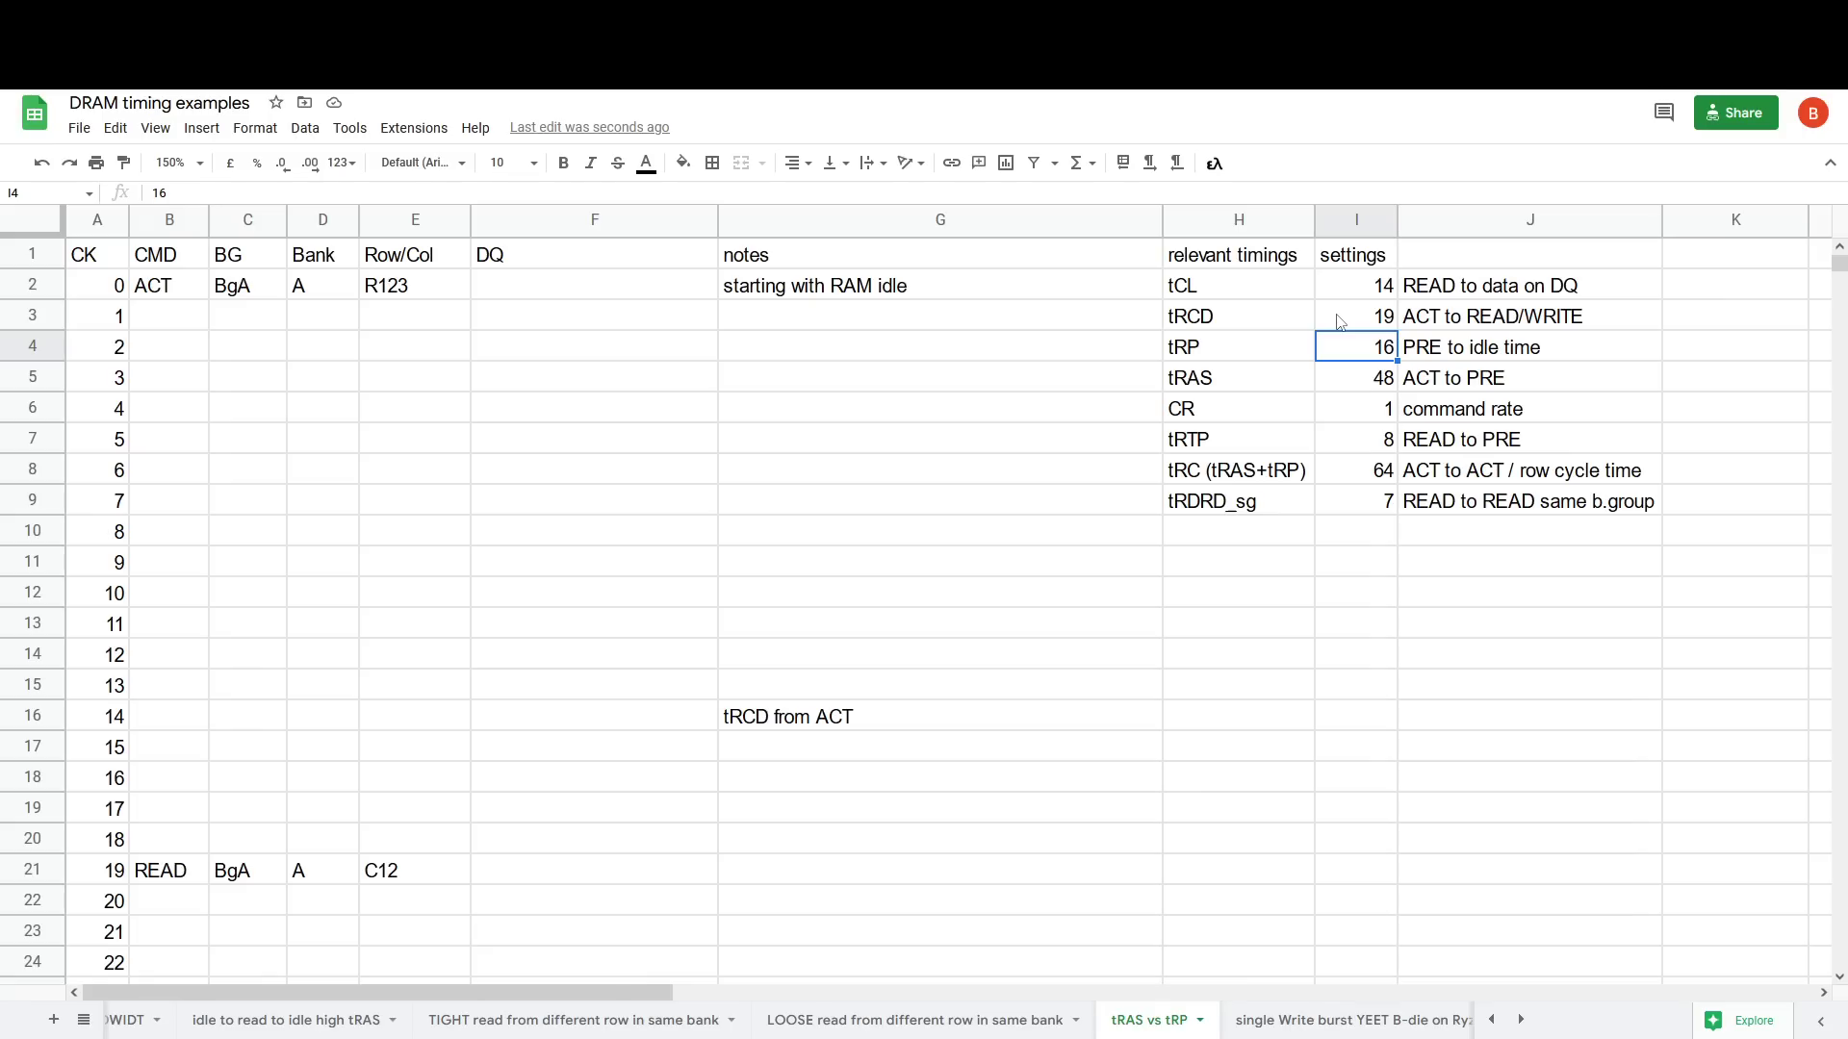
{"action": "left_click", "coordinate": [1295, 314]}
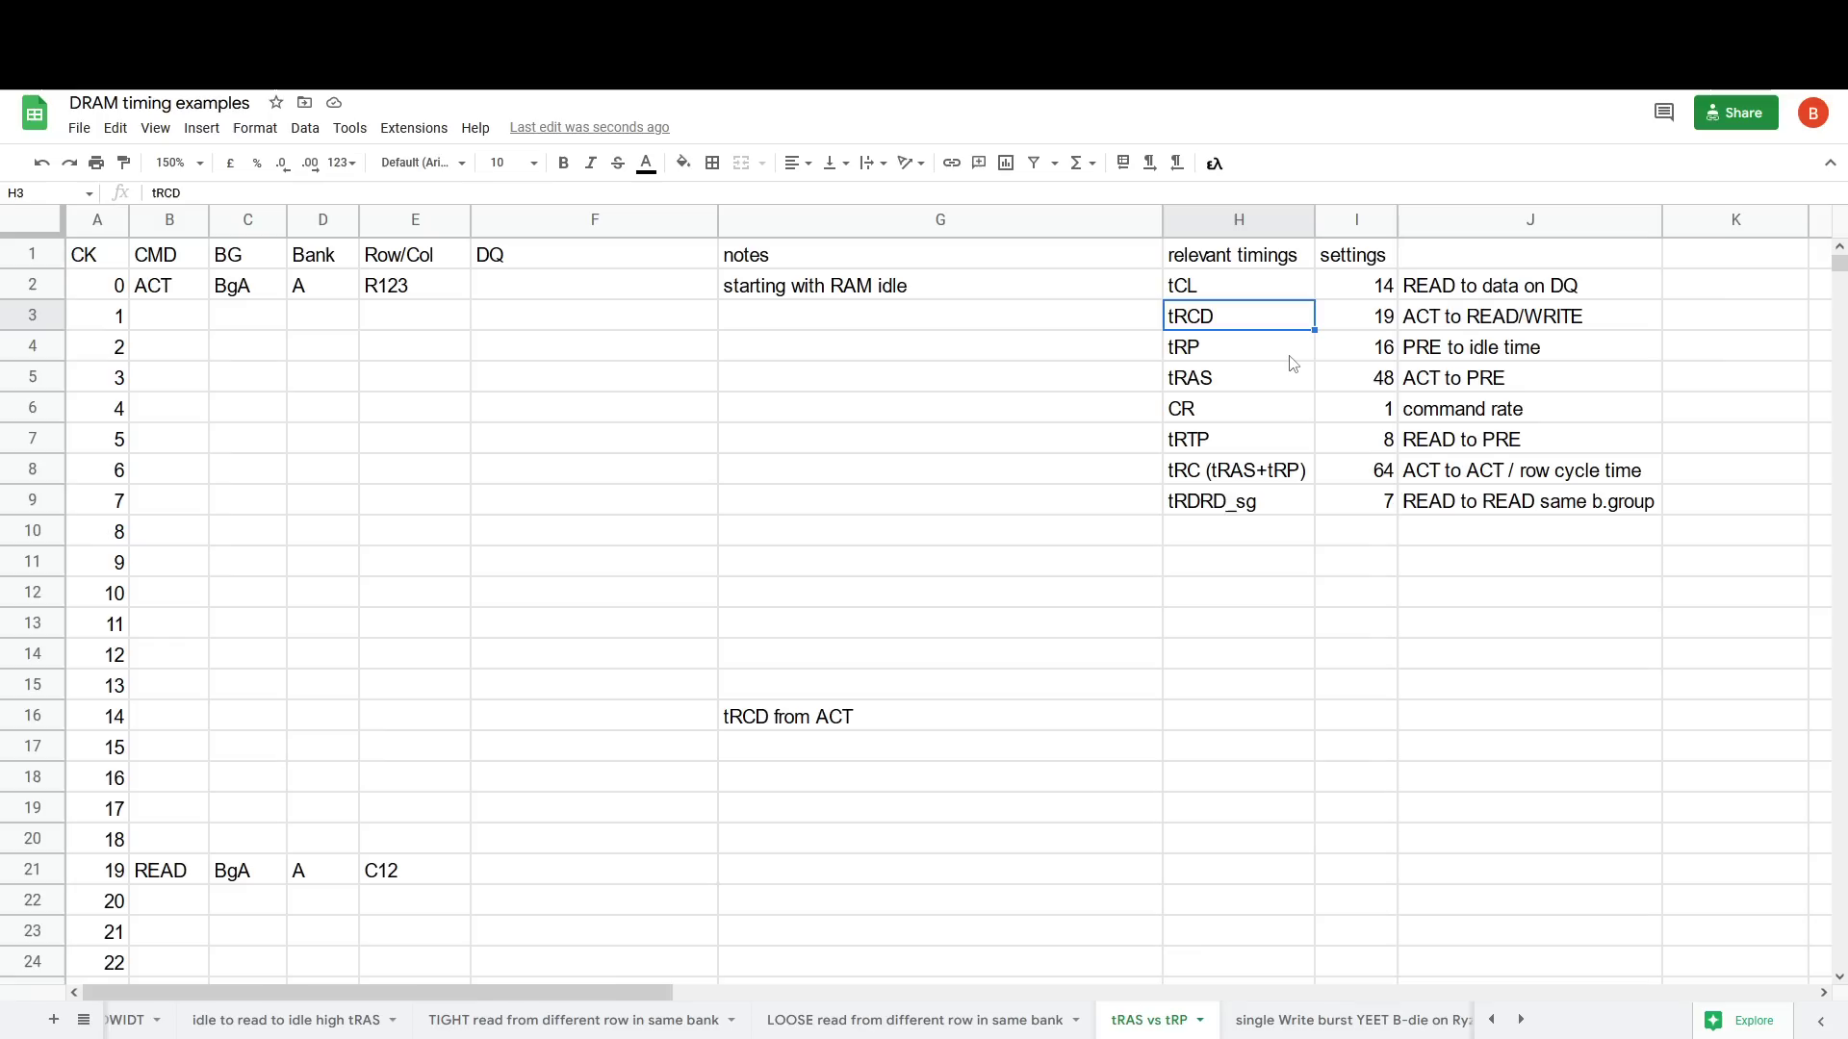
{"action": "key", "text": "Right"}
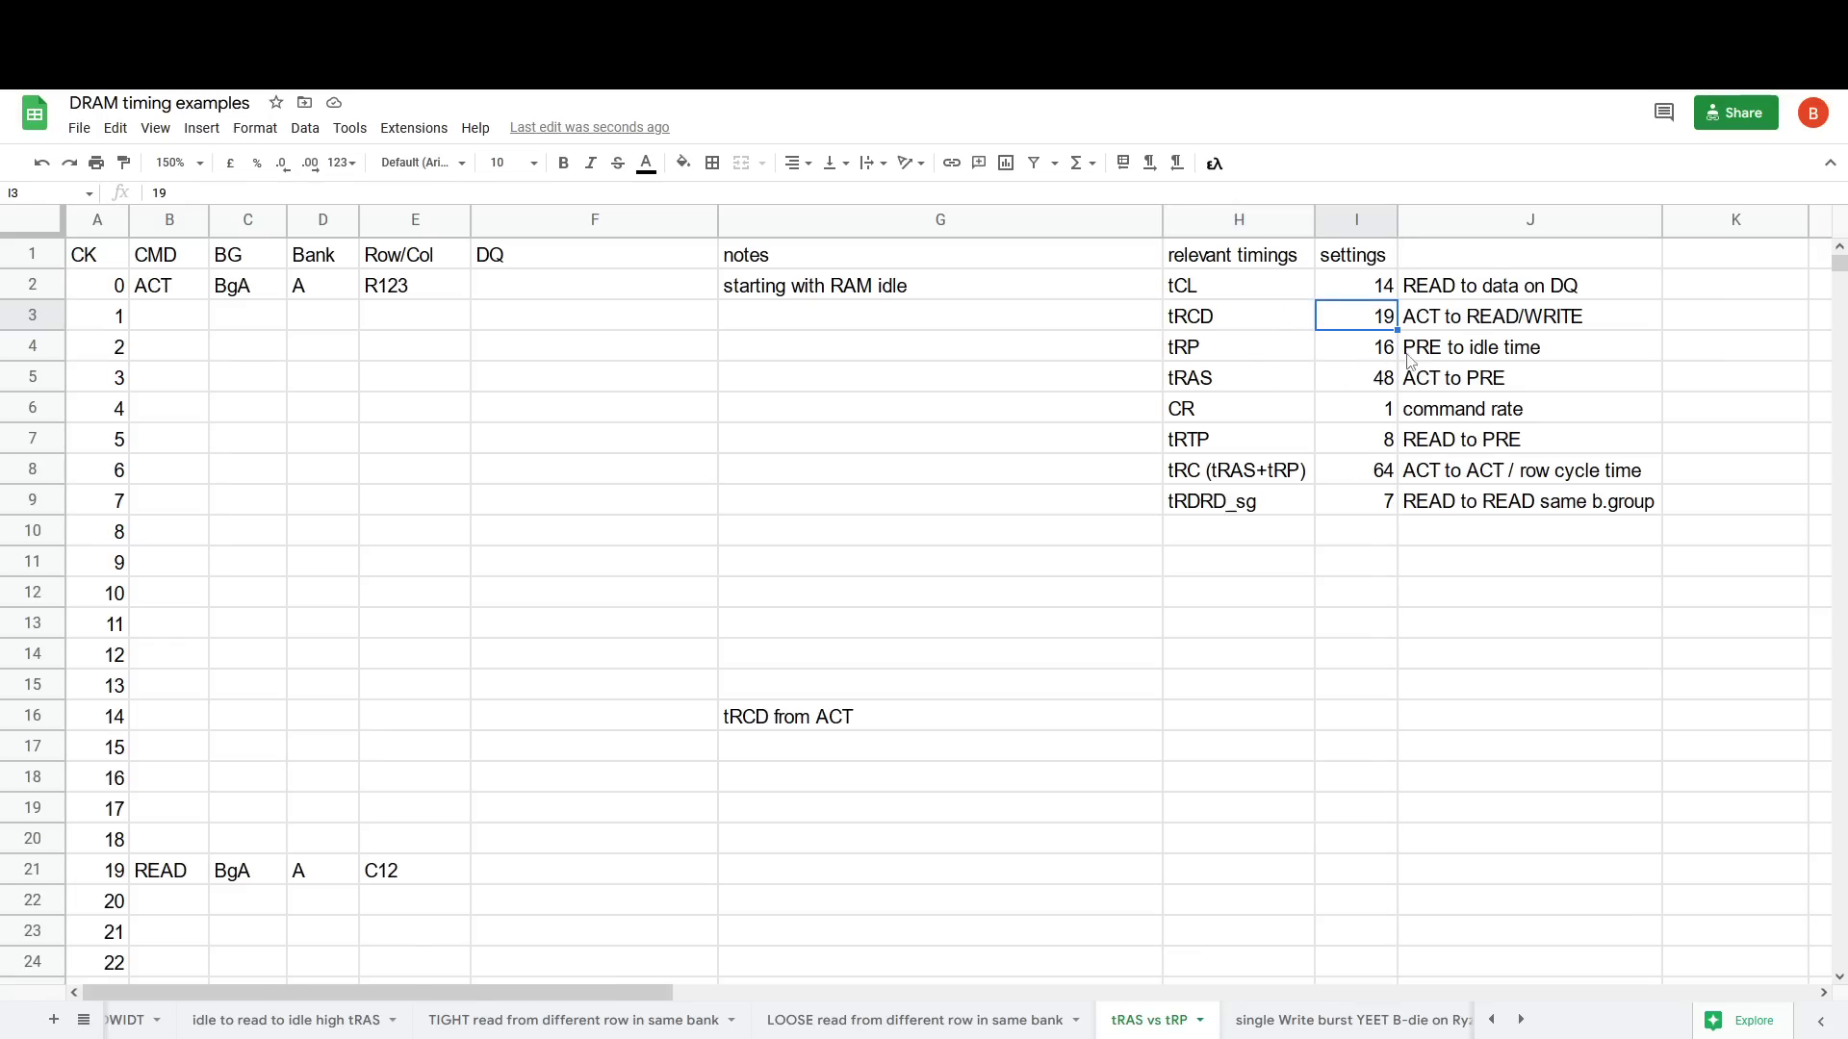
{"action": "left_click_drag", "start_coordinate": [1395, 321], "coordinate": [1394, 363]}
{"action": "left_click", "coordinate": [1382, 319]}
{"action": "key", "text": "Left"}
{"action": "key", "text": "Right"}
{"action": "key", "text": "Down"}
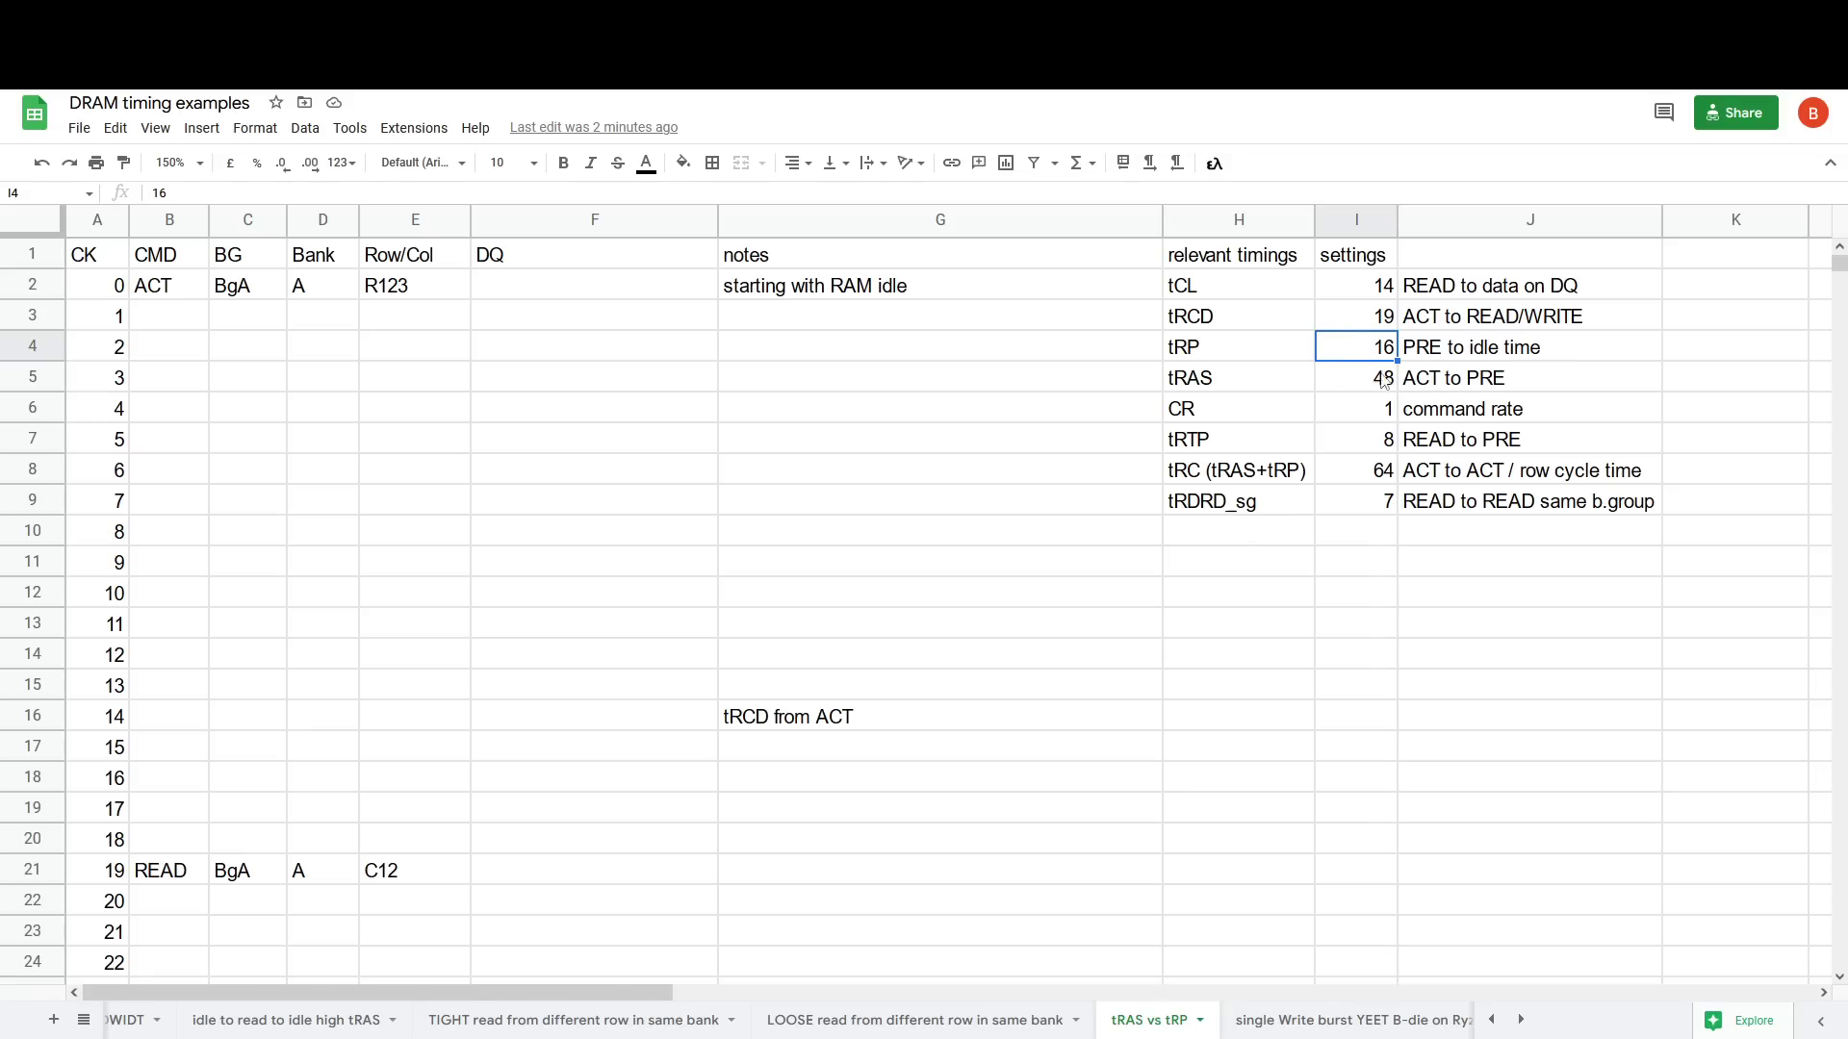
{"action": "left_click_drag", "start_coordinate": [1260, 346], "coordinate": [1251, 323]}
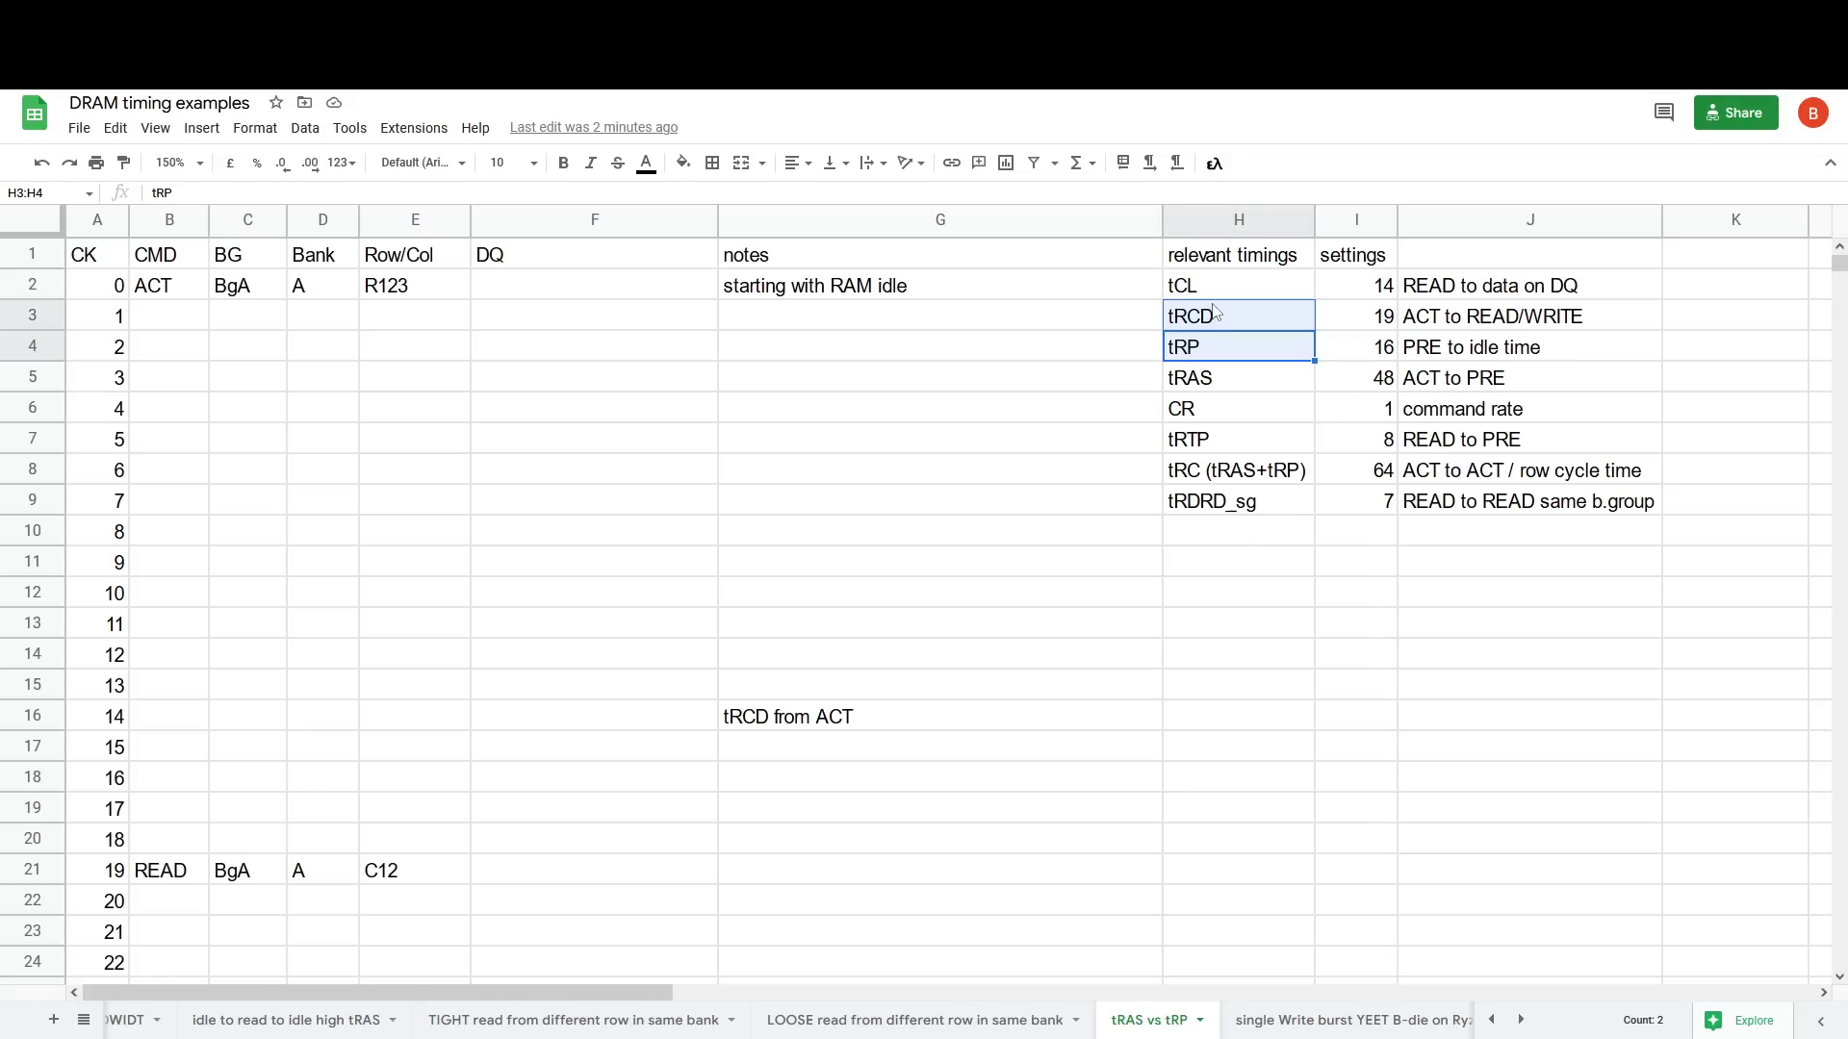
{"action": "left_click", "coordinate": [1270, 322]}
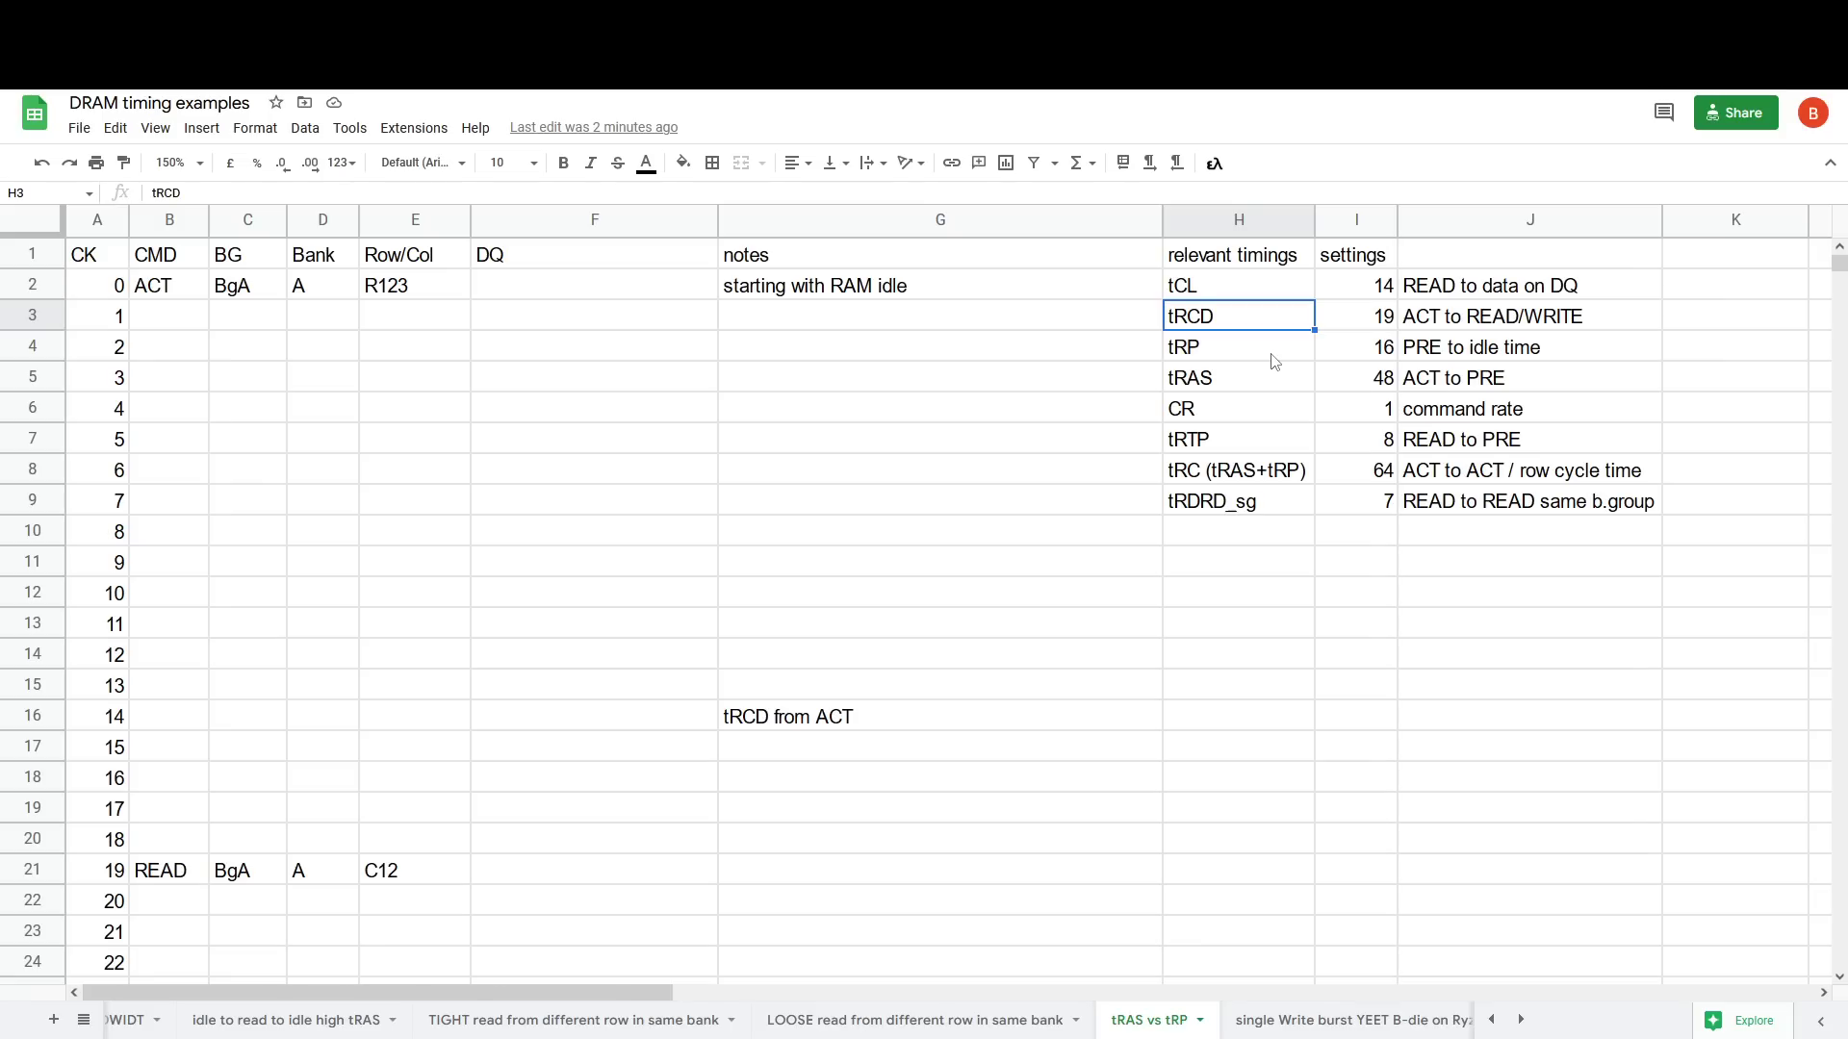
{"action": "scroll", "coordinate": [1193, 510], "scroll_direction": "down", "scroll_amount": 2}
{"action": "scroll", "coordinate": [632, 540], "scroll_direction": "up", "scroll_amount": 2}
Step: Highlight the command cells from ACT at clock 0 through READ at clock 19
{"action": "left_click", "coordinate": [186, 301]}
{"action": "key", "text": "shift+Down"}
{"action": "key", "text": "shift+Down"}
{"action": "key", "text": "shift+Down"}
{"action": "key", "text": "shift+Down"}
{"action": "key", "text": "shift+Down"}
{"action": "key", "text": "shift+Down"}
{"action": "key", "text": "shift+Down"}
{"action": "key", "text": "shift+Down"}
{"action": "key", "text": "shift+Down"}
{"action": "key", "text": "shift+Down"}
{"action": "key", "text": "shift+Down"}
{"action": "key", "text": "shift+Down"}
{"action": "key", "text": "shift+Down"}
{"action": "key", "text": "shift+Down"}
{"action": "key", "text": "shift+Down"}
{"action": "key", "text": "shift+Down"}
{"action": "key", "text": "shift+Down"}
{"action": "key", "text": "shift+Down"}
{"action": "key", "text": "shift+Down"}
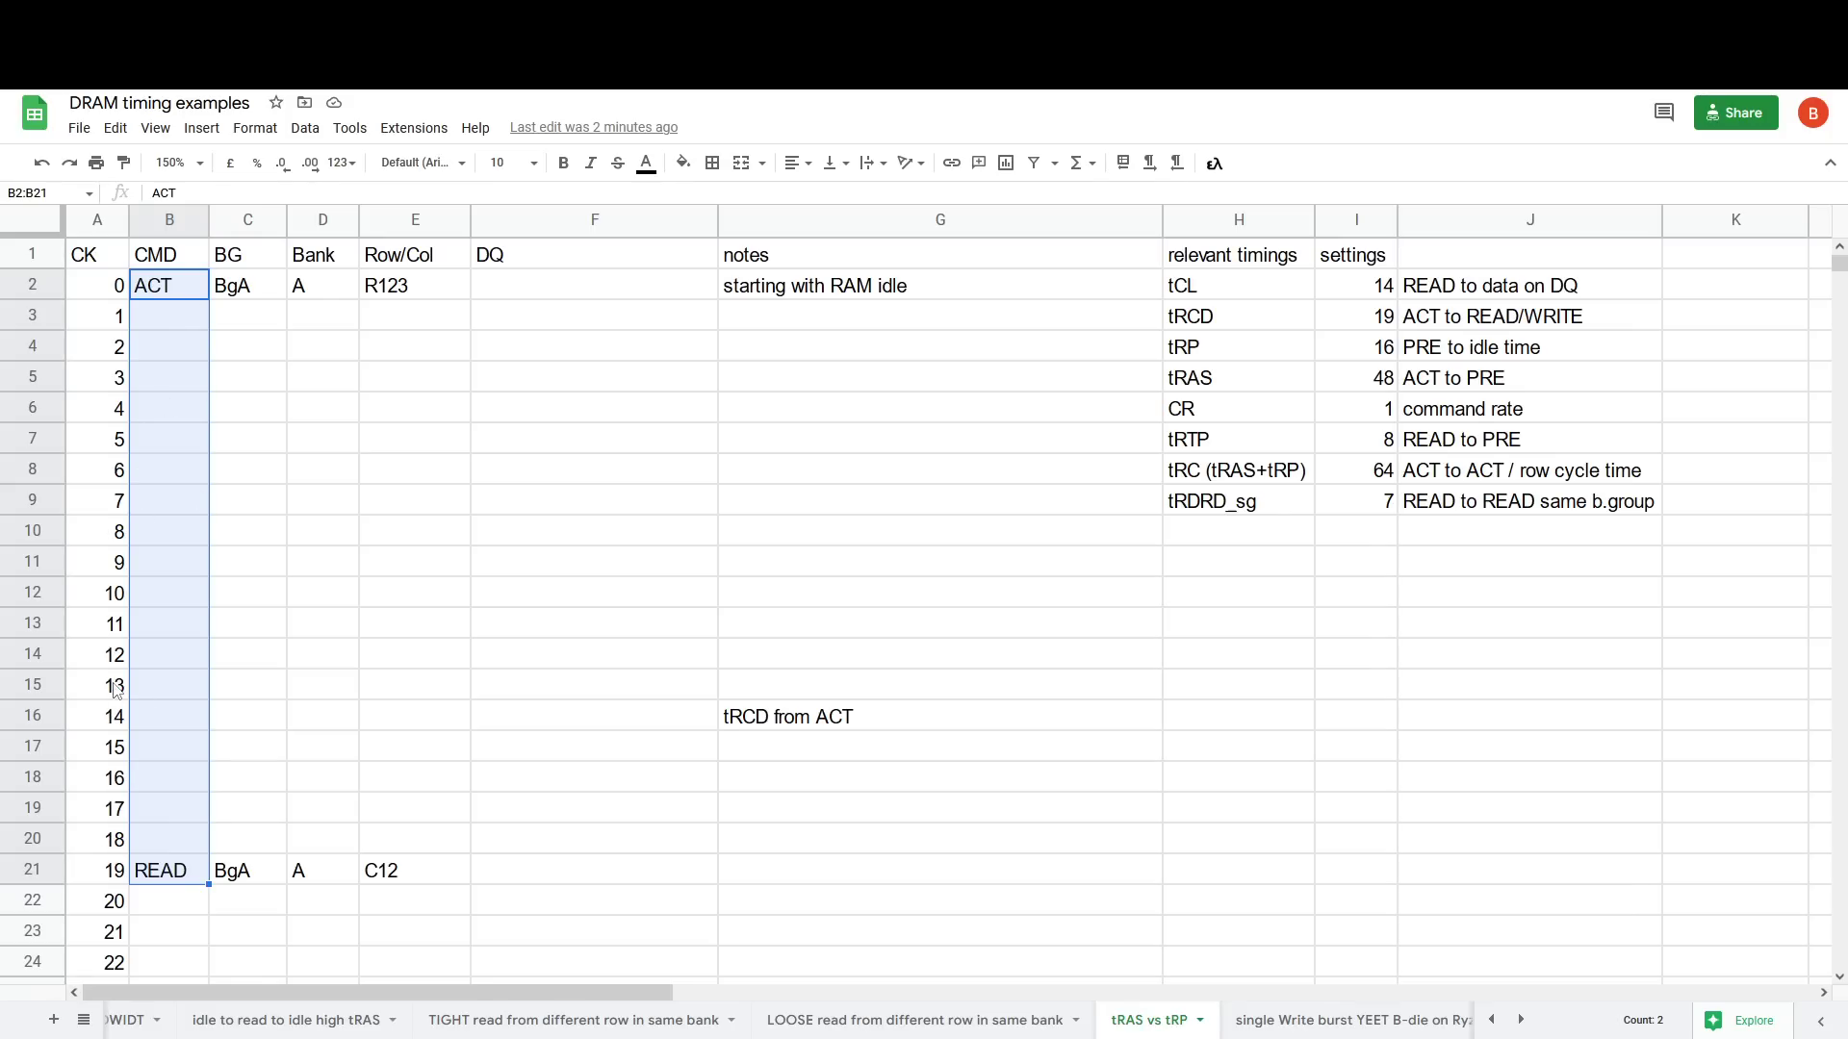
Step: Review the ACT-to-READ span again, along with the ACT command's bank group, bank and row
{"action": "left_click", "coordinate": [189, 420]}
{"action": "left_click", "coordinate": [144, 286]}
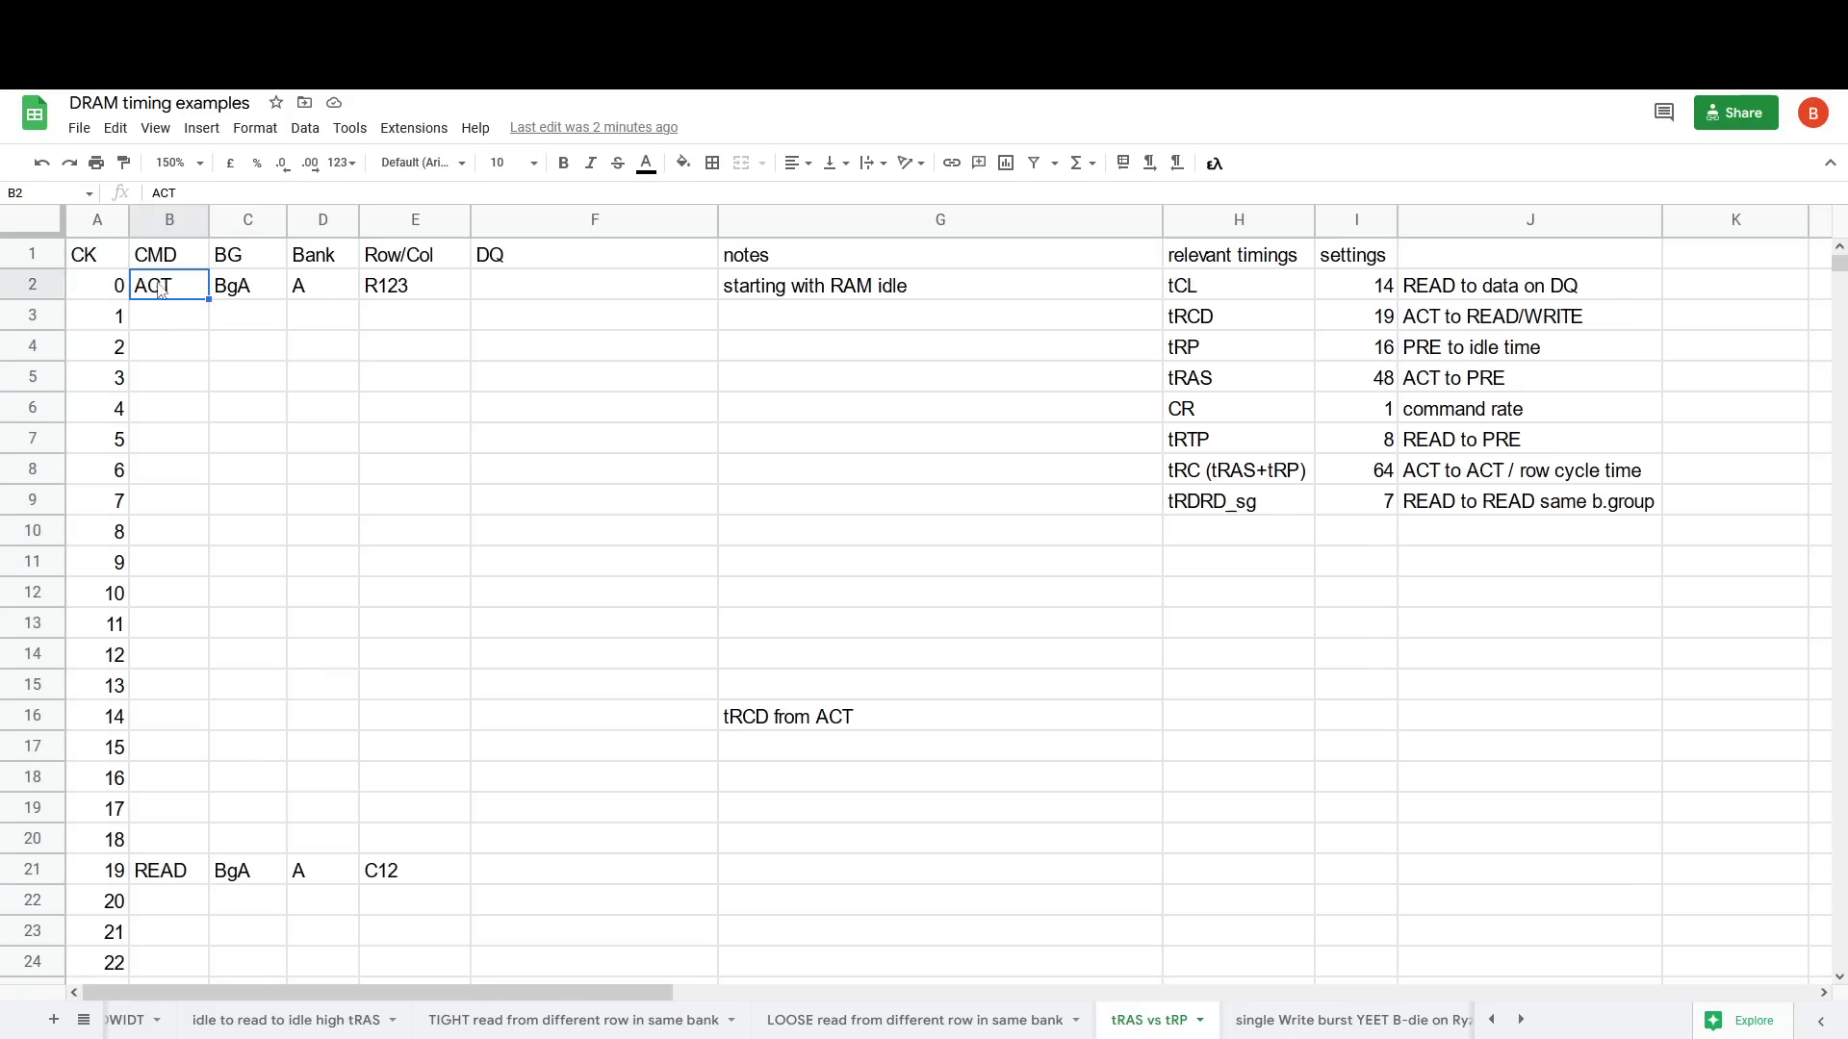
{"action": "left_click", "coordinate": [202, 385]}
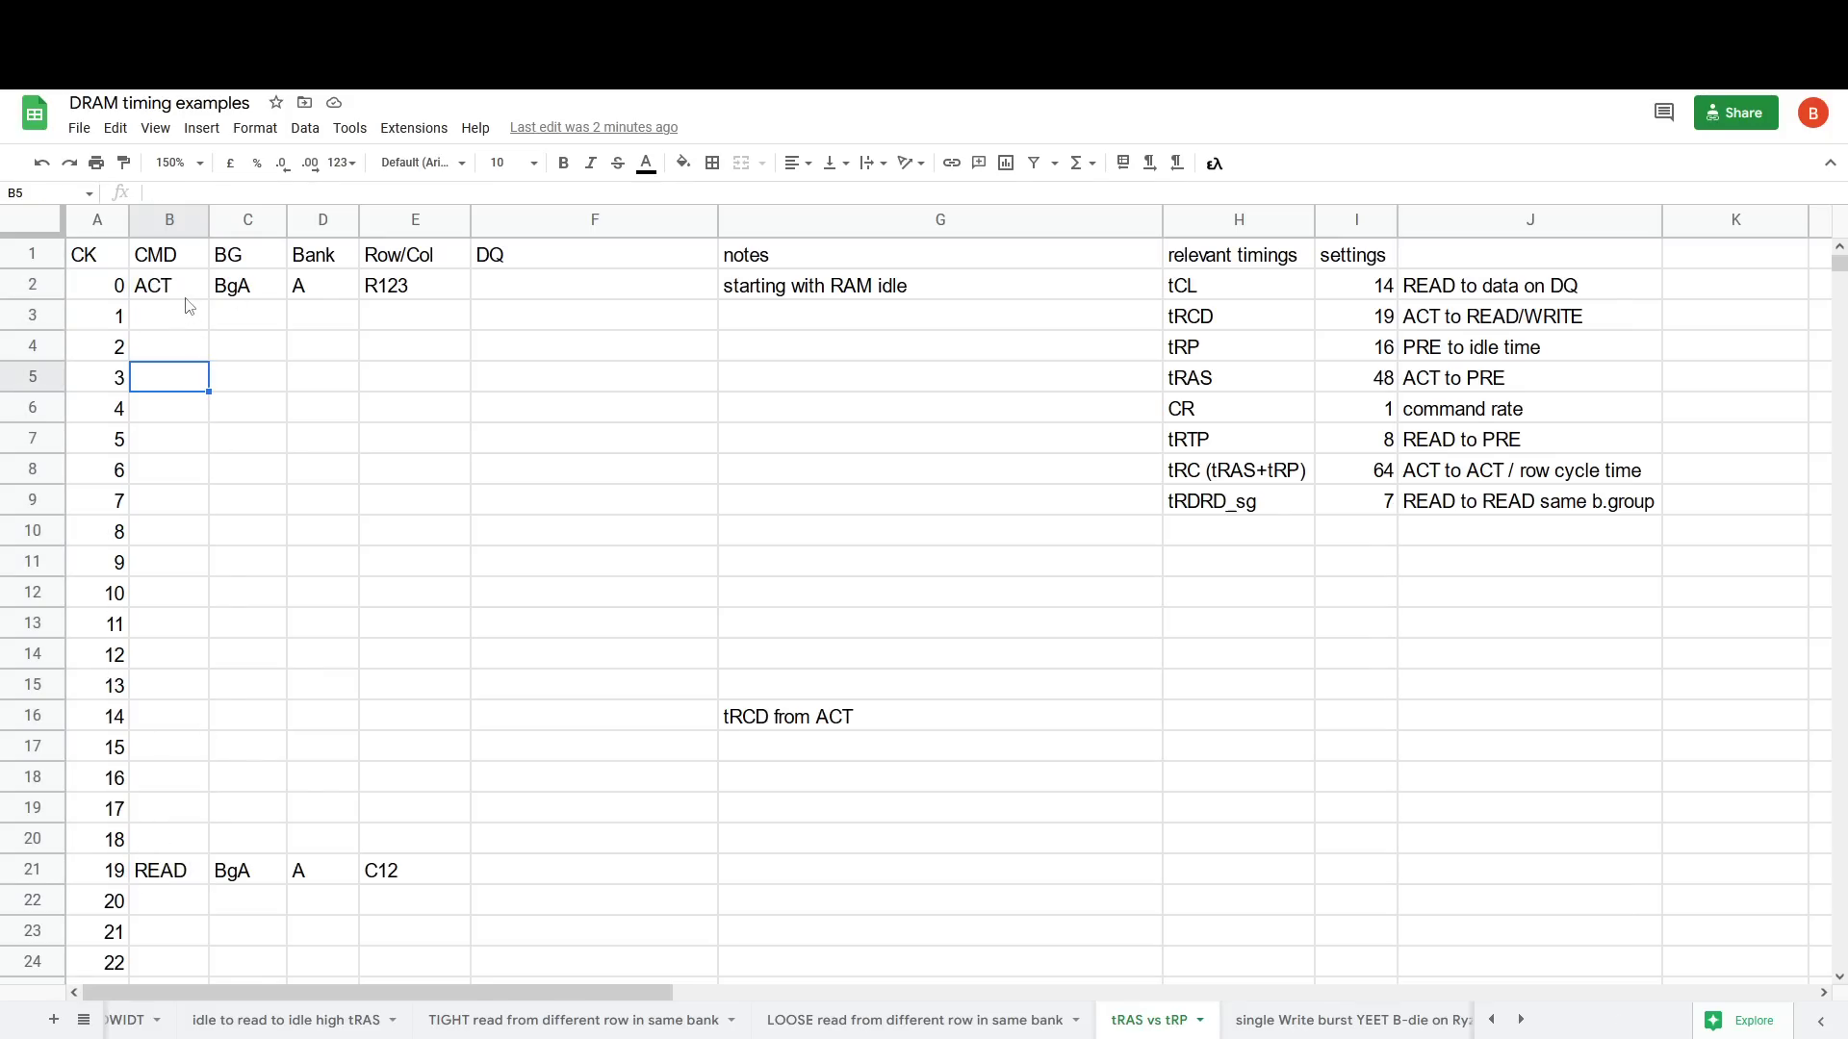
{"action": "left_click_drag", "start_coordinate": [188, 294], "coordinate": [192, 685]}
{"action": "left_click_drag", "start_coordinate": [196, 760], "coordinate": [193, 871]}
{"action": "scroll", "coordinate": [189, 614], "scroll_direction": "down", "scroll_amount": 5}
{"action": "scroll", "coordinate": [190, 602], "scroll_direction": "up", "scroll_amount": 5}
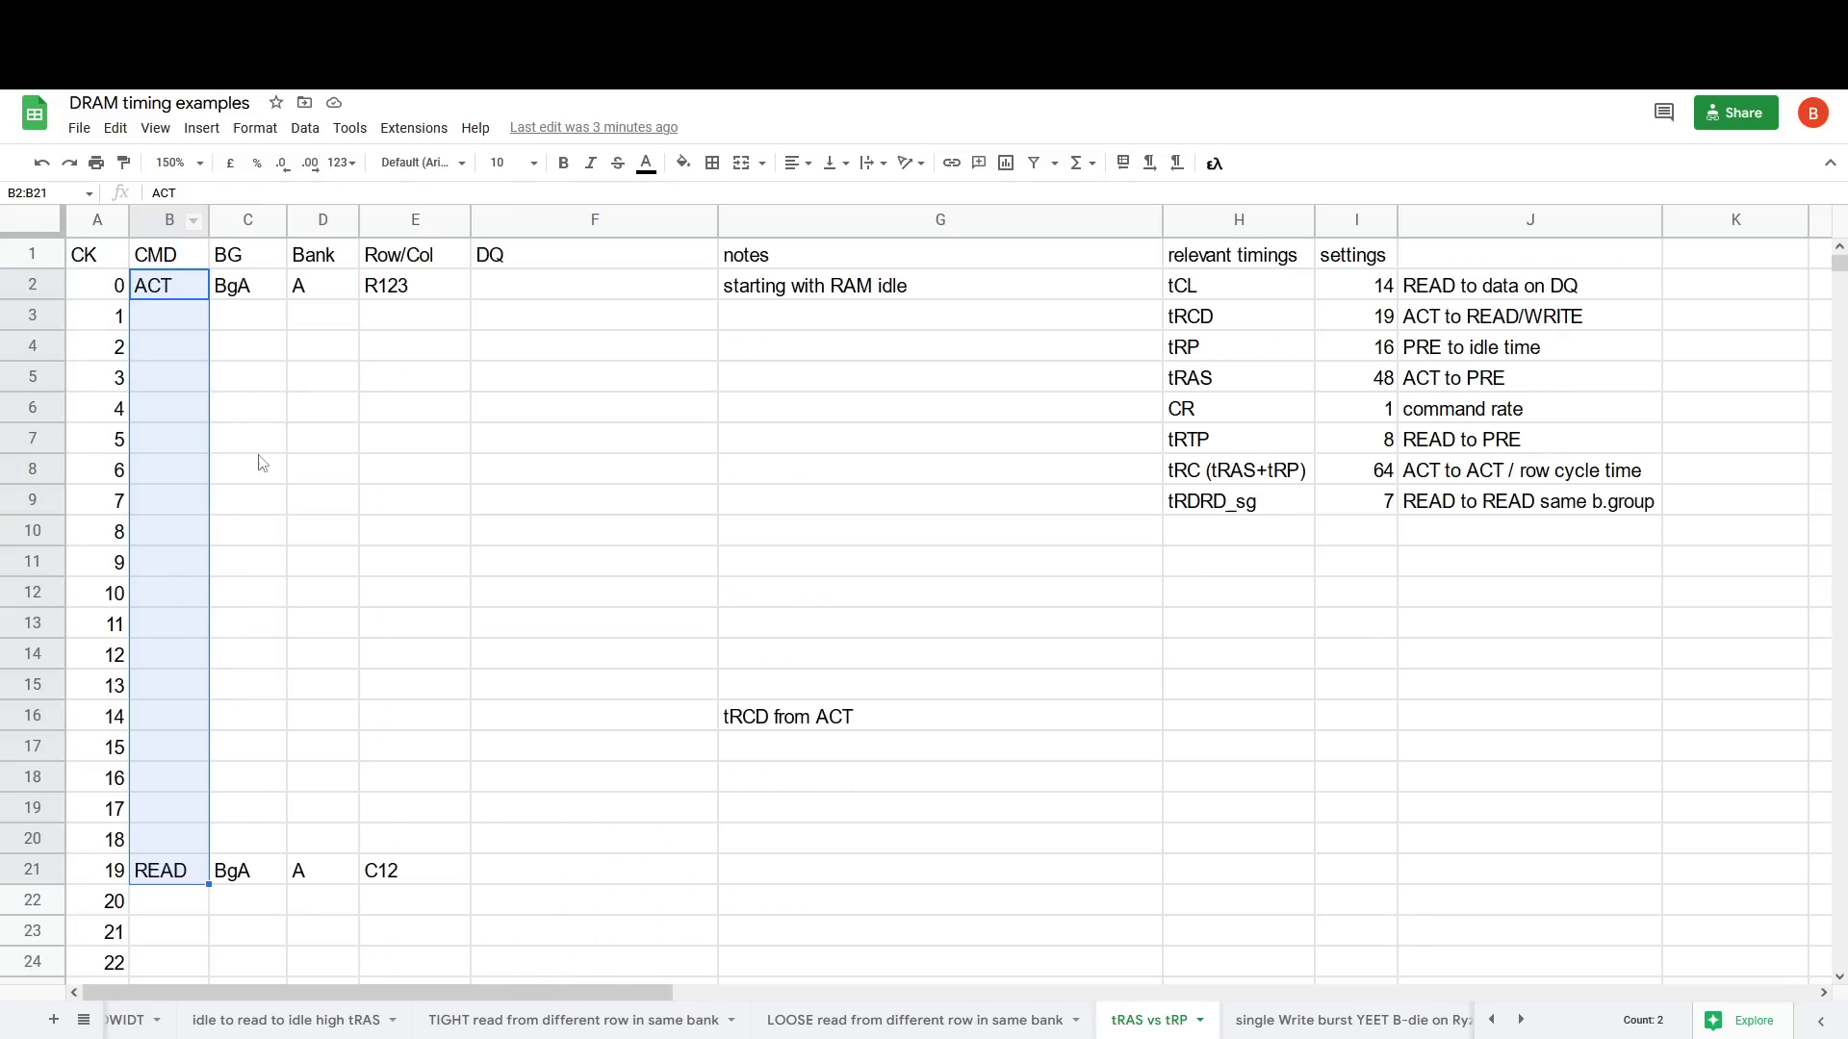
{"action": "left_click_drag", "start_coordinate": [204, 295], "coordinate": [379, 318]}
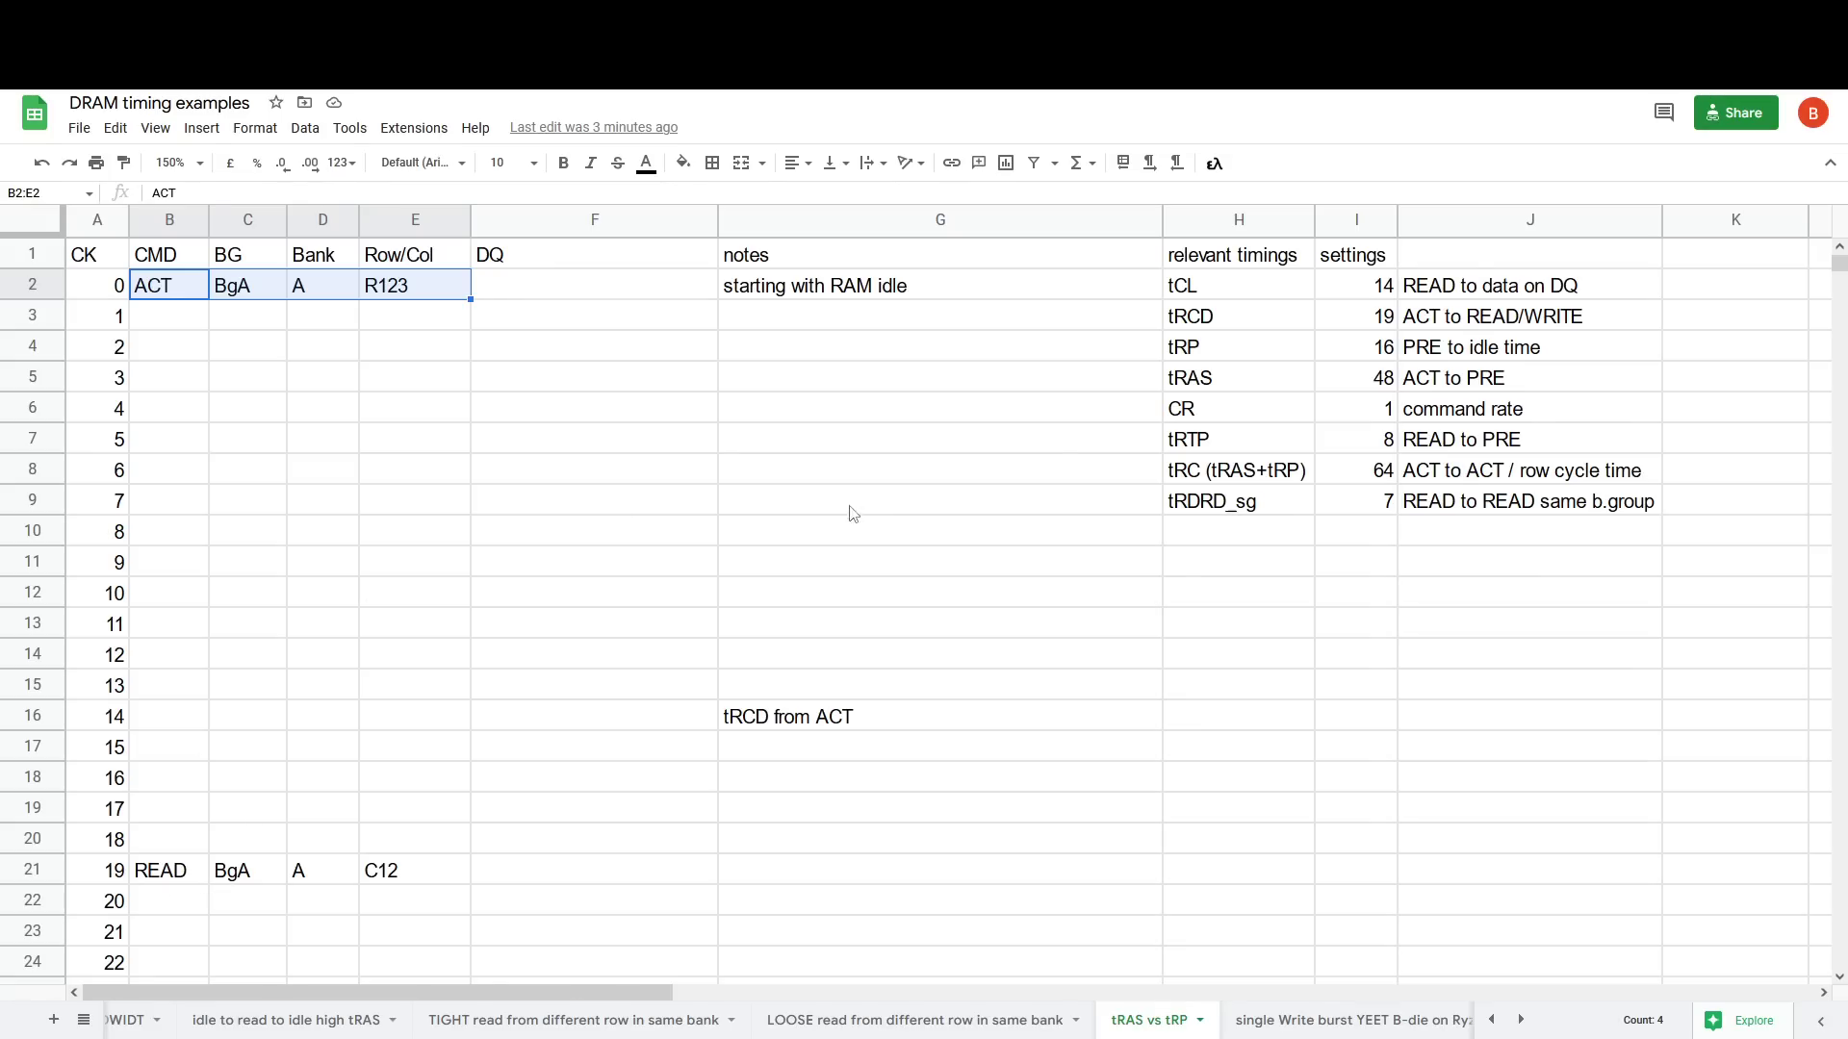
Step: Try 24 for both tRCD and tRP, with tRAS set to 40, in the timing settings
{"action": "left_click_drag", "start_coordinate": [1213, 317], "coordinate": [1363, 325]}
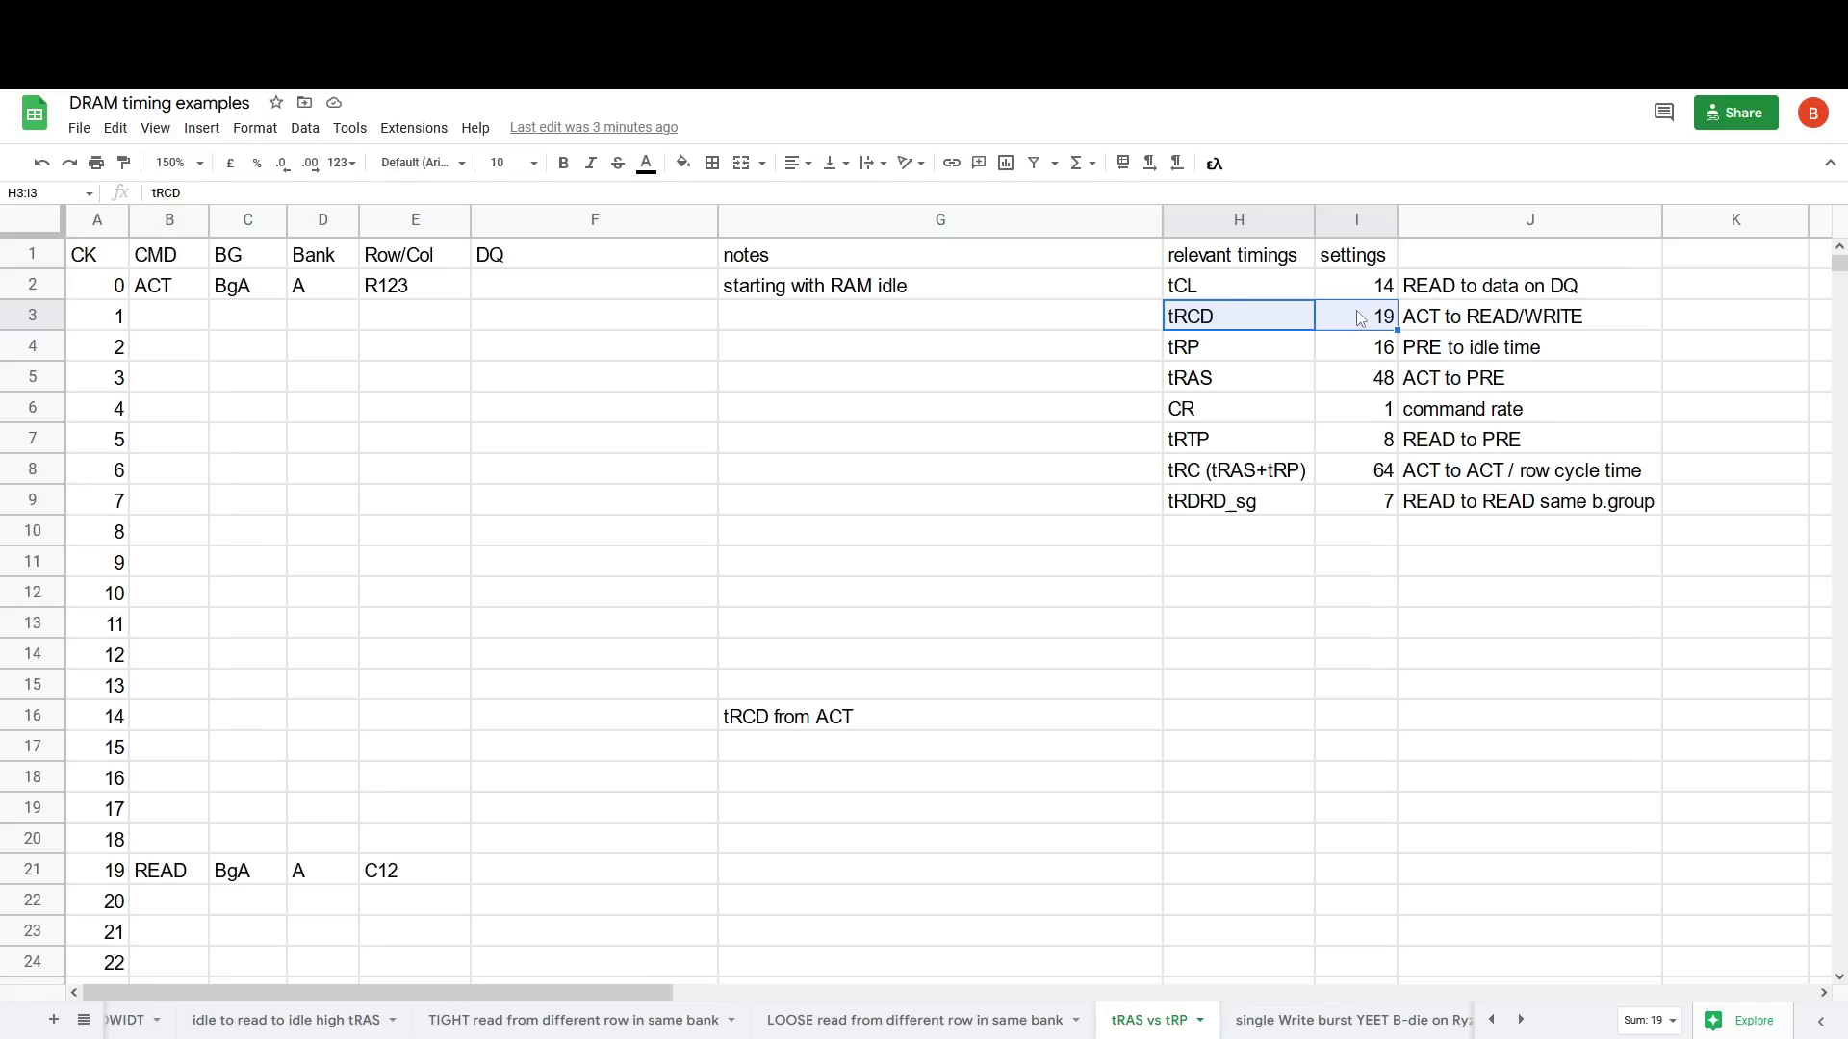
{"action": "left_click", "coordinate": [1359, 318]}
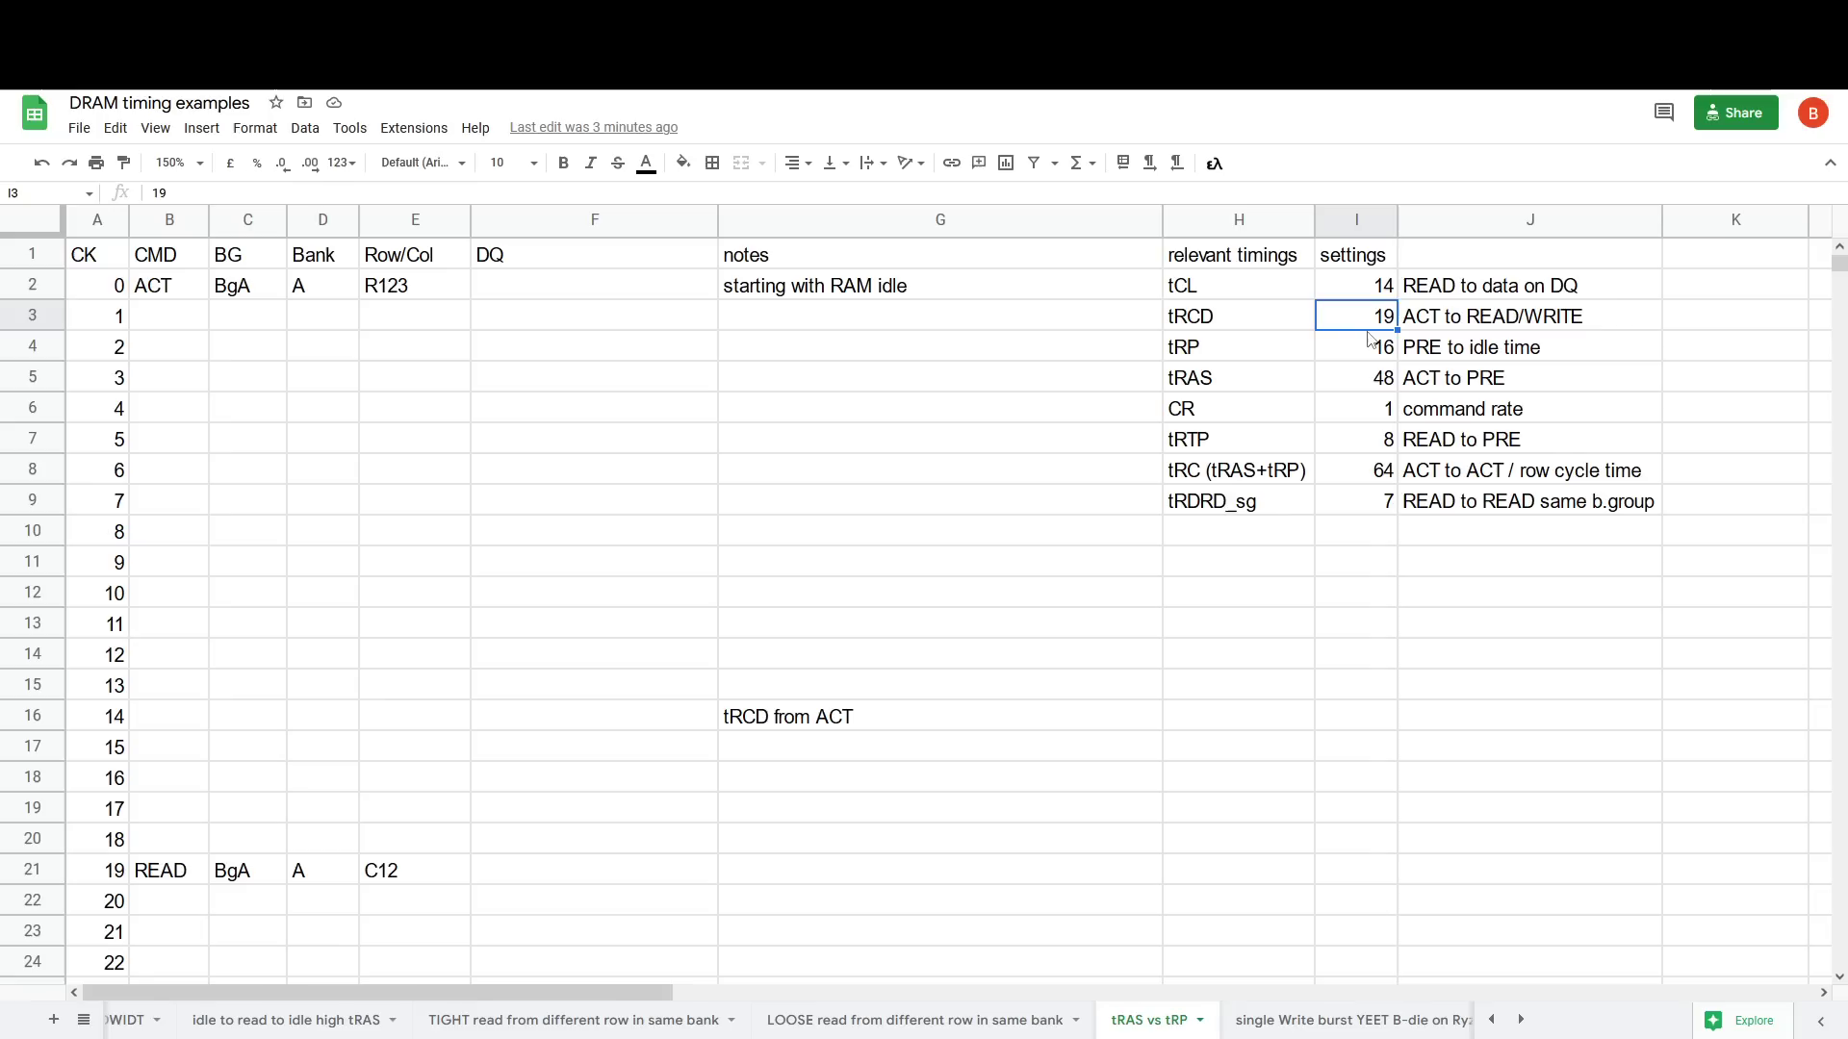
{"action": "left_click", "coordinate": [1367, 334]}
{"action": "left_click", "coordinate": [1366, 328]}
{"action": "type", "text": "24"}
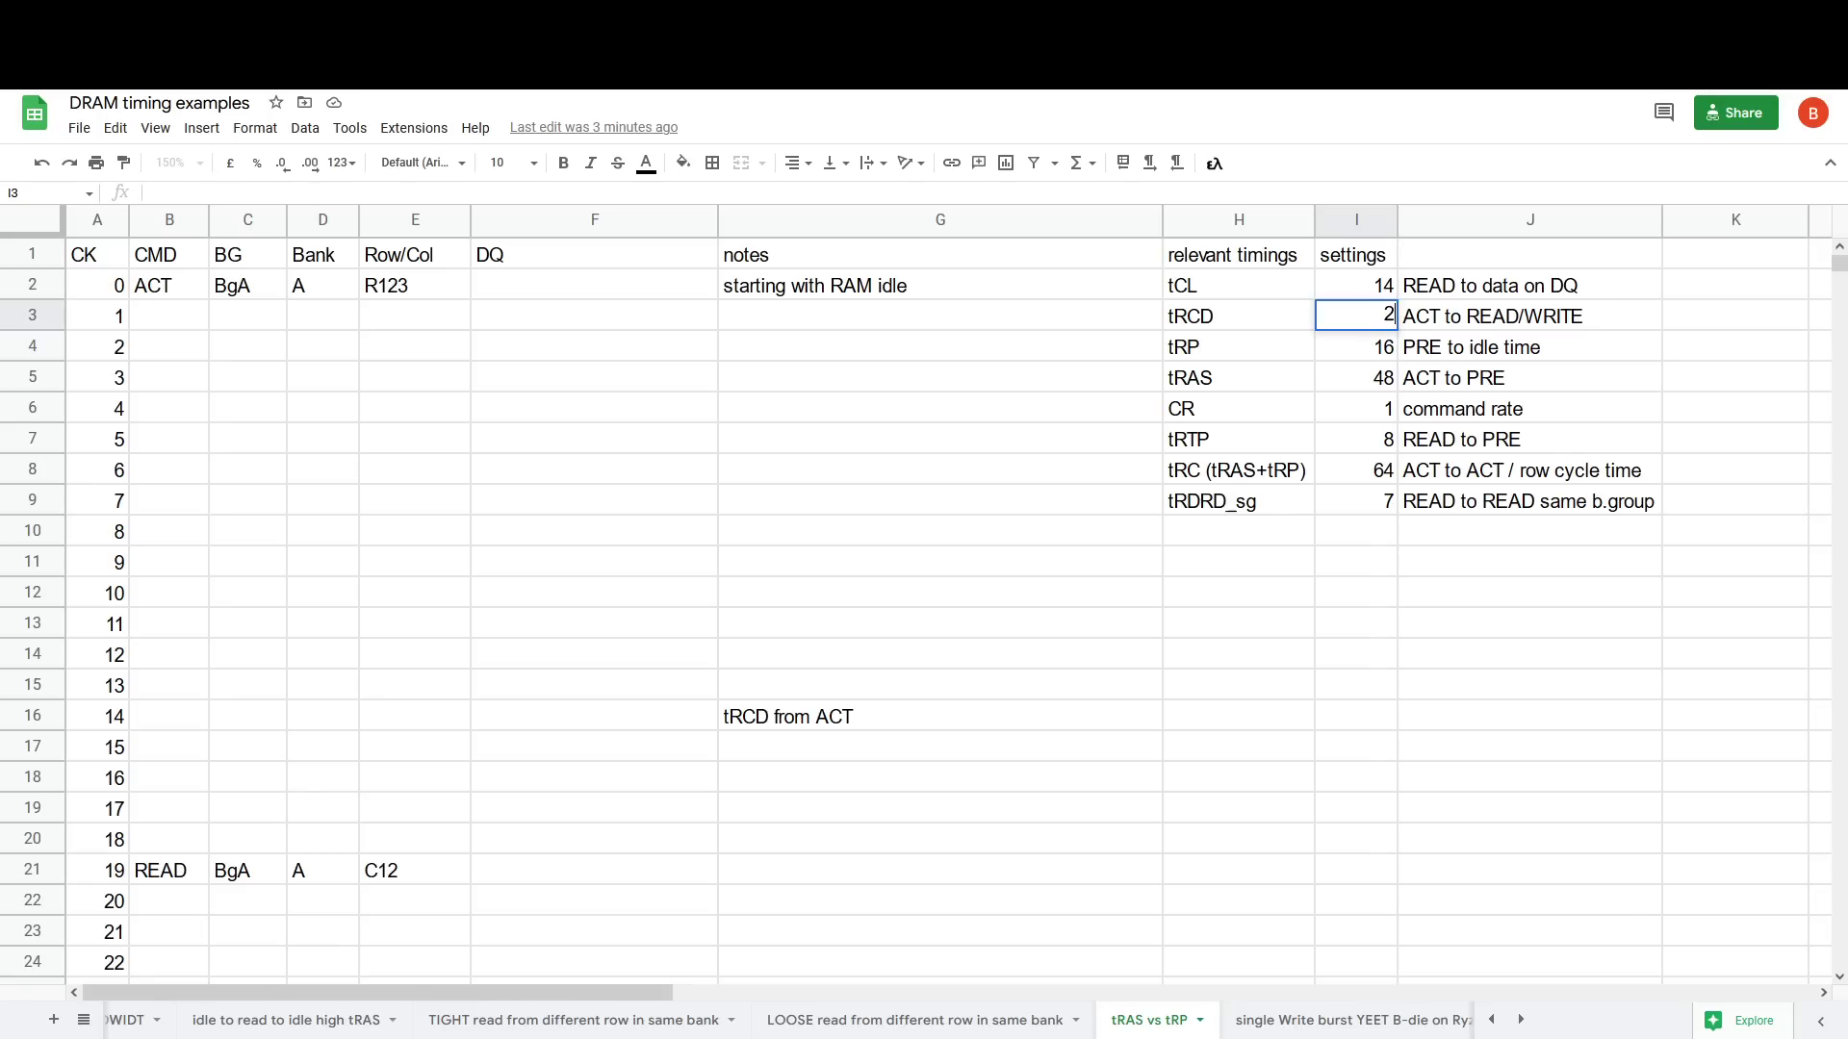
{"action": "key", "text": "Return"}
{"action": "type", "text": "24"}
{"action": "key", "text": "Return"}
{"action": "type", "text": "40"}
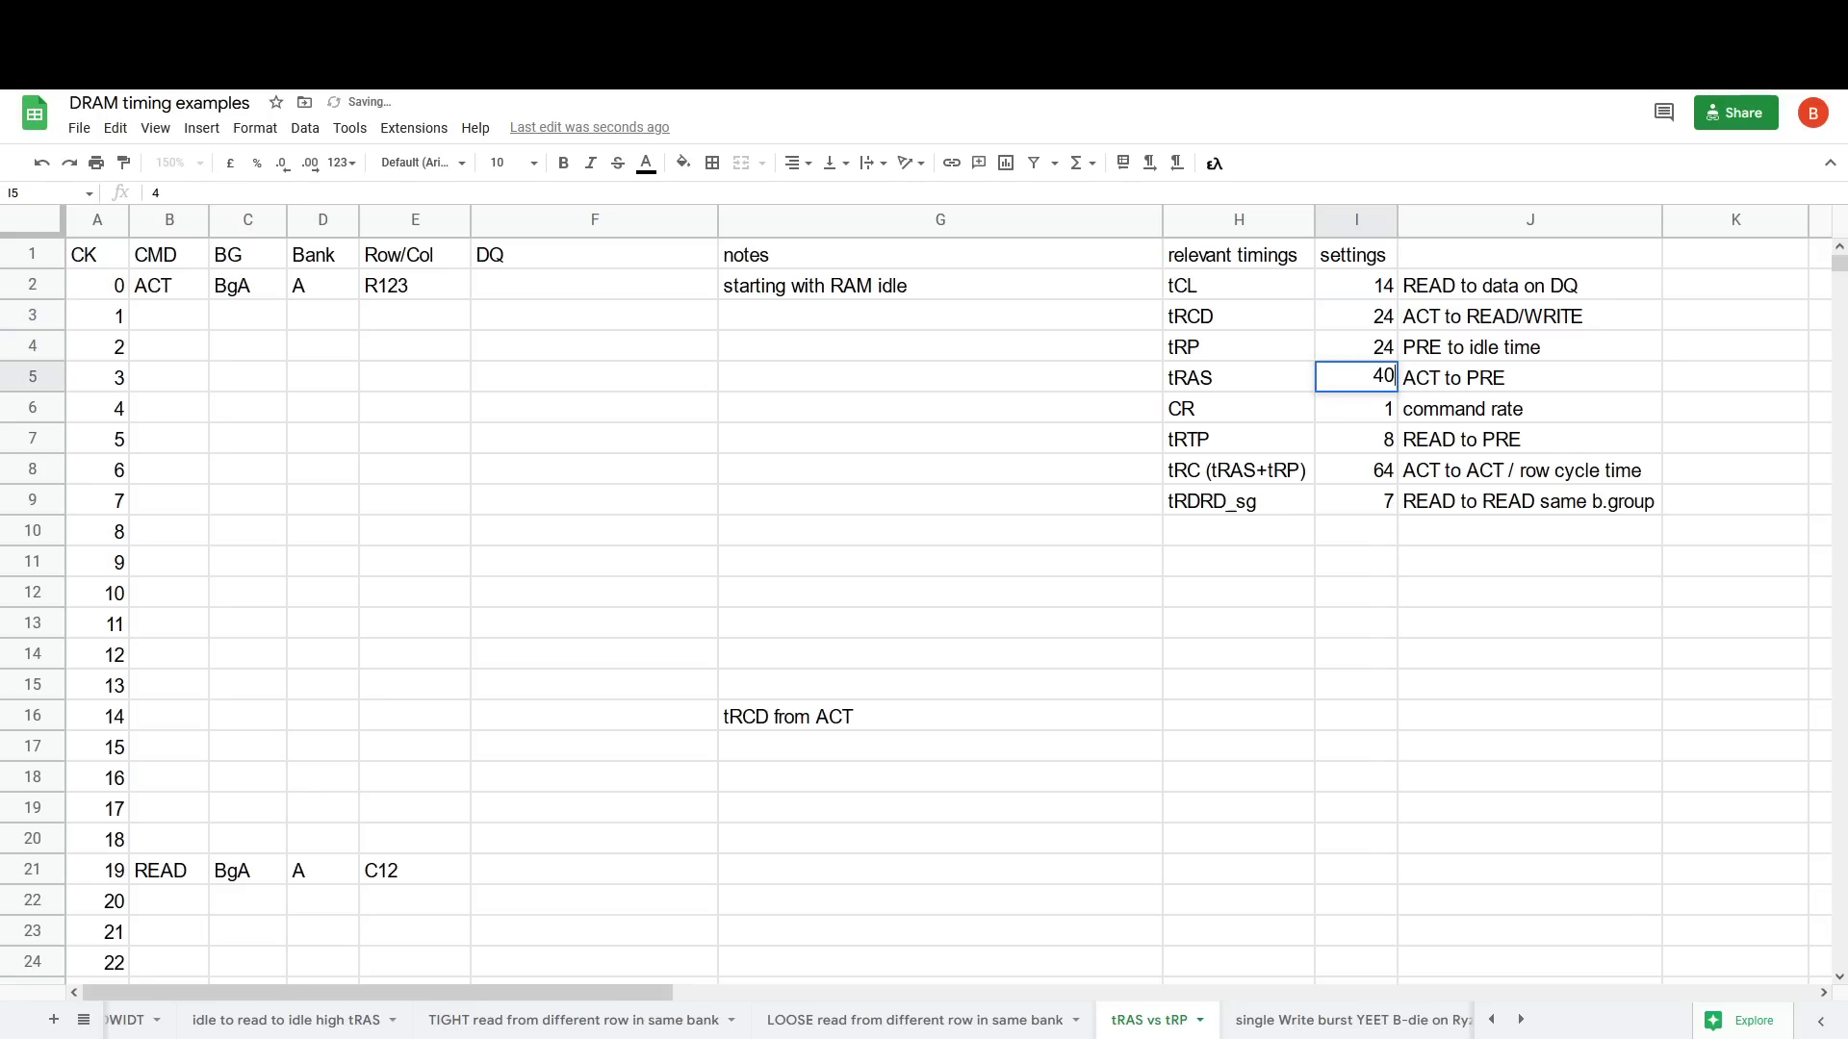
{"action": "key", "text": "Up"}
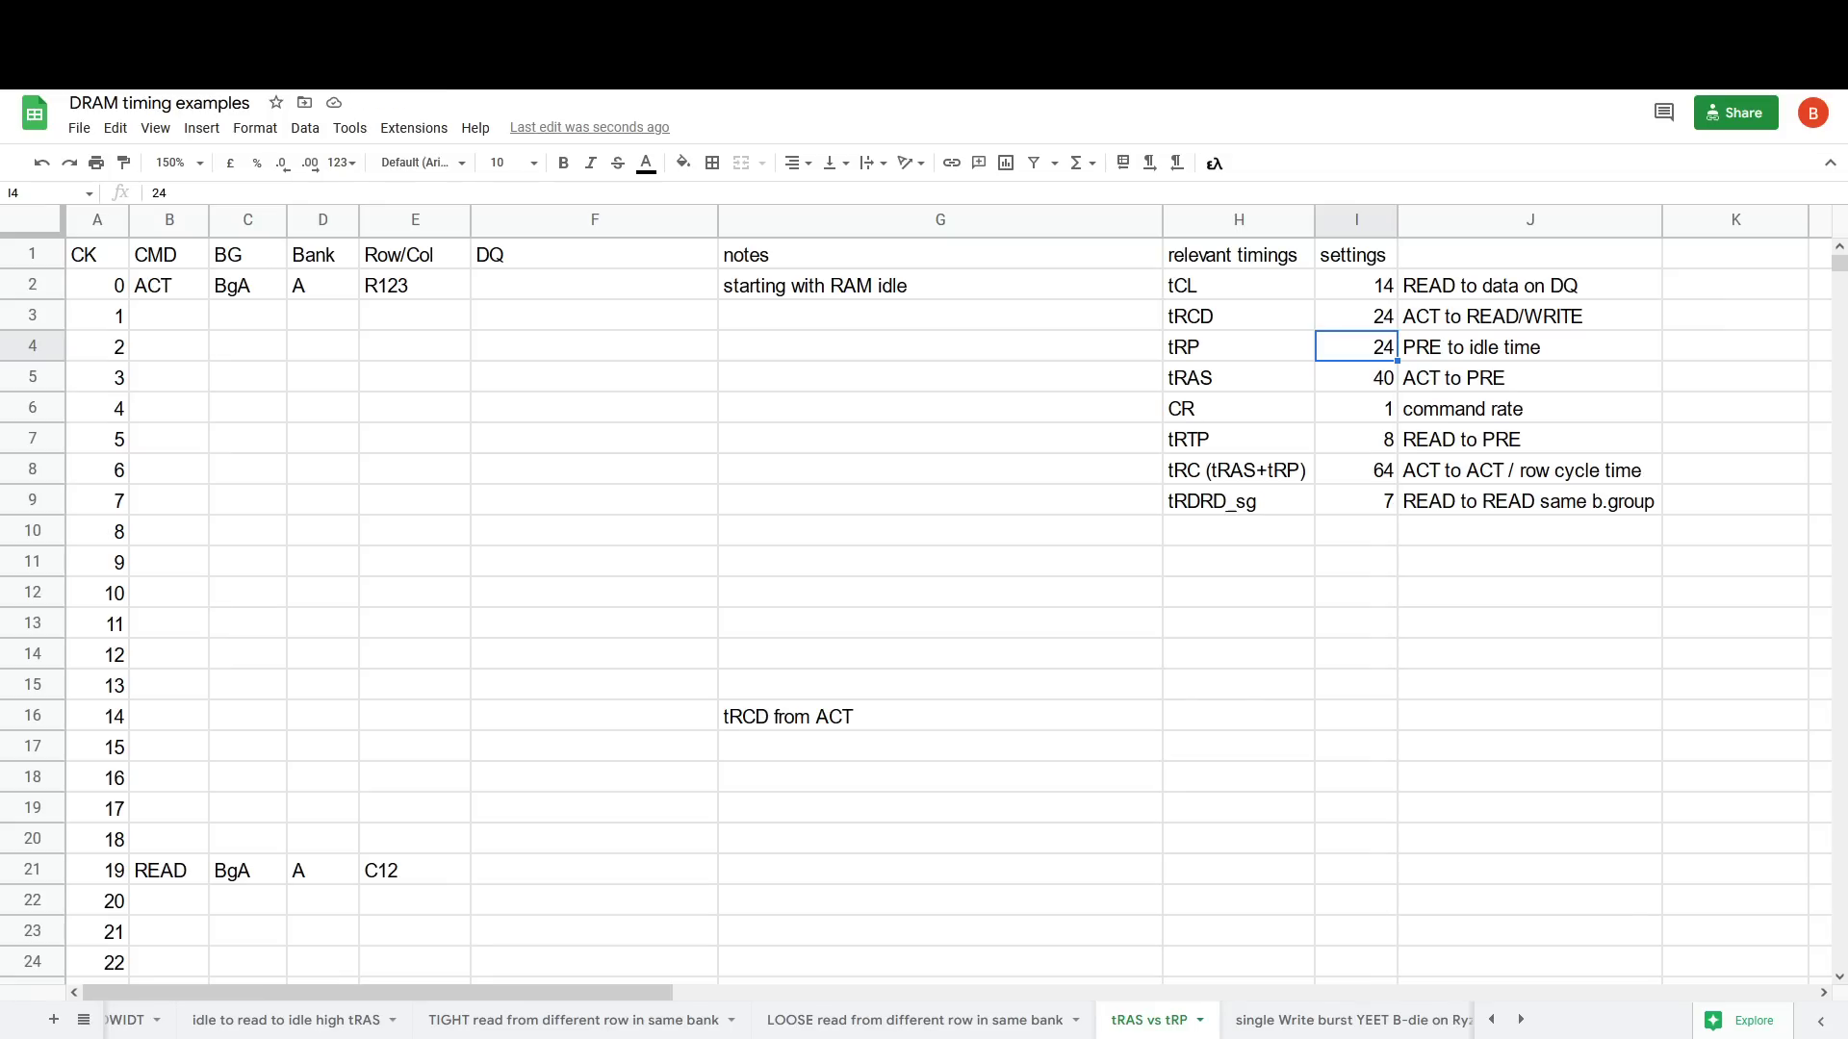
Step: Set both tRCD and tRP to 19 in the timing settings
{"action": "left_click", "coordinate": [1357, 316]}
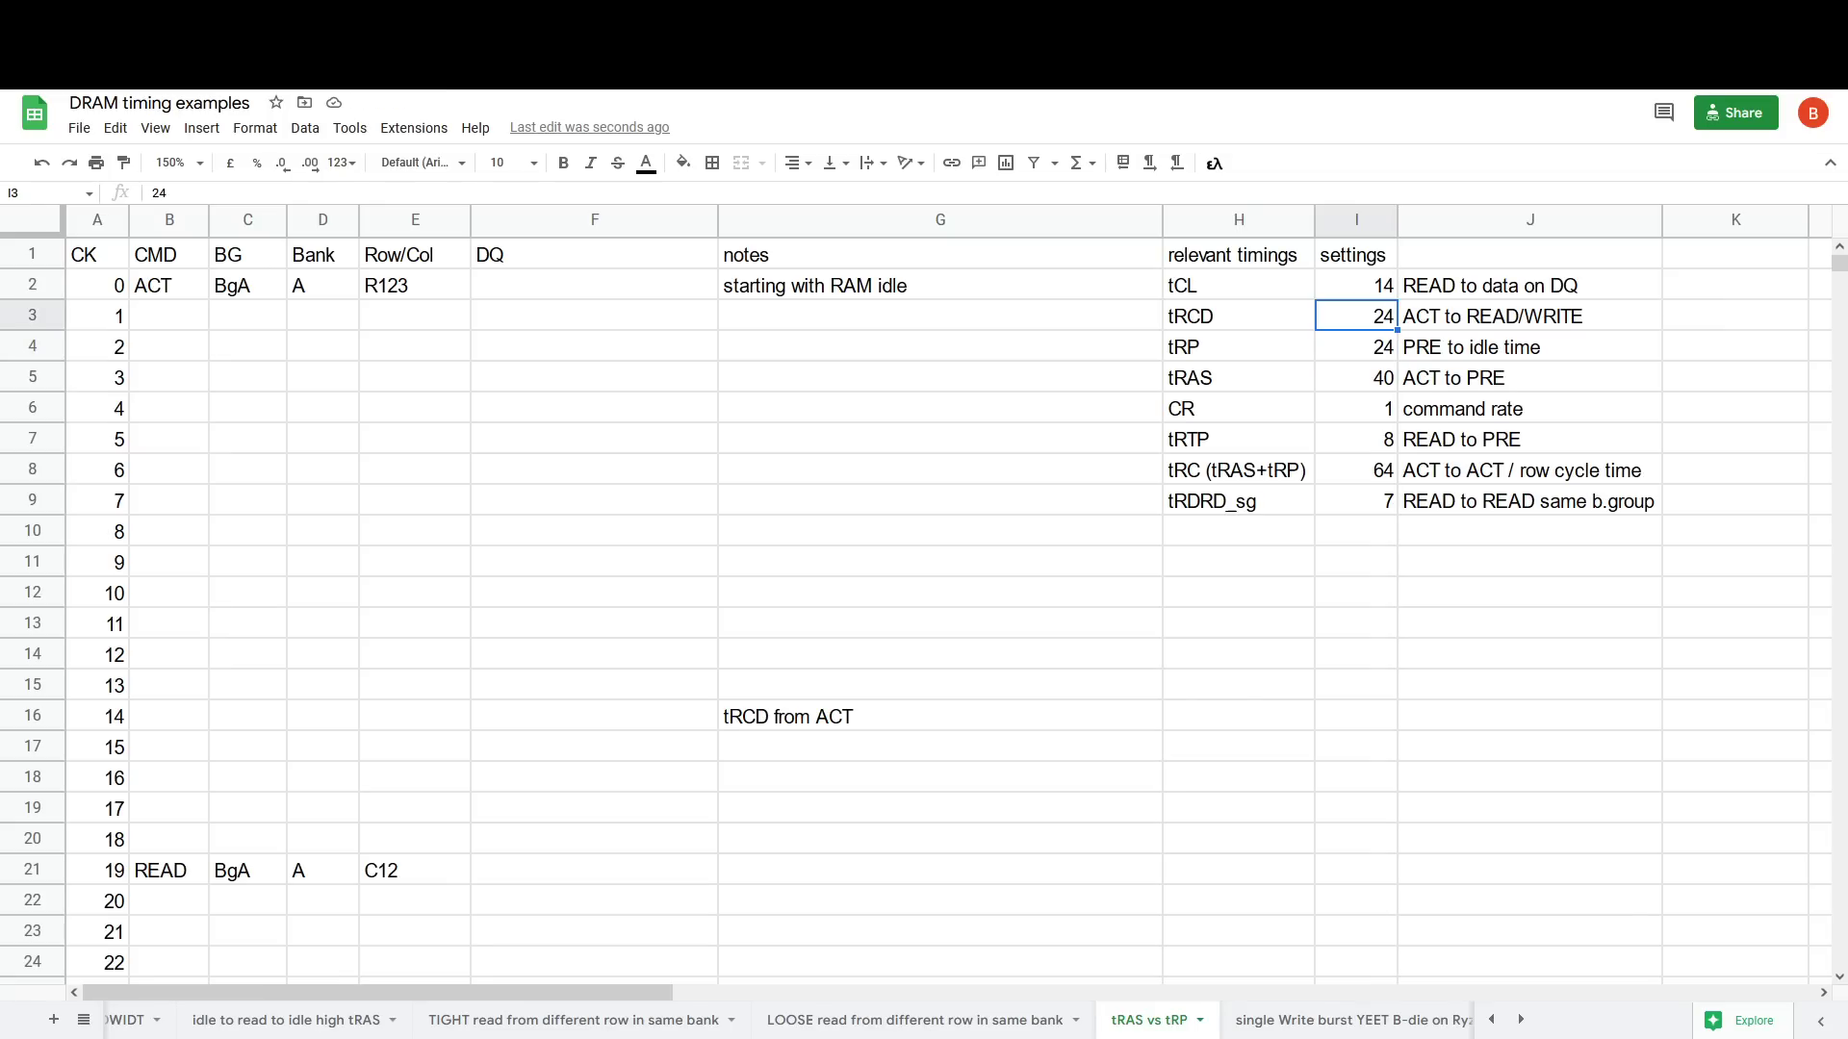
{"action": "type", "text": "19"}
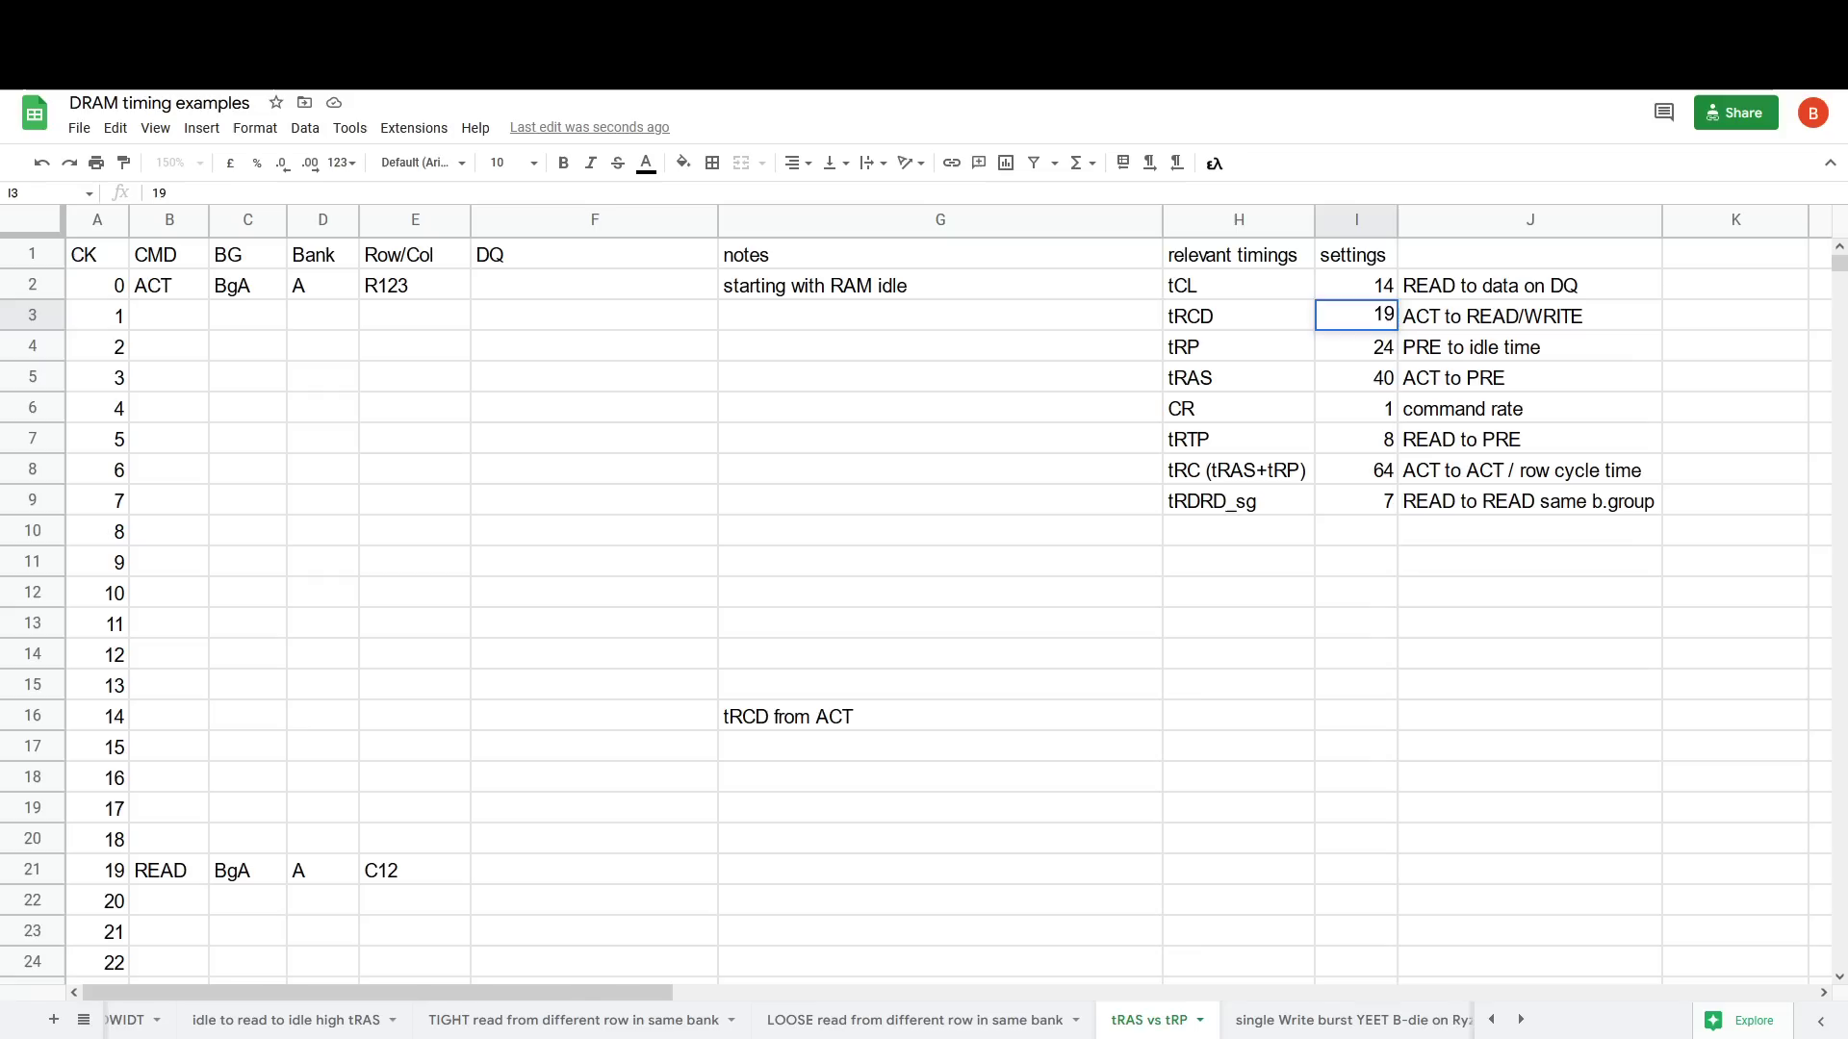
{"action": "key", "text": "Return"}
{"action": "type", "text": "19"}
{"action": "left_click", "coordinate": [1357, 316]}
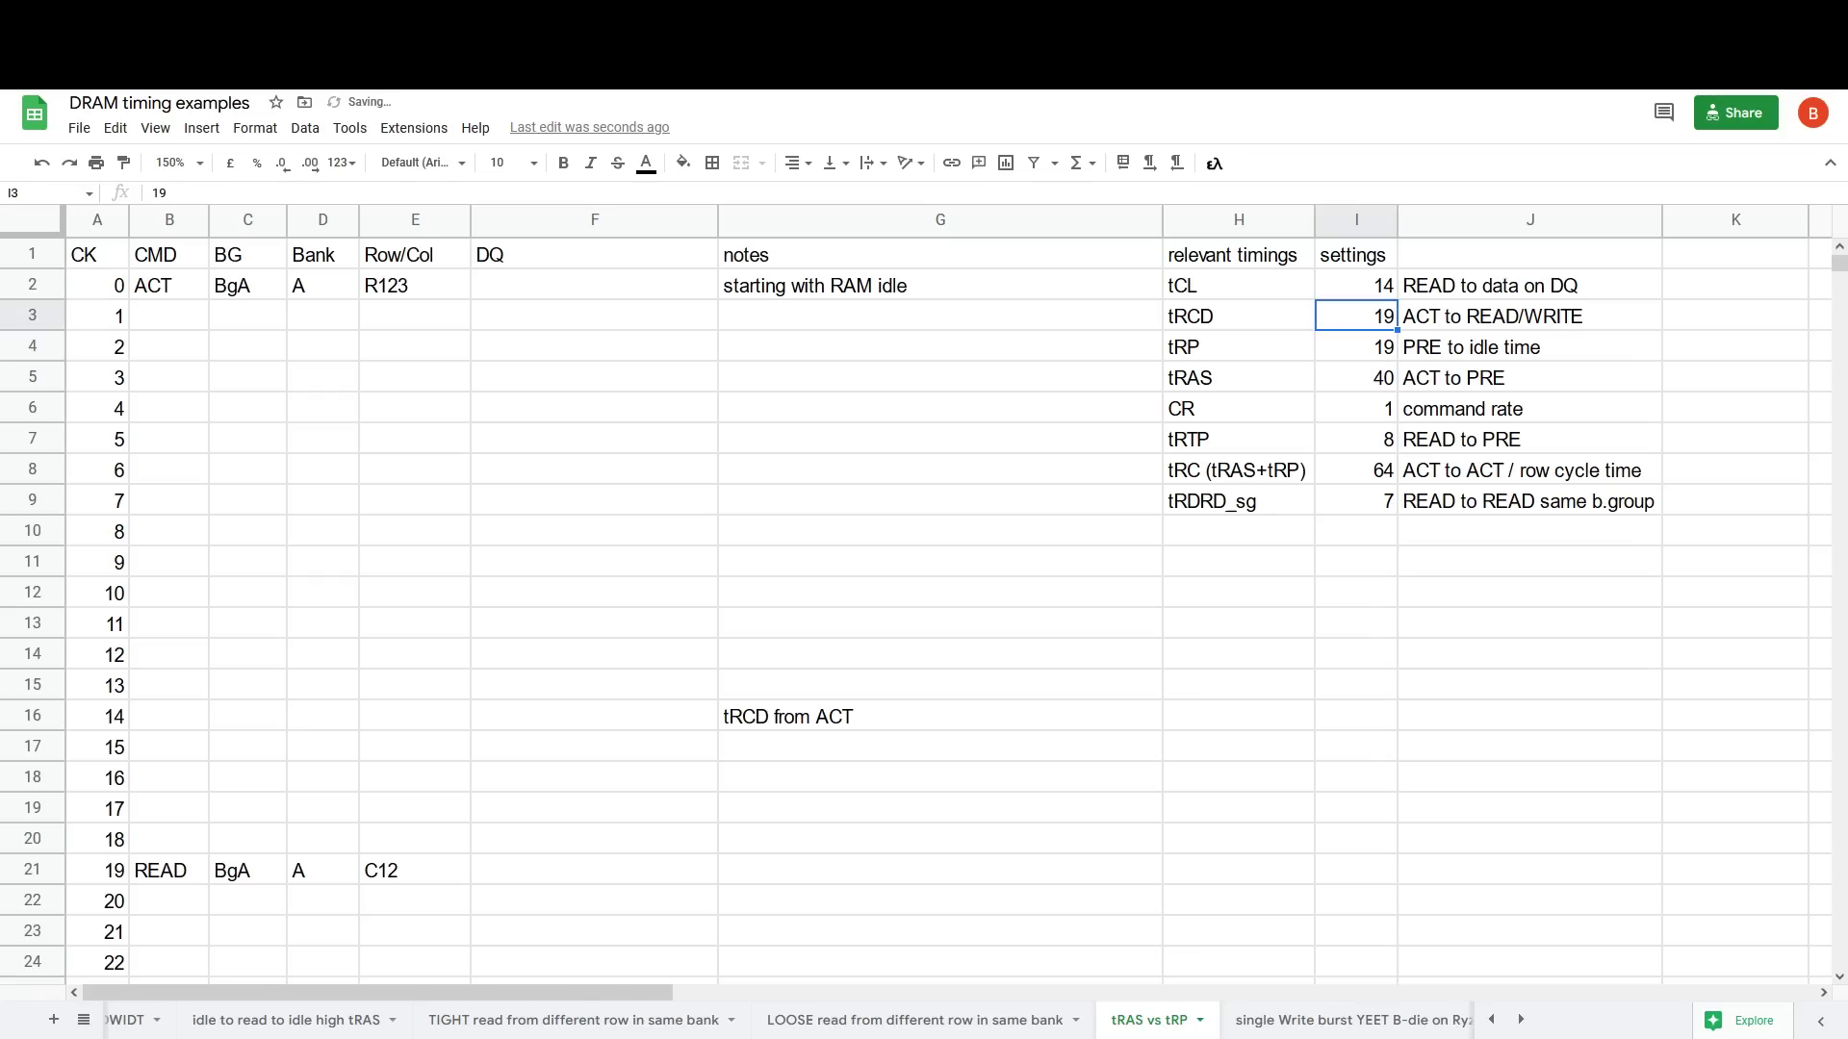
{"action": "left_click", "coordinate": [1238, 316]}
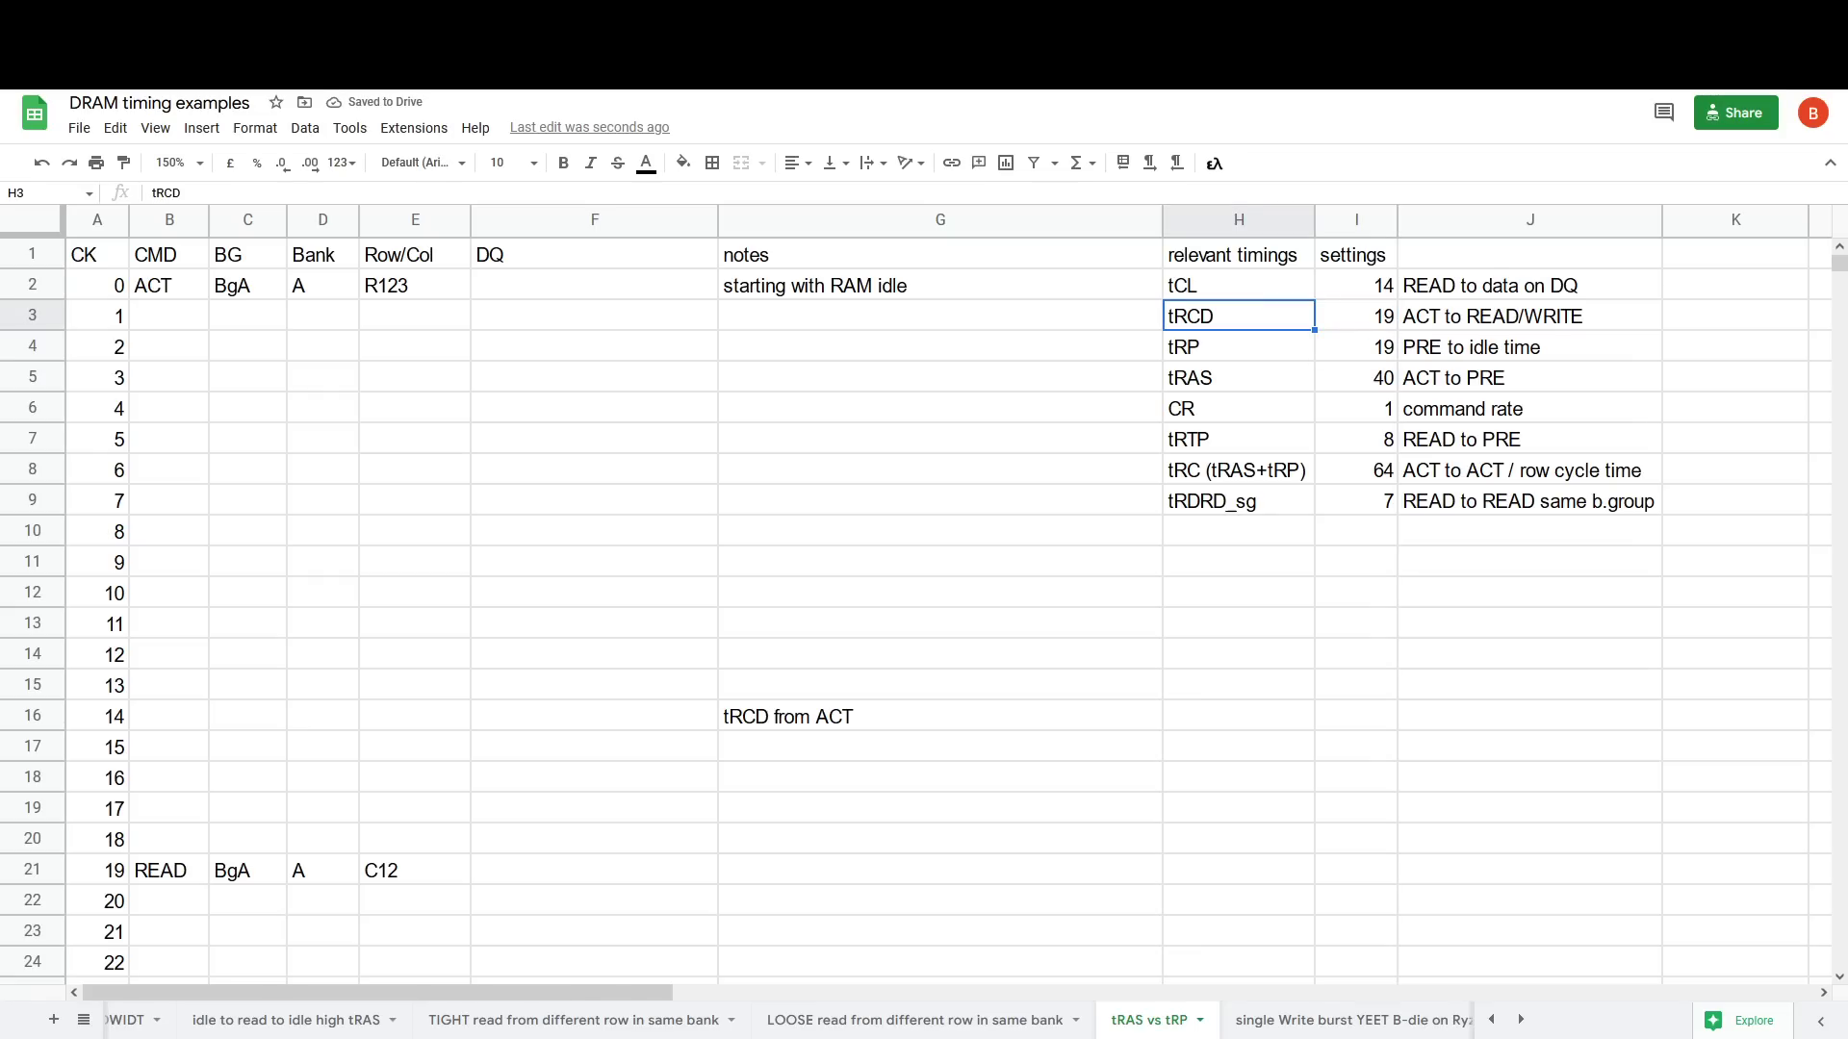
Step: Clear the tRAS setting, try 47 and replace it with 45
{"action": "left_click", "coordinate": [1381, 382]}
{"action": "key", "text": "Delete"}
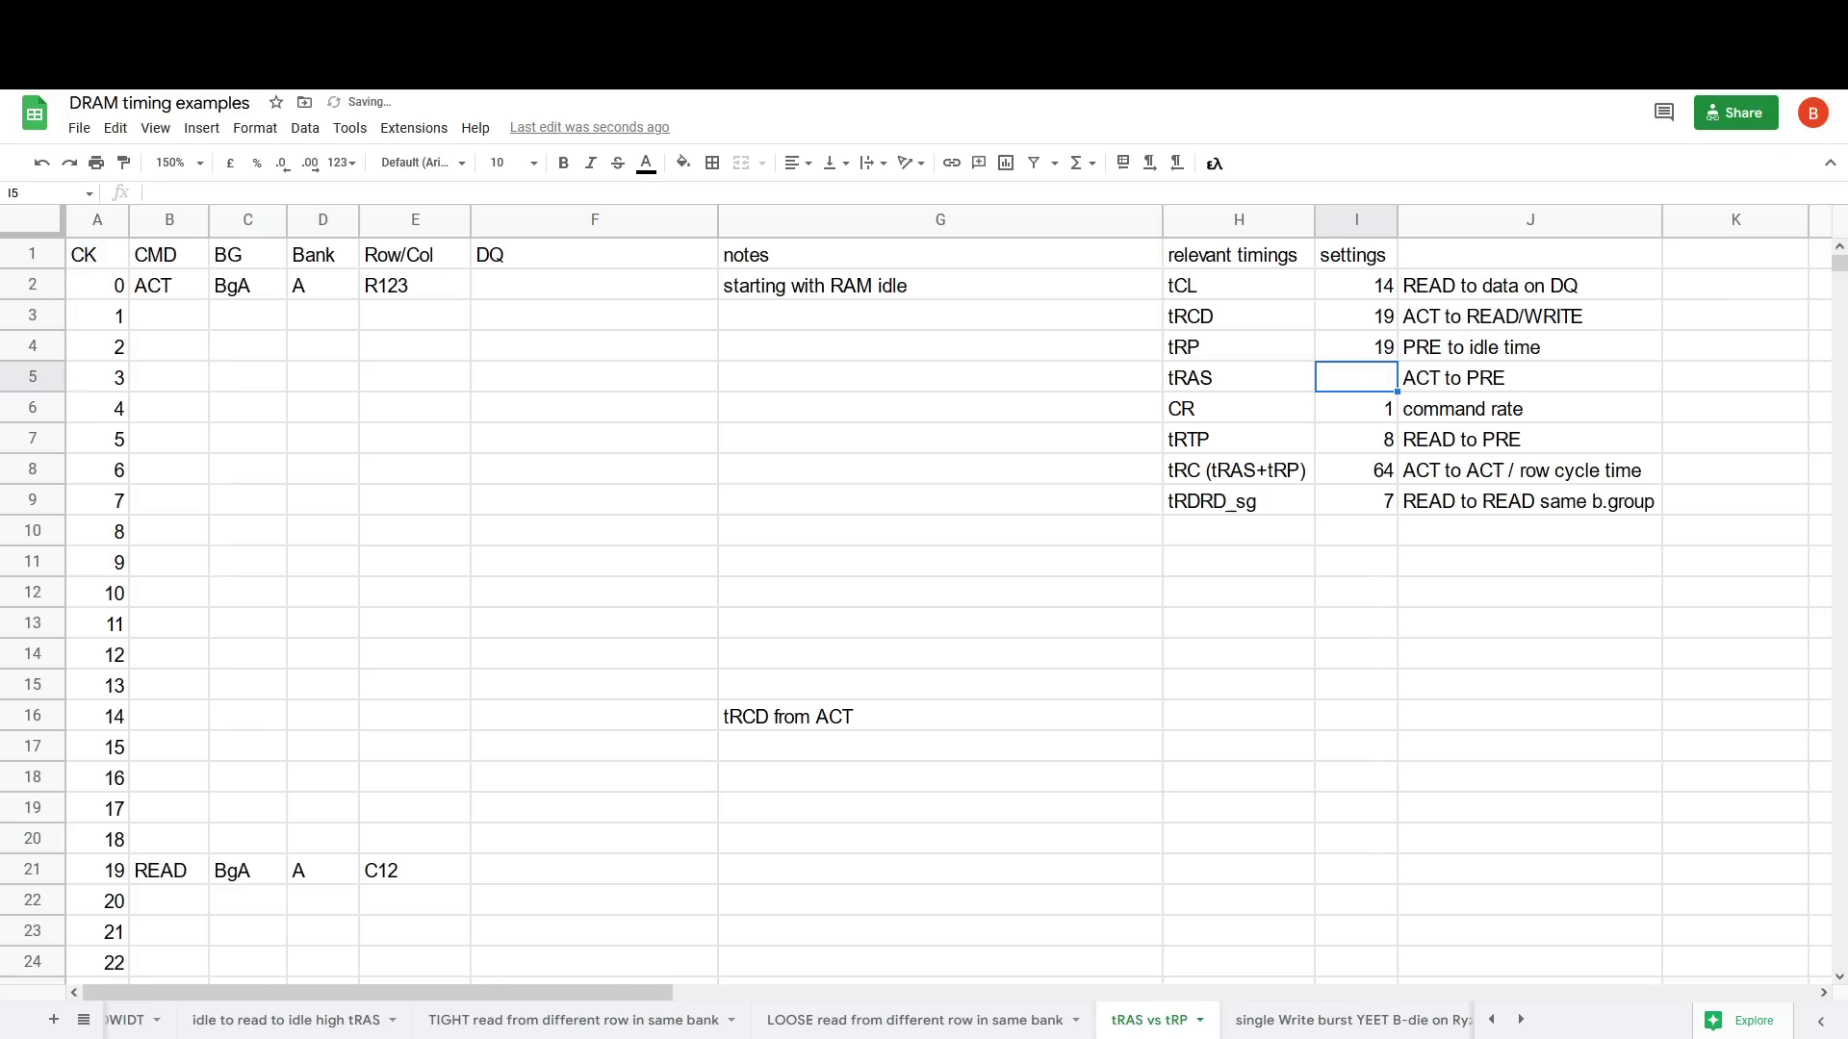
{"action": "type", "text": "47"}
{"action": "left_click", "coordinate": [1356, 347]}
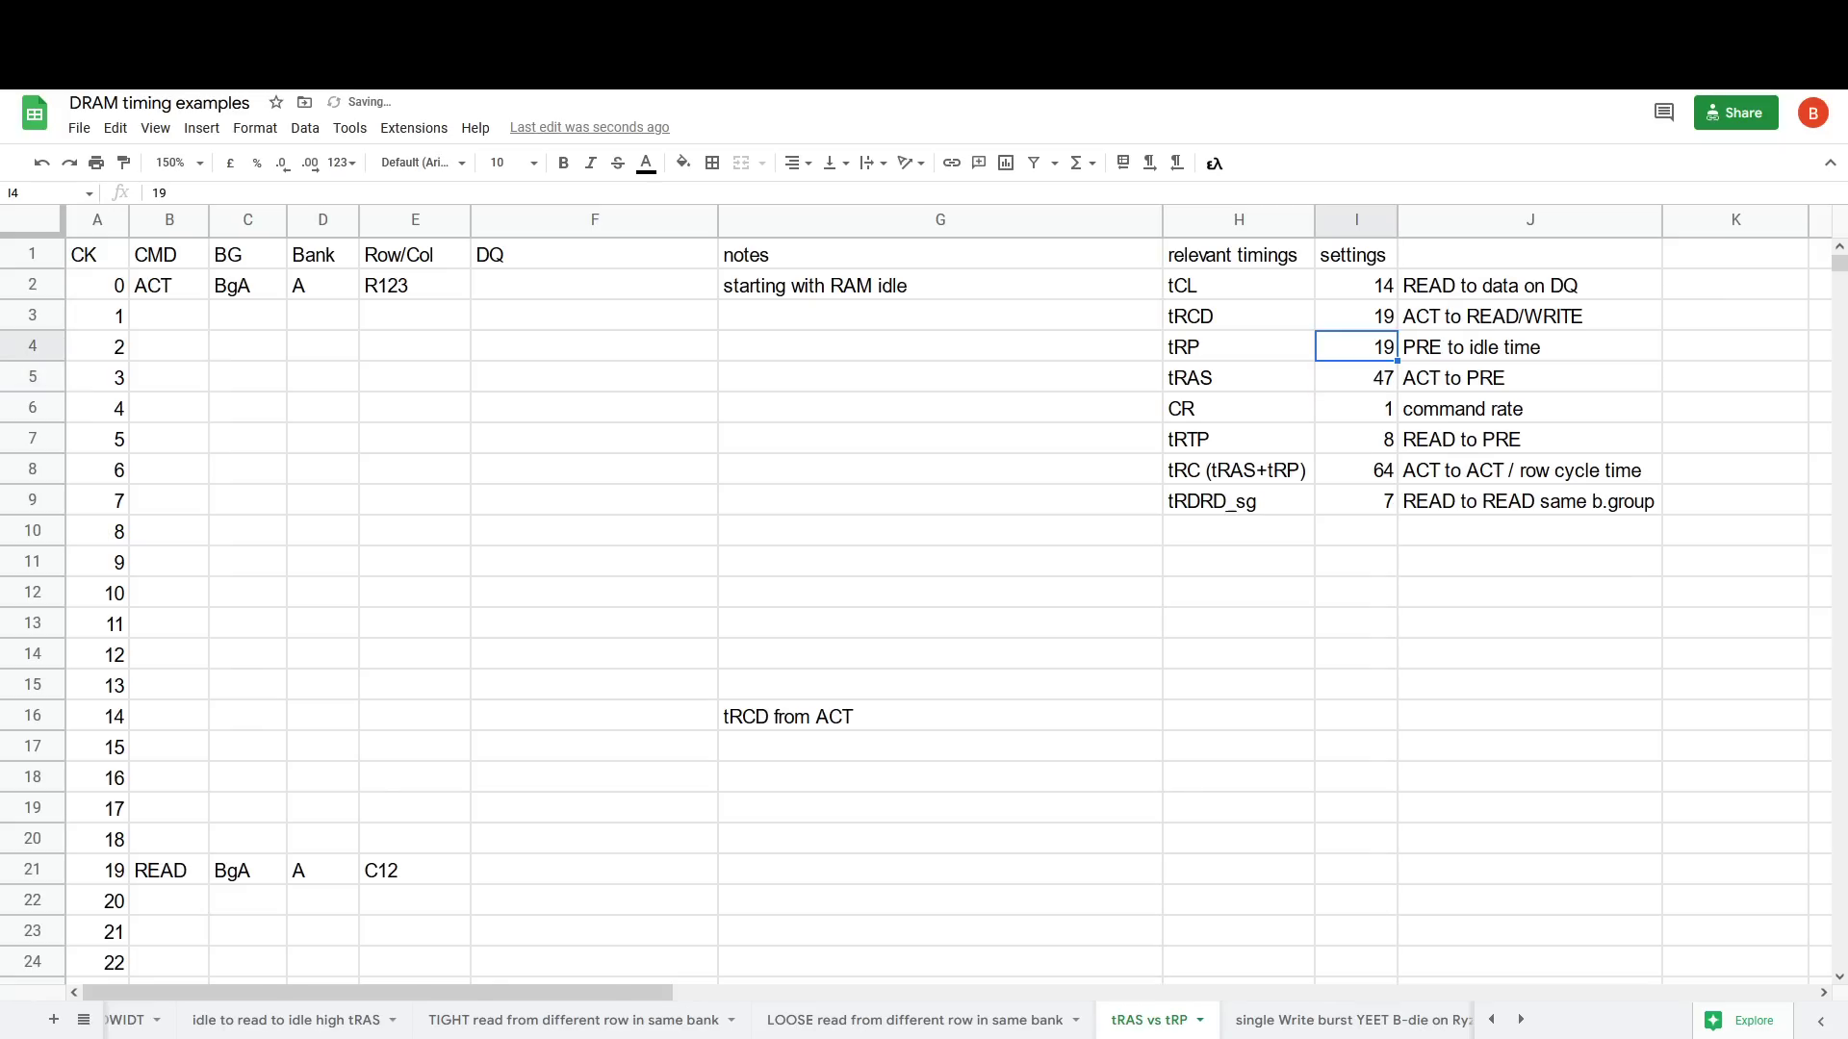
{"action": "left_click", "coordinate": [1357, 377]}
{"action": "type", "text": "45"}
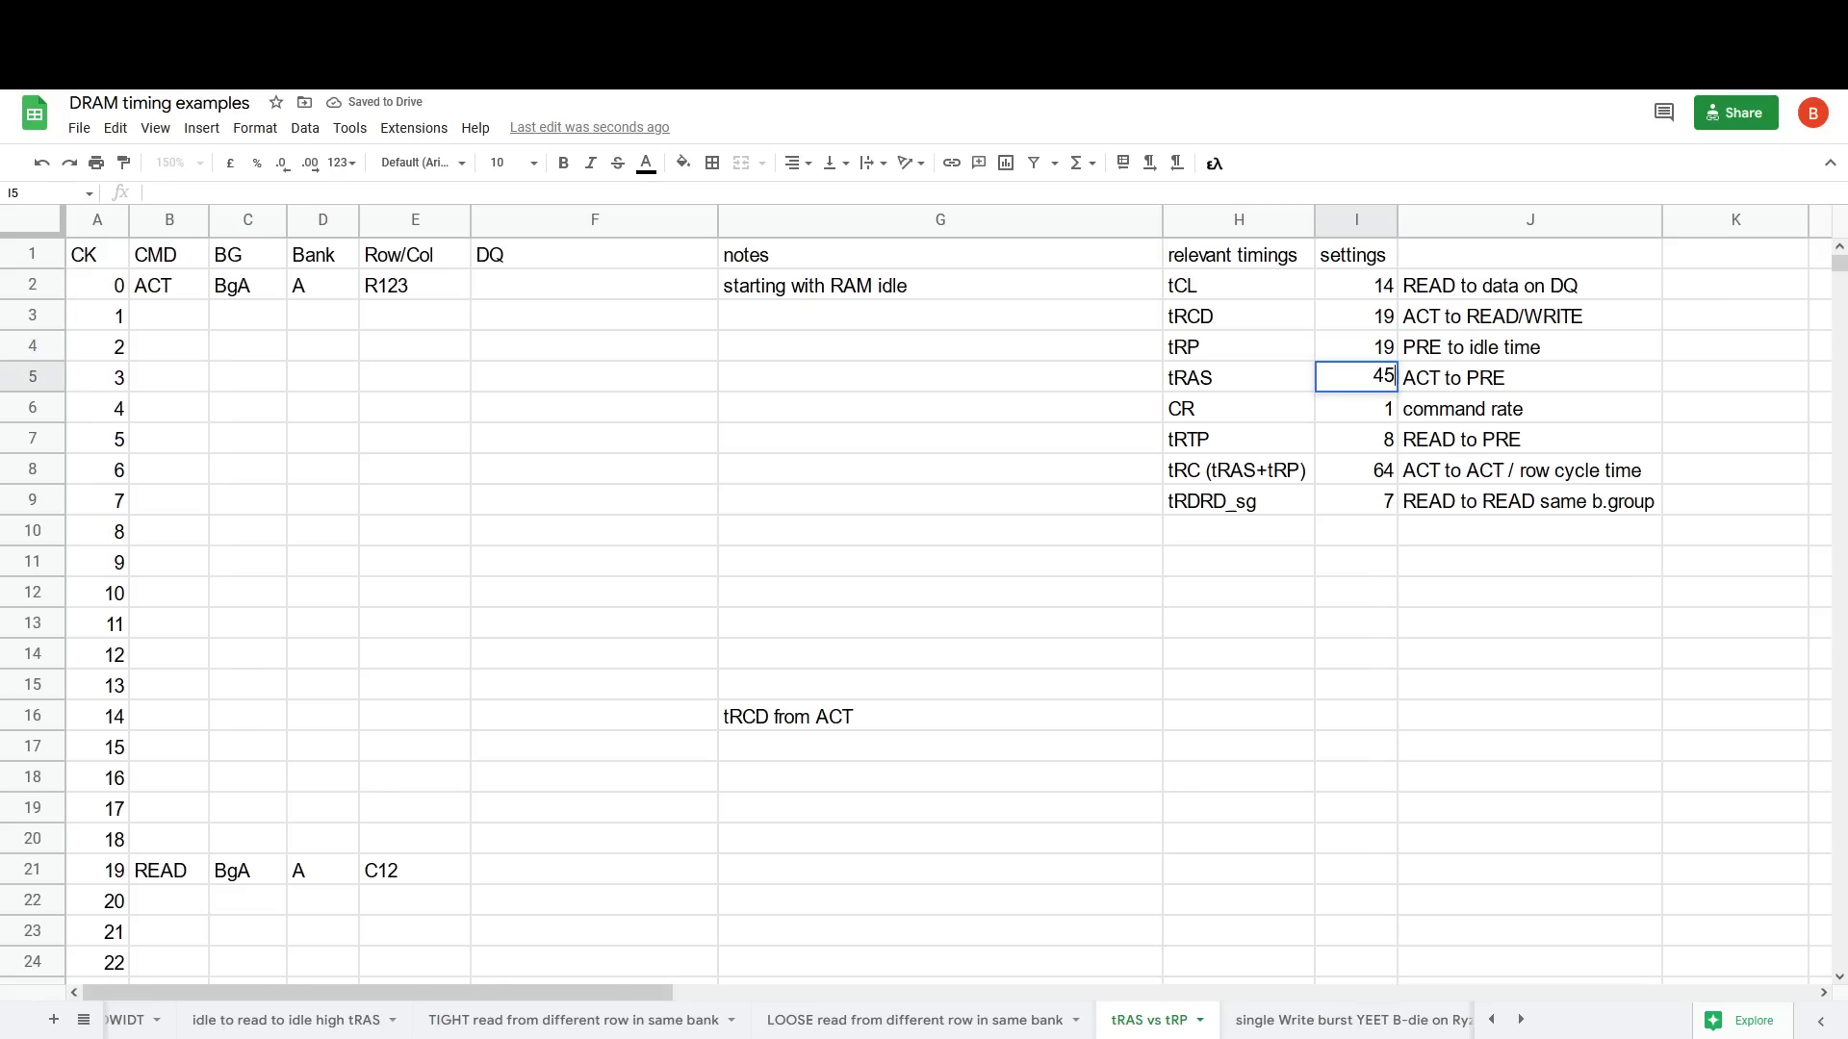
{"action": "key", "text": "Return"}
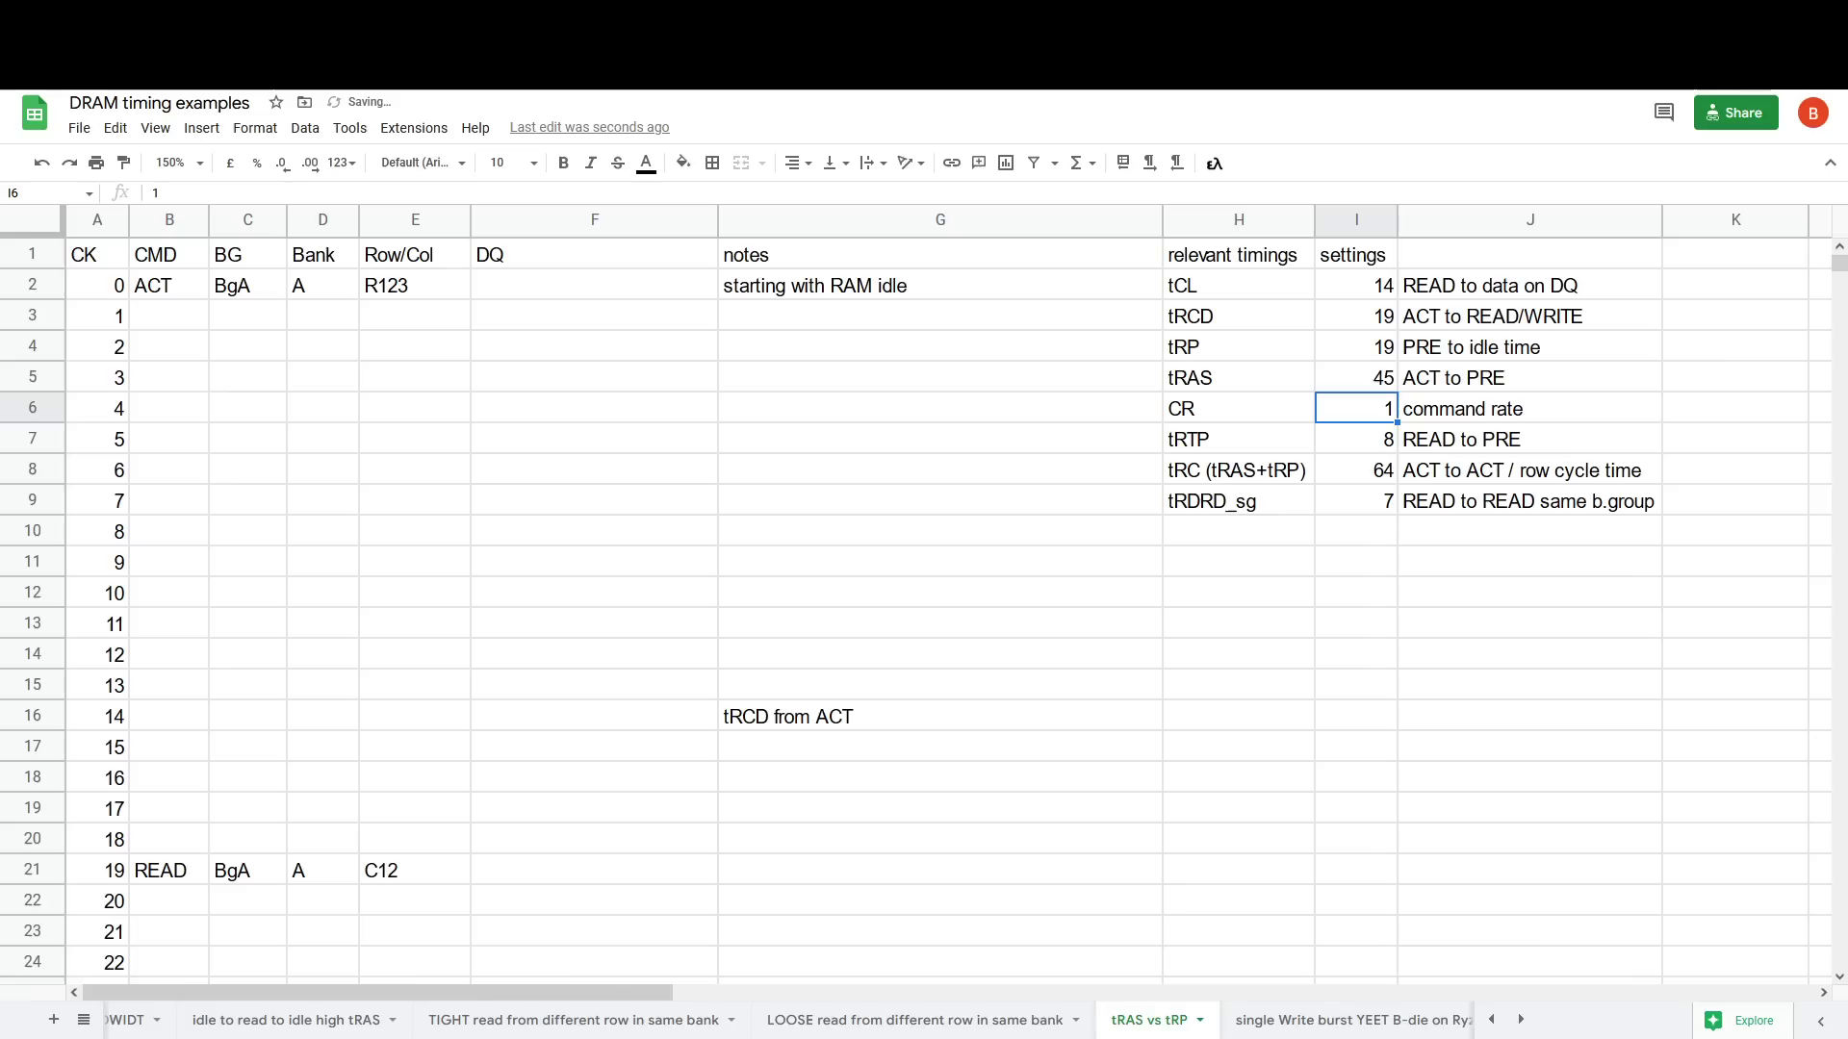
Step: Return tRP to 16 and tRAS to 48, leaving the tRP setting selected
{"action": "left_click", "coordinate": [1371, 349]}
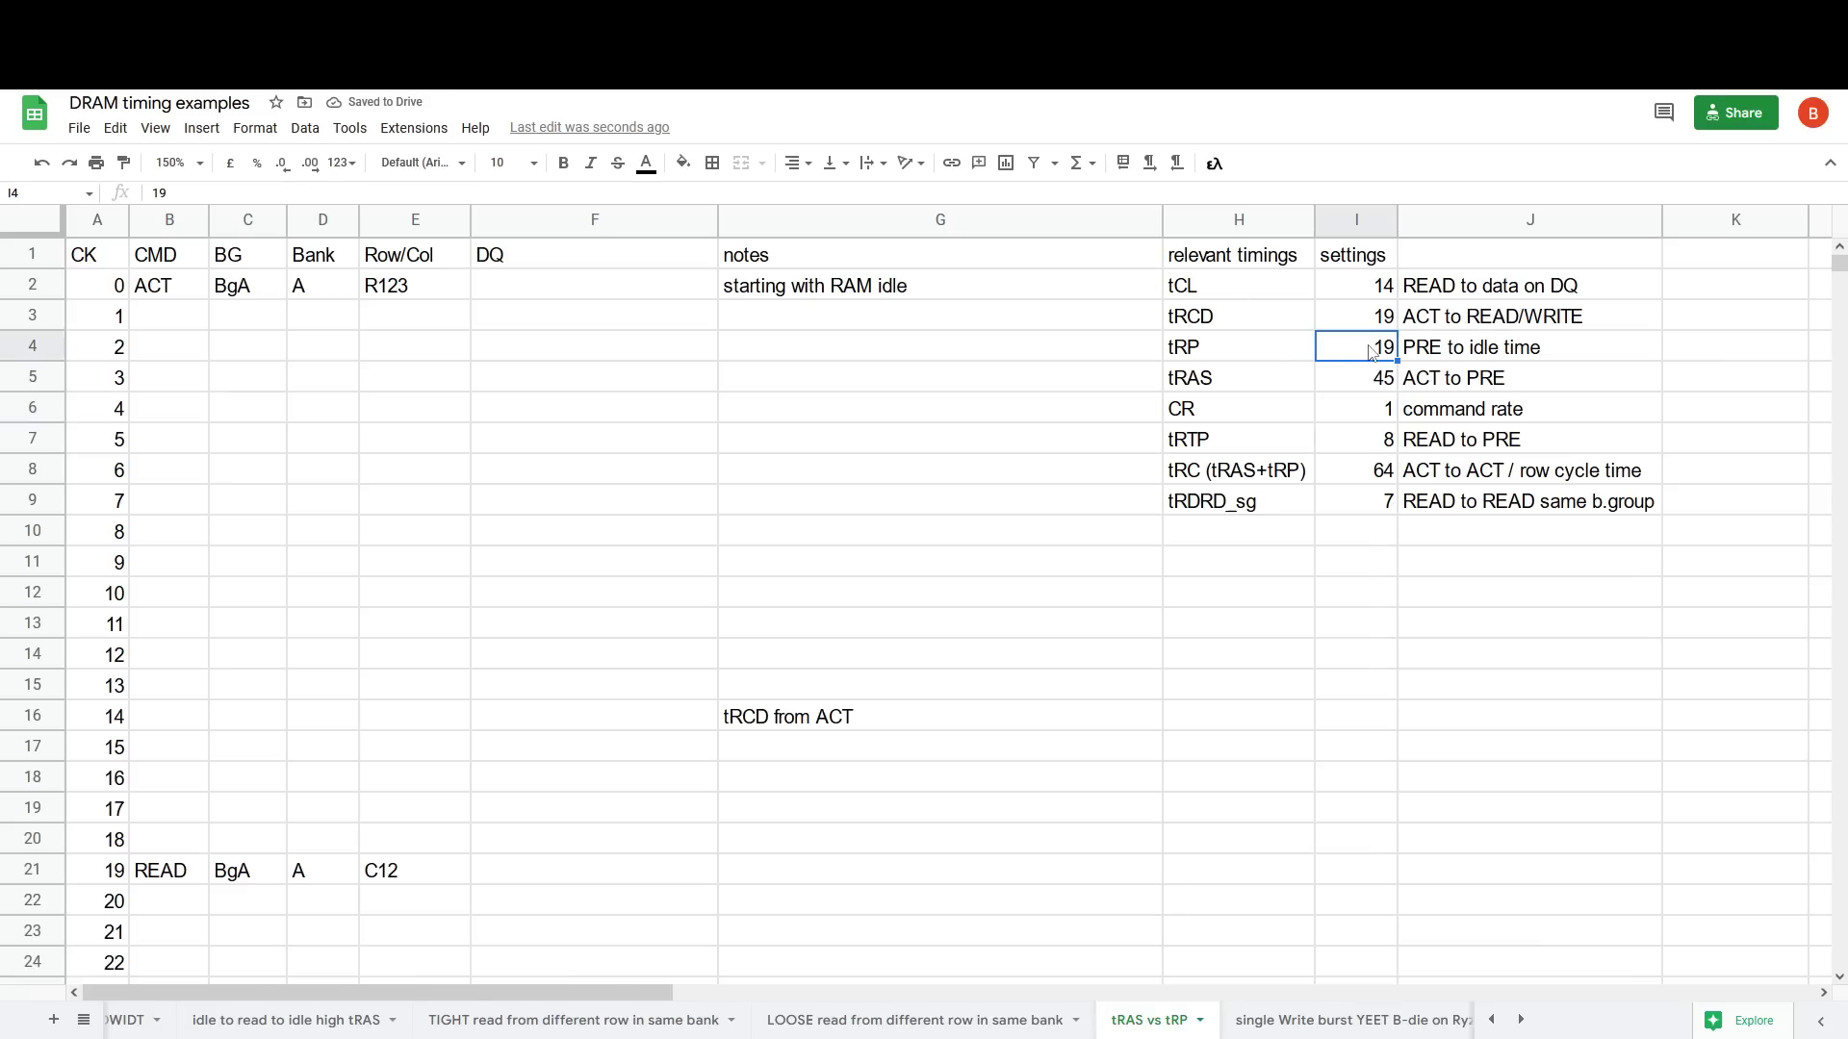
{"action": "type", "text": "16"}
{"action": "key", "text": "Return"}
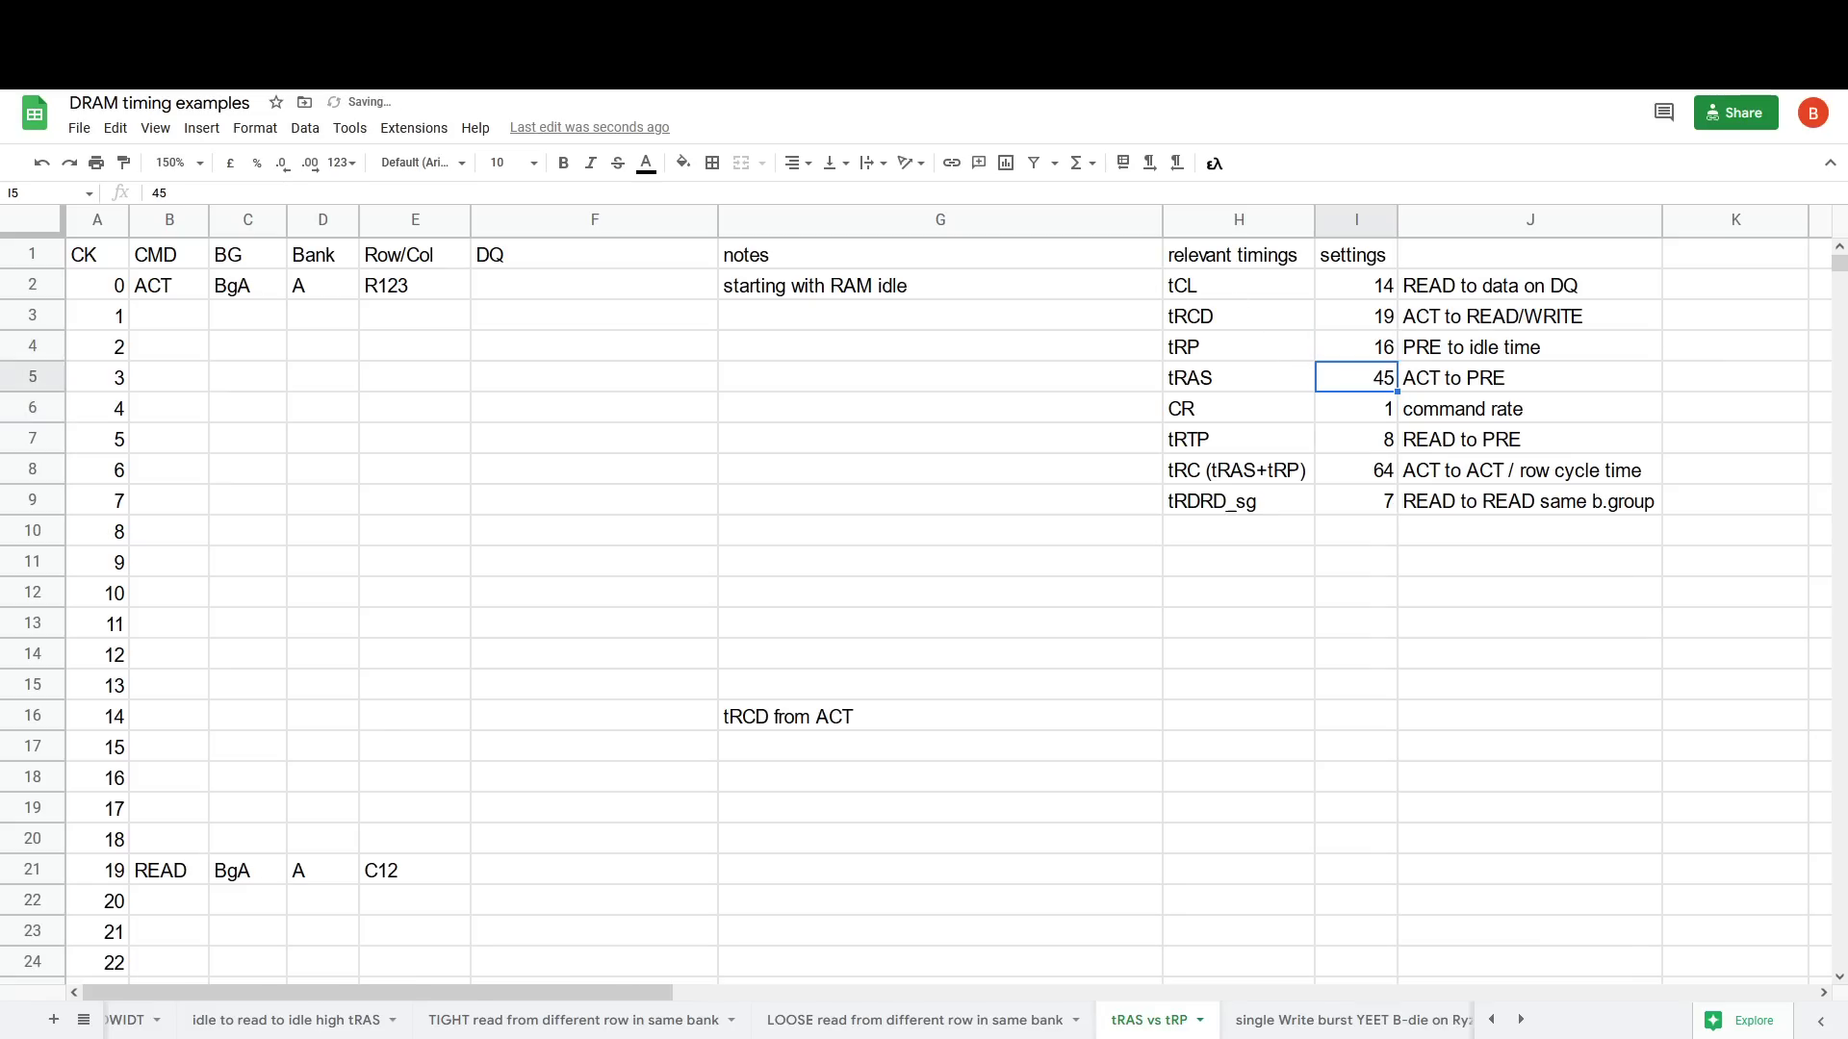
{"action": "type", "text": "48"}
{"action": "key", "text": "Up"}
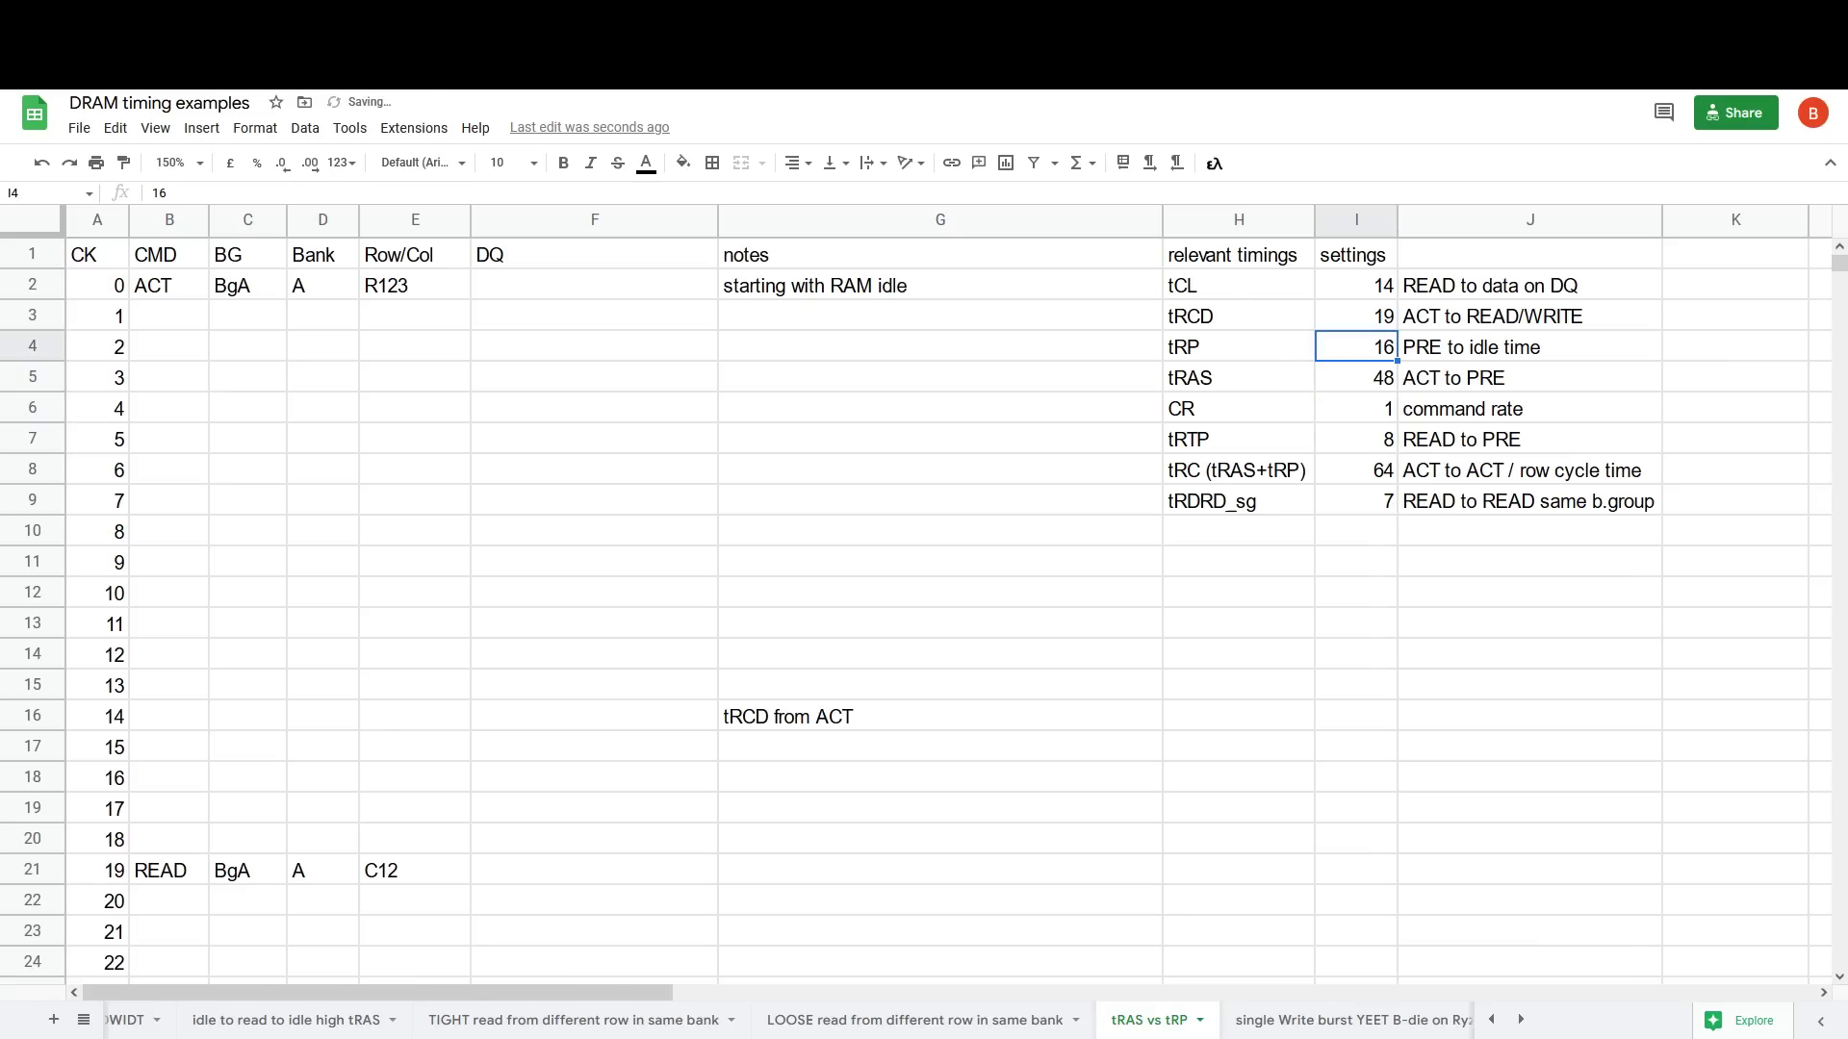
Step: Highlight the tRP and tRAS entries in the timing settings to compare the two
{"action": "left_click_drag", "start_coordinate": [1280, 349], "coordinate": [1347, 351]}
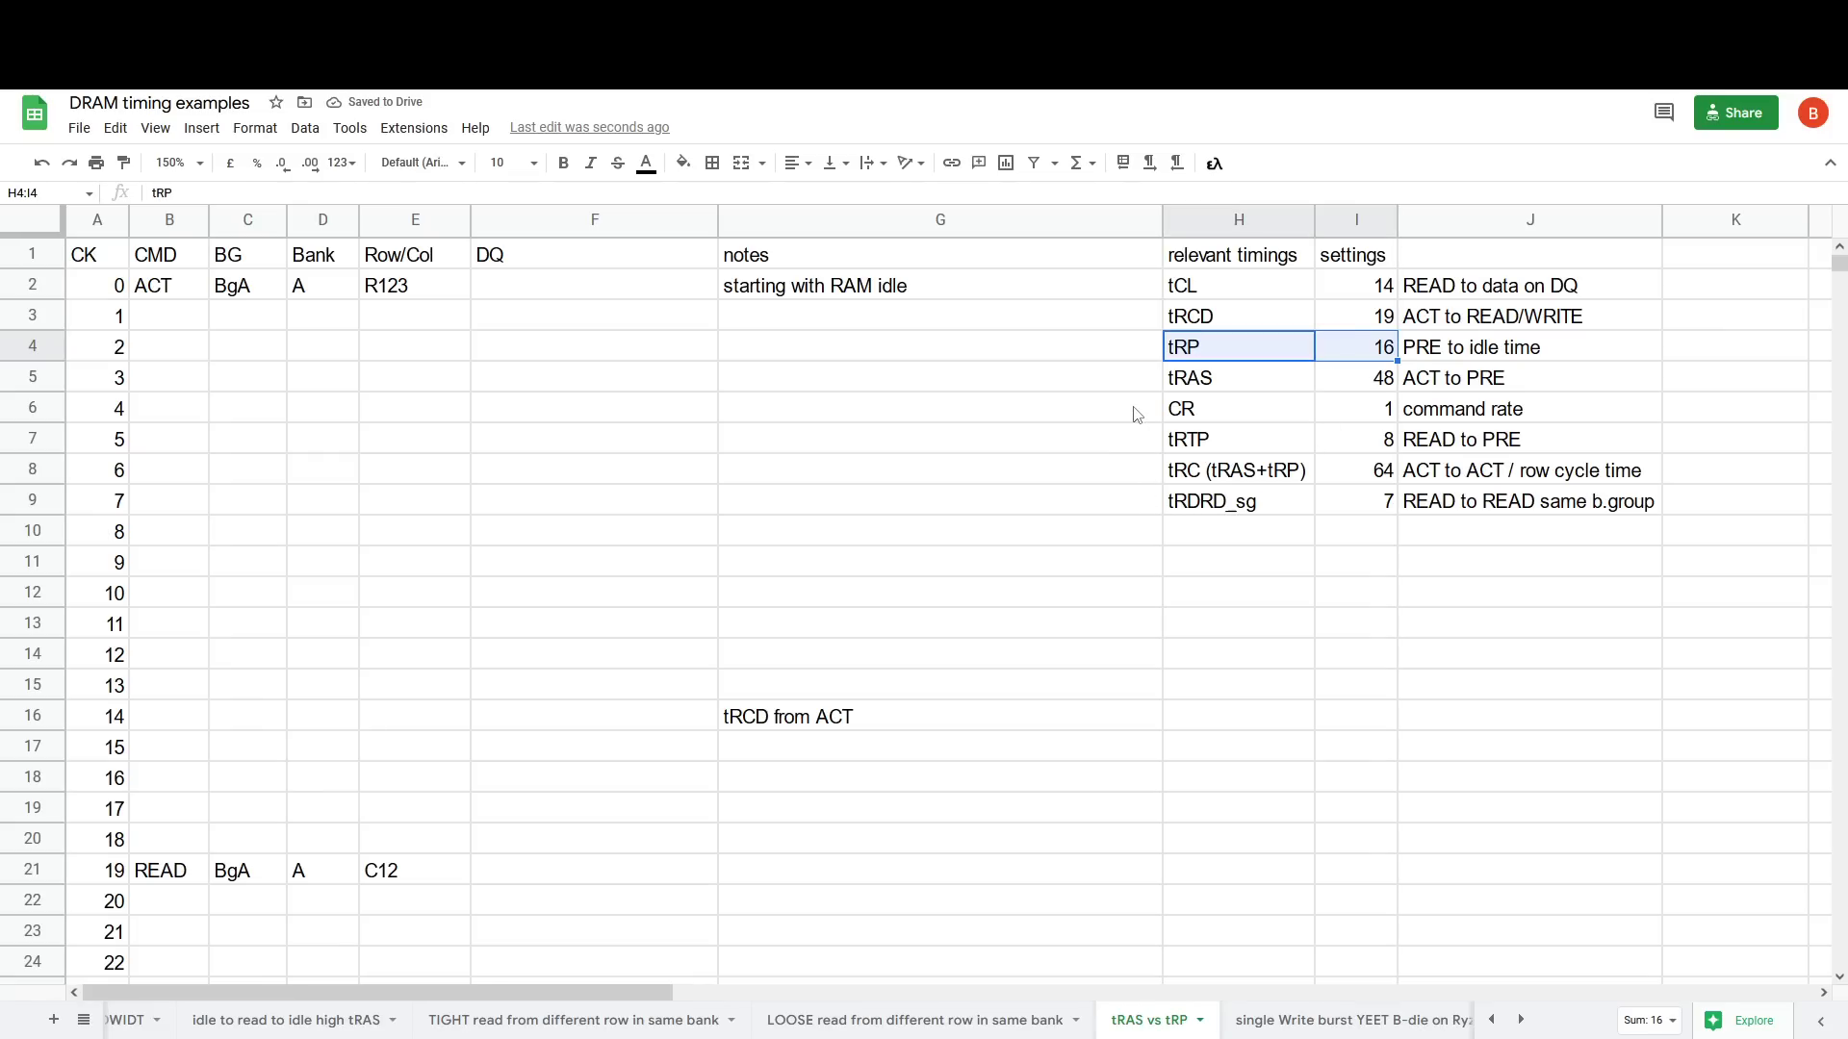
{"action": "left_click_drag", "start_coordinate": [1251, 379], "coordinate": [1369, 384]}
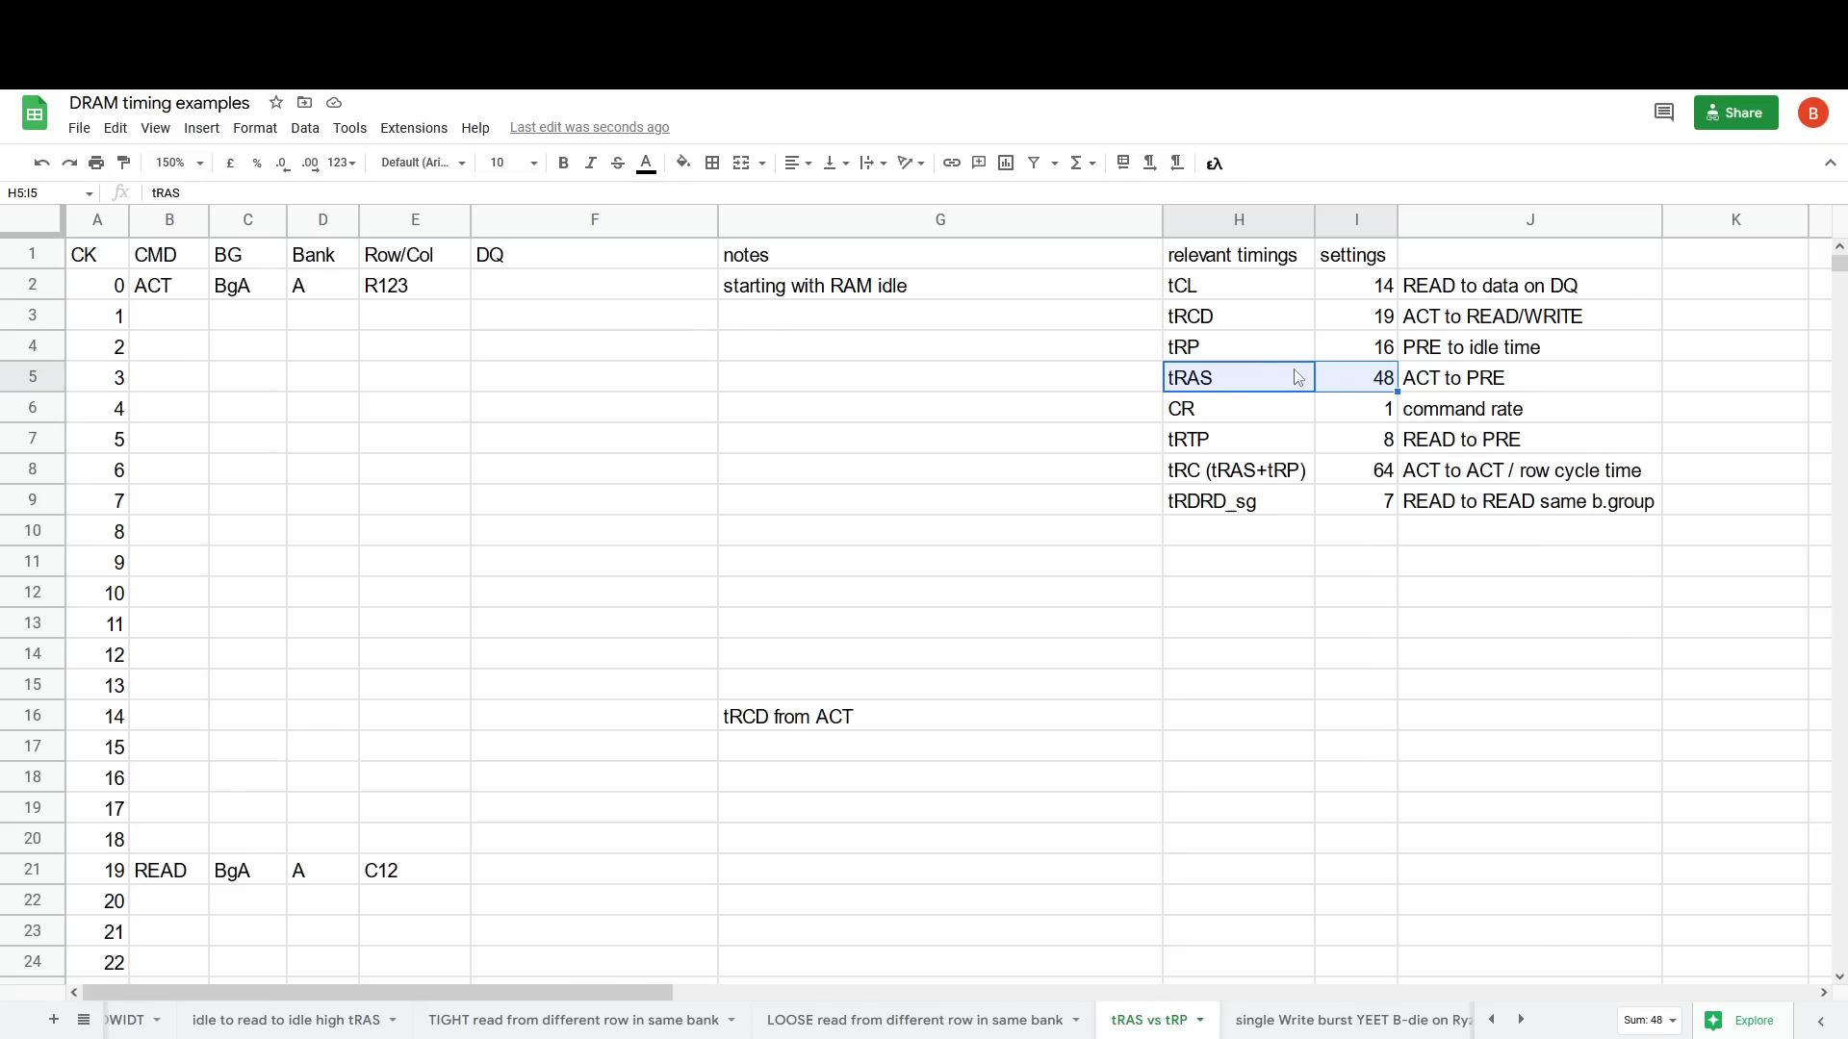
{"action": "left_click", "coordinate": [1332, 354]}
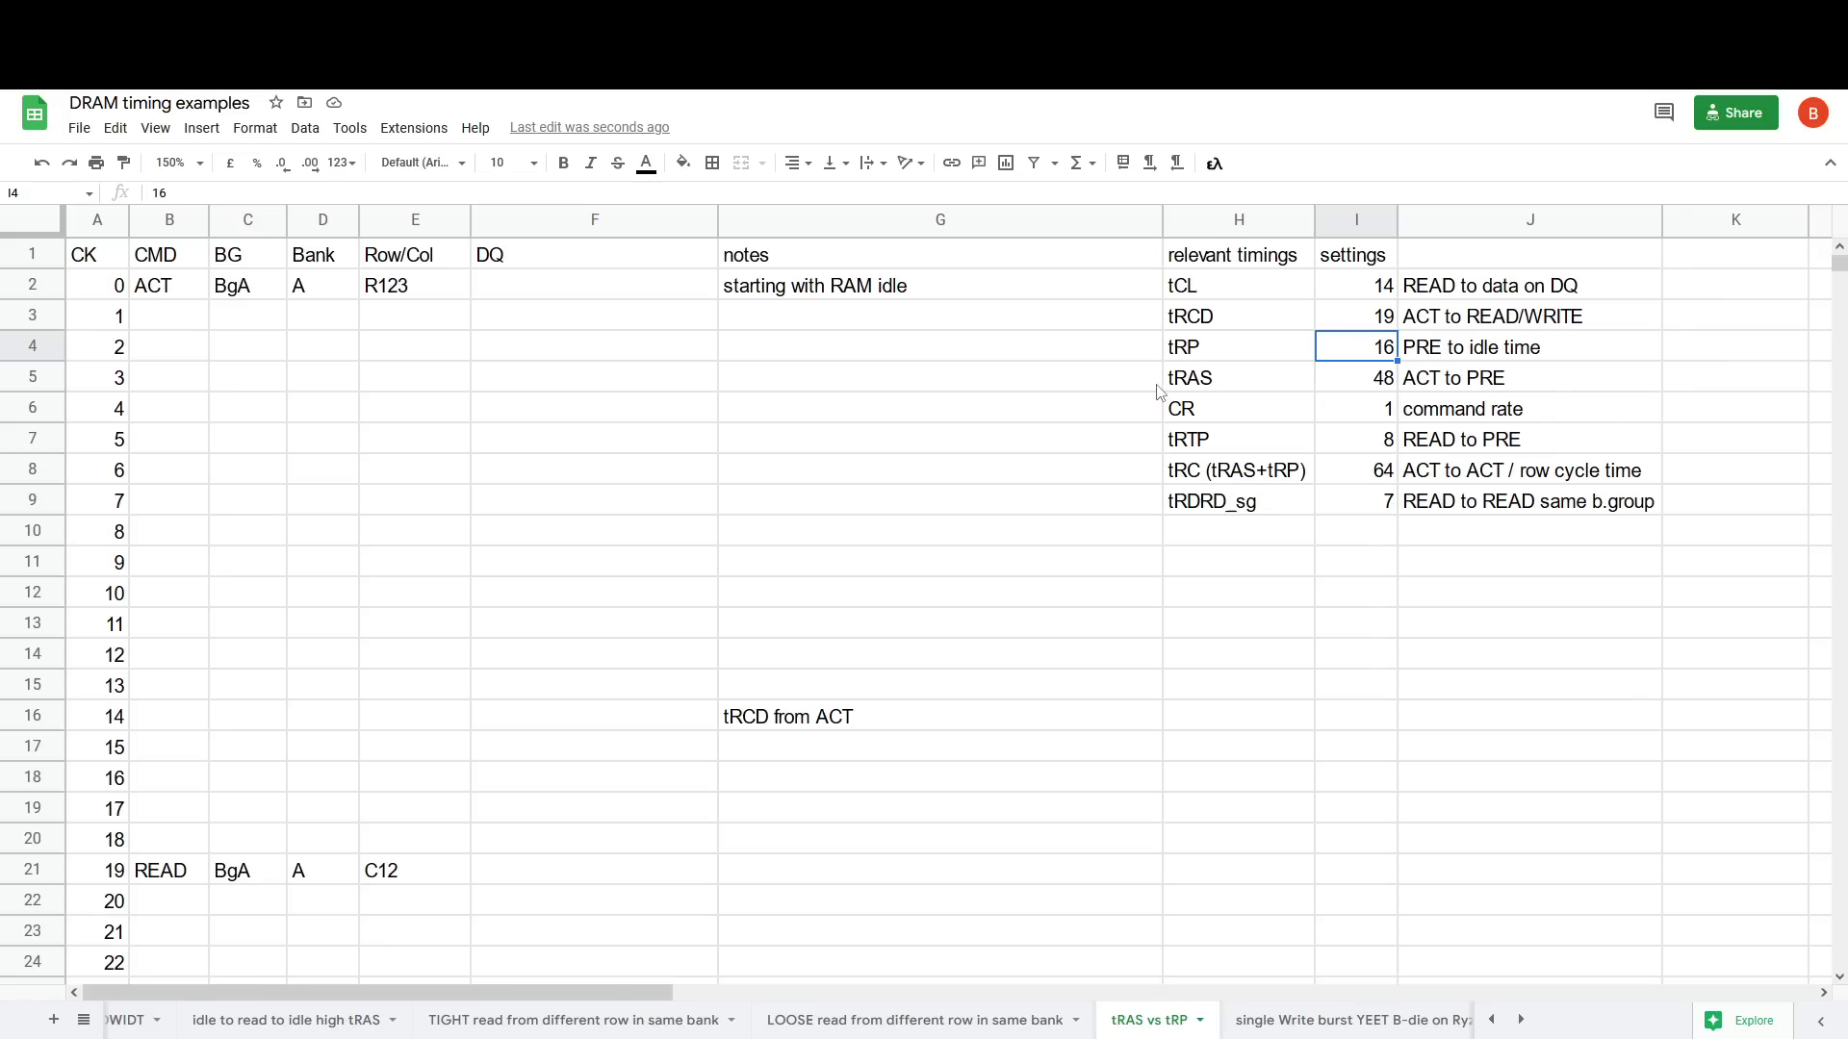
{"action": "left_click", "coordinate": [1357, 378]}
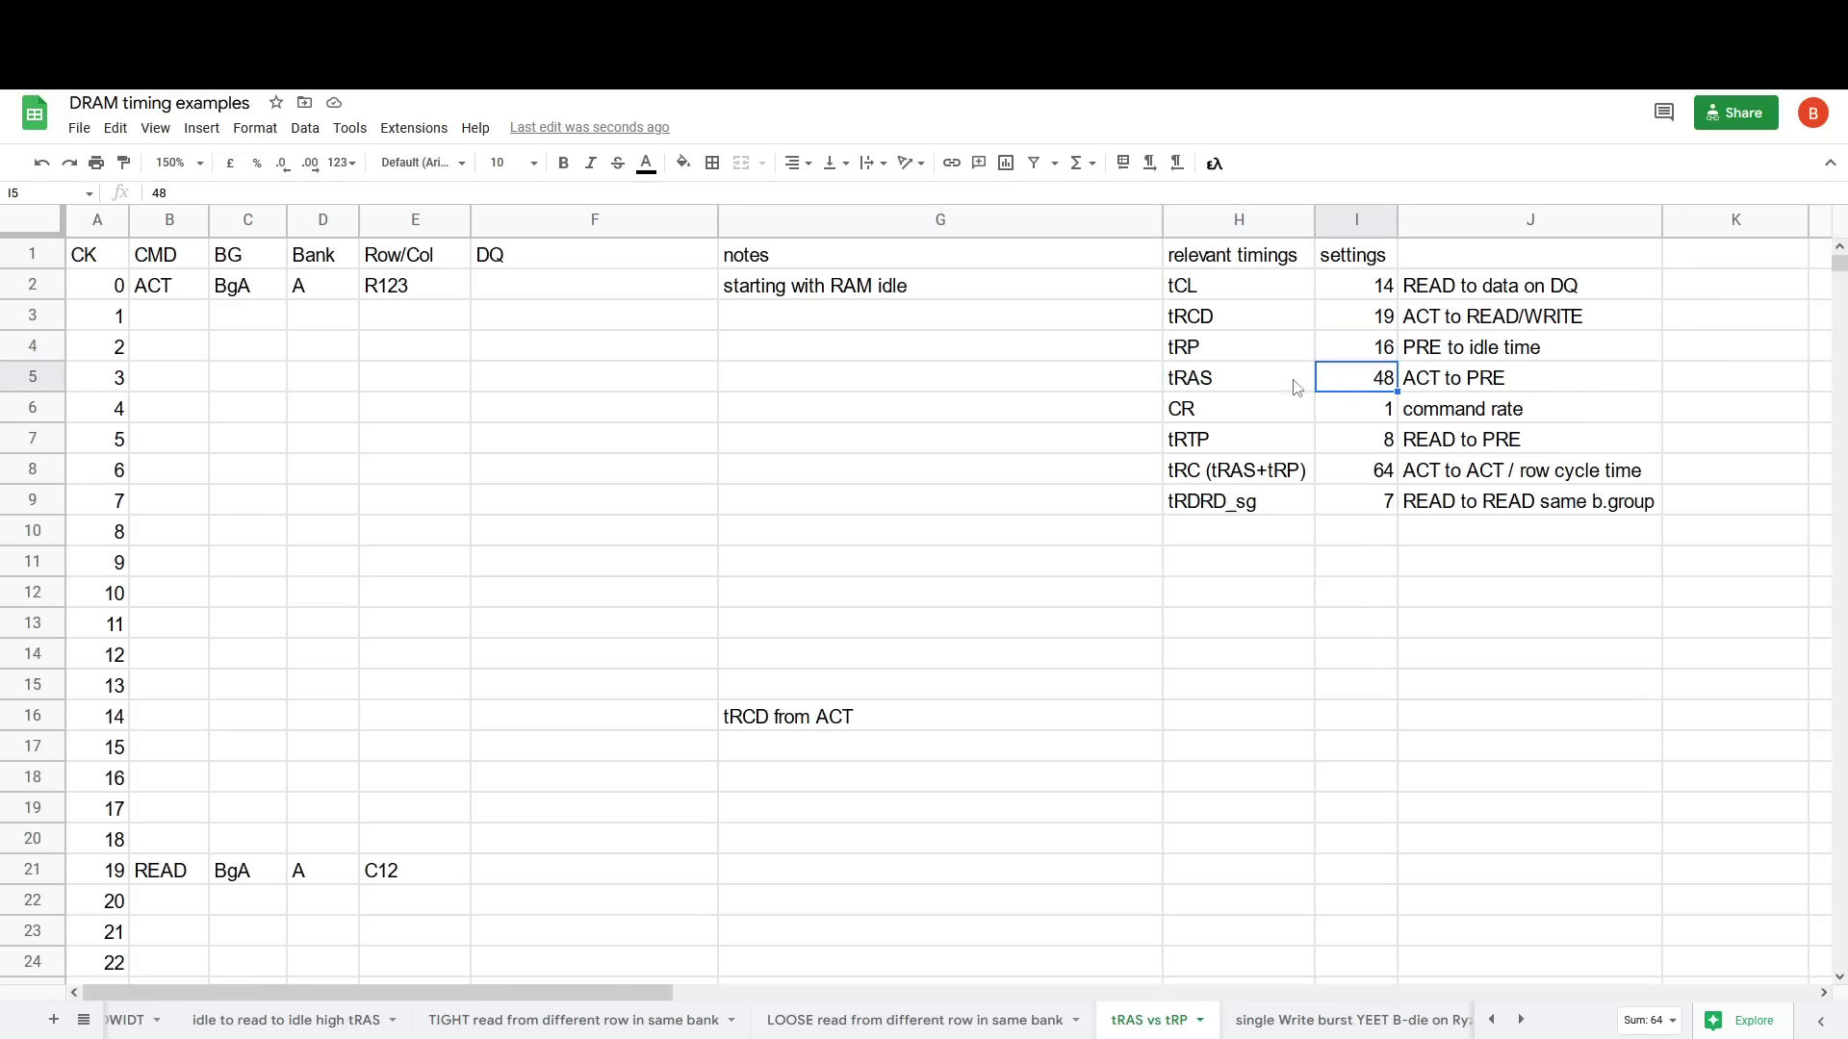
{"action": "left_click_drag", "start_coordinate": [1287, 380], "coordinate": [1348, 375]}
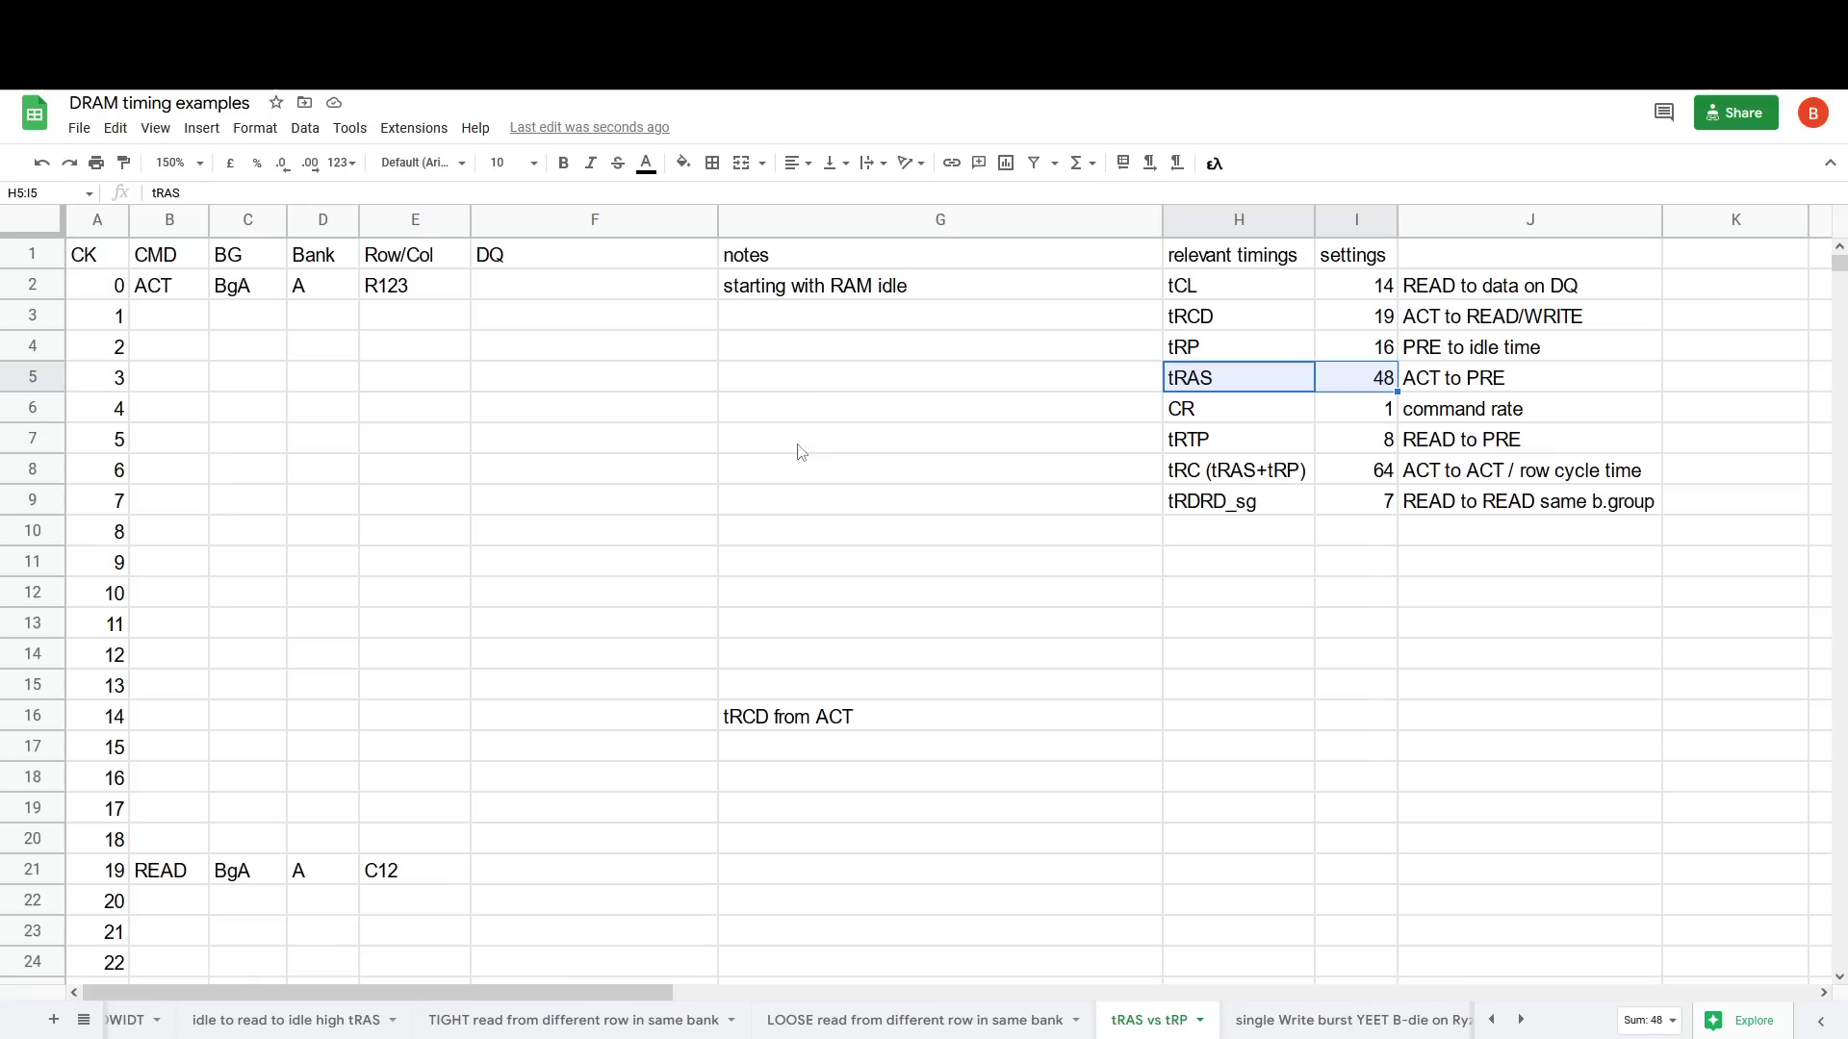
{"action": "scroll", "coordinate": [510, 404], "scroll_direction": "down", "scroll_amount": 3}
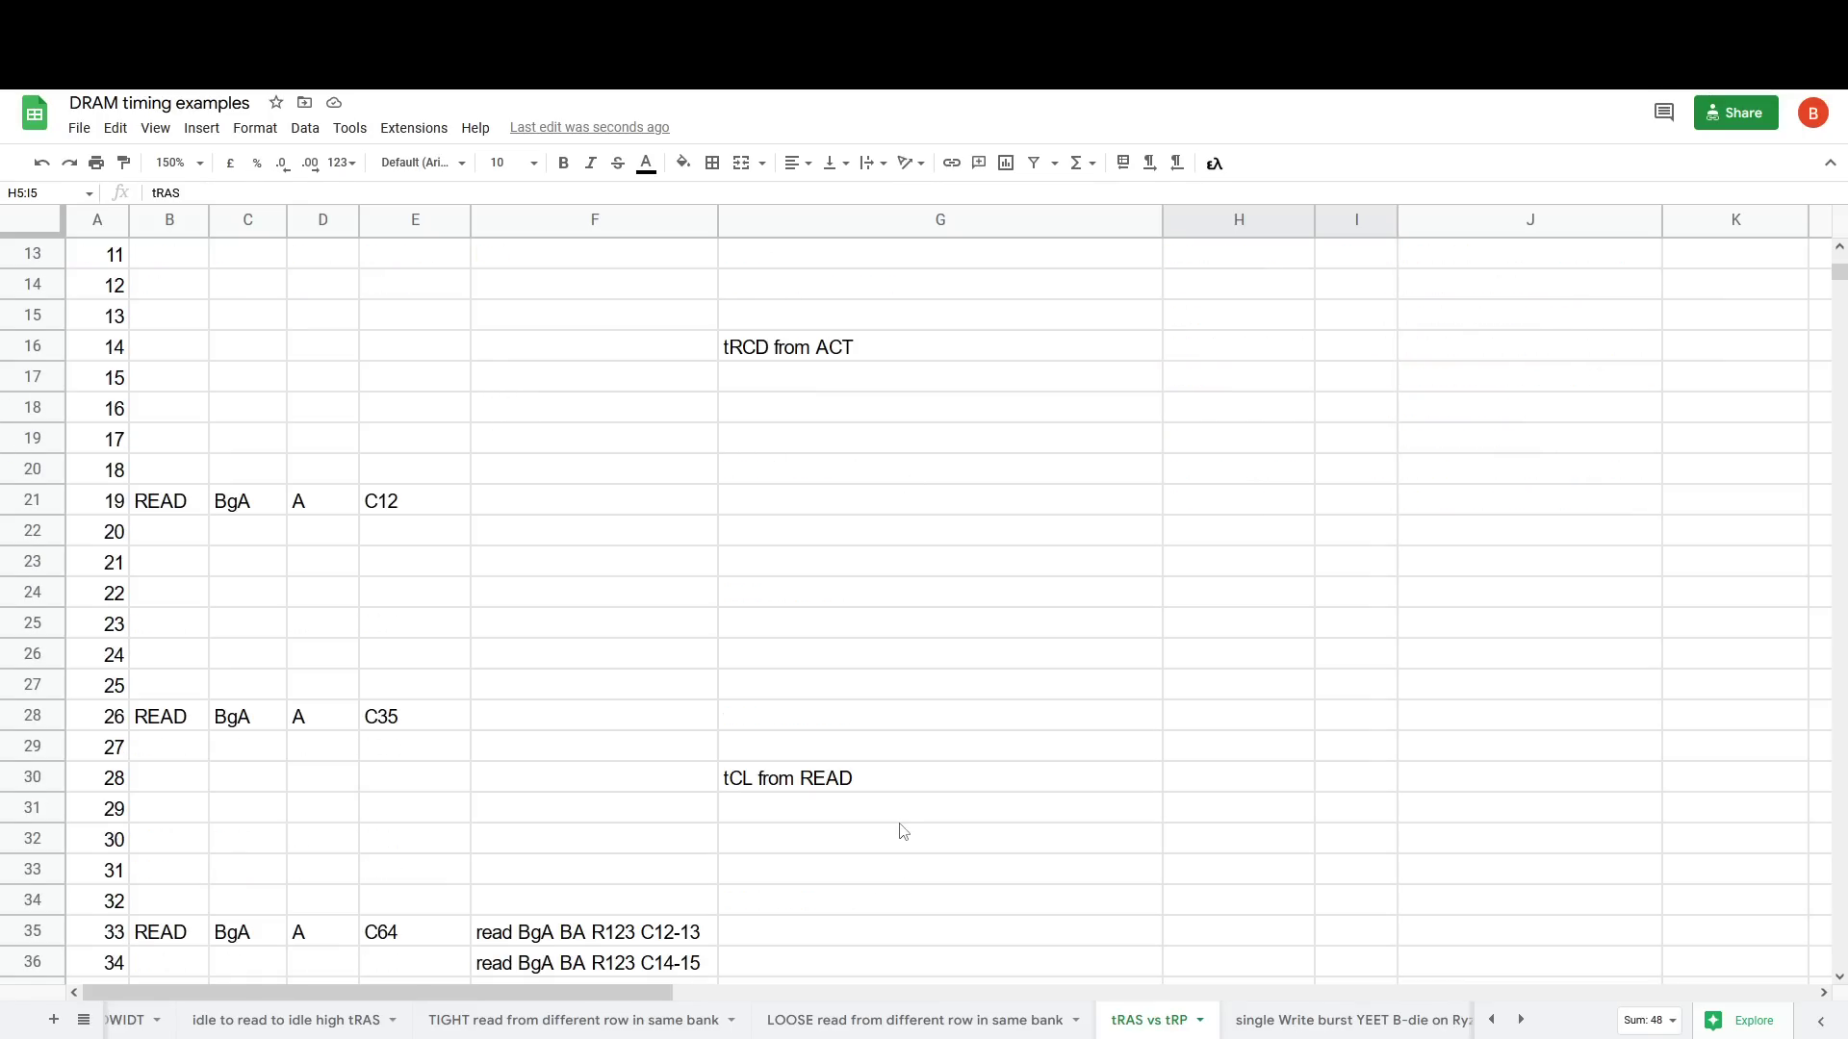
Step: Switch to the "LOOSE read from different row in same bank" sheet and examine the ACT commands for rows R123 and R678
{"action": "left_click", "coordinate": [986, 1022]}
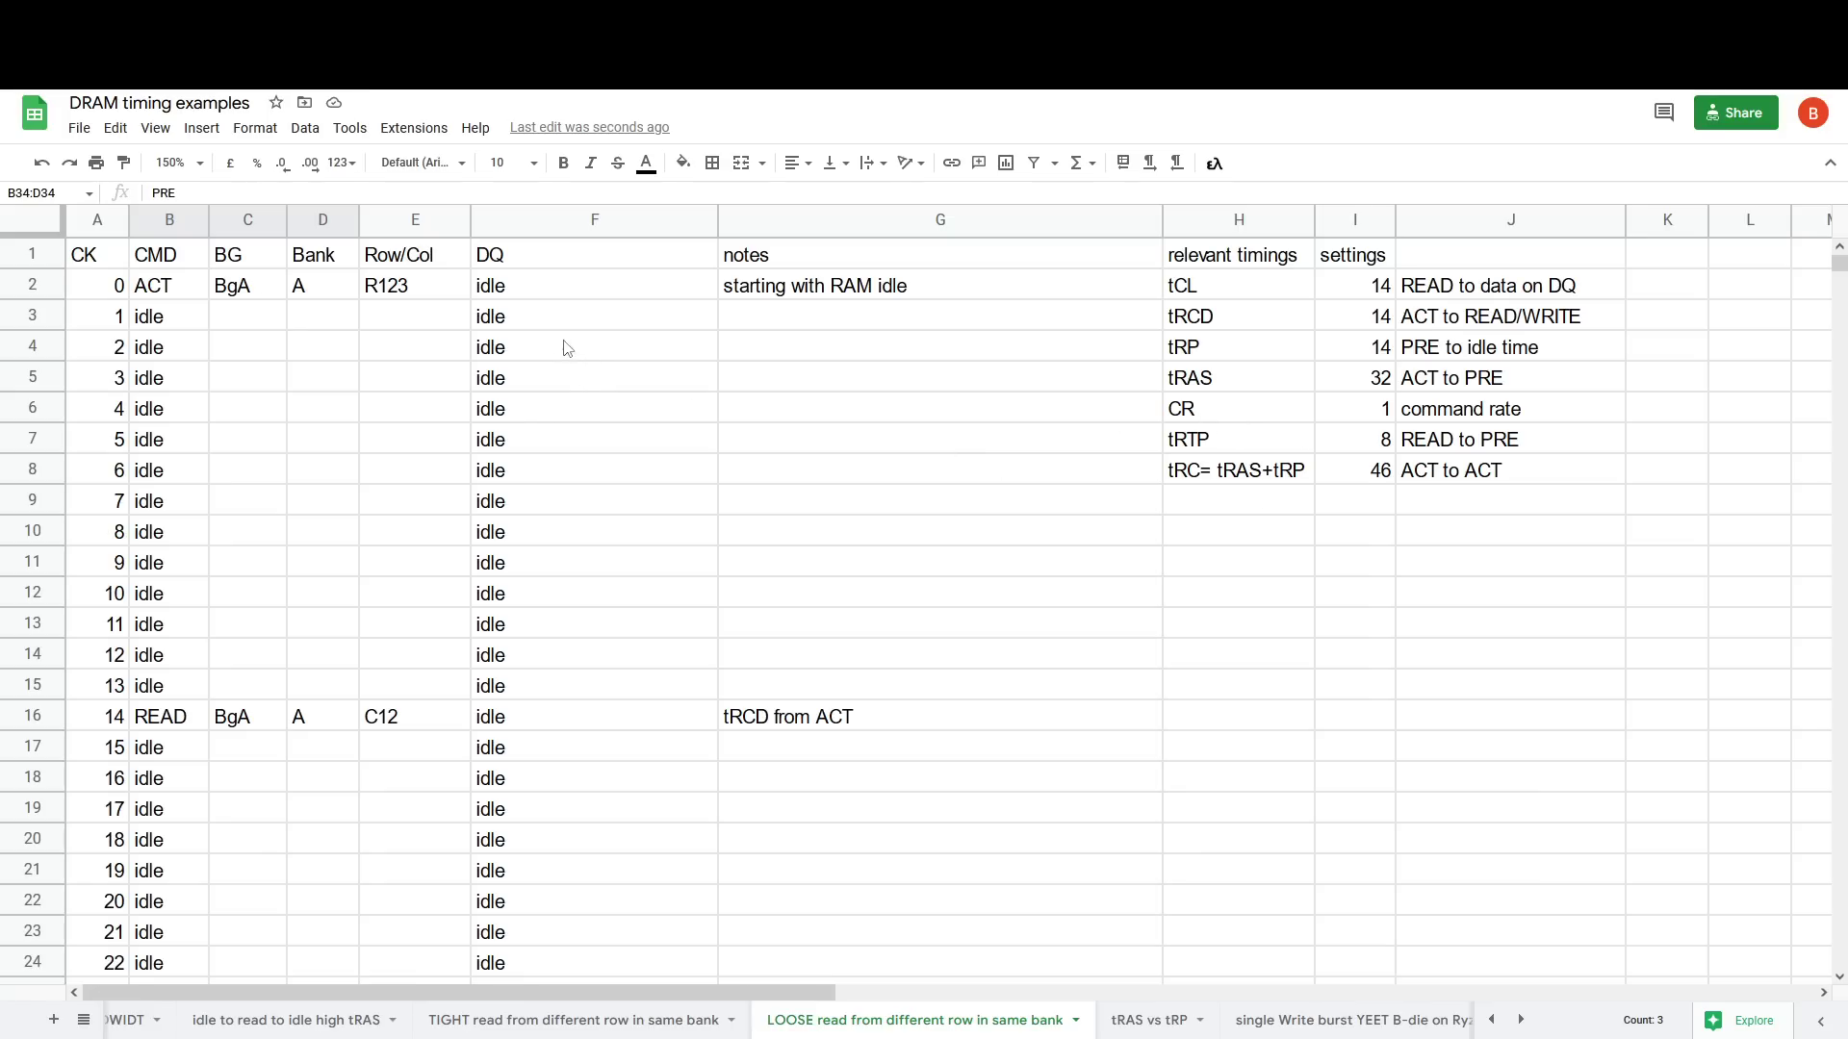
{"action": "left_click_drag", "start_coordinate": [248, 293], "coordinate": [452, 294]}
{"action": "scroll", "coordinate": [385, 587], "scroll_direction": "down", "scroll_amount": 10}
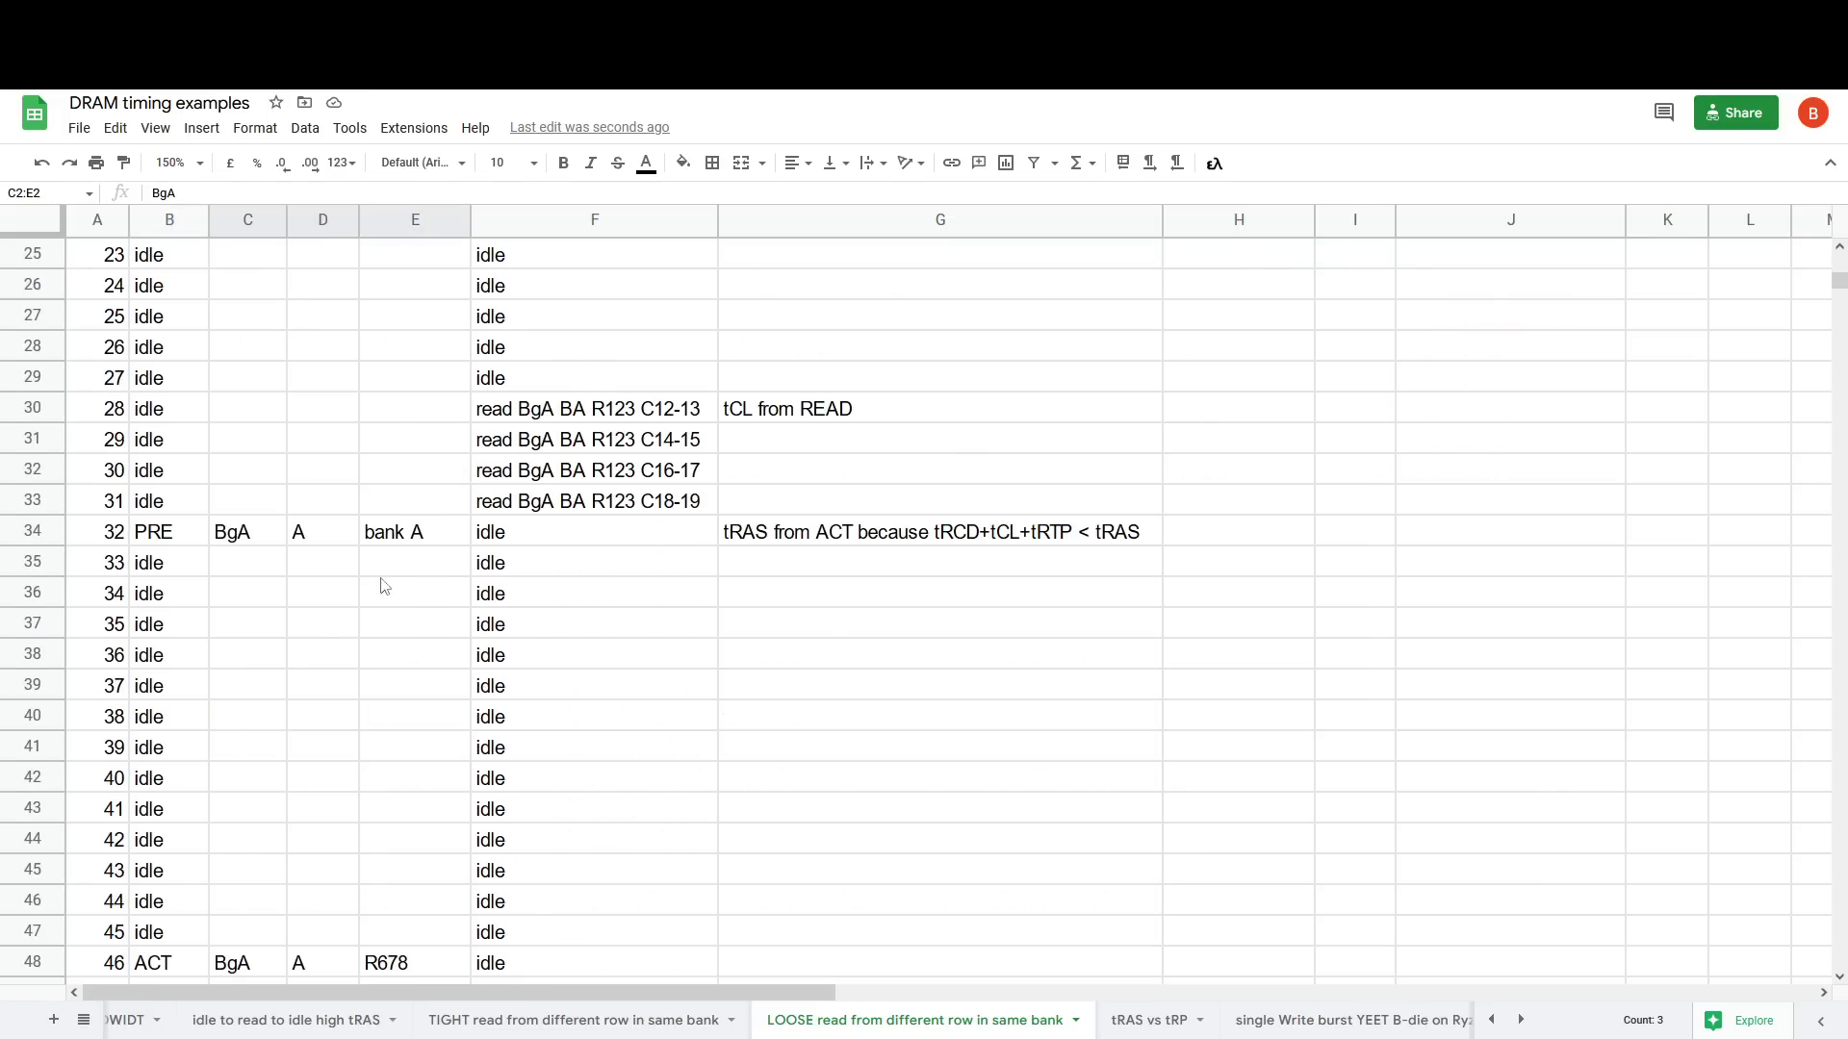
{"action": "left_click_drag", "start_coordinate": [241, 593], "coordinate": [449, 590]}
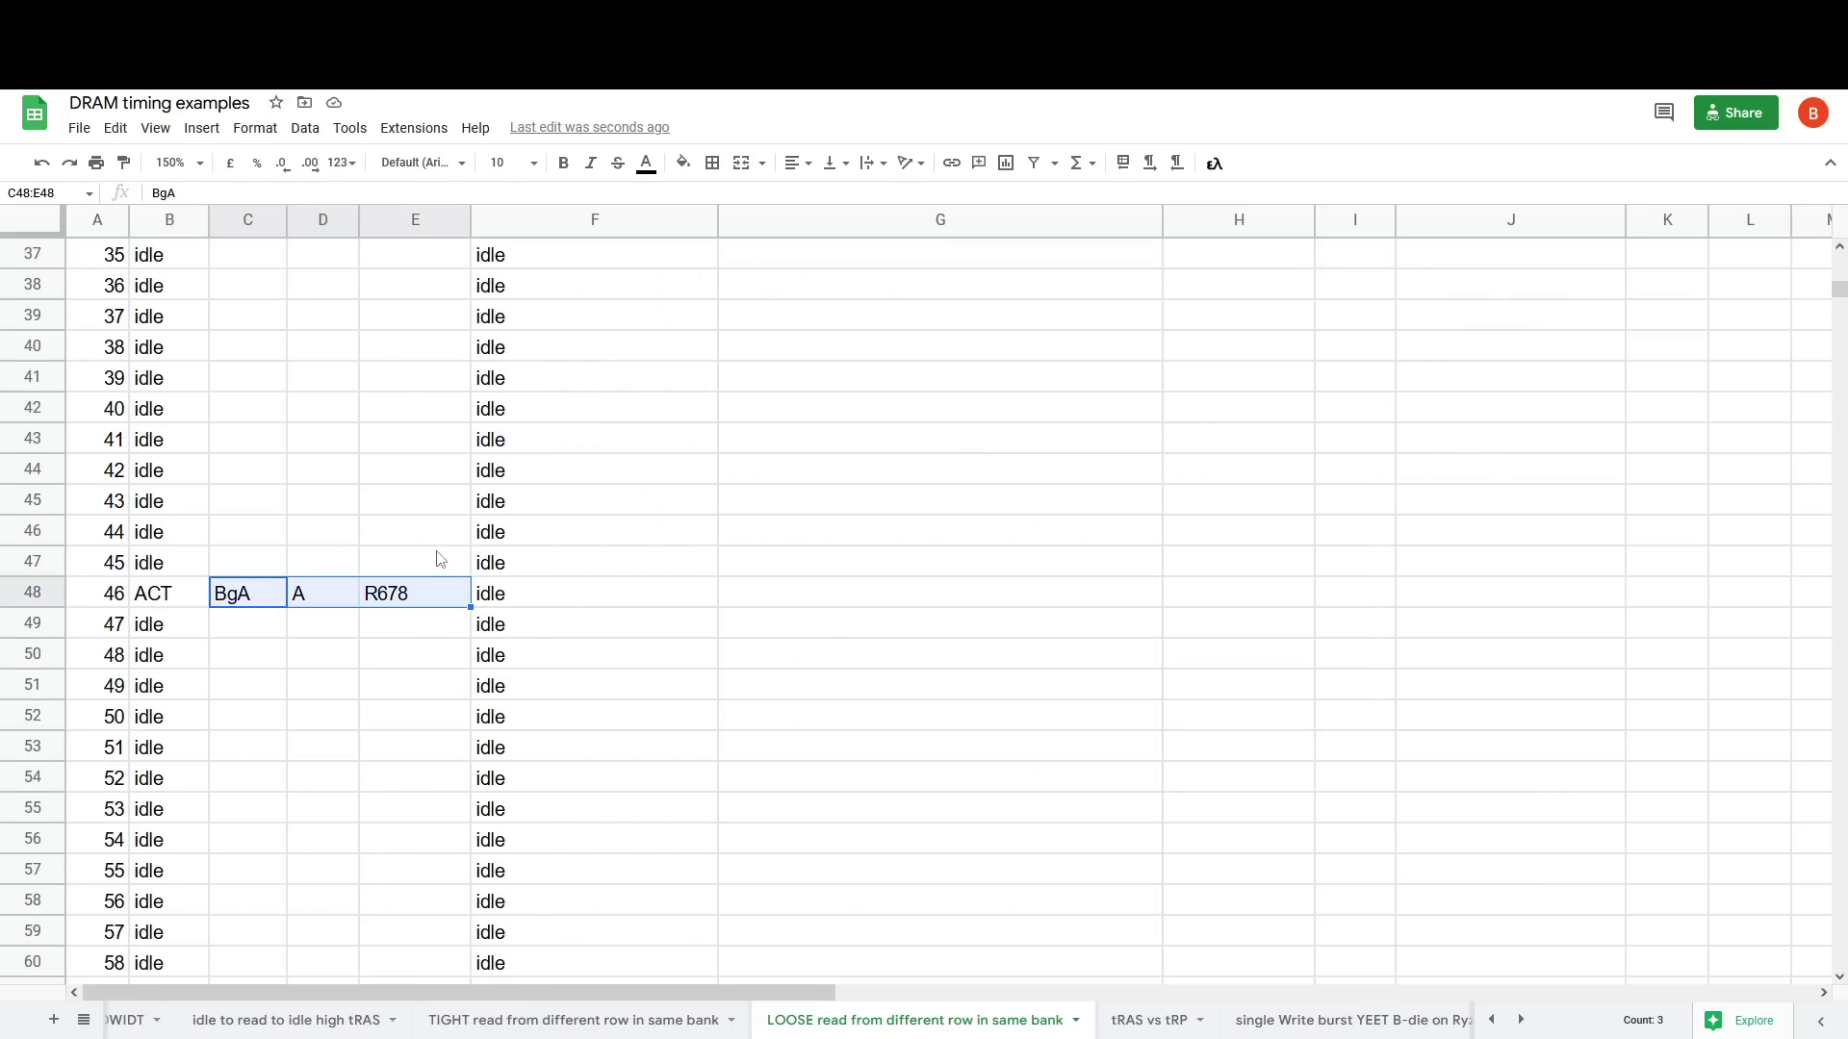
{"action": "scroll", "coordinate": [440, 559], "scroll_direction": "up", "scroll_amount": 8}
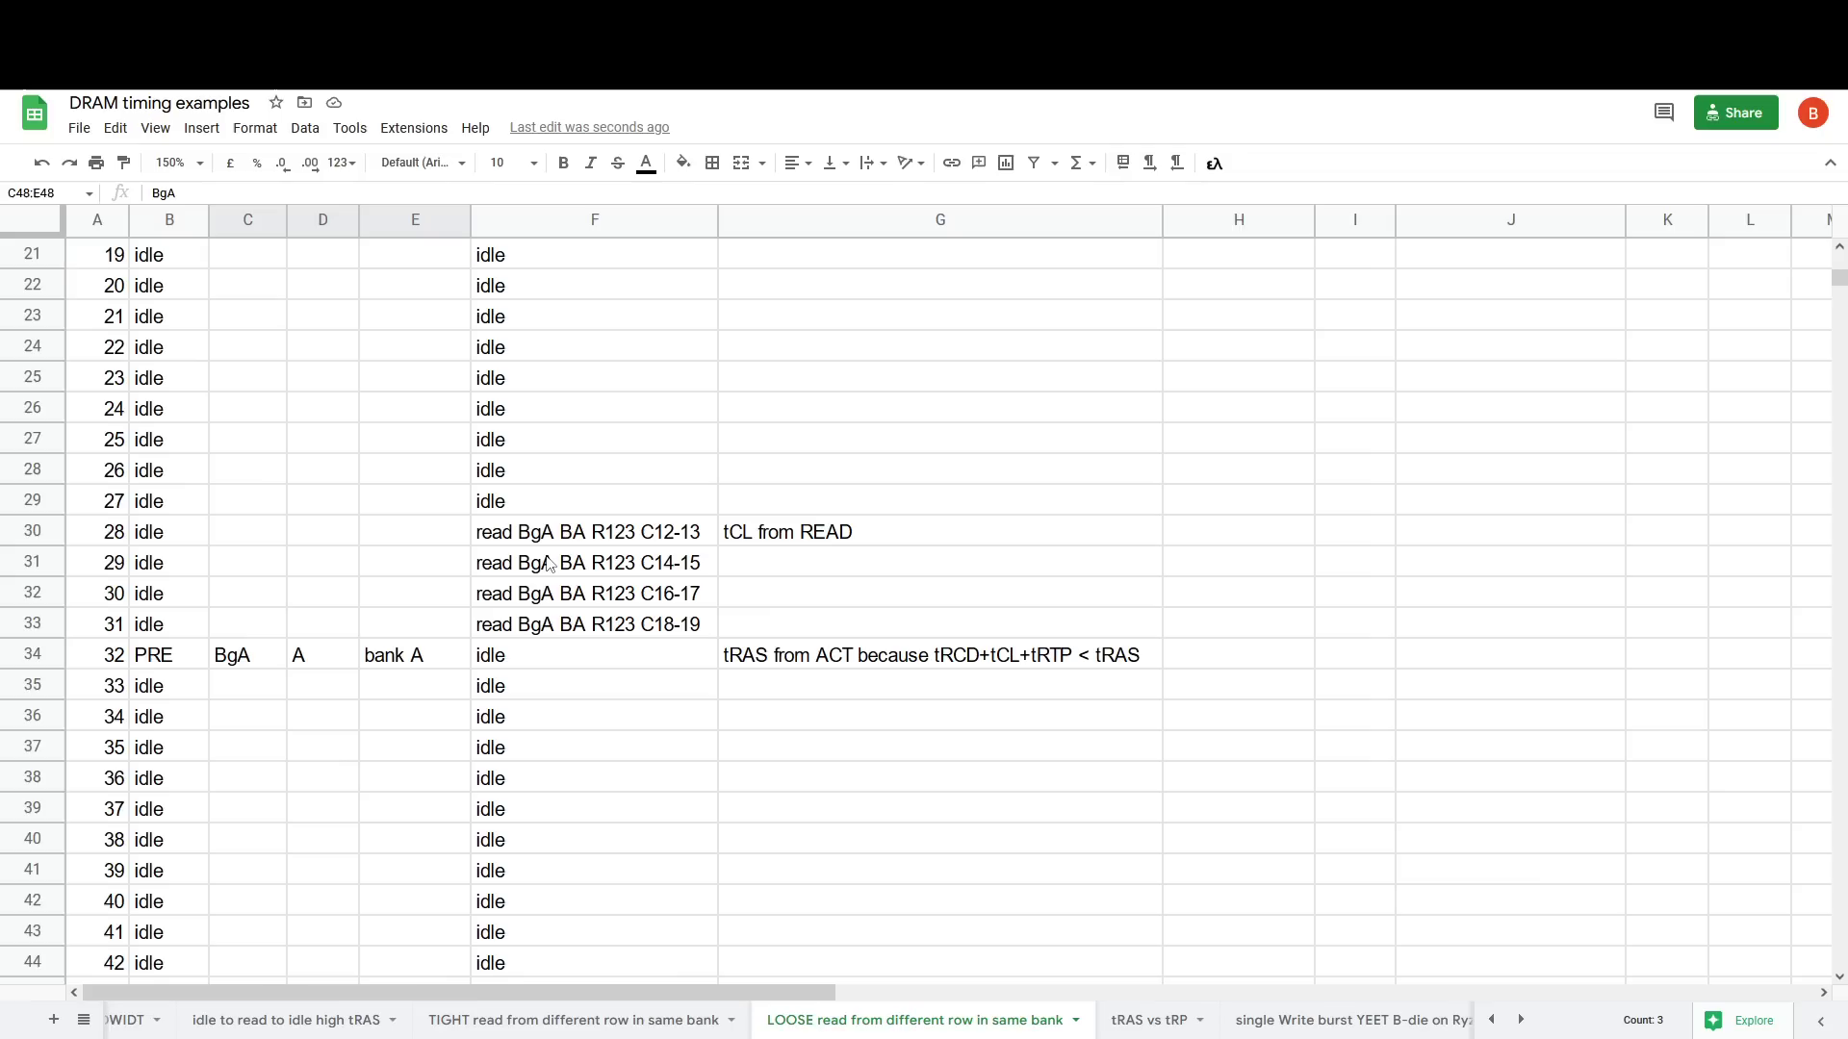
{"action": "scroll", "coordinate": [494, 709], "scroll_direction": "up", "scroll_amount": 3}
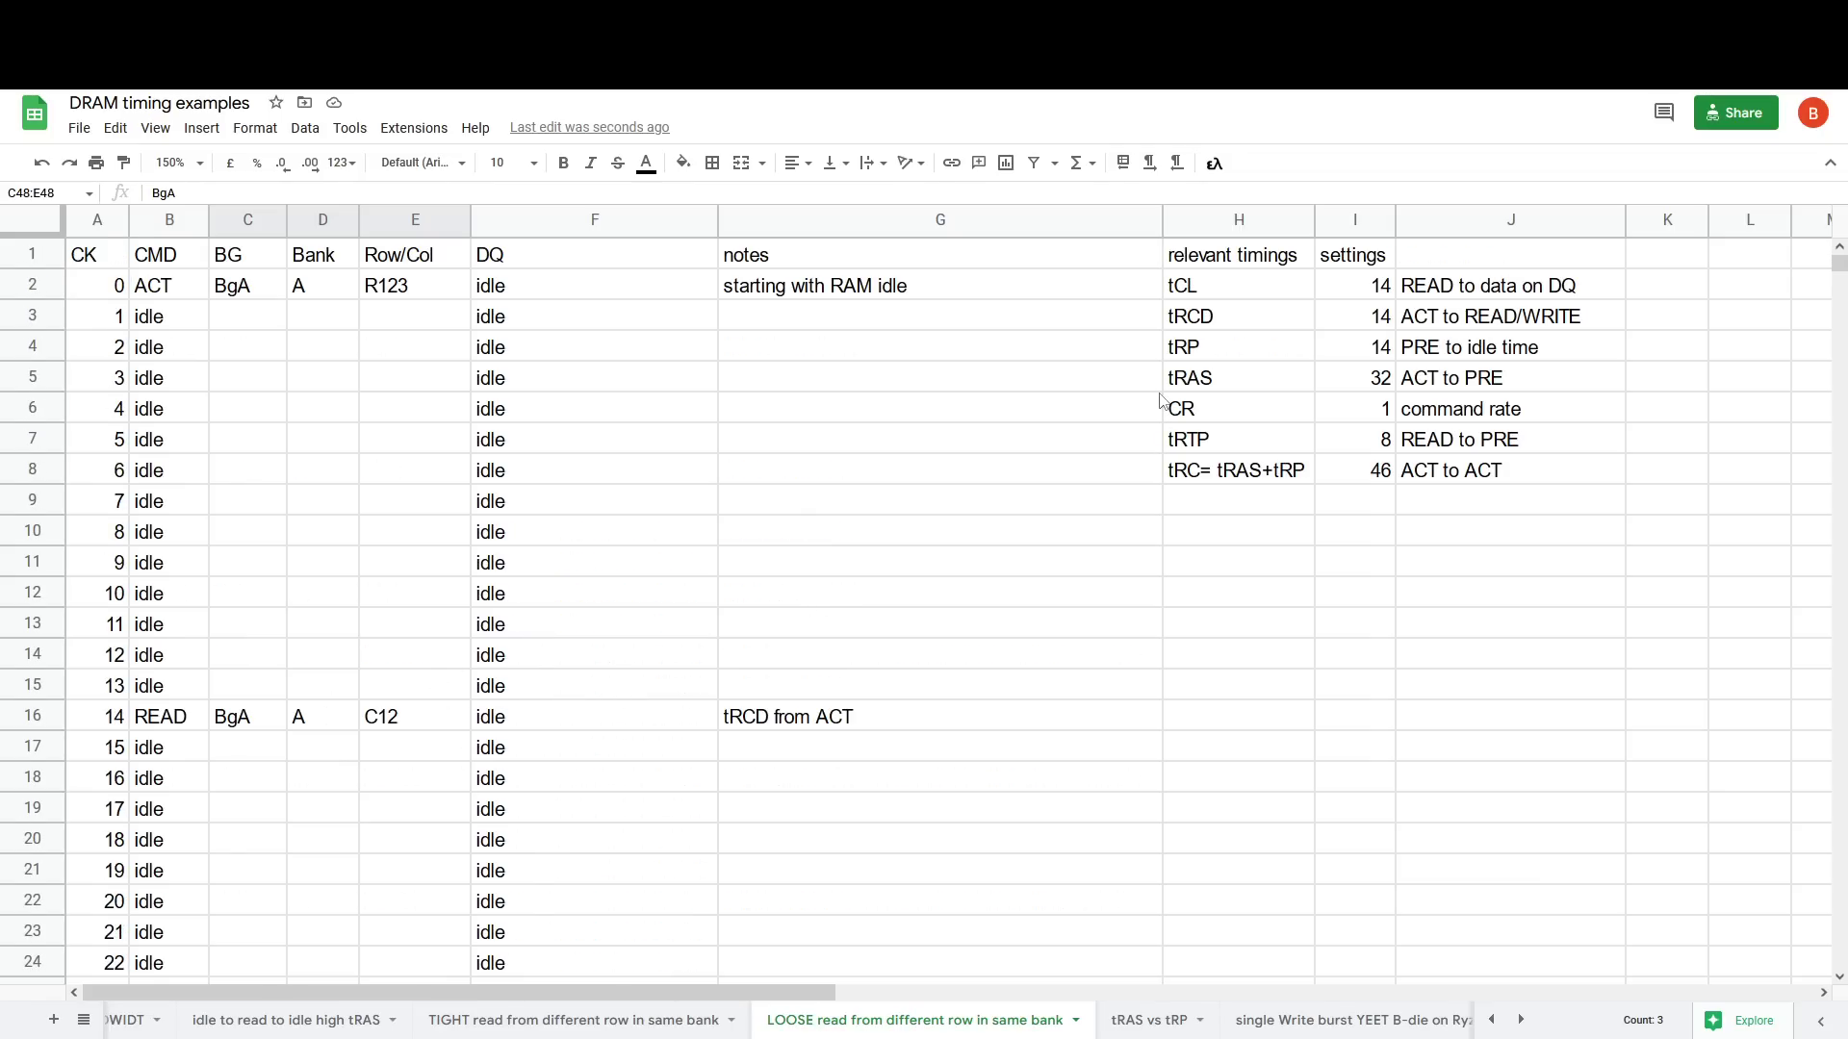
Step: Compare the tRAS setting with the PRE command at clock 32 and the second ACT command at clock 46
{"action": "left_click_drag", "start_coordinate": [1184, 380], "coordinate": [1326, 390]}
{"action": "scroll", "coordinate": [1326, 412], "scroll_direction": "down", "scroll_amount": 5}
{"action": "left_click_drag", "start_coordinate": [97, 778], "coordinate": [486, 785]}
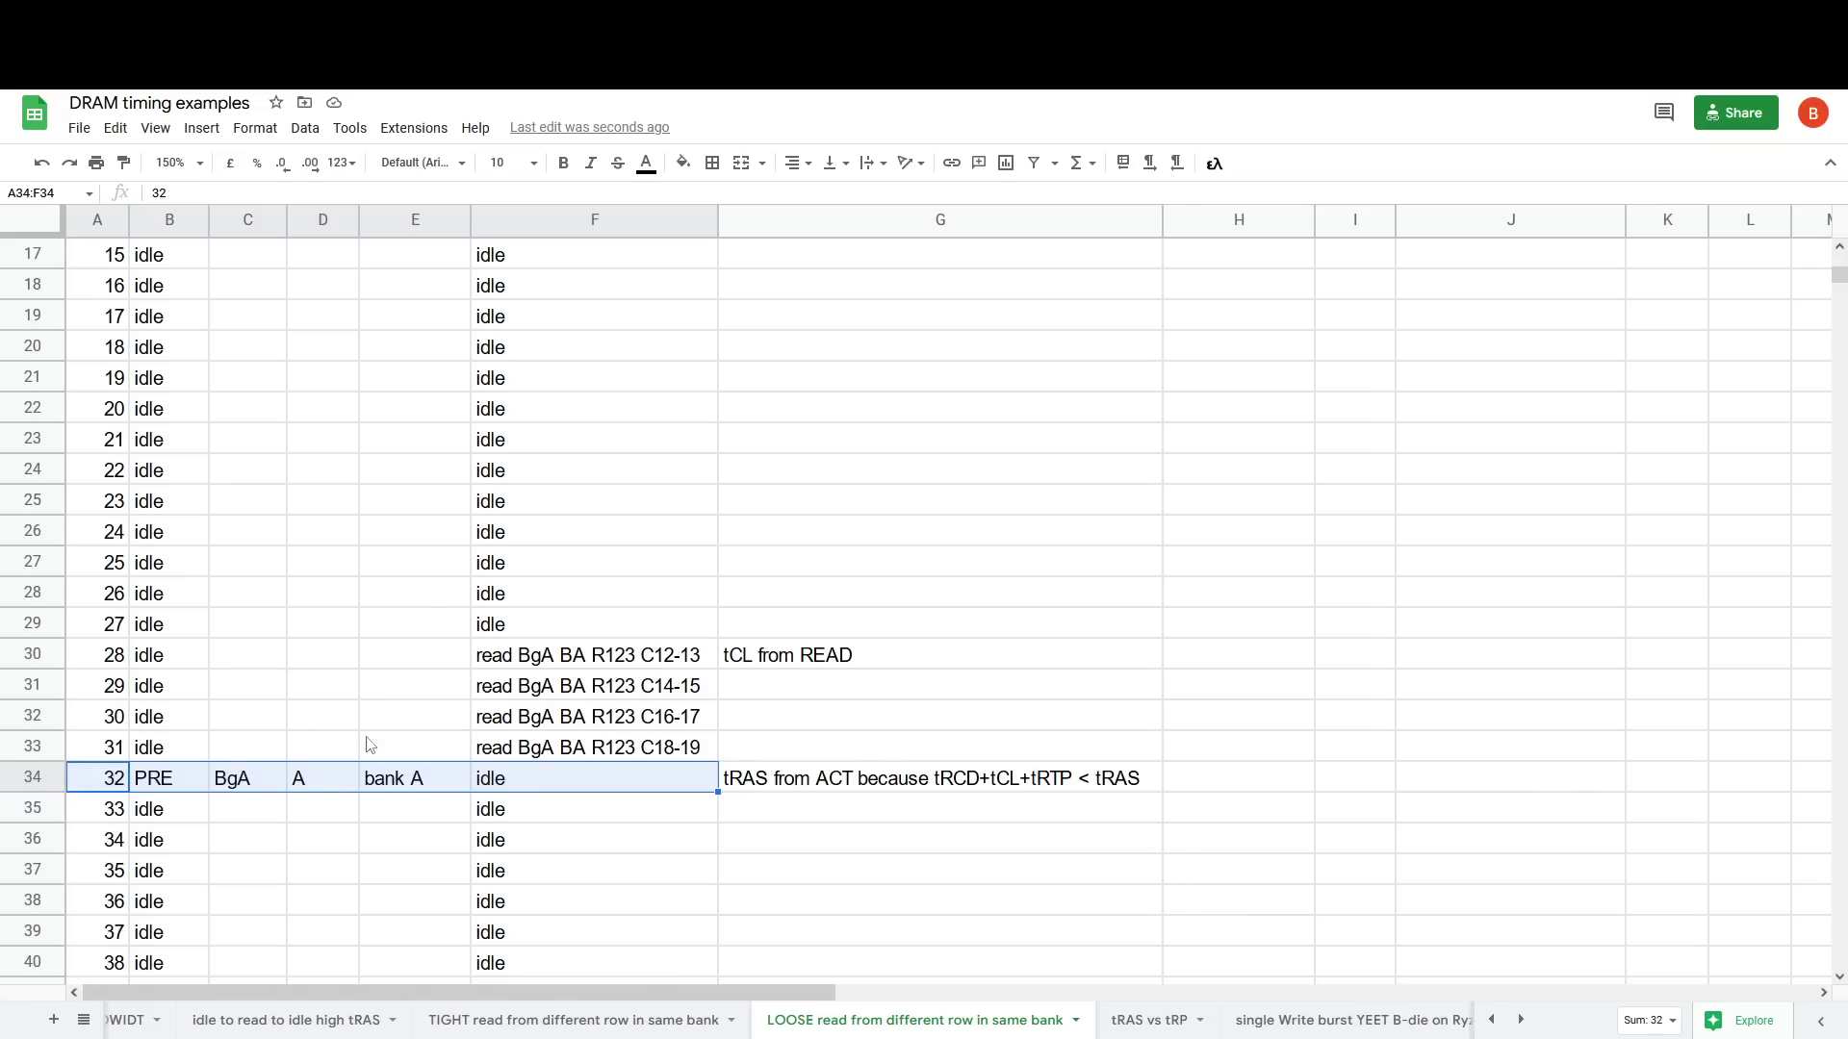
{"action": "scroll", "coordinate": [420, 662], "scroll_direction": "down", "scroll_amount": 3}
{"action": "scroll", "coordinate": [1081, 441], "scroll_direction": "up", "scroll_amount": 9}
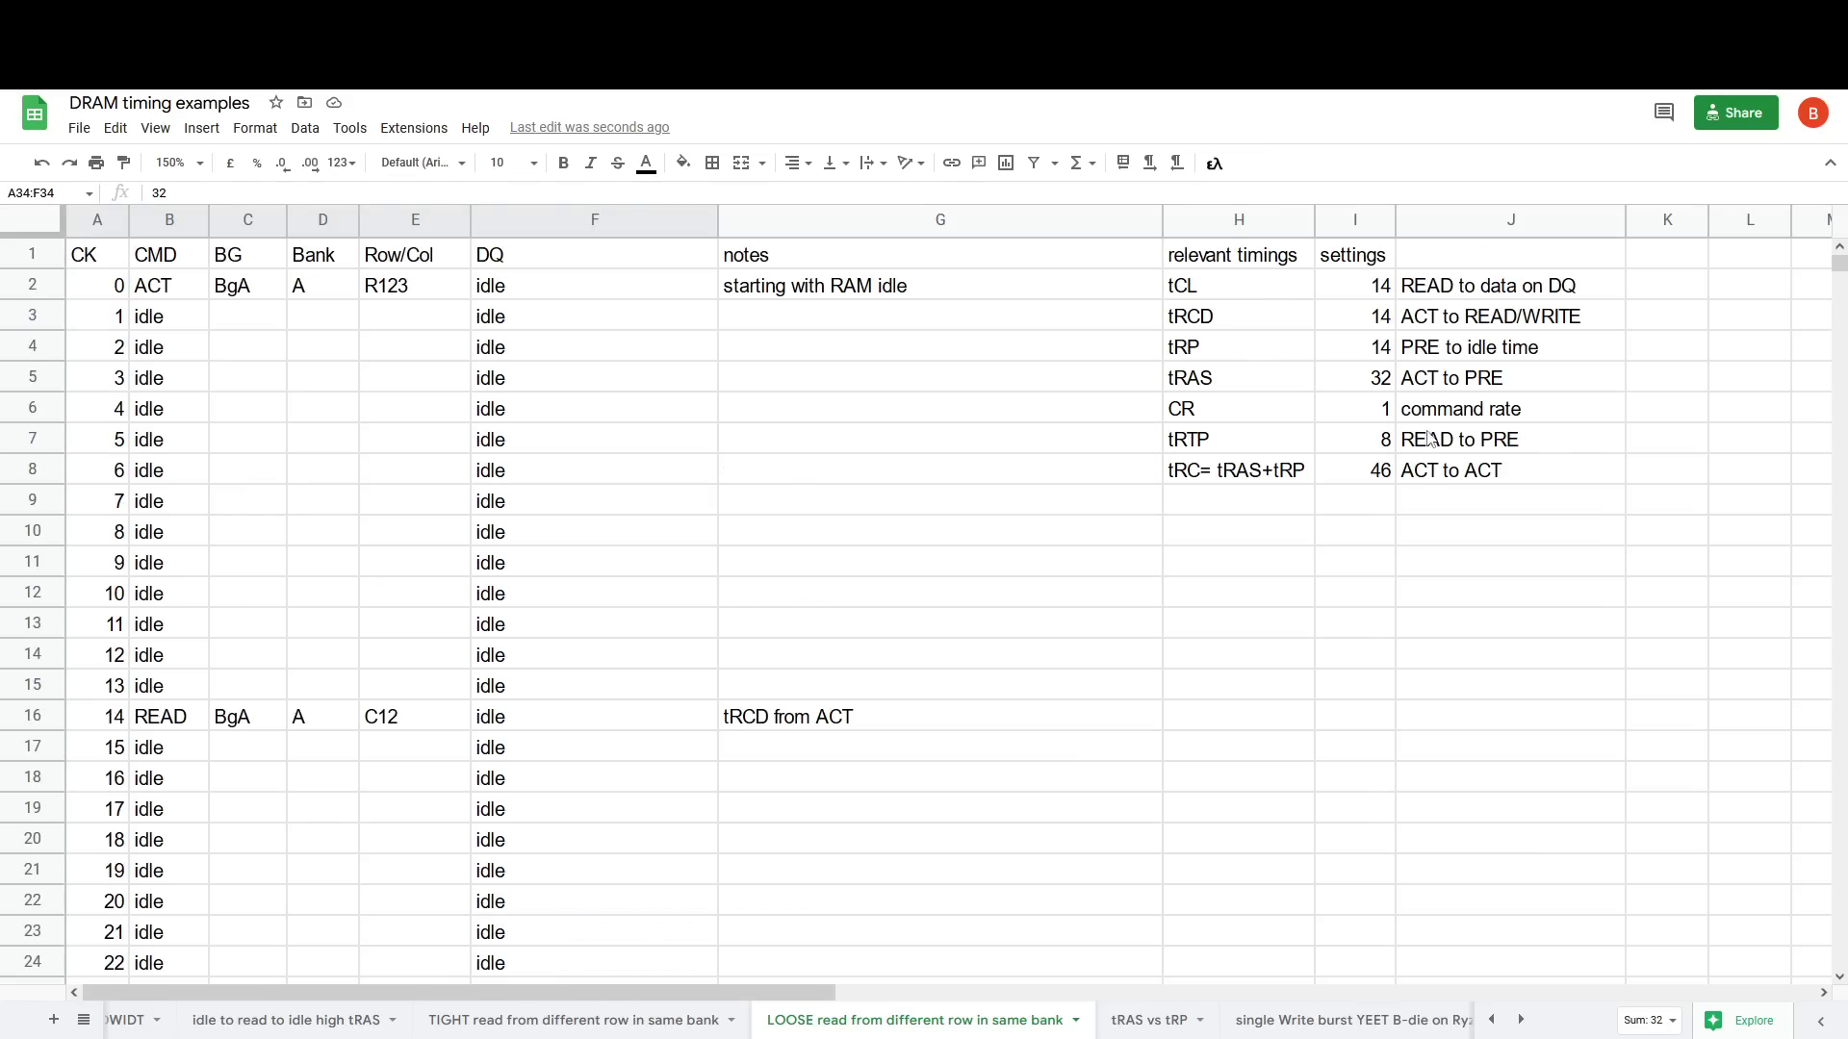
{"action": "scroll", "coordinate": [1429, 438], "scroll_direction": "down", "scroll_amount": 10}
{"action": "left_click_drag", "start_coordinate": [115, 847], "coordinate": [376, 843]}
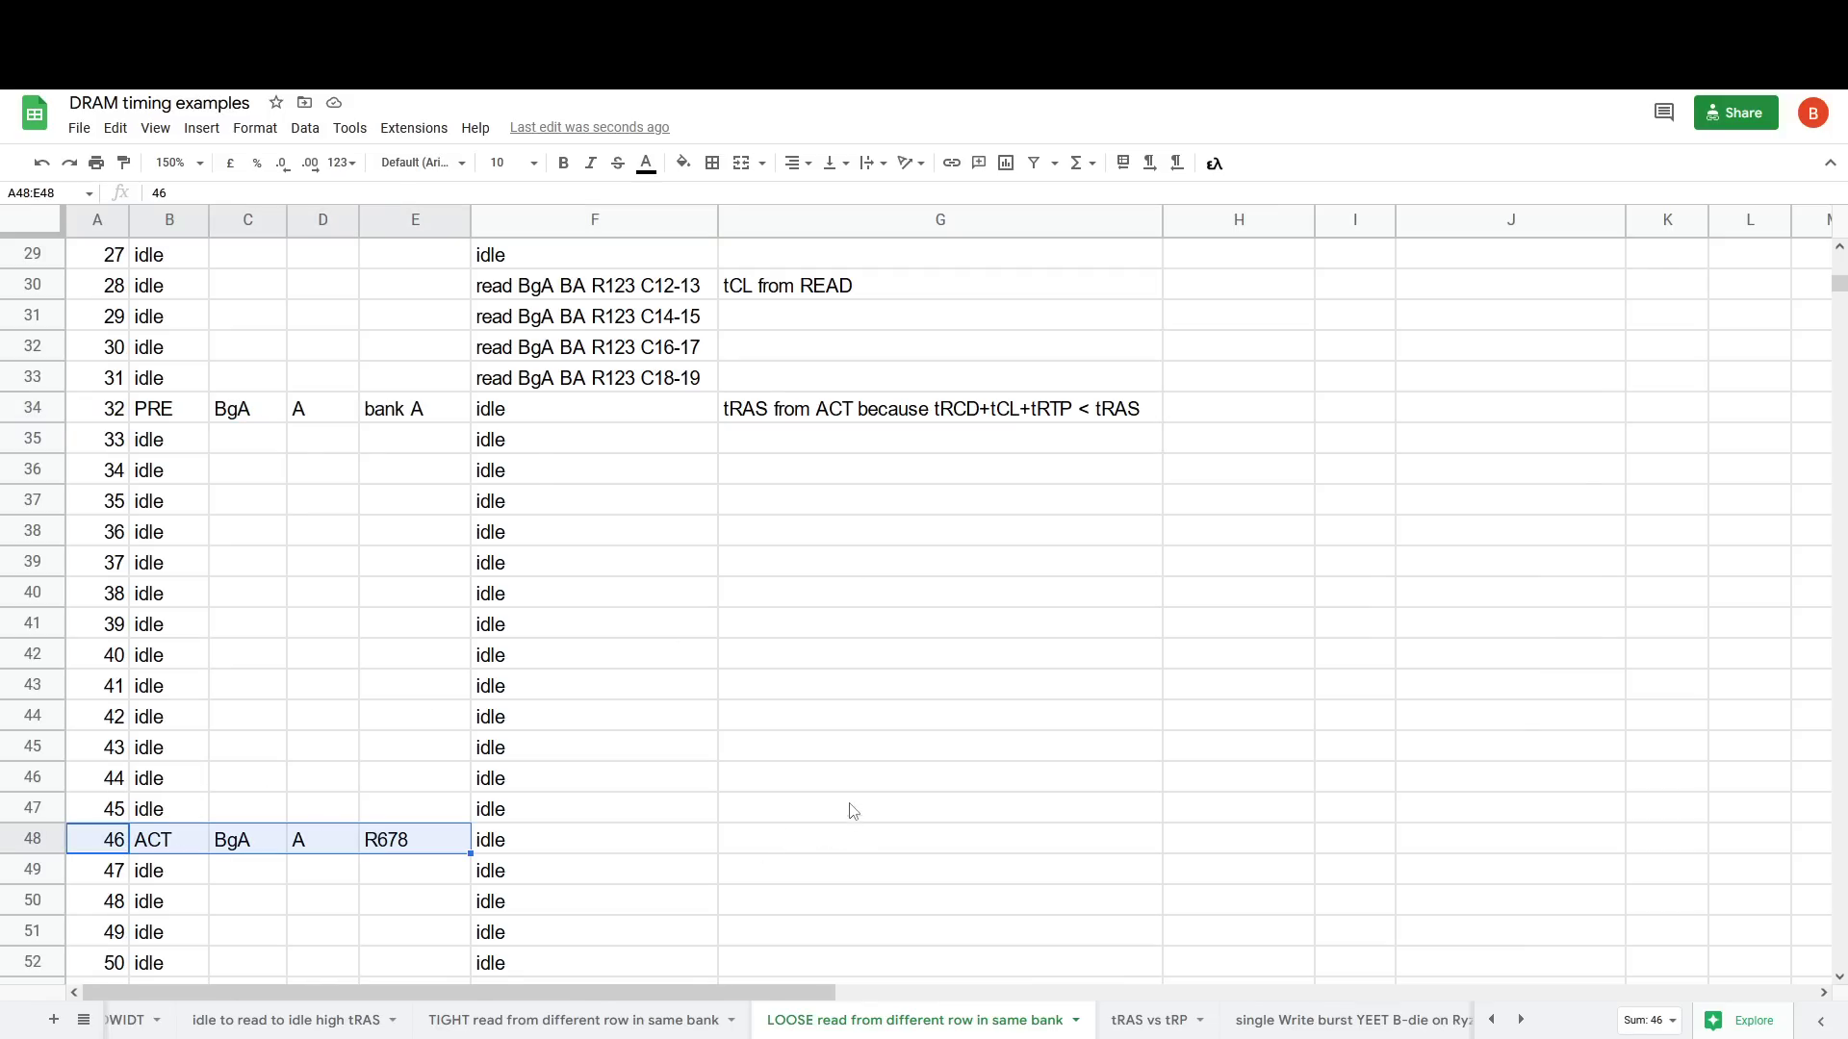
{"action": "scroll", "coordinate": [1163, 647], "scroll_direction": "up", "scroll_amount": 10}
Step: Highlight the tRP, tRC and tRAS entries in the timing settings to relate them to each other
{"action": "left_click", "coordinate": [1345, 355]}
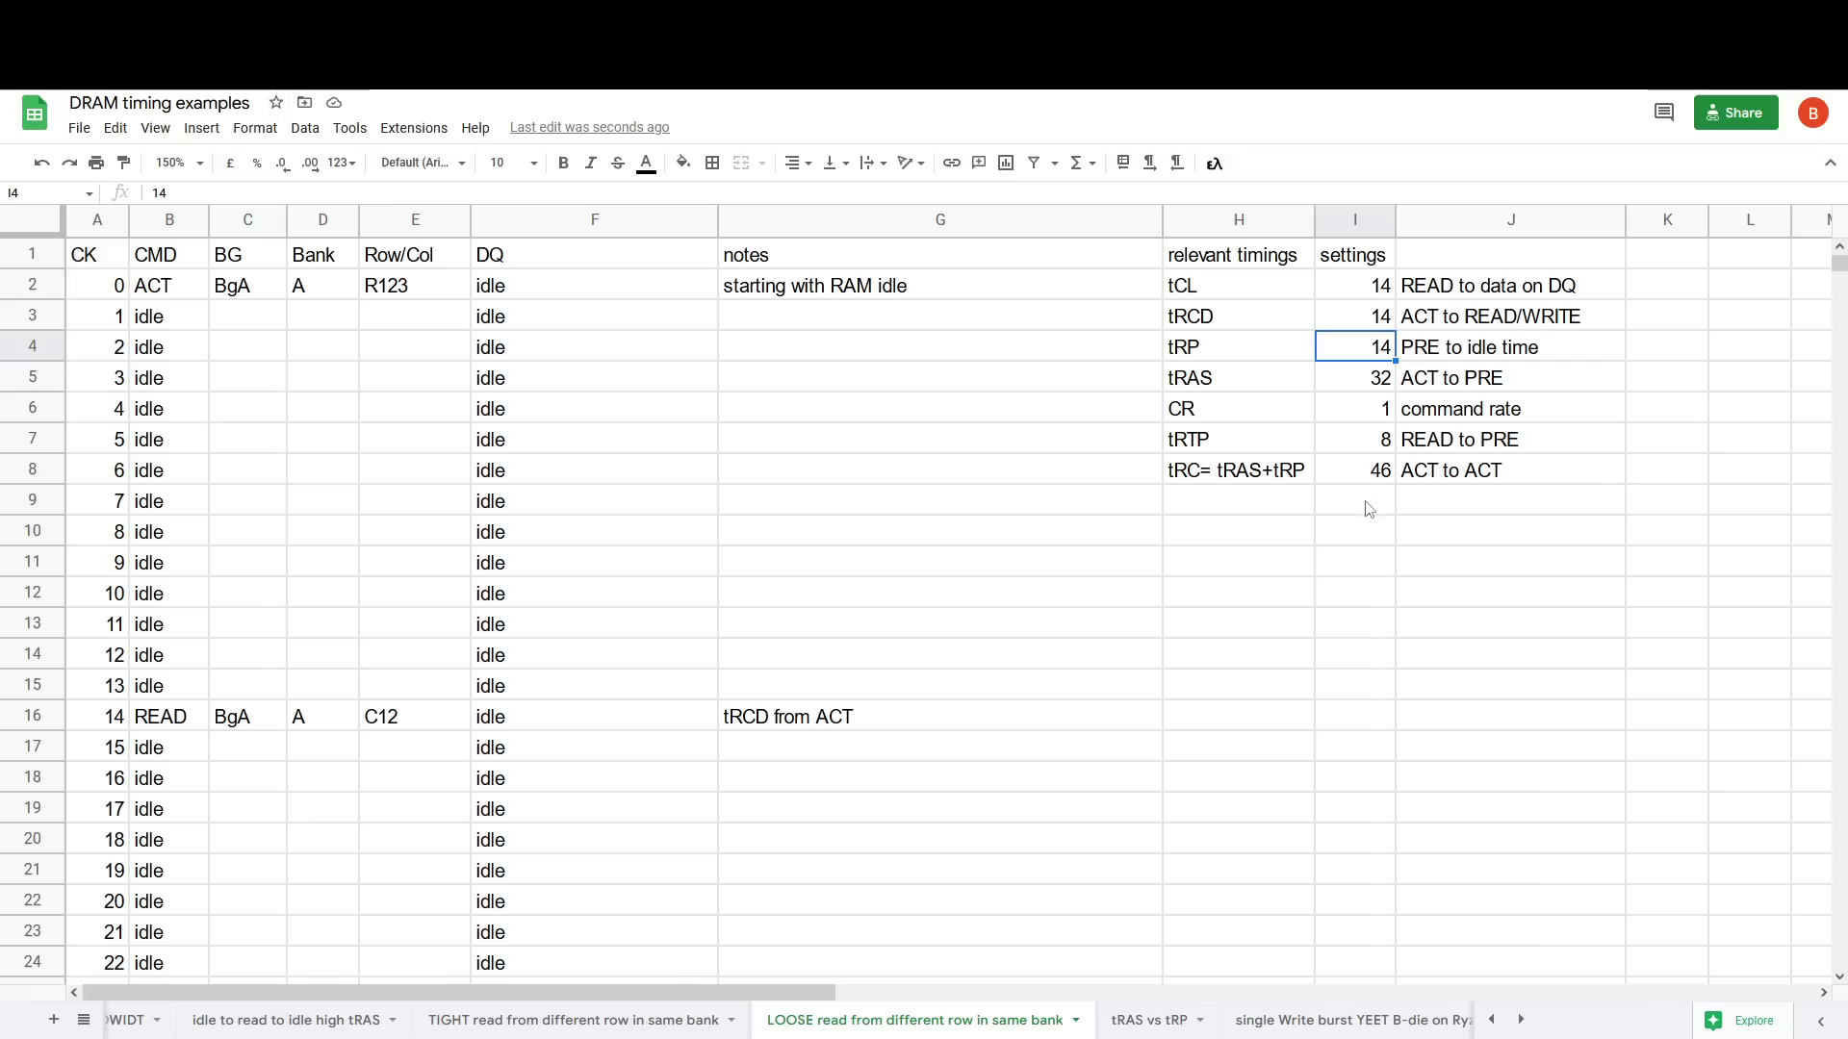
{"action": "left_click_drag", "start_coordinate": [1241, 470], "coordinate": [1342, 476]}
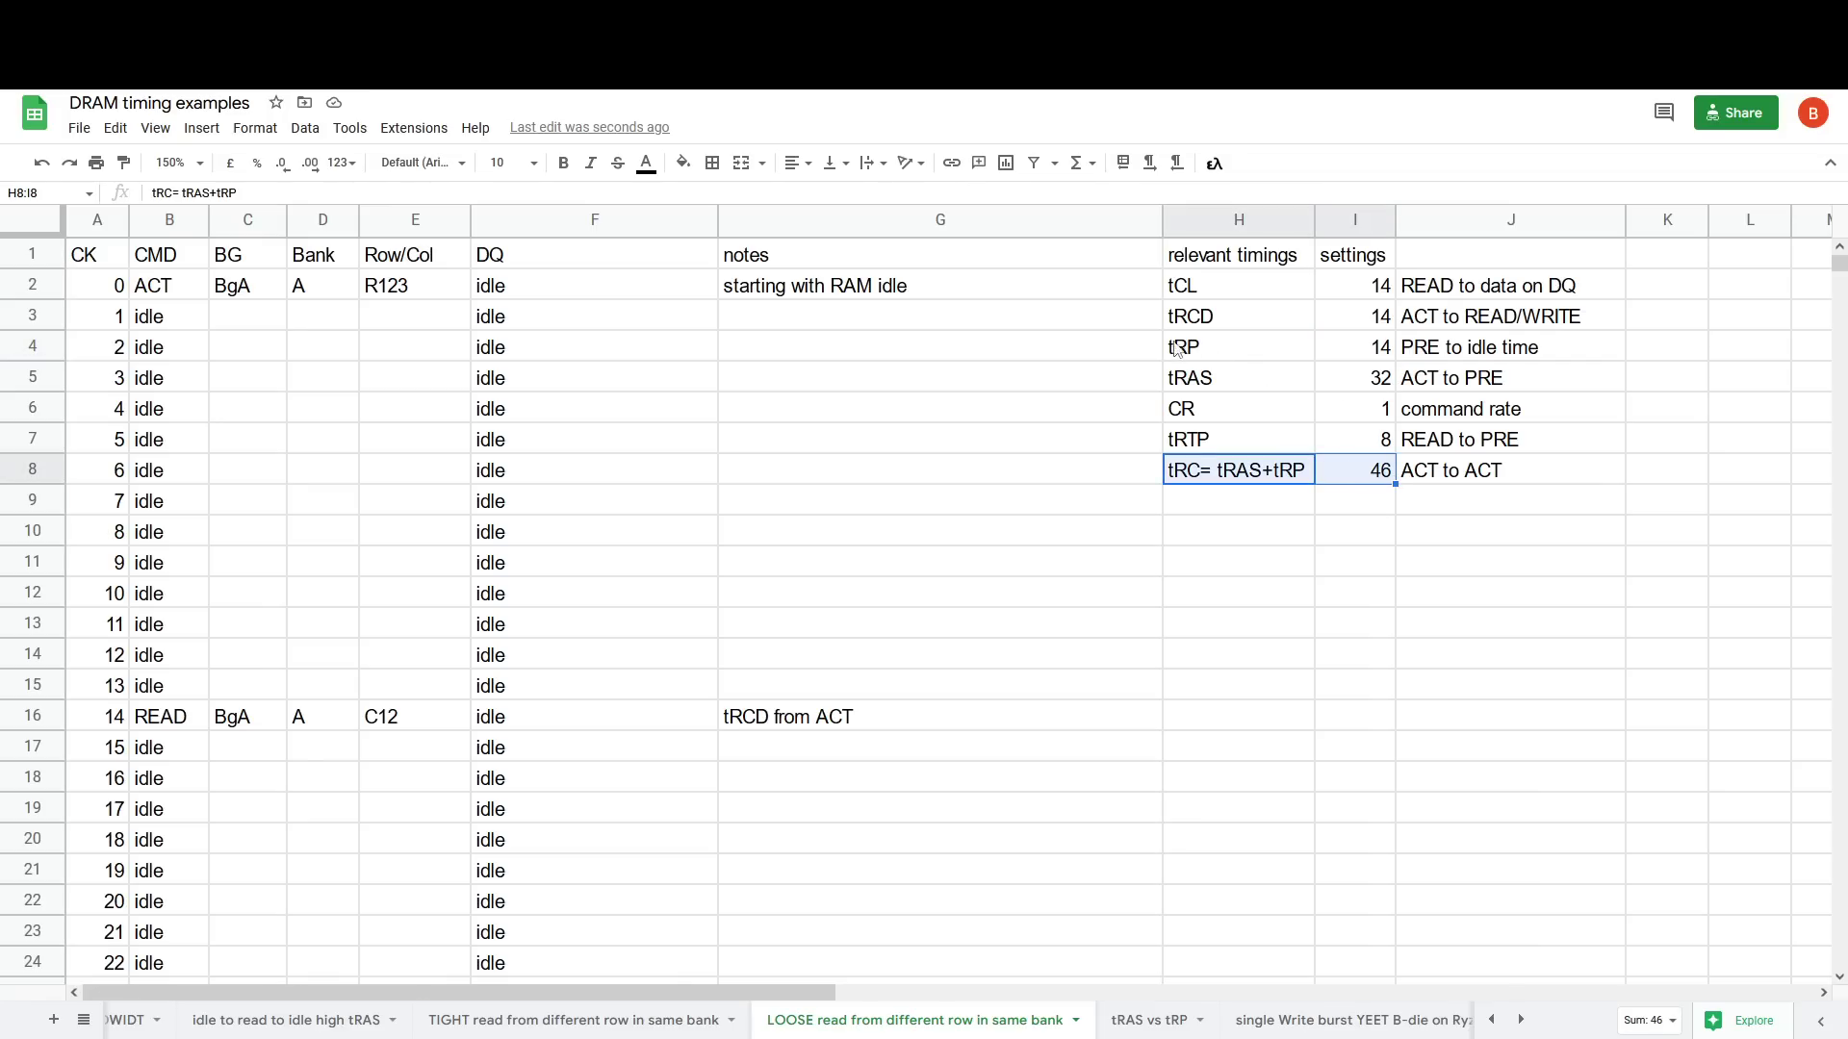
{"action": "left_click_drag", "start_coordinate": [1179, 350], "coordinate": [1332, 356]}
{"action": "left_click", "coordinate": [1224, 383]}
{"action": "left_click", "coordinate": [1340, 393], "text": "shift"}
Step: Examine the PRE row for bank A and the ACT row for R678 in the command sequence
{"action": "scroll", "coordinate": [1262, 438], "scroll_direction": "down", "scroll_amount": 16}
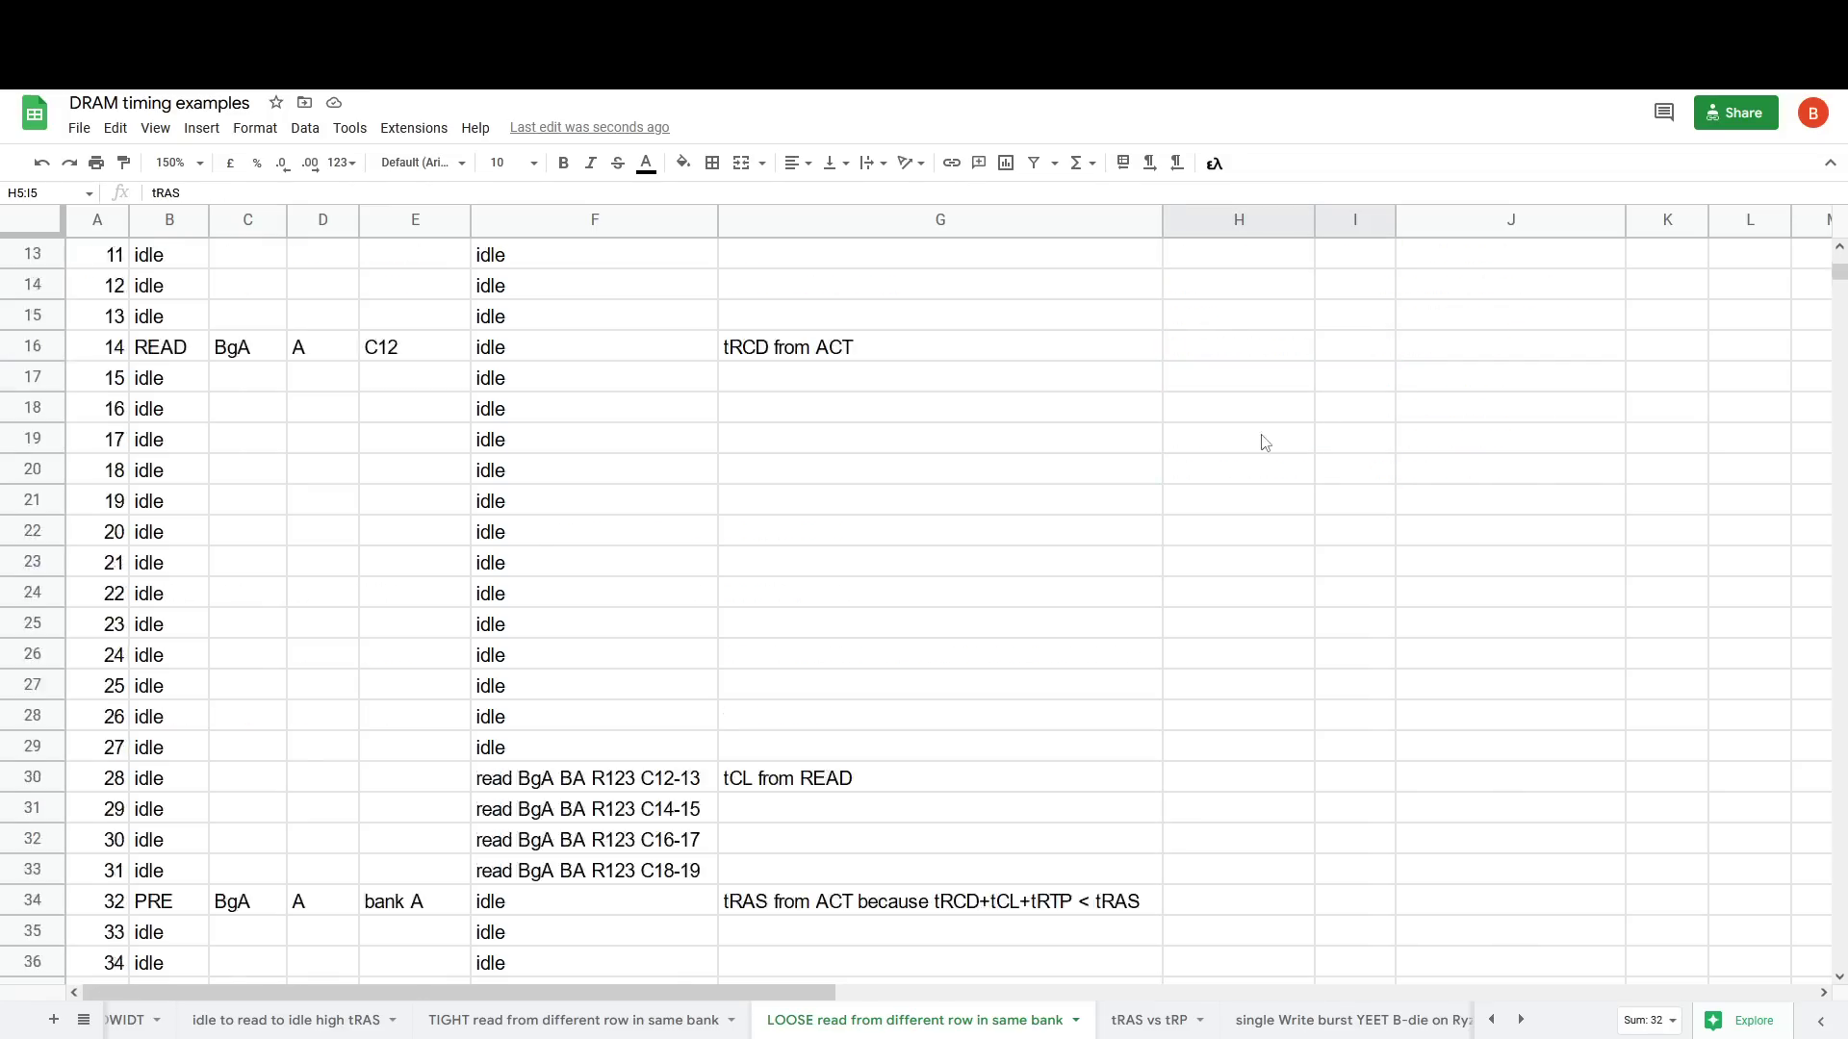
{"action": "scroll", "coordinate": [260, 660], "scroll_direction": "up", "scroll_amount": 3}
{"action": "scroll", "coordinate": [252, 616], "scroll_direction": "up", "scroll_amount": 6}
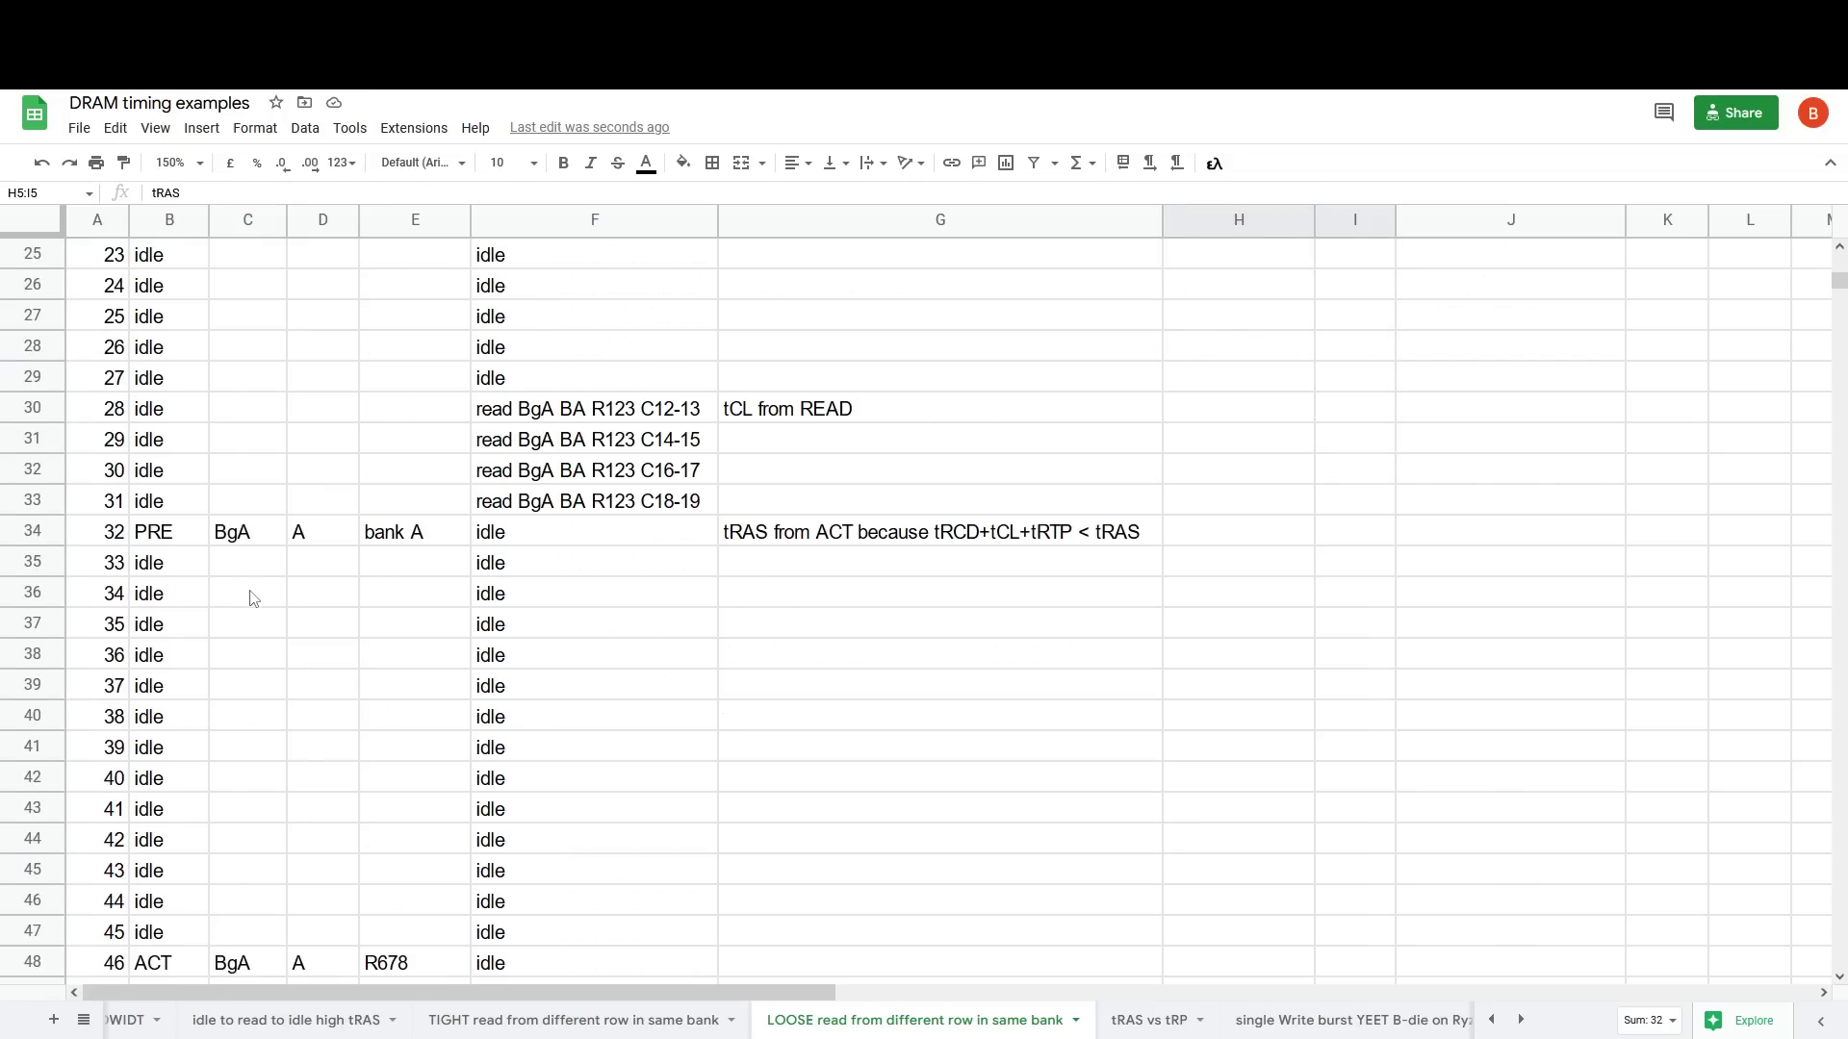
{"action": "left_click_drag", "start_coordinate": [178, 532], "coordinate": [414, 535]}
{"action": "scroll", "coordinate": [363, 549], "scroll_direction": "down", "scroll_amount": 3}
{"action": "left_click_drag", "start_coordinate": [97, 718], "coordinate": [425, 720]}
{"action": "scroll", "coordinate": [1443, 433], "scroll_direction": "up", "scroll_amount": 11}
Step: Set tRP to 16 and tRAS to 30 in the timing settings
{"action": "double_click", "coordinate": [1355, 355]}
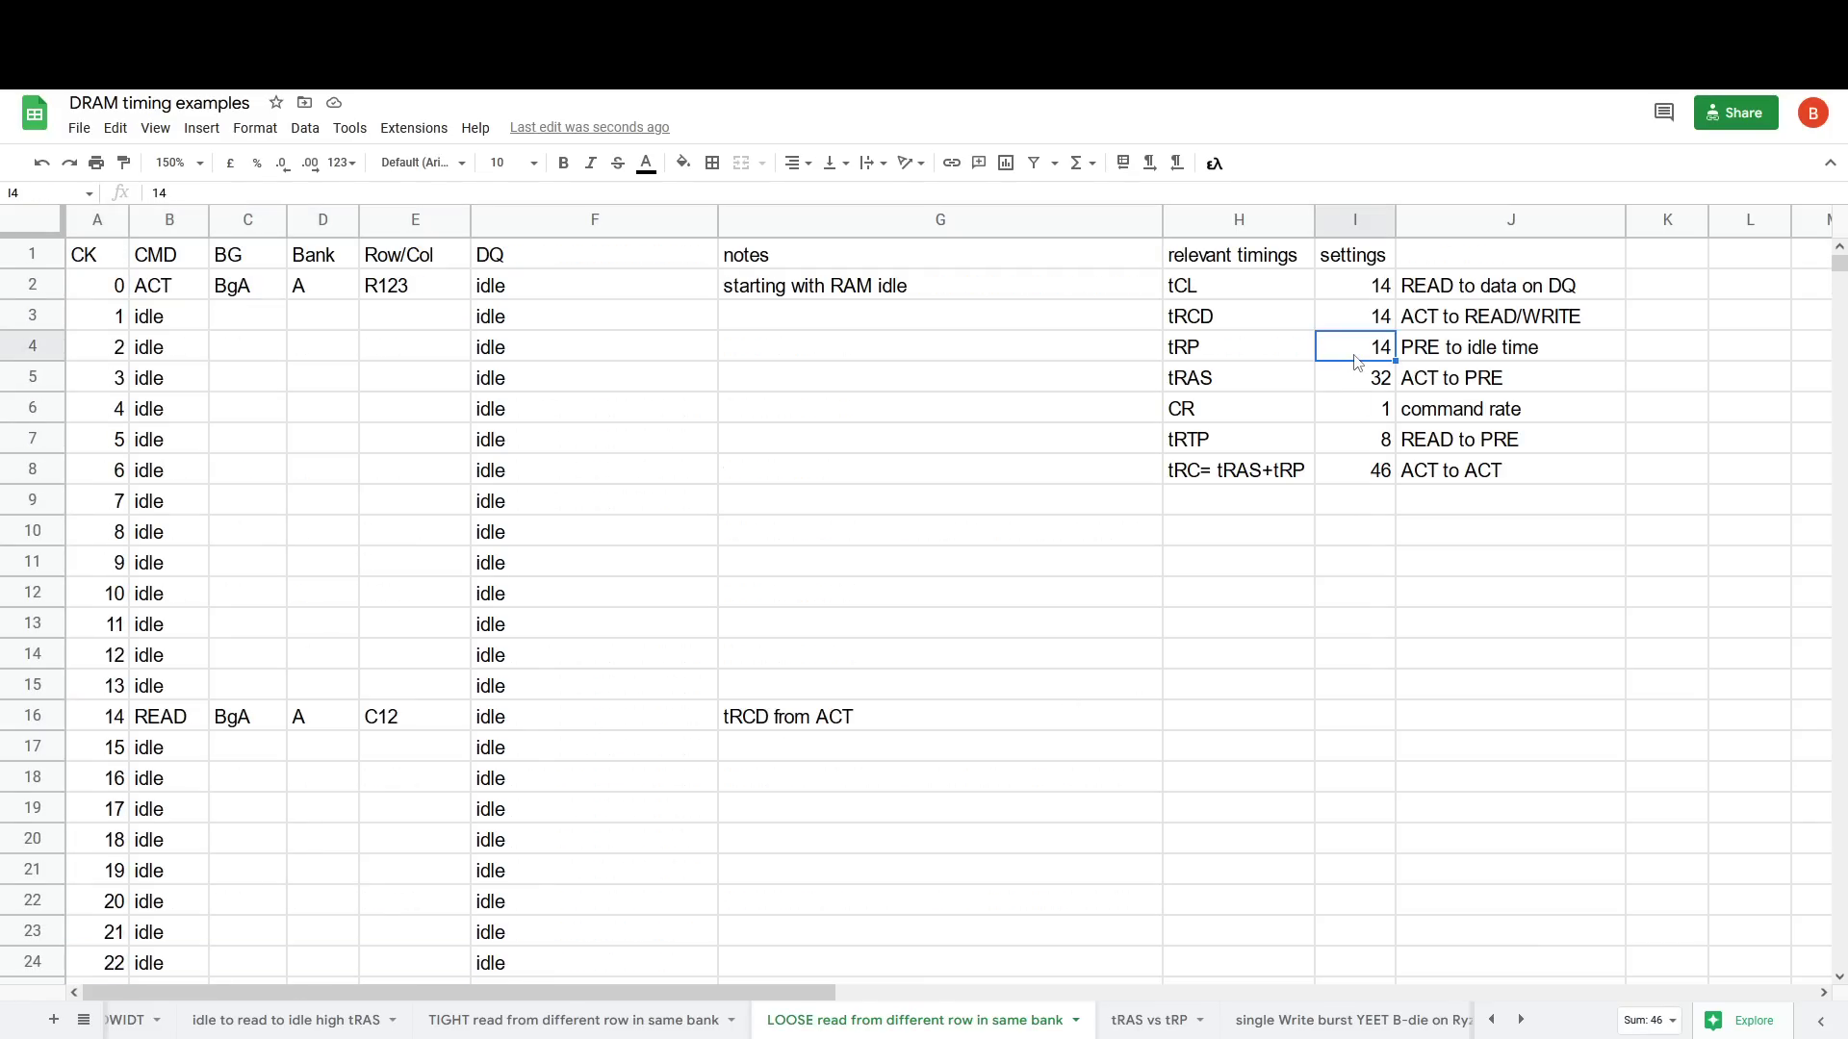
{"action": "type", "text": "1"}
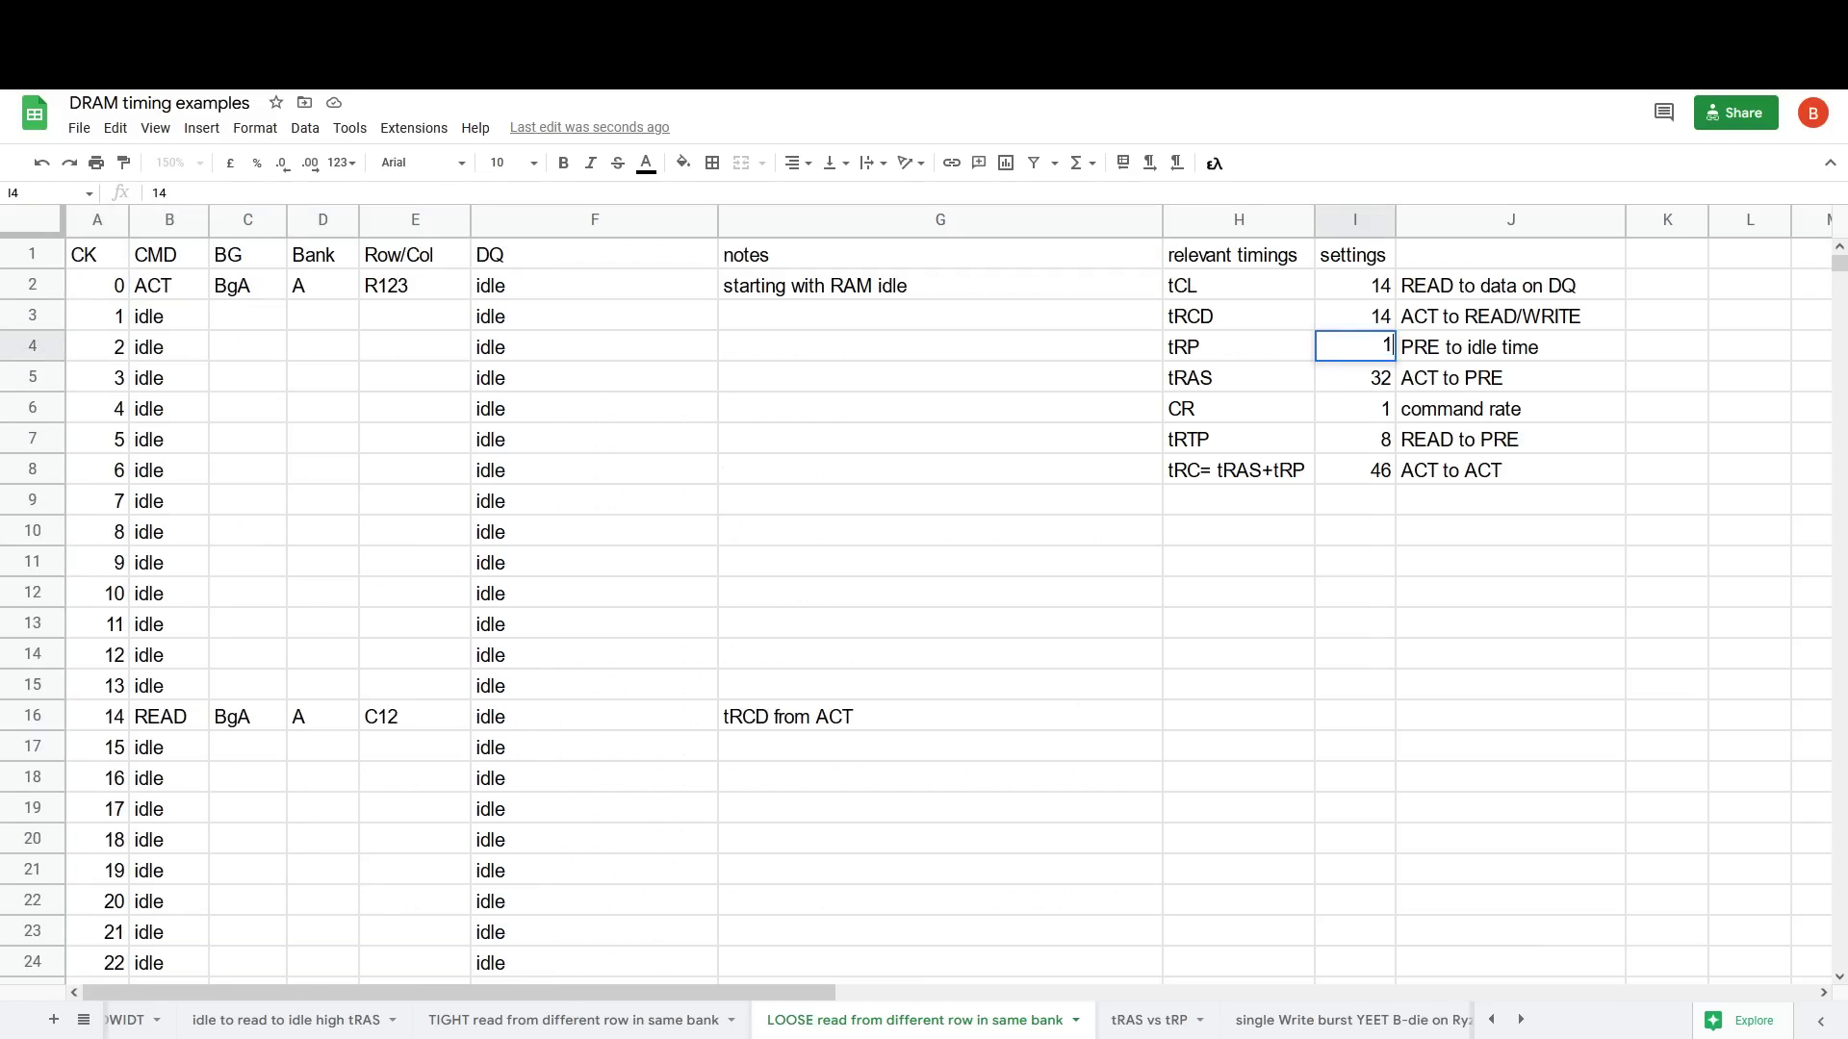
{"action": "type", "text": "630"}
{"action": "key", "text": "Return"}
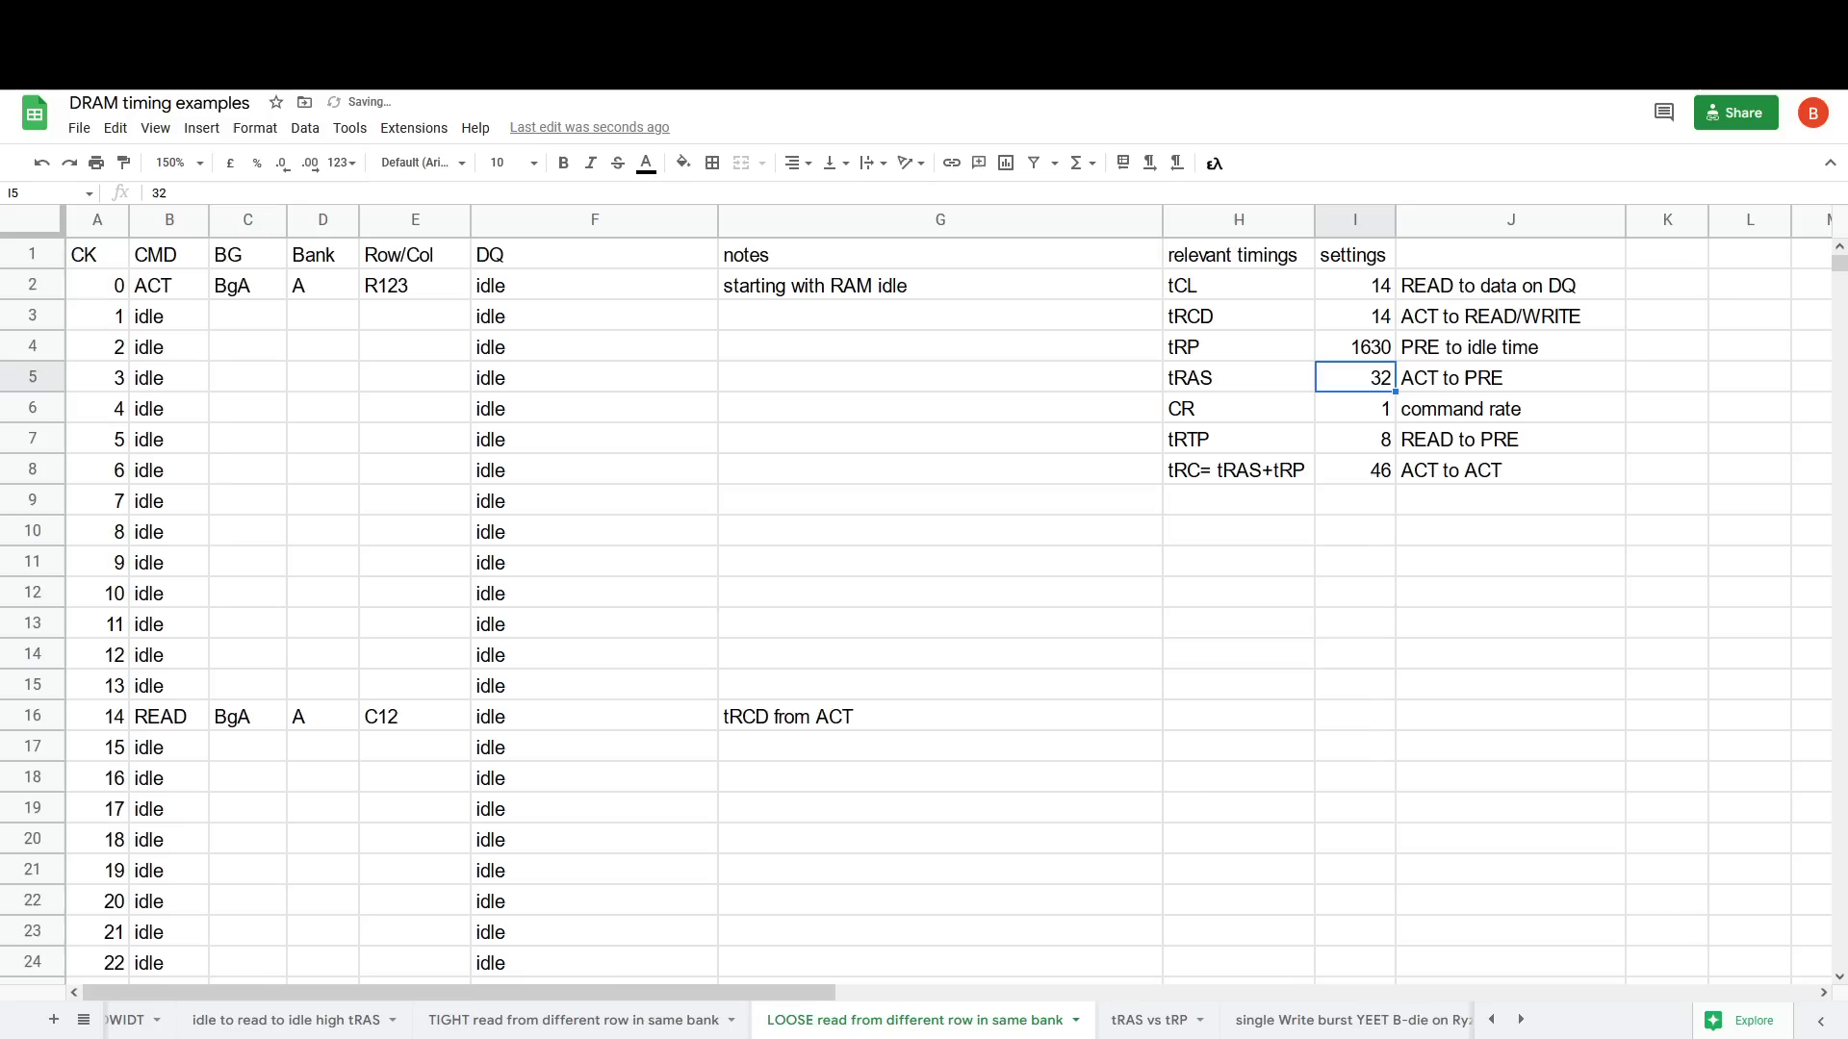
{"action": "left_click", "coordinate": [1328, 351]}
{"action": "type", "text": "16"}
{"action": "key", "text": "Return"}
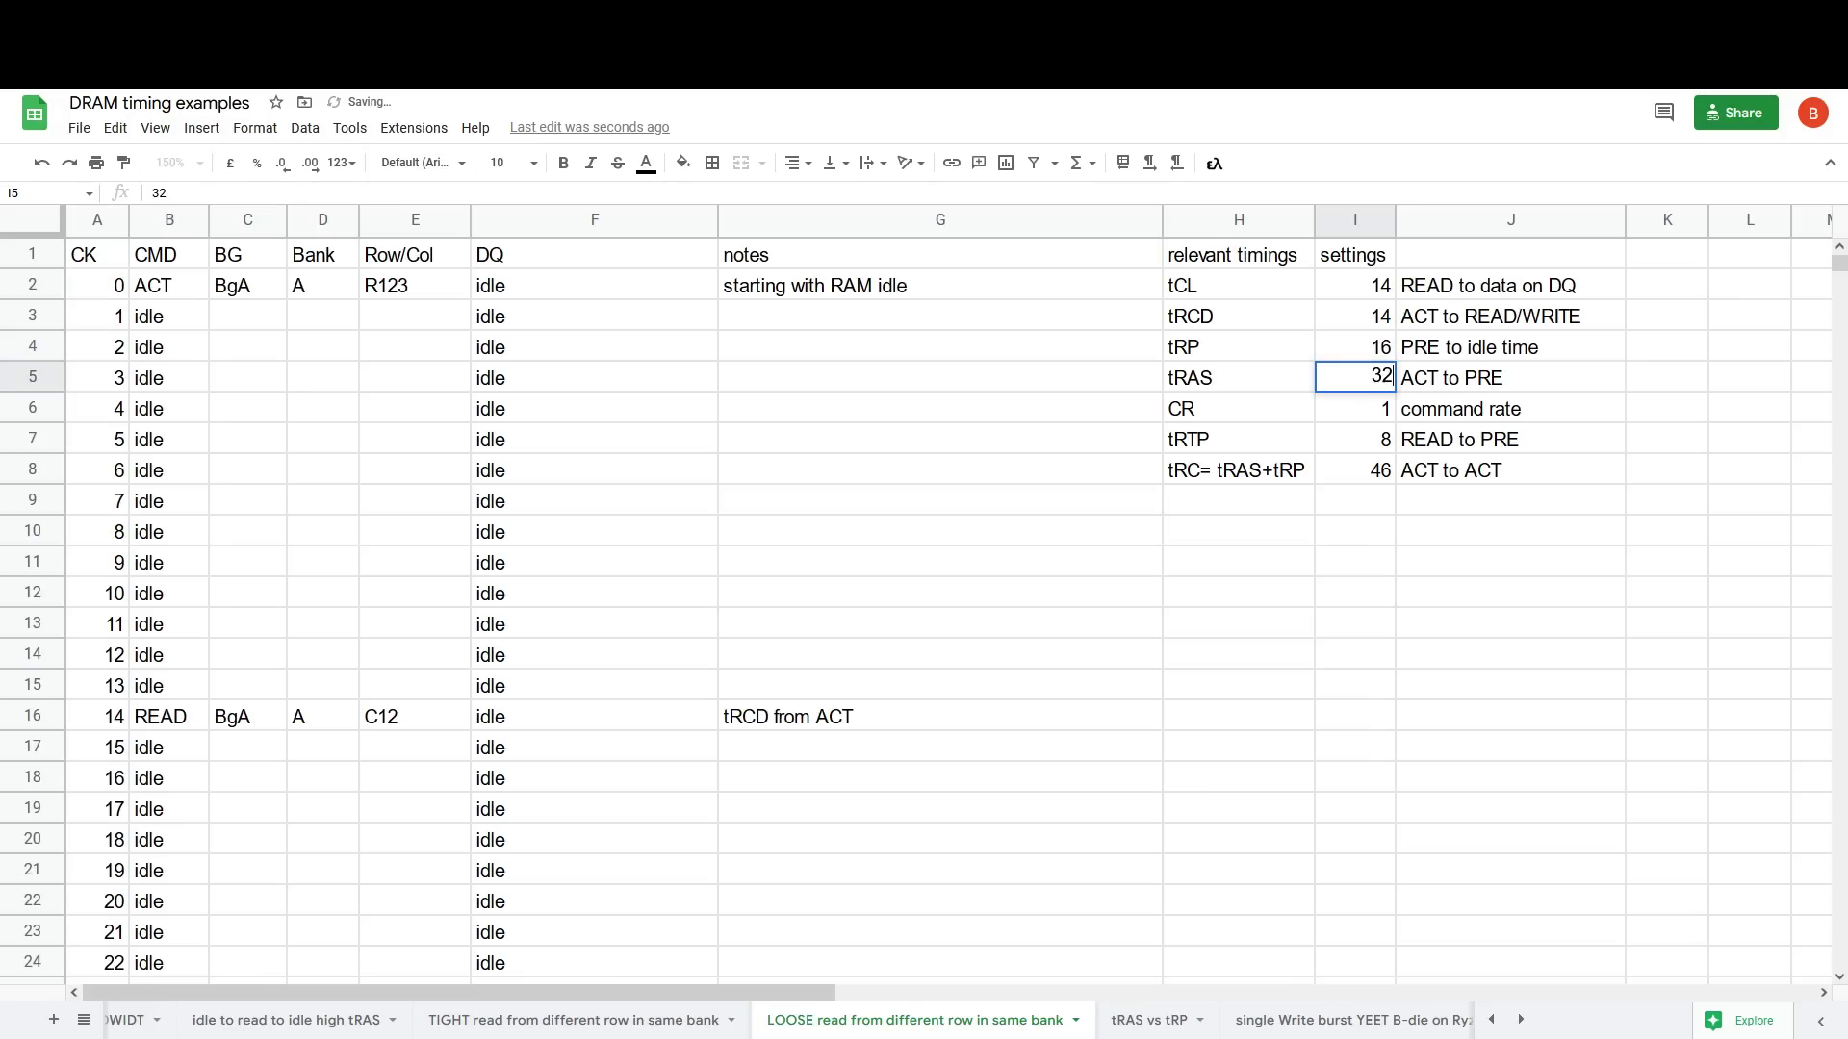
{"action": "key", "text": "Return"}
{"action": "key", "text": "Return"}
Step: Compare the PRE row with clock 30, and check the R678 ACT row against the tRC setting
{"action": "scroll", "coordinate": [994, 503], "scroll_direction": "down", "scroll_amount": 13}
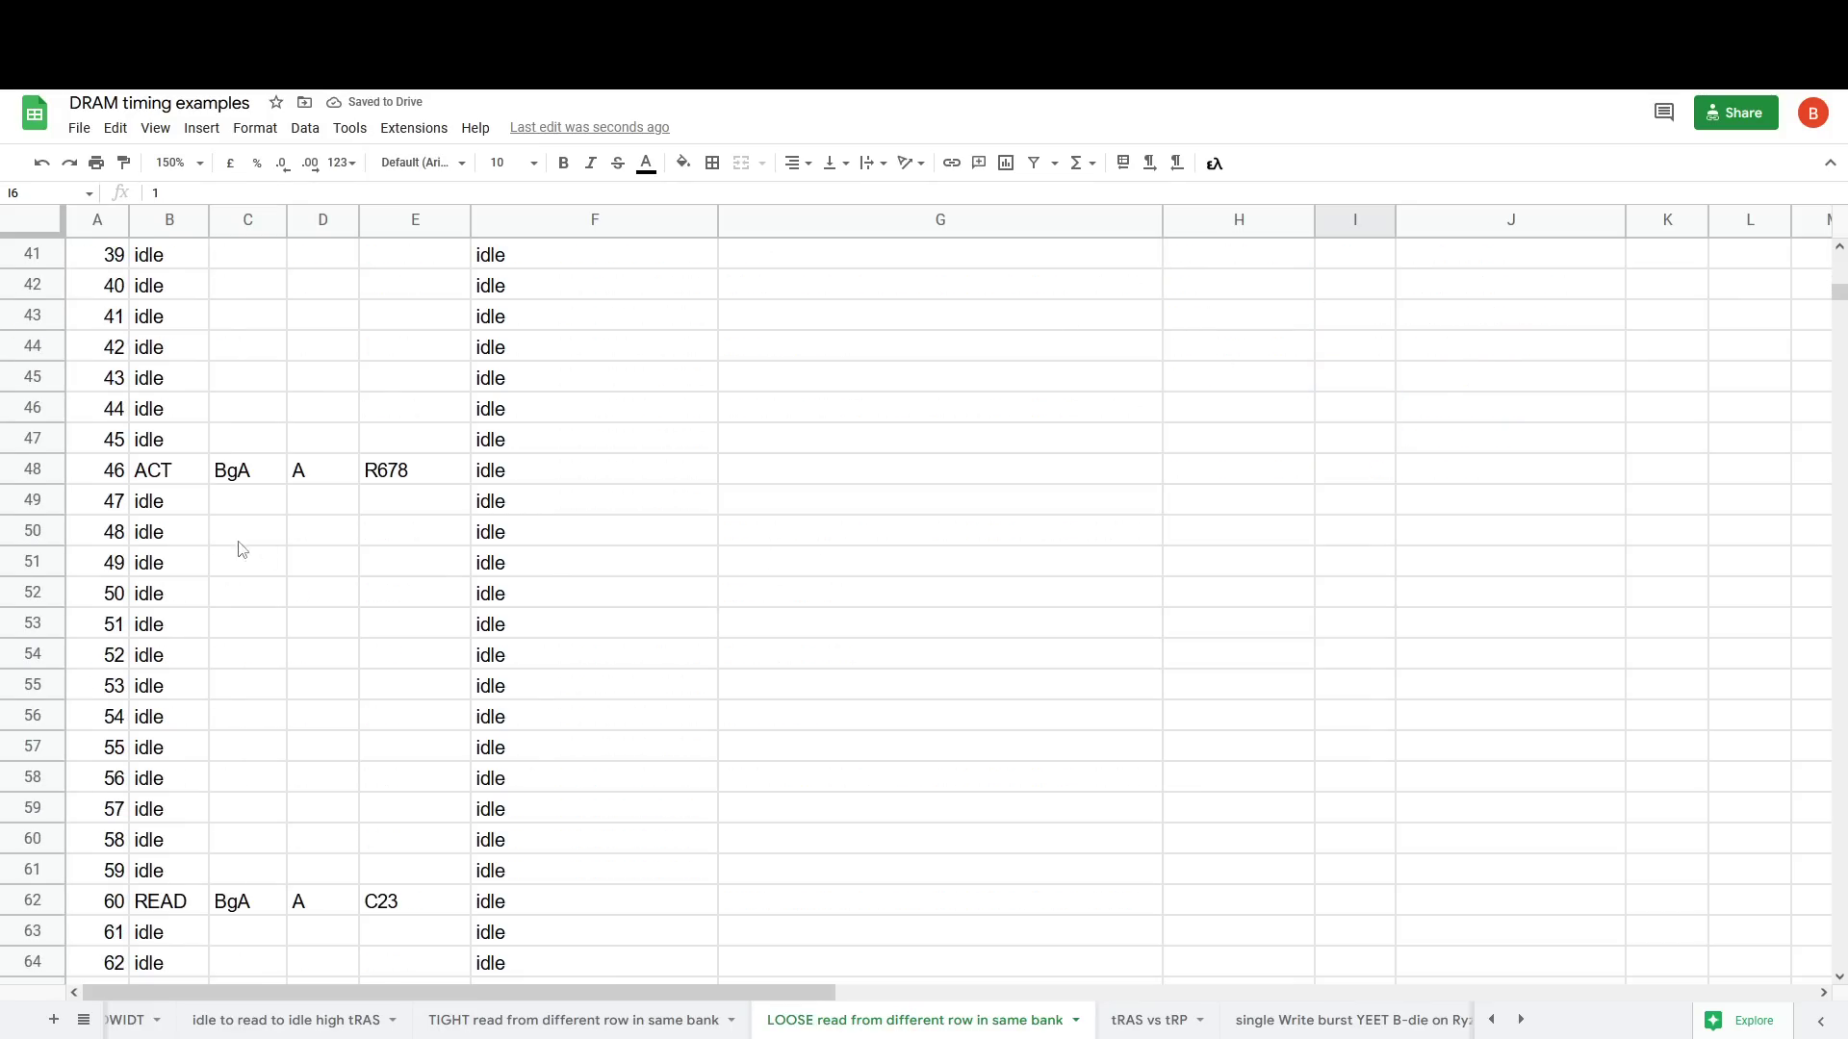
{"action": "scroll", "coordinate": [234, 522], "scroll_direction": "up", "scroll_amount": 3}
{"action": "left_click_drag", "start_coordinate": [156, 298], "coordinate": [392, 308]}
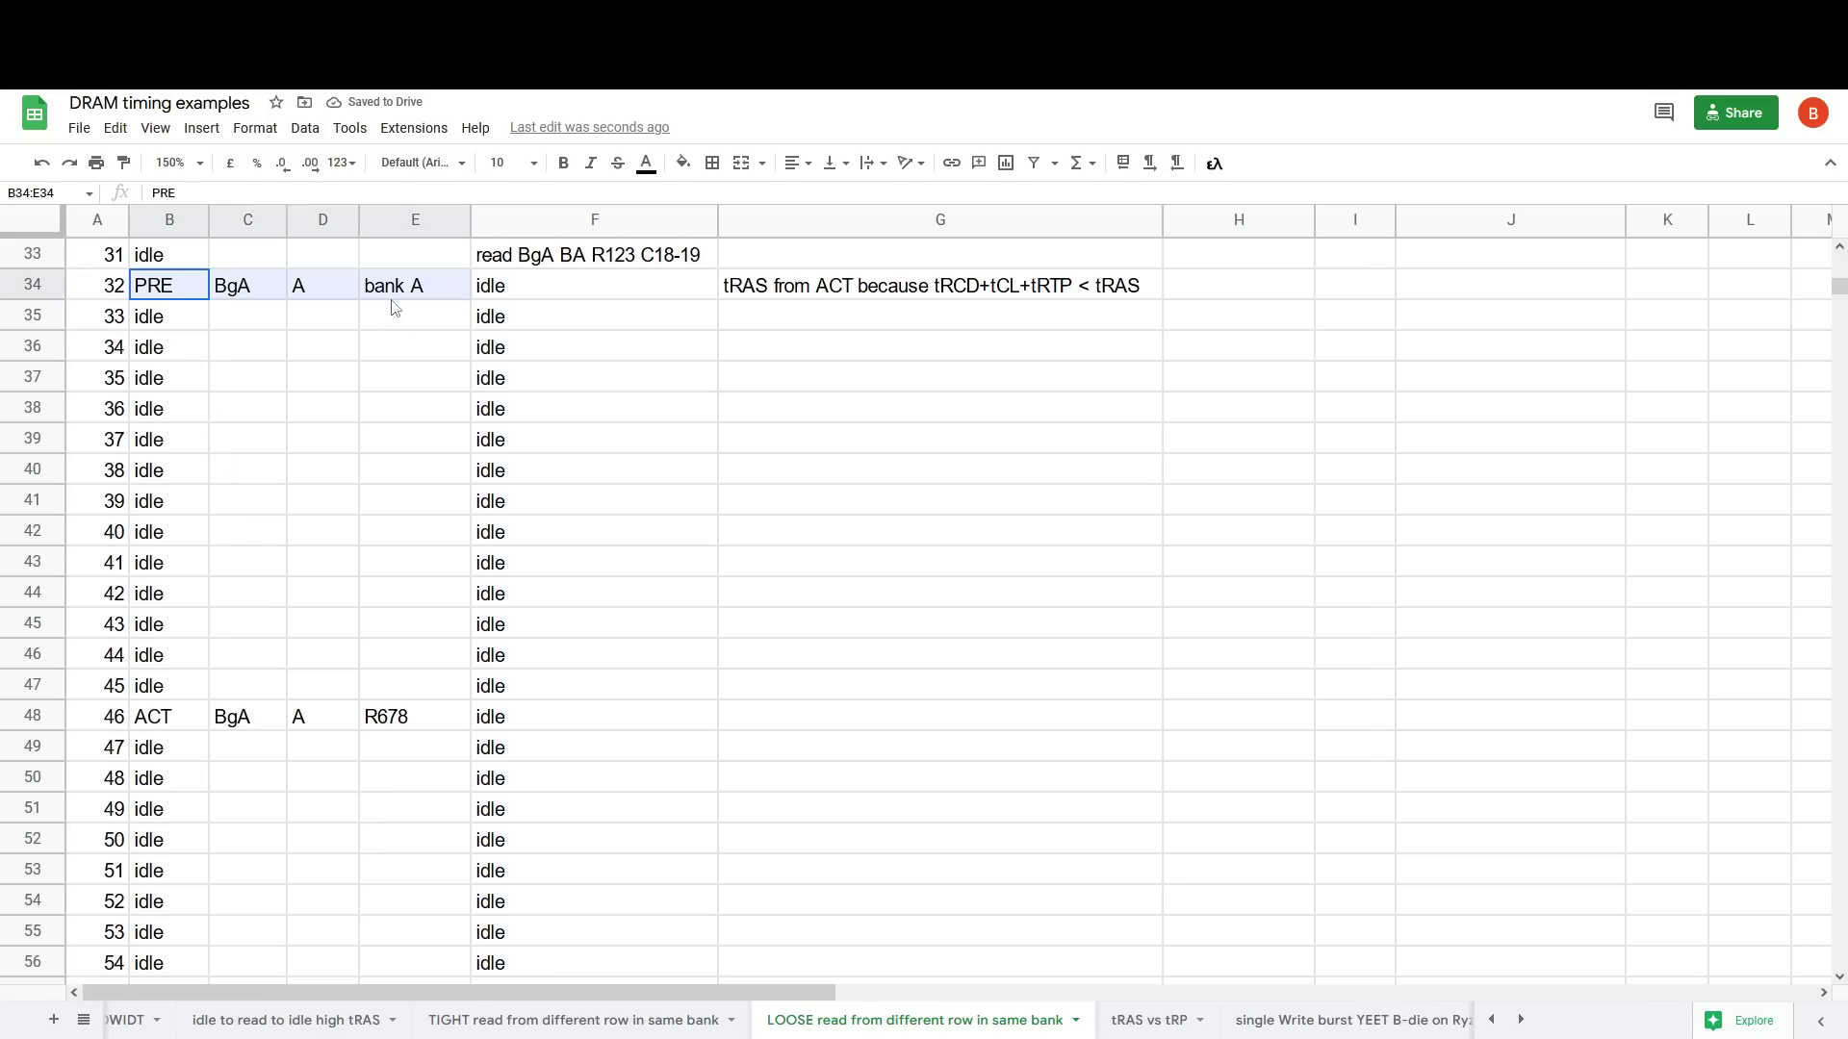
{"action": "scroll", "coordinate": [218, 387], "scroll_direction": "up", "scroll_amount": 3}
{"action": "left_click_drag", "start_coordinate": [109, 470], "coordinate": [248, 484]}
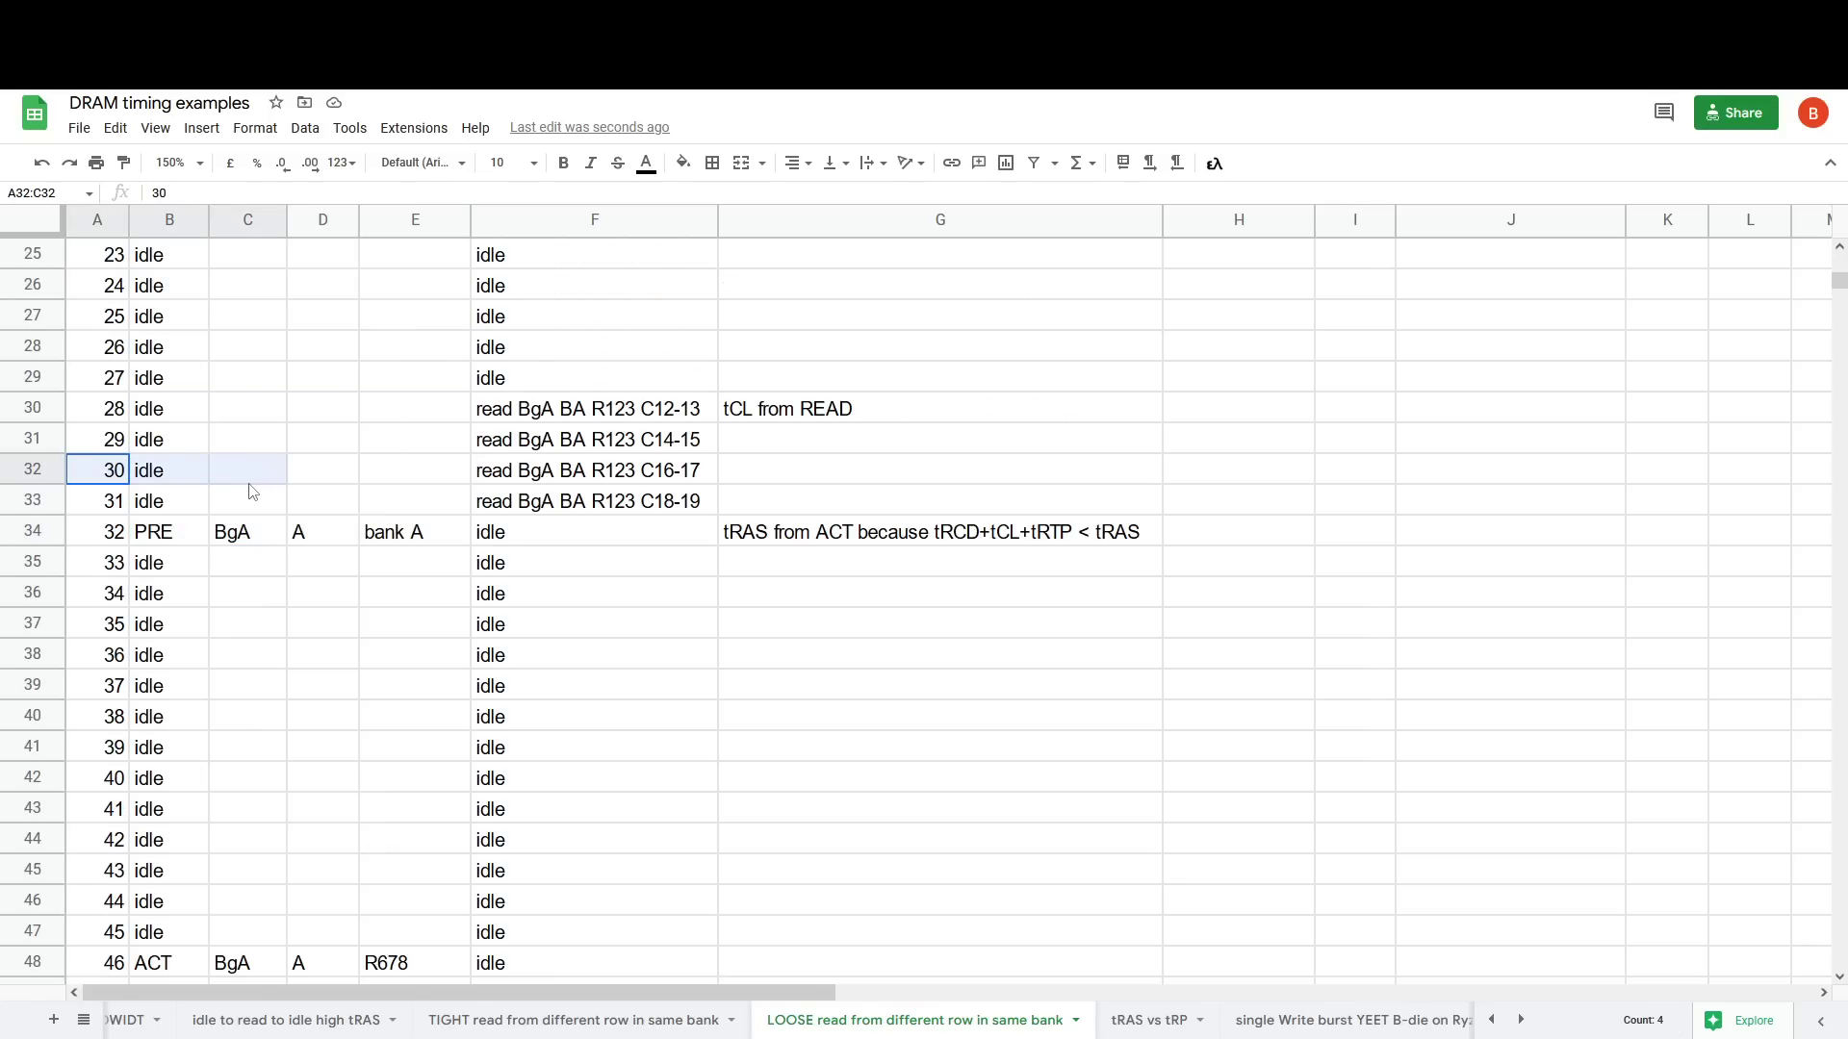
{"action": "scroll", "coordinate": [188, 414], "scroll_direction": "down", "scroll_amount": 3}
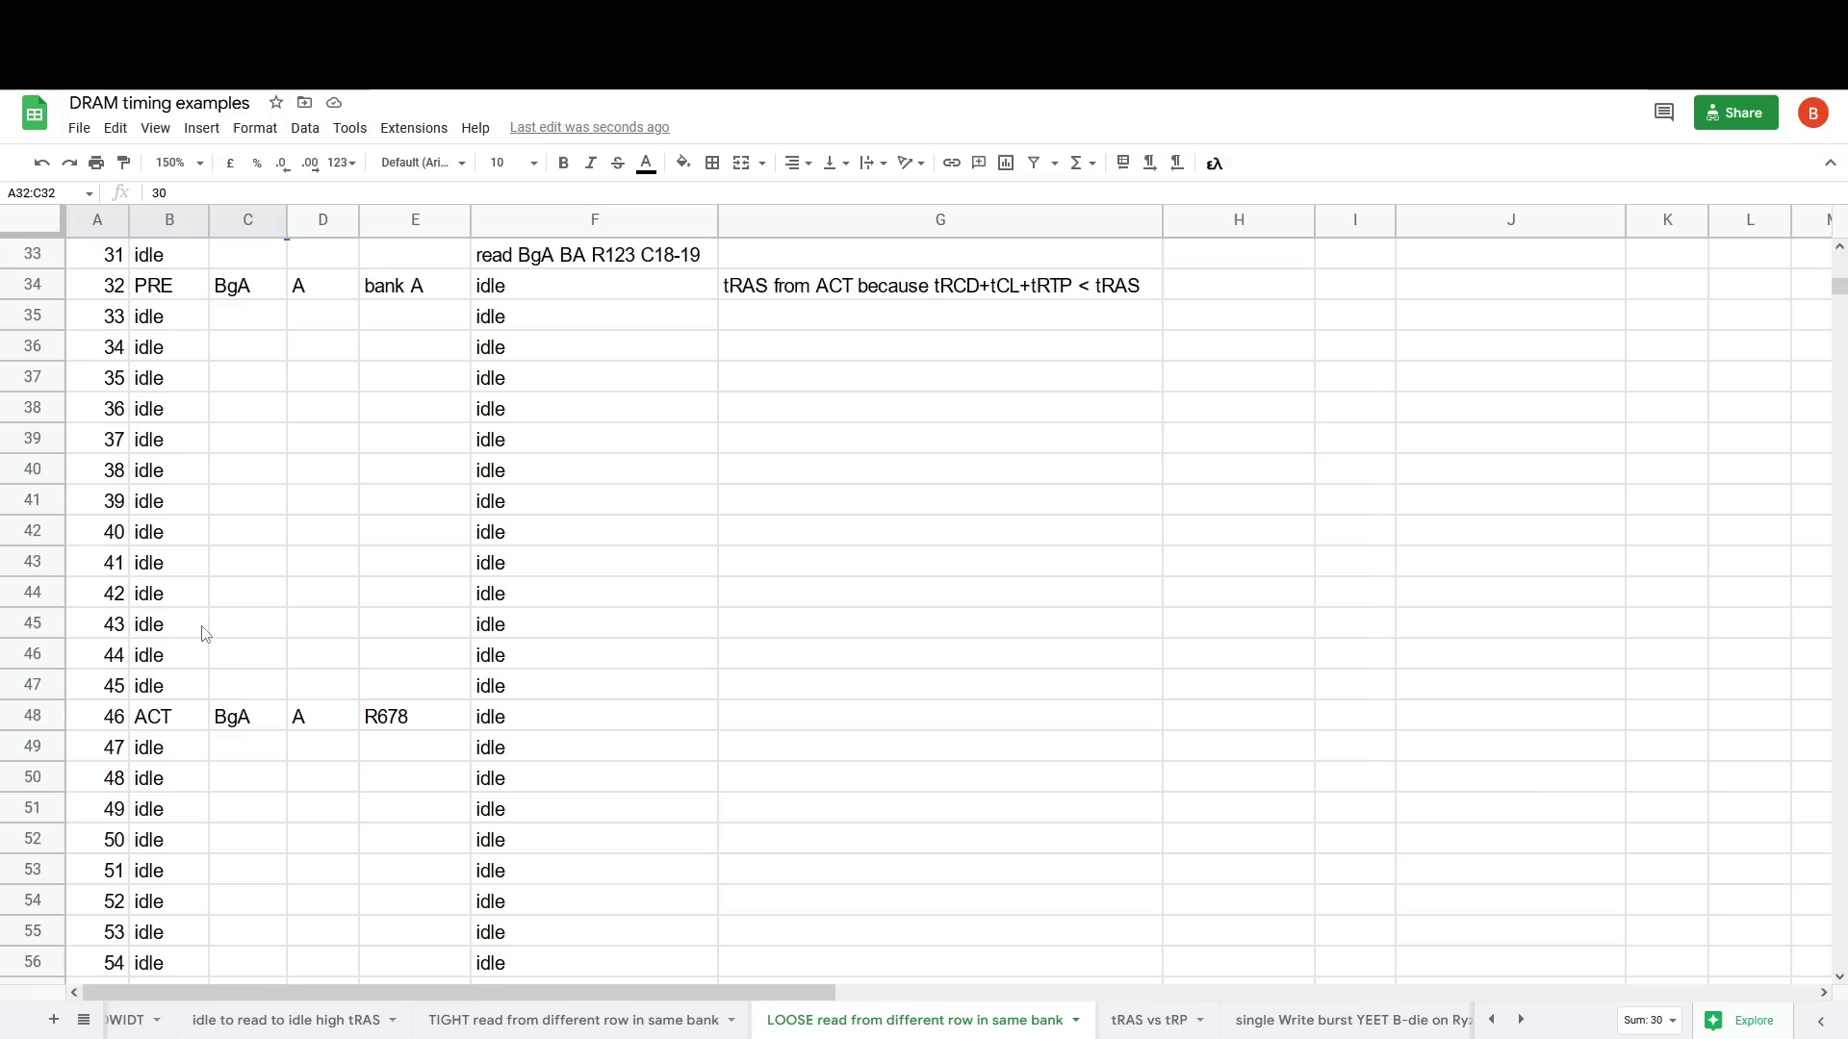
{"action": "left_click_drag", "start_coordinate": [160, 721], "coordinate": [453, 734]}
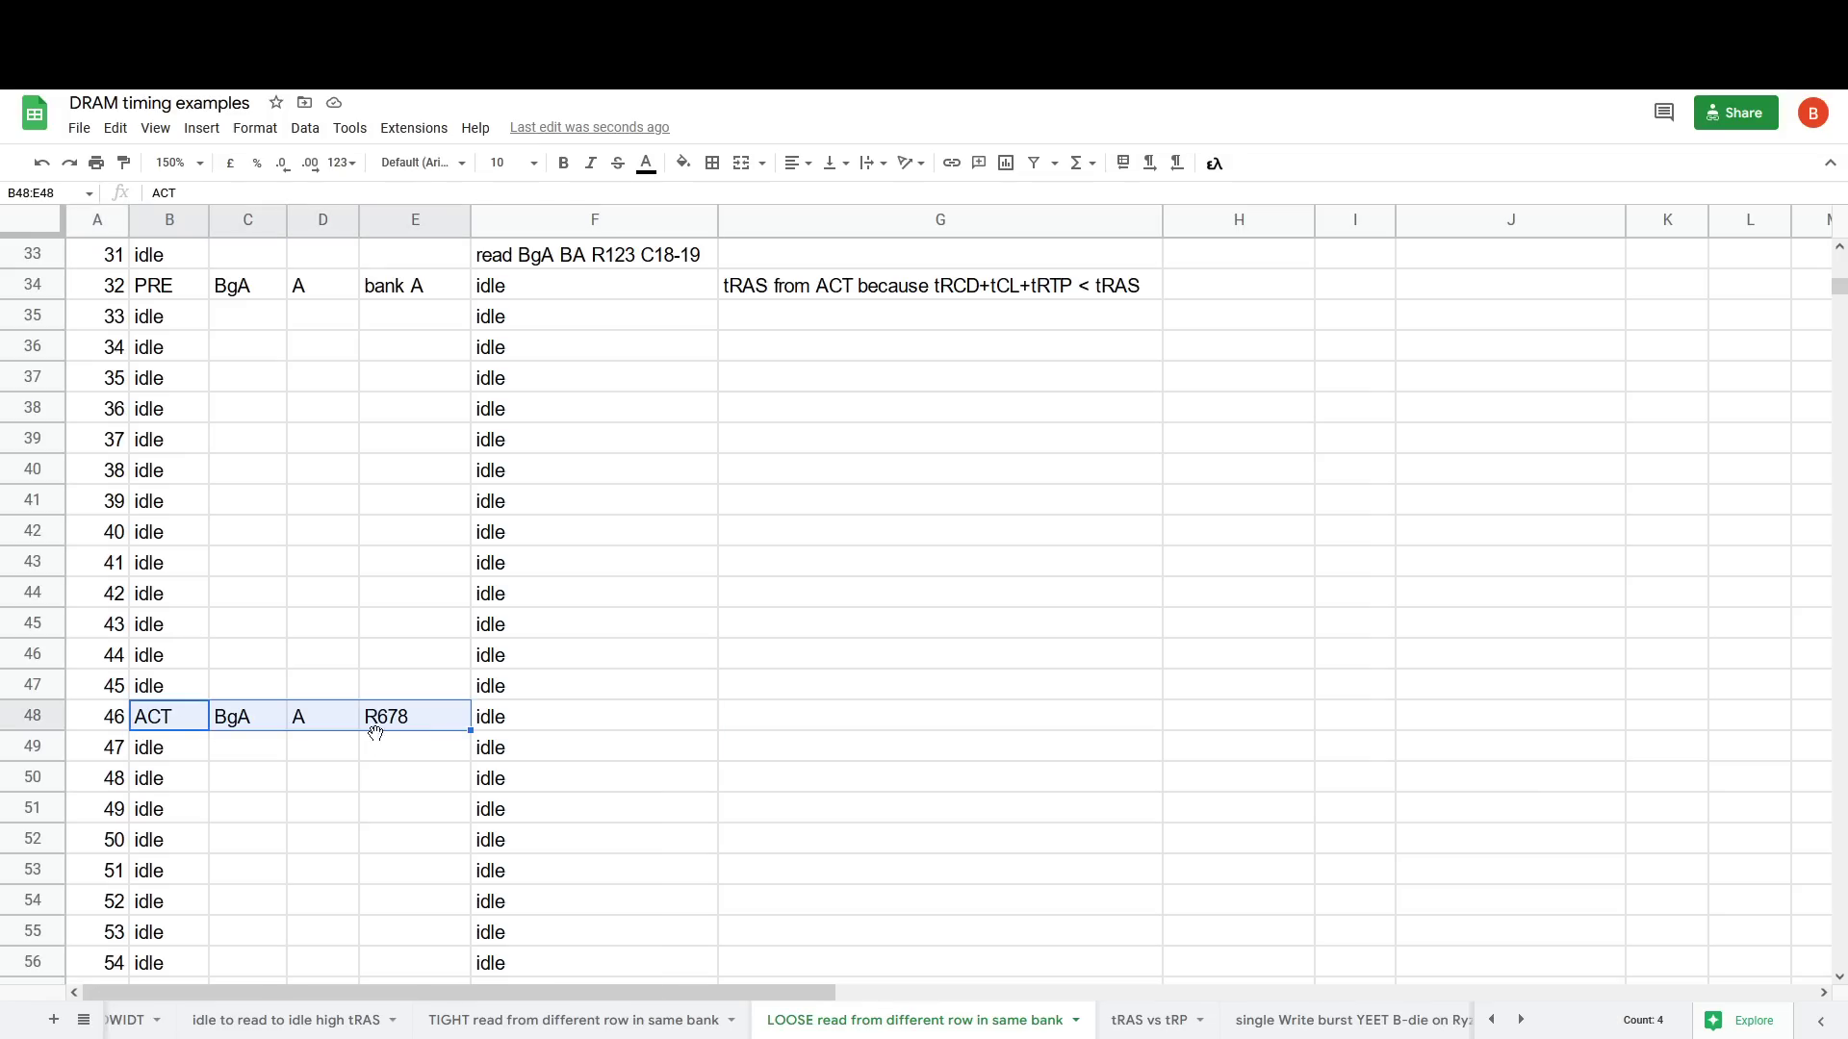
{"action": "left_click_drag", "start_coordinate": [96, 726], "coordinate": [412, 735]}
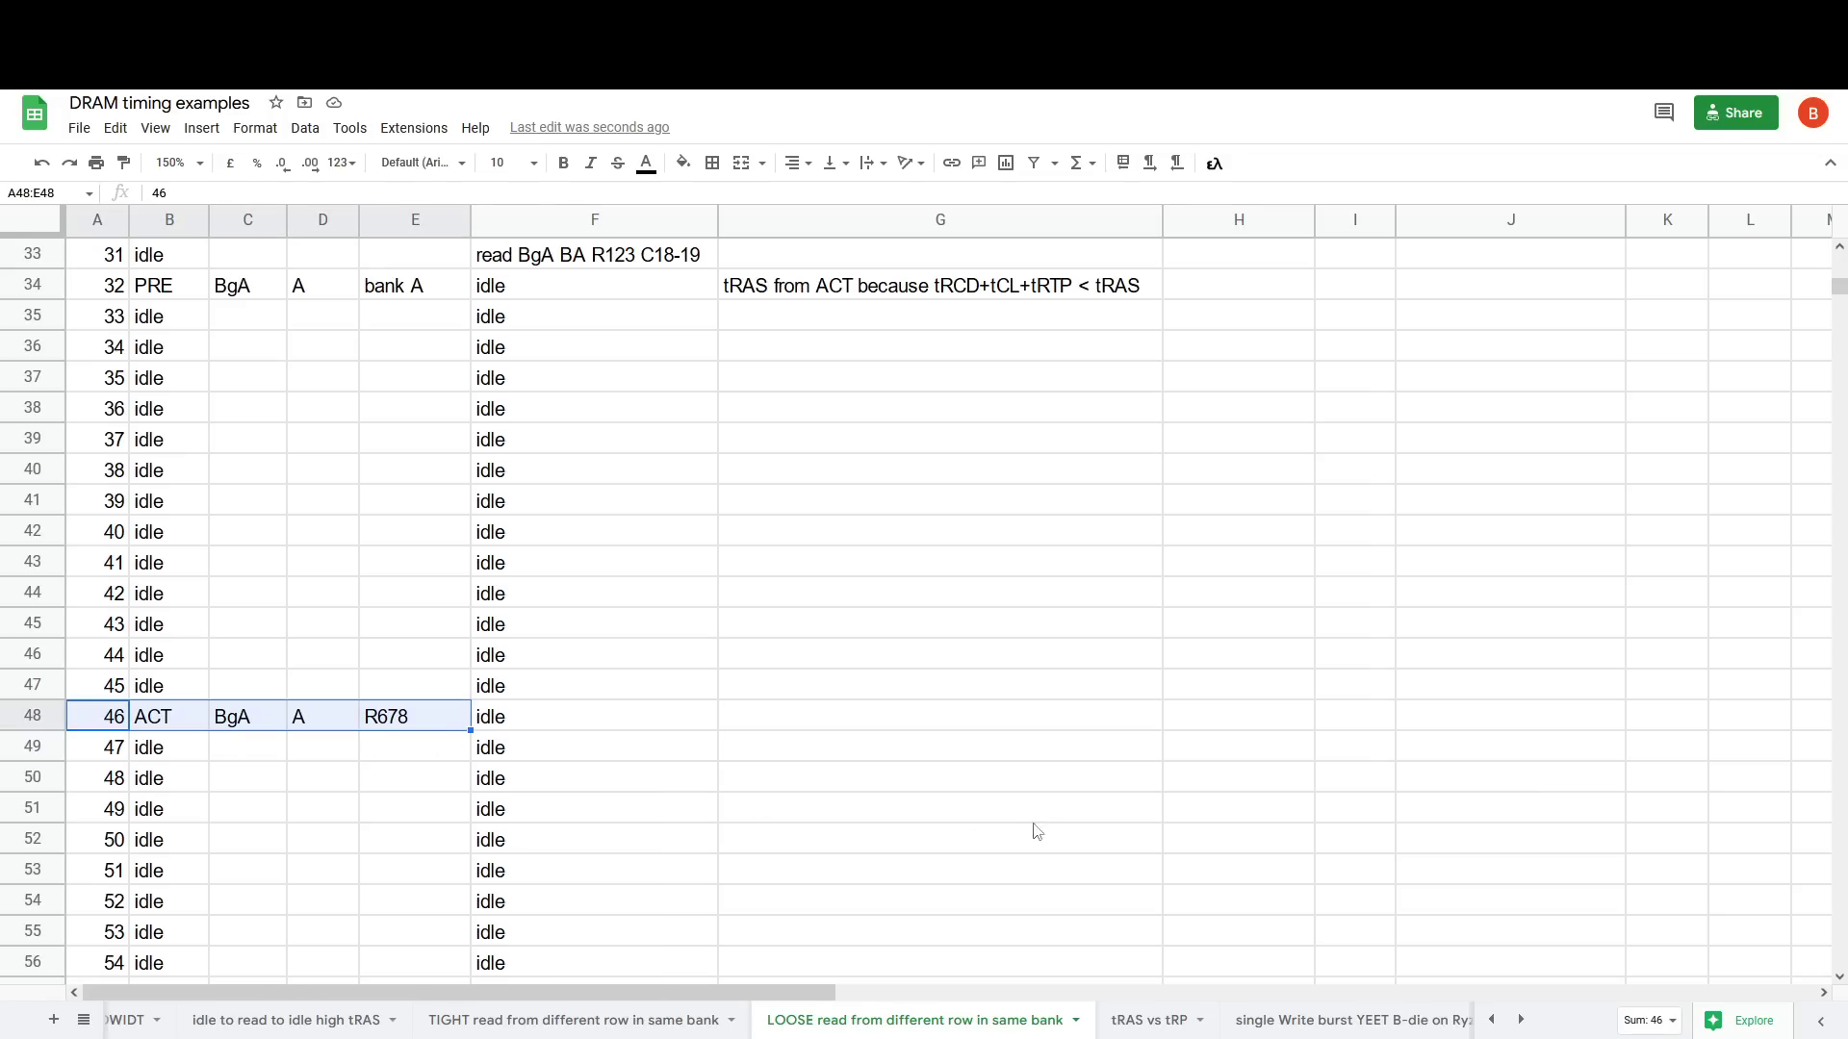
{"action": "scroll", "coordinate": [1035, 833], "scroll_direction": "up", "scroll_amount": 10}
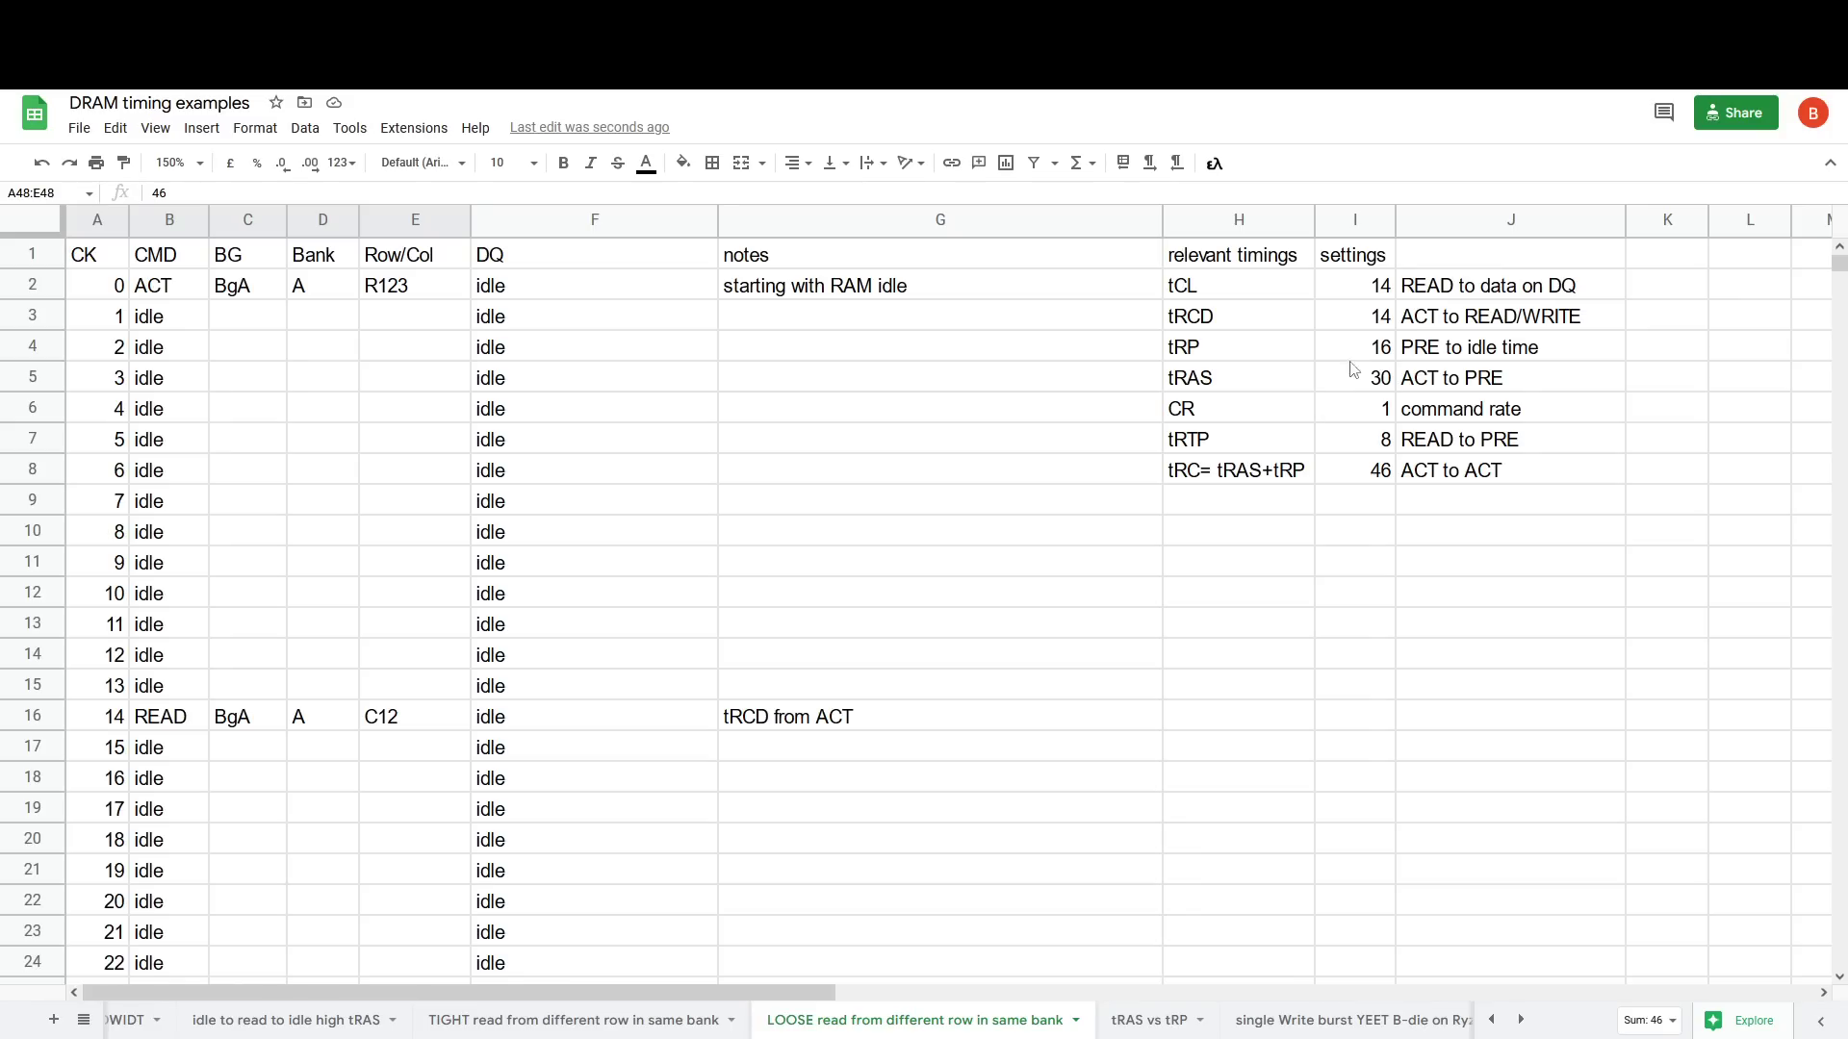
{"action": "left_click_drag", "start_coordinate": [1208, 475], "coordinate": [1364, 478]}
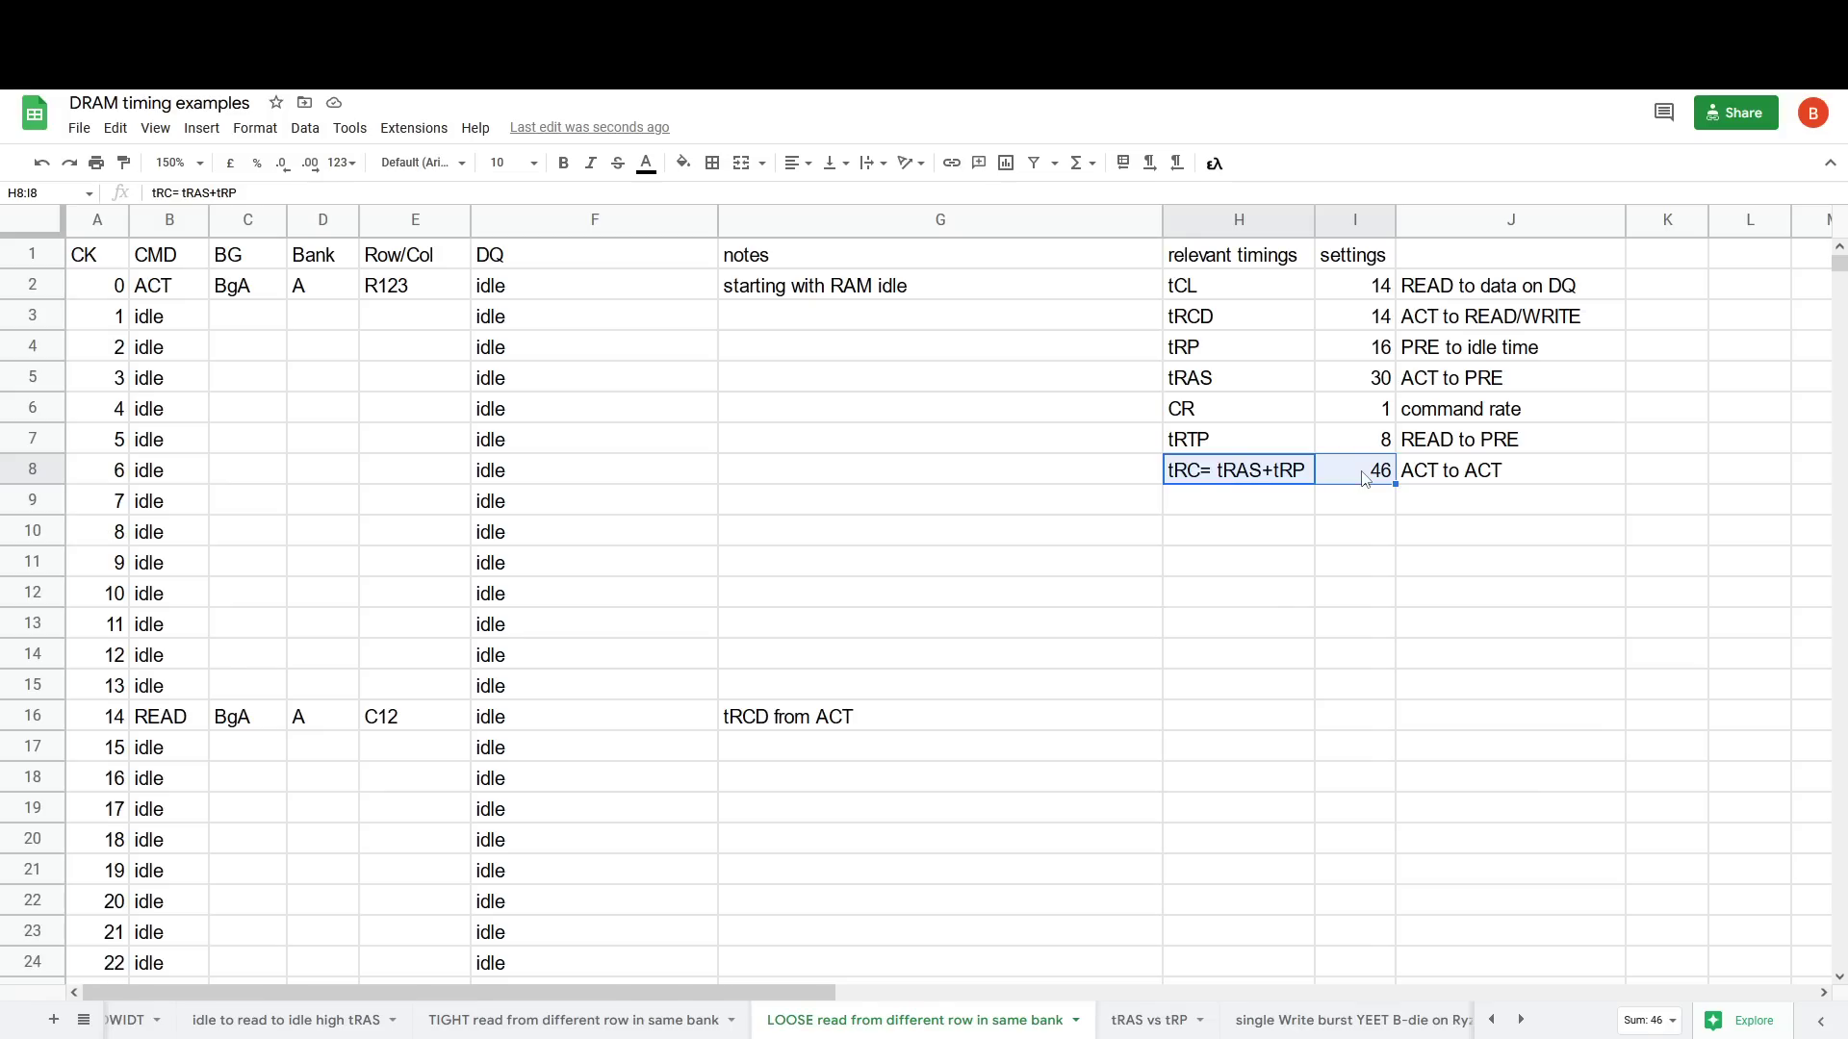
Step: Return to the "tRAS vs tRP" sheet and highlight the ACT command for row R123 at clock 0
{"action": "left_click", "coordinate": [1151, 1020]}
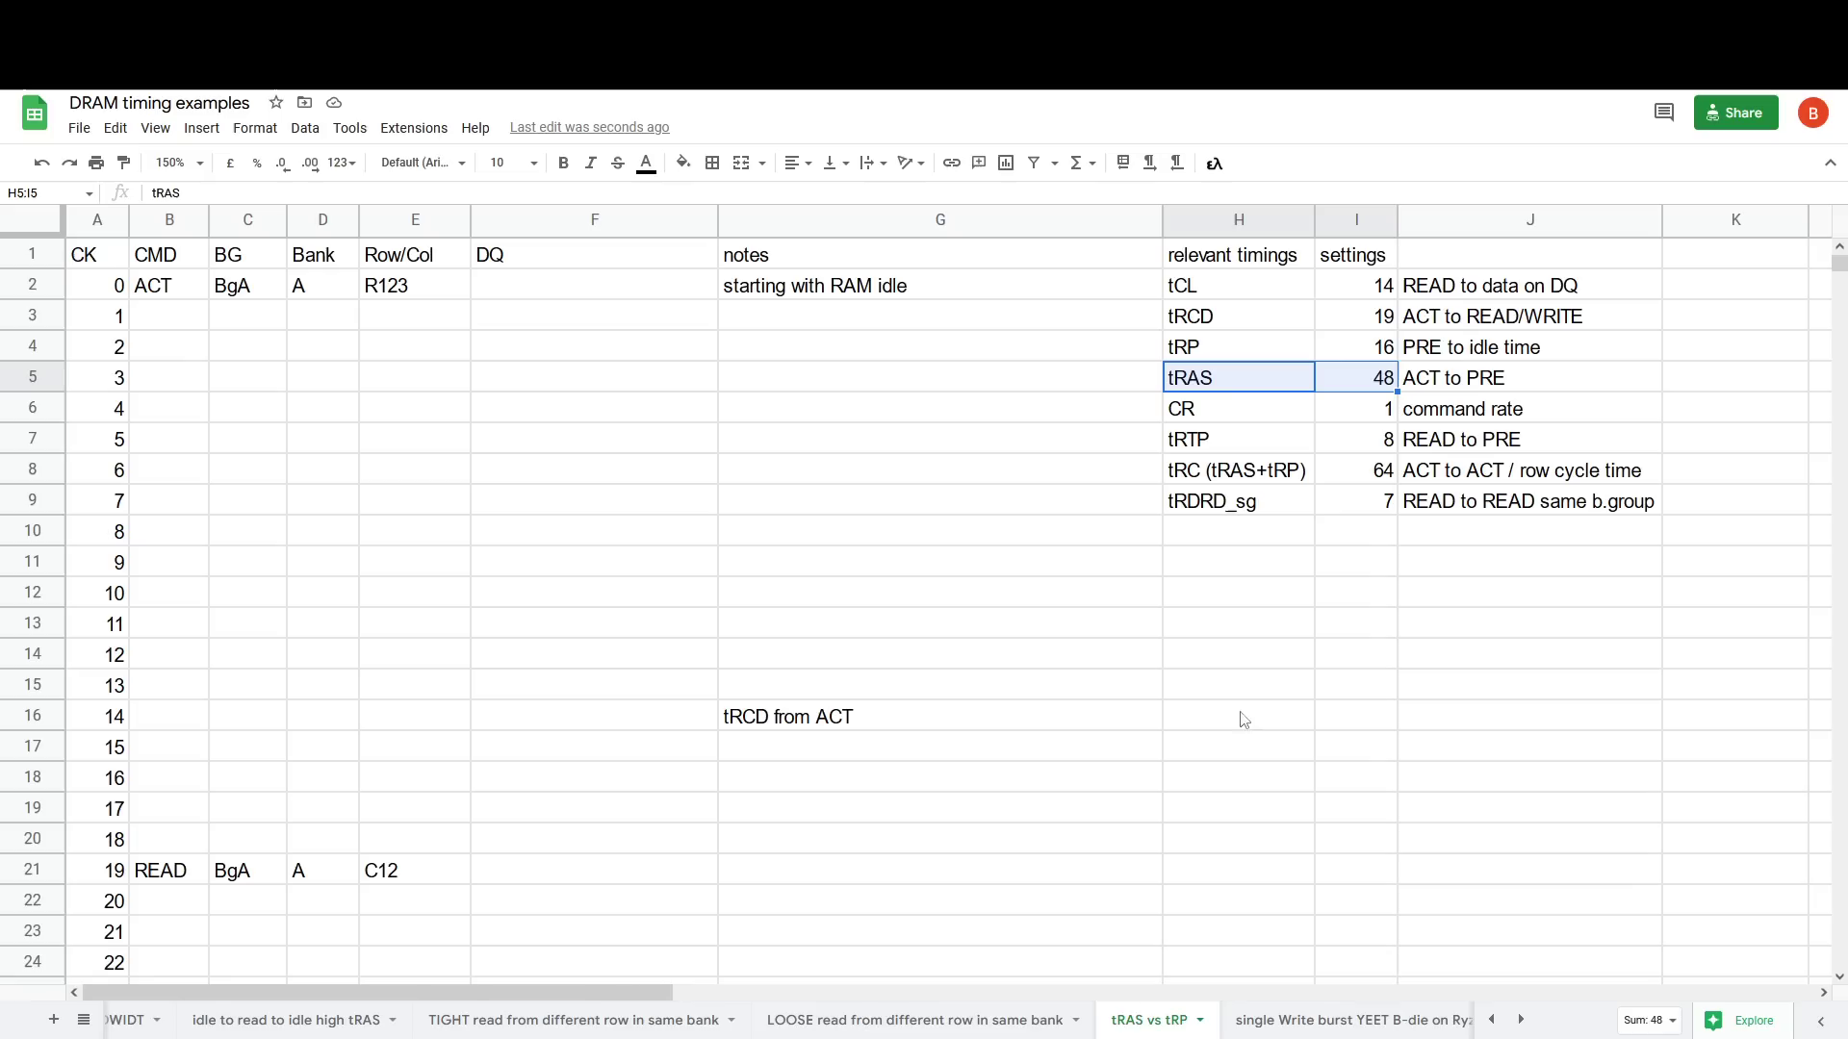
{"action": "left_click", "coordinate": [1221, 651]}
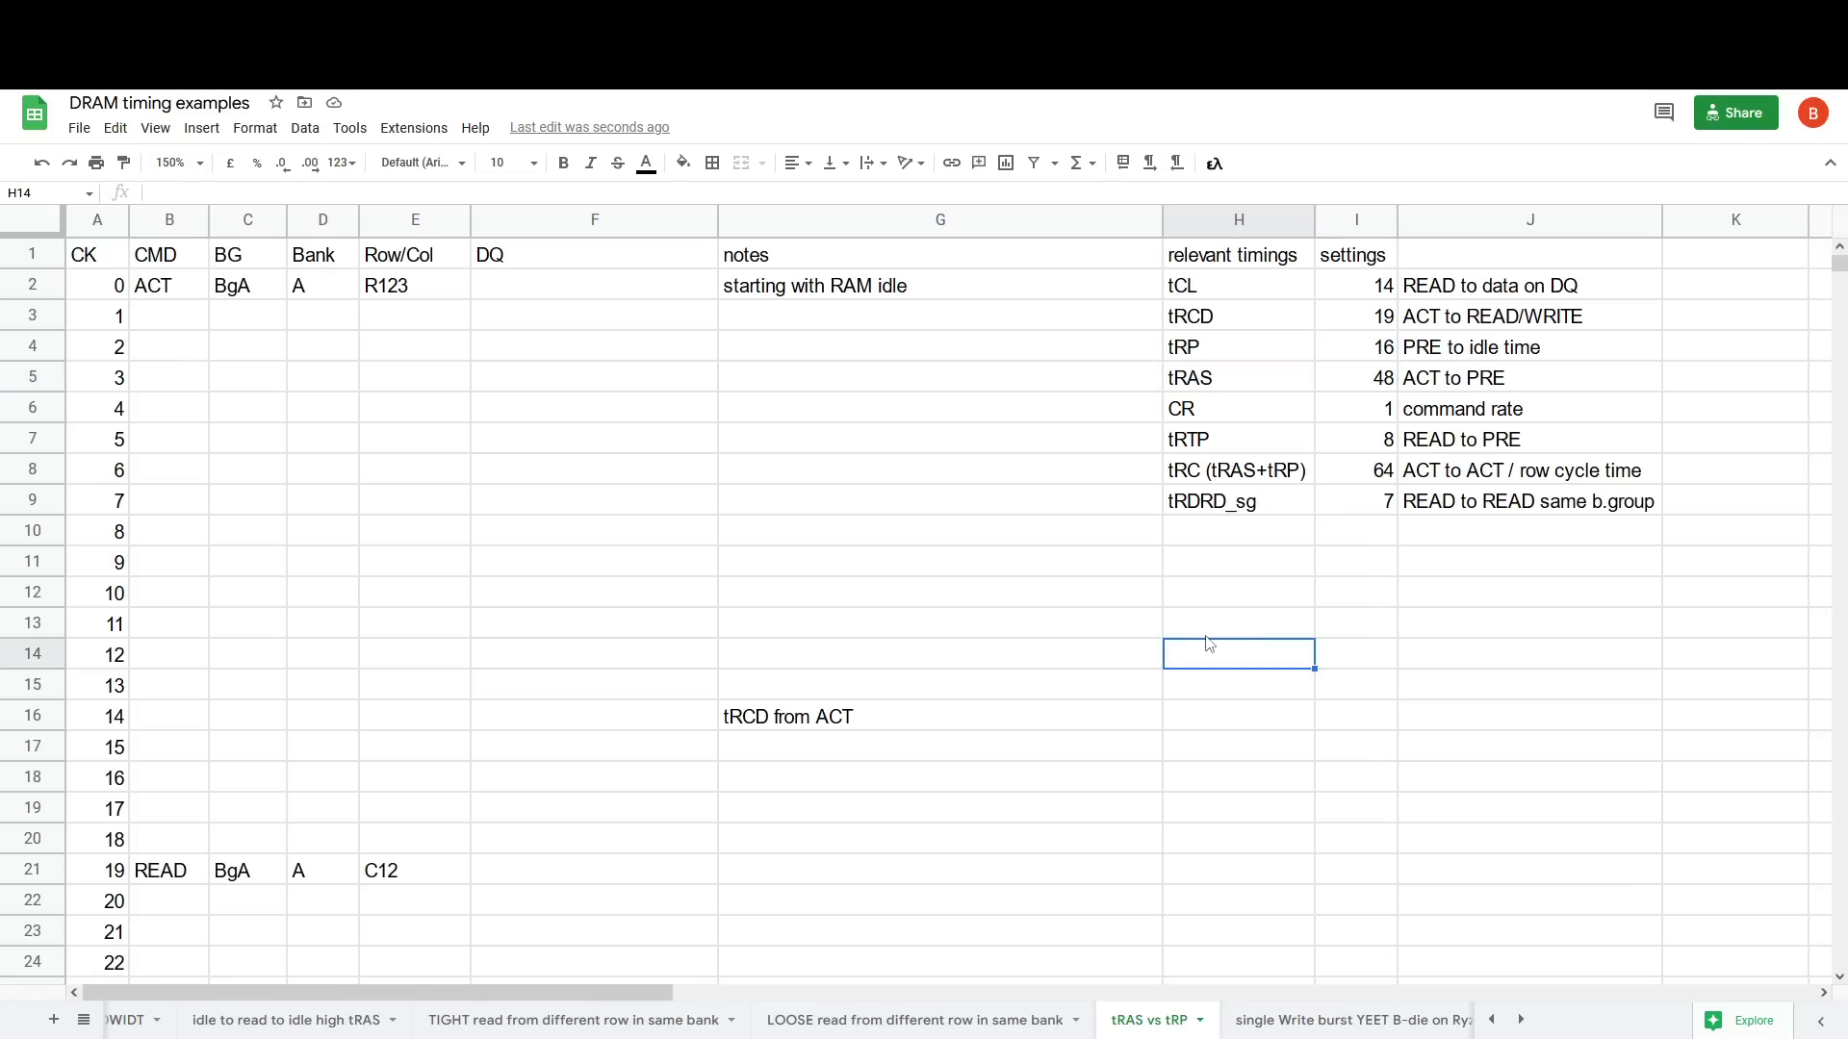
{"action": "left_click", "coordinate": [435, 289]}
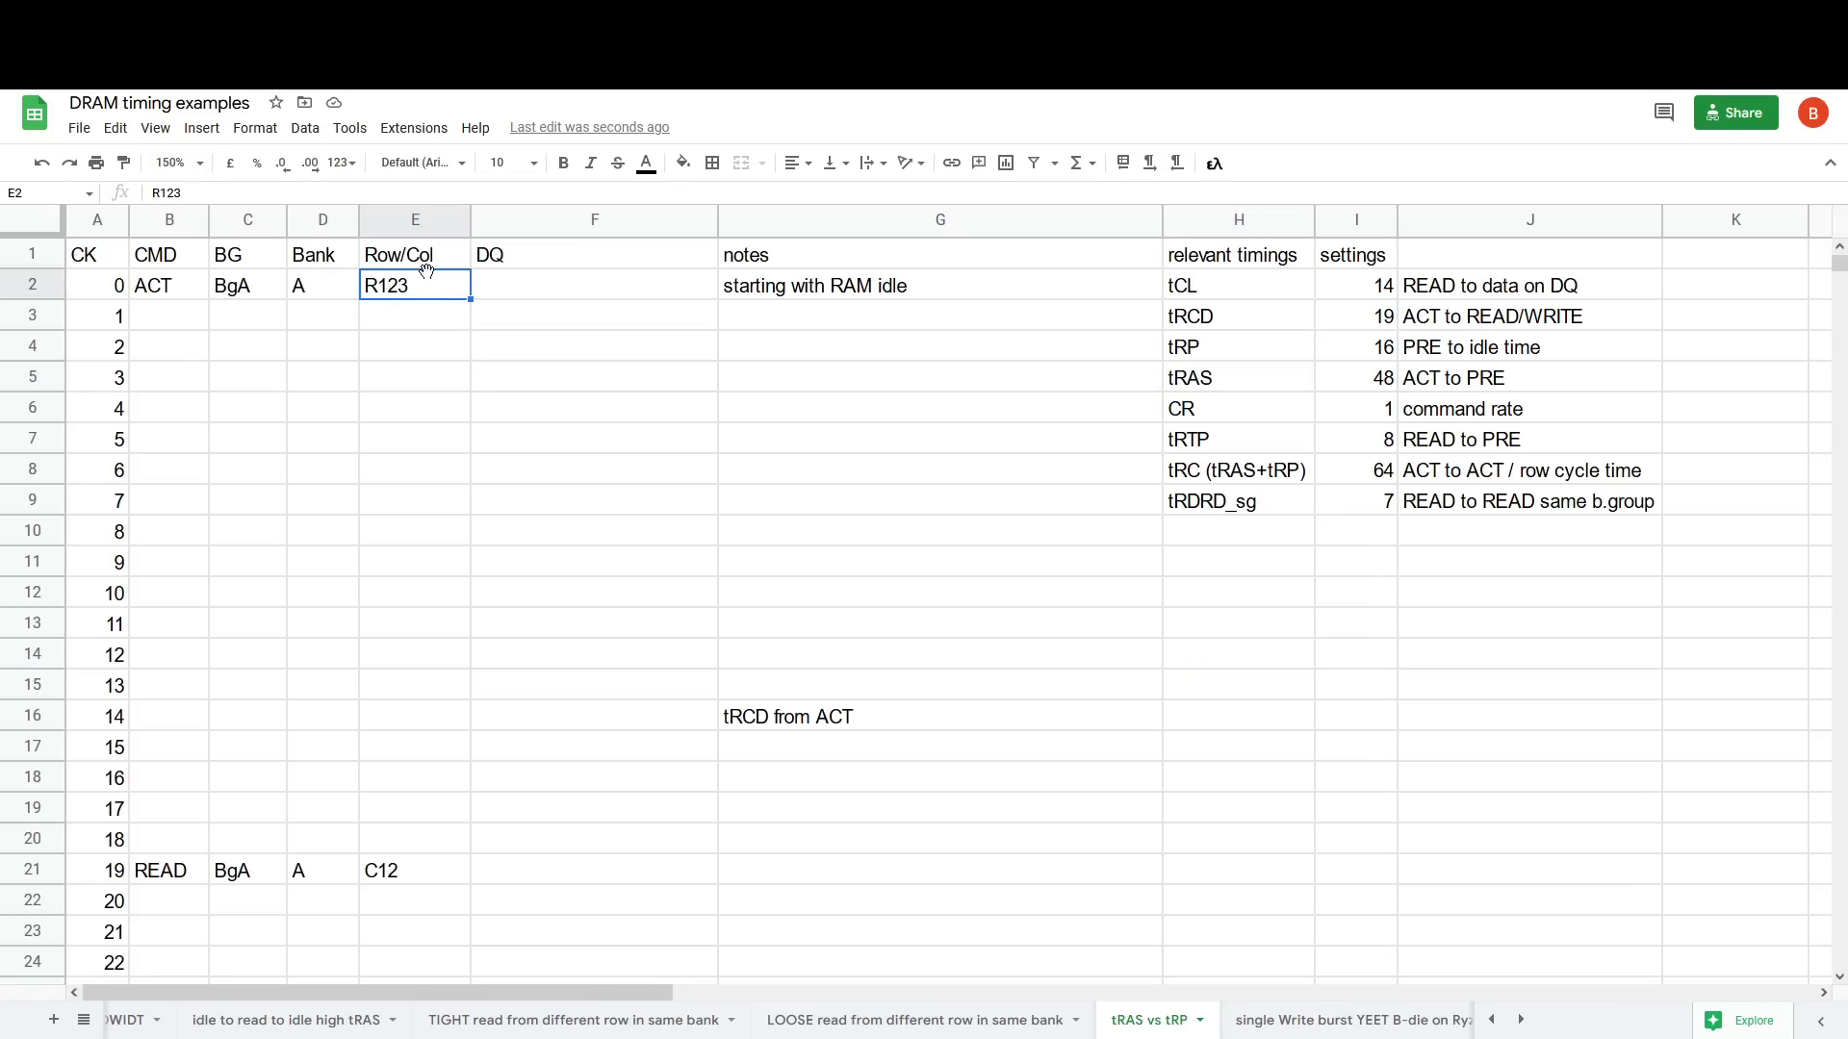
{"action": "left_click", "coordinate": [190, 300]}
{"action": "left_click_drag", "start_coordinate": [190, 300], "coordinate": [406, 299]}
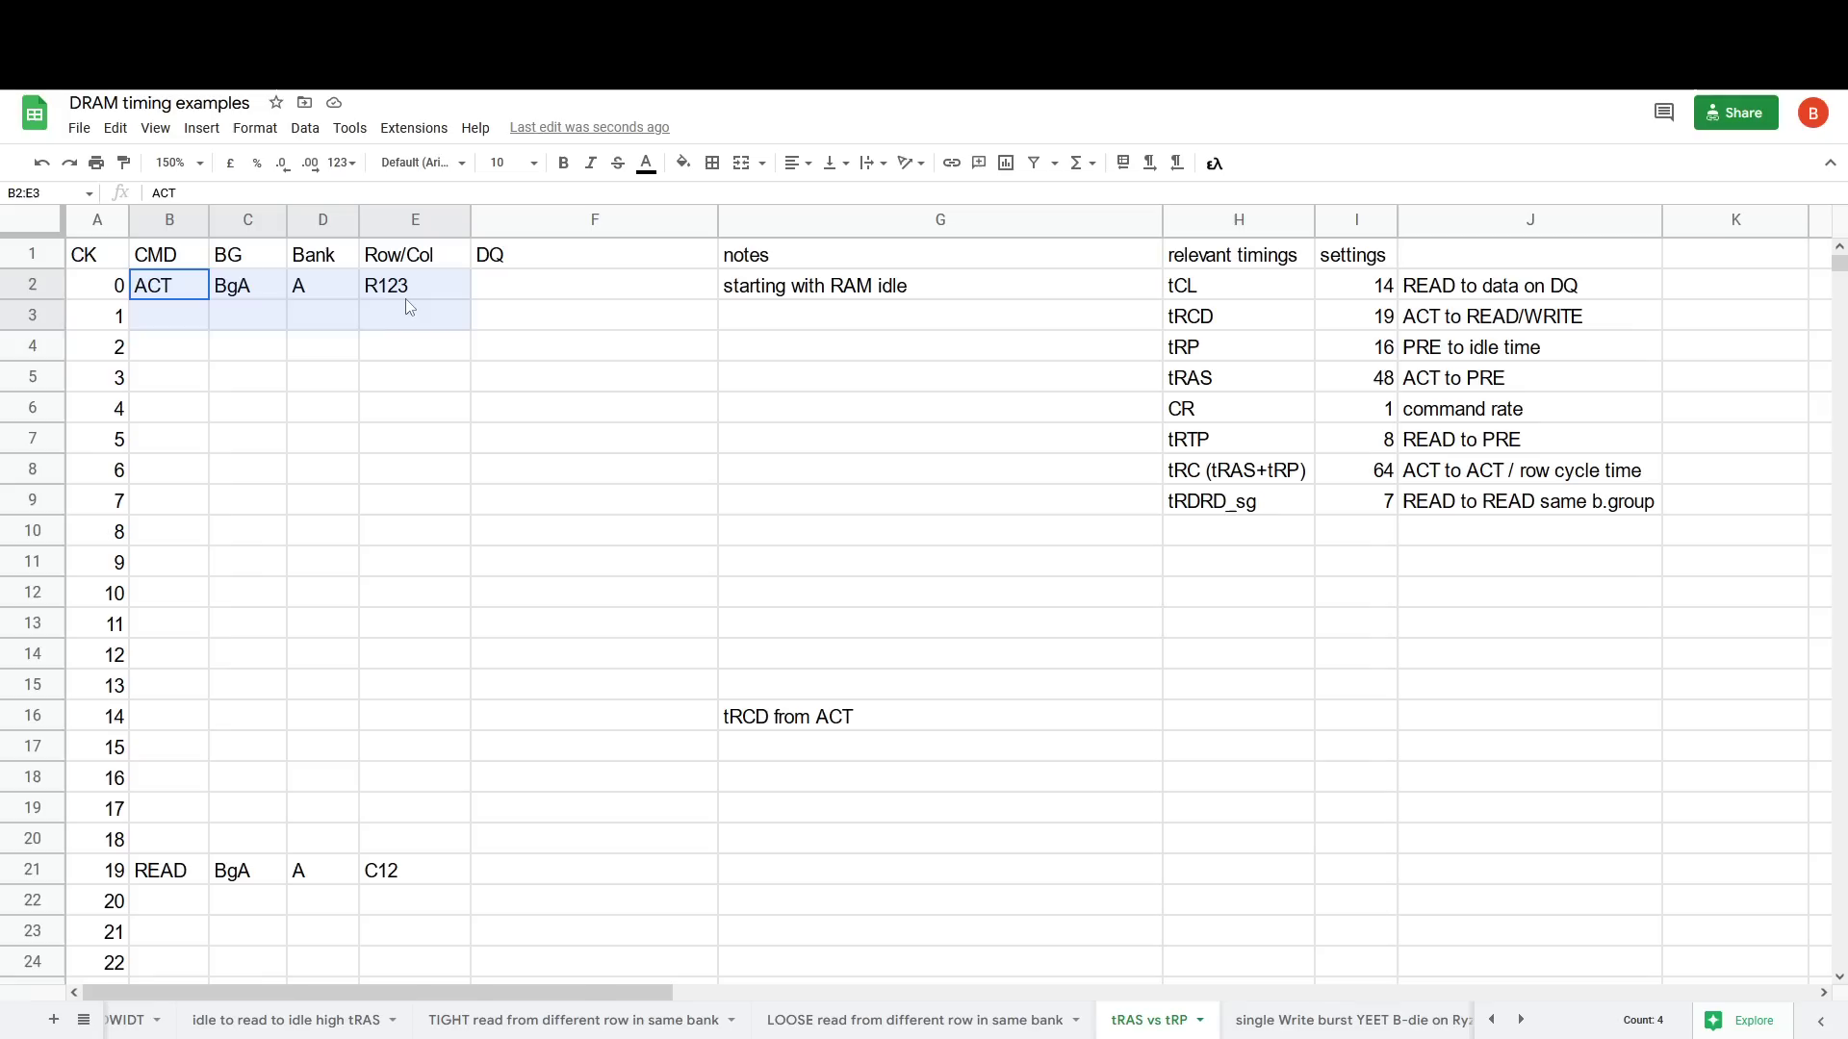
{"action": "scroll", "coordinate": [438, 314], "scroll_direction": "down", "scroll_amount": 4}
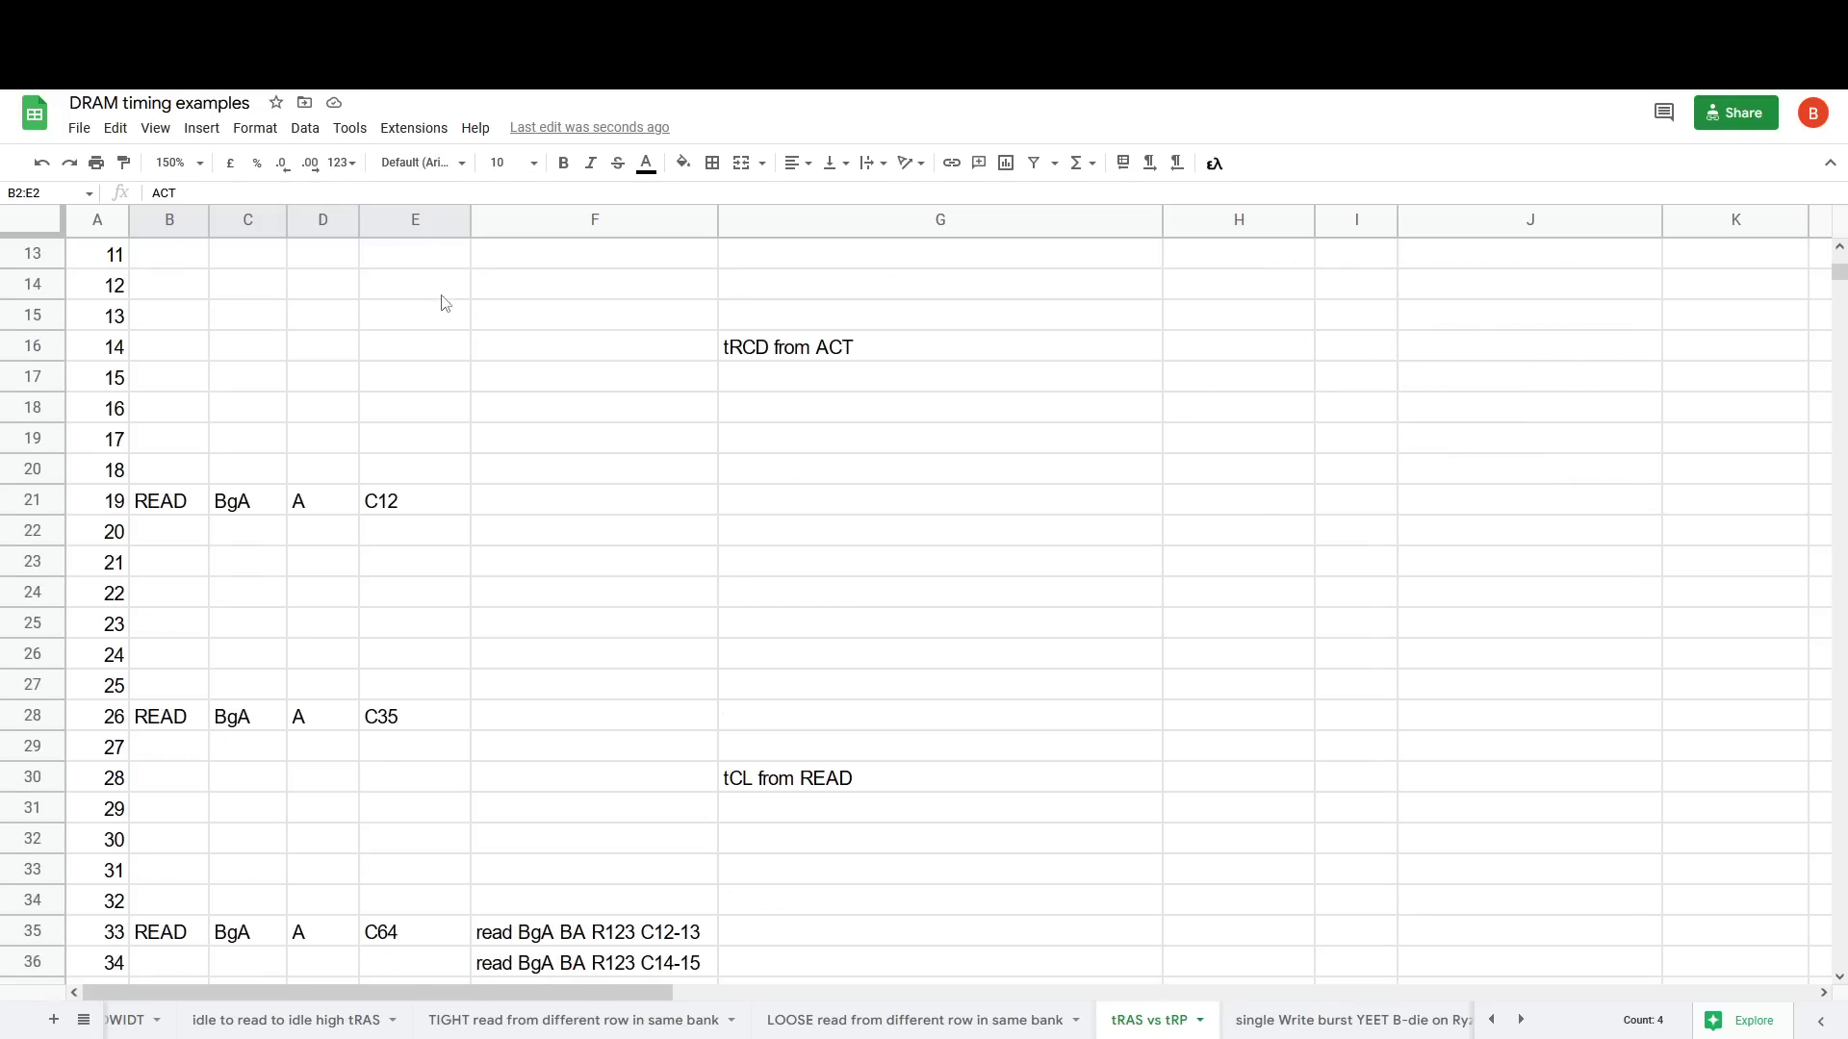
Step: Highlight the READ commands for columns C12 and C35 at clocks 19 and 26
{"action": "scroll", "coordinate": [452, 318], "scroll_direction": "up", "scroll_amount": 4}
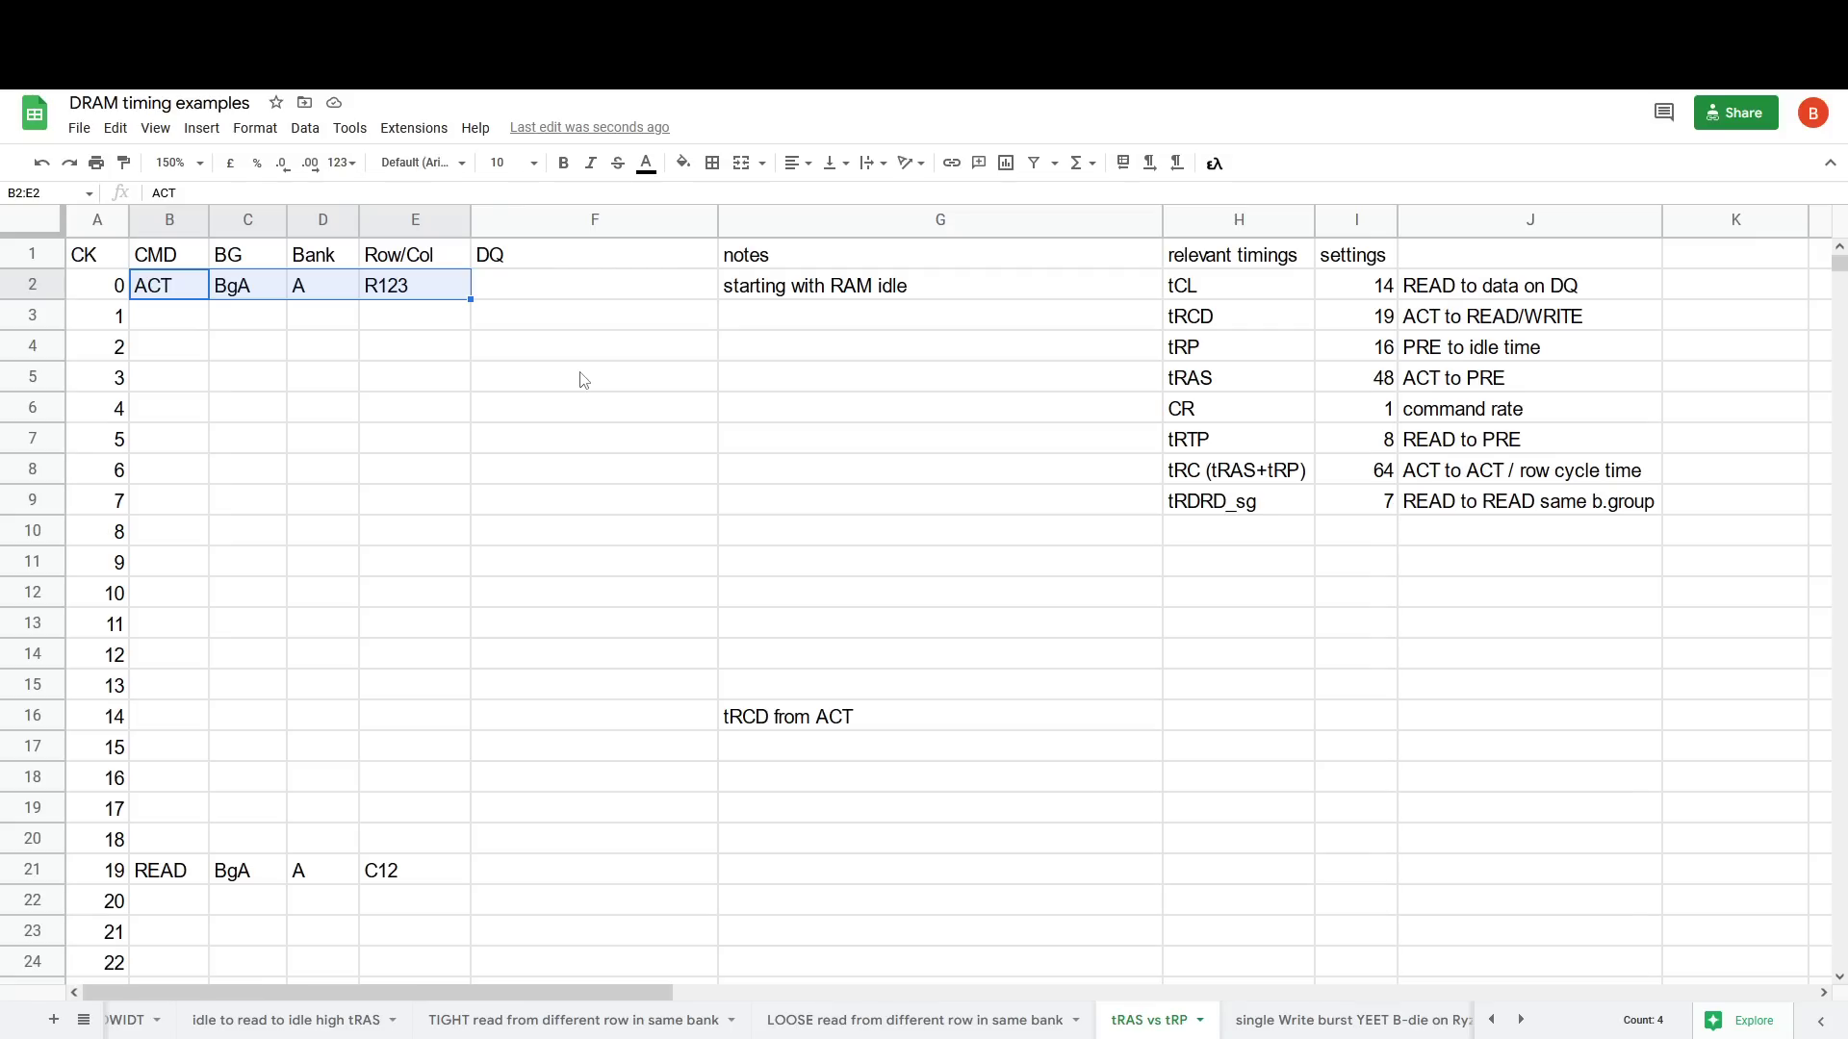
{"action": "scroll", "coordinate": [677, 610], "scroll_direction": "down", "scroll_amount": 2}
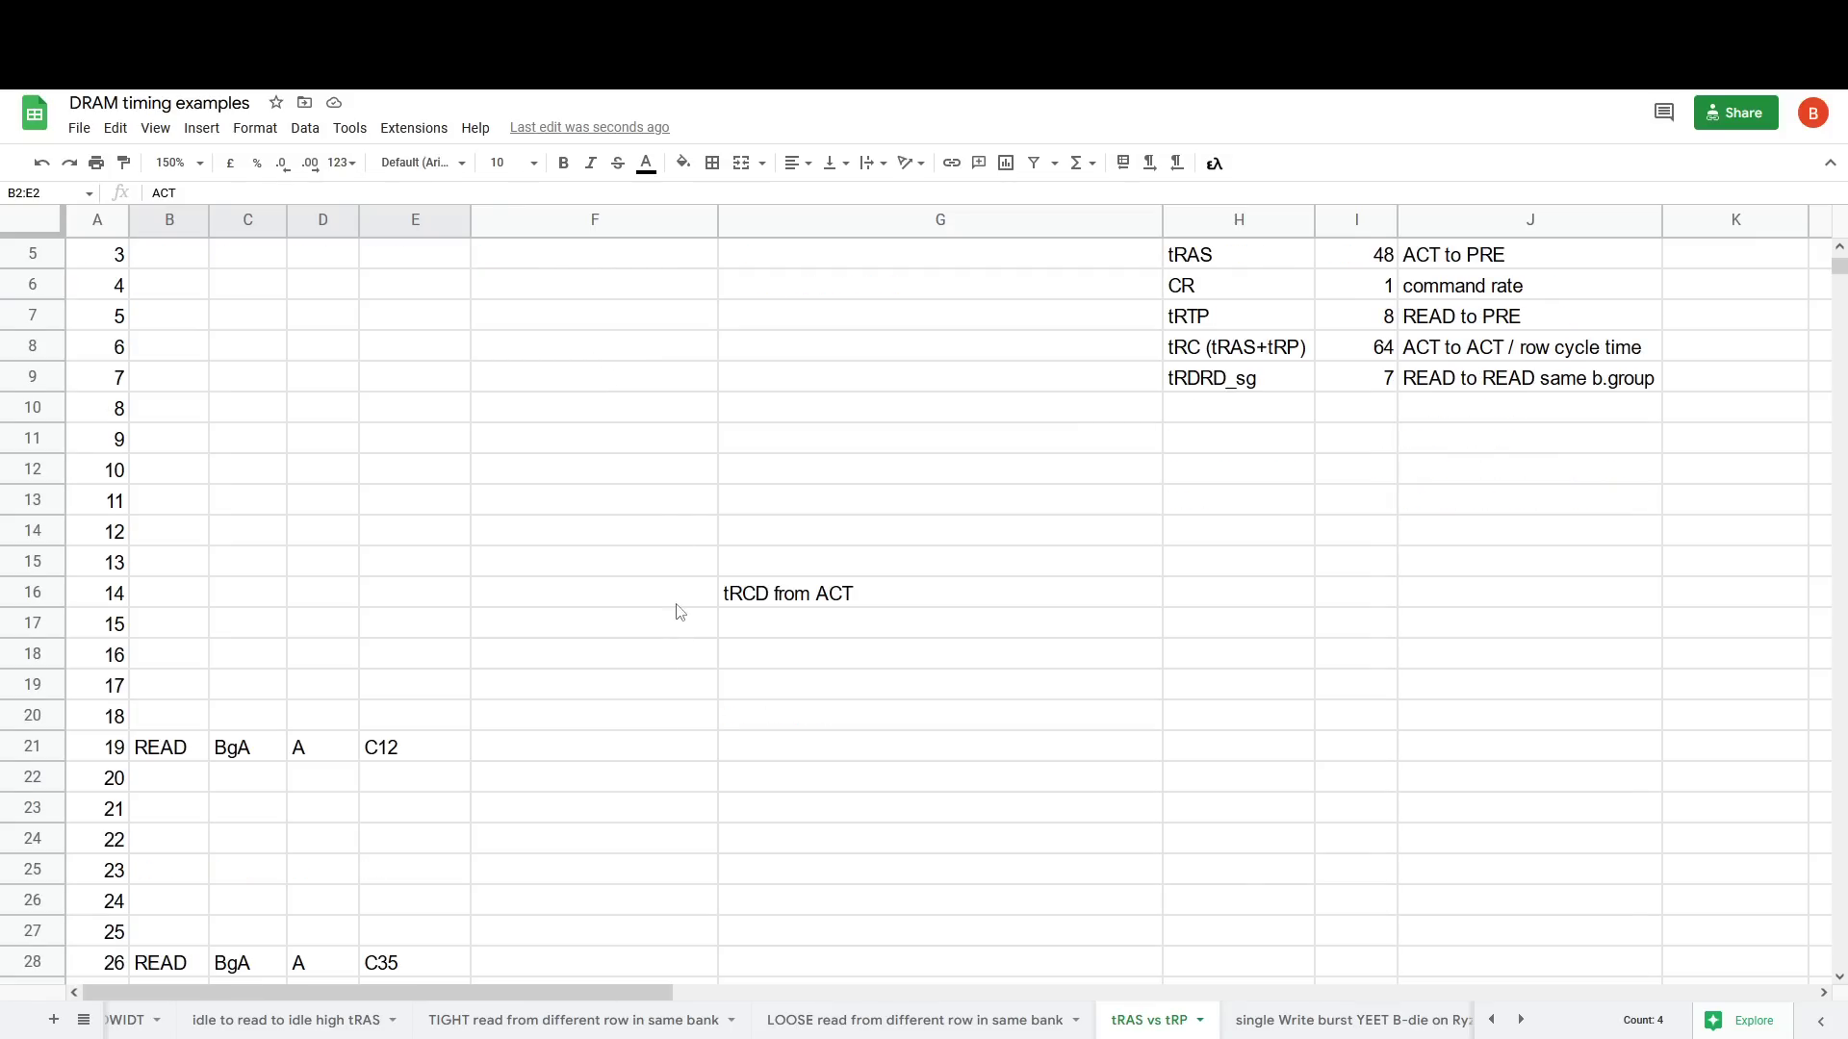
{"action": "scroll", "coordinate": [606, 532], "scroll_direction": "up", "scroll_amount": 3}
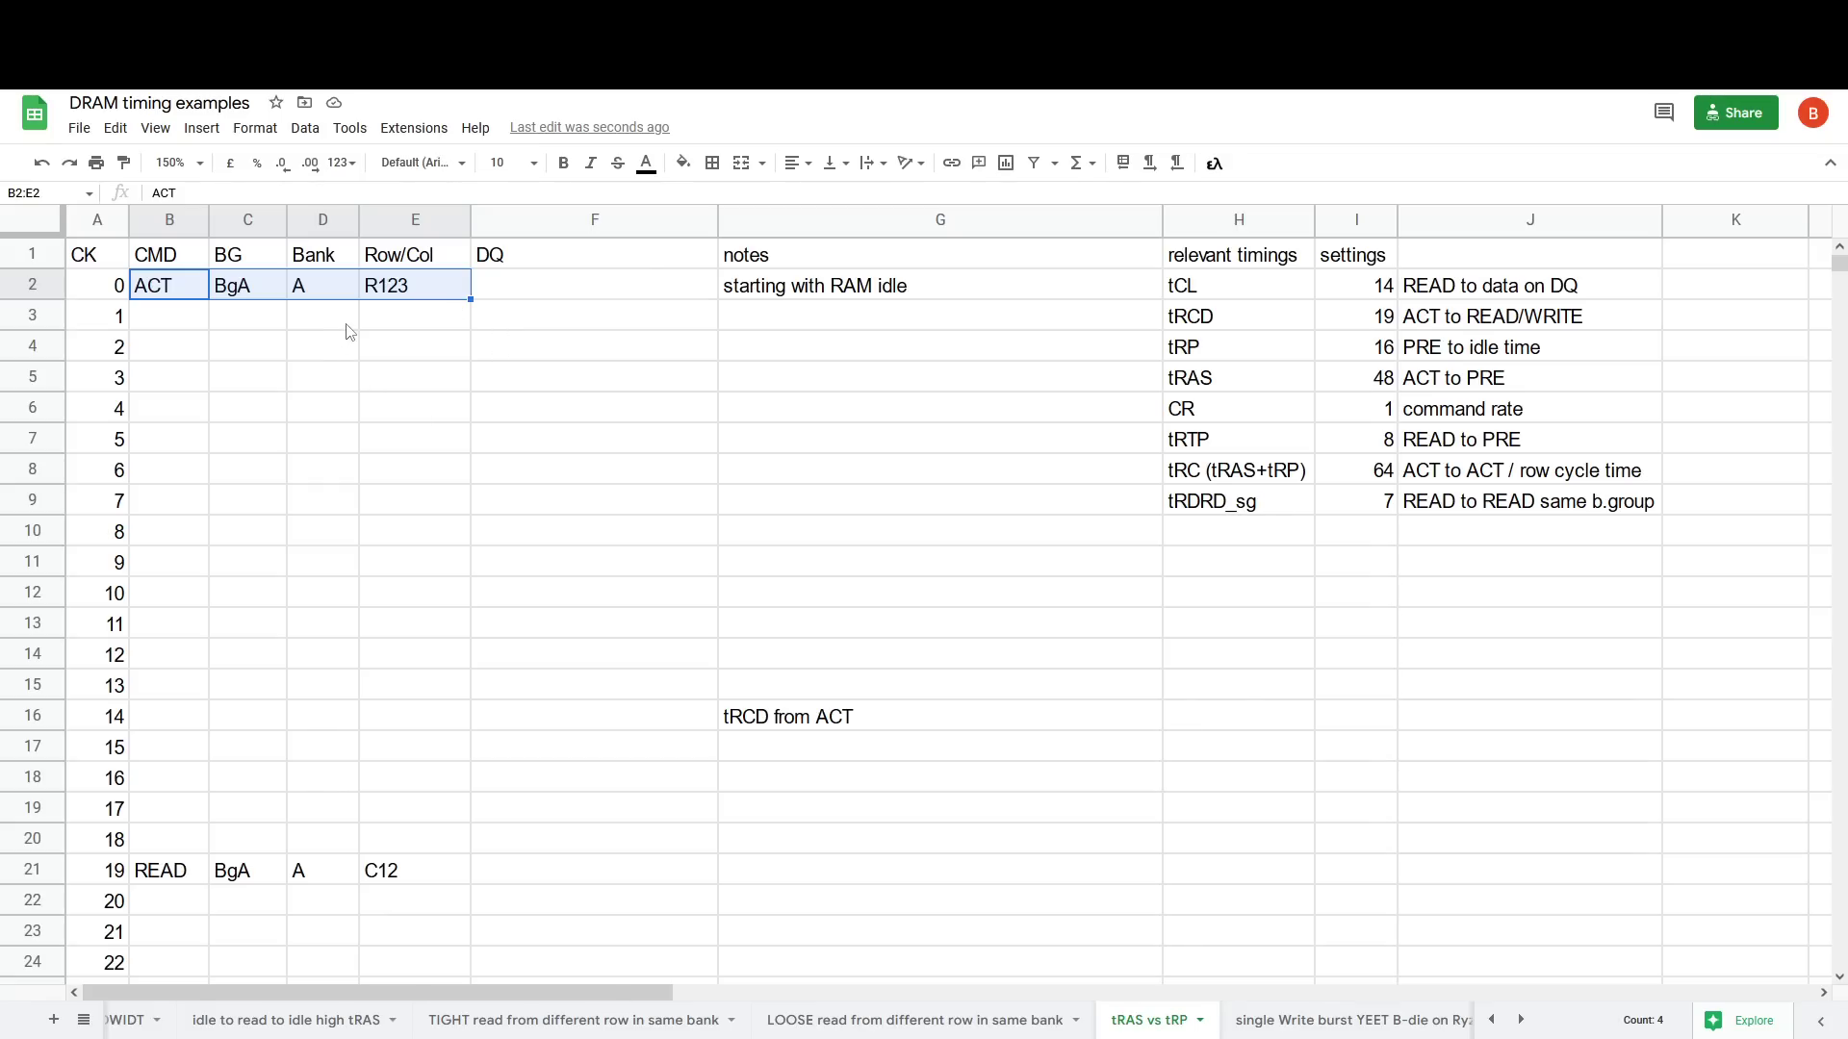
{"action": "scroll", "coordinate": [348, 332], "scroll_direction": "down", "scroll_amount": 2}
{"action": "left_click_drag", "start_coordinate": [164, 760], "coordinate": [406, 760]}
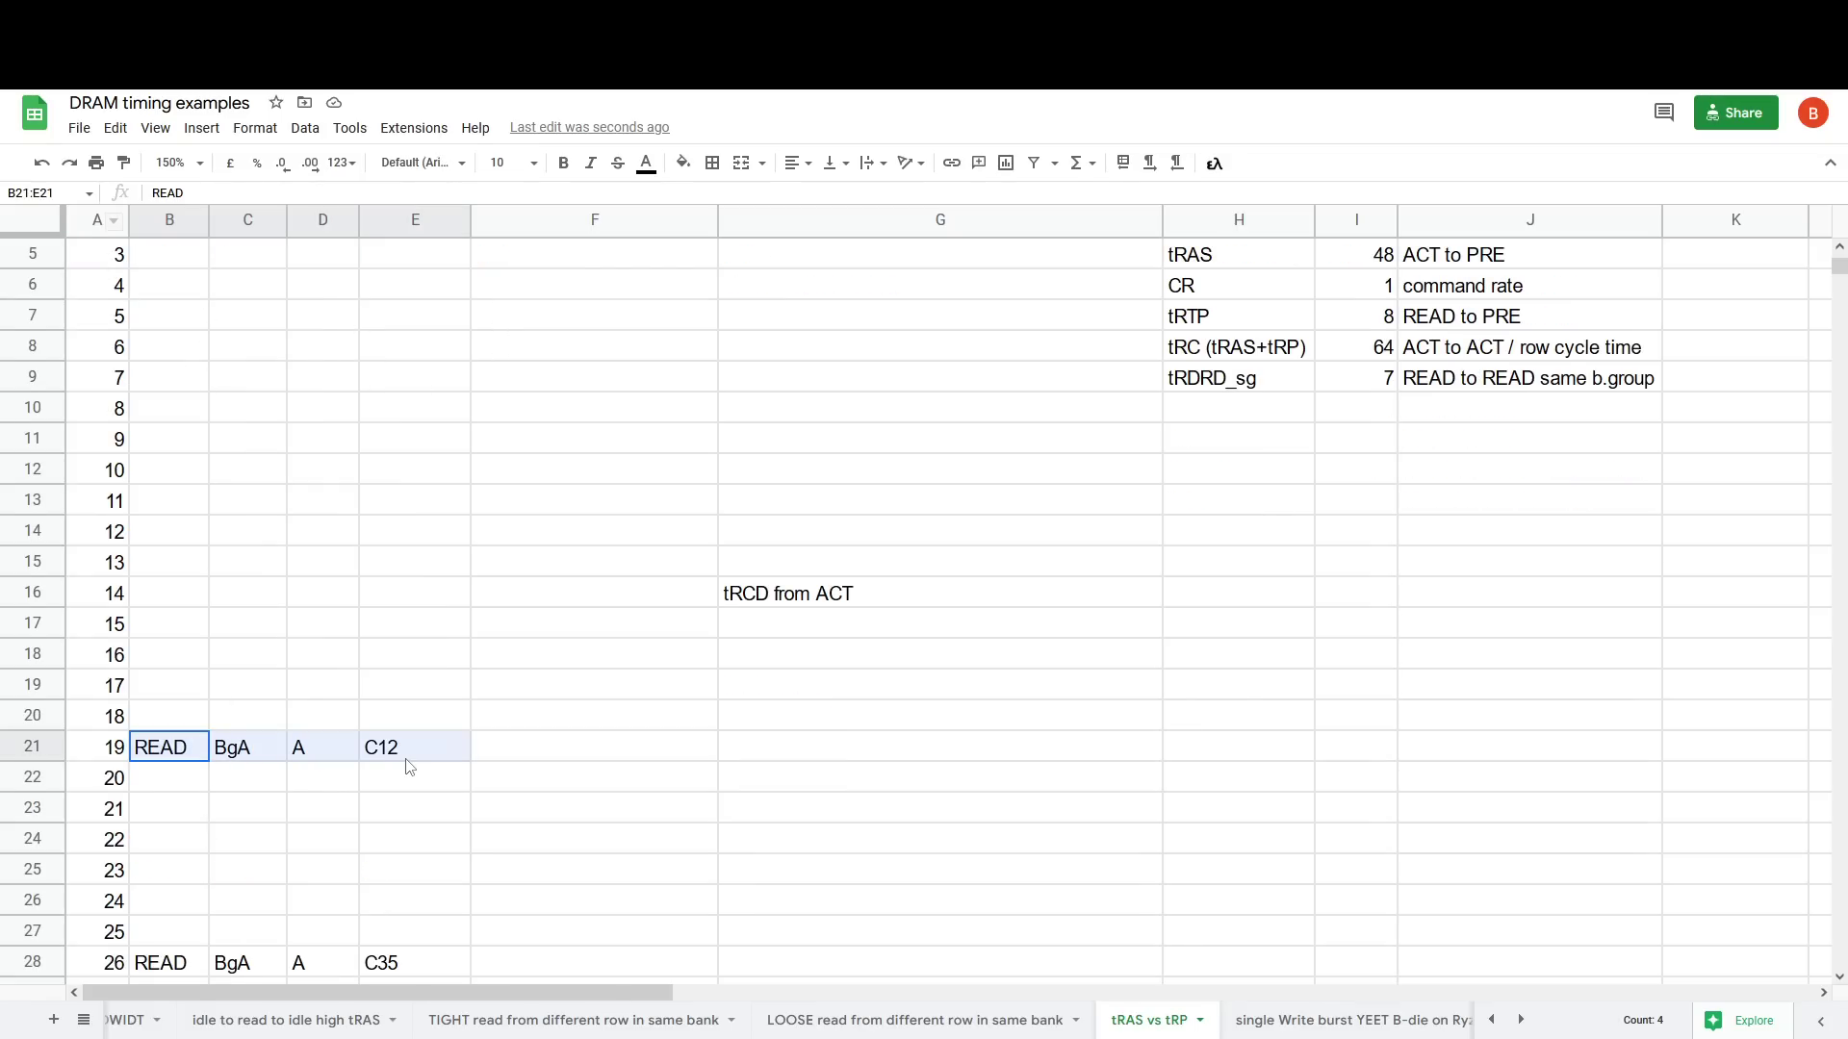
{"action": "scroll", "coordinate": [407, 767], "scroll_direction": "down", "scroll_amount": 2}
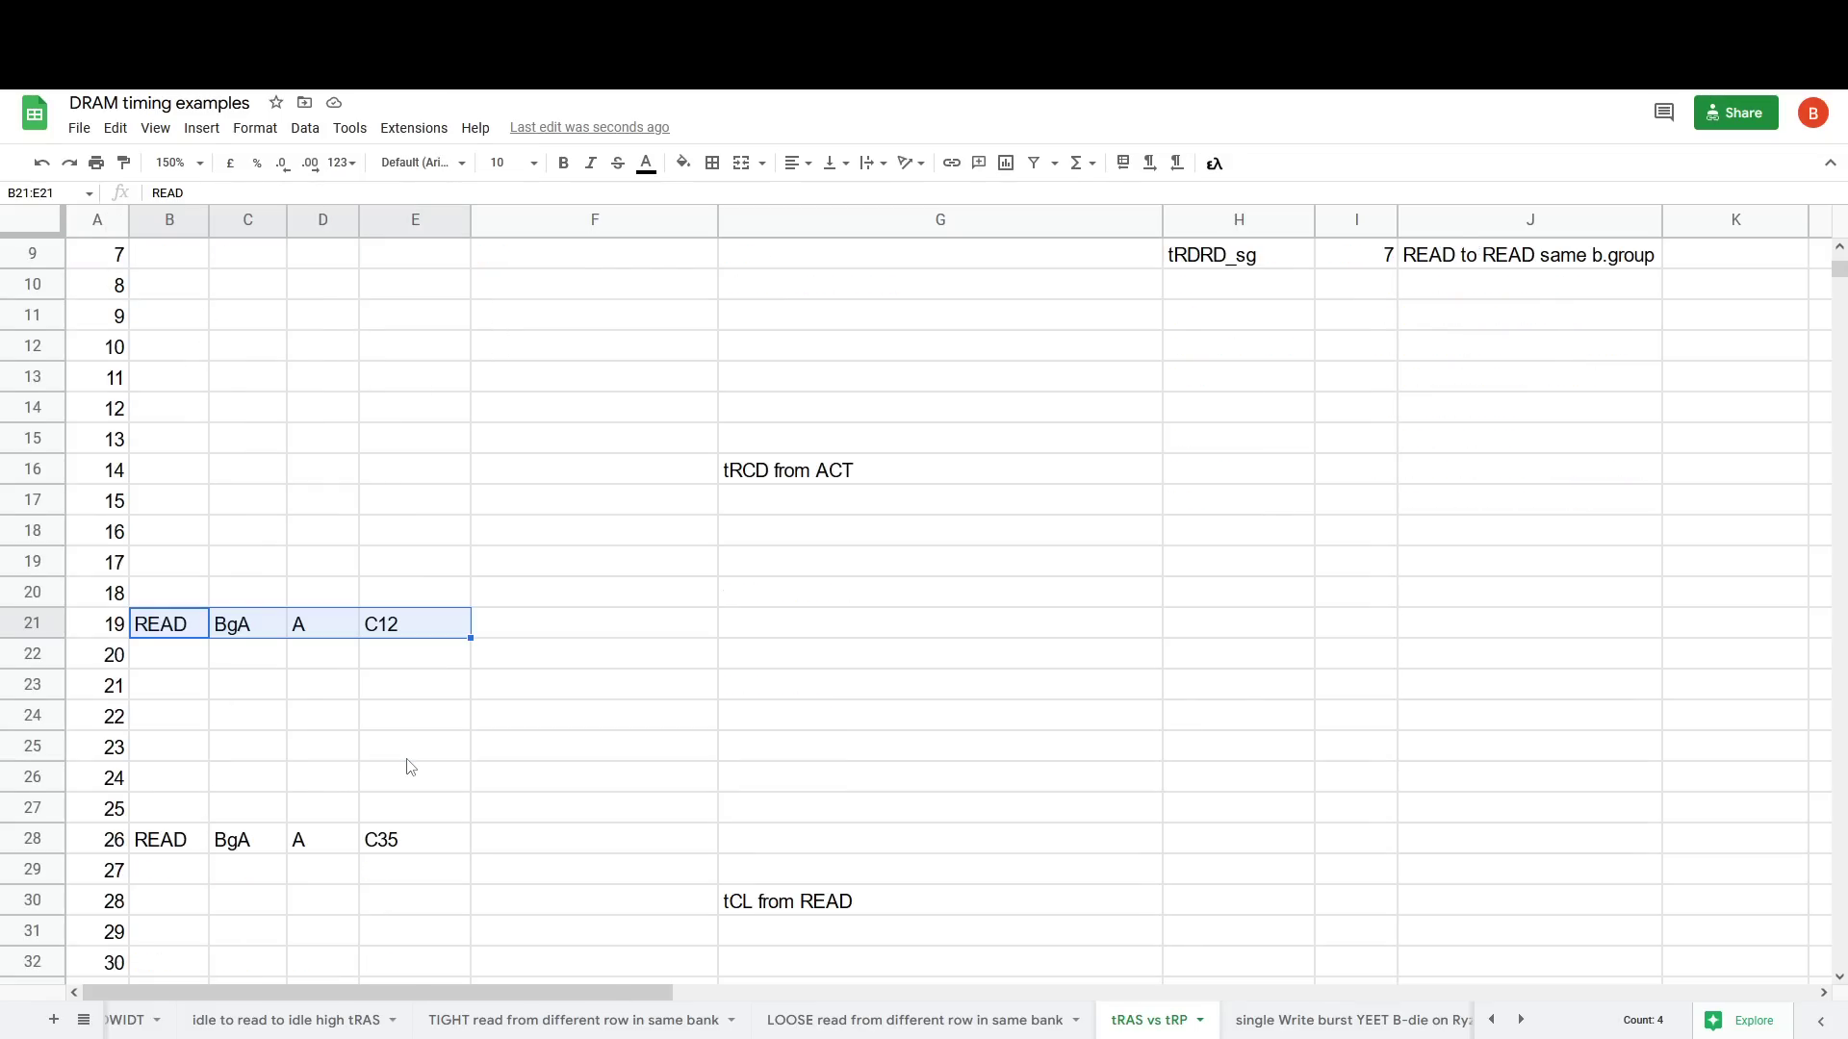
{"action": "left_click_drag", "start_coordinate": [171, 842], "coordinate": [397, 856]}
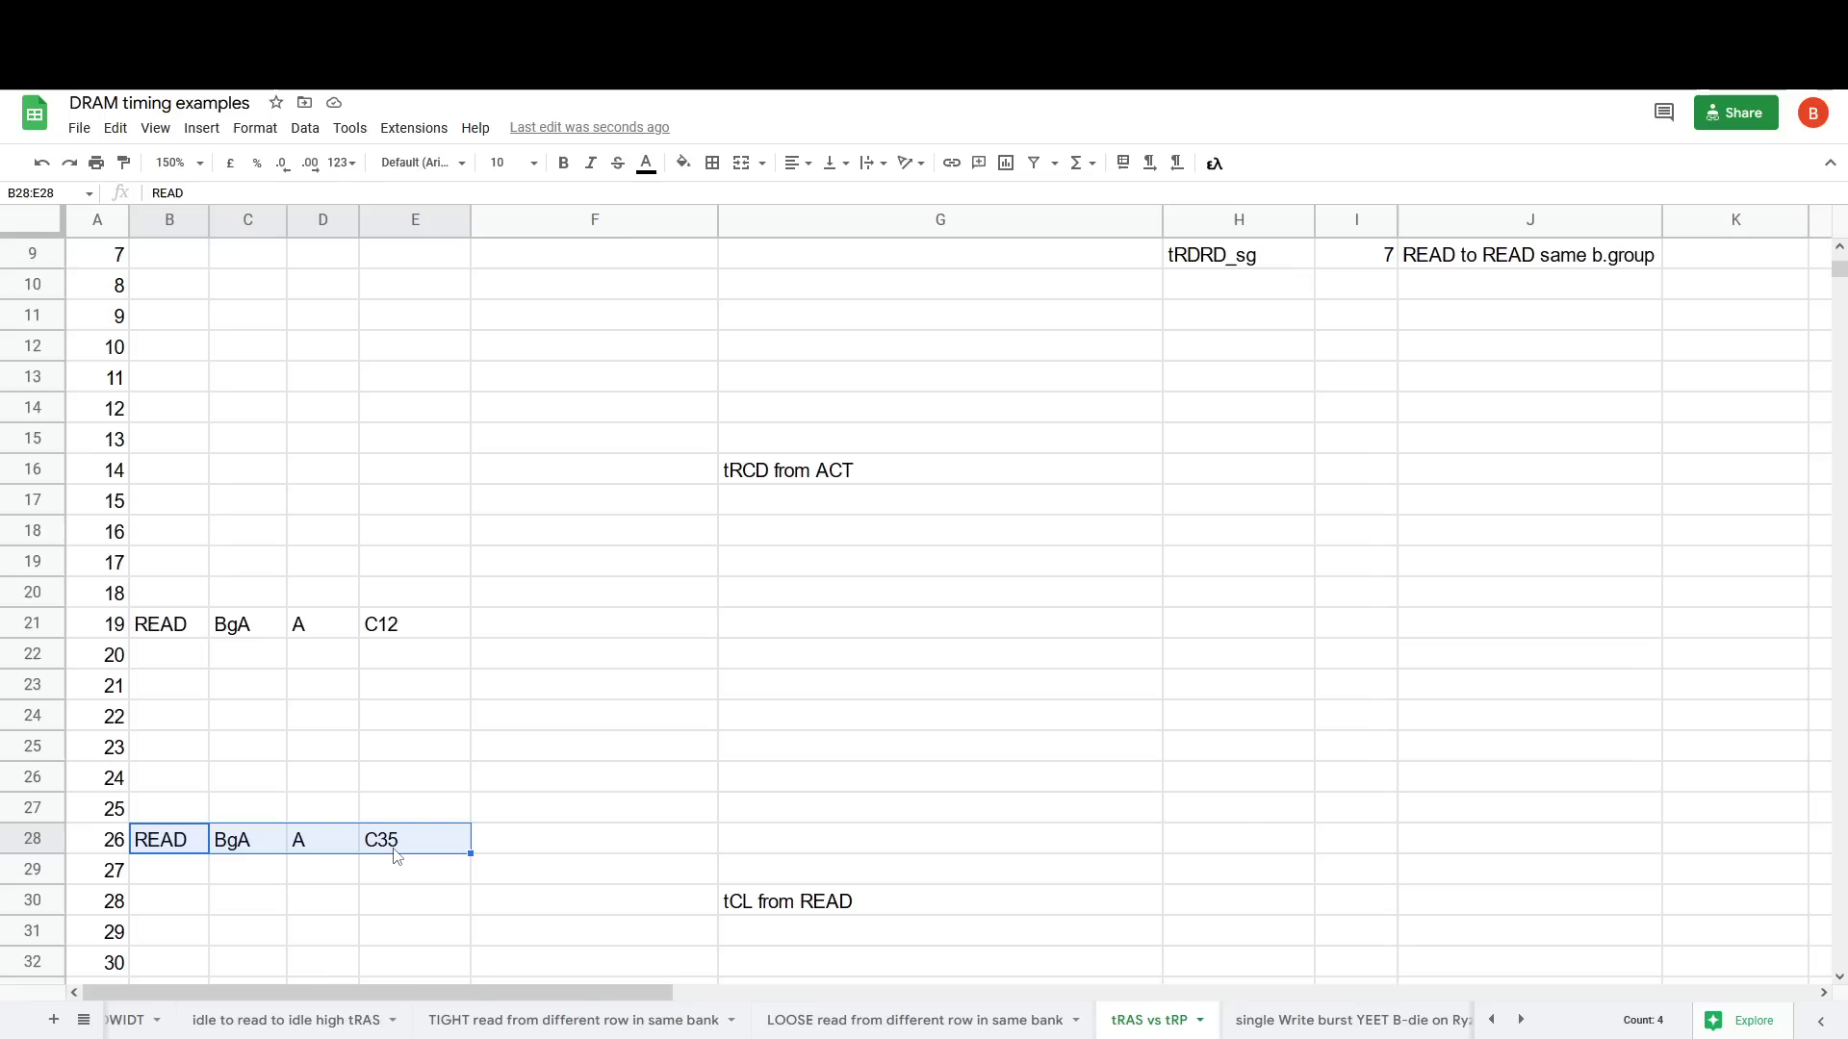
Step: Examine the tRDRD_sg entry and its setting in the relevant timings list
{"action": "scroll", "coordinate": [493, 853], "scroll_direction": "up", "scroll_amount": 4}
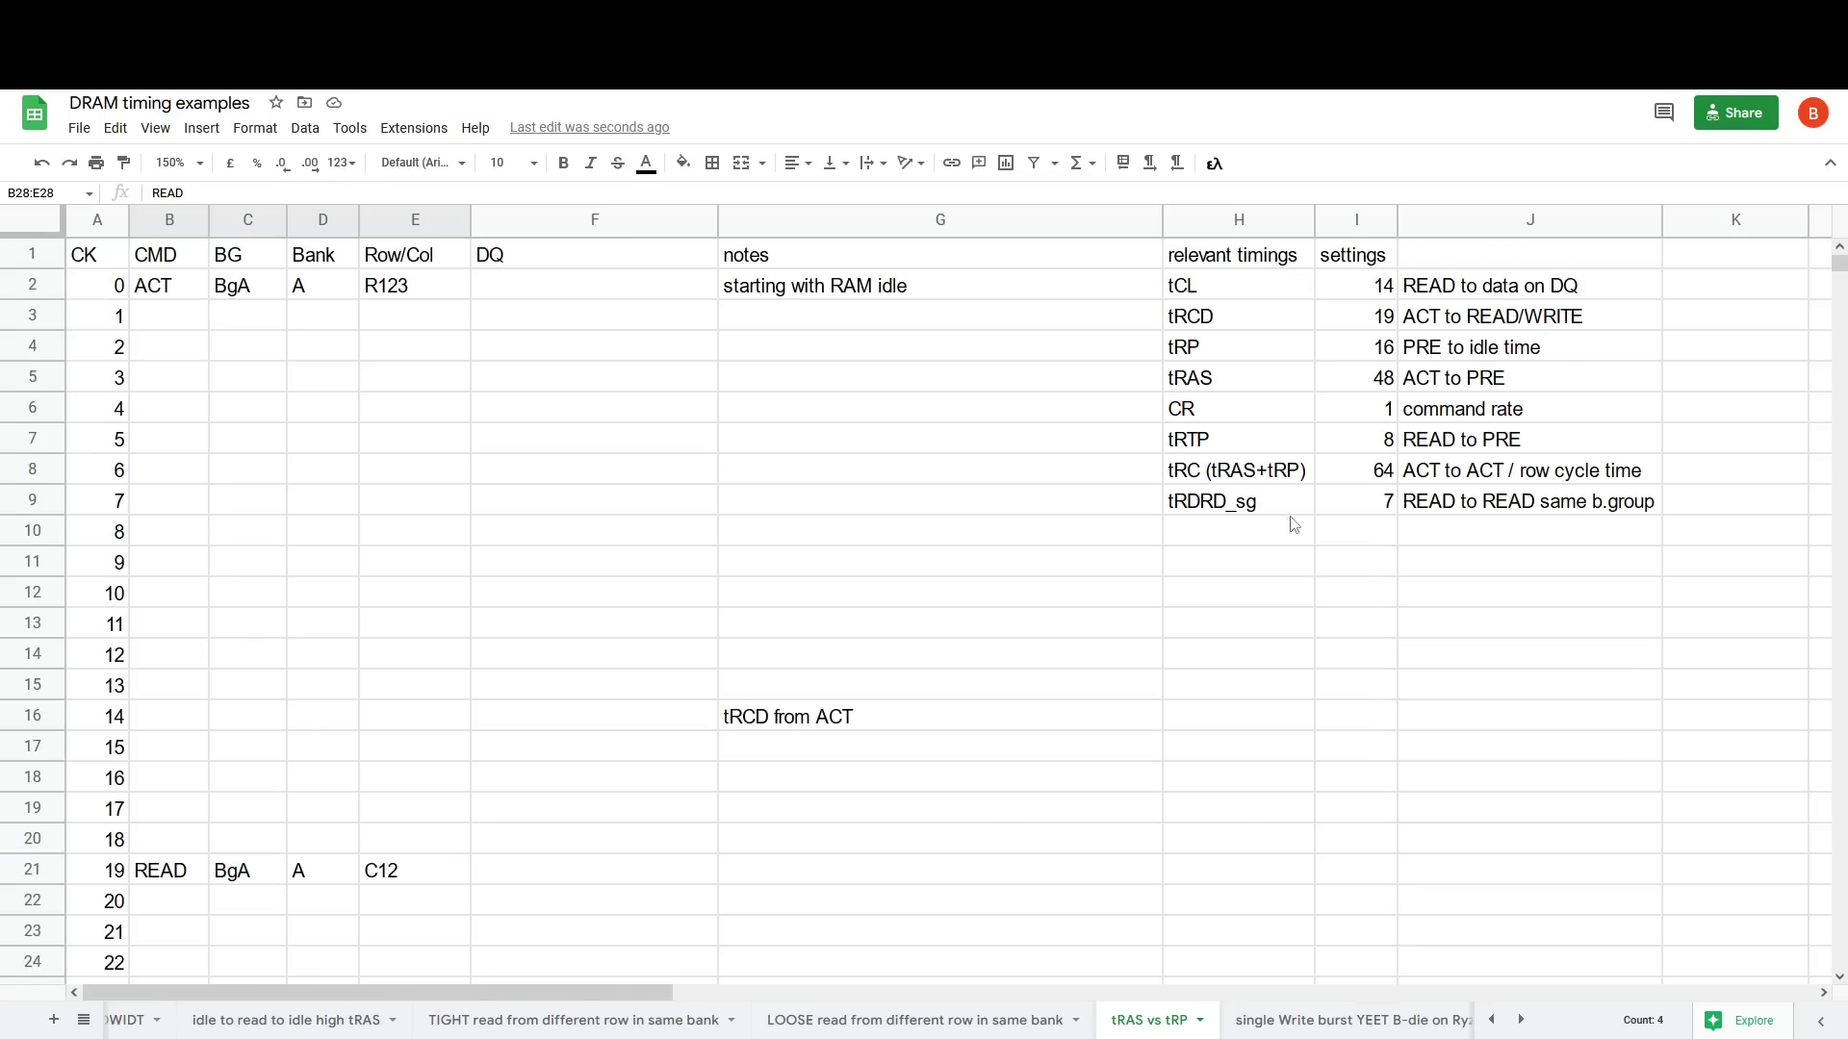
{"action": "left_click_drag", "start_coordinate": [1289, 505], "coordinate": [1383, 507]}
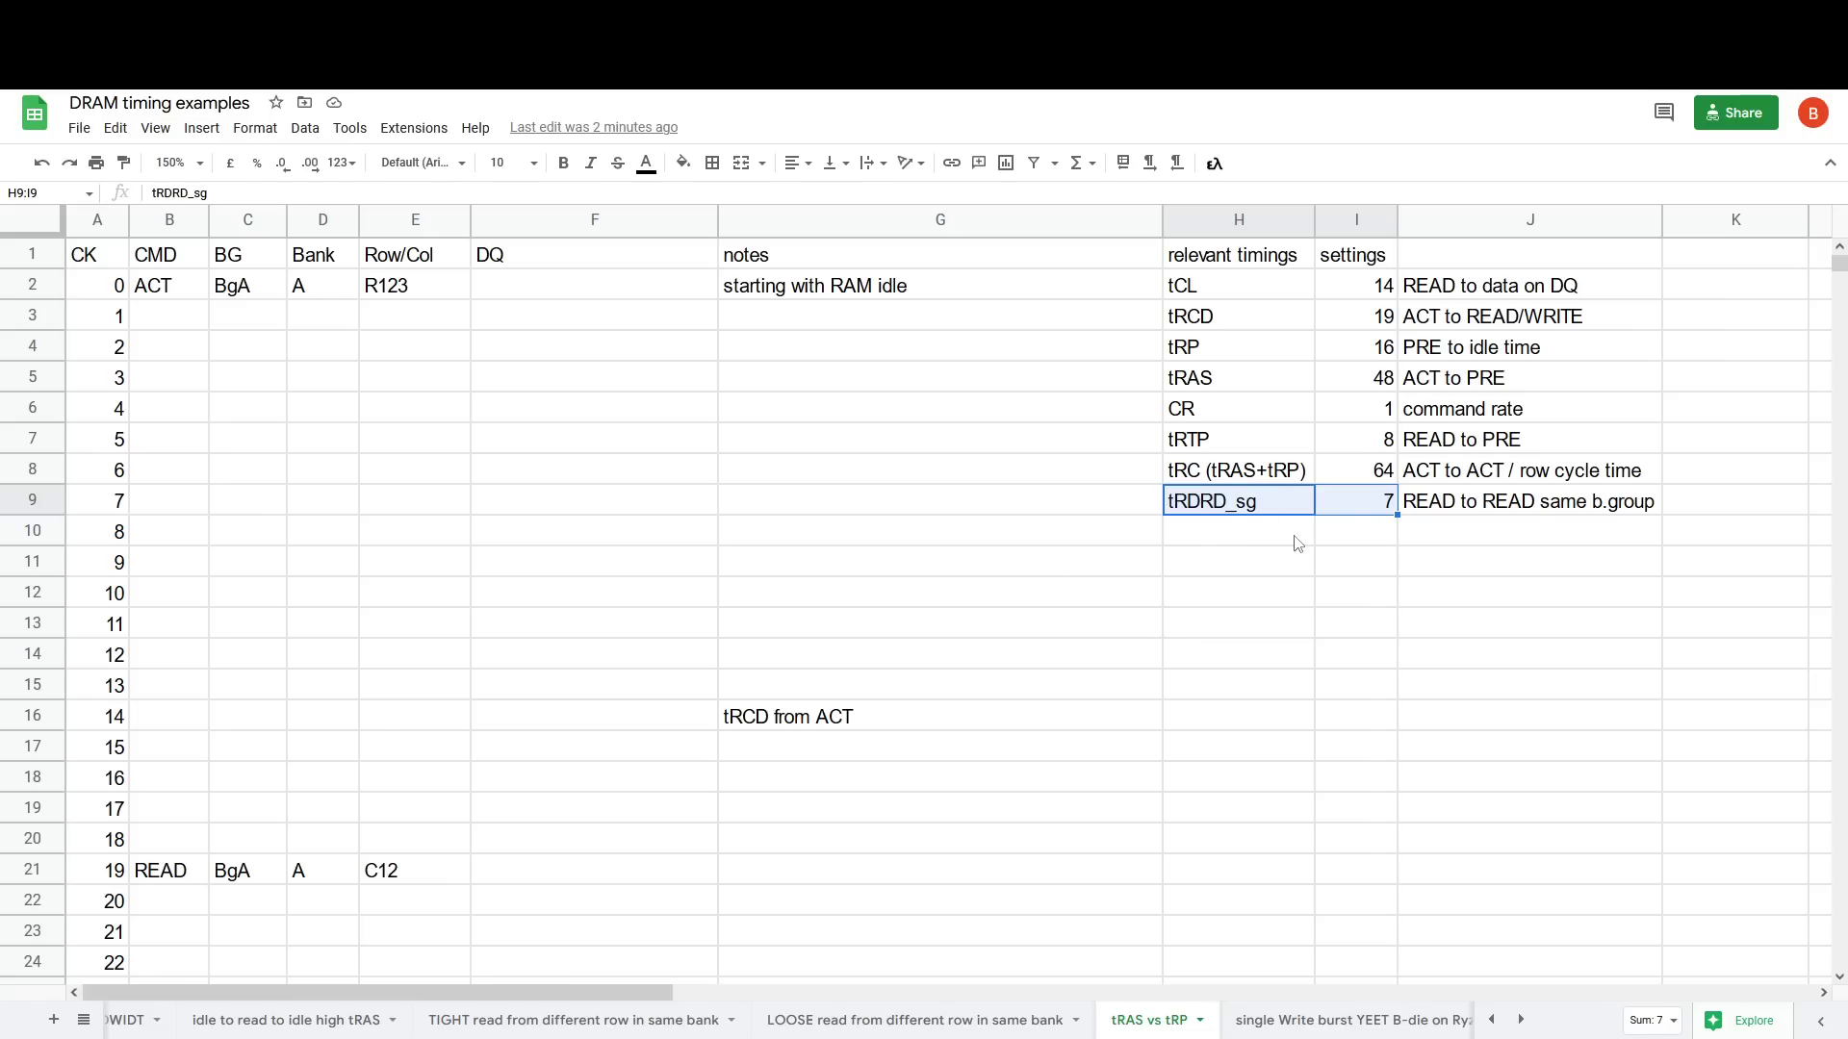
{"action": "scroll", "coordinate": [1295, 537], "scroll_direction": "down", "scroll_amount": 2}
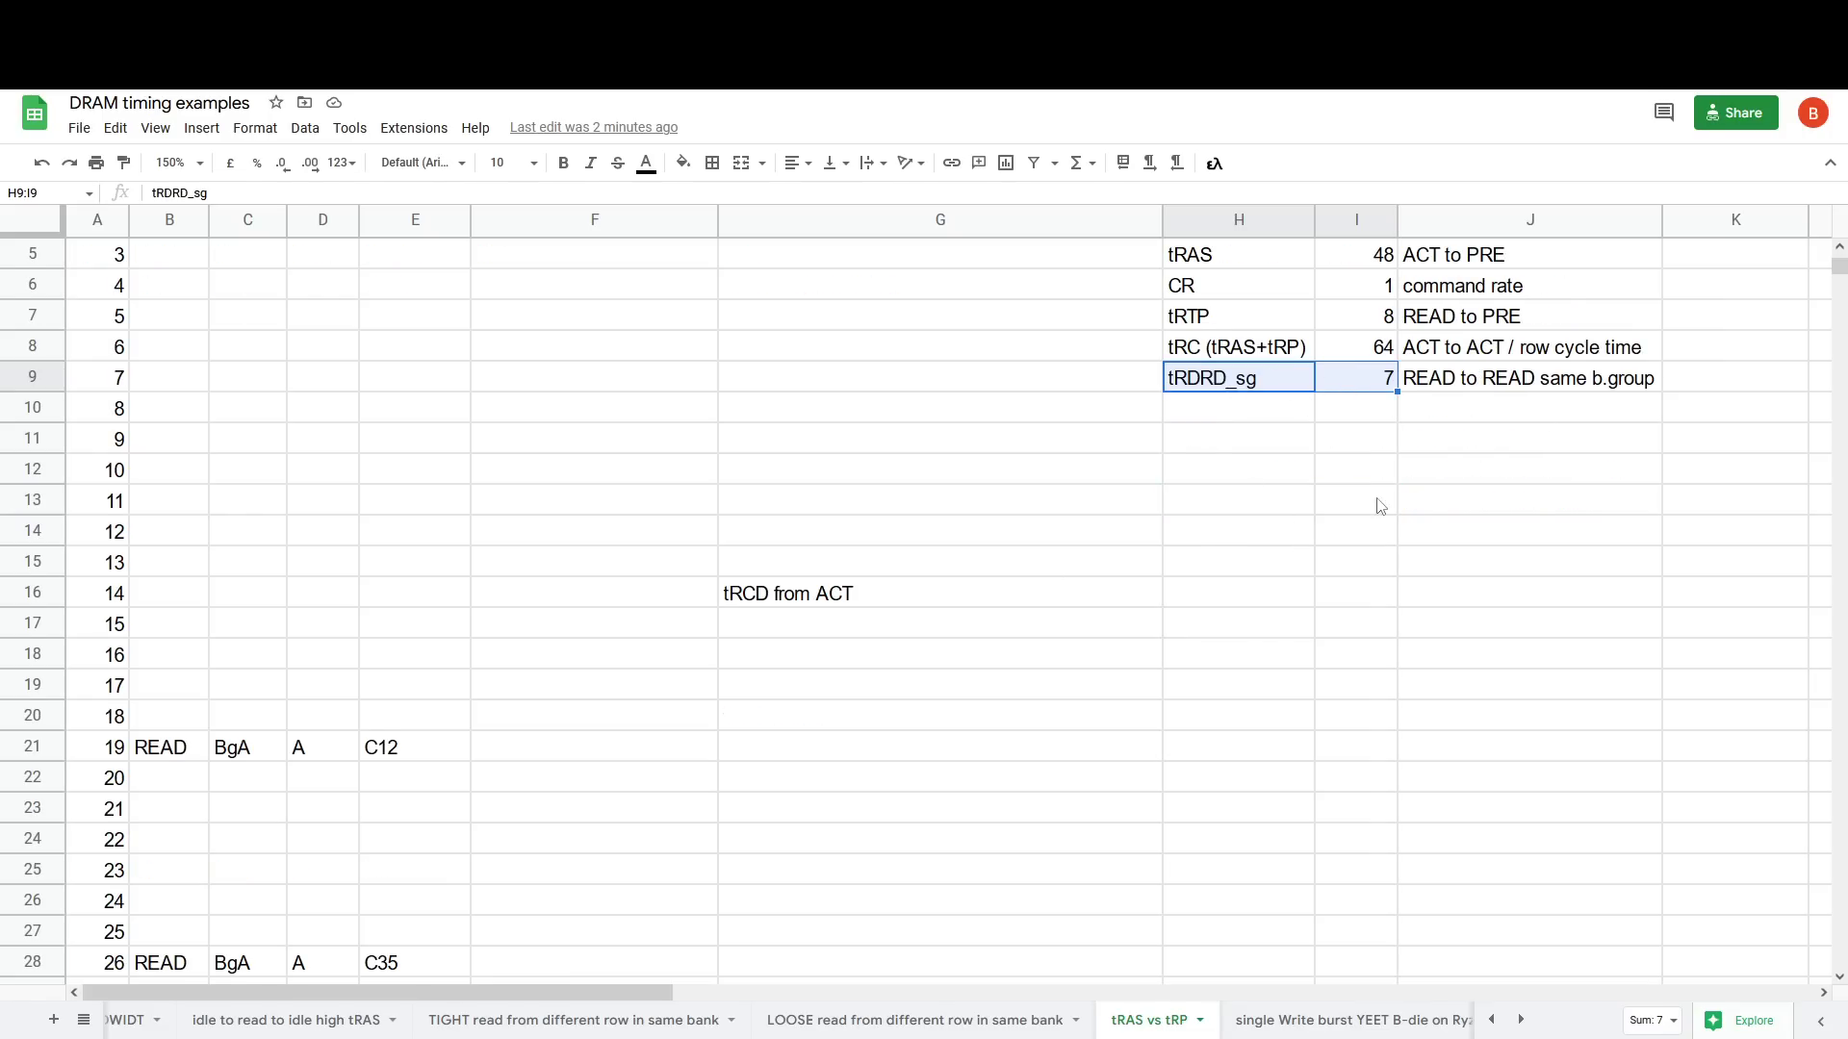
{"action": "left_click", "coordinate": [1242, 388]}
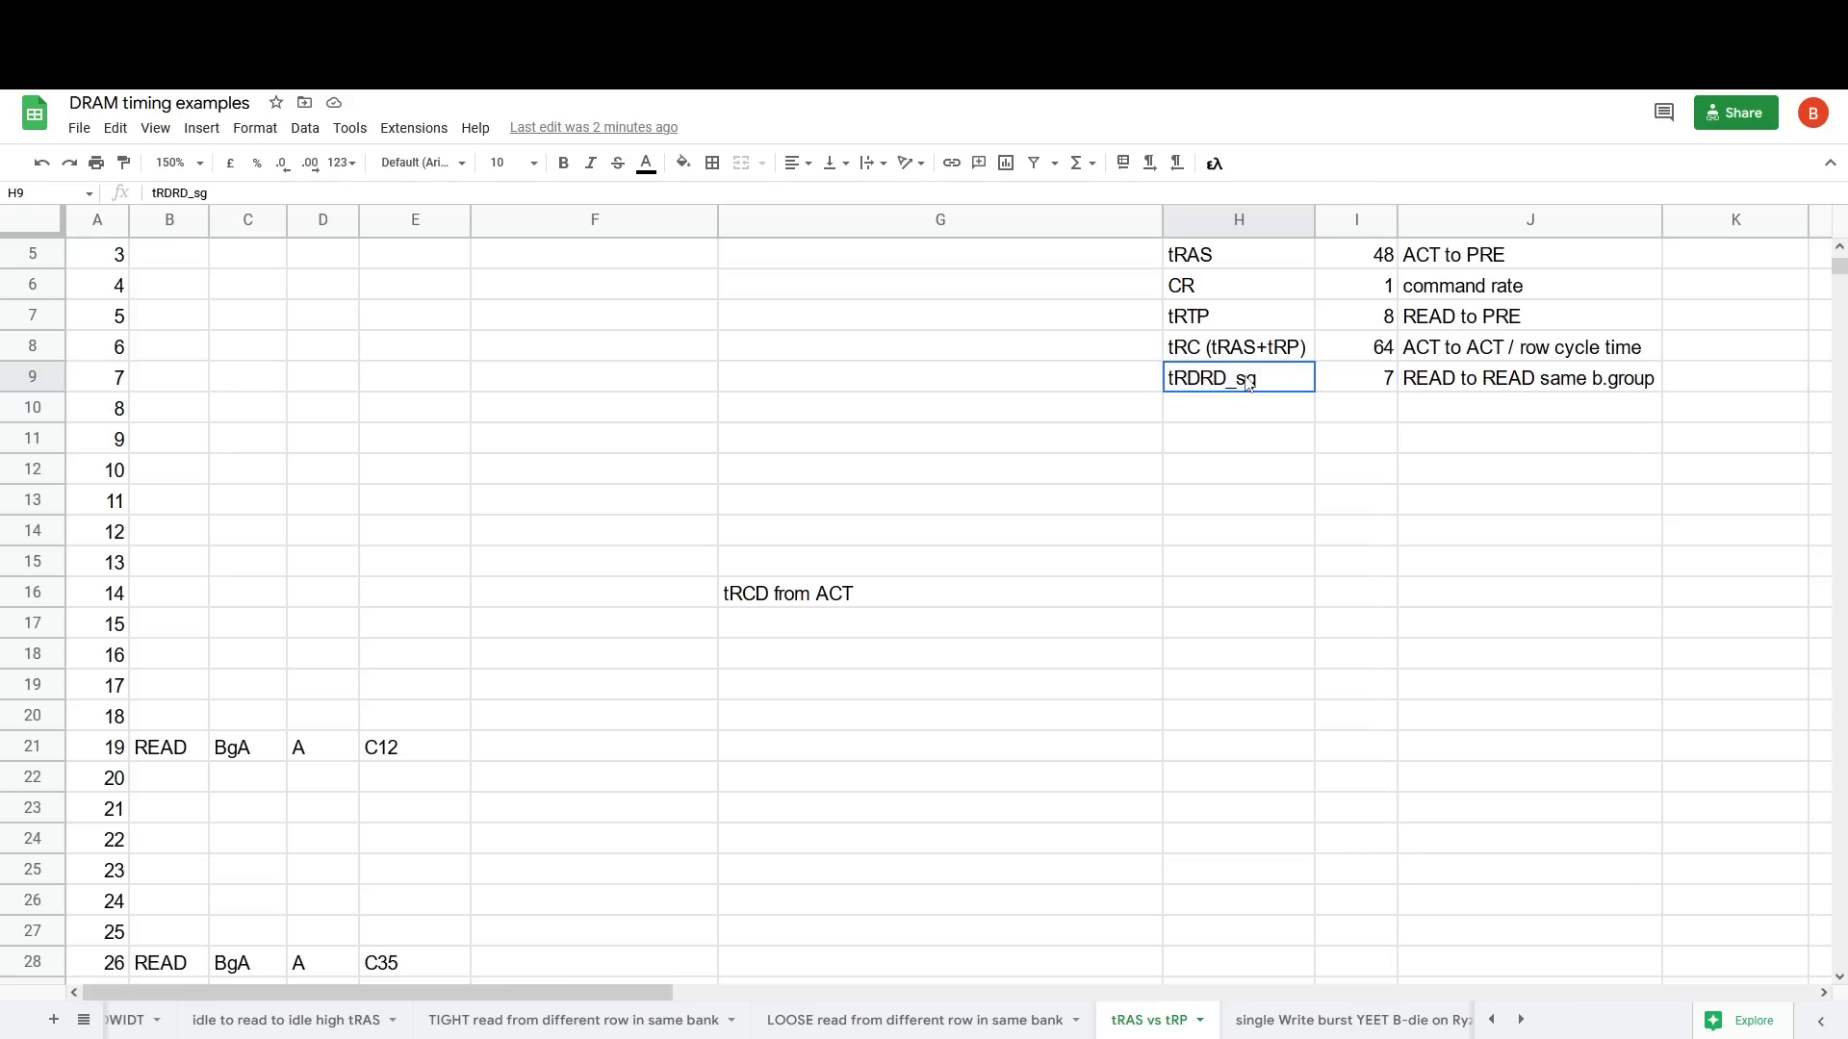
{"action": "left_click_drag", "start_coordinate": [1248, 385], "coordinate": [1390, 390]}
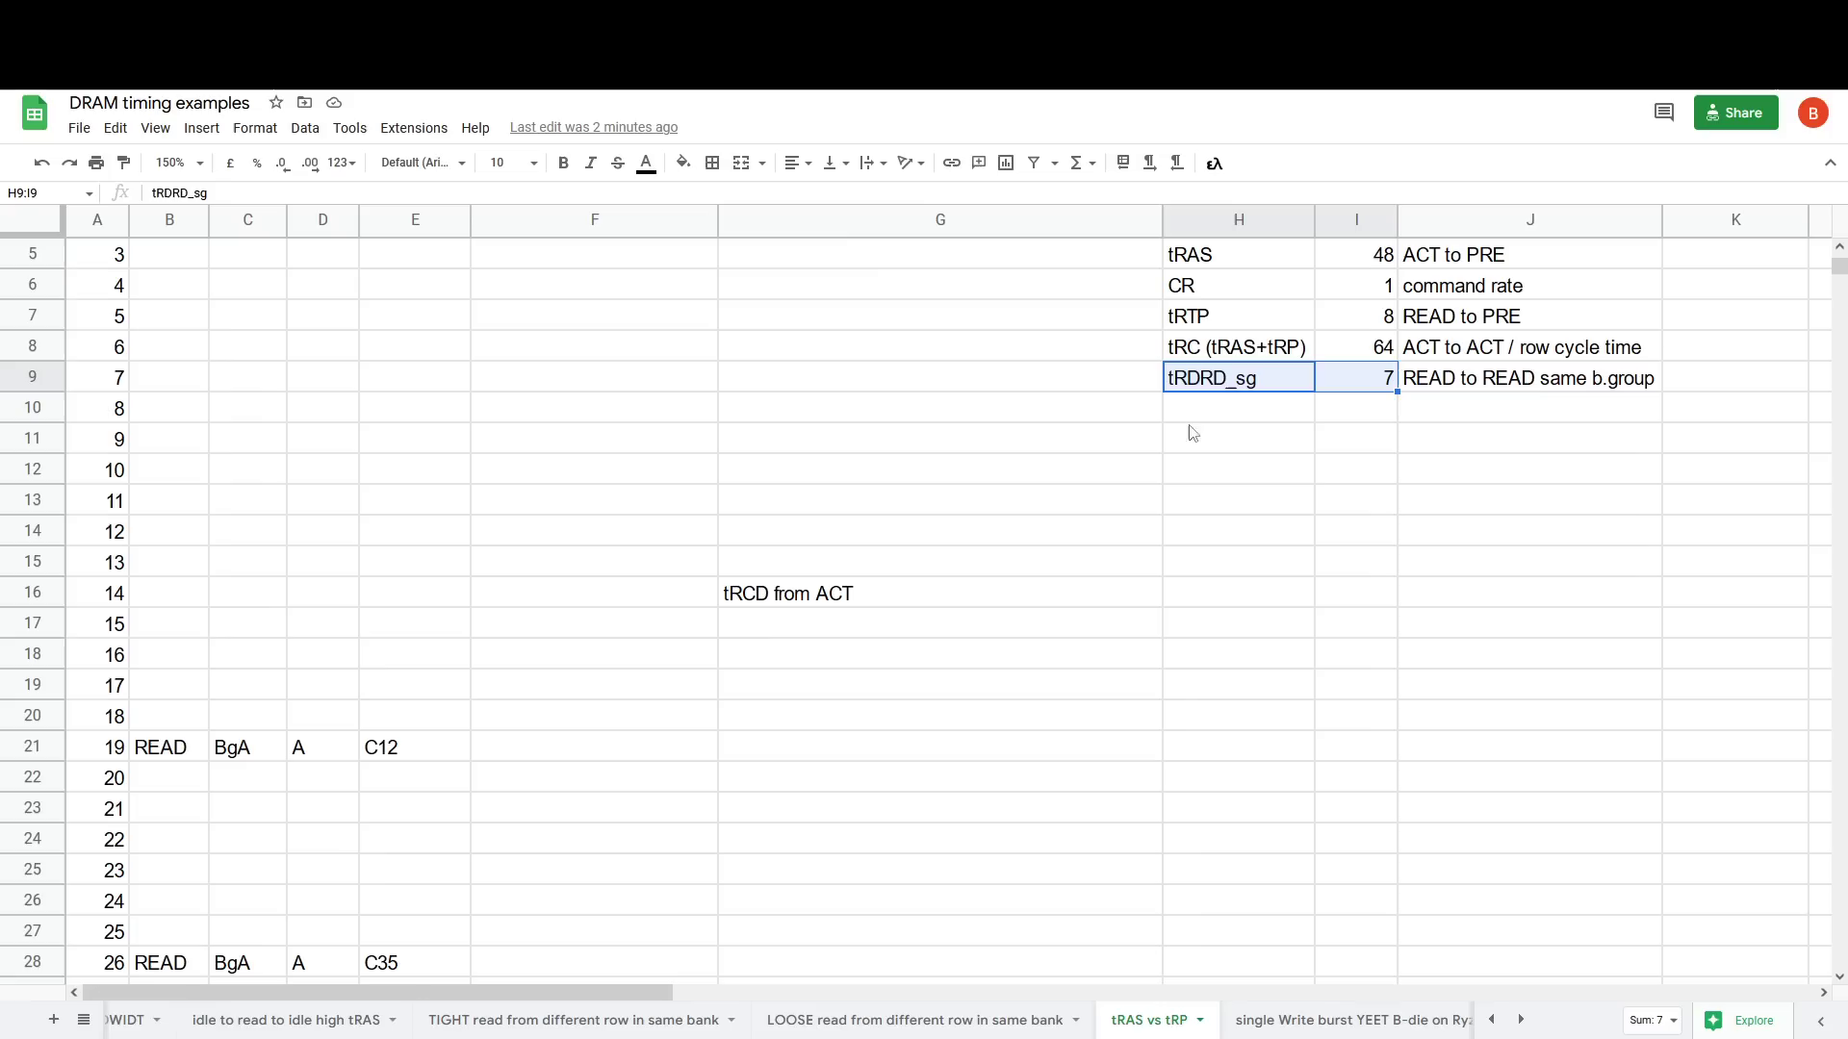
{"action": "left_click_drag", "start_coordinate": [1243, 389], "coordinate": [1339, 381]}
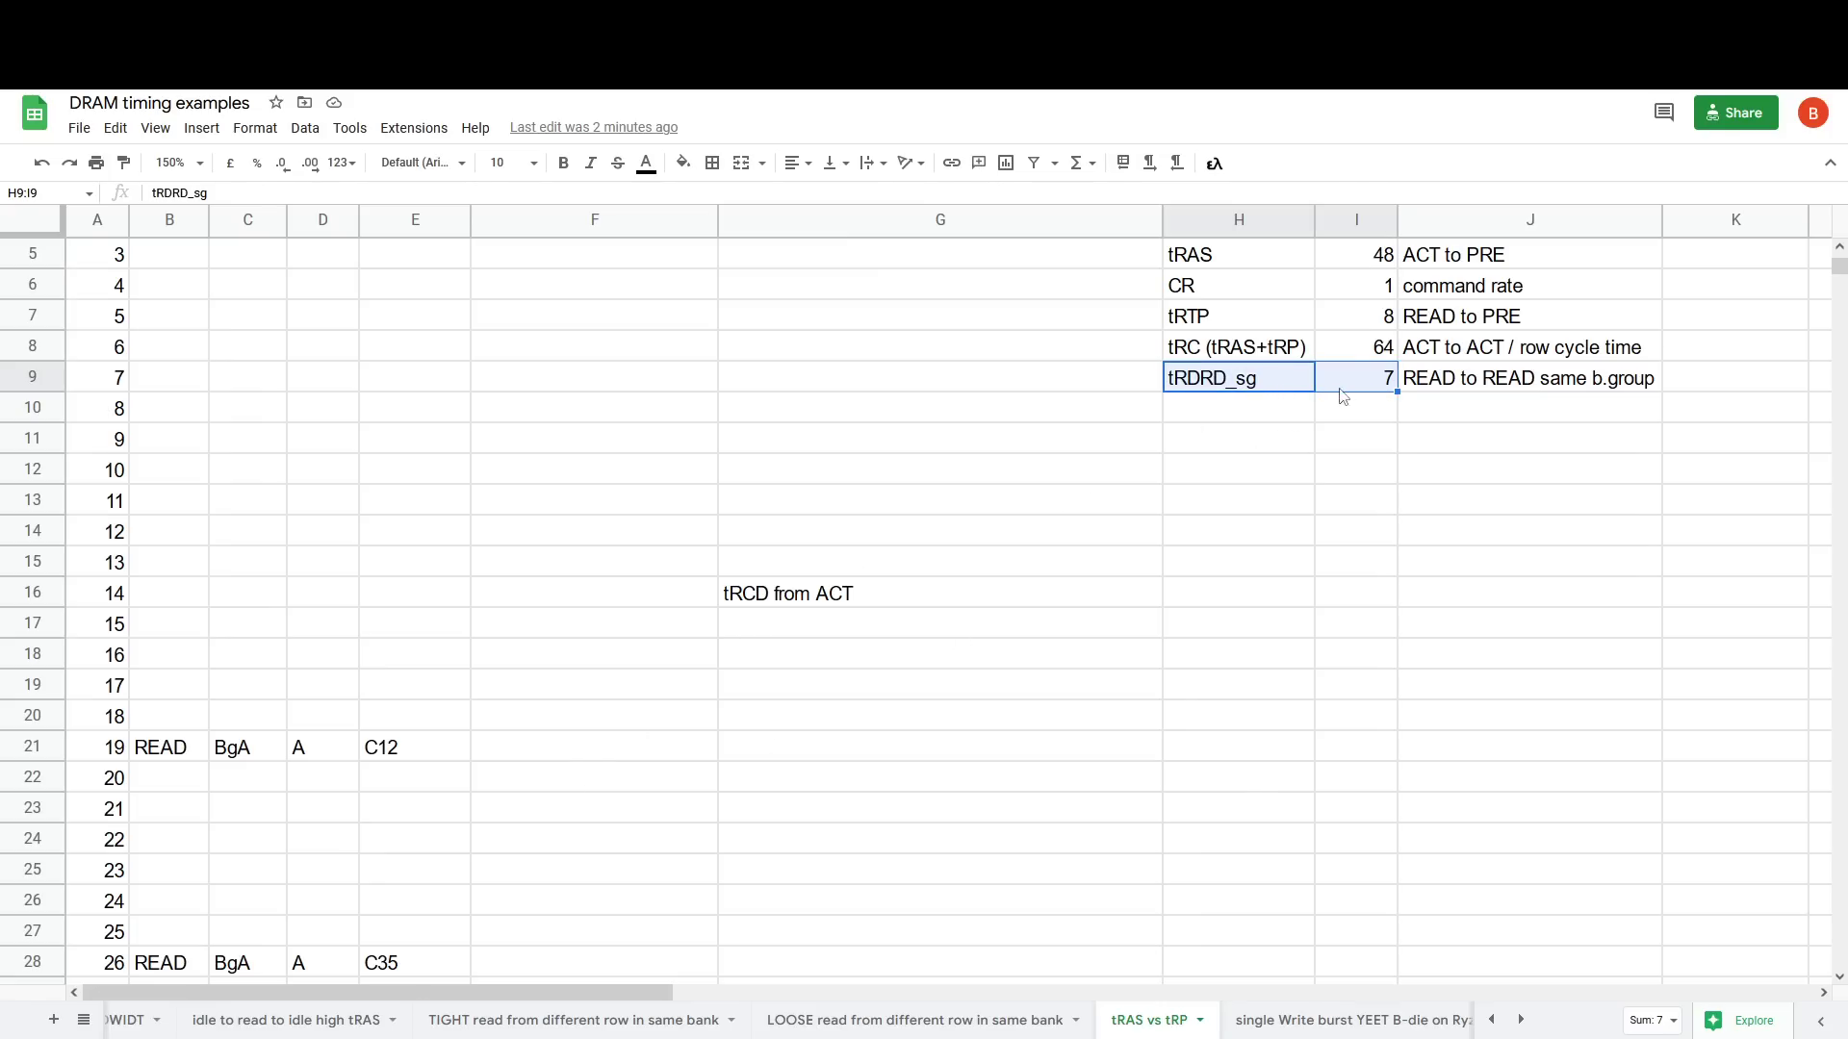
{"action": "left_click", "coordinate": [1370, 383]}
{"action": "scroll", "coordinate": [1367, 442], "scroll_direction": "up", "scroll_amount": 2}
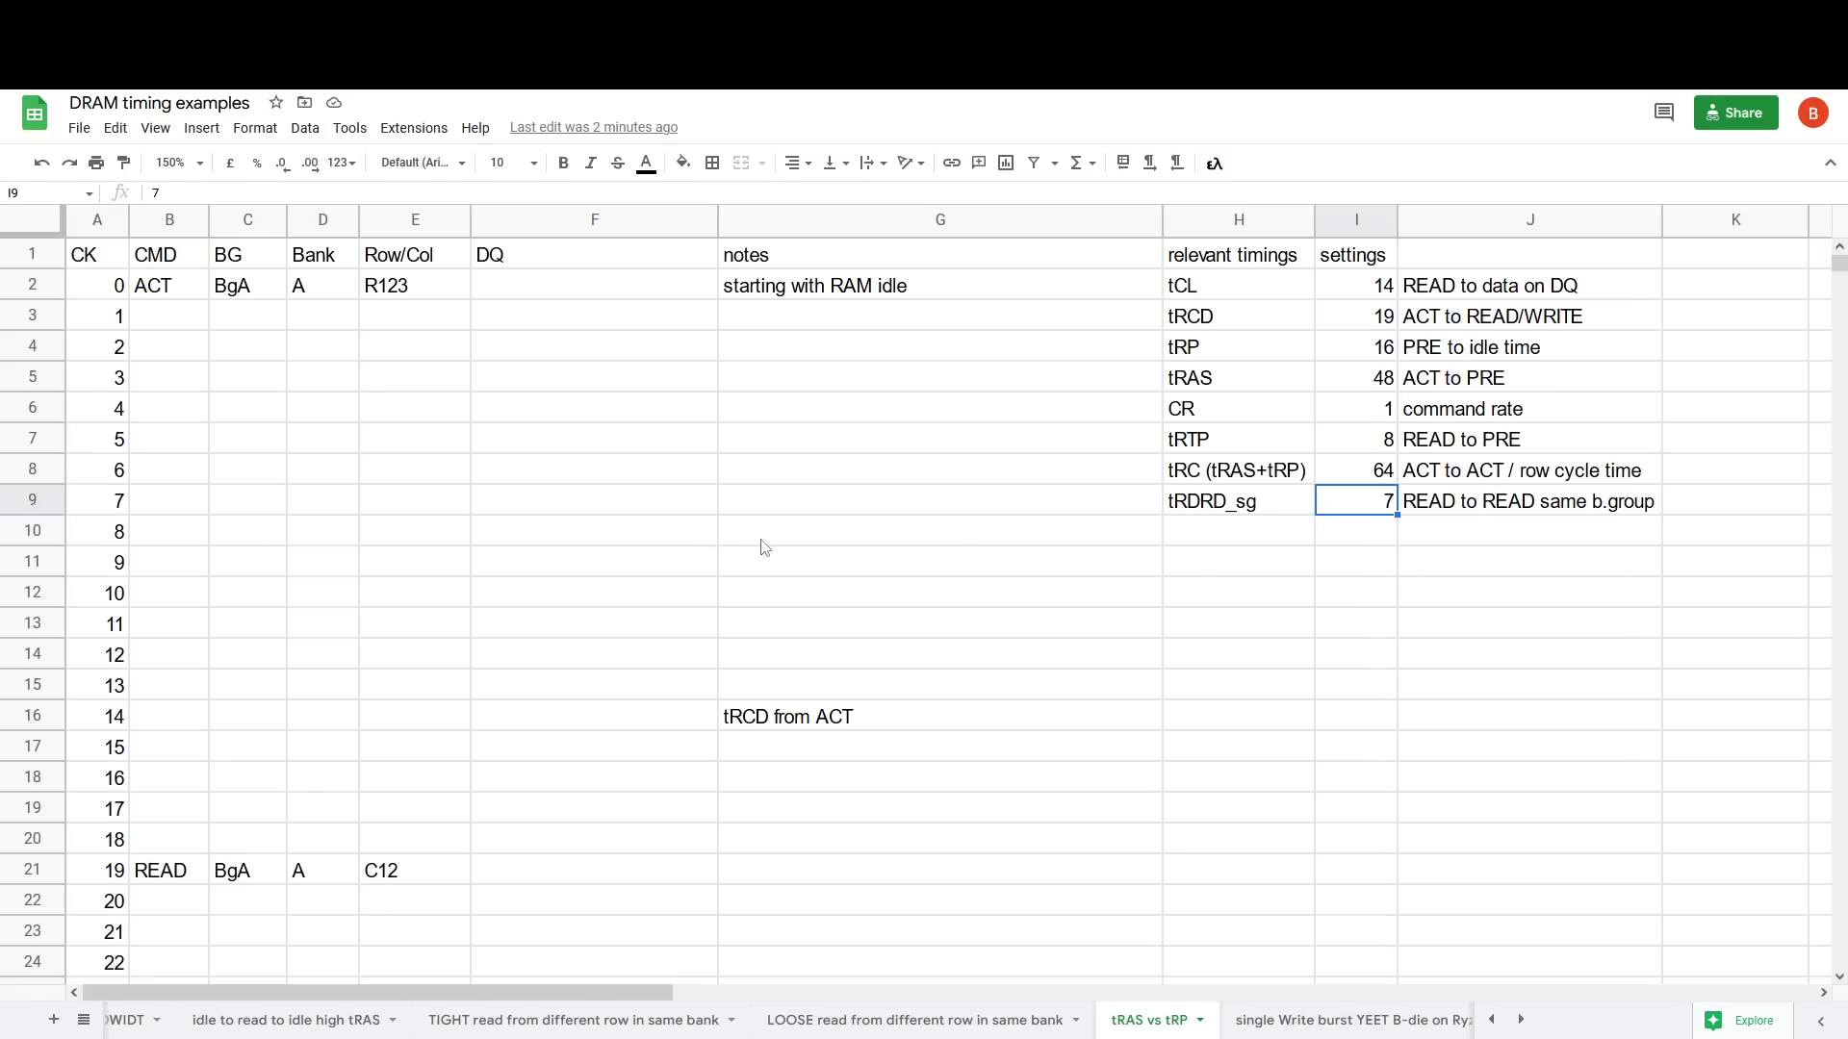
Step: Select the first READ command at clock 19 and compare its position with the opening ACT command
{"action": "scroll", "coordinate": [799, 601], "scroll_direction": "down", "scroll_amount": 3}
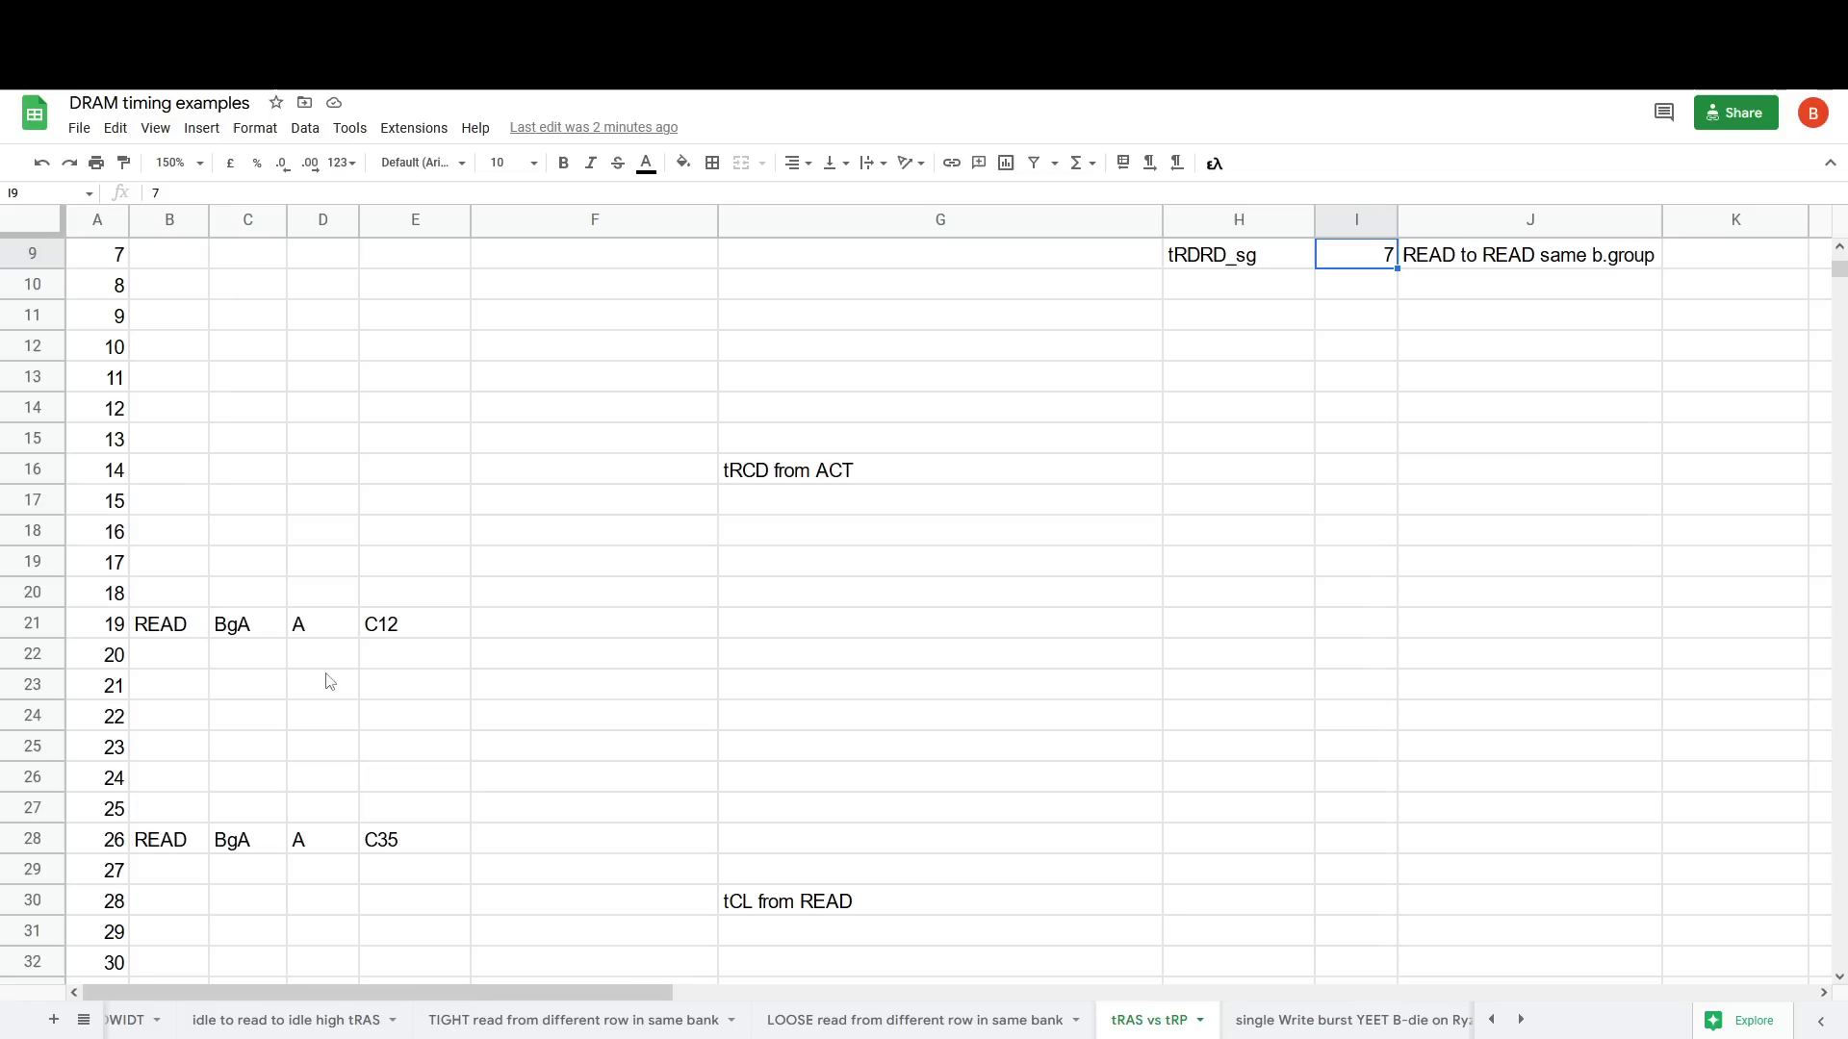
{"action": "left_click", "coordinate": [159, 632]}
{"action": "scroll", "coordinate": [289, 731], "scroll_direction": "up", "scroll_amount": 3}
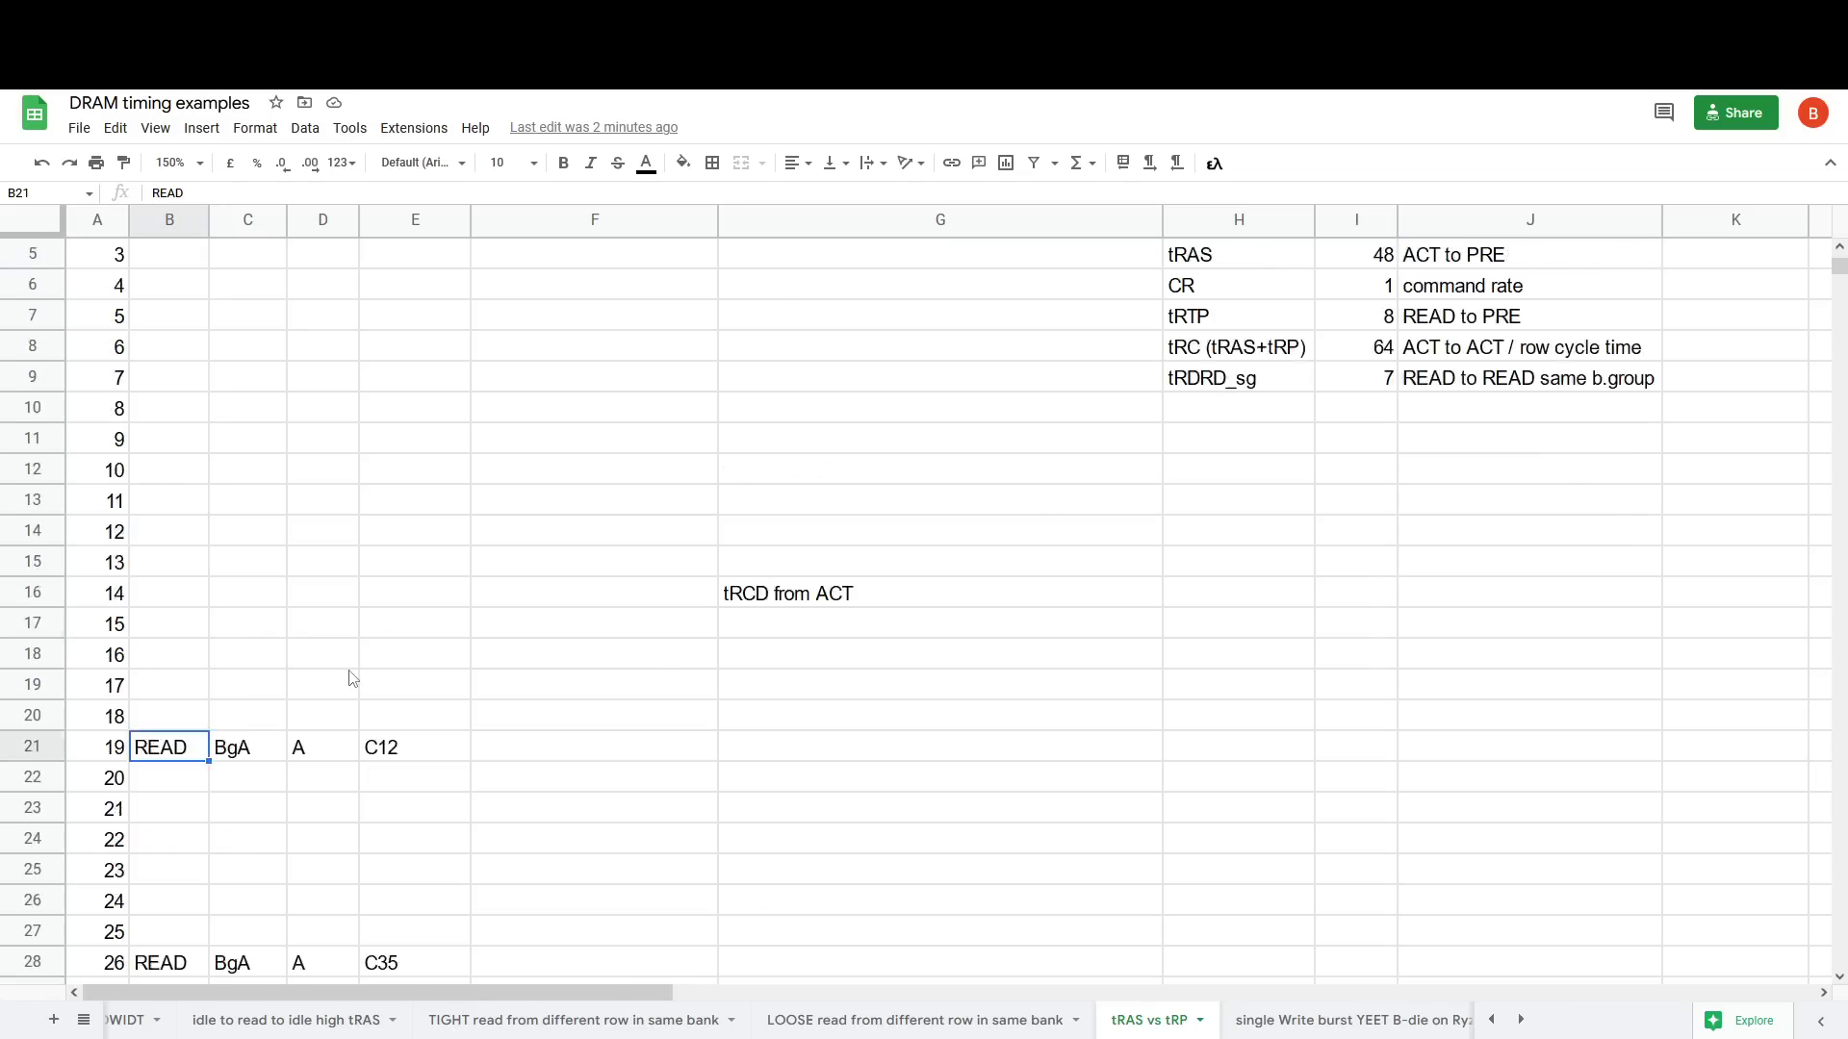
{"action": "scroll", "coordinate": [246, 796], "scroll_direction": "down", "scroll_amount": 2}
{"action": "scroll", "coordinate": [810, 485], "scroll_direction": "up", "scroll_amount": 2}
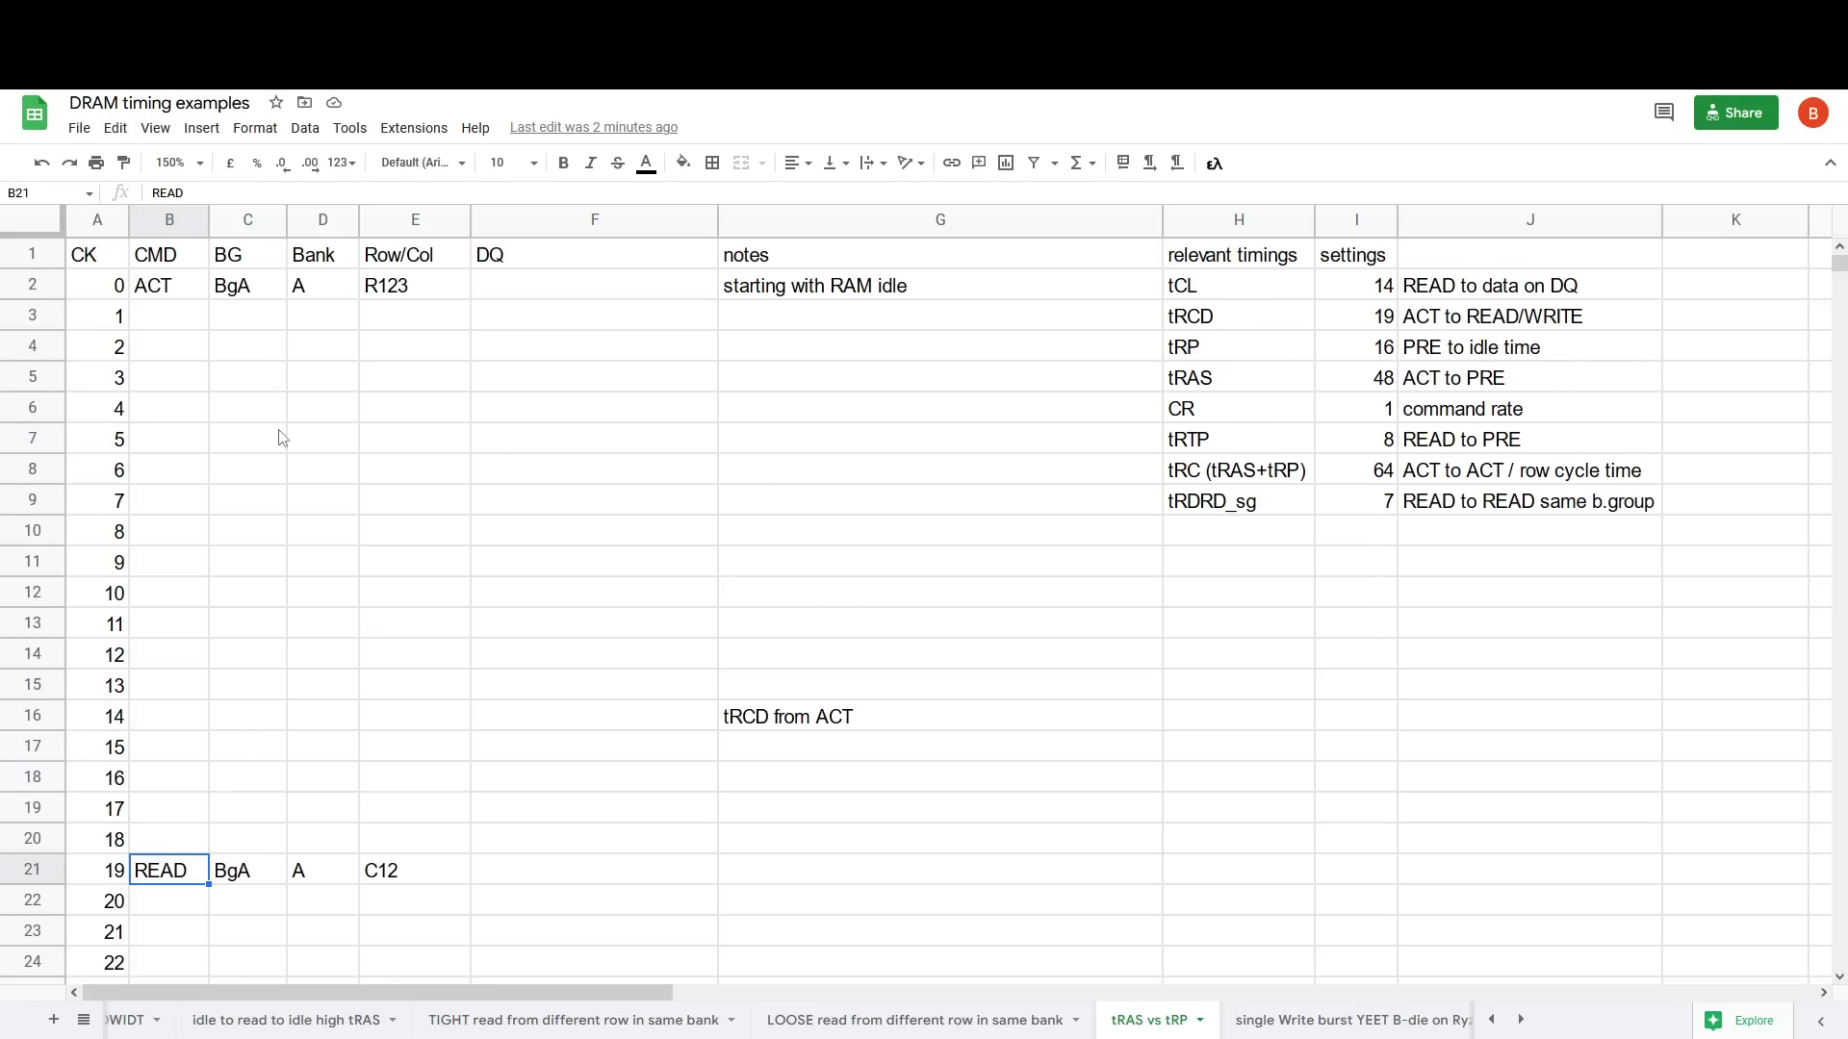
Step: Compare the tRDRD_sg setting with the bank group and bank of the ACT command at clock 0
{"action": "scroll", "coordinate": [284, 438], "scroll_direction": "down", "scroll_amount": 2}
{"action": "left_click", "coordinate": [1268, 386]}
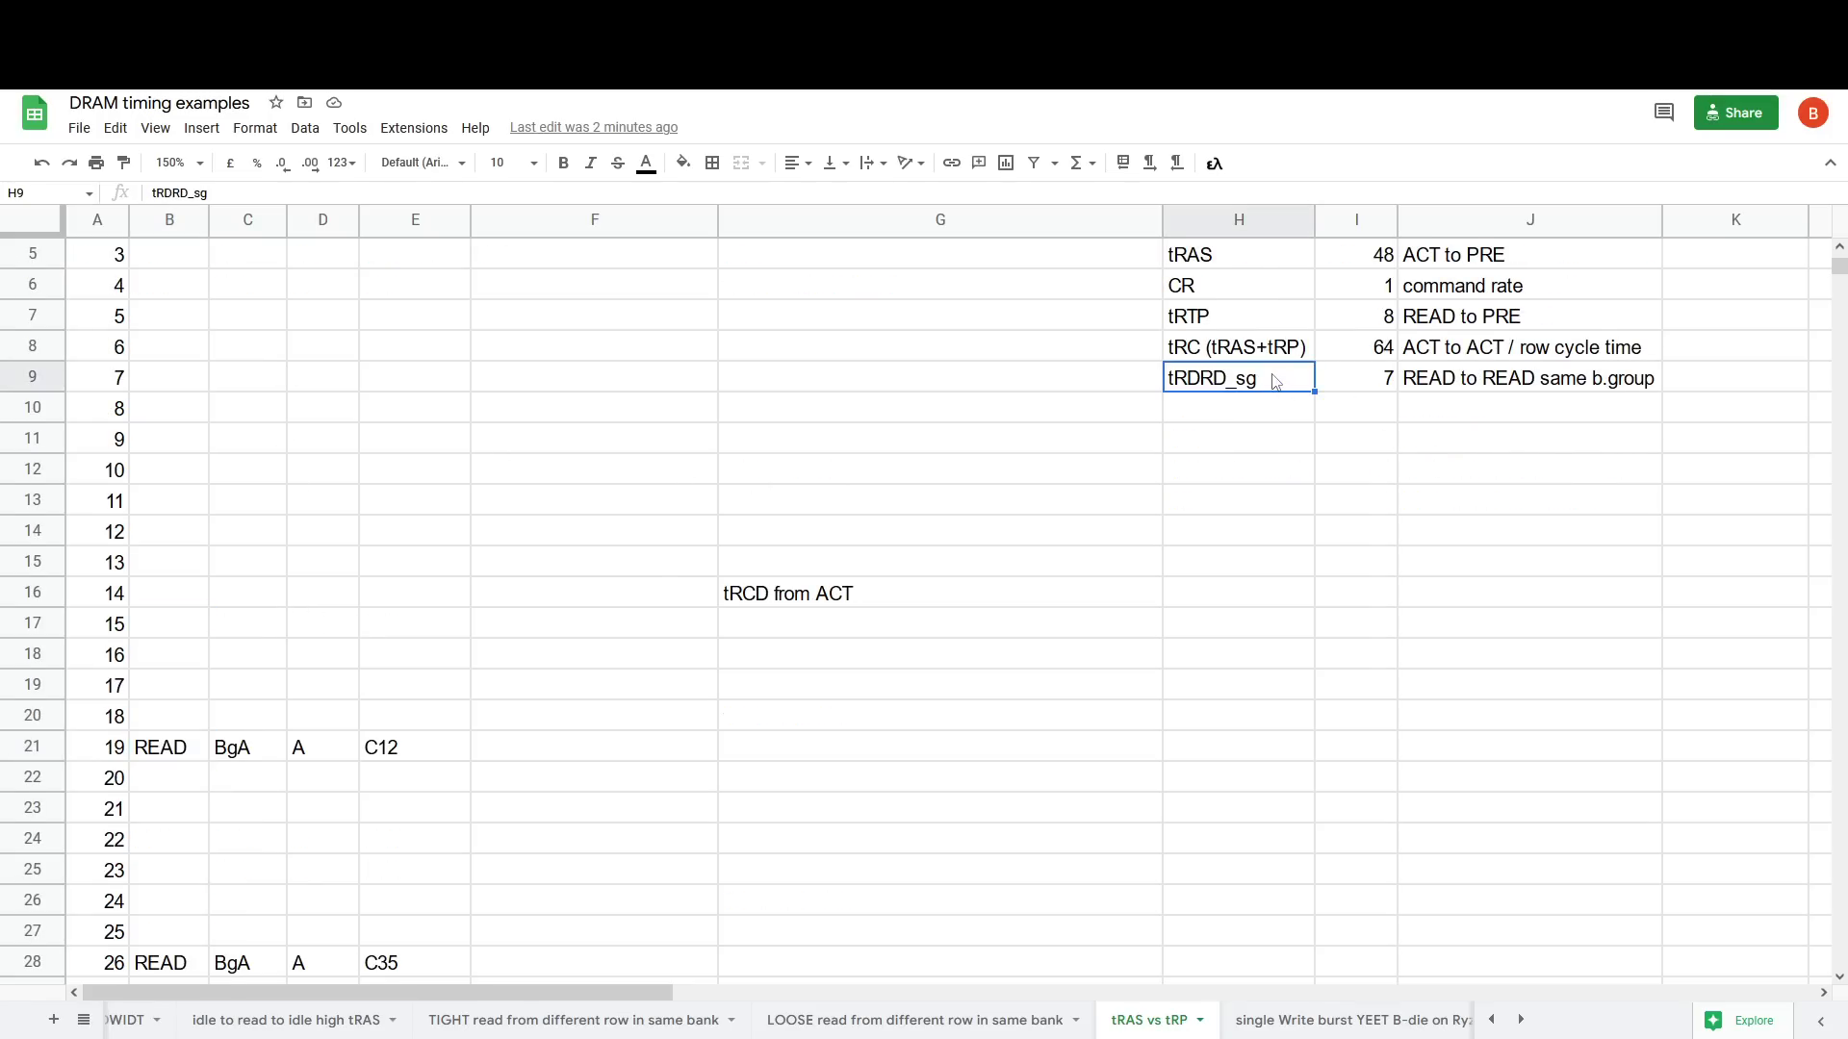
{"action": "scroll", "coordinate": [684, 401], "scroll_direction": "up", "scroll_amount": 2}
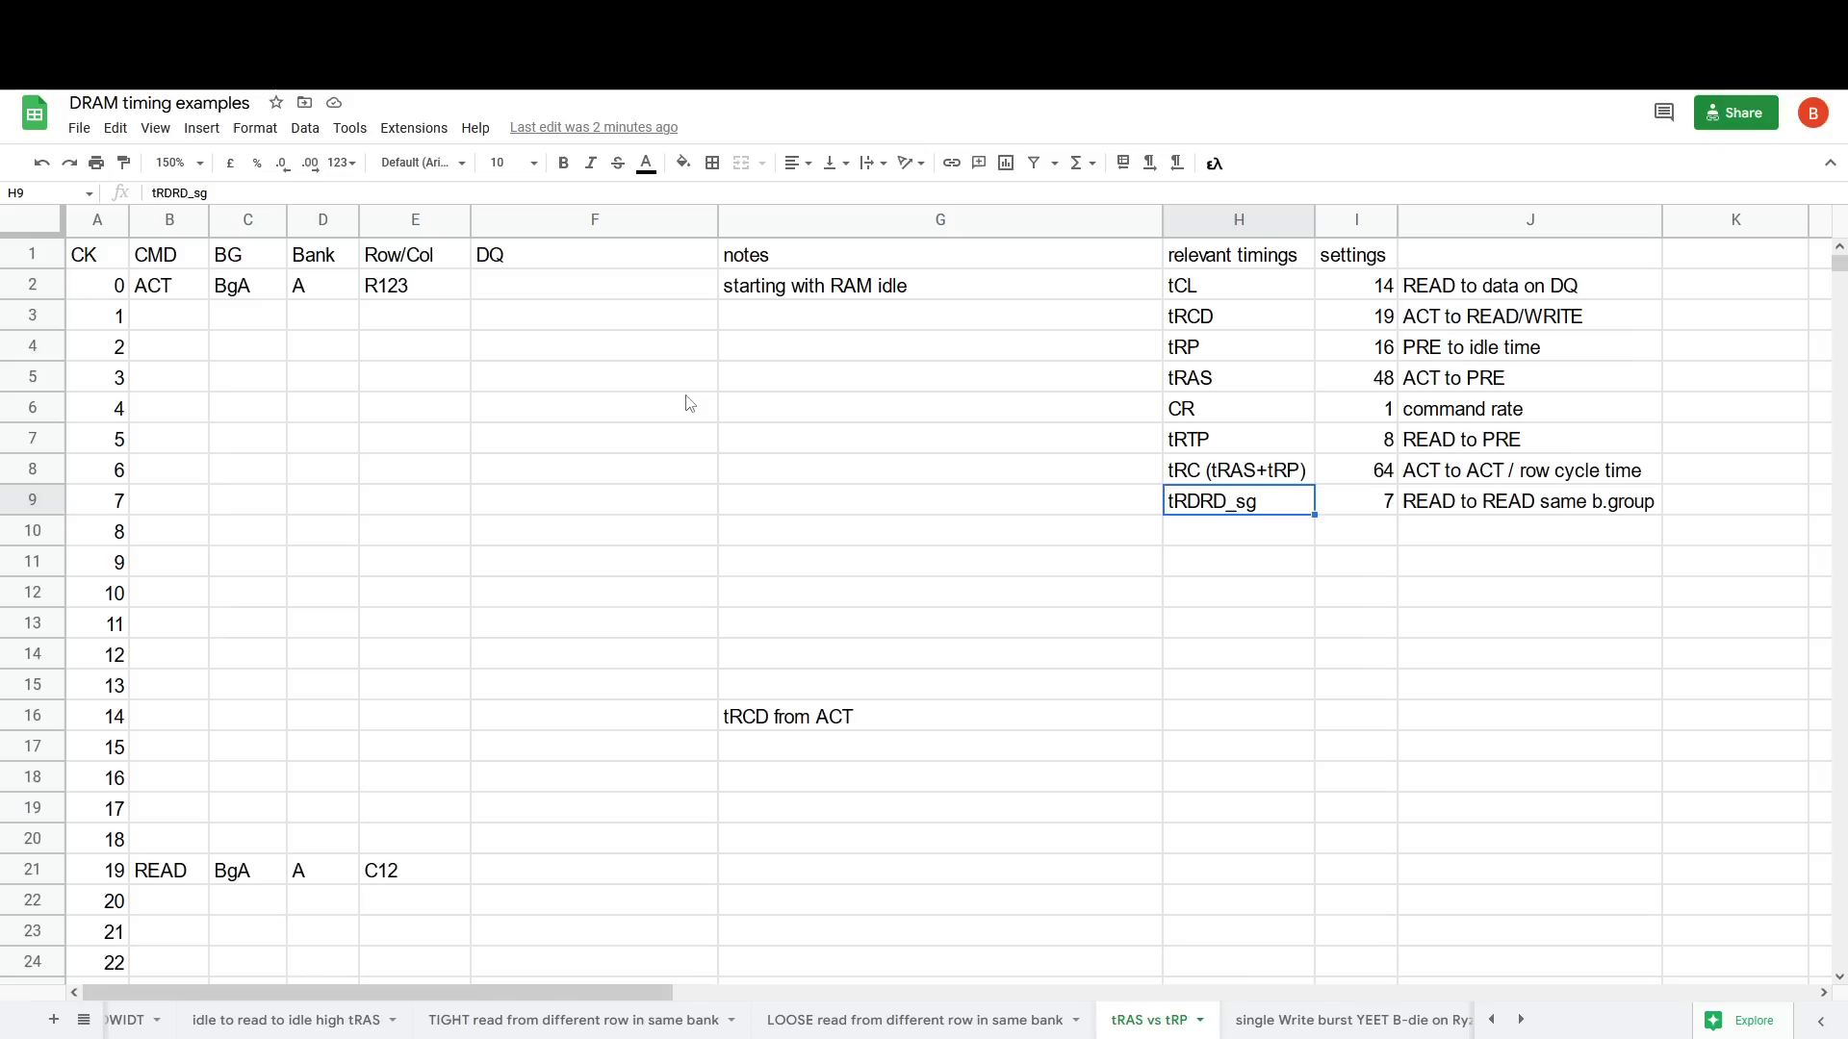
{"action": "scroll", "coordinate": [279, 349], "scroll_direction": "down", "scroll_amount": 2}
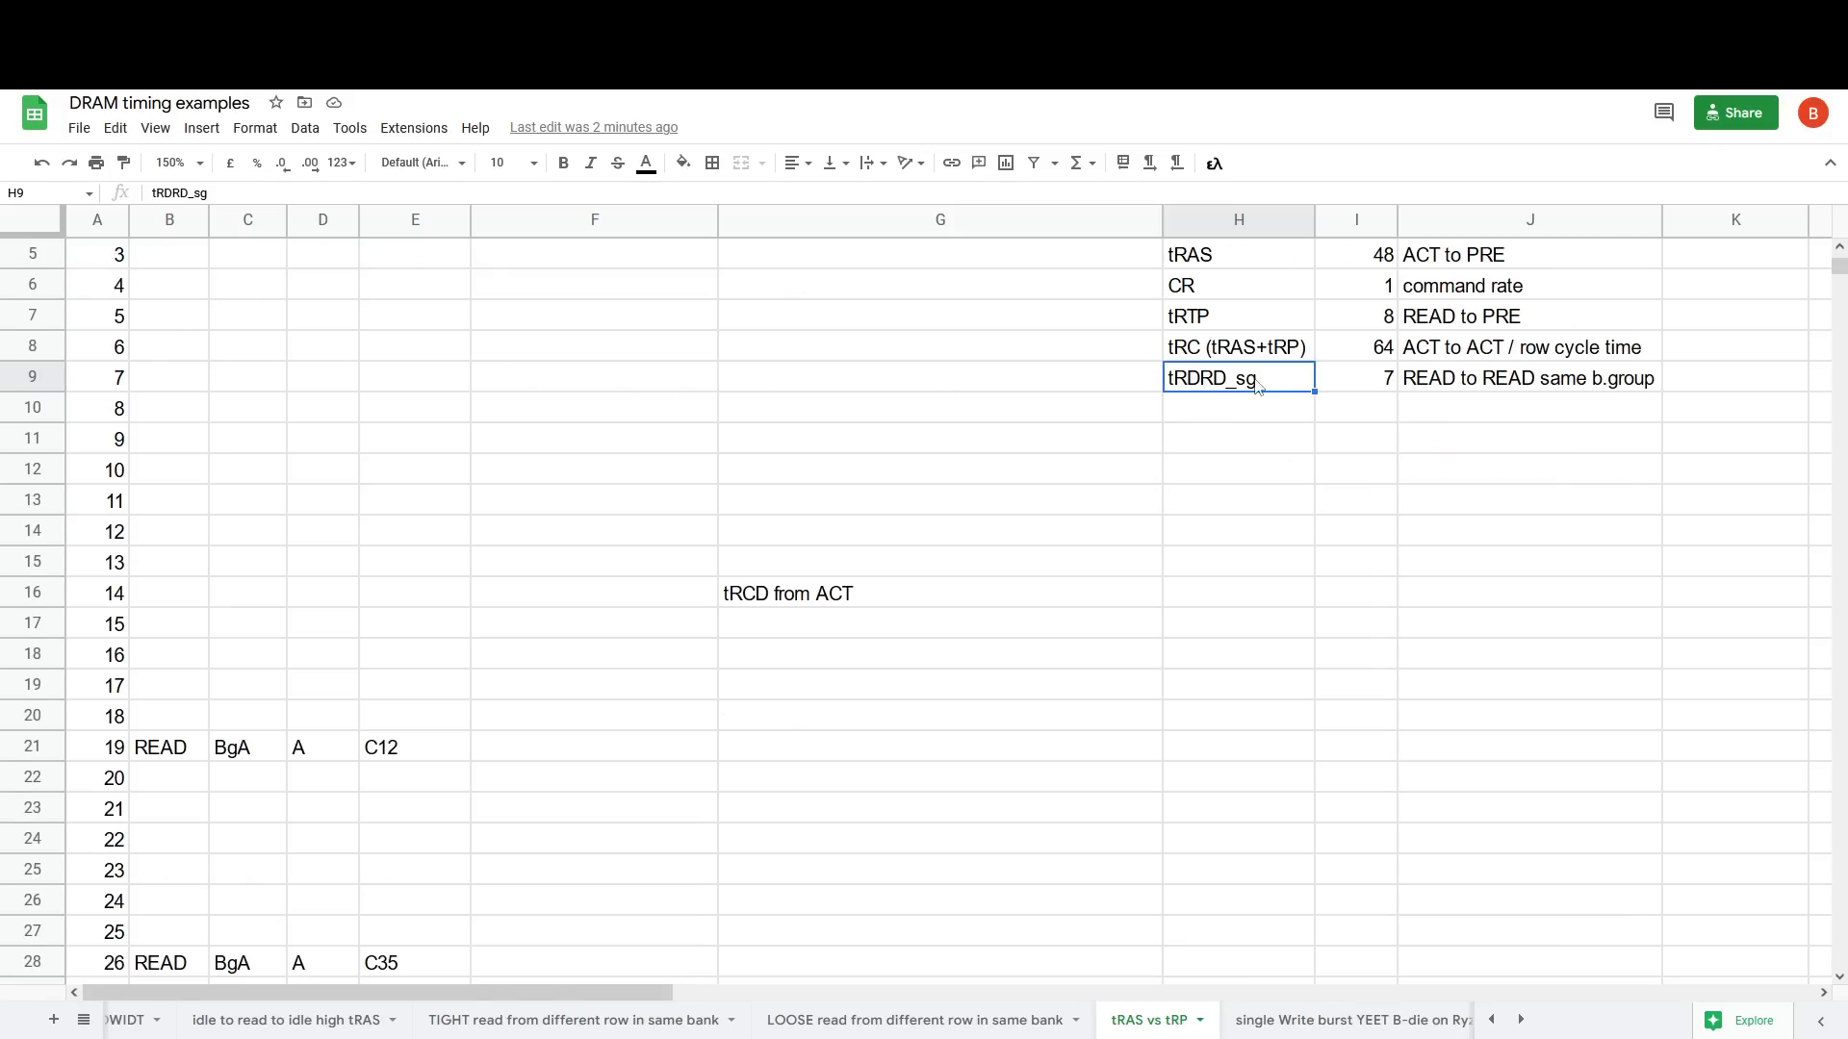
{"action": "left_click", "coordinate": [1366, 390]}
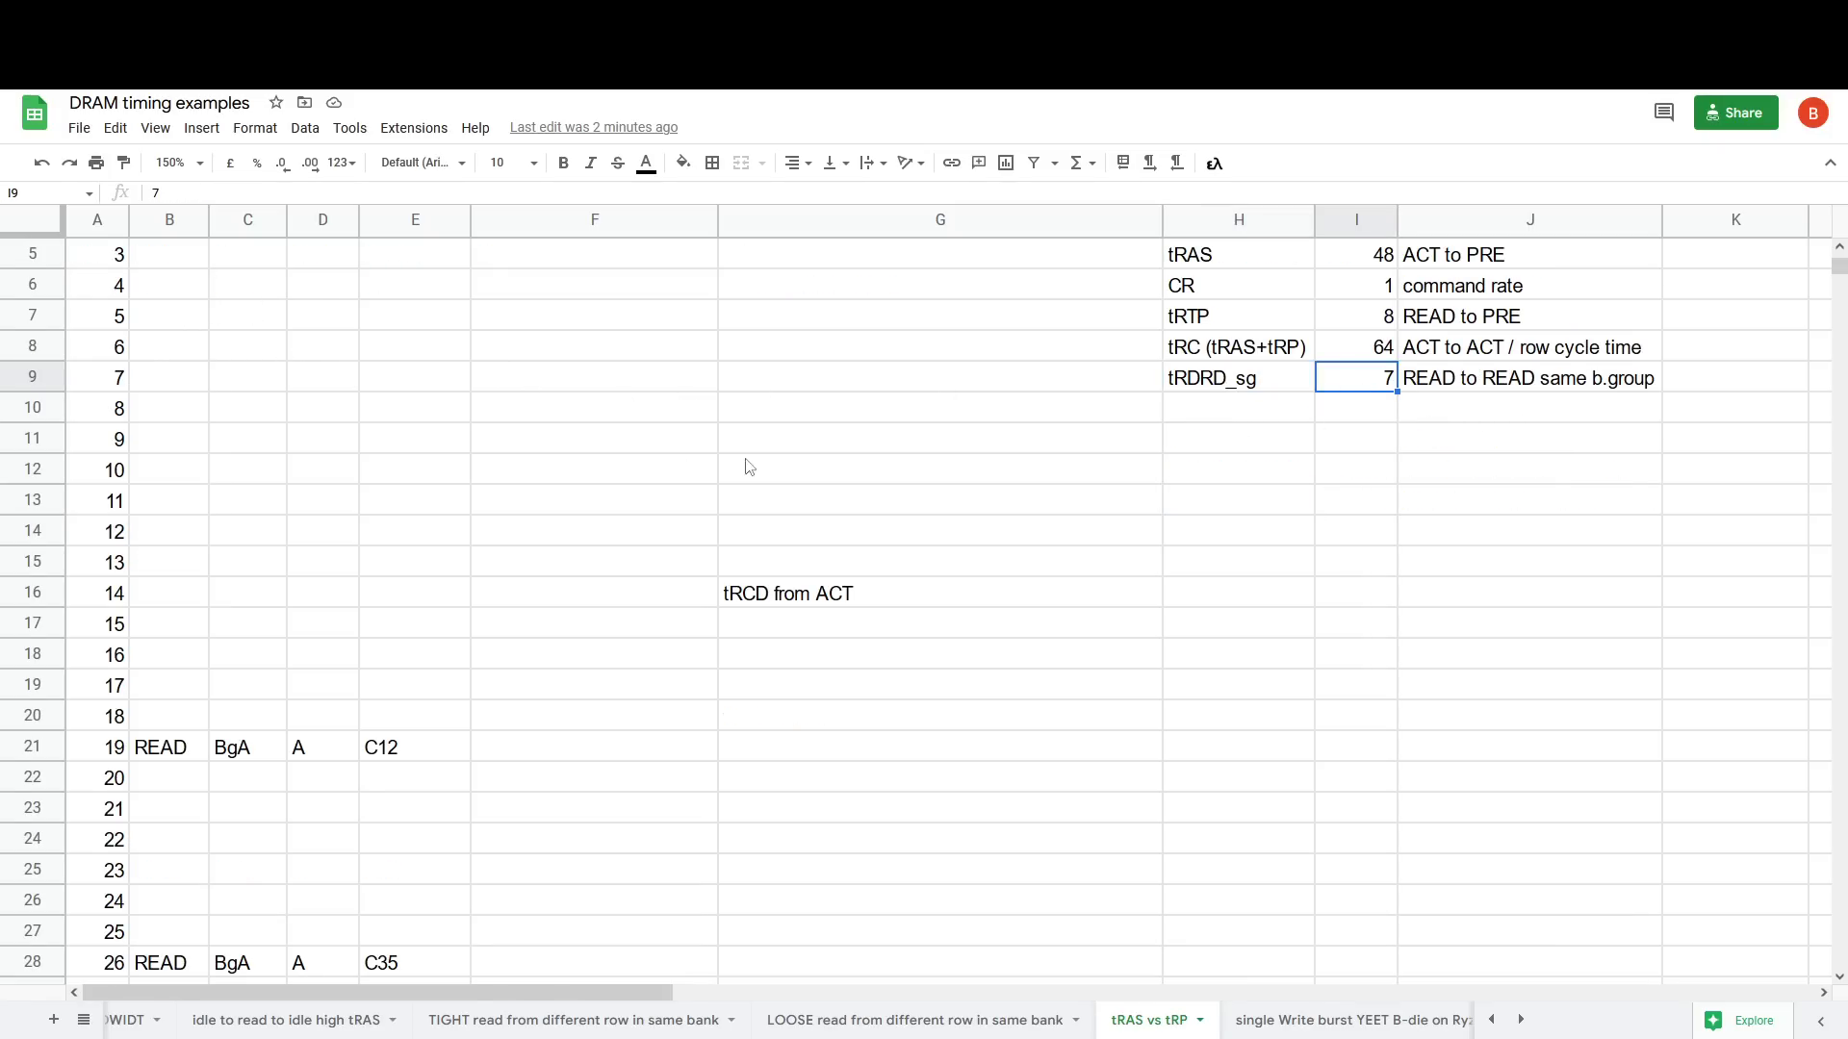
{"action": "scroll", "coordinate": [369, 551], "scroll_direction": "up", "scroll_amount": 2}
{"action": "left_click_drag", "start_coordinate": [327, 298], "coordinate": [192, 294]}
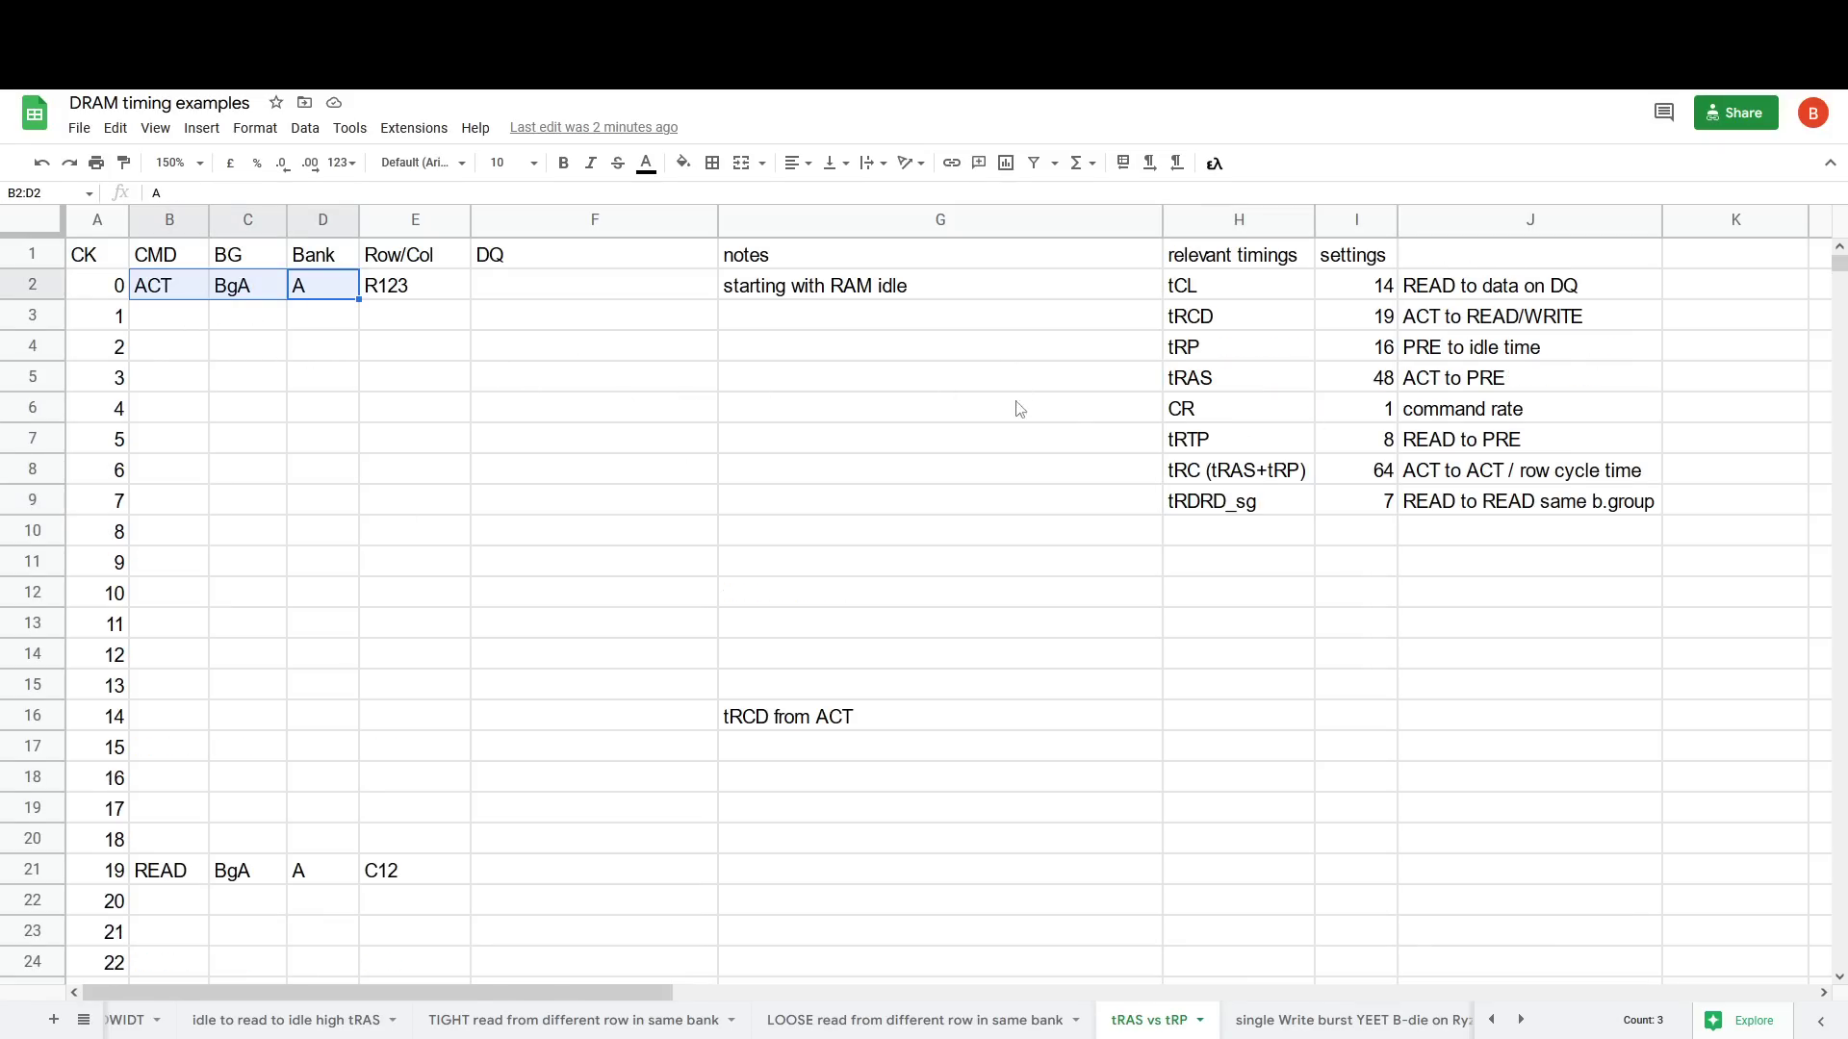
{"action": "left_click", "coordinate": [1230, 510]}
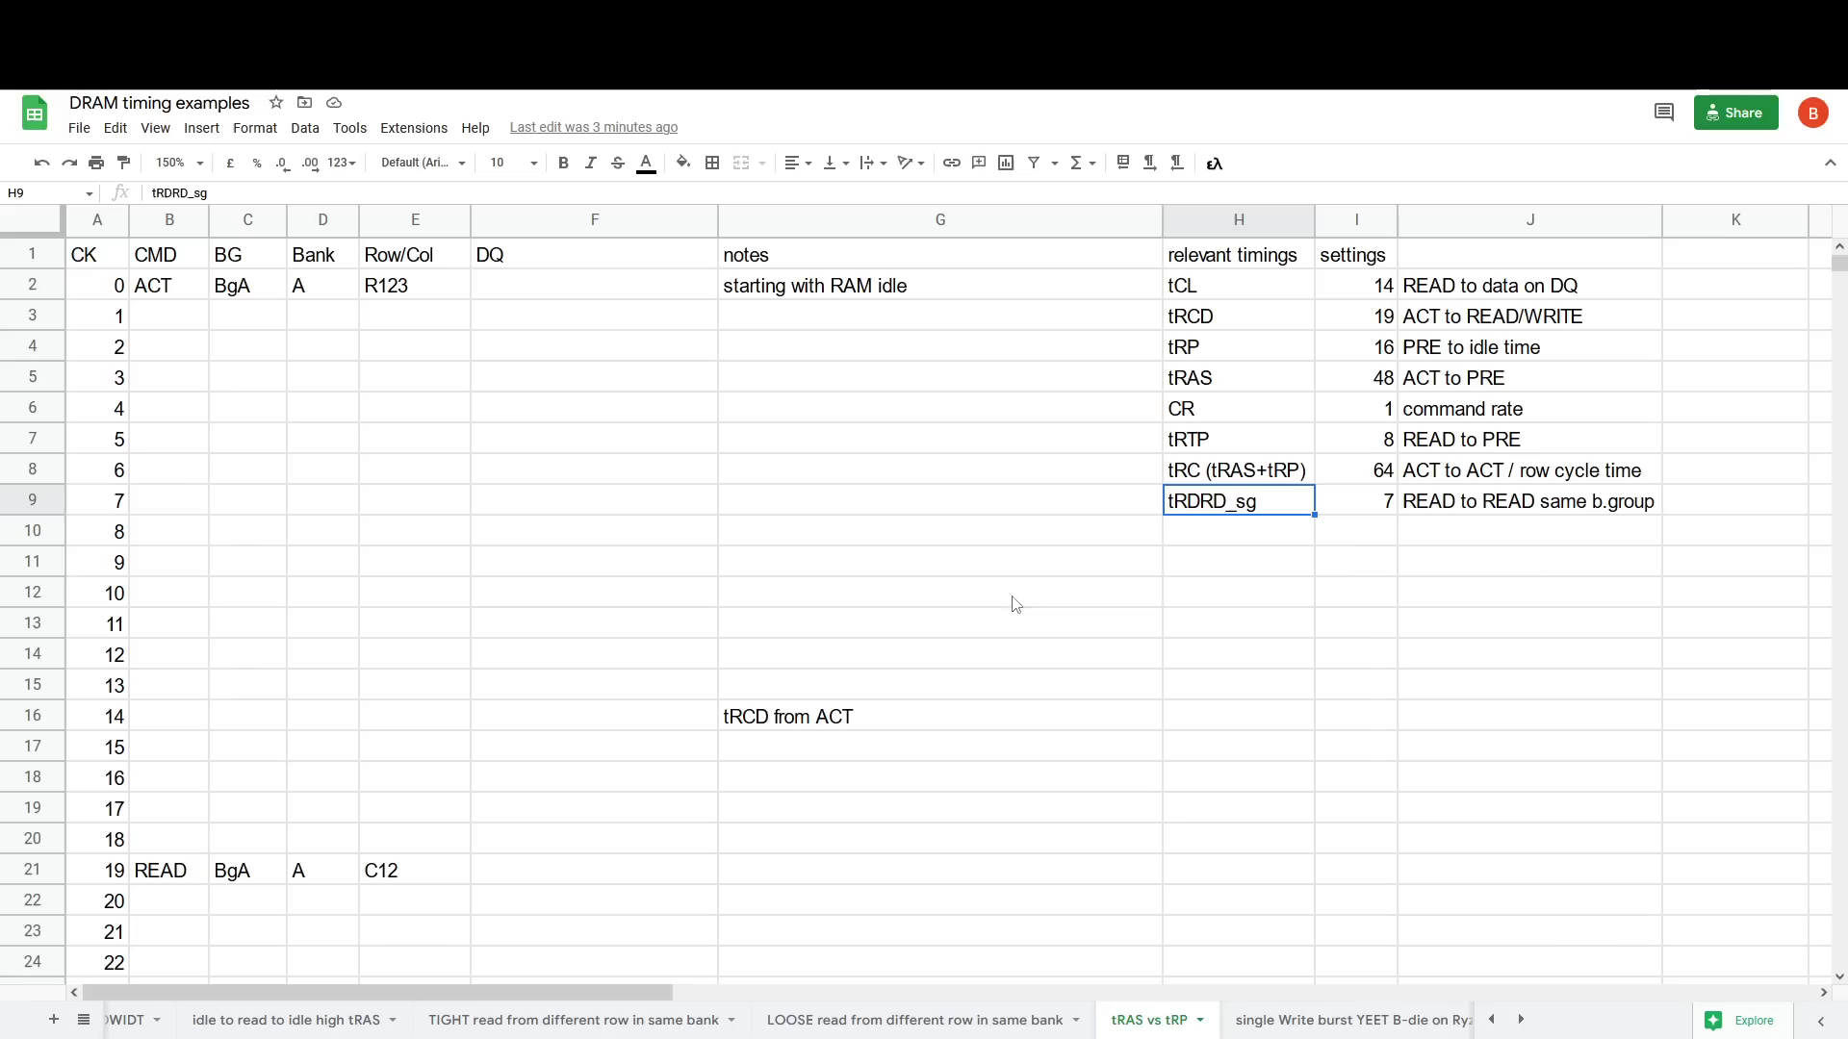
Step: Walk through the consecutive READ commands for columns C12, C35, C64, C73 and C87, highlighting each one
{"action": "scroll", "coordinate": [213, 320], "scroll_direction": "down", "scroll_amount": 3}
{"action": "left_click_drag", "start_coordinate": [178, 627], "coordinate": [440, 645]}
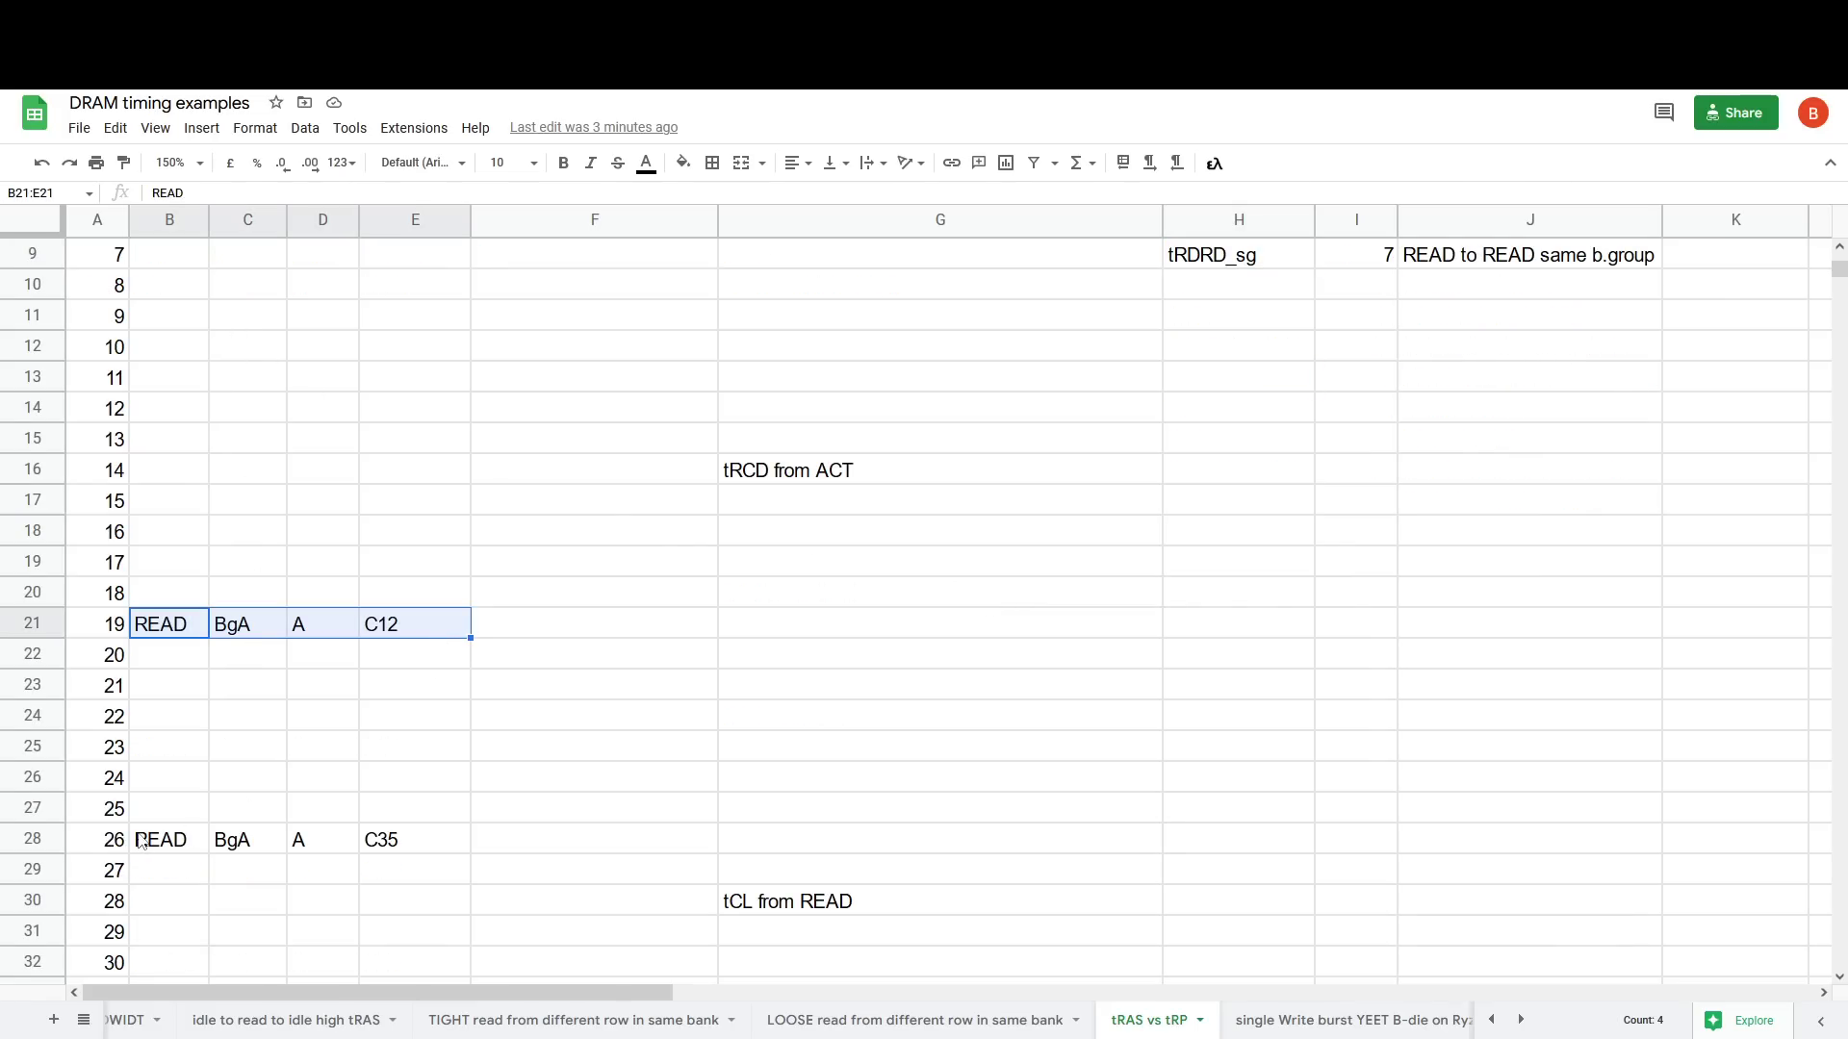
{"action": "left_click_drag", "start_coordinate": [142, 842], "coordinate": [452, 844]}
{"action": "scroll", "coordinate": [462, 845], "scroll_direction": "down", "scroll_amount": 3}
{"action": "left_click_drag", "start_coordinate": [169, 809], "coordinate": [385, 816]}
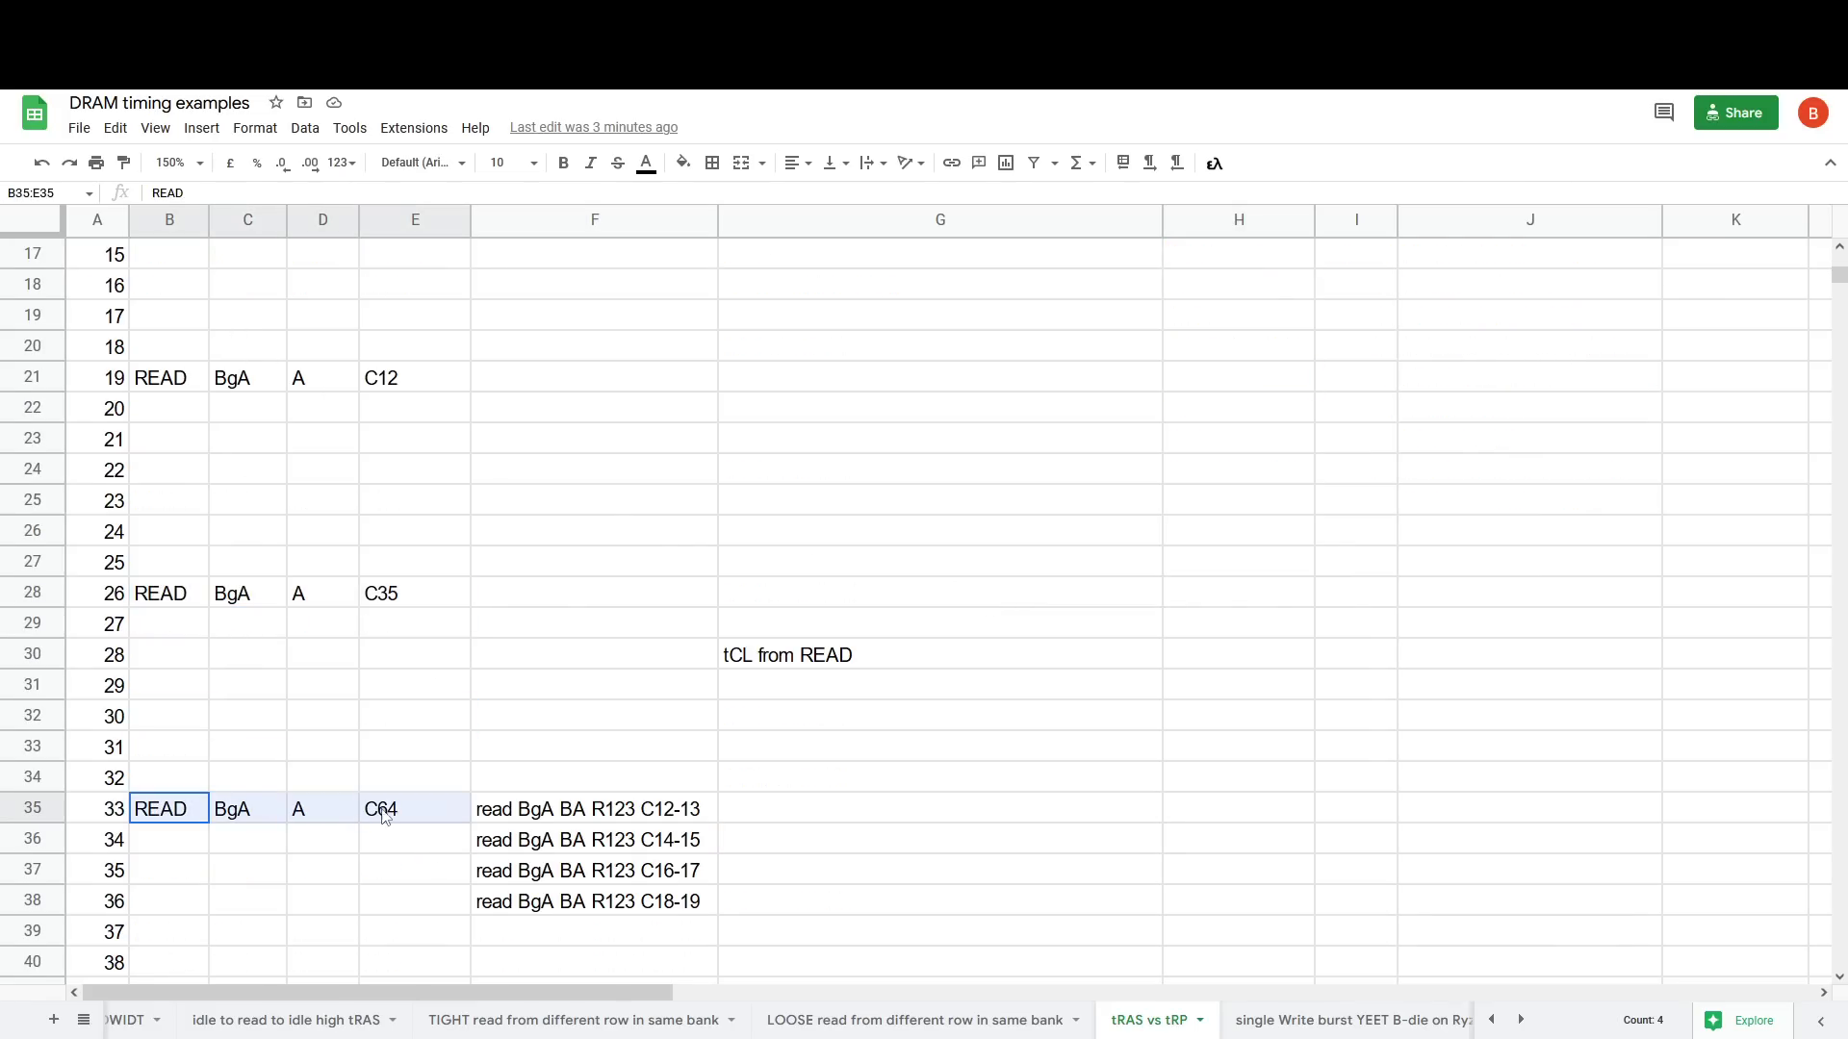
{"action": "scroll", "coordinate": [390, 816], "scroll_direction": "down", "scroll_amount": 2}
{"action": "left_click_drag", "start_coordinate": [178, 904], "coordinate": [471, 909]}
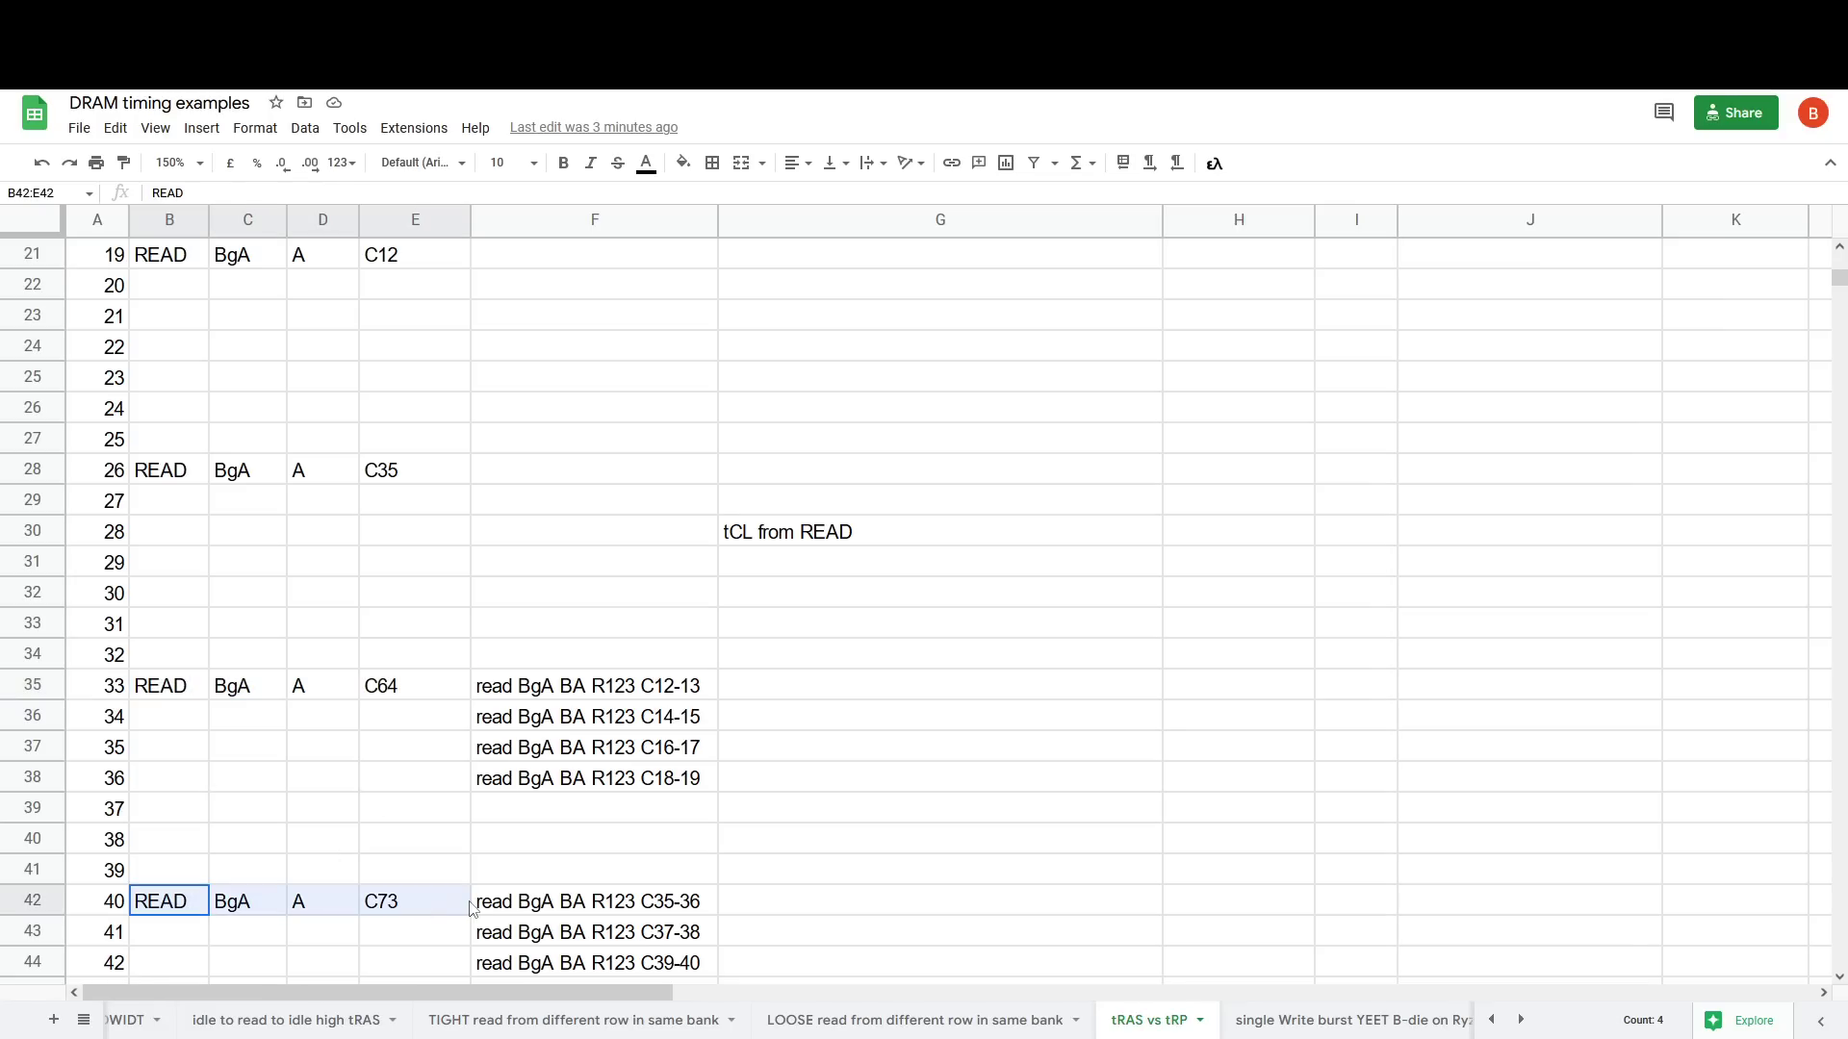
{"action": "scroll", "coordinate": [471, 908], "scroll_direction": "down", "scroll_amount": 3}
{"action": "left_click_drag", "start_coordinate": [188, 874], "coordinate": [392, 880]}
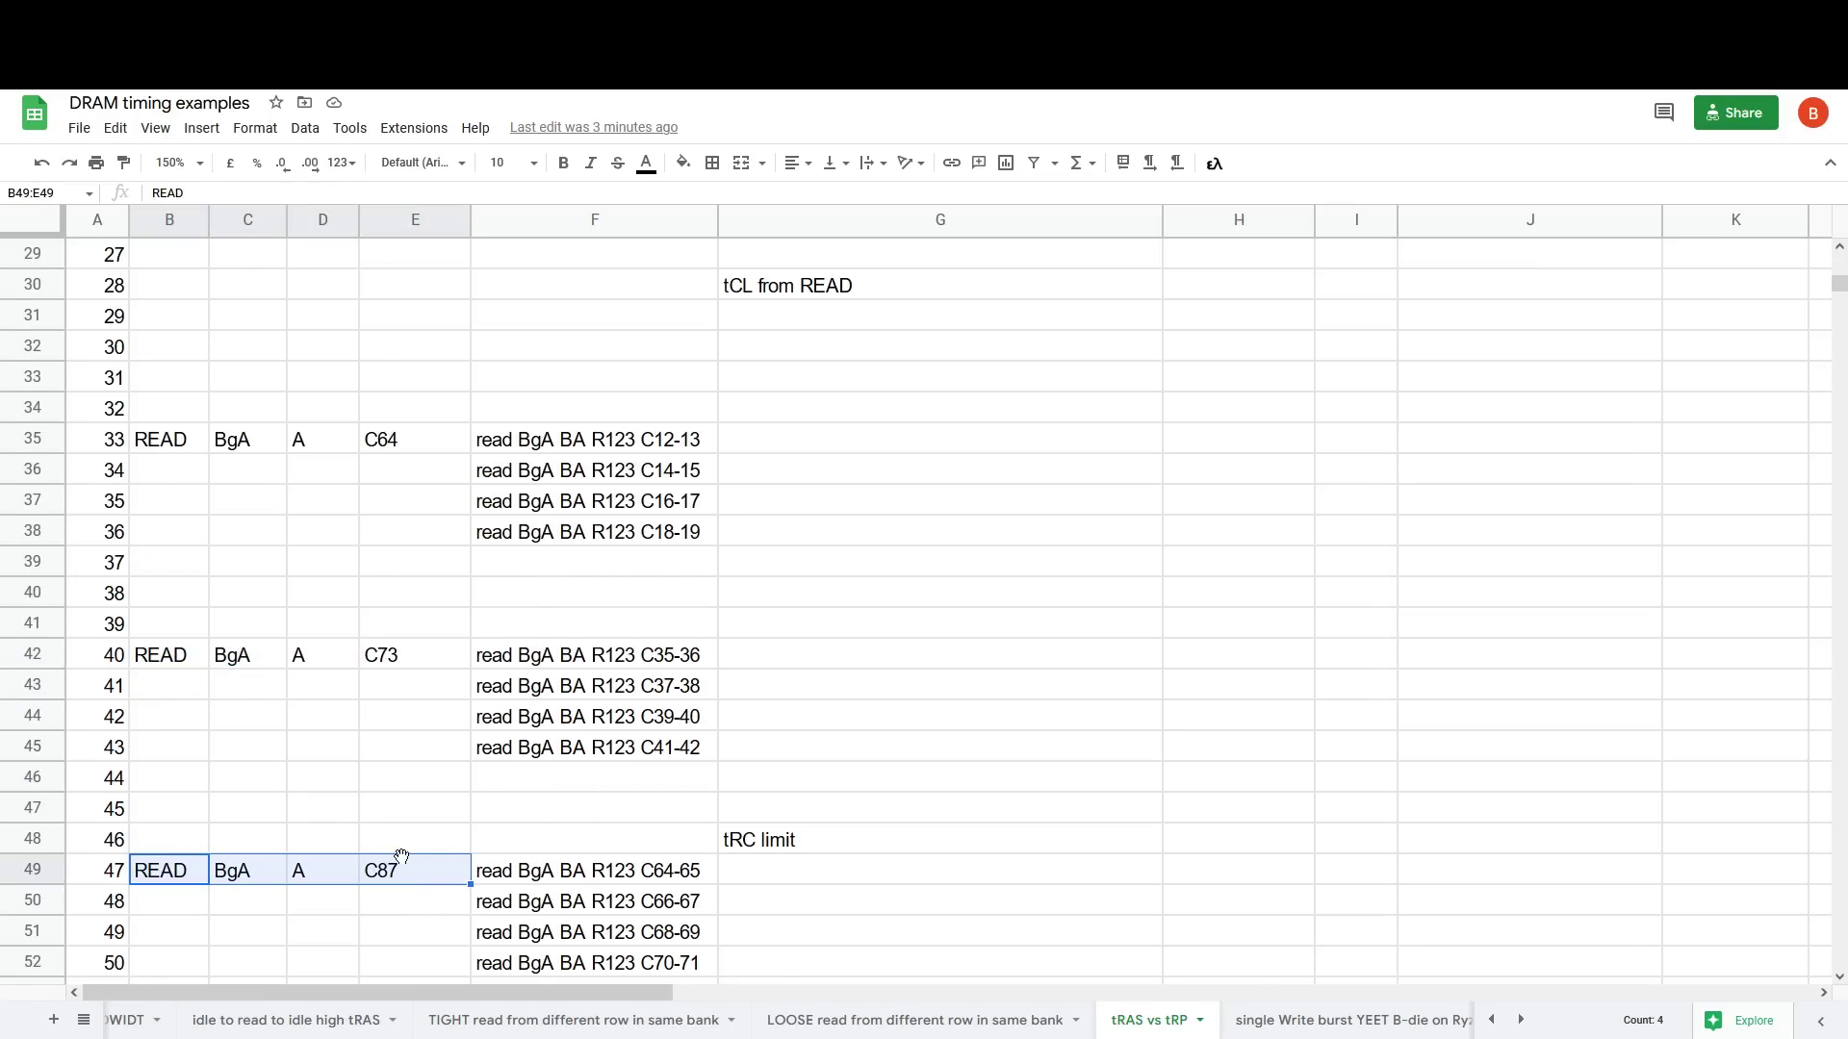
Step: Match the C12 READ command to its data burst starting at clock 33, checking the delay against the tCL setting
{"action": "scroll", "coordinate": [402, 853], "scroll_direction": "up", "scroll_amount": 5}
{"action": "left_click_drag", "start_coordinate": [139, 375], "coordinate": [392, 385]}
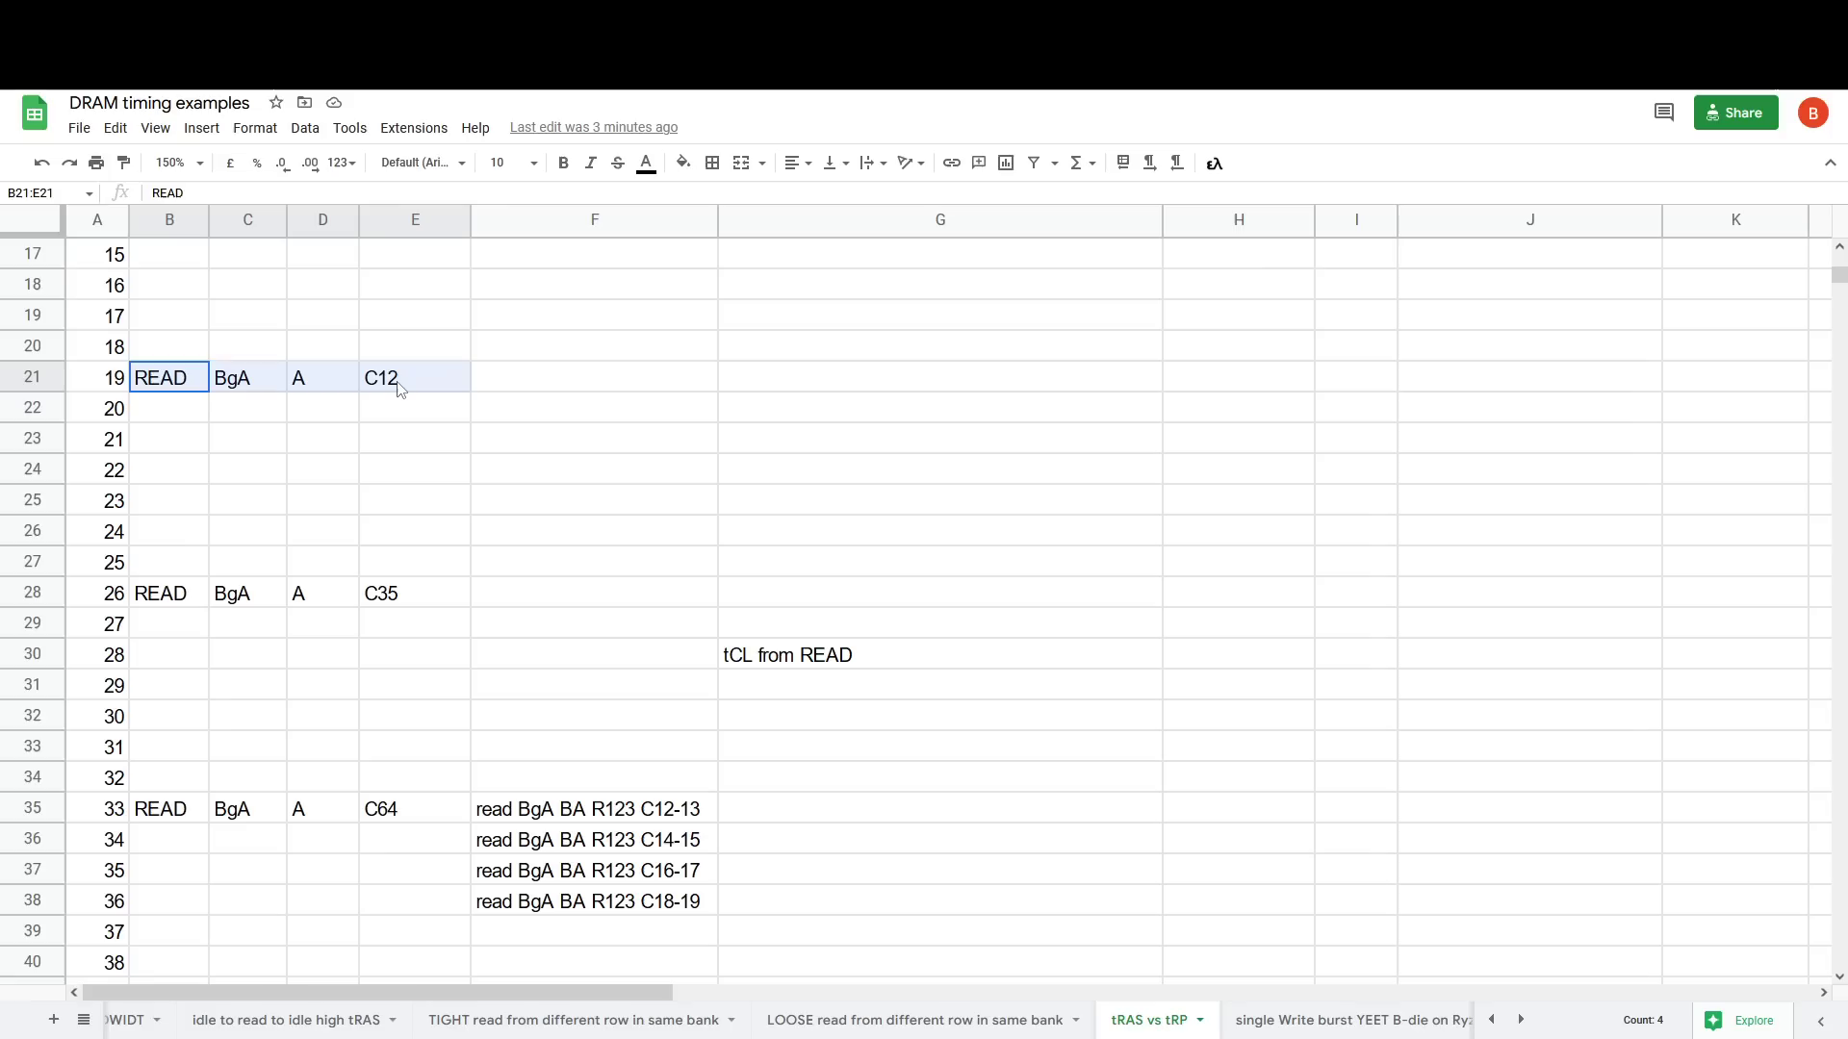
{"action": "left_click_drag", "start_coordinate": [519, 820], "coordinate": [542, 897]}
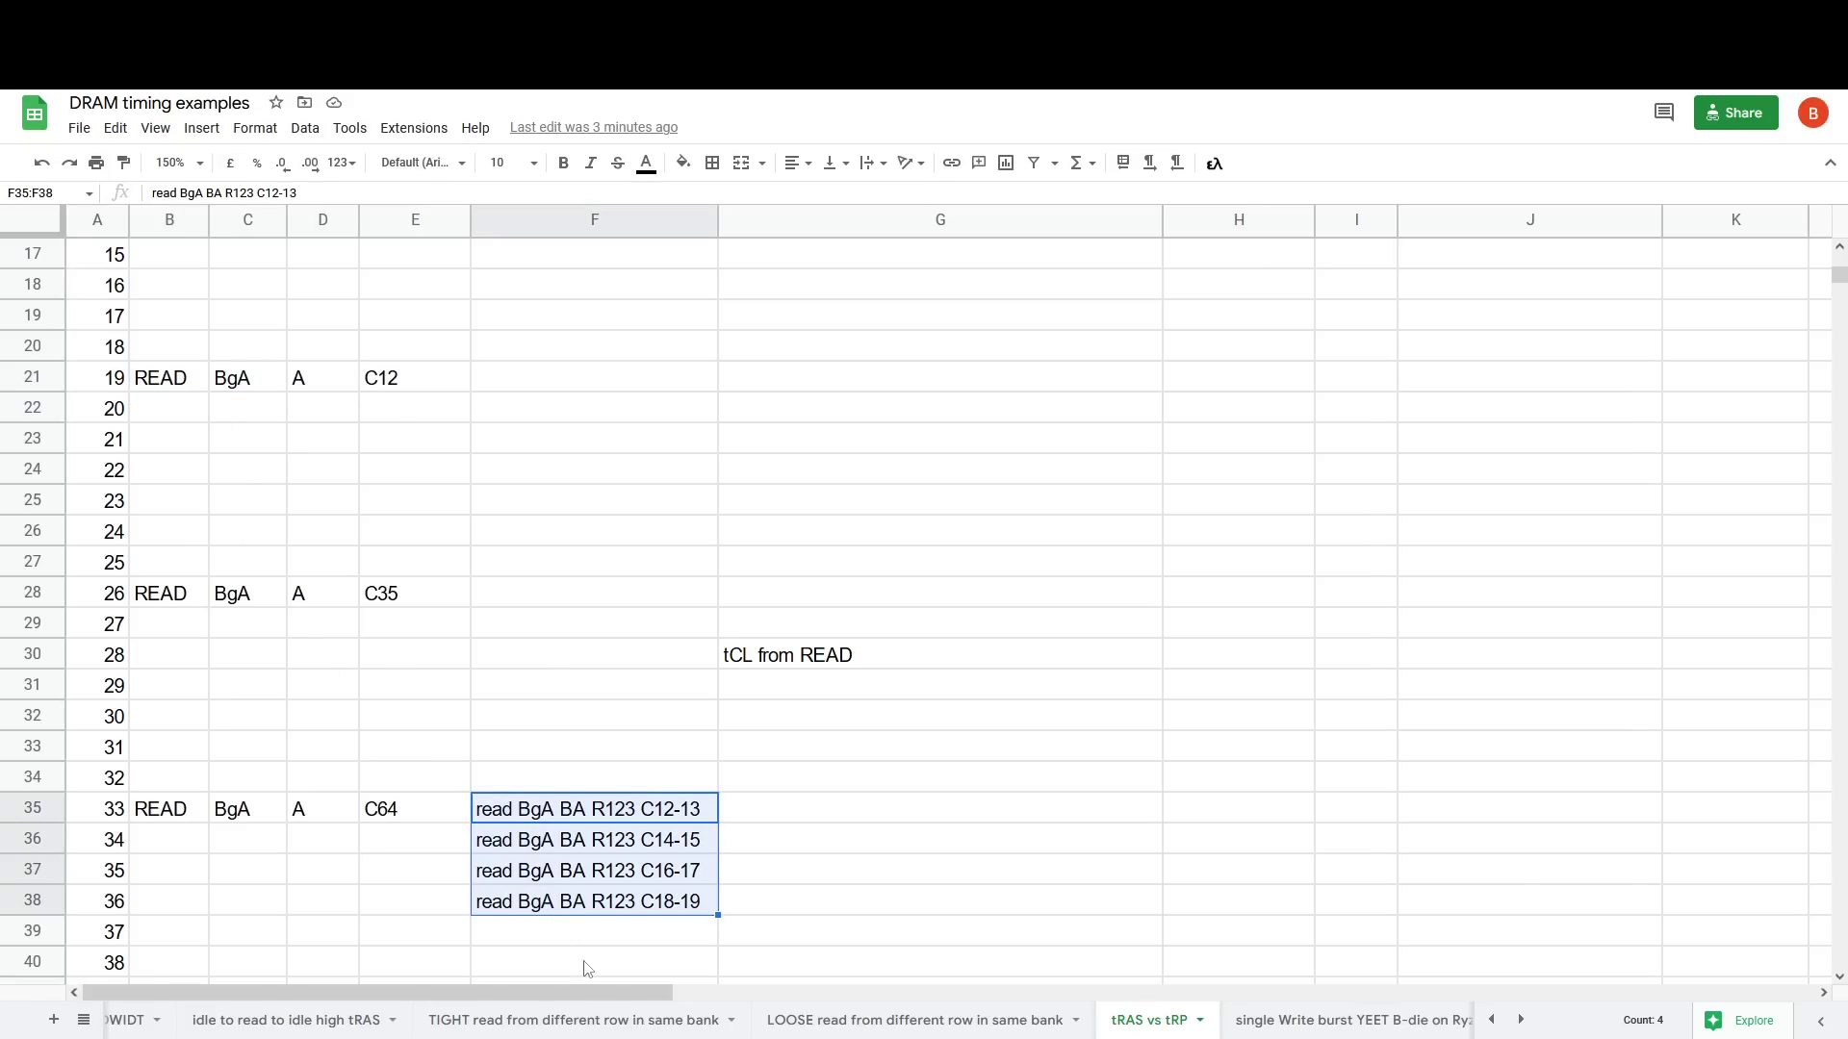
{"action": "scroll", "coordinate": [1079, 748], "scroll_direction": "up", "scroll_amount": 7}
{"action": "left_click_drag", "start_coordinate": [1203, 293], "coordinate": [1353, 291]}
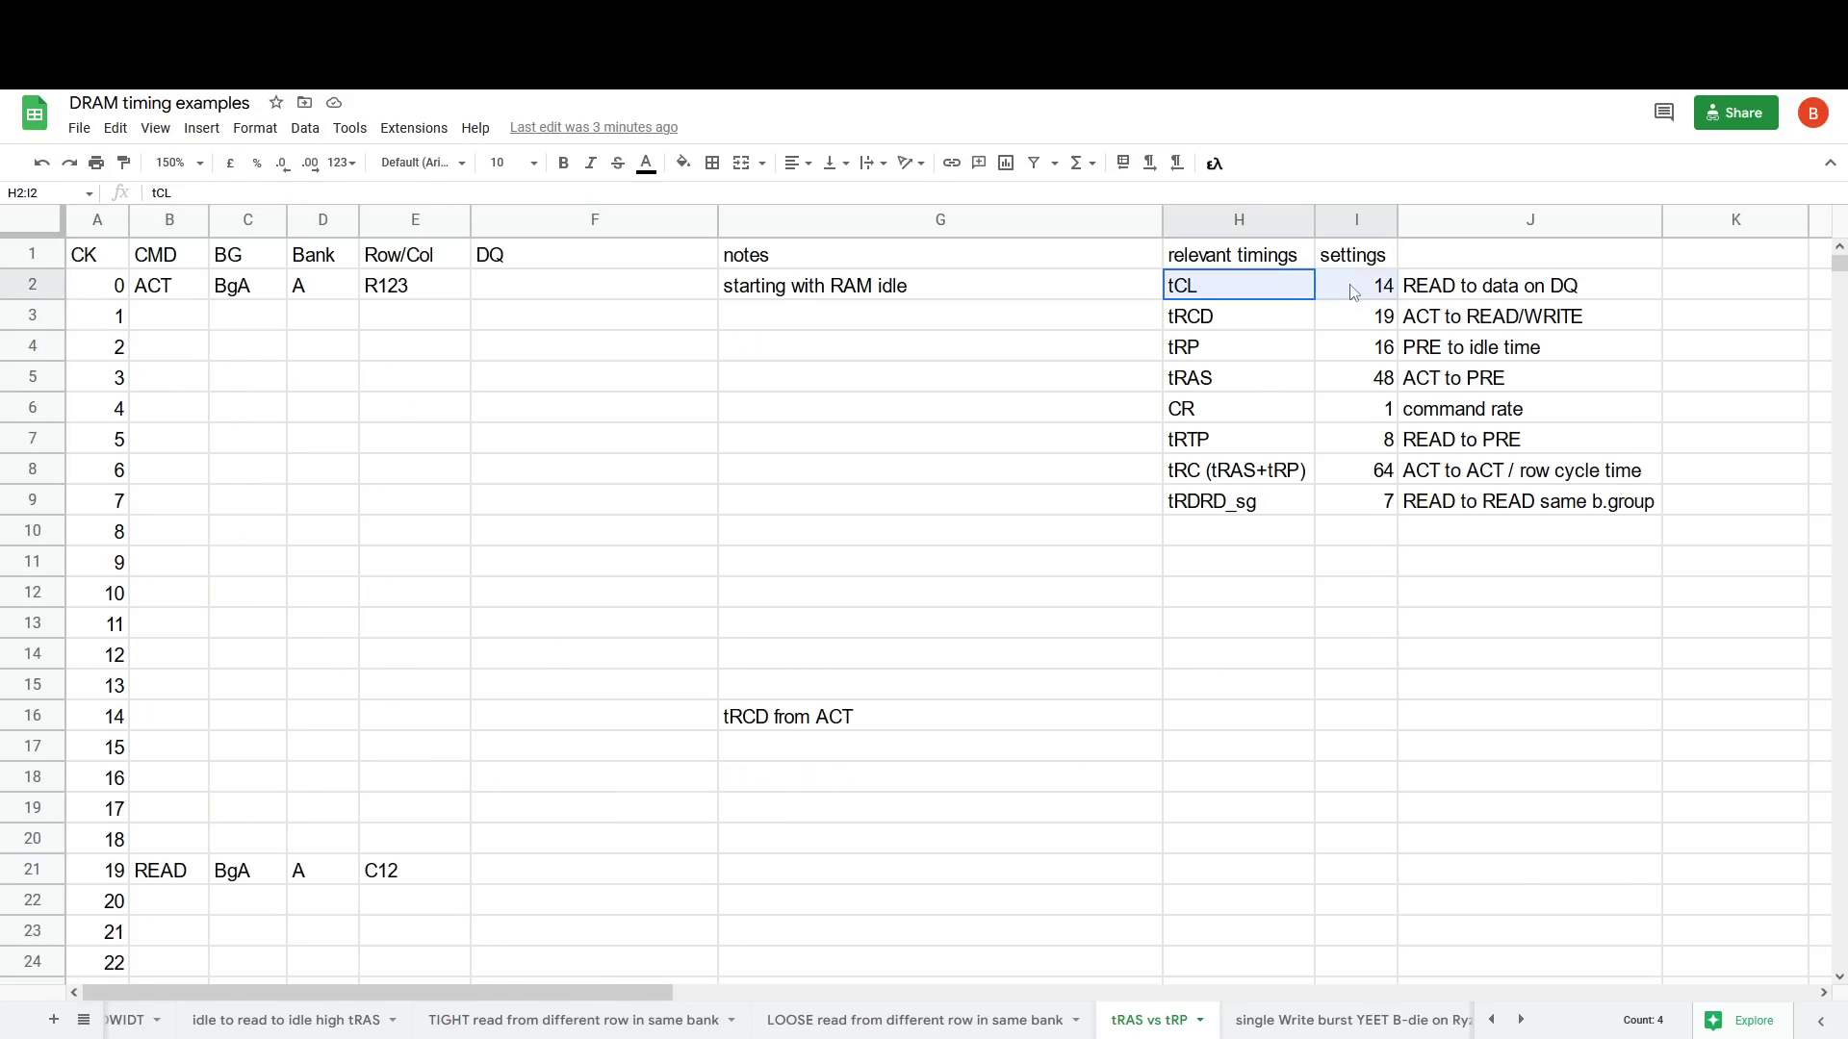
{"action": "scroll", "coordinate": [1014, 655], "scroll_direction": "down", "scroll_amount": 7}
{"action": "left_click_drag", "start_coordinate": [529, 808], "coordinate": [578, 871]}
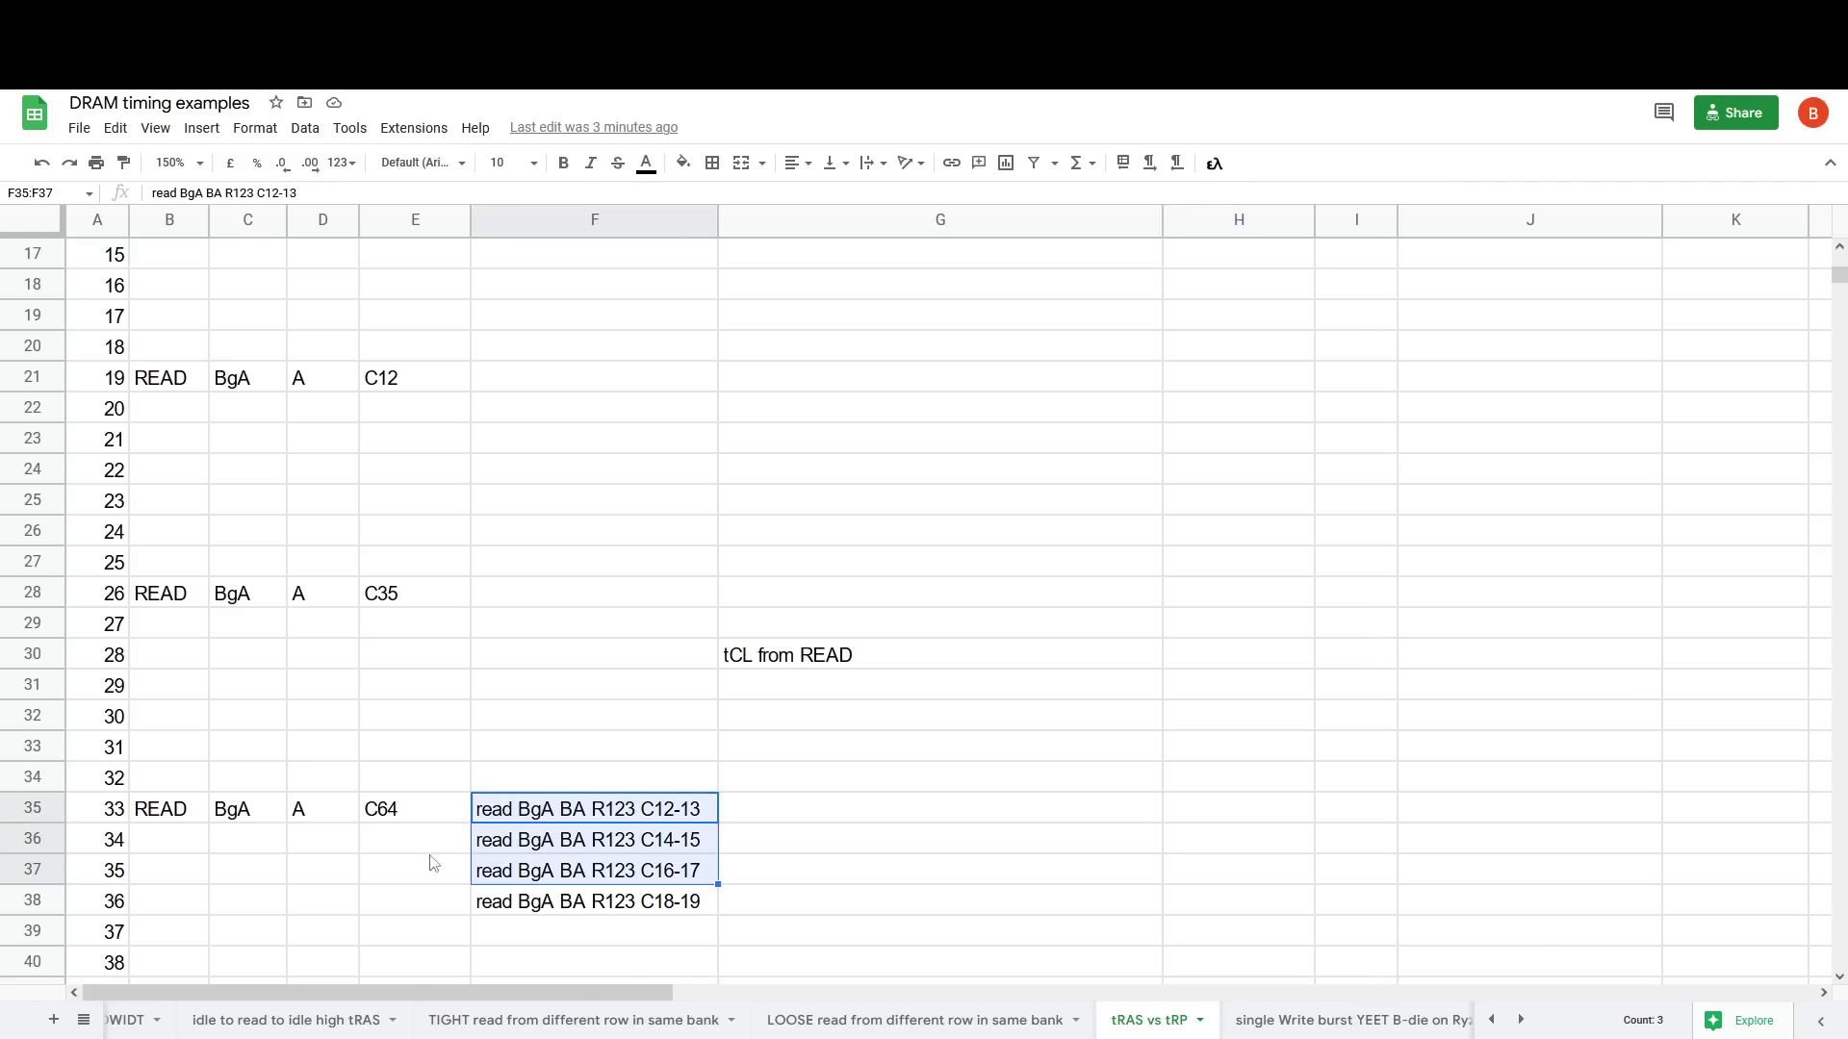
{"action": "left_click", "coordinate": [118, 383]}
{"action": "left_click", "coordinate": [98, 809]}
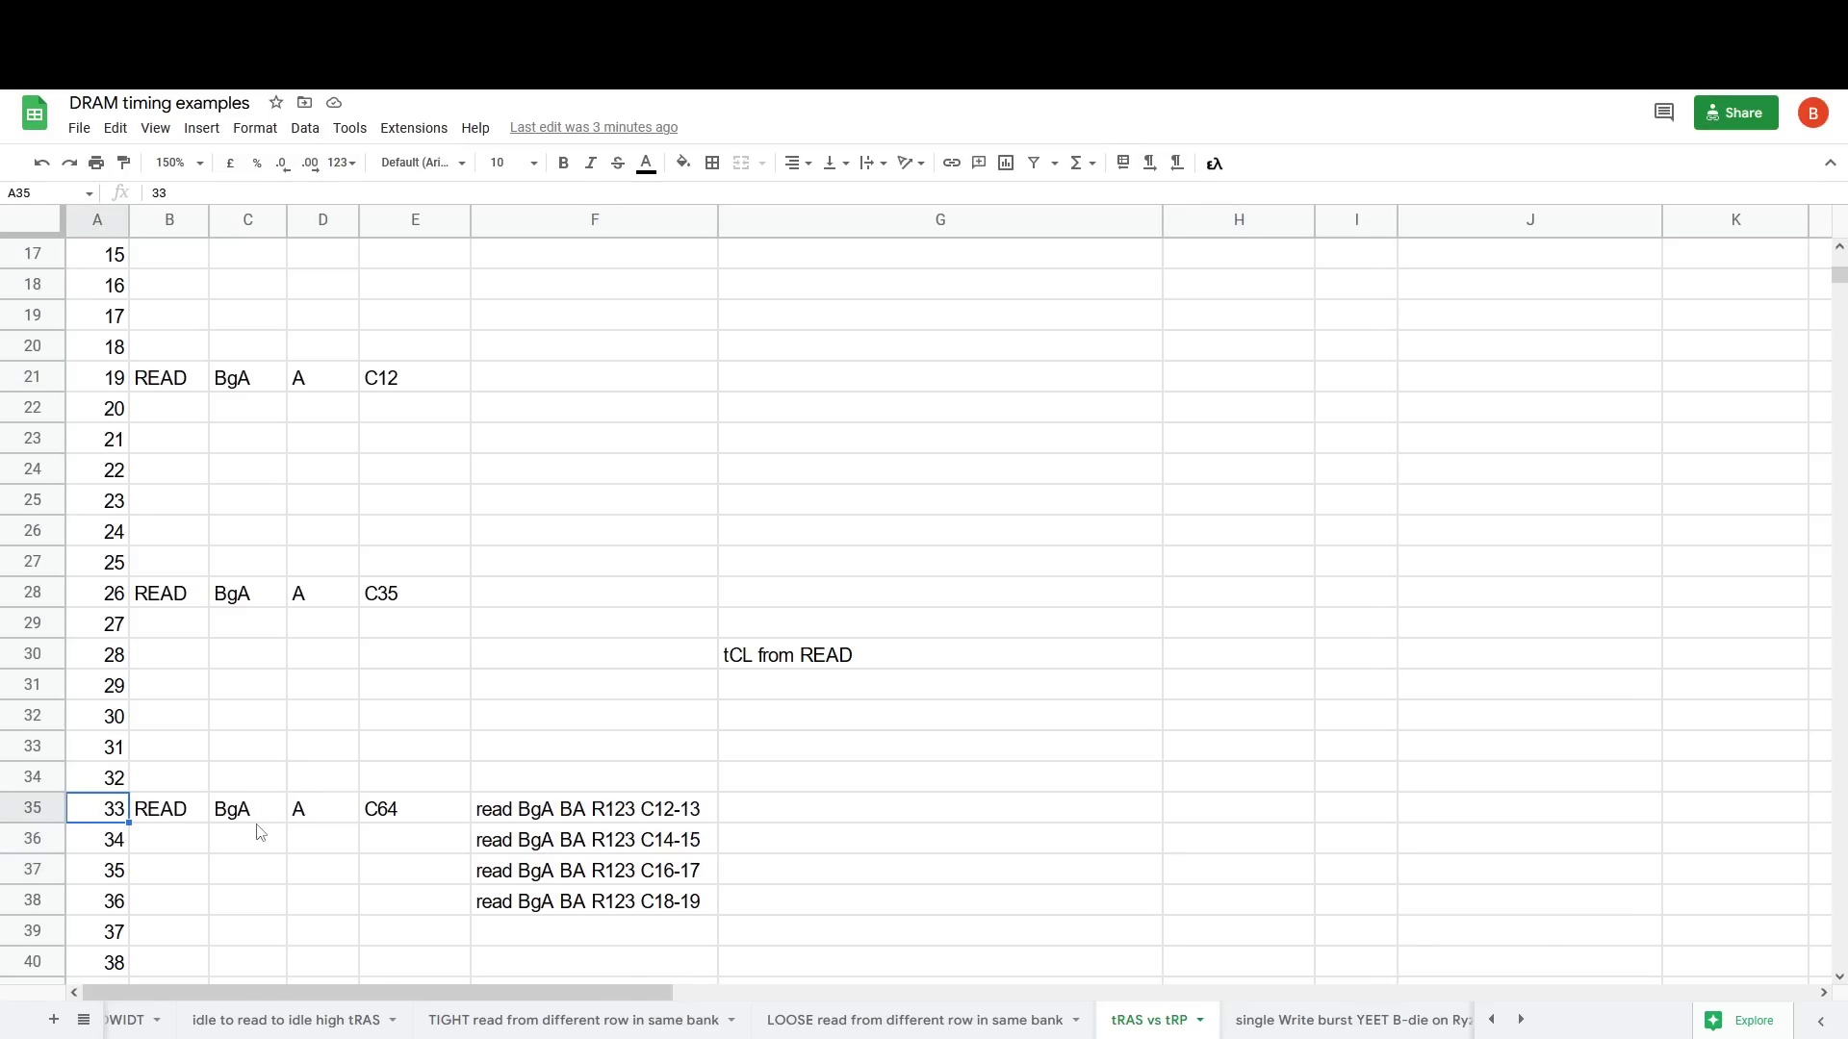
Step: Highlight the READ rows at clocks 19, 26 and 33 in turn and review the reads that follow
{"action": "left_click", "coordinate": [170, 380]}
{"action": "key", "text": "ctrl+shift+Right"}
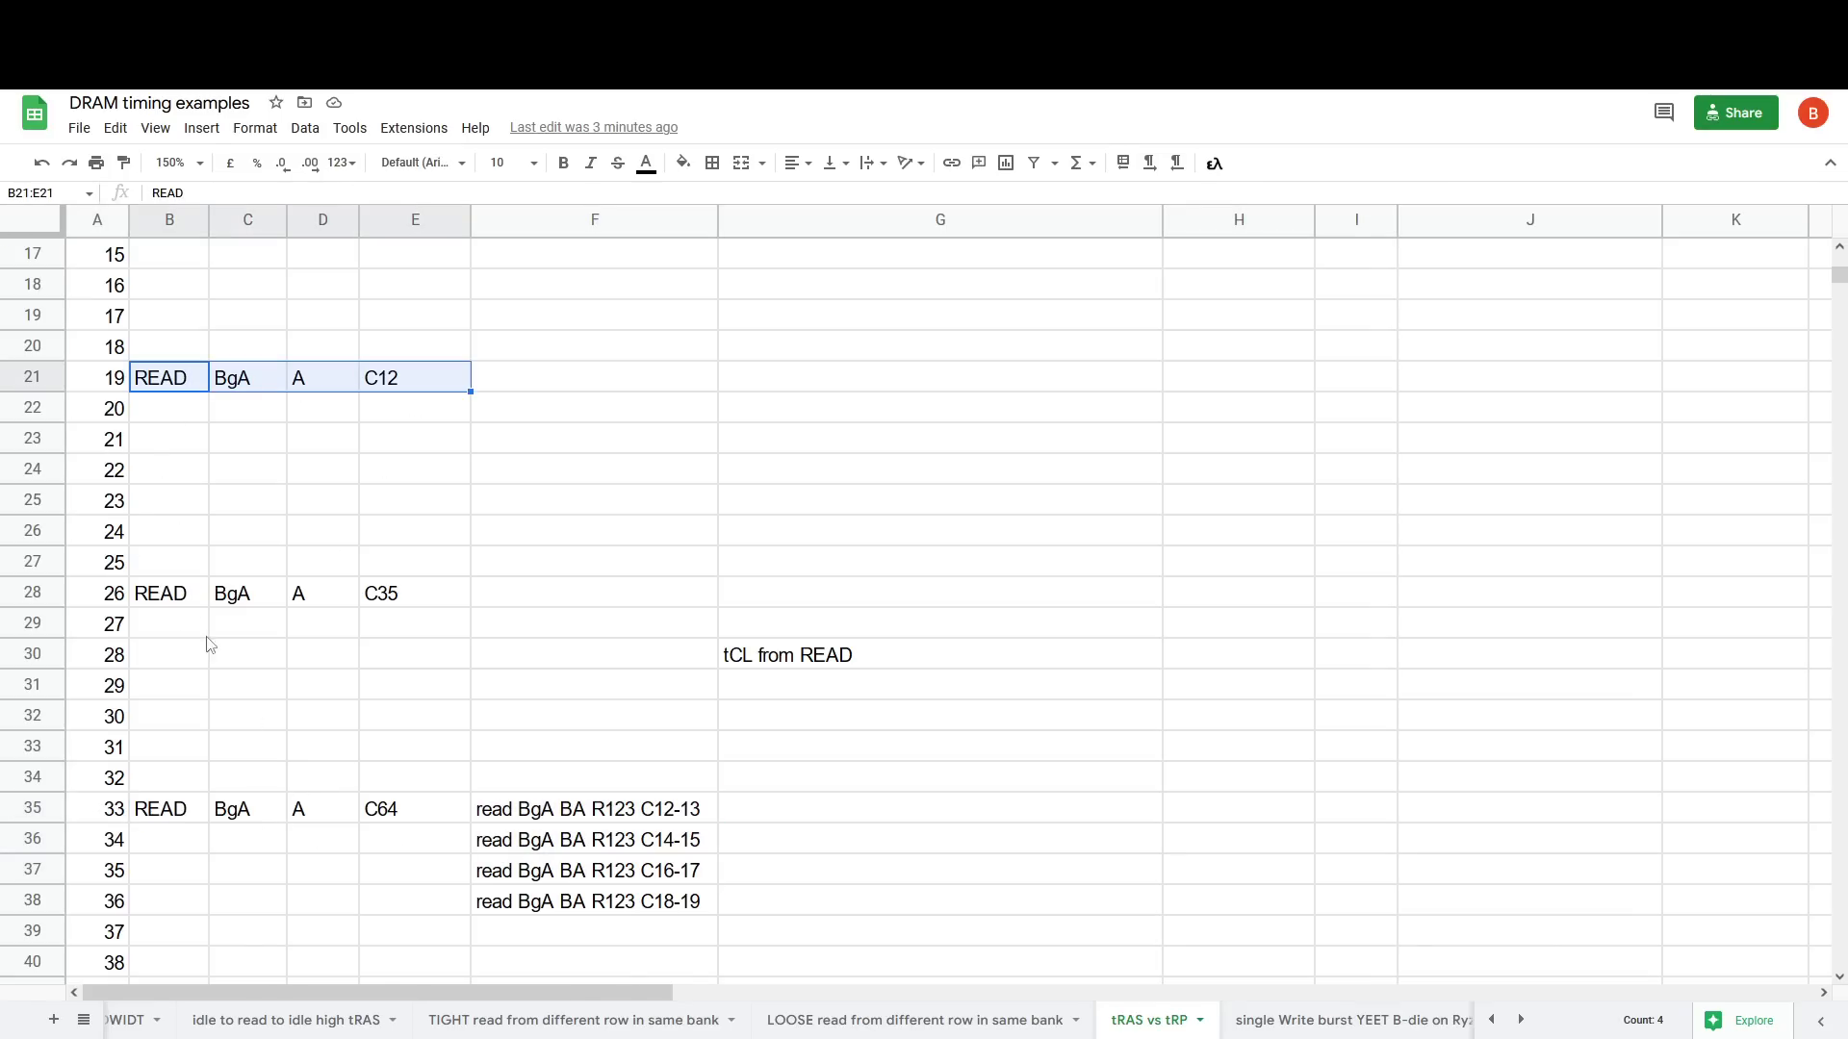
{"action": "left_click", "coordinate": [168, 593]}
{"action": "key", "text": "ctrl+shift+Right"}
{"action": "left_click", "coordinate": [140, 808]}
{"action": "key", "text": "ctrl+shift+Right"}
{"action": "scroll", "coordinate": [489, 826], "scroll_direction": "down", "scroll_amount": 3}
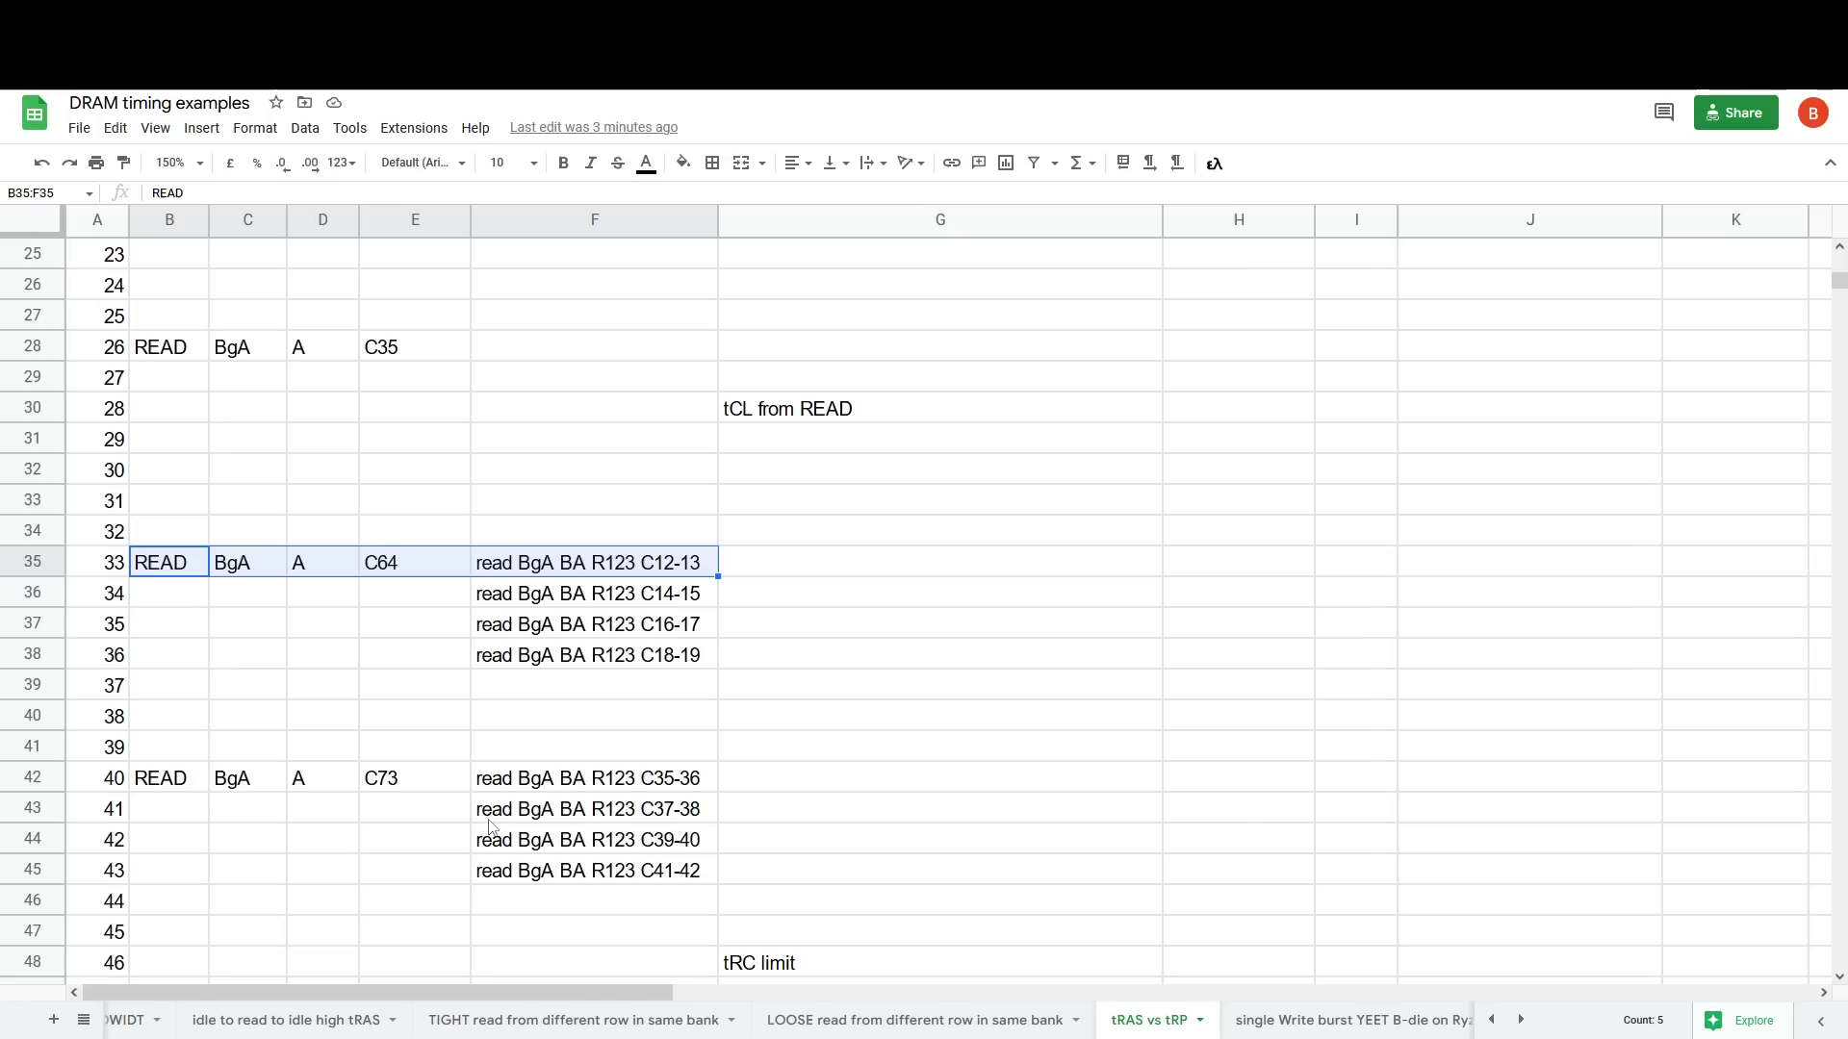
{"action": "scroll", "coordinate": [489, 825], "scroll_direction": "down", "scroll_amount": 1}
Step: Check the tRAS setting and locate the matching row at clock 48 in the command sequence
{"action": "scroll", "coordinate": [1278, 433], "scroll_direction": "up", "scroll_amount": 10}
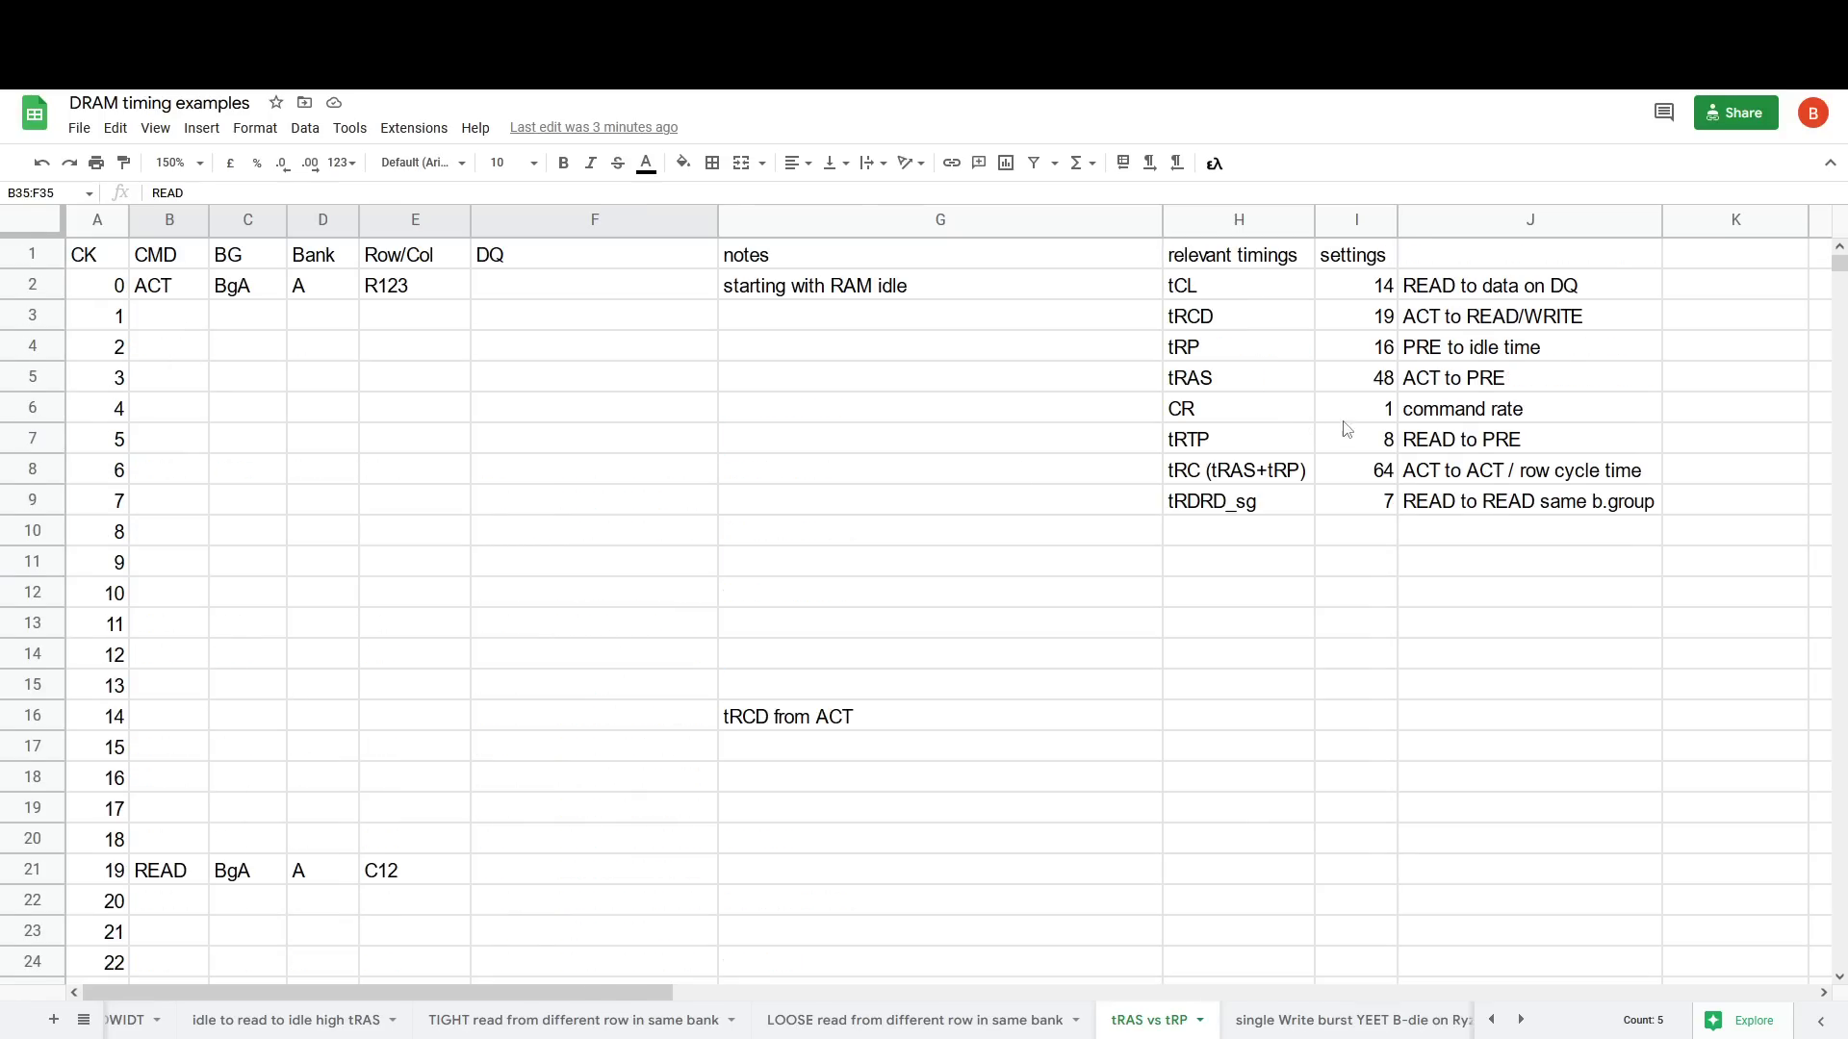
{"action": "left_click", "coordinate": [1352, 381]}
{"action": "scroll", "coordinate": [1059, 655], "scroll_direction": "down", "scroll_amount": 12}
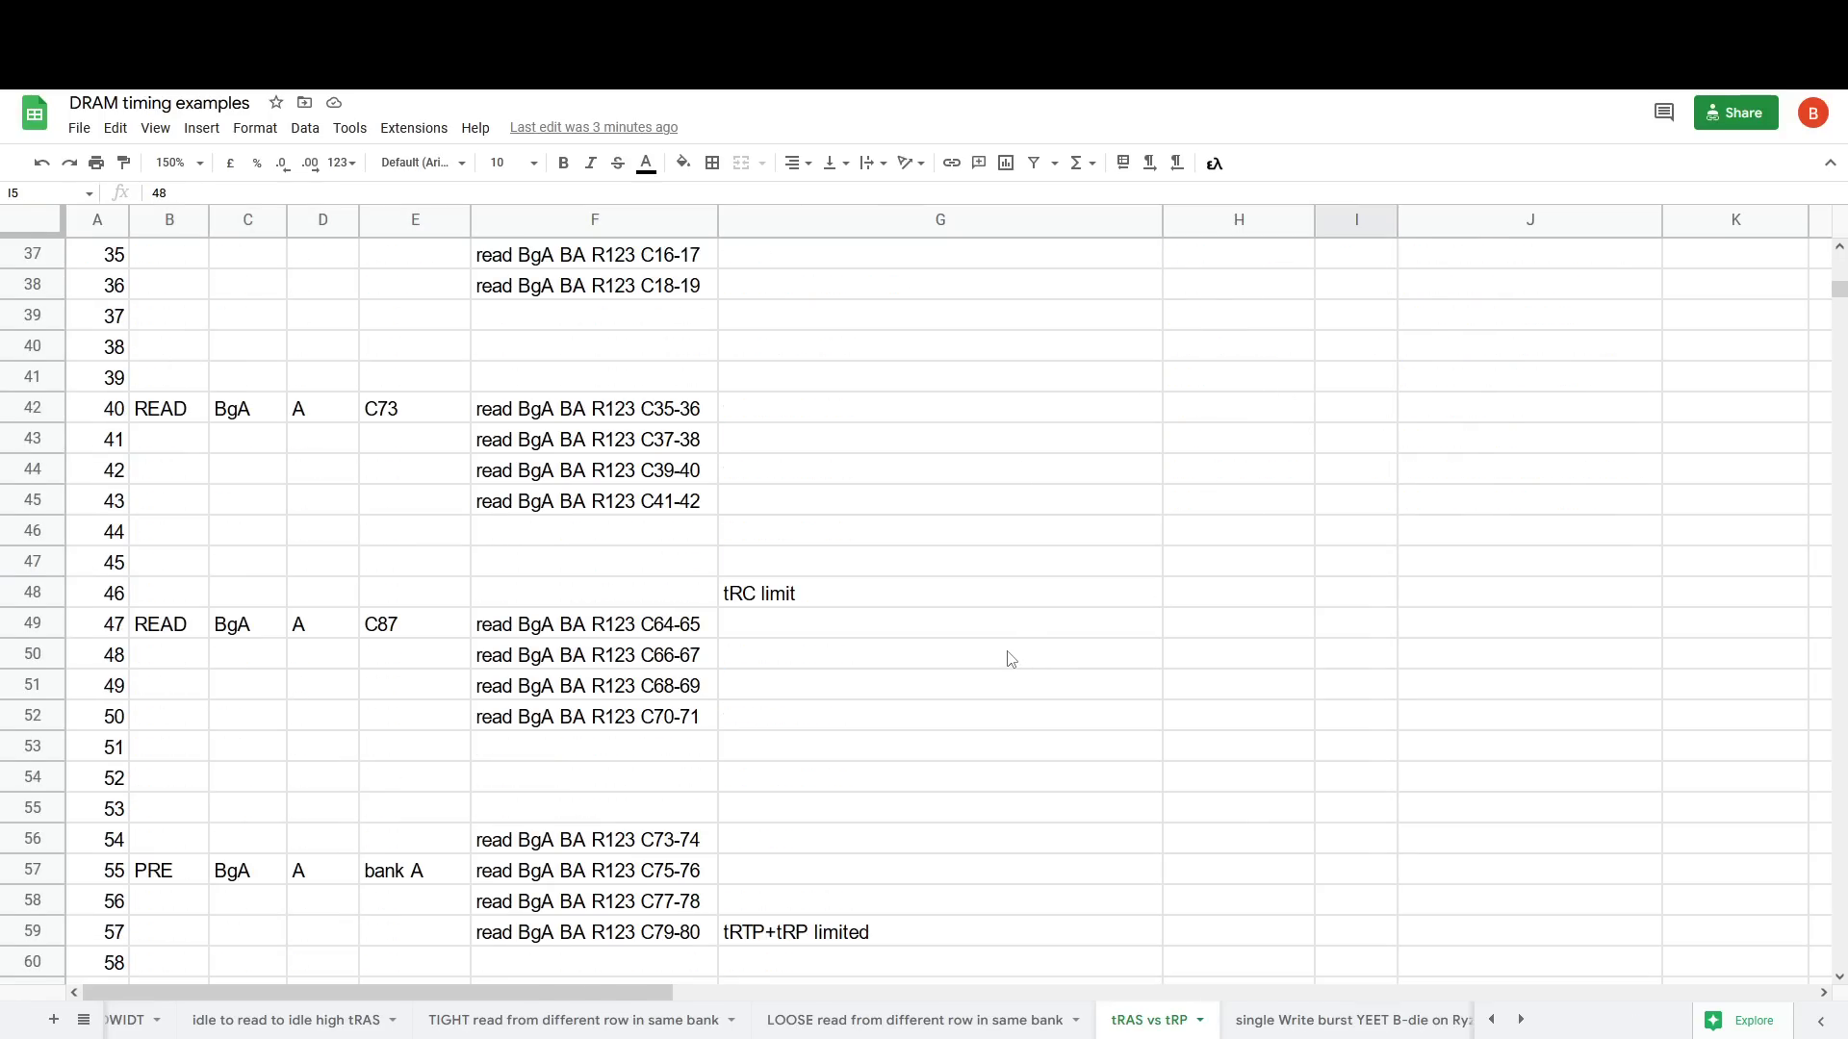
{"action": "left_click_drag", "start_coordinate": [125, 662], "coordinate": [457, 662]}
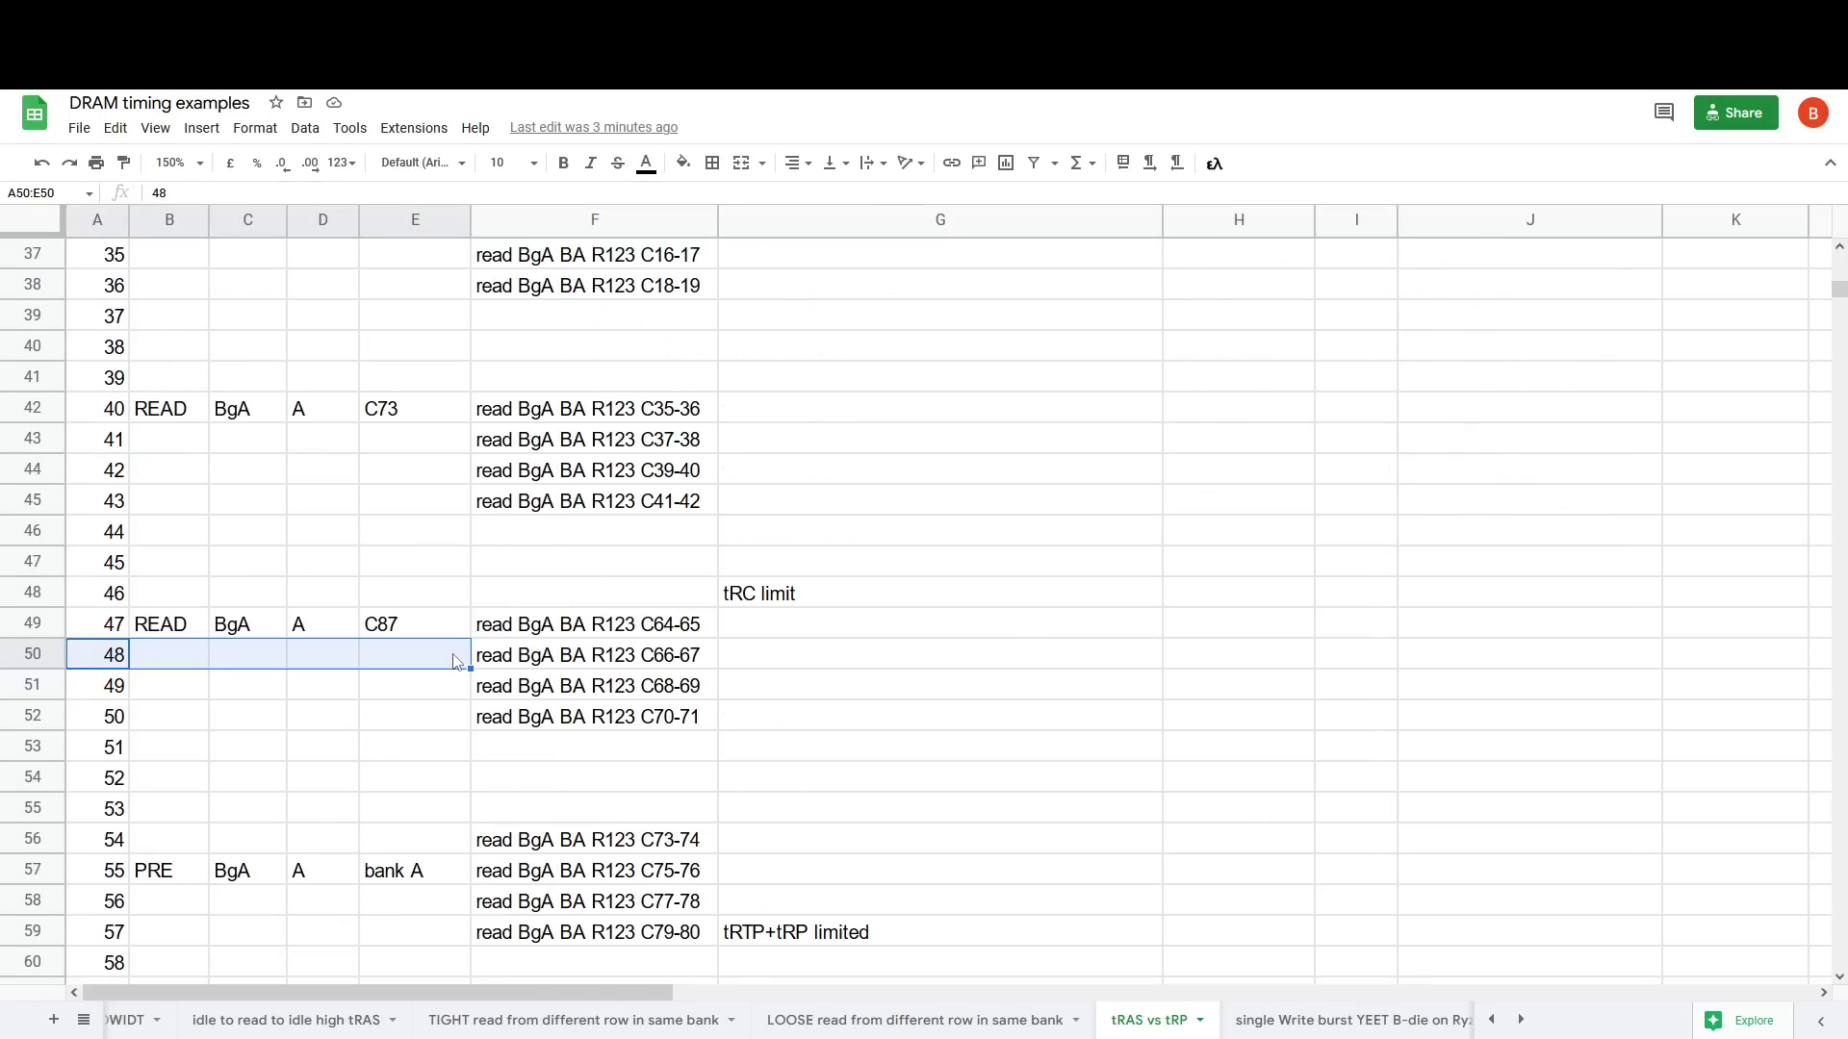
{"action": "scroll", "coordinate": [213, 370], "scroll_direction": "up", "scroll_amount": 4}
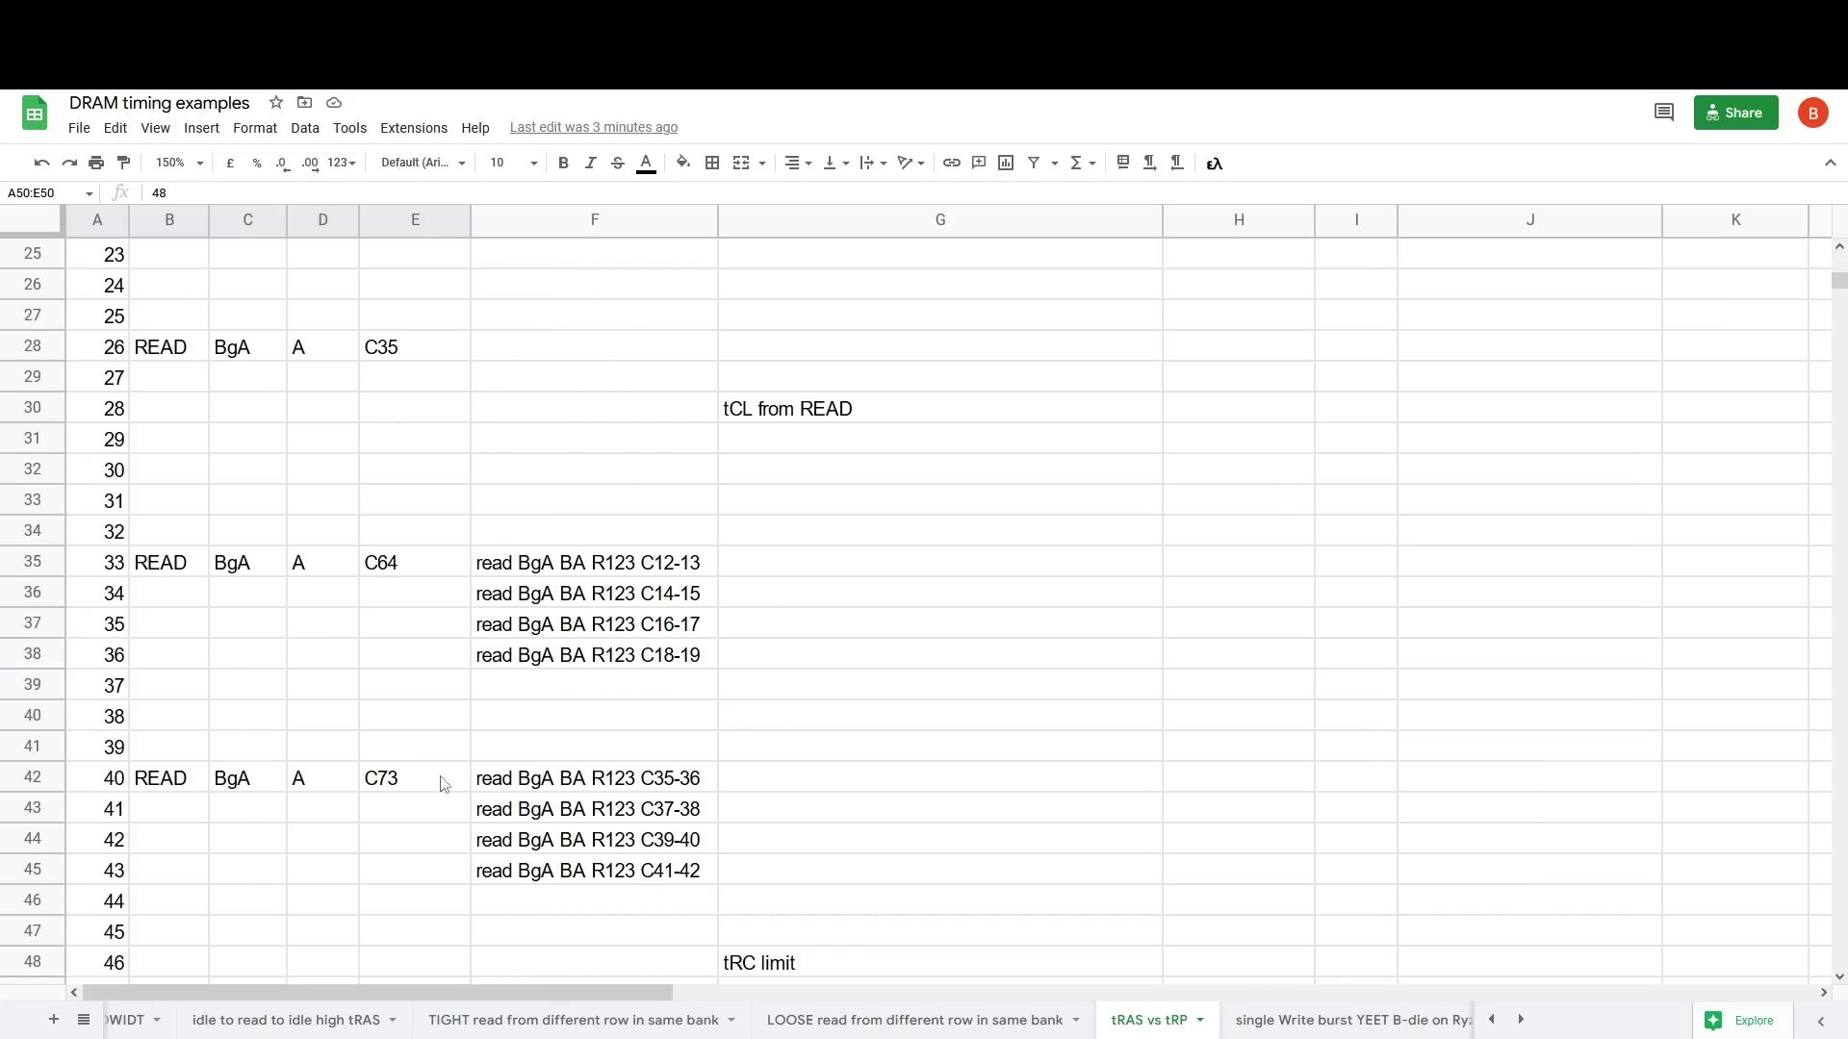
{"action": "scroll", "coordinate": [323, 712], "scroll_direction": "down", "scroll_amount": 4}
{"action": "left_click_drag", "start_coordinate": [173, 662], "coordinate": [446, 664]}
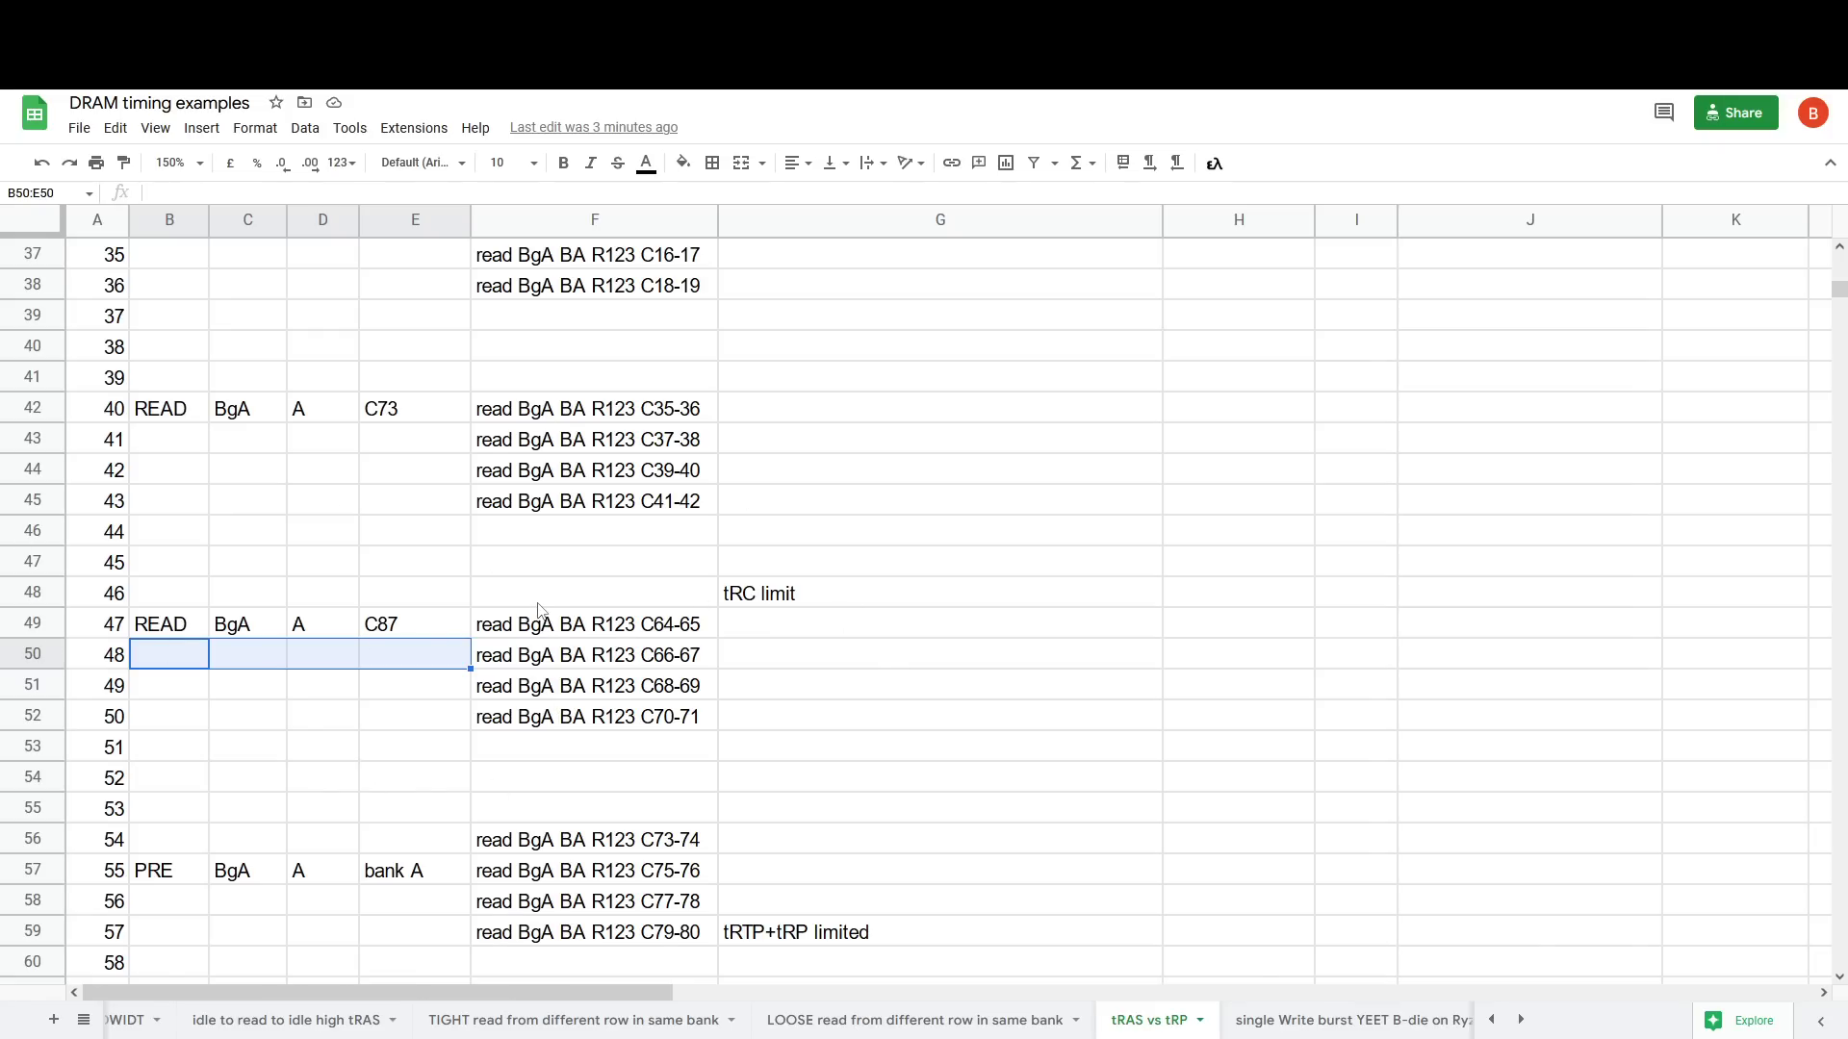
Step: Compare the C87 READ command at clock 47 with the tRAS point at clock 48 and the PRE command at clock 55
{"action": "scroll", "coordinate": [539, 611], "scroll_direction": "down", "scroll_amount": 2}
{"action": "left_click_drag", "start_coordinate": [157, 510], "coordinate": [440, 513]}
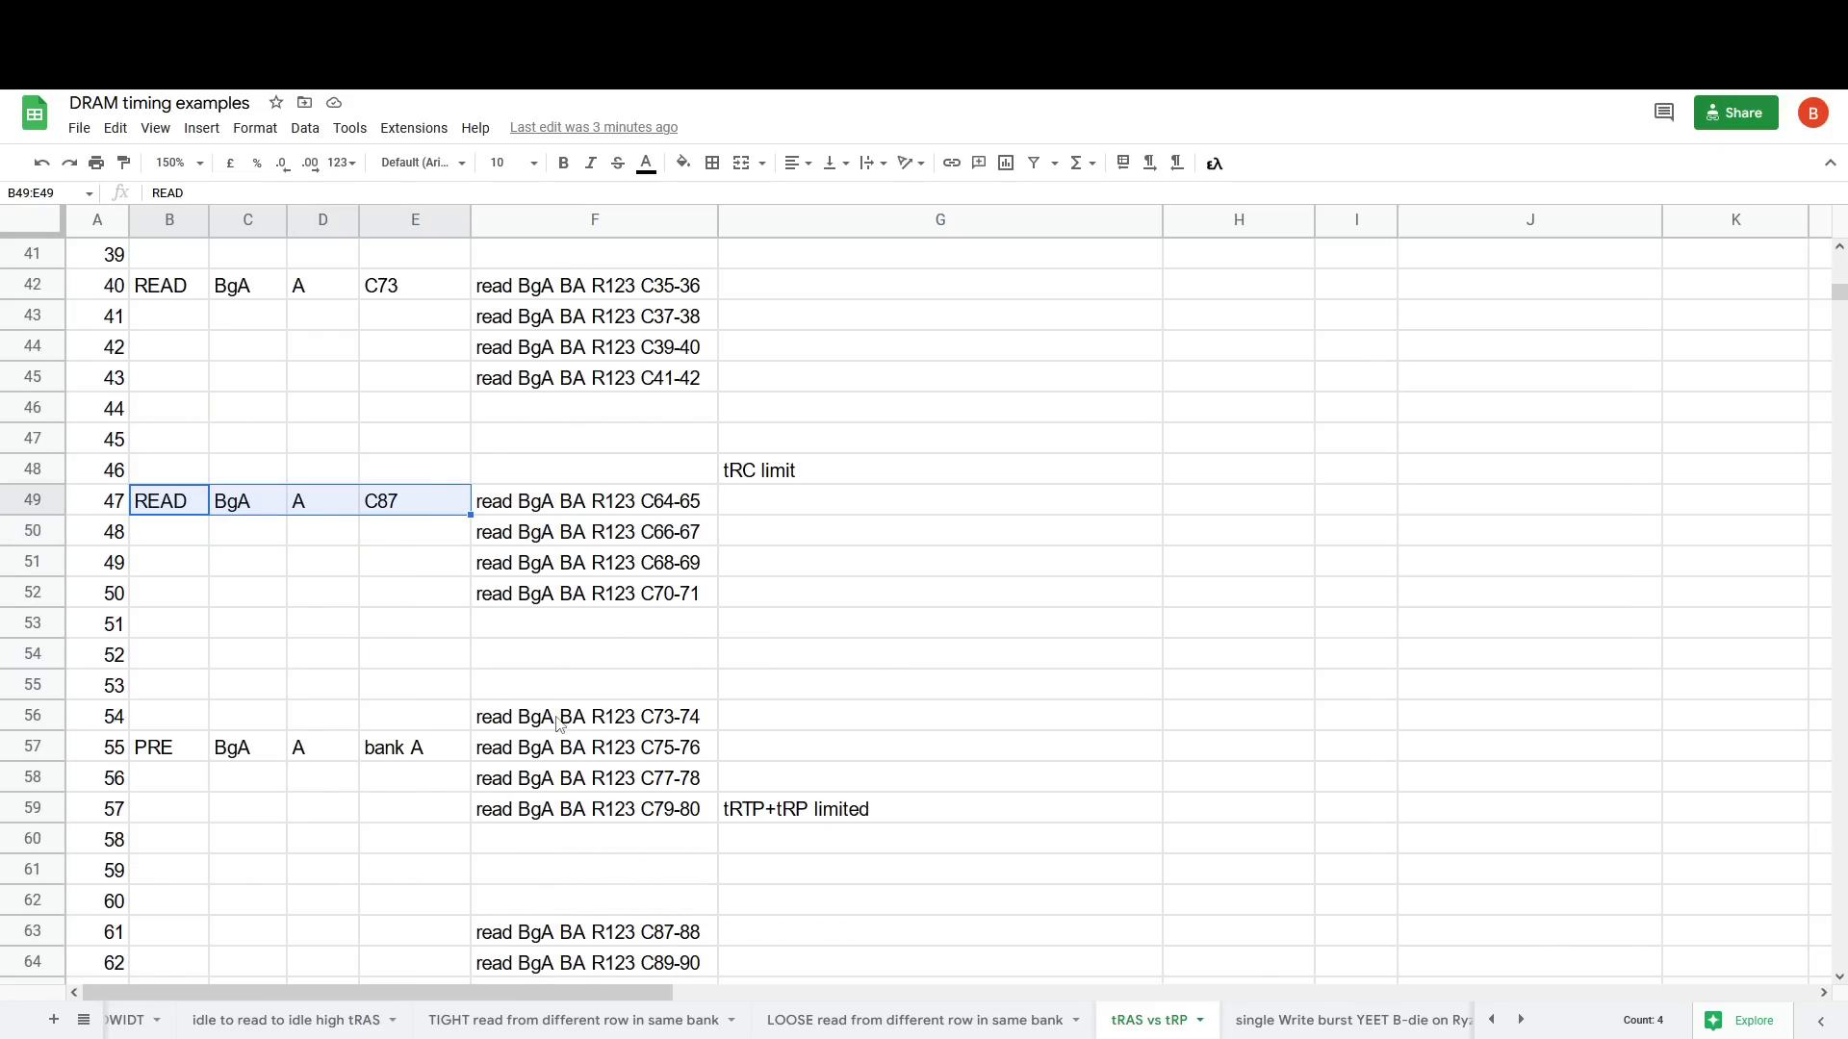
{"action": "scroll", "coordinate": [554, 728], "scroll_direction": "down", "scroll_amount": 4}
{"action": "scroll", "coordinate": [554, 729], "scroll_direction": "up", "scroll_amount": 4}
{"action": "left_click_drag", "start_coordinate": [116, 537], "coordinate": [450, 543]}
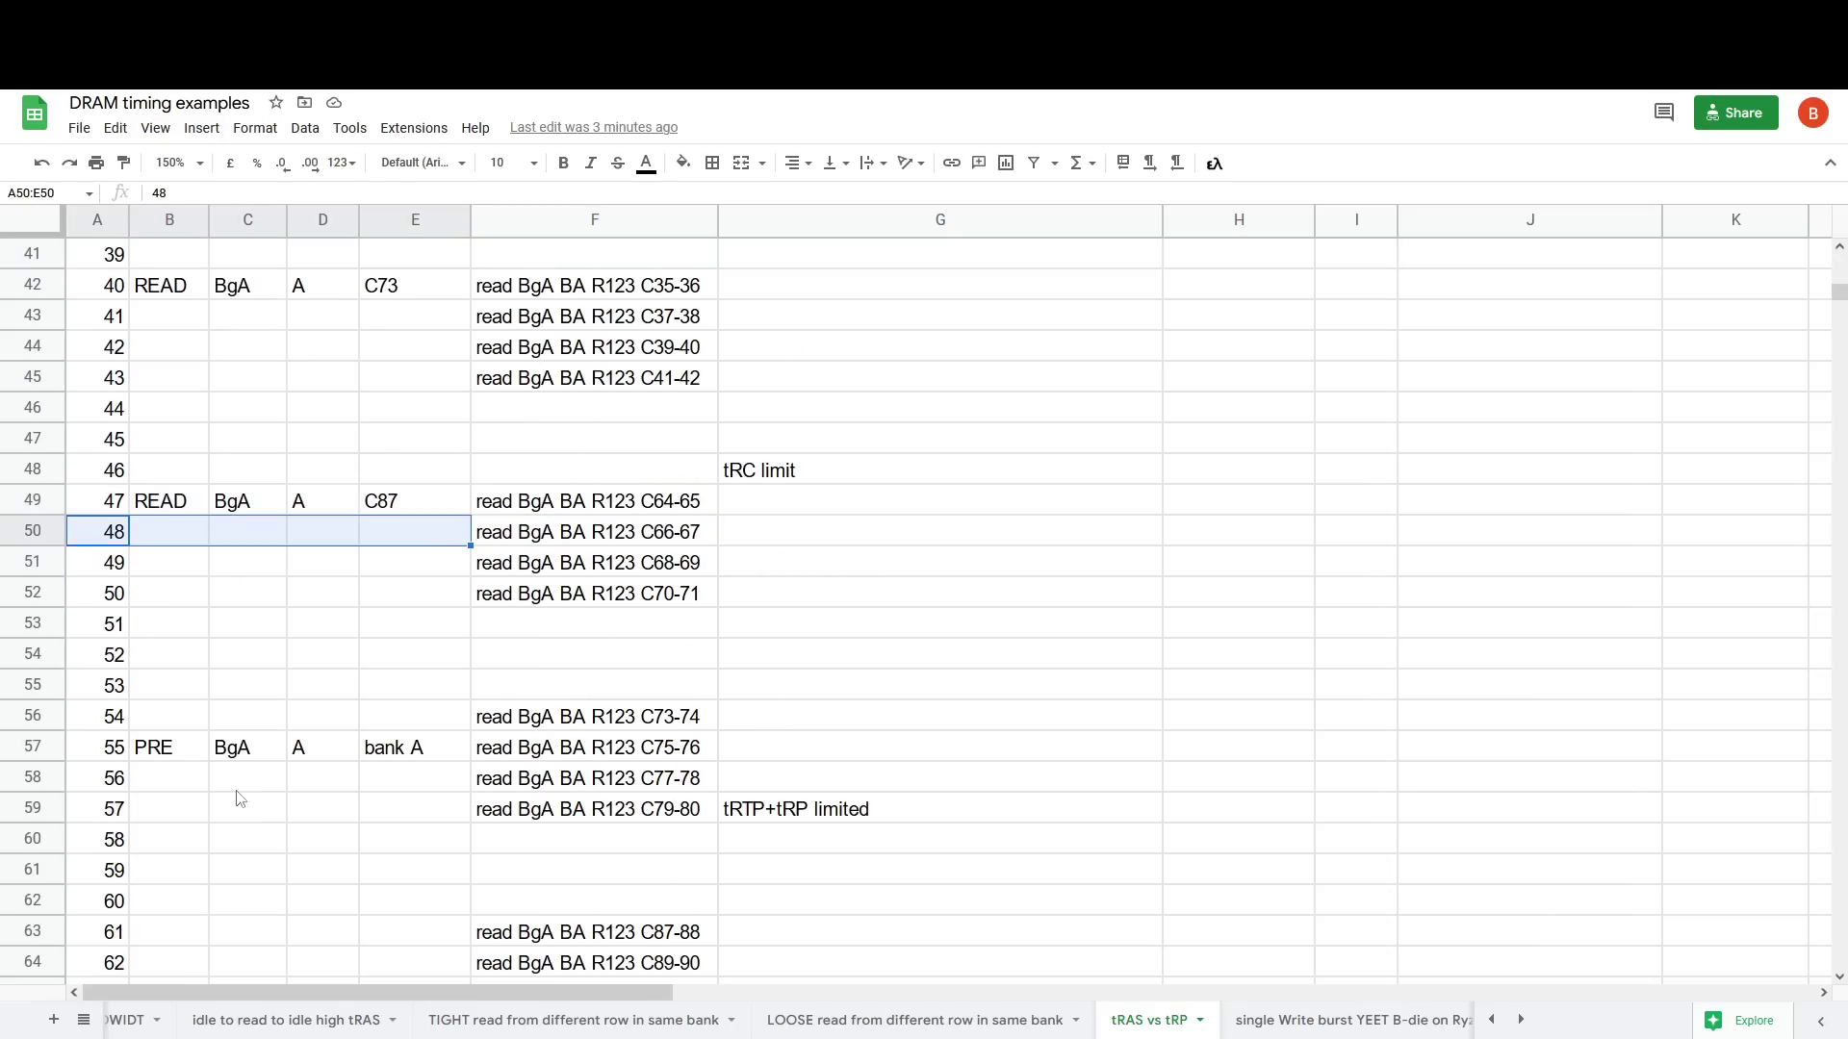
{"action": "left_click_drag", "start_coordinate": [157, 749], "coordinate": [412, 750]}
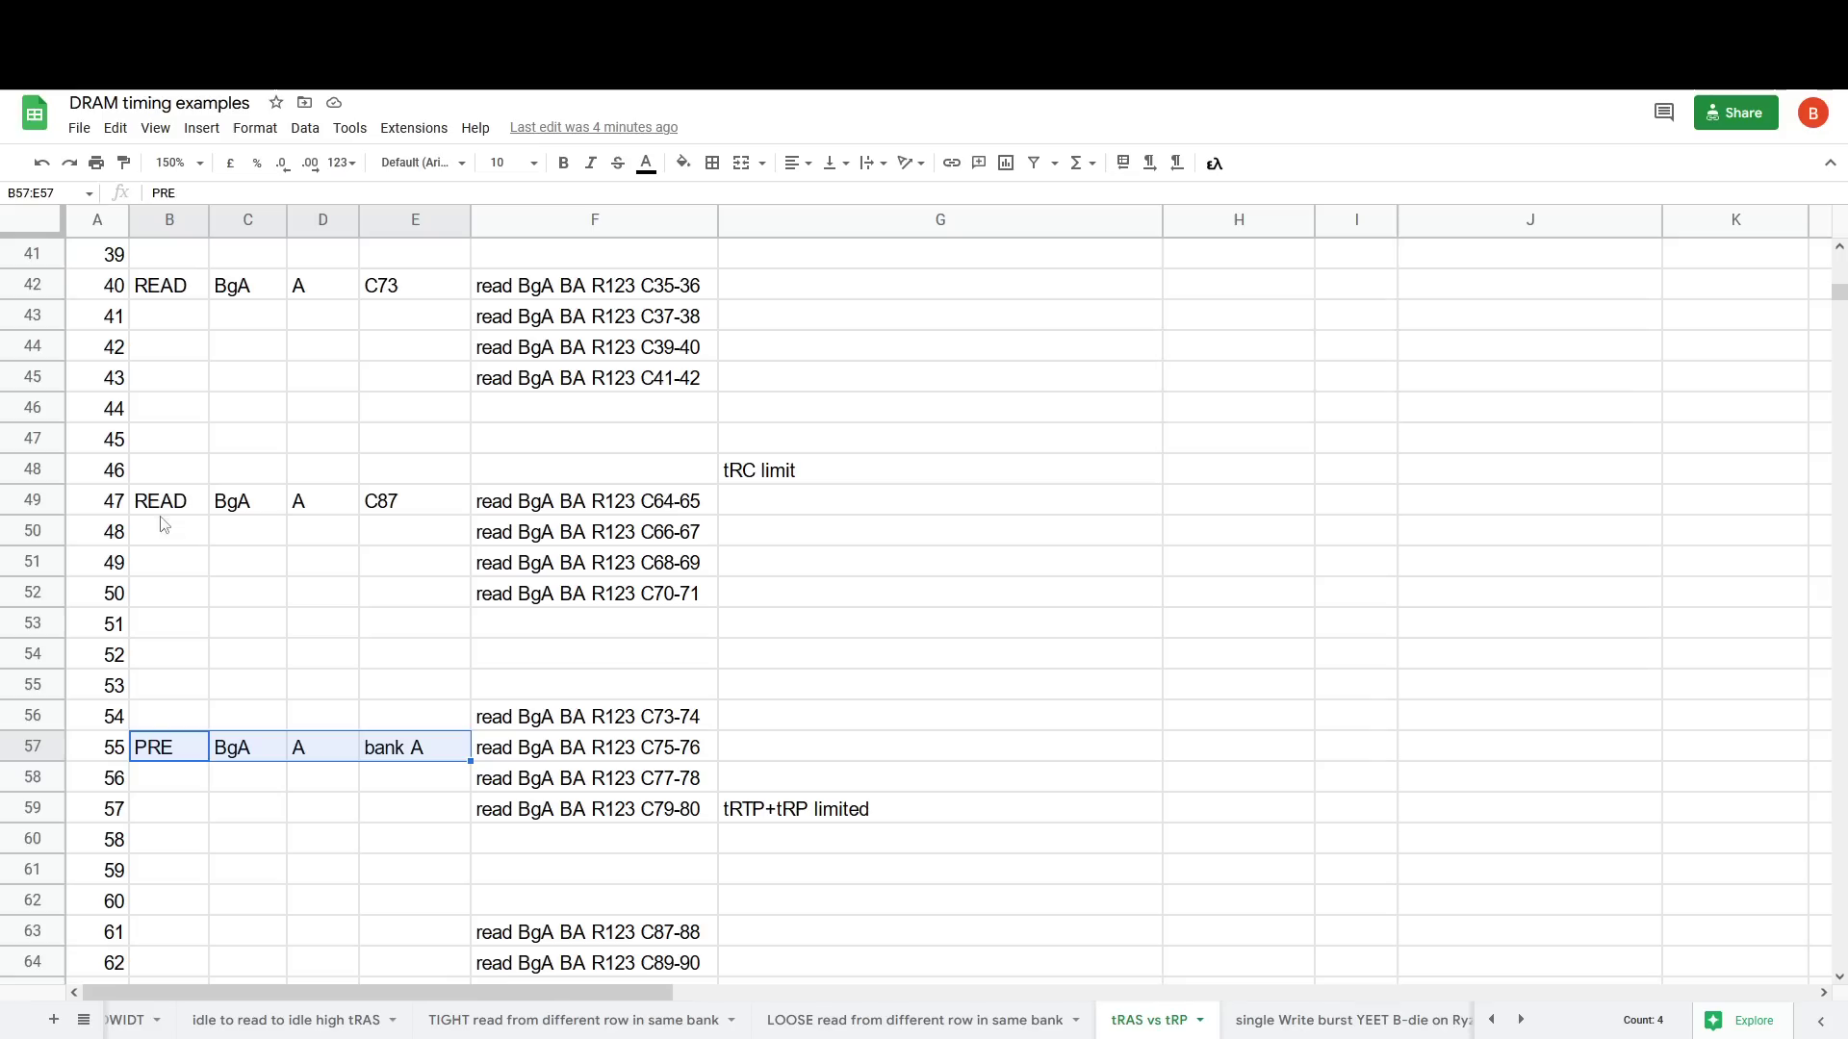
{"action": "left_click_drag", "start_coordinate": [169, 510], "coordinate": [437, 523]}
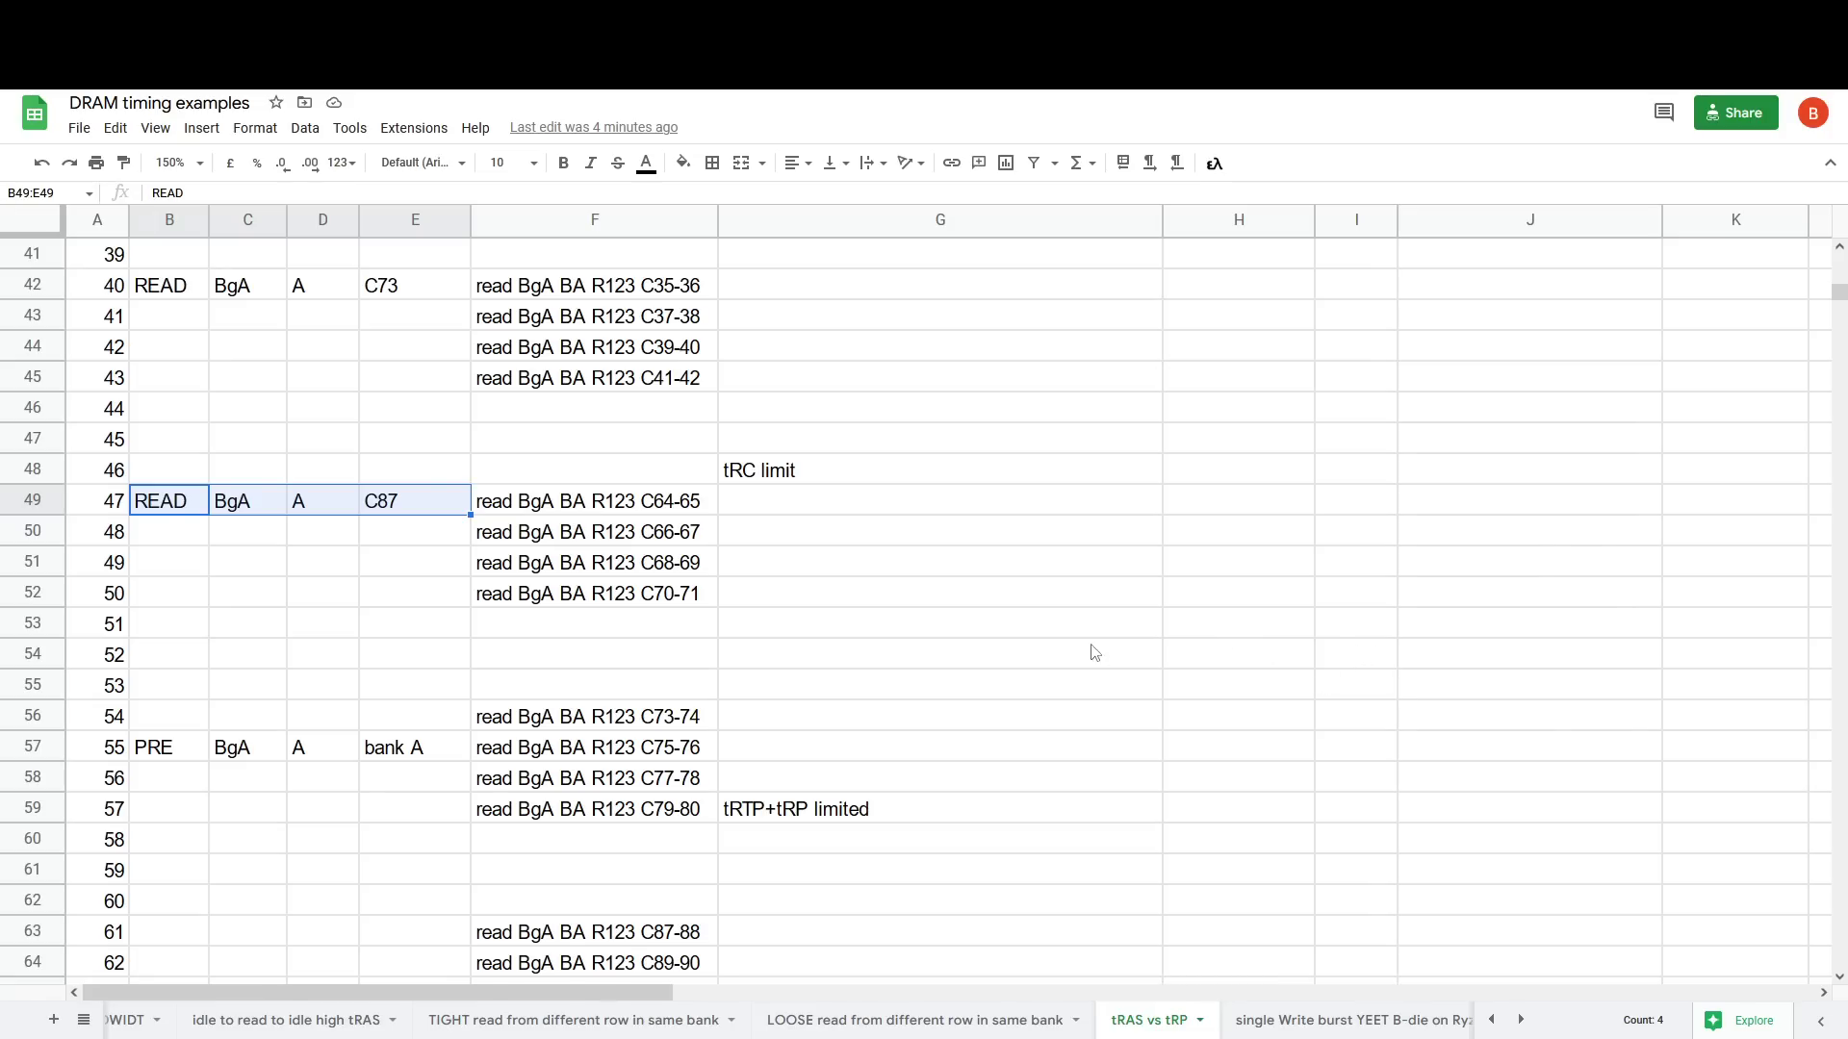
{"action": "left_click_drag", "start_coordinate": [187, 507], "coordinate": [399, 501]}
Step: Relate the tRAS setting to the ACT command at clock 0 by highlighting both
{"action": "scroll", "coordinate": [1058, 596], "scroll_direction": "up", "scroll_amount": 12}
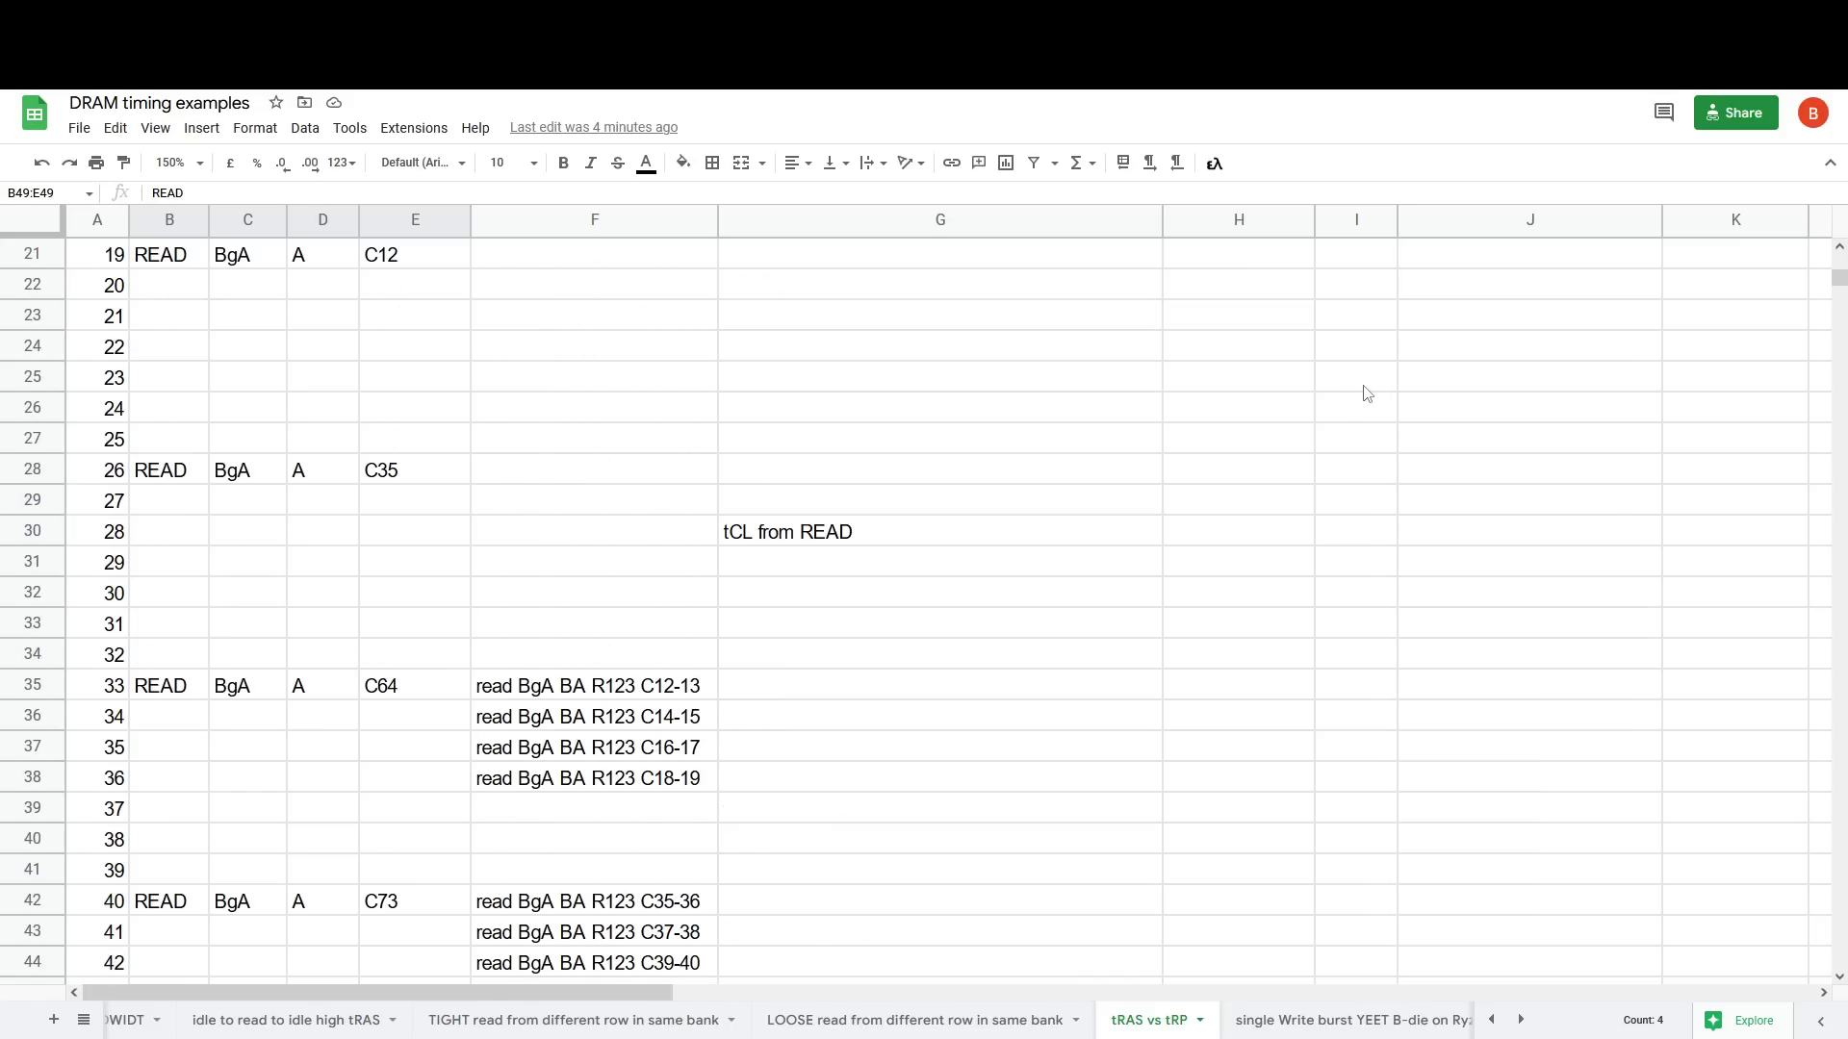
{"action": "left_click_drag", "start_coordinate": [1240, 385], "coordinate": [1367, 385]}
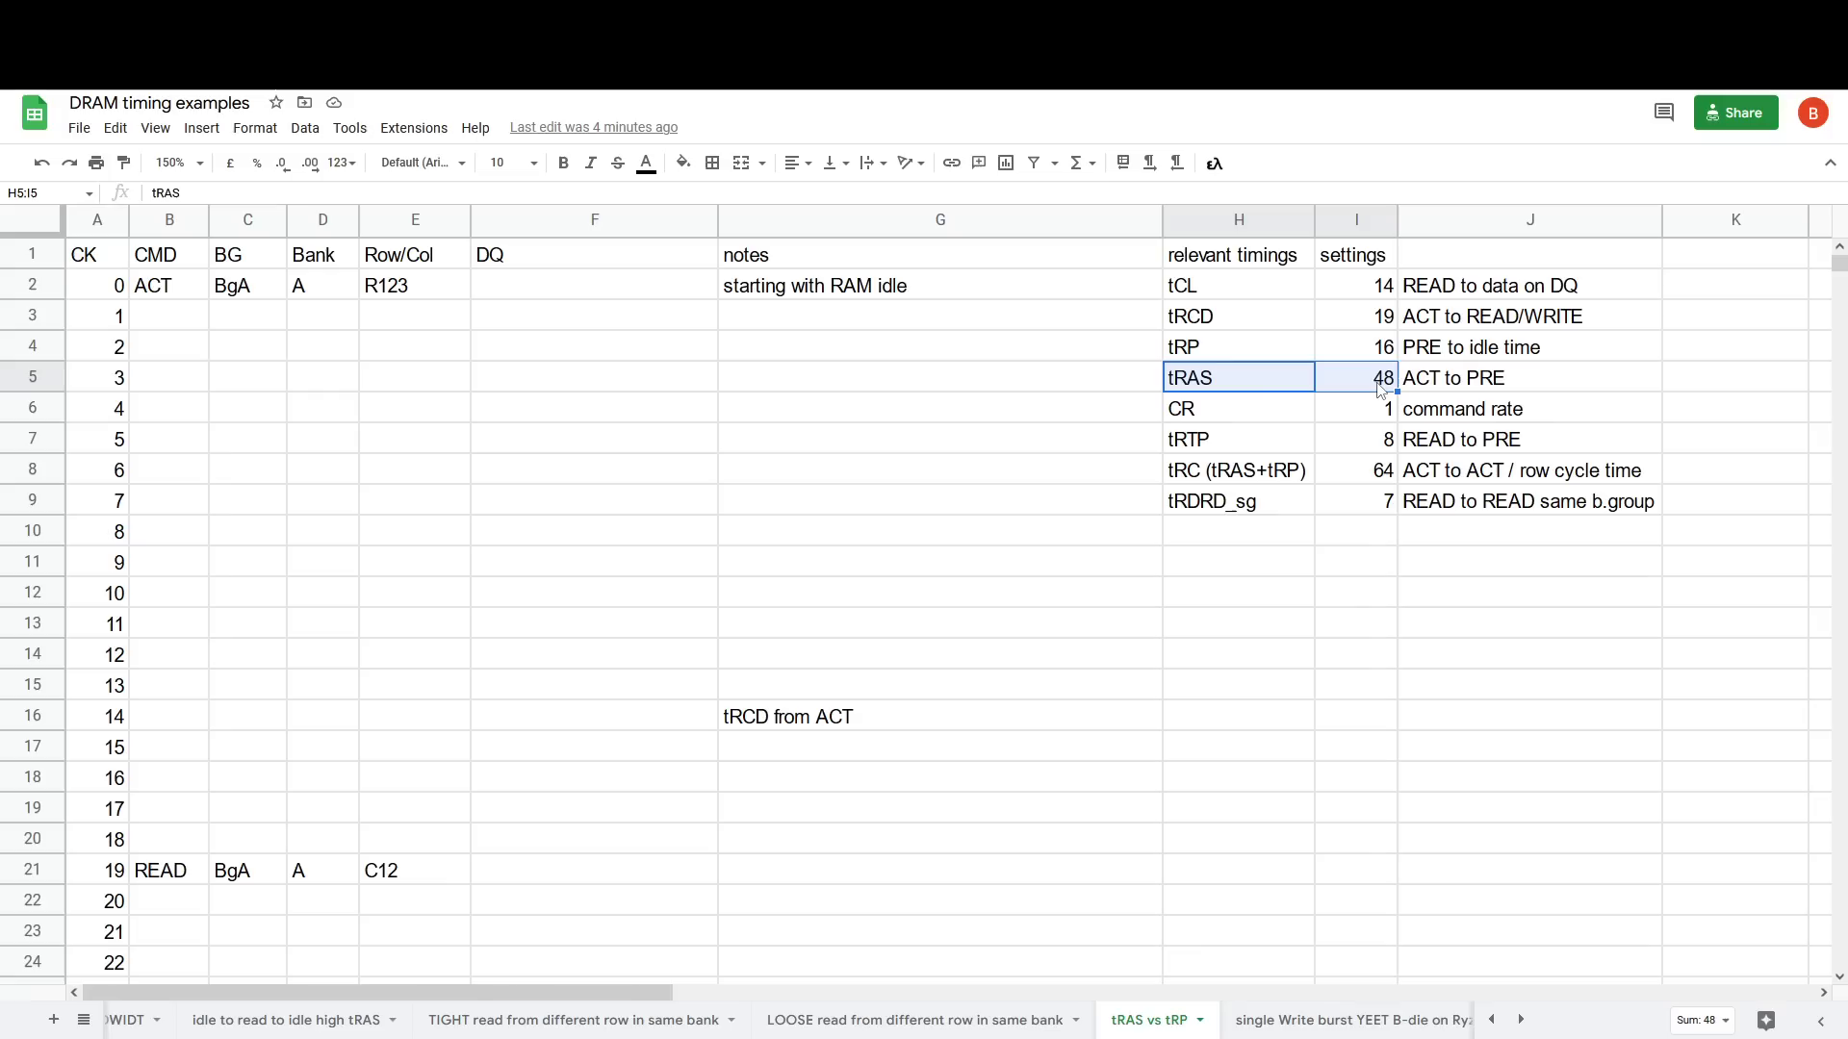
{"action": "left_click", "coordinate": [162, 293]}
{"action": "scroll", "coordinate": [339, 323], "scroll_direction": "down", "scroll_amount": 2}
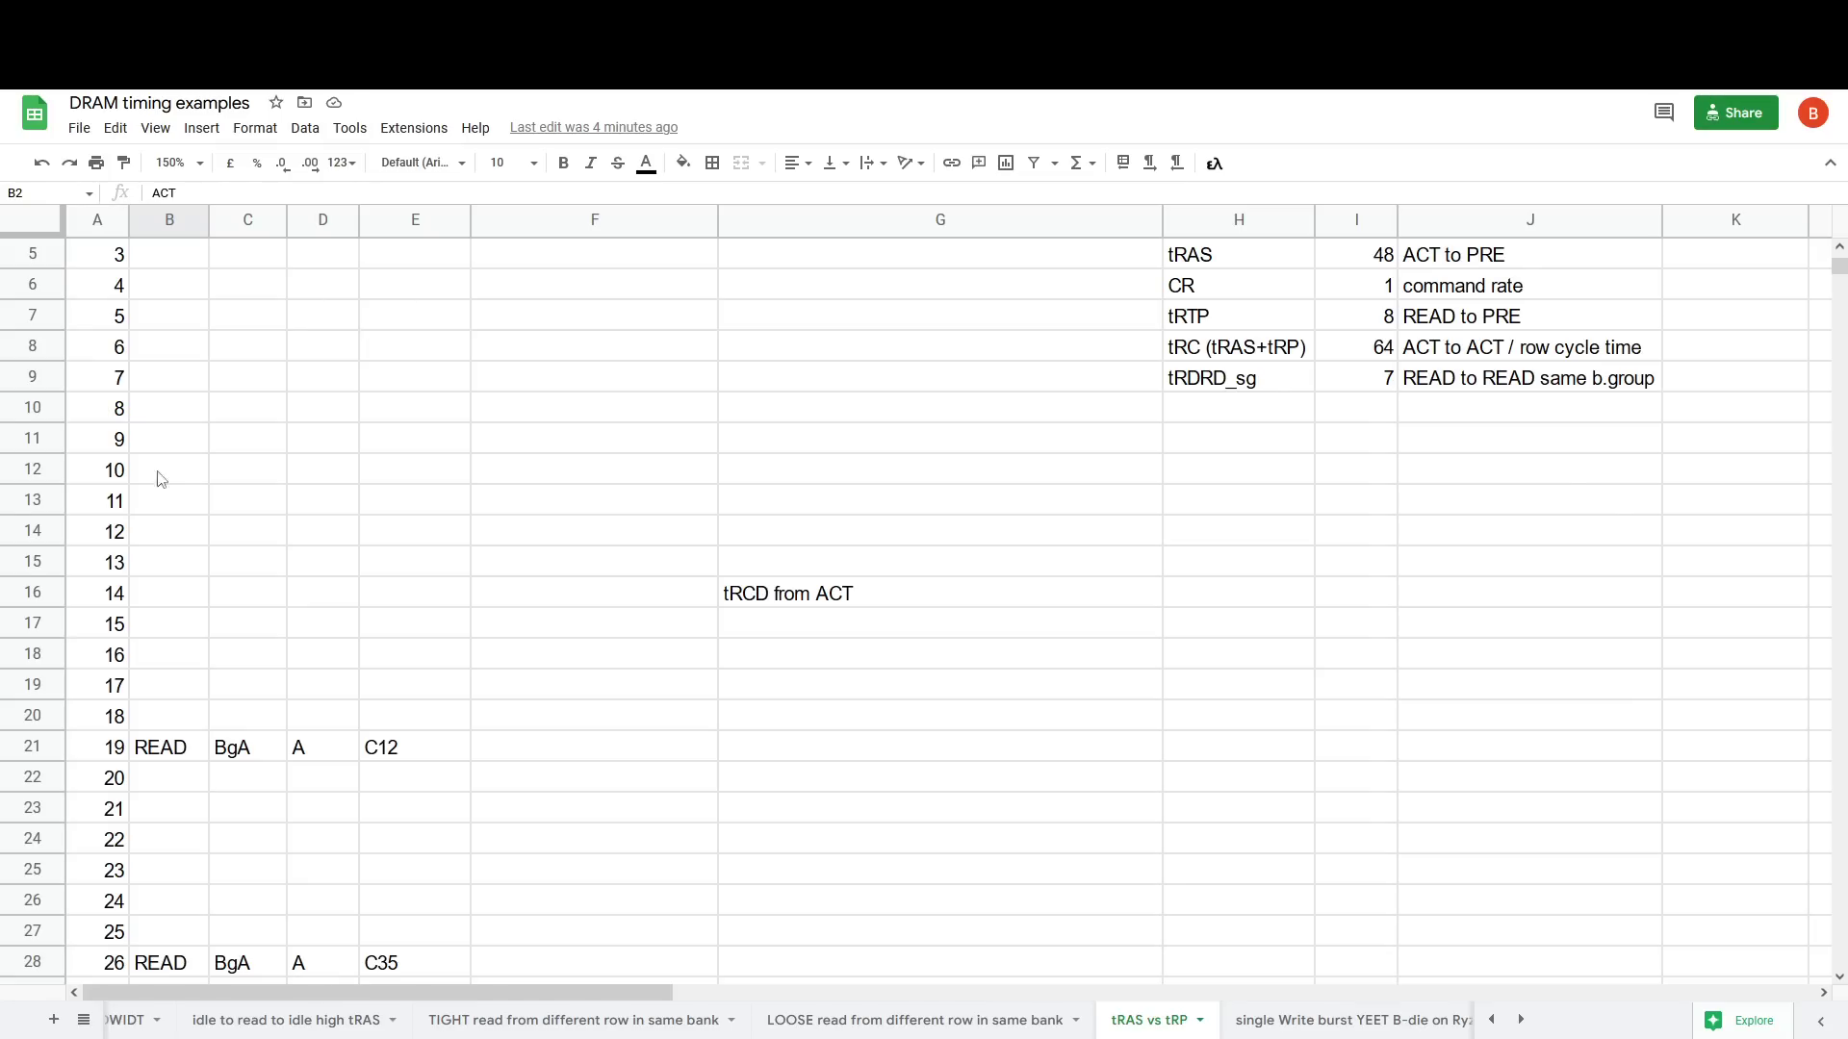
{"action": "scroll", "coordinate": [154, 510], "scroll_direction": "up", "scroll_amount": 2}
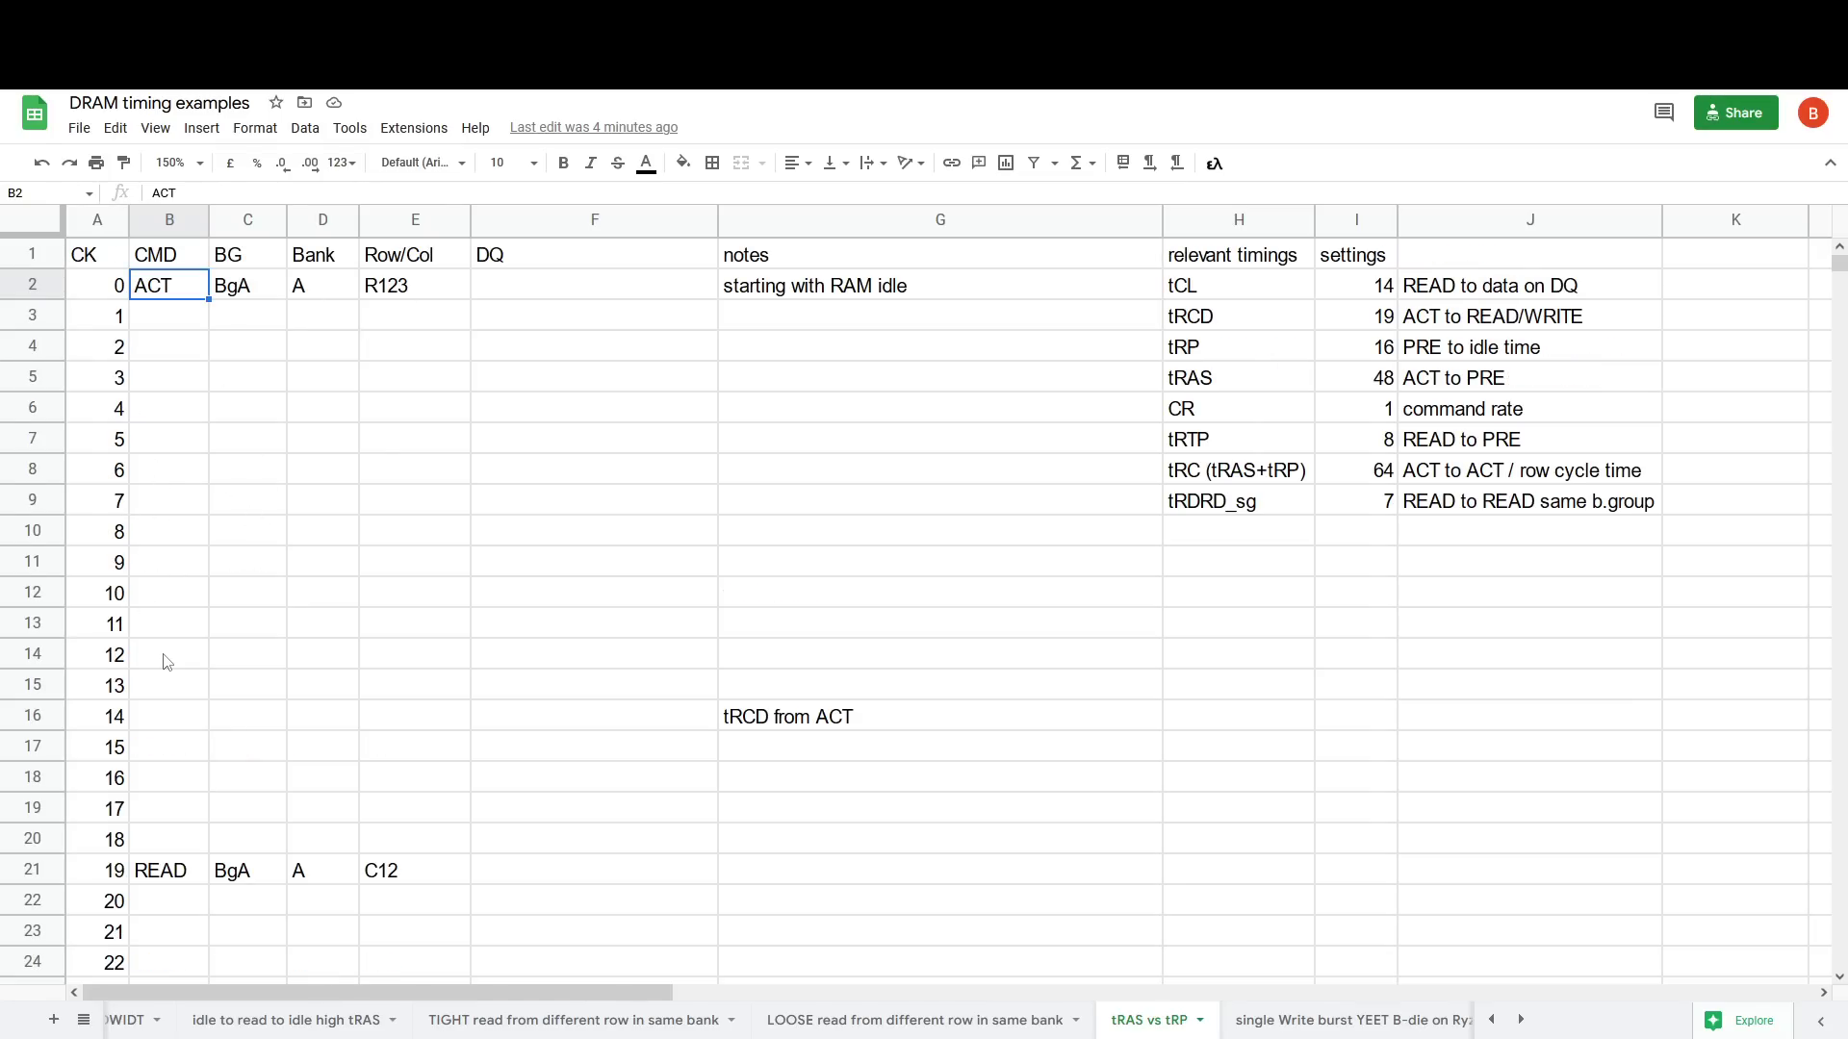
{"action": "left_click_drag", "start_coordinate": [1215, 385], "coordinate": [1357, 385]}
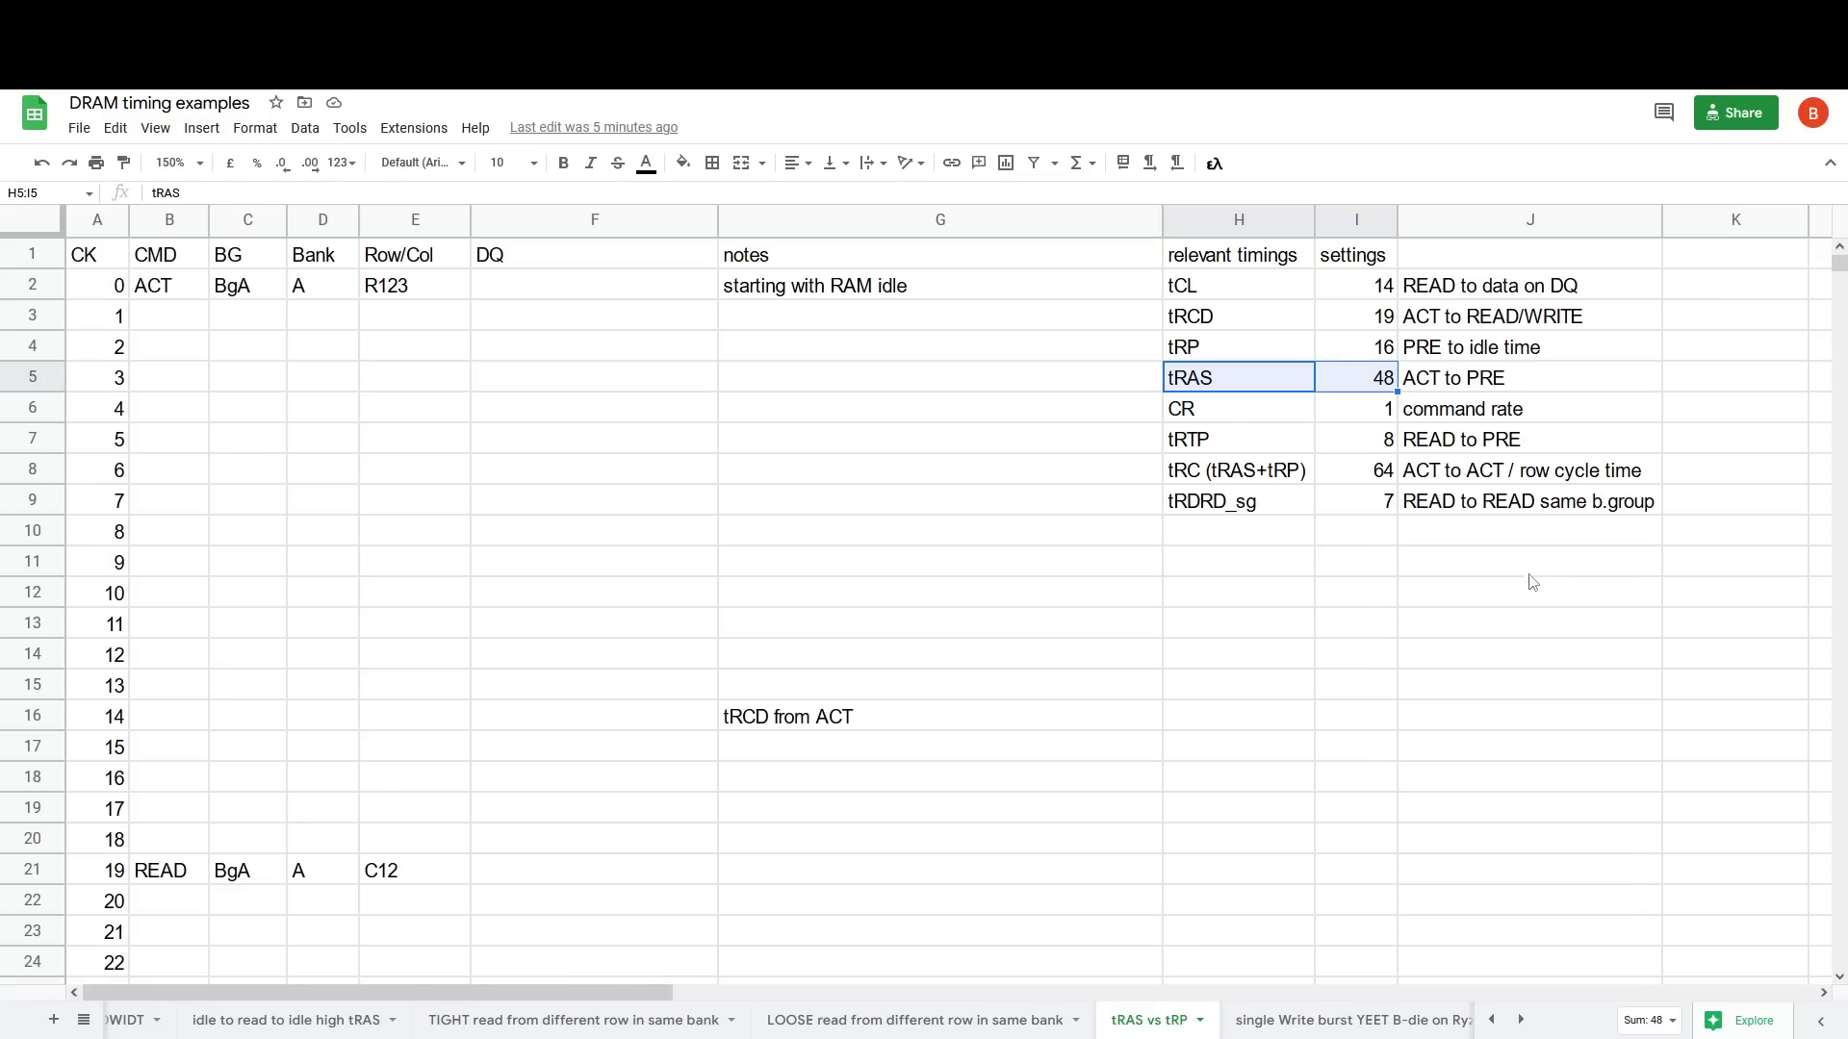
{"action": "scroll", "coordinate": [887, 632], "scroll_direction": "down", "scroll_amount": 5}
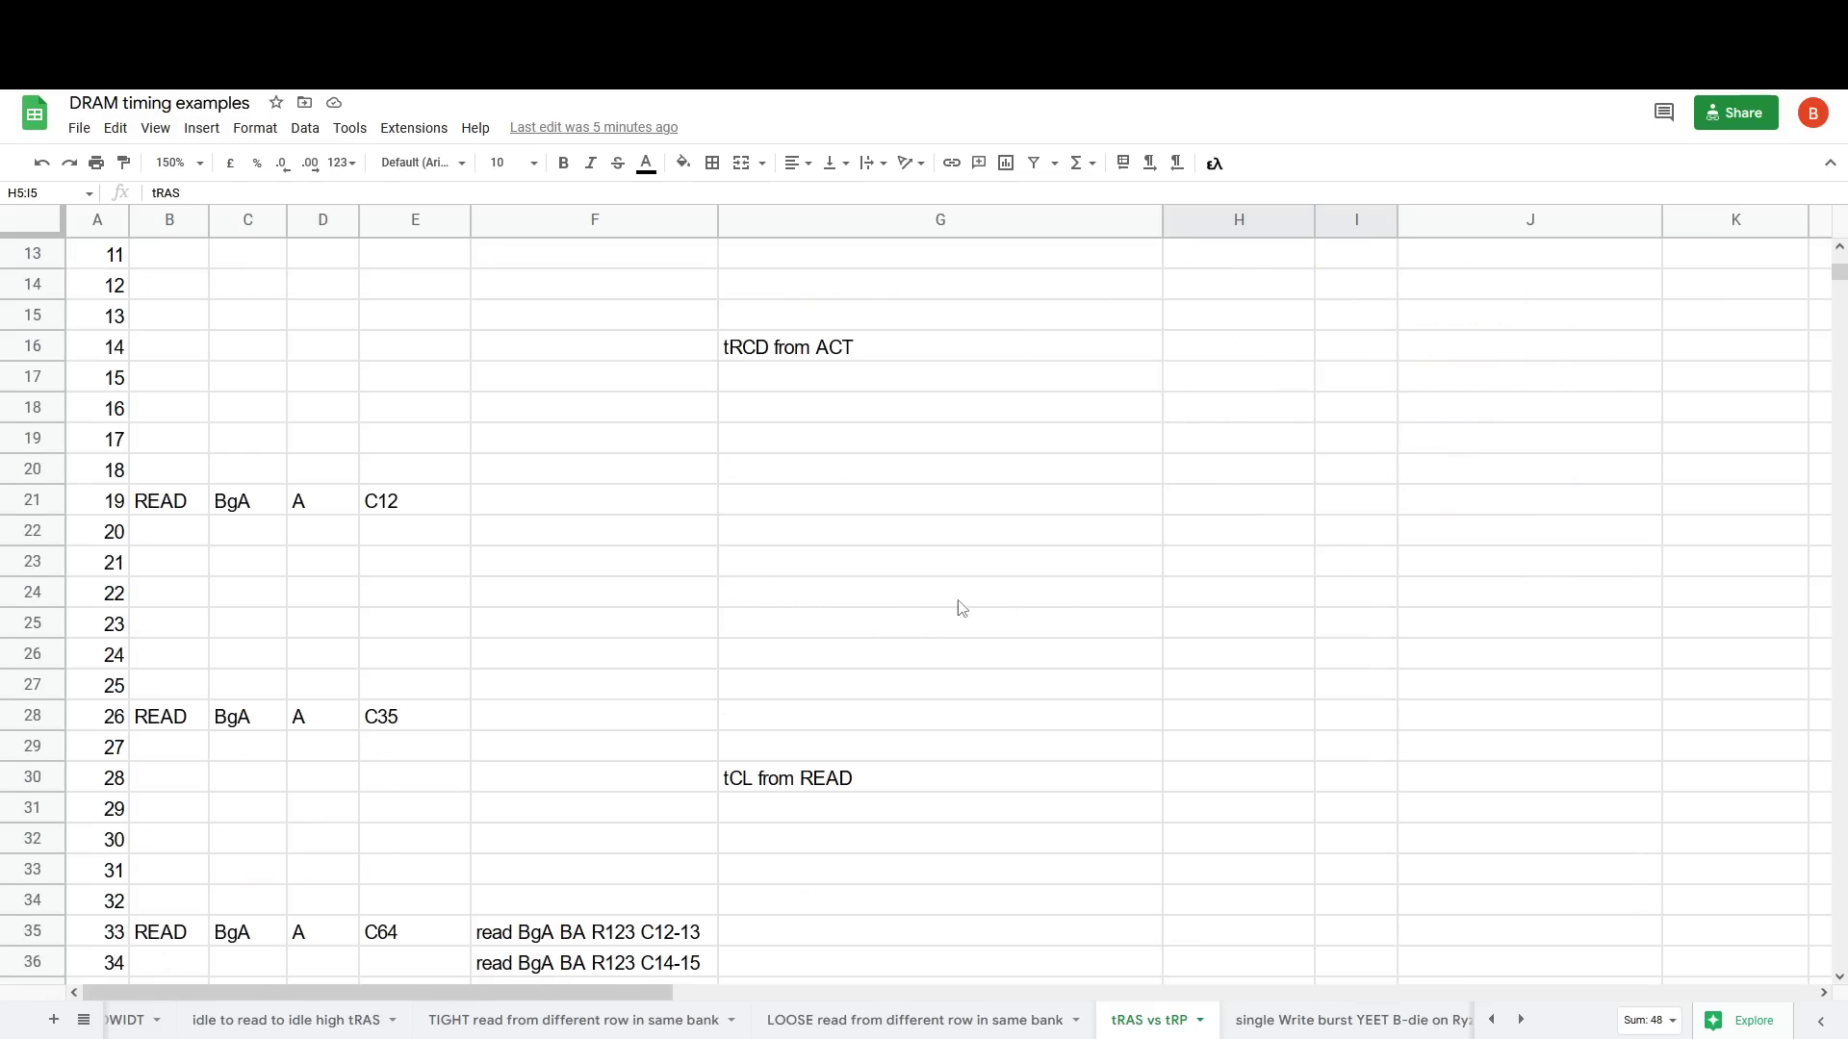
{"action": "scroll", "coordinate": [961, 606], "scroll_direction": "up", "scroll_amount": 5}
{"action": "left_click_drag", "start_coordinate": [1203, 363], "coordinate": [1381, 362]}
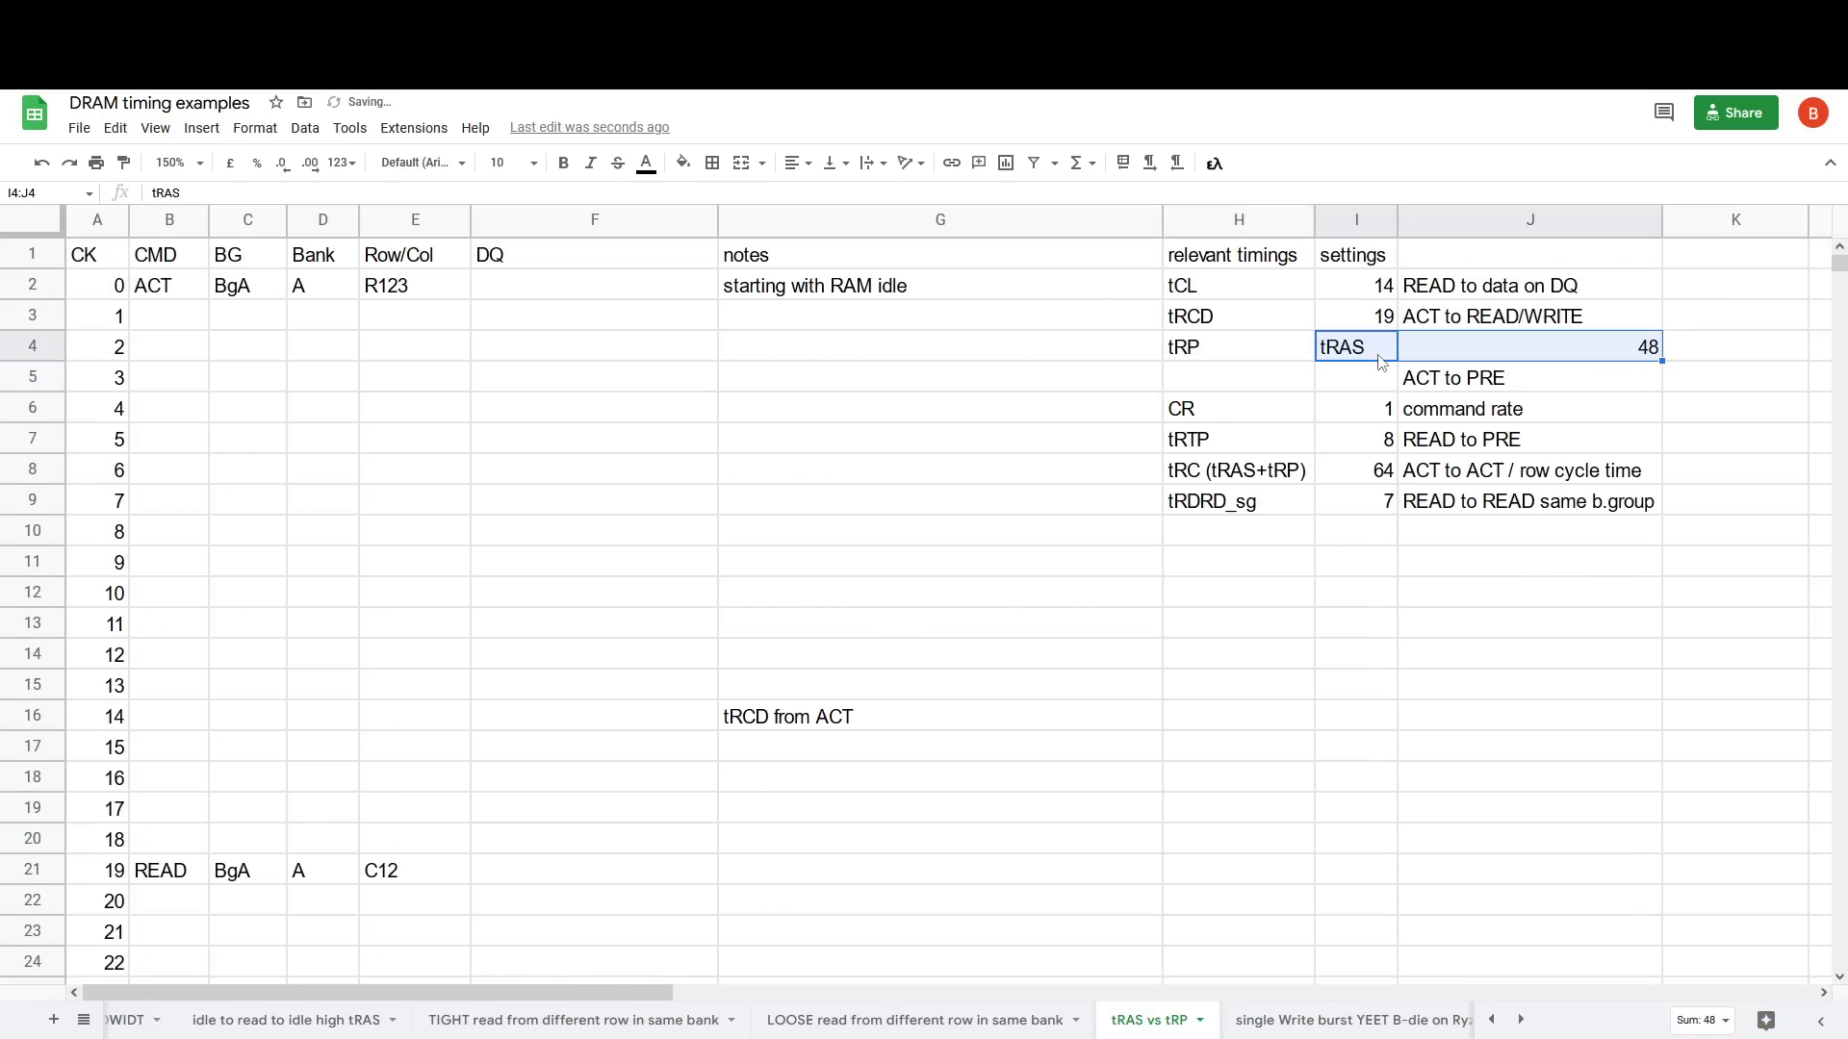
{"action": "key", "text": "ctrl+z"}
Step: Compare the tRP setting with the PRE command for bank A at clock 55, highlighting both
{"action": "scroll", "coordinate": [854, 702], "scroll_direction": "down", "scroll_amount": 15}
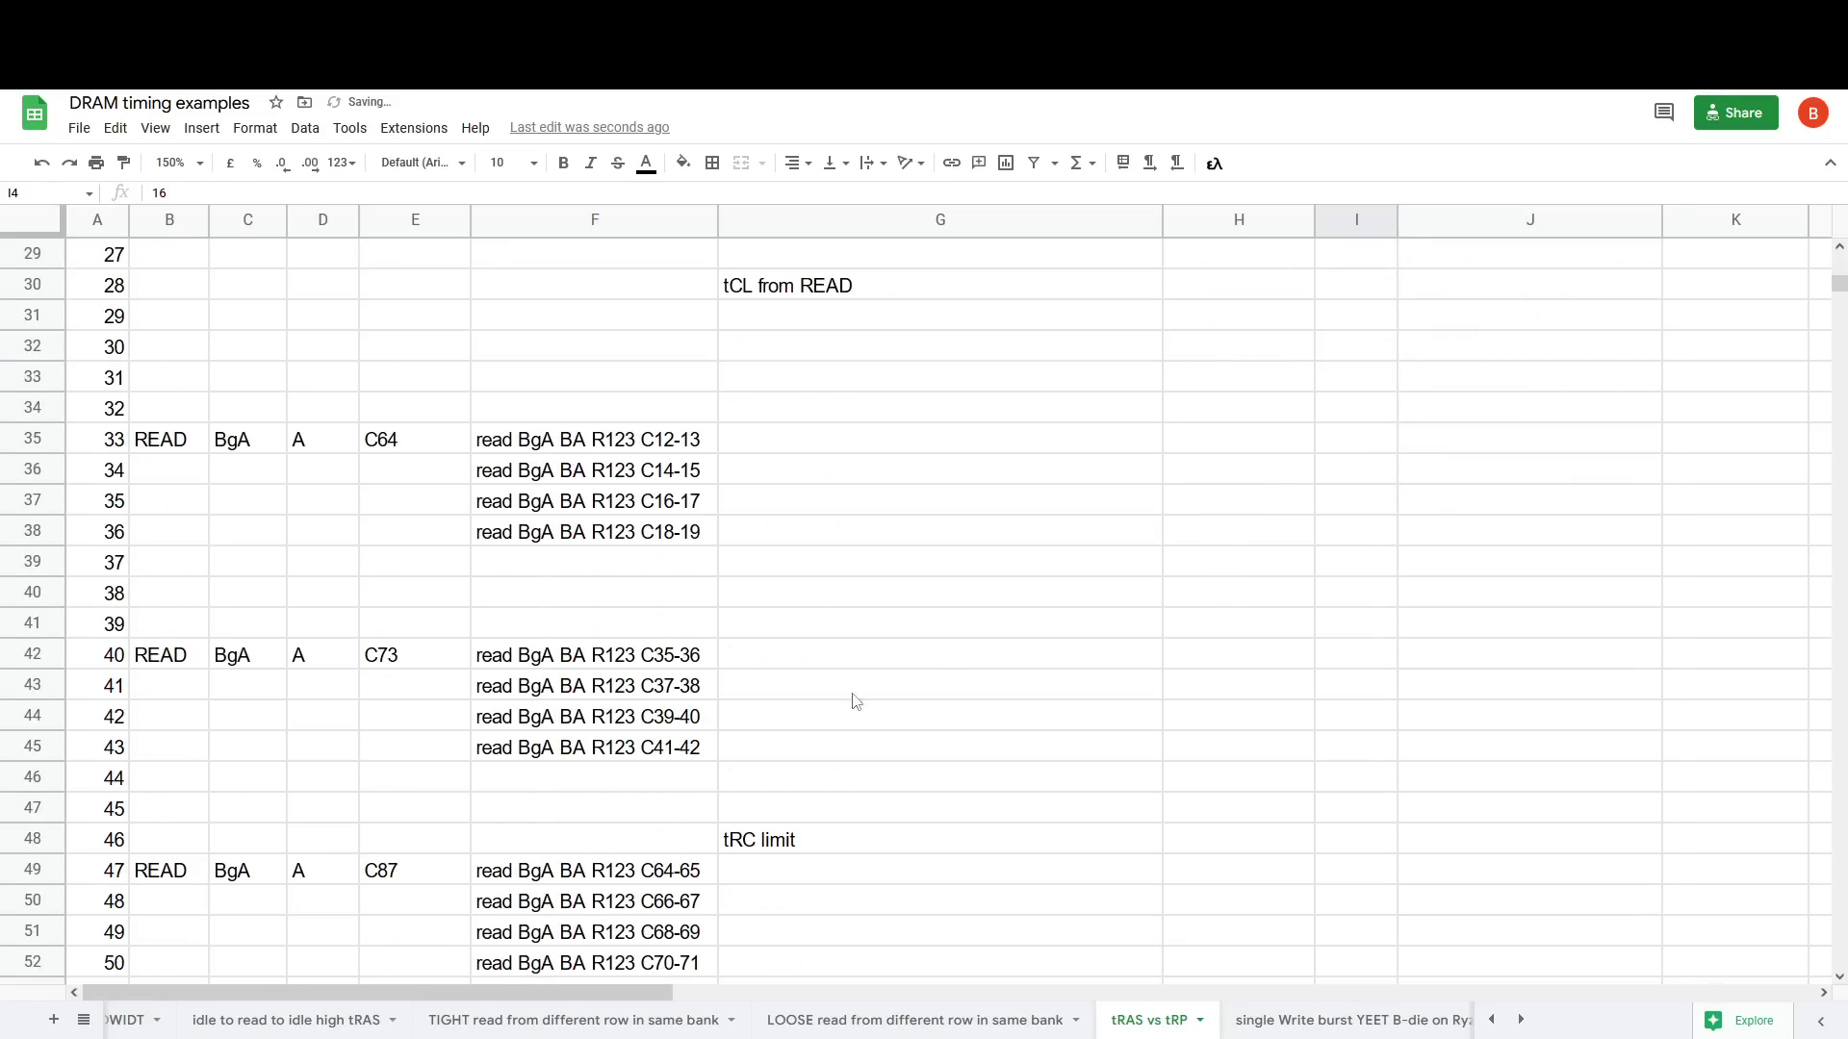
{"action": "left_click_drag", "start_coordinate": [183, 630], "coordinate": [389, 637]}
{"action": "scroll", "coordinate": [1081, 626], "scroll_direction": "up", "scroll_amount": 15}
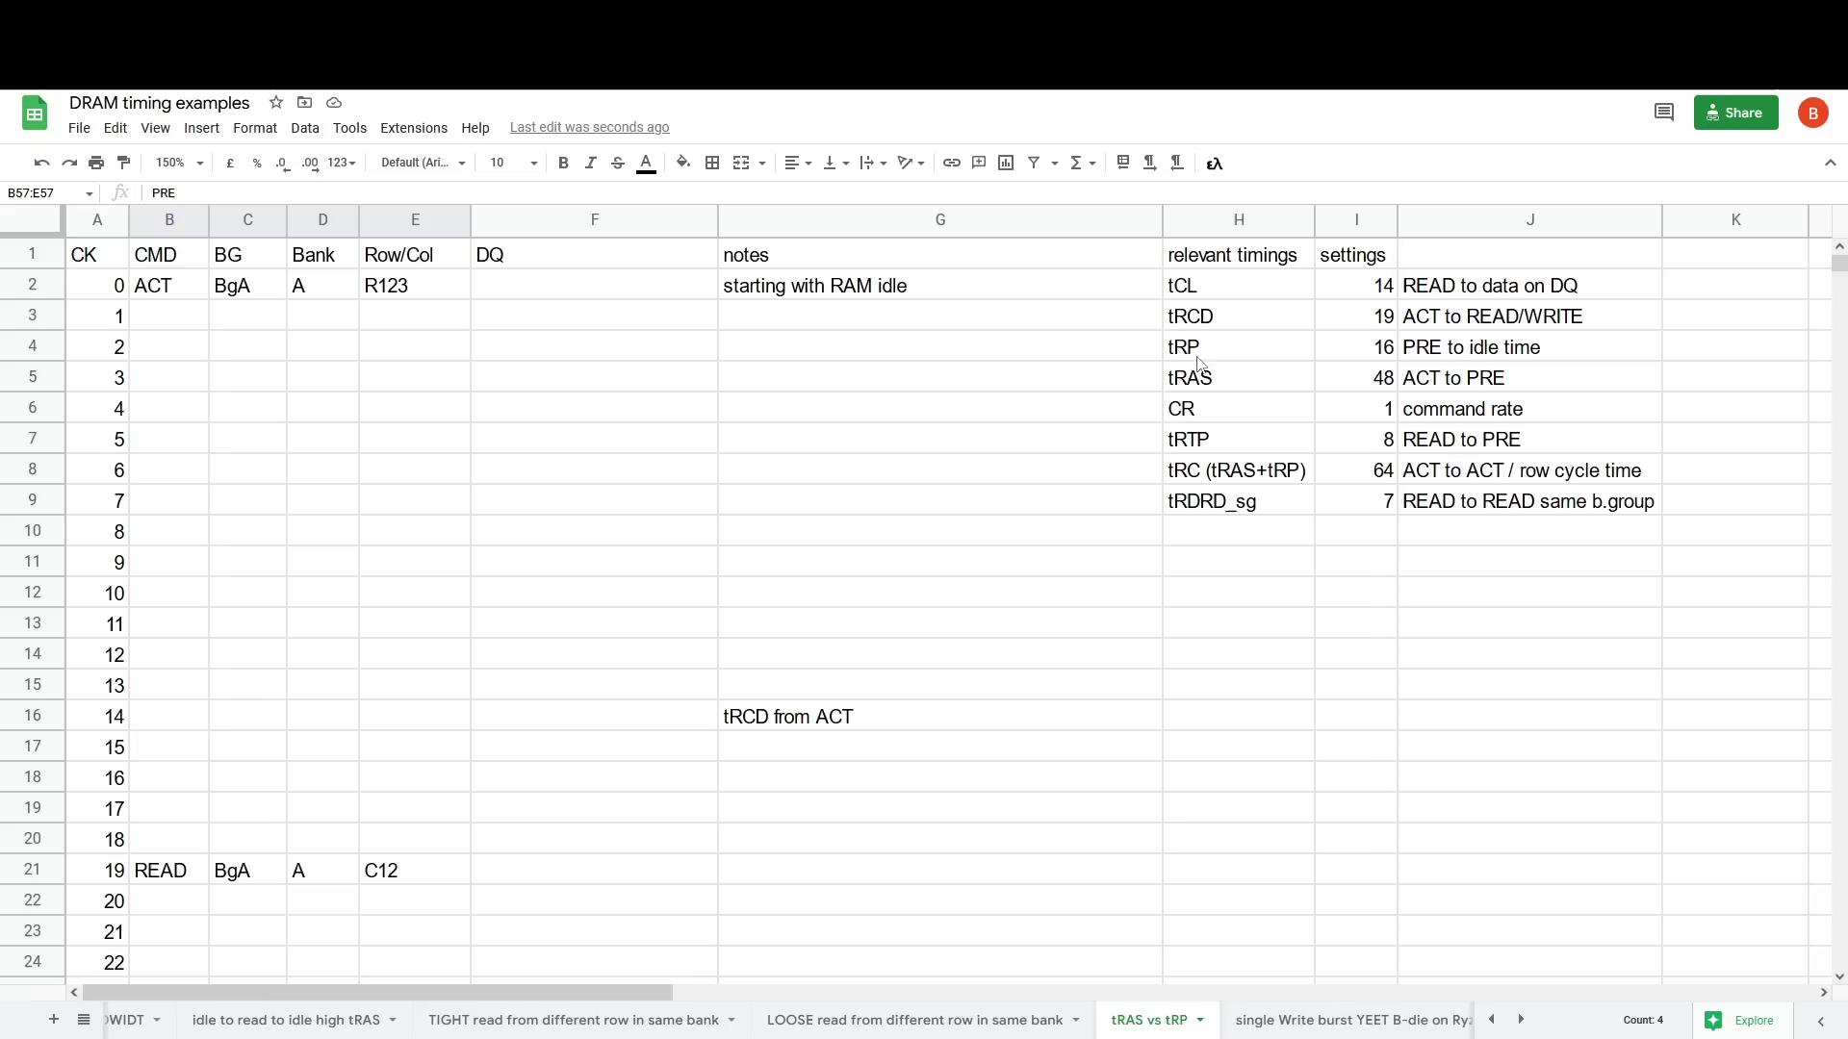
{"action": "left_click_drag", "start_coordinate": [1214, 347], "coordinate": [1374, 353]}
{"action": "scroll", "coordinate": [845, 495], "scroll_direction": "down", "scroll_amount": 10}
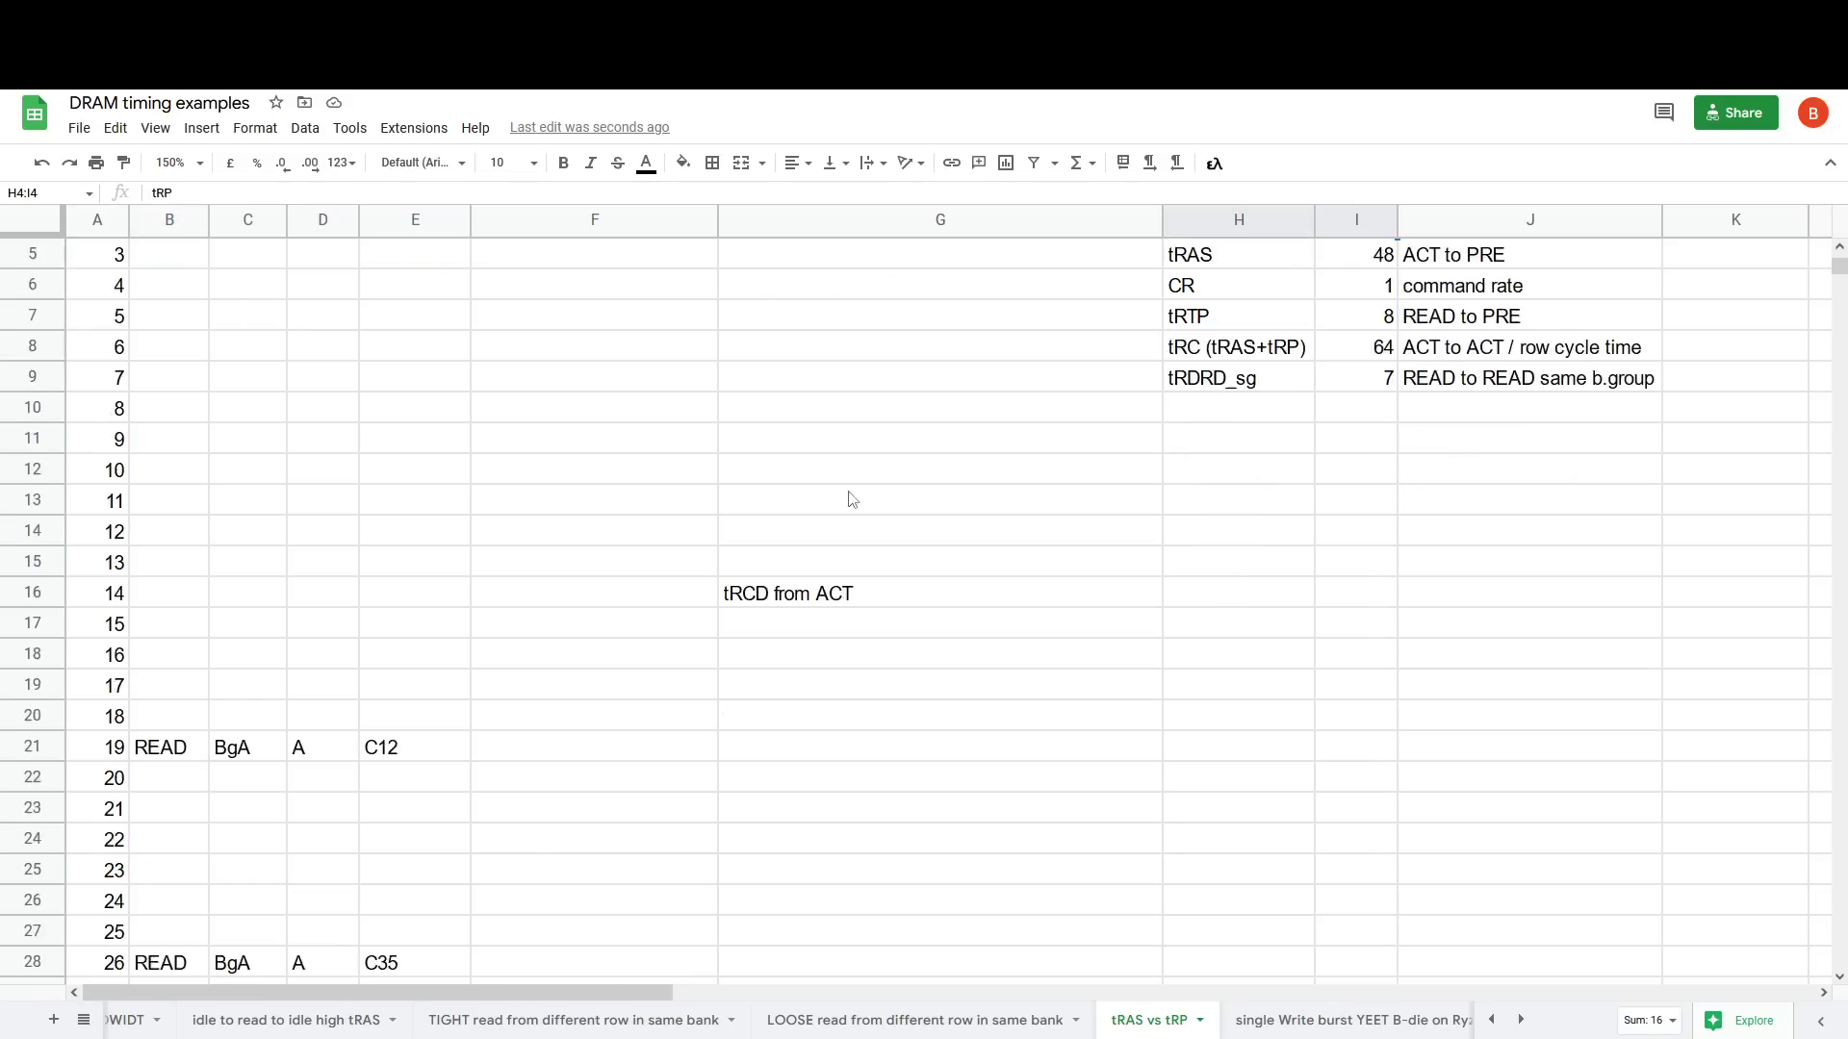
{"action": "left_click", "coordinate": [170, 717]}
{"action": "scroll", "coordinate": [398, 741], "scroll_direction": "down", "scroll_amount": 4}
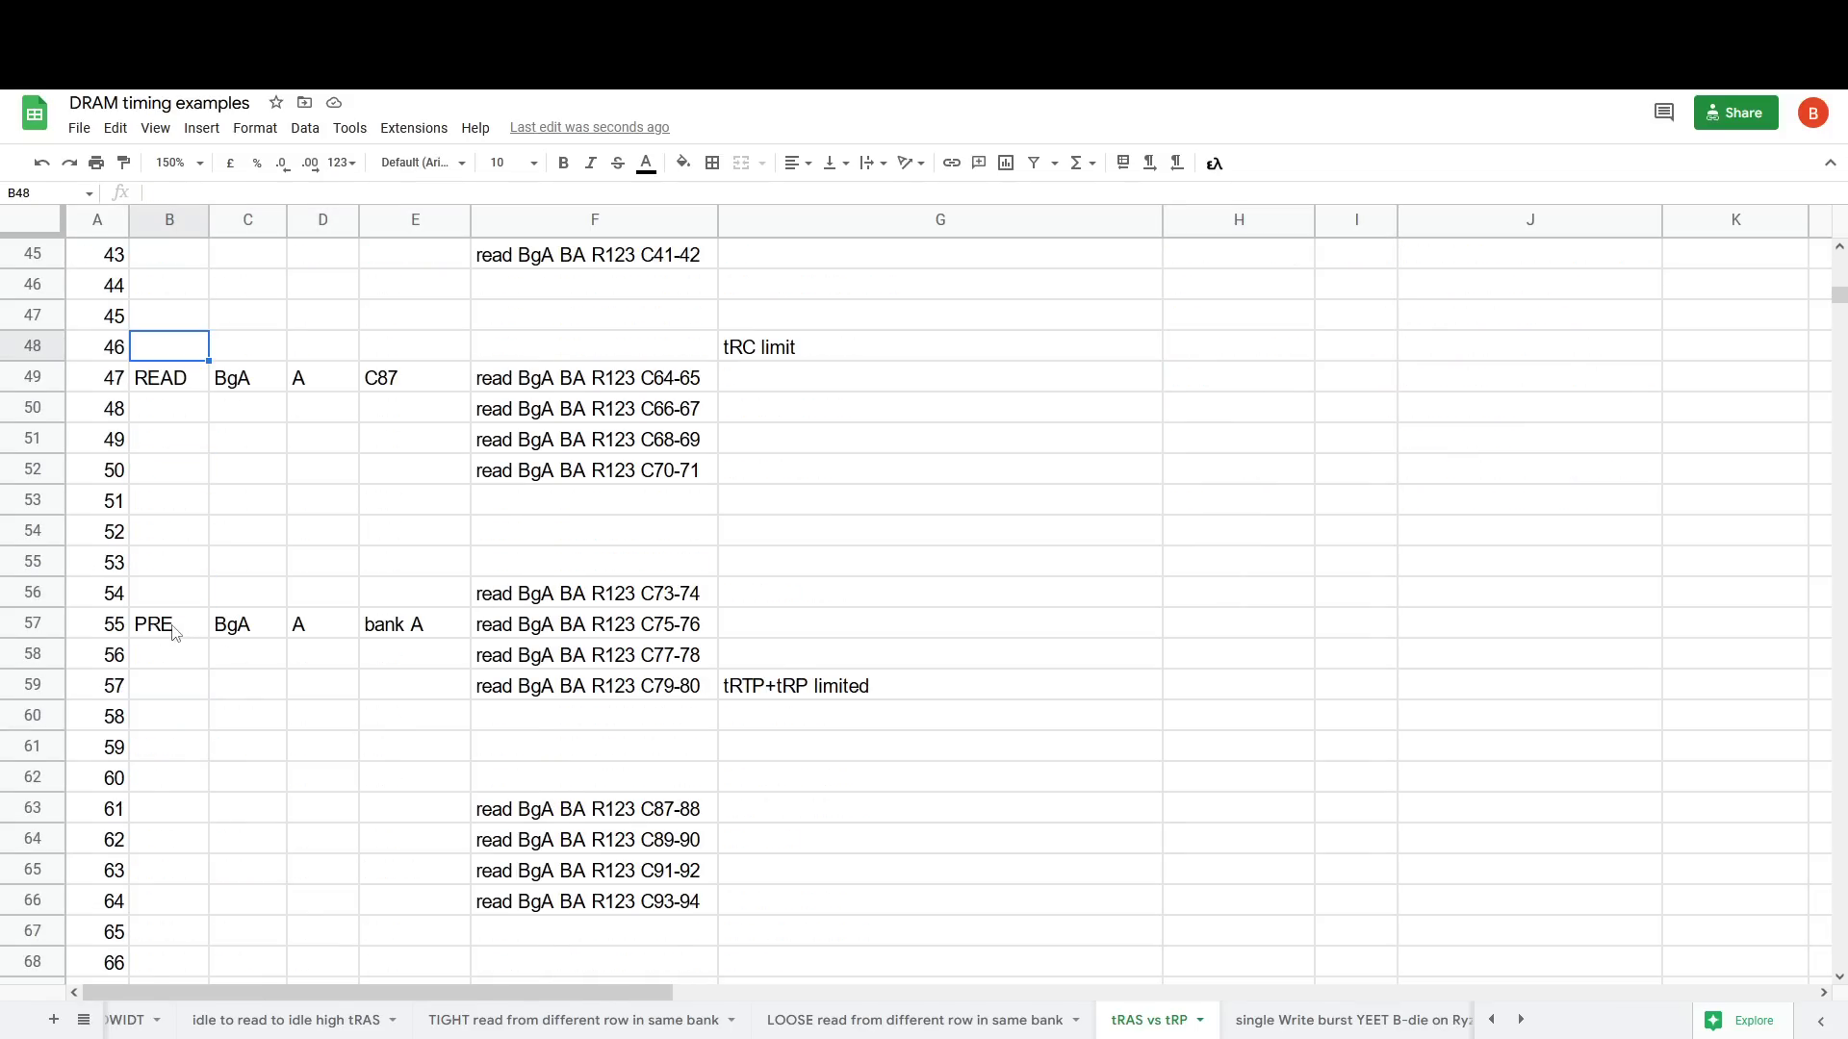
{"action": "left_click_drag", "start_coordinate": [175, 632], "coordinate": [389, 634]}
{"action": "left_click", "coordinate": [101, 631]}
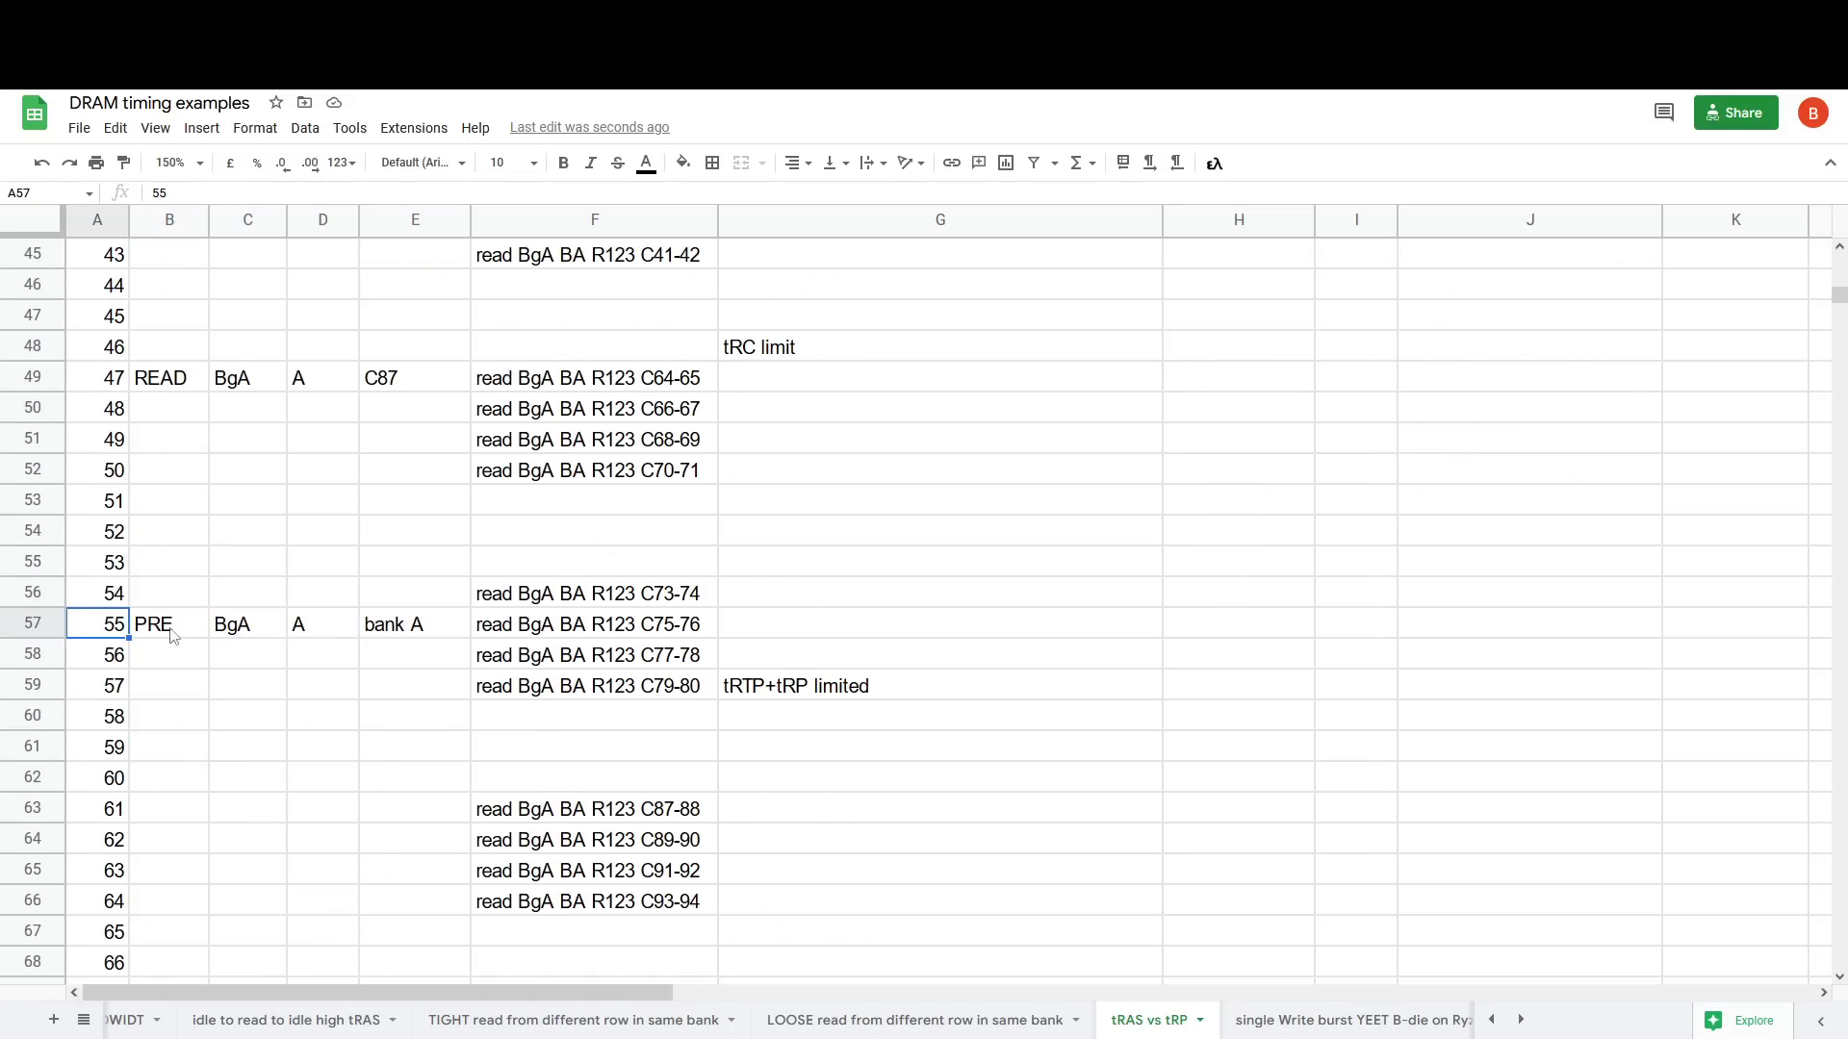
Step: Trace the precharge delay from the PRE command at clock 55 to the ACT command for R678 at clock 71
{"action": "scroll", "coordinate": [127, 630], "scroll_direction": "down", "scroll_amount": 1}
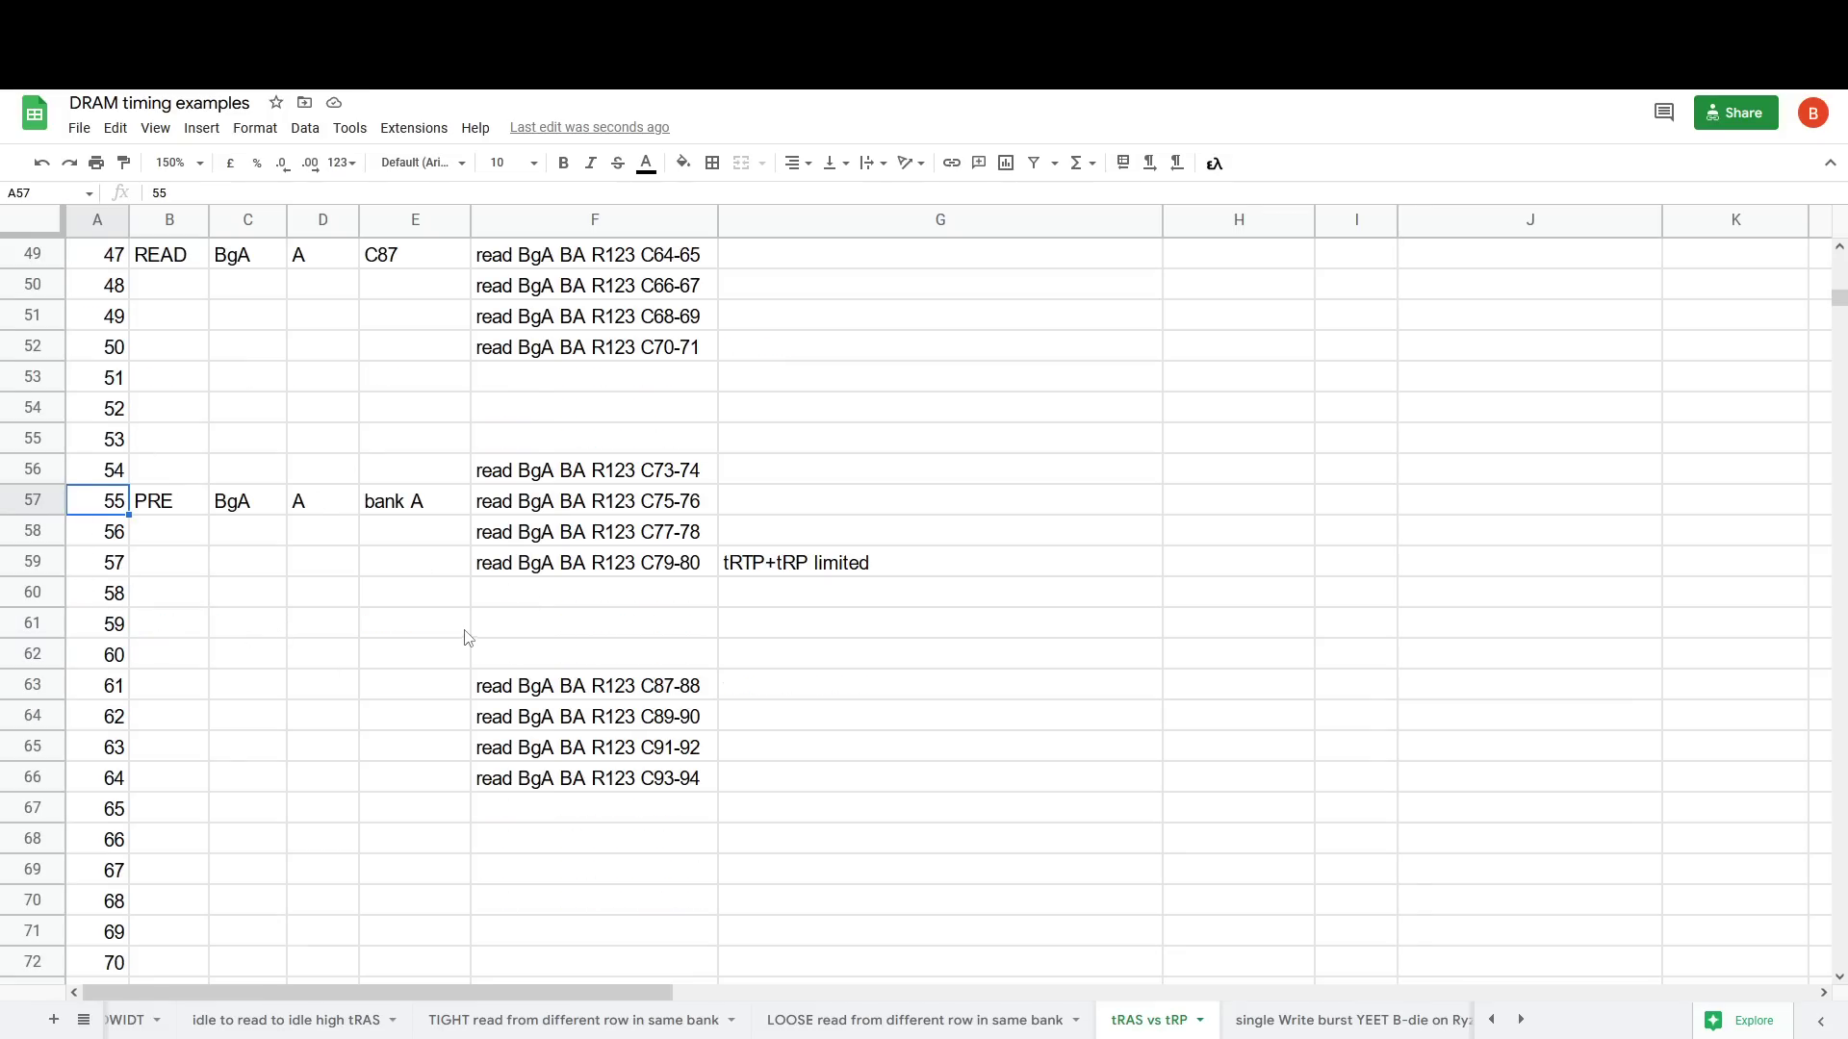
{"action": "scroll", "coordinate": [606, 544], "scroll_direction": "down", "scroll_amount": 1}
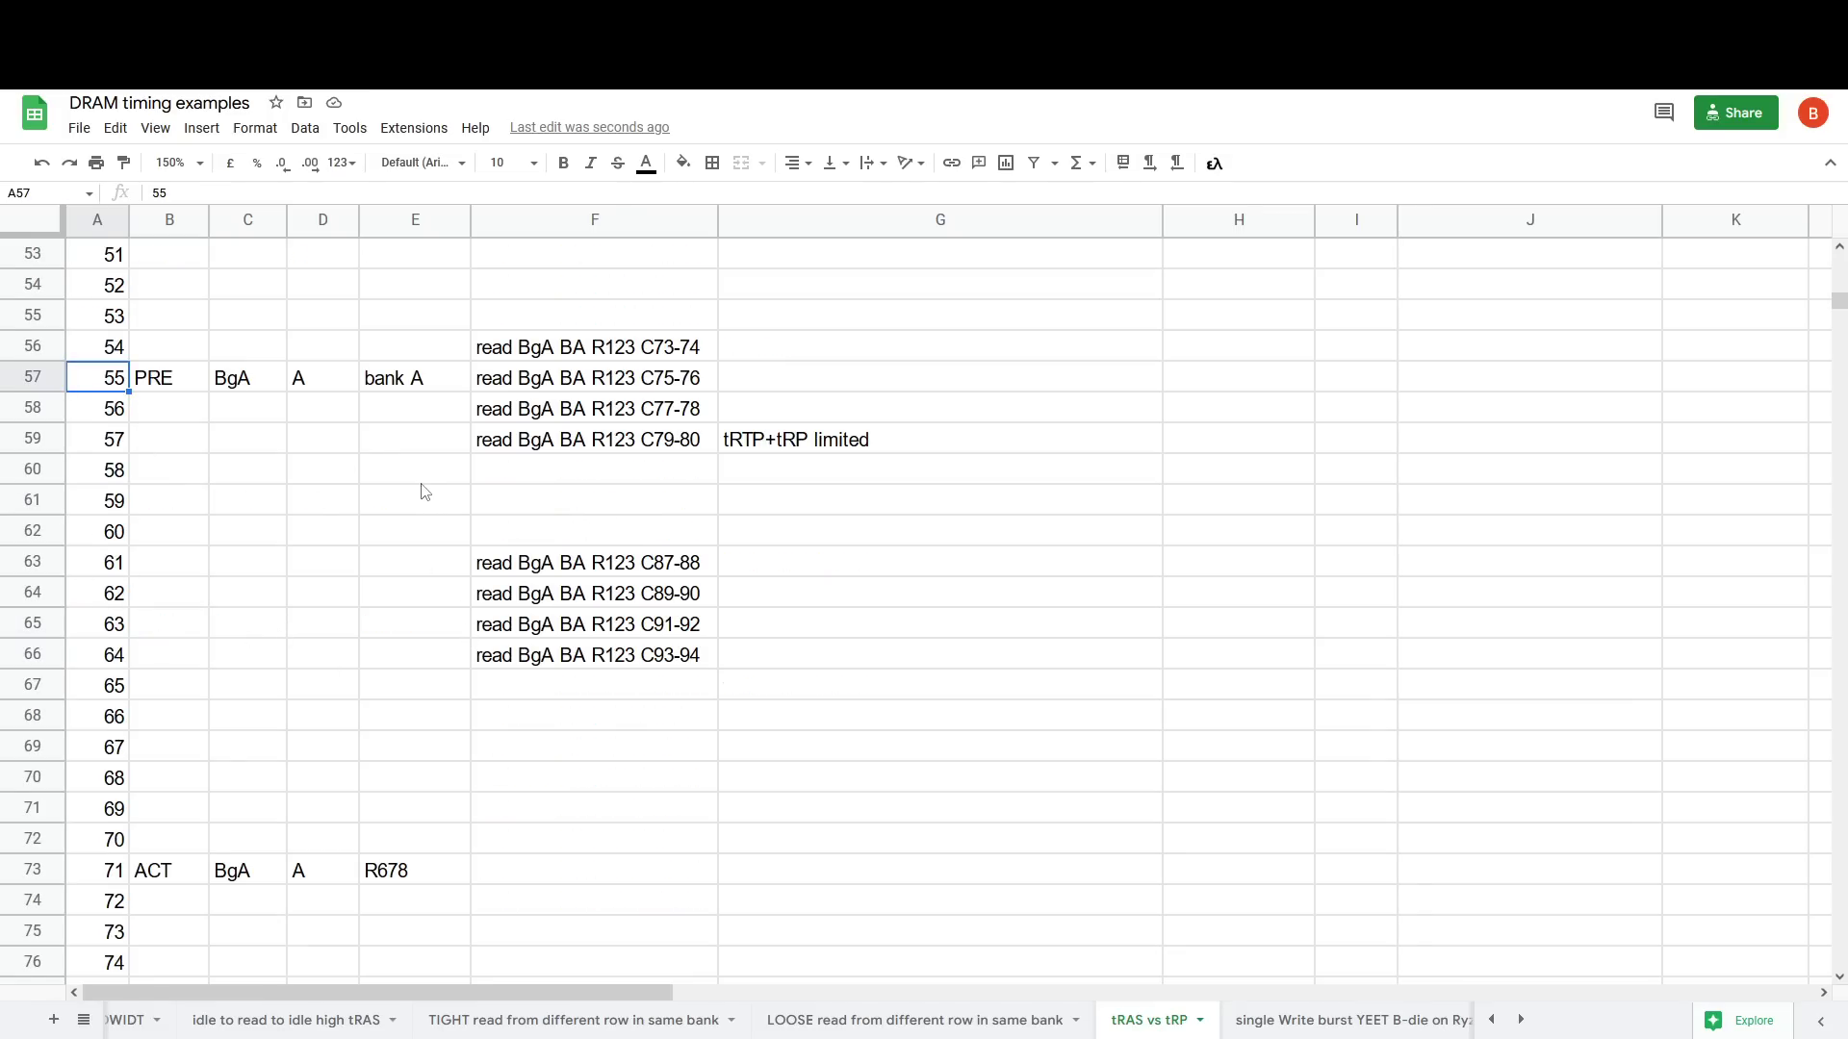
{"action": "left_click", "coordinate": [182, 395]}
{"action": "left_click_drag", "start_coordinate": [113, 390], "coordinate": [154, 390]}
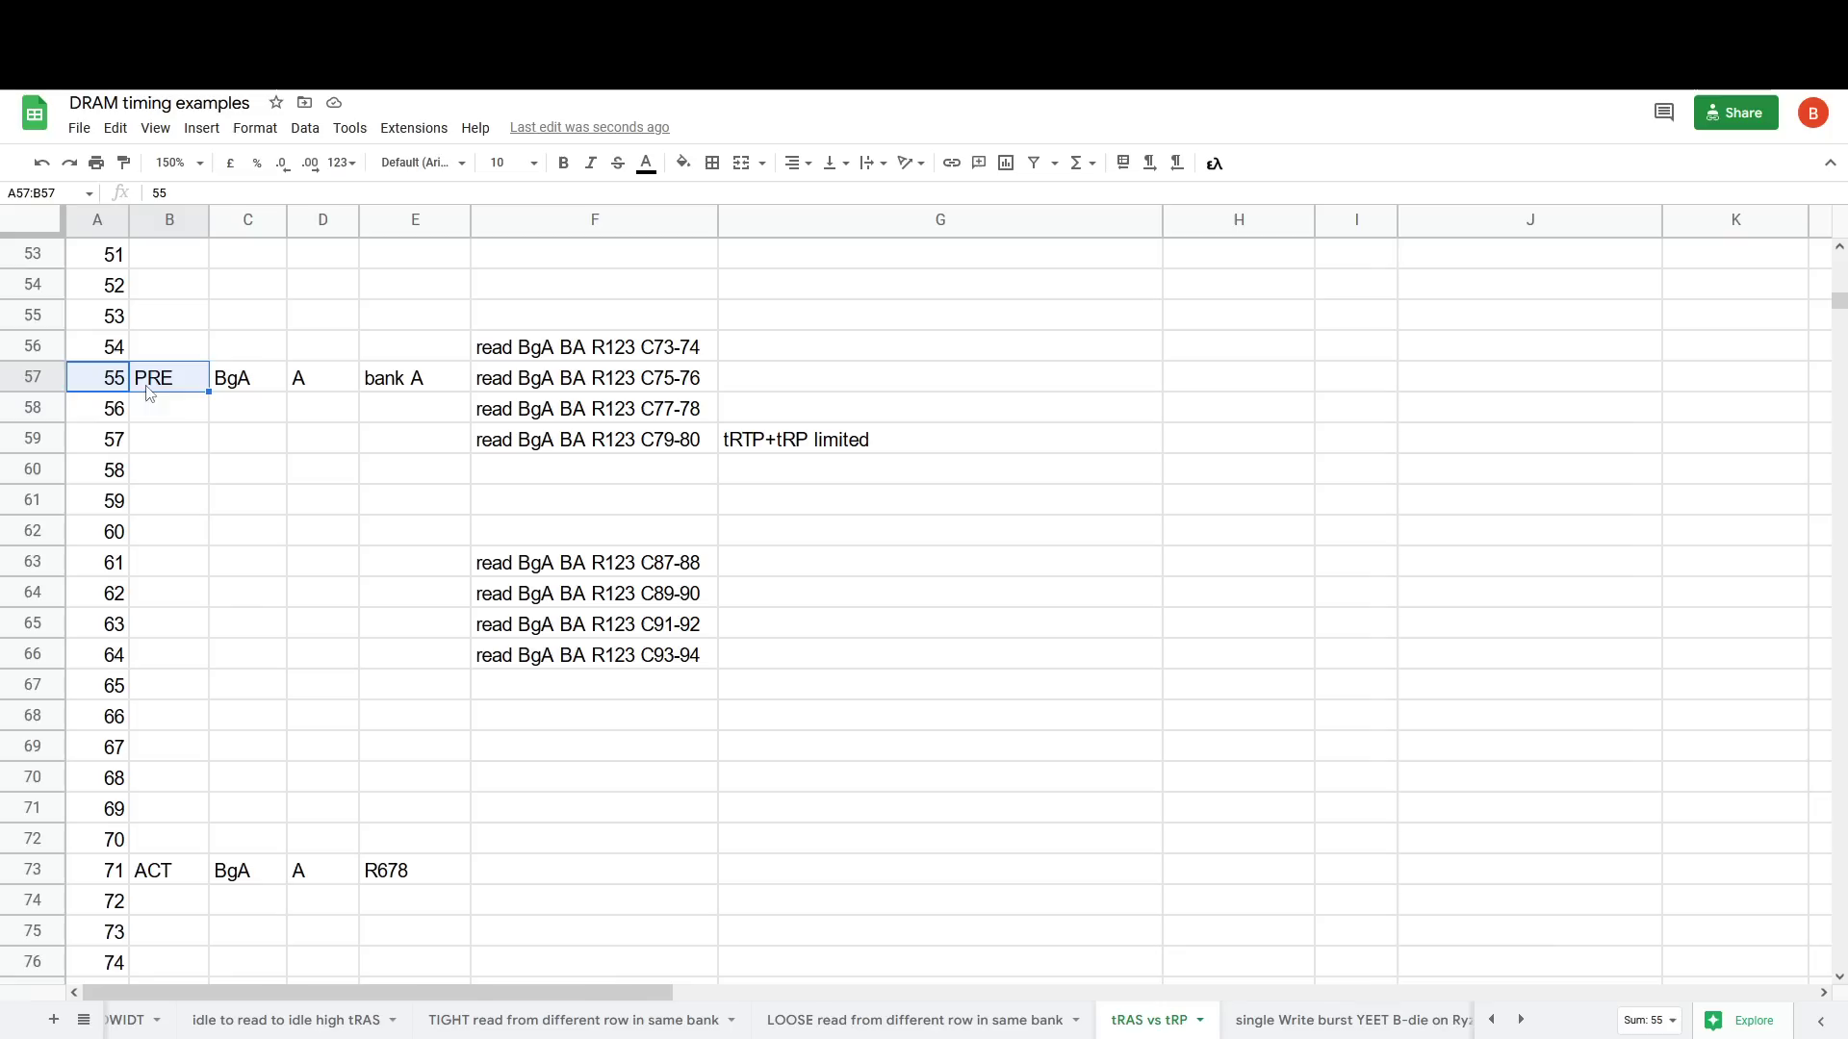
{"action": "left_click_drag", "start_coordinate": [141, 869], "coordinate": [435, 884]}
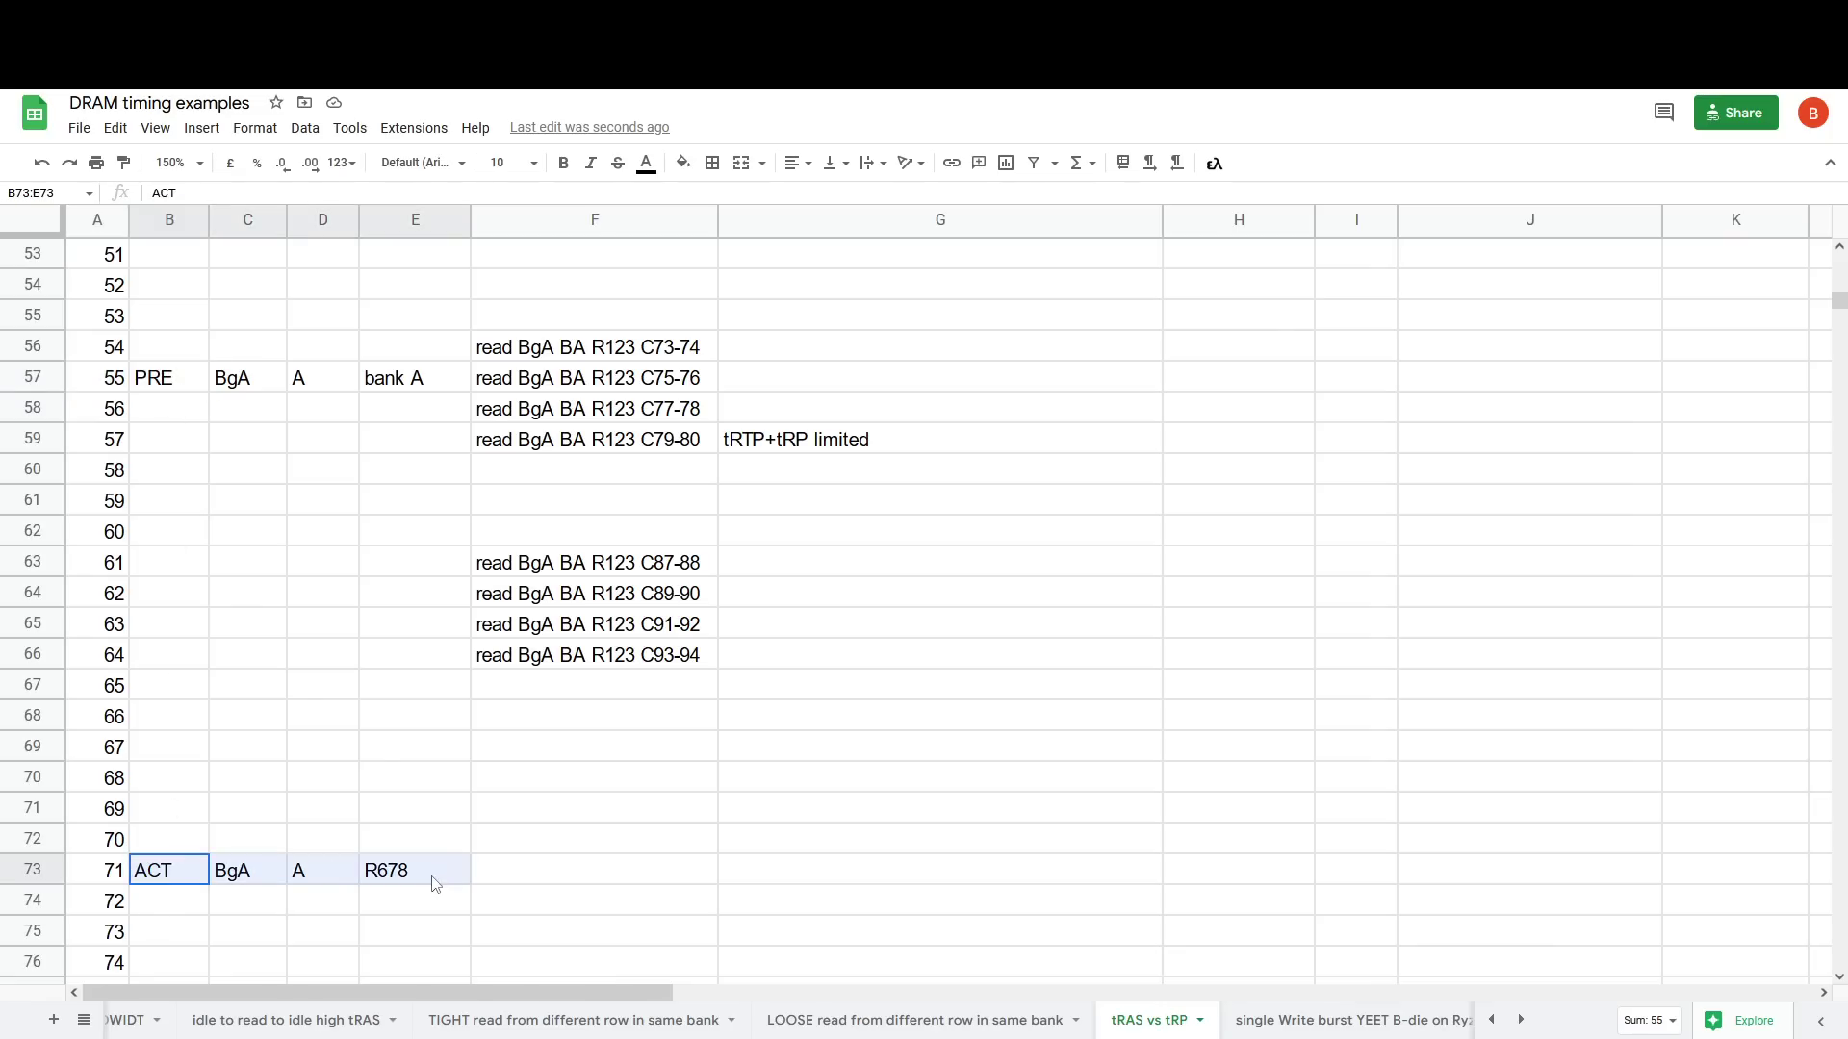
{"action": "key", "text": "Left"}
Step: Follow the C23 READ of row R678 to its data burst and highlight the burst at clocks 99 to 102
{"action": "scroll", "coordinate": [543, 846], "scroll_direction": "down", "scroll_amount": 6}
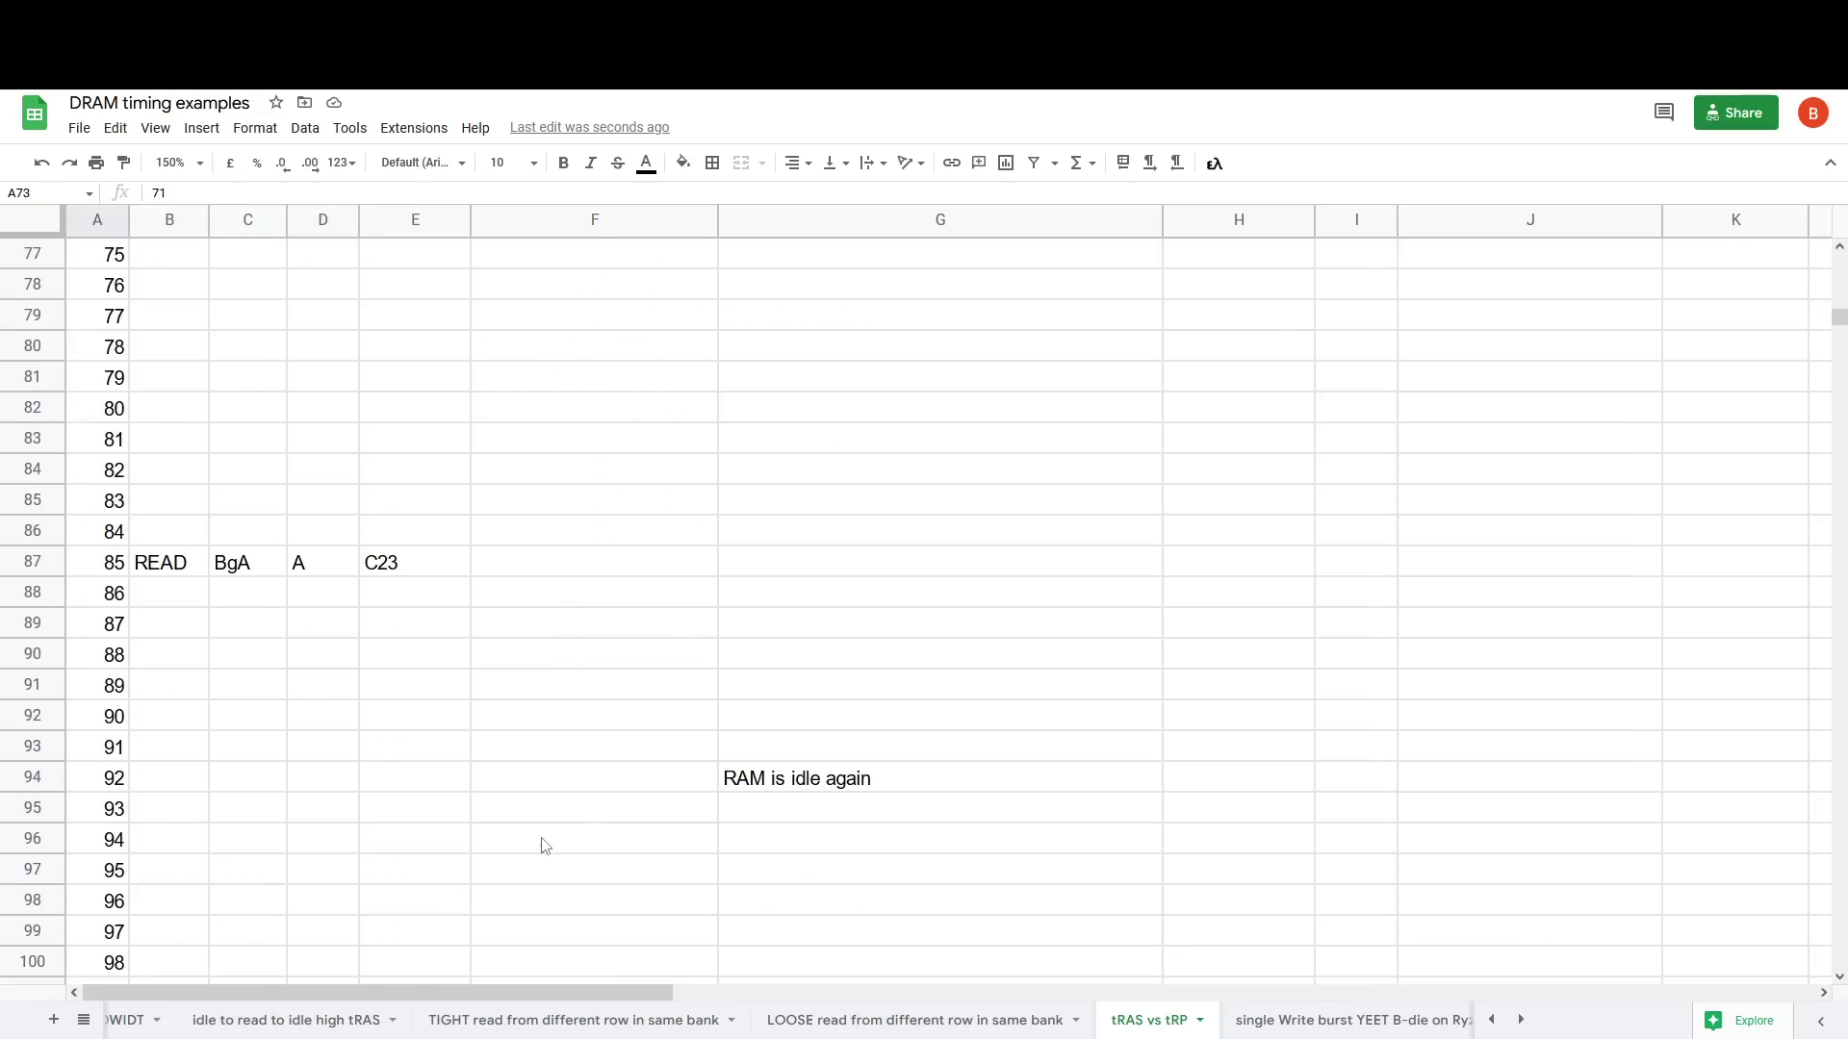
{"action": "scroll", "coordinate": [544, 846], "scroll_direction": "down", "scroll_amount": 4}
{"action": "left_click", "coordinate": [577, 469]}
{"action": "left_click_drag", "start_coordinate": [580, 500], "coordinate": [584, 596]}
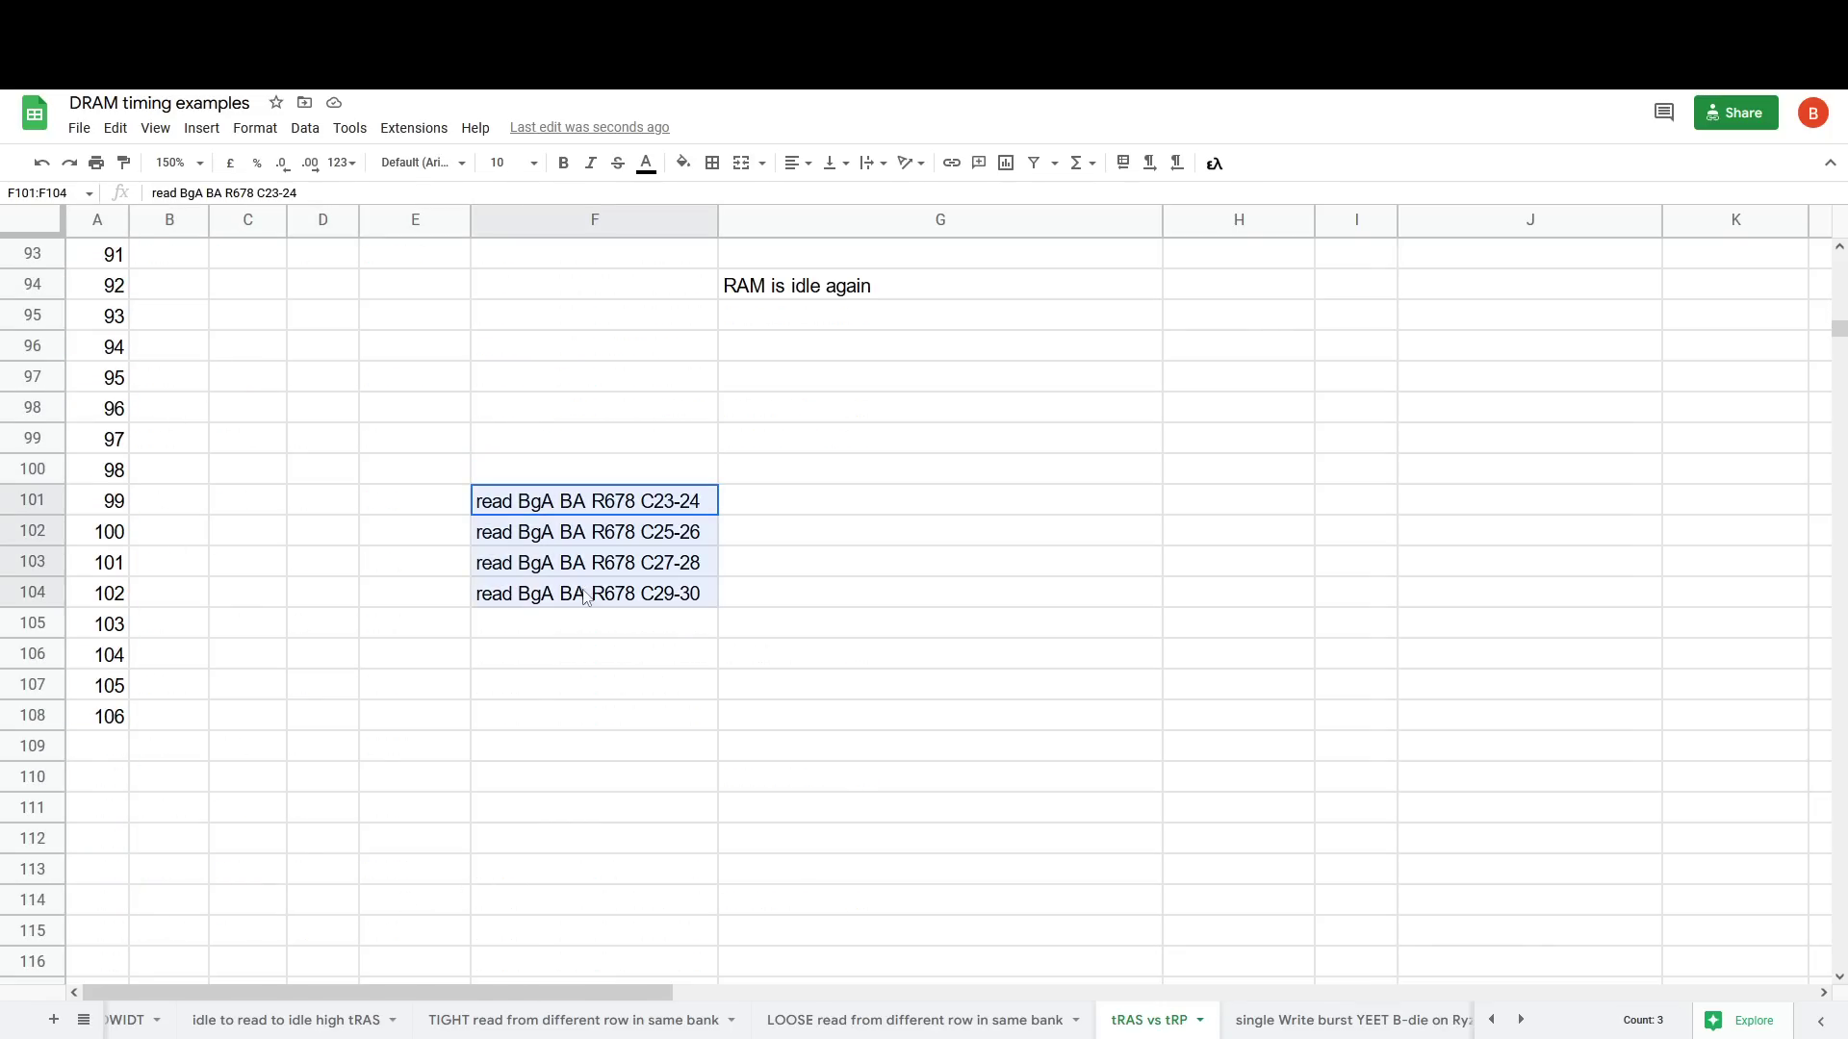
Step: Set tRAS to 40 and tRP to 24 in the timing settings
{"action": "scroll", "coordinate": [584, 596], "scroll_direction": "up", "scroll_amount": 11}
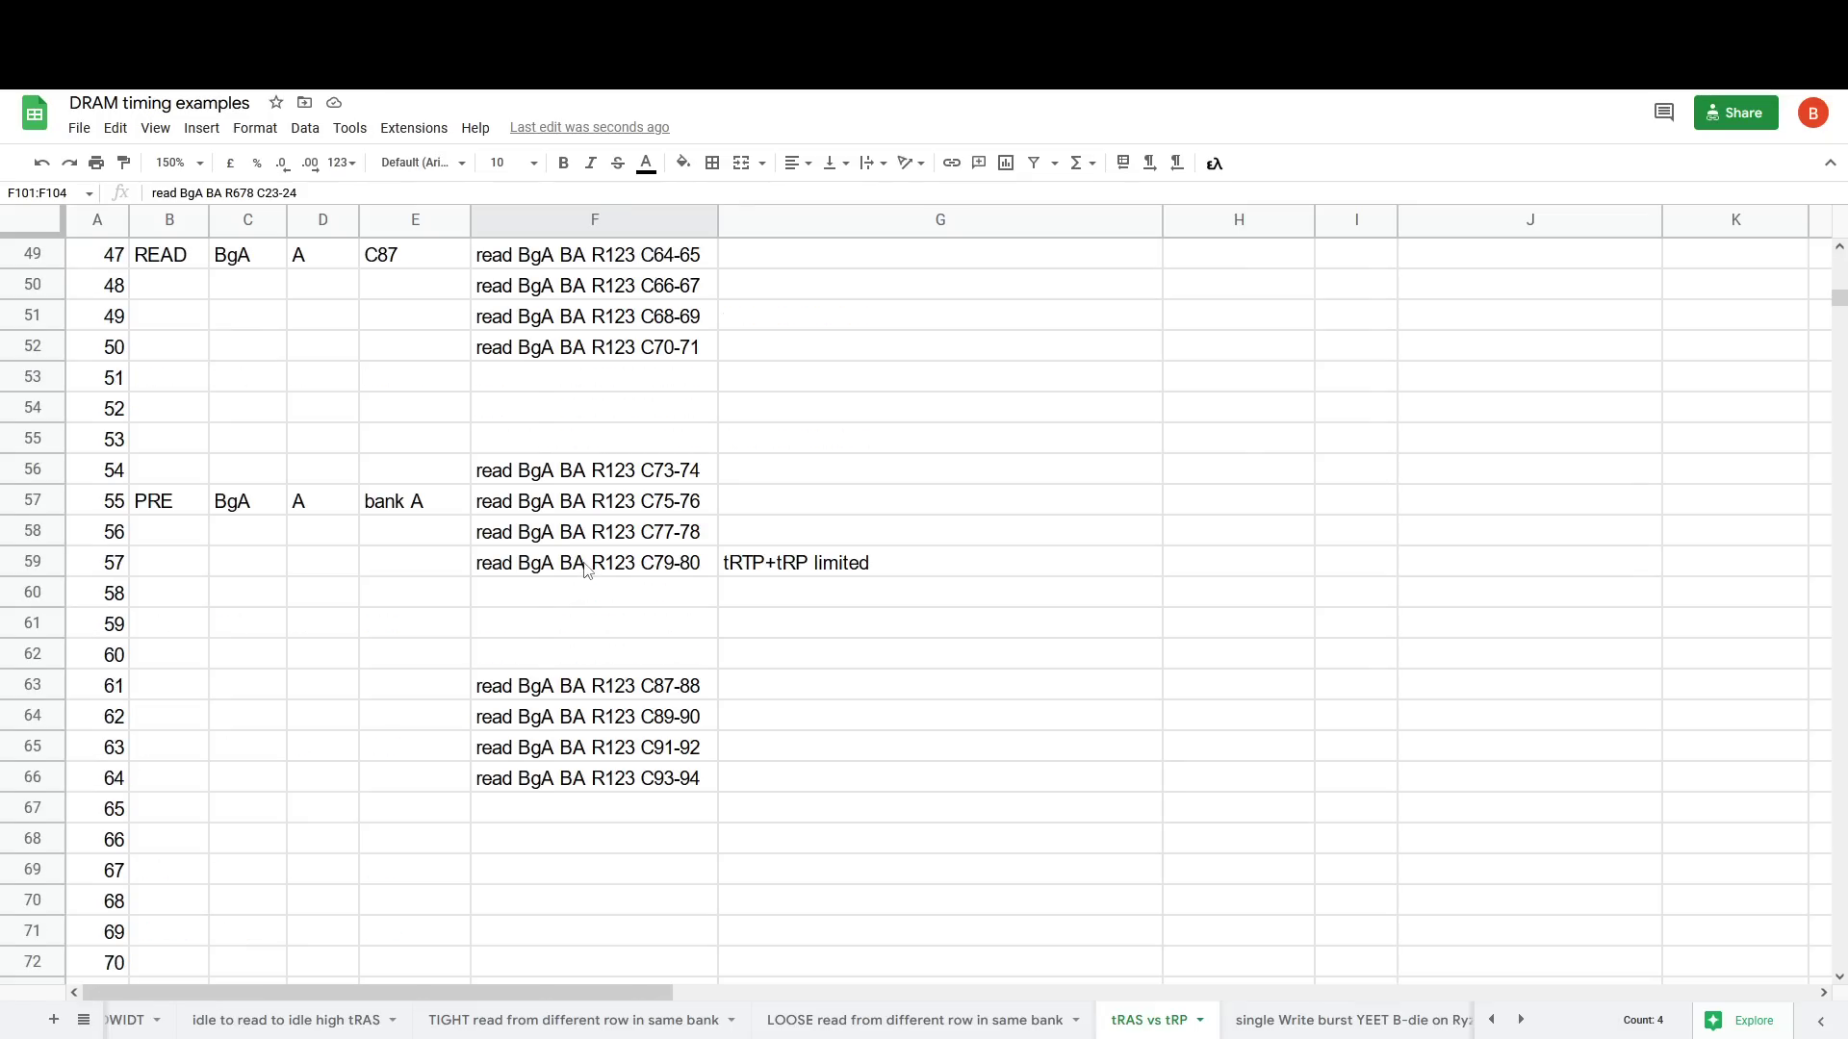
{"action": "scroll", "coordinate": [1258, 520], "scroll_direction": "up", "scroll_amount": 12}
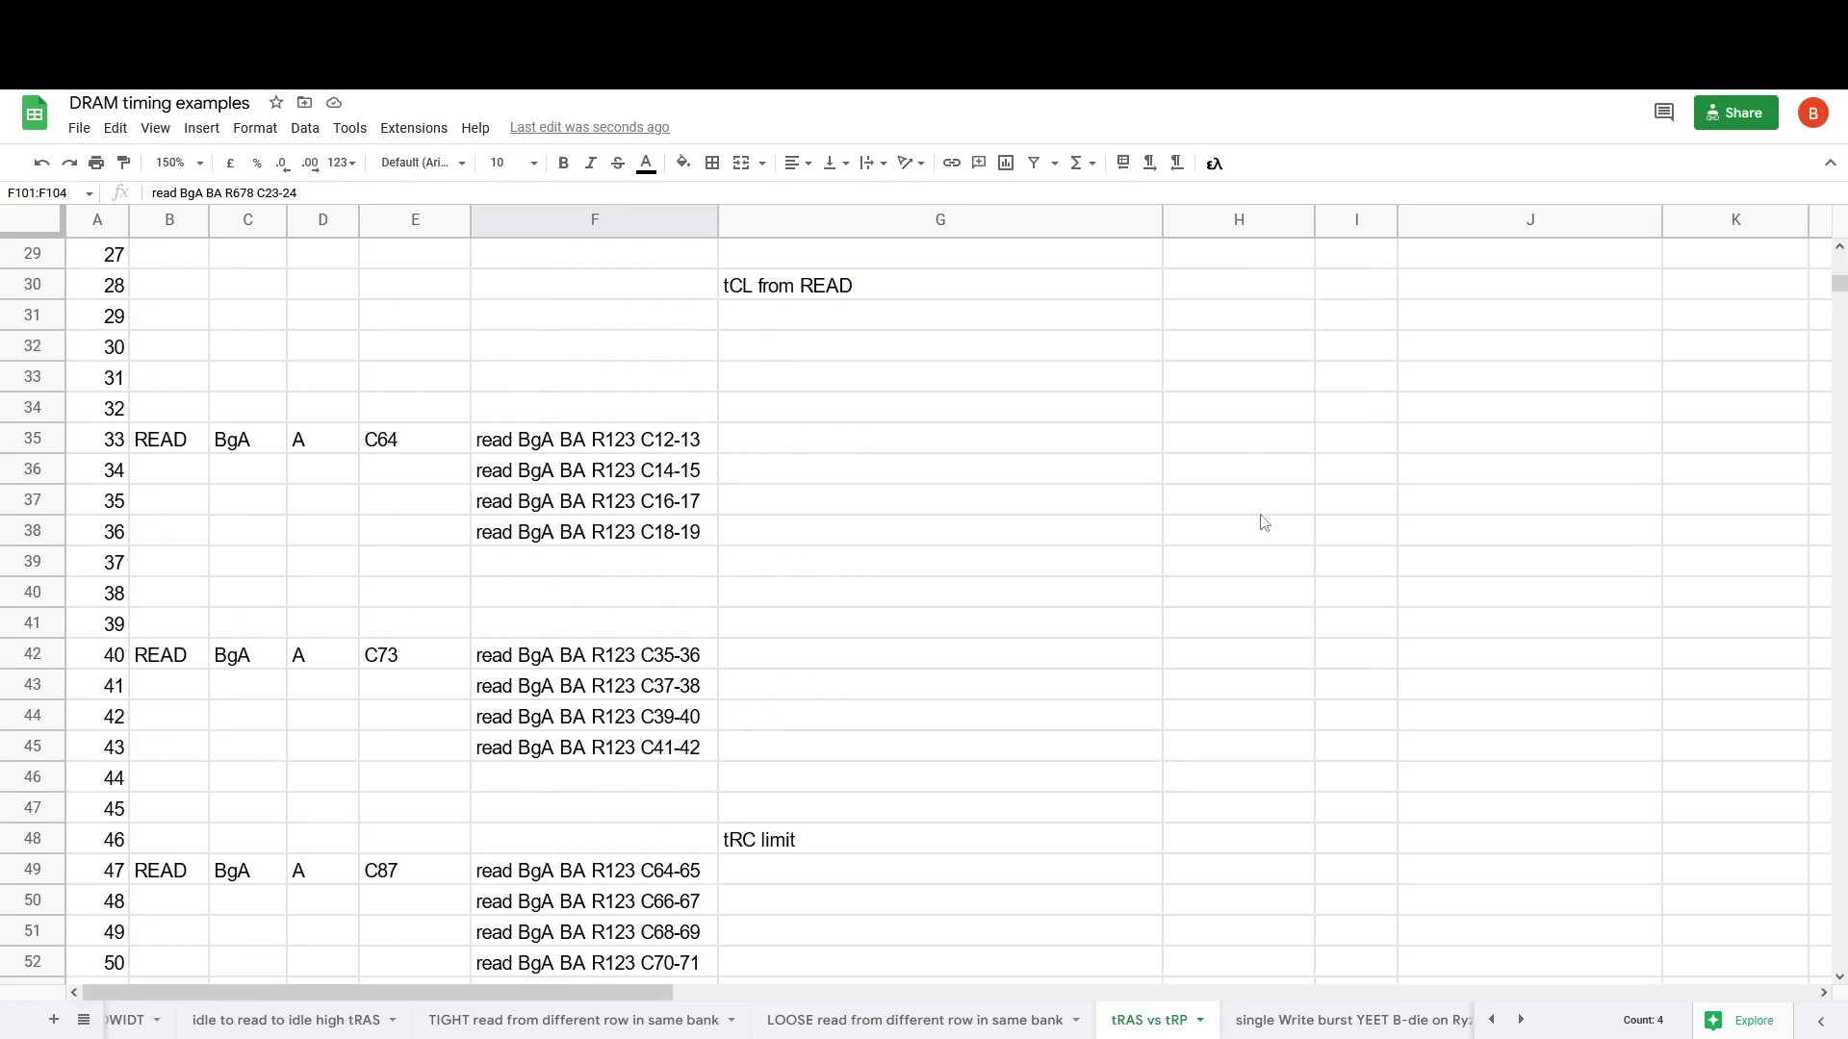
{"action": "left_click", "coordinate": [1383, 389]}
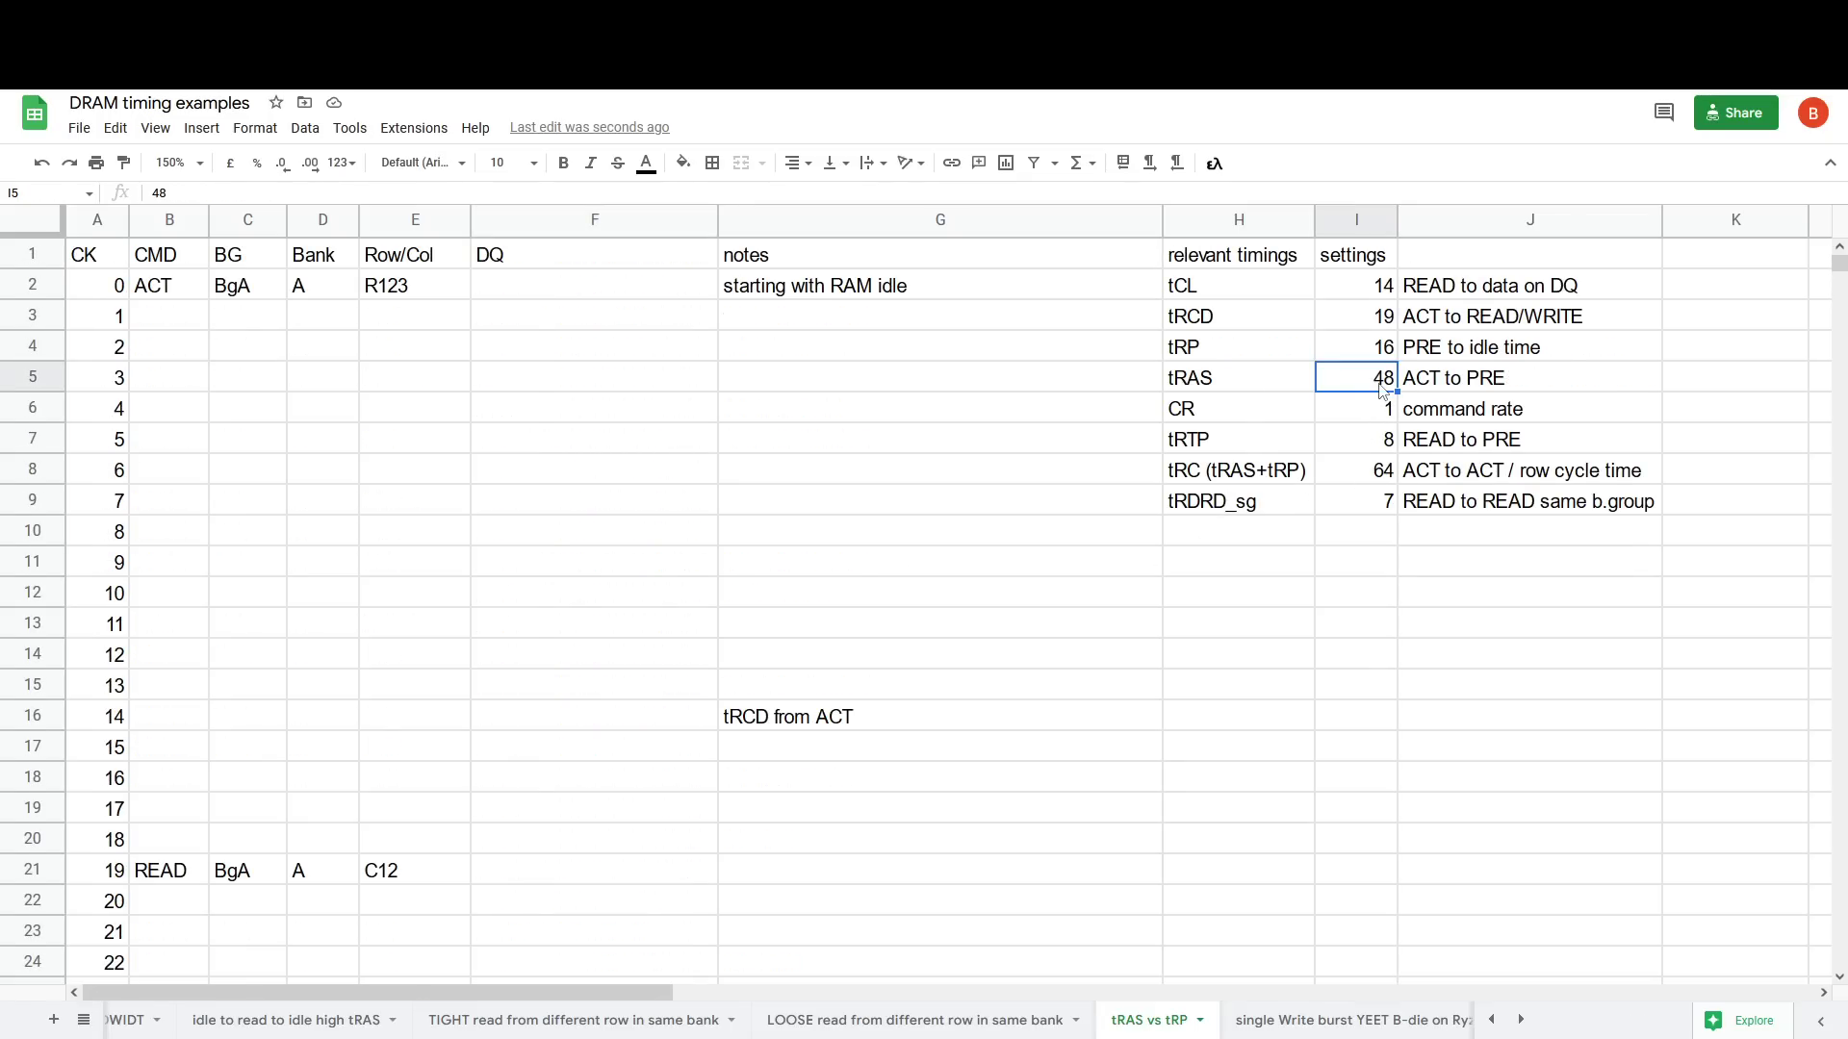
{"action": "type", "text": "40"}
{"action": "key", "text": "Up"}
{"action": "type", "text": "24"}
{"action": "key", "text": "Return"}
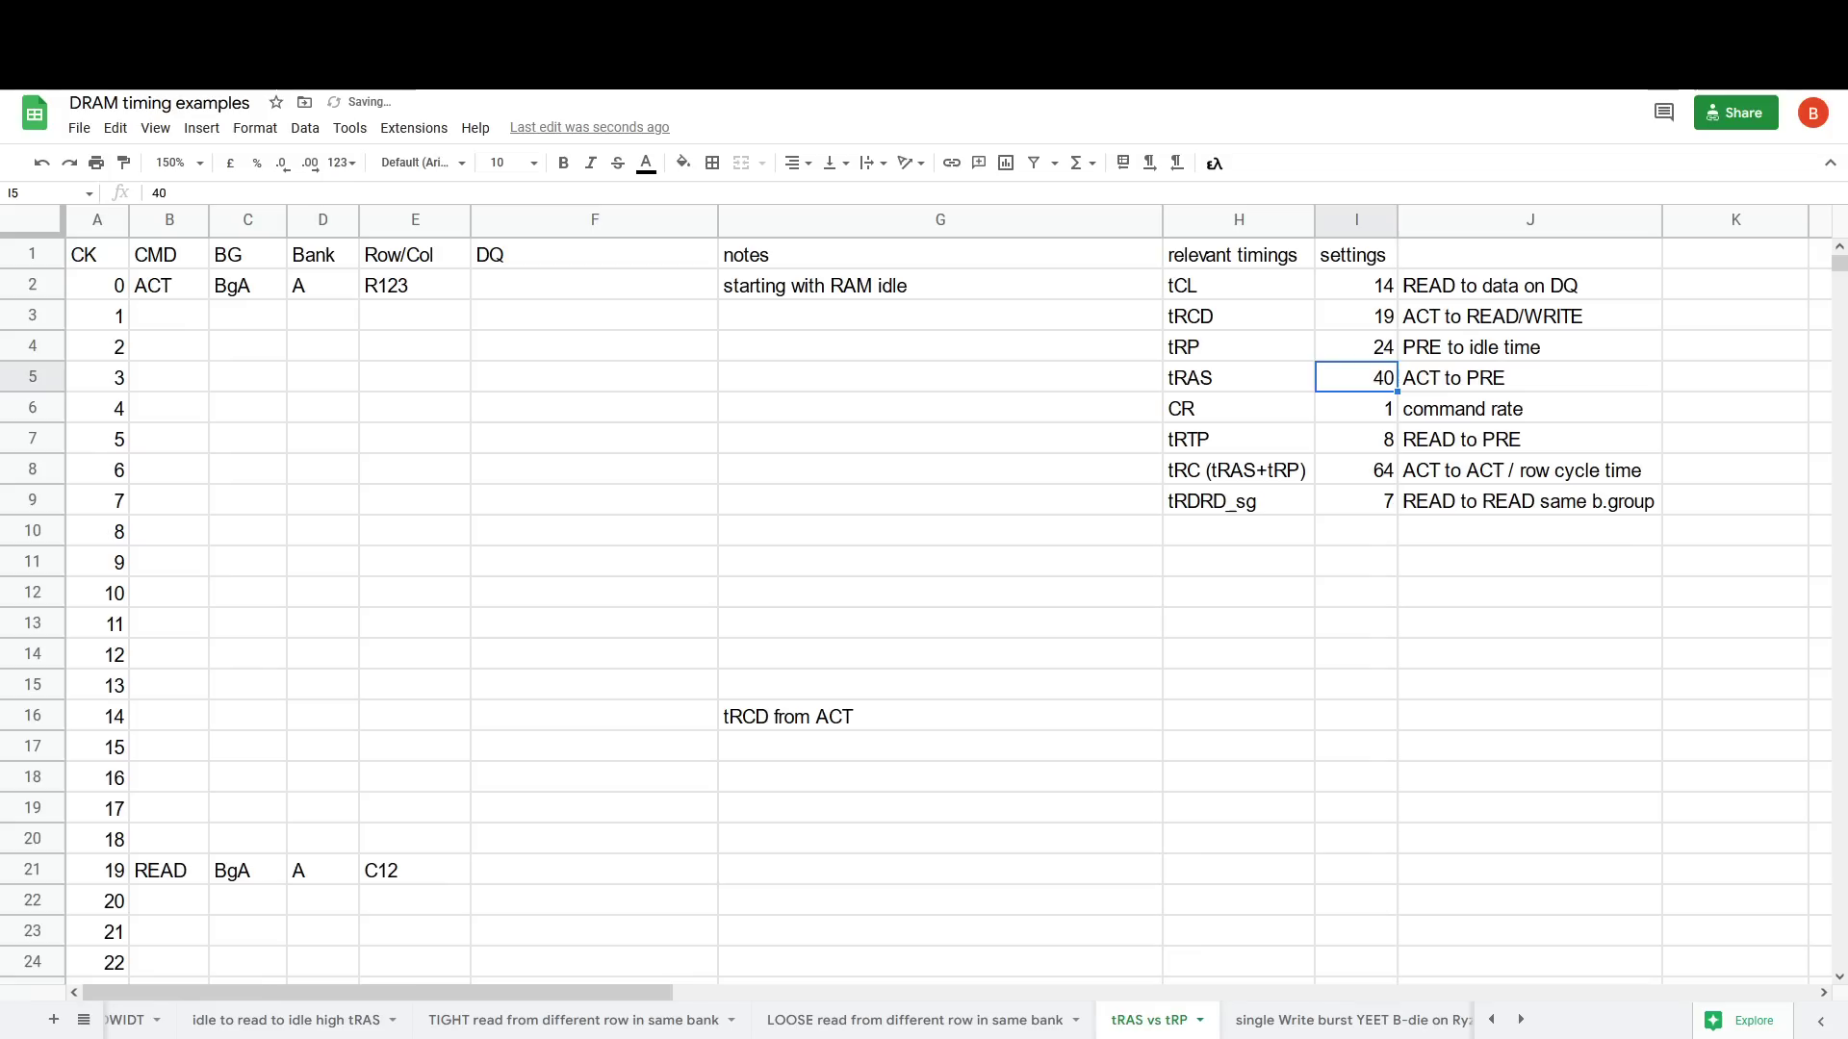
Step: Set tRP to 27 and tRAS to 37 in the timing settings
{"action": "left_click", "coordinate": [1365, 358]}
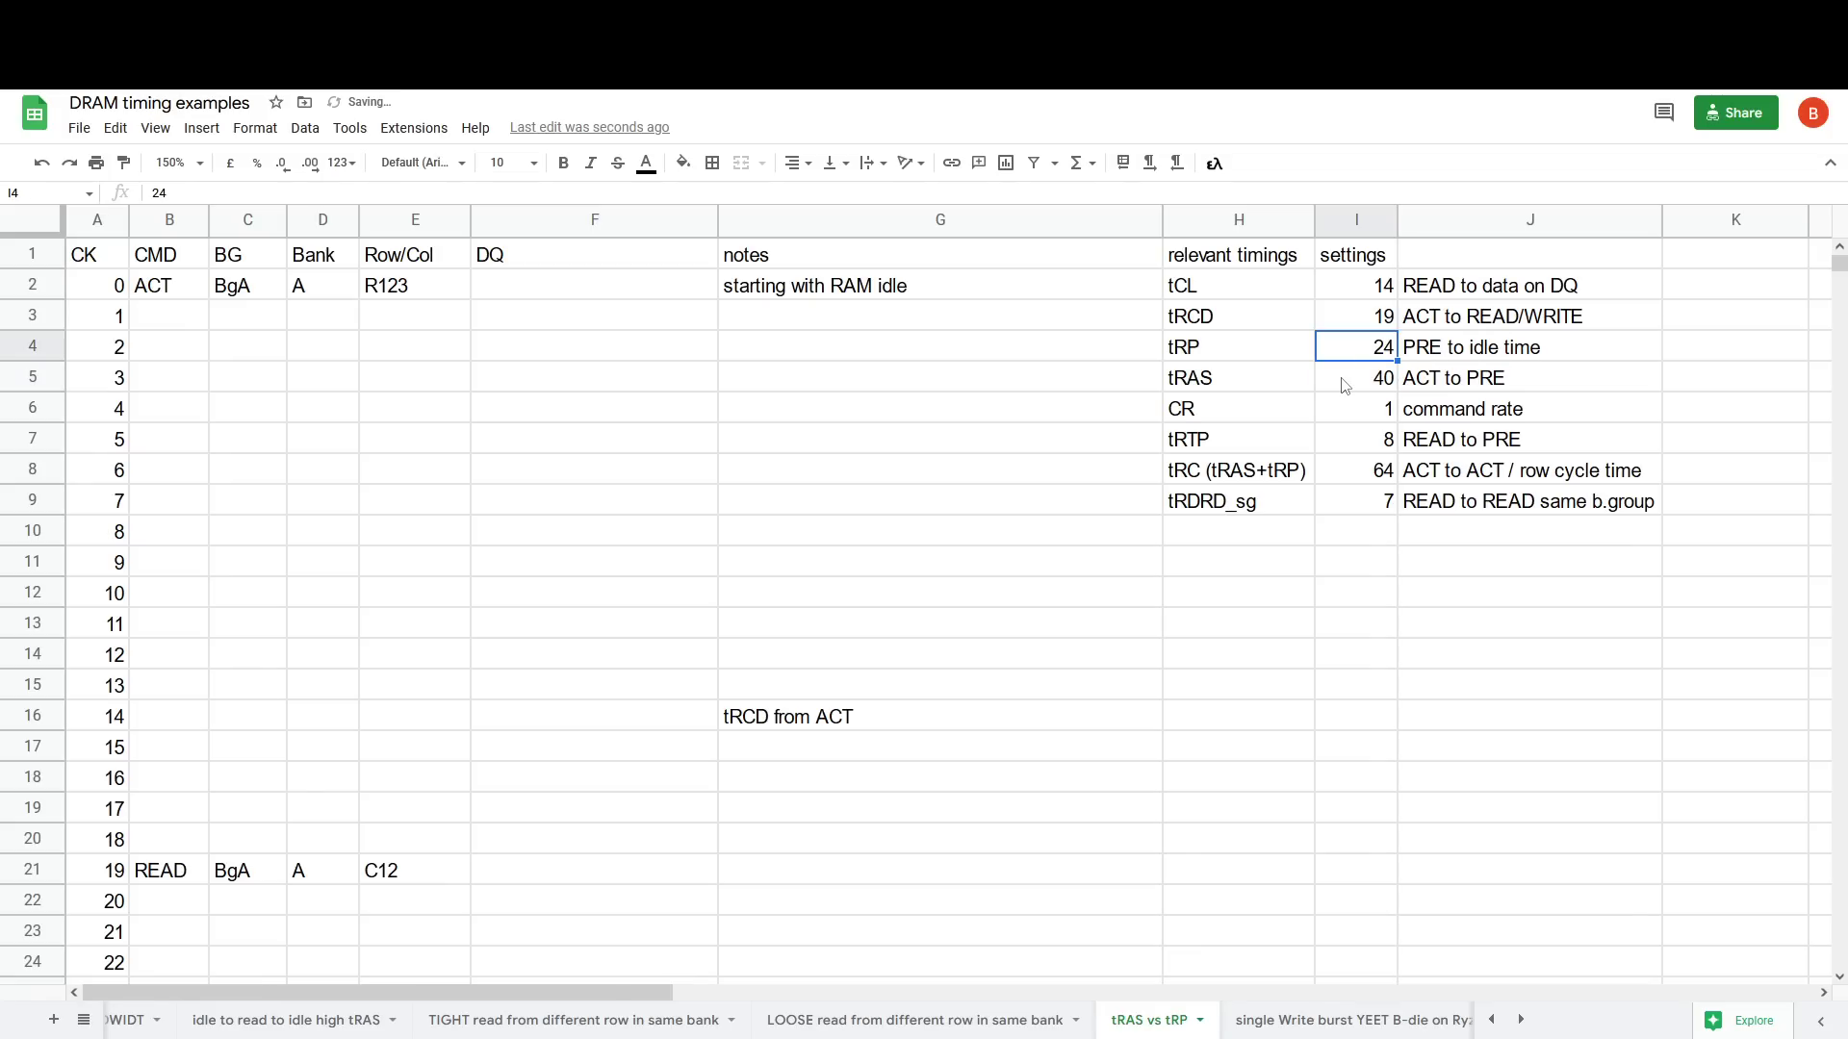
{"action": "key", "text": "Delete"}
{"action": "type", "text": "27"}
{"action": "key", "text": "Return"}
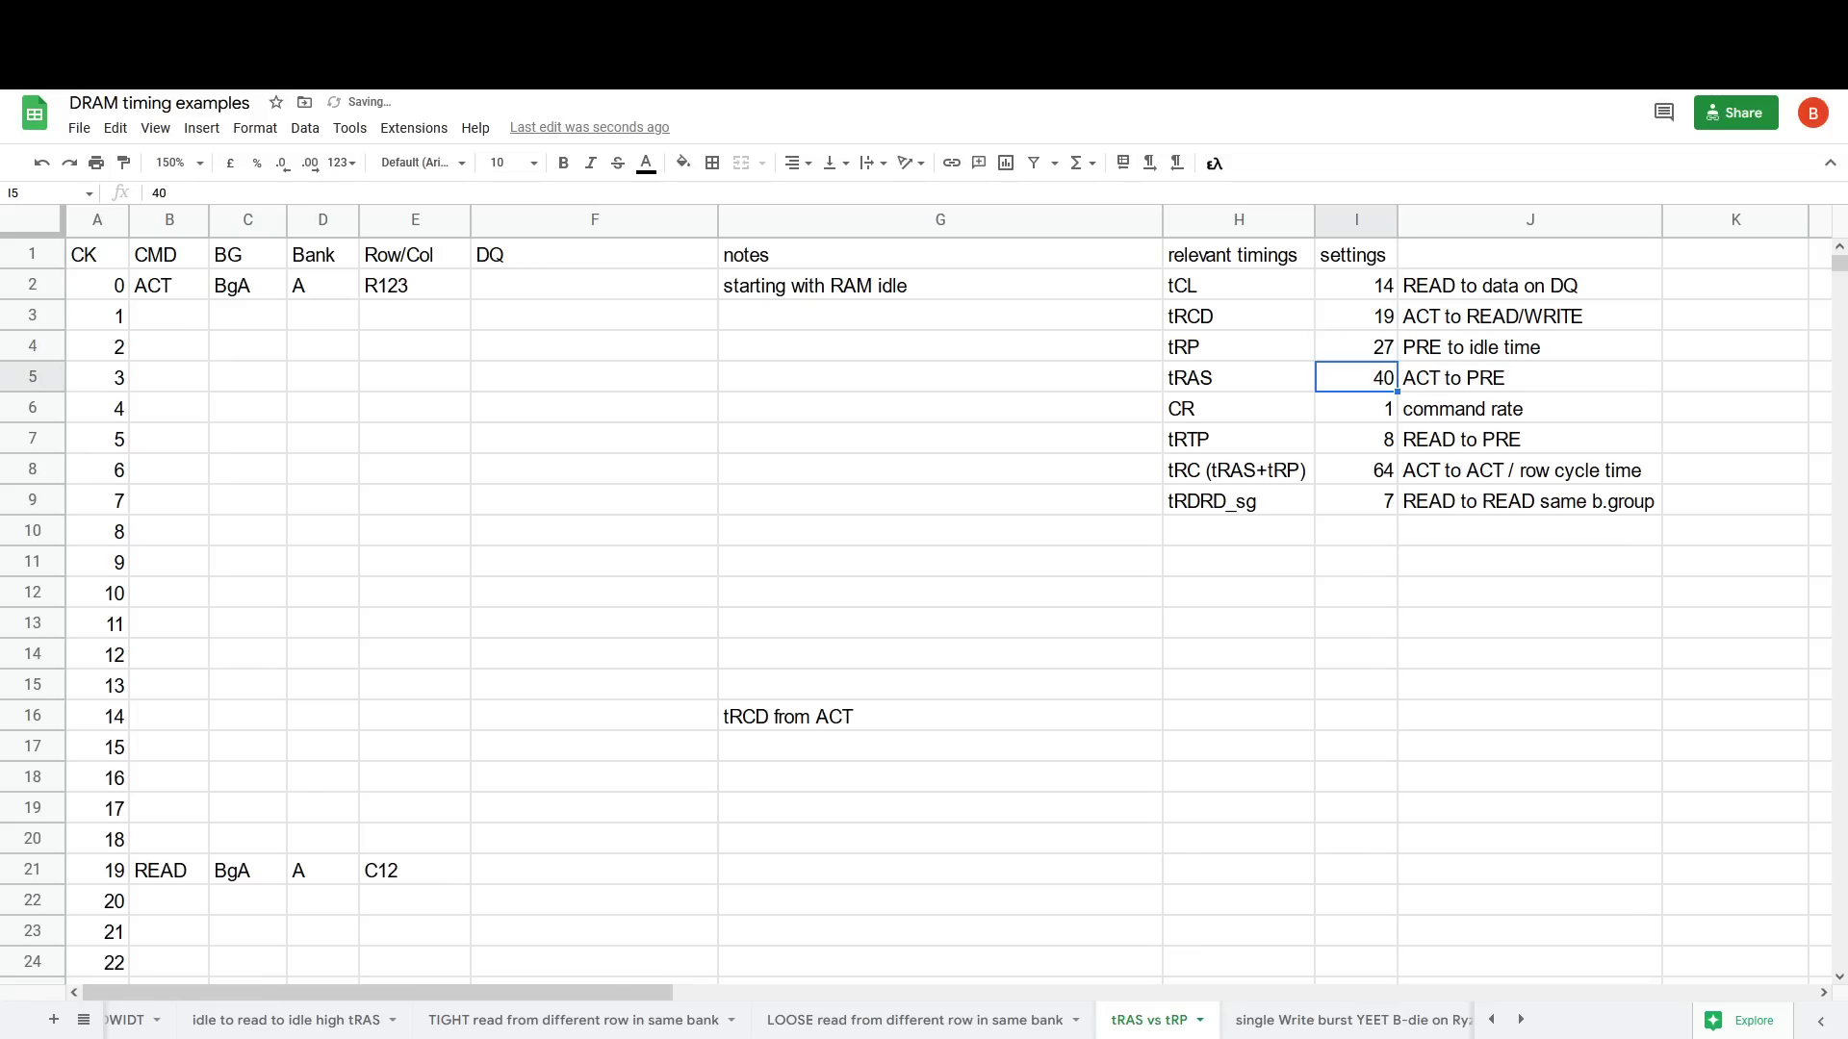
{"action": "type", "text": "37"}
{"action": "key", "text": "Return"}
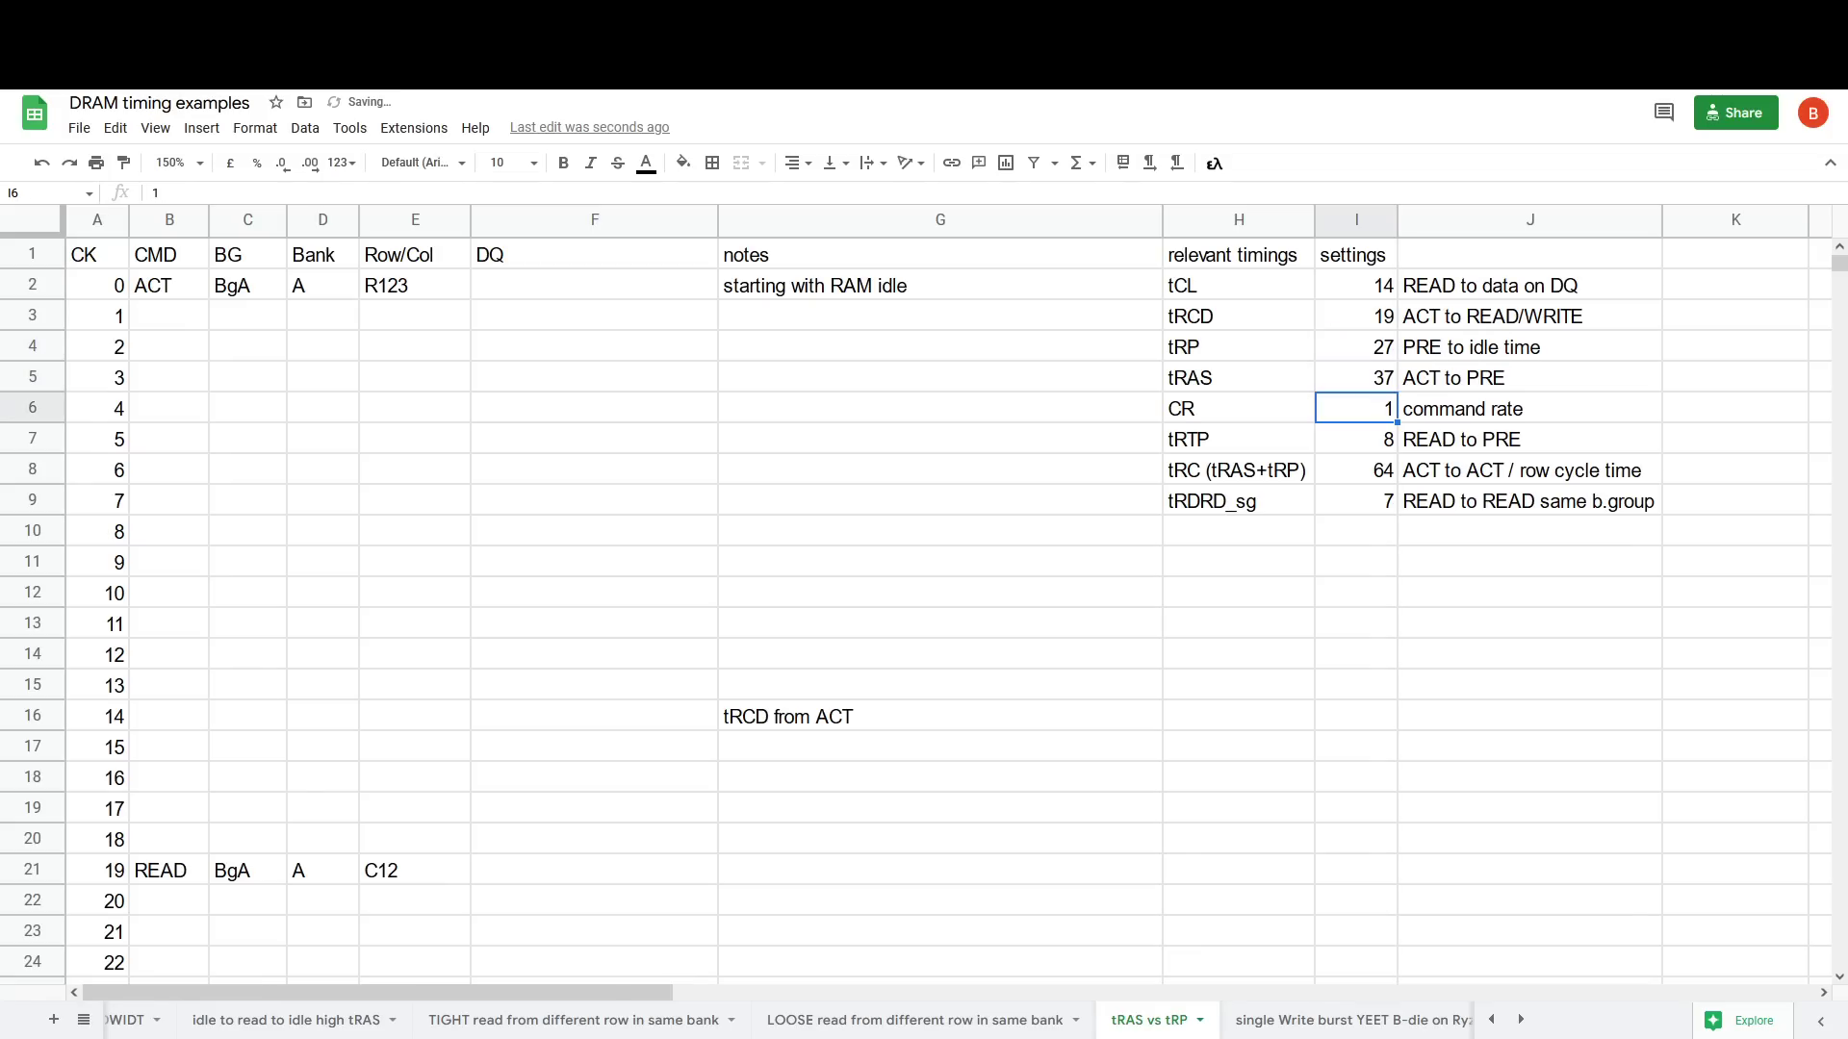
{"action": "scroll", "coordinate": [1218, 444], "scroll_direction": "down", "scroll_amount": 8}
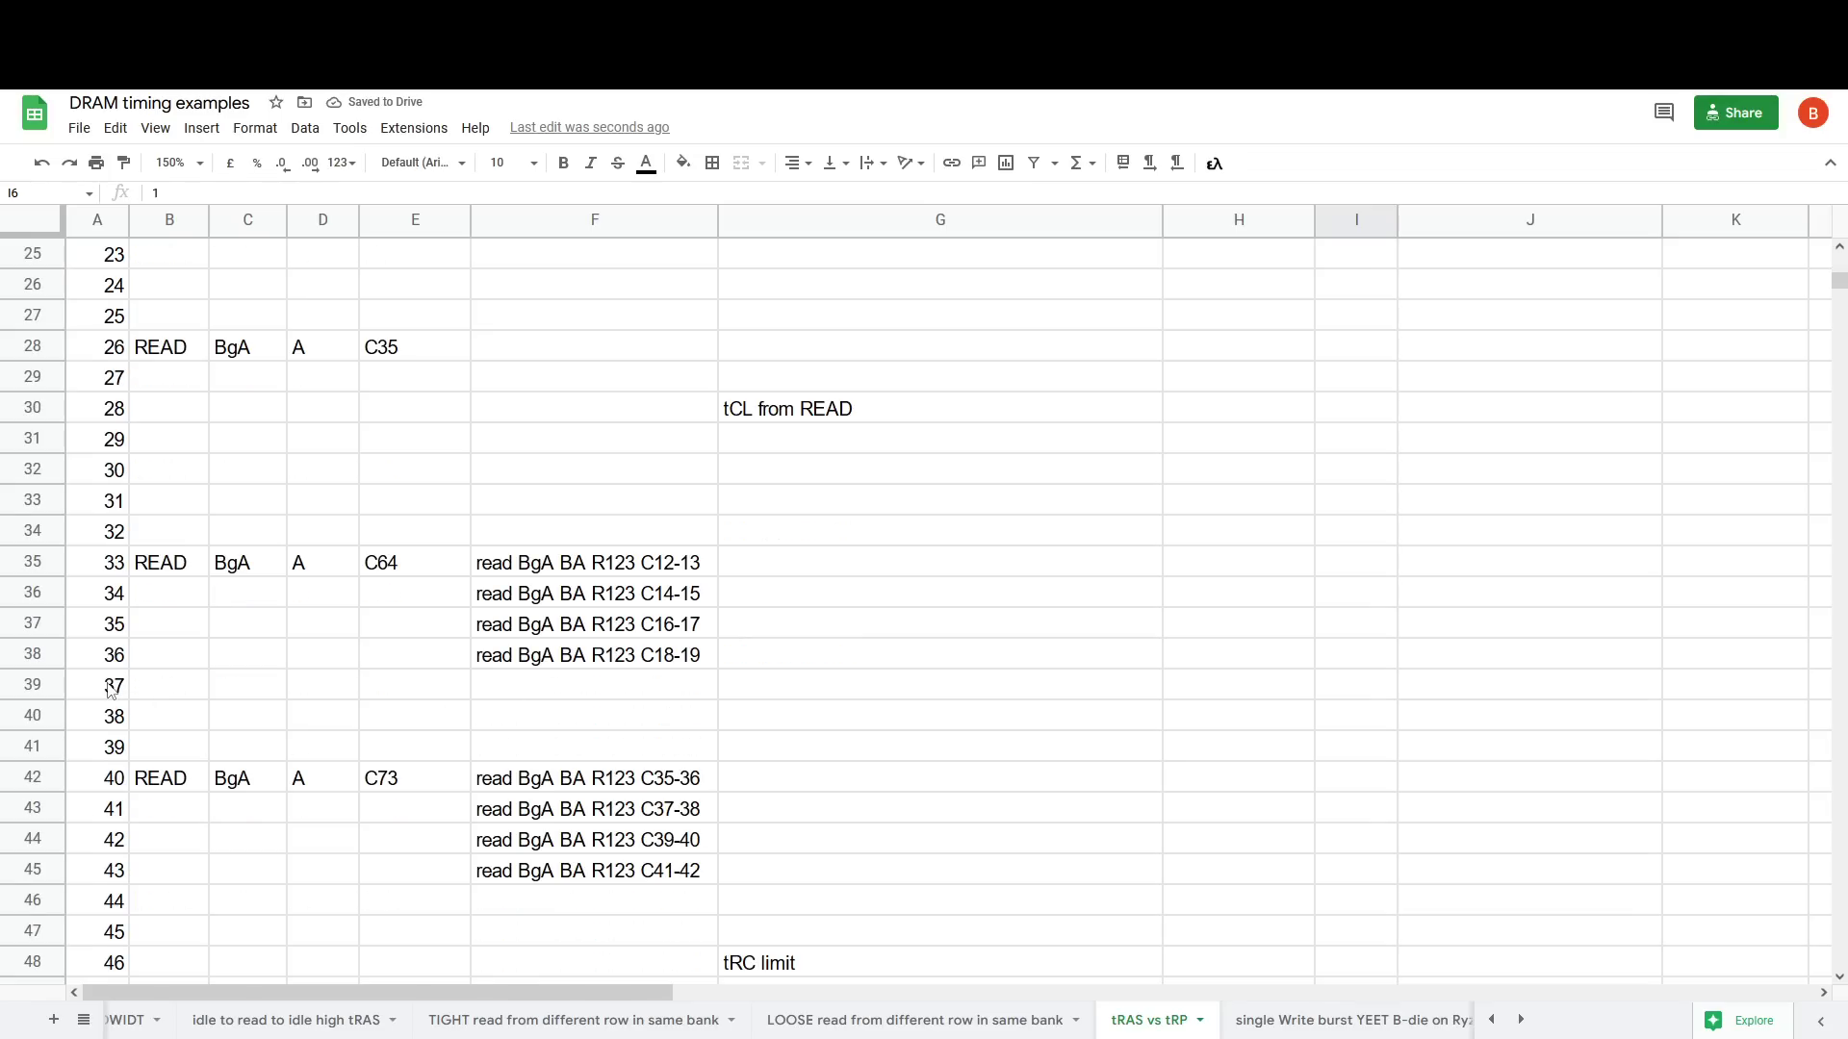
Step: Trace the same-bank commands from clock 37 through the C73 and C87 READs to the PRE at clock 55
{"action": "left_click_drag", "start_coordinate": [113, 687], "coordinate": [462, 695]}
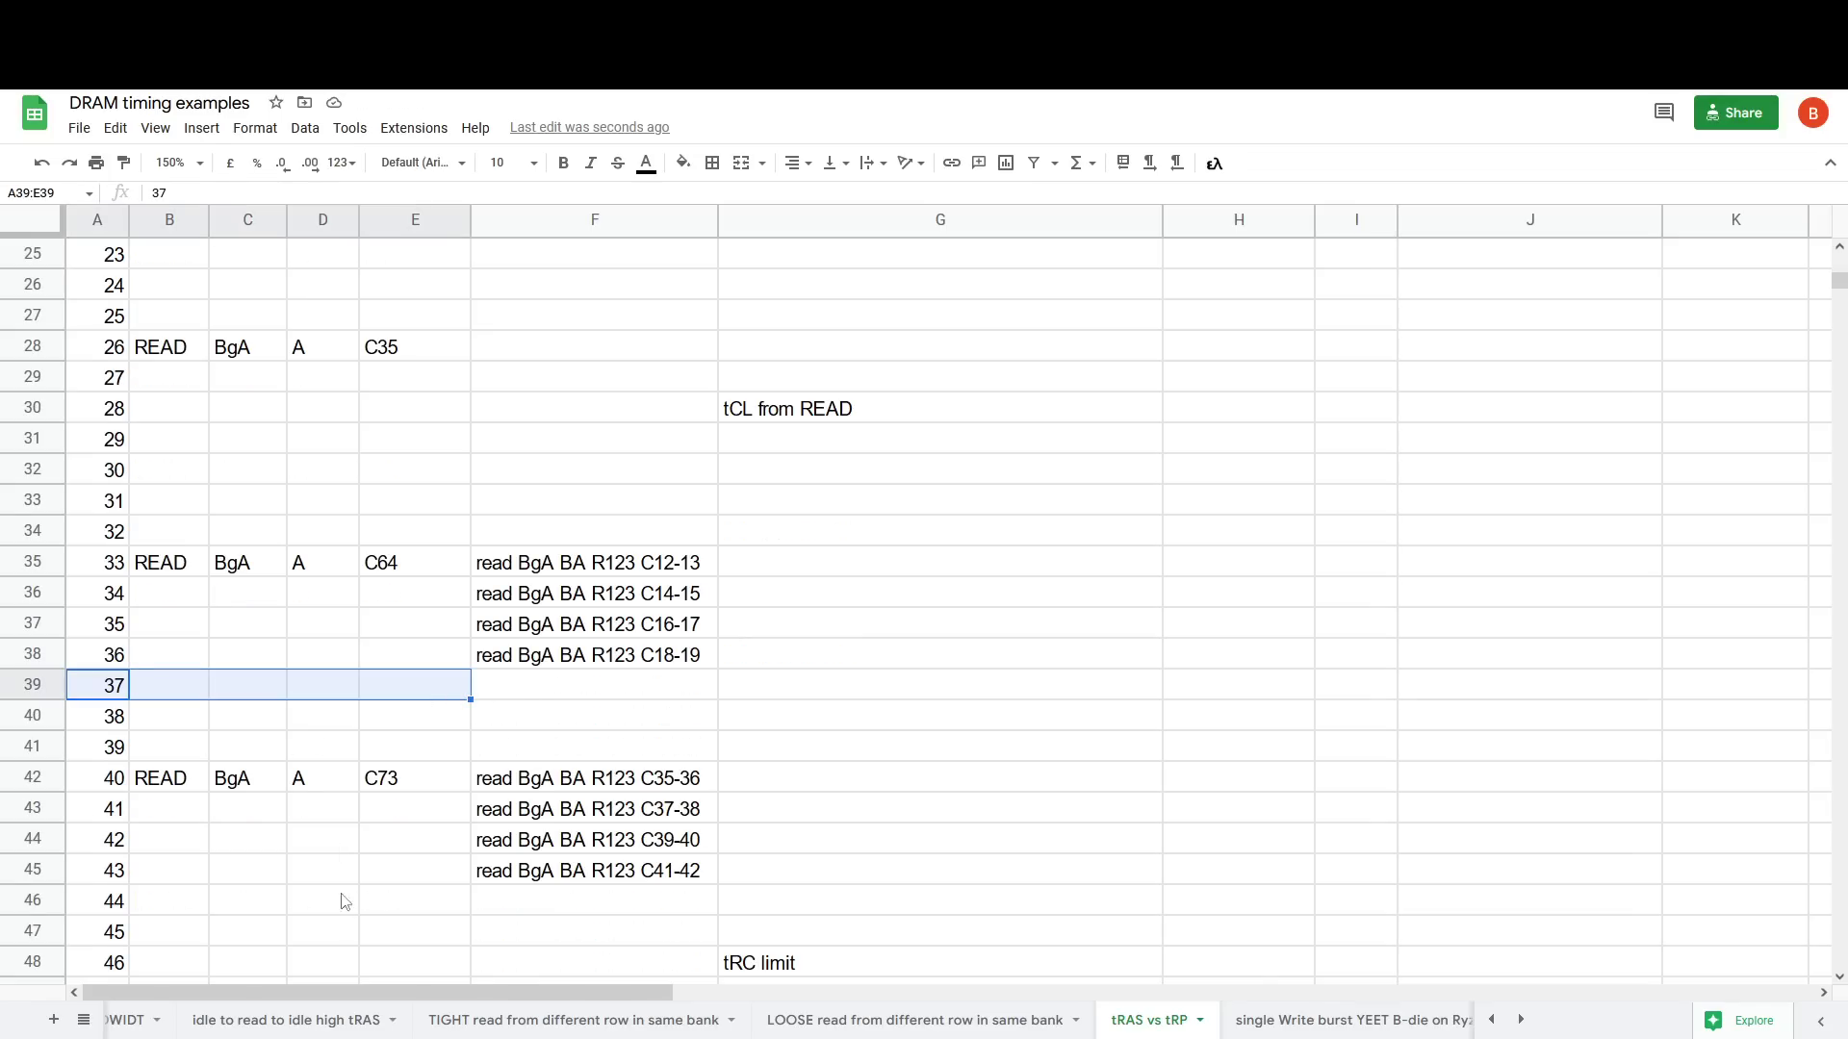
{"action": "scroll", "coordinate": [140, 775], "scroll_direction": "down", "scroll_amount": 3}
{"action": "left_click_drag", "start_coordinate": [163, 532], "coordinate": [366, 544]}
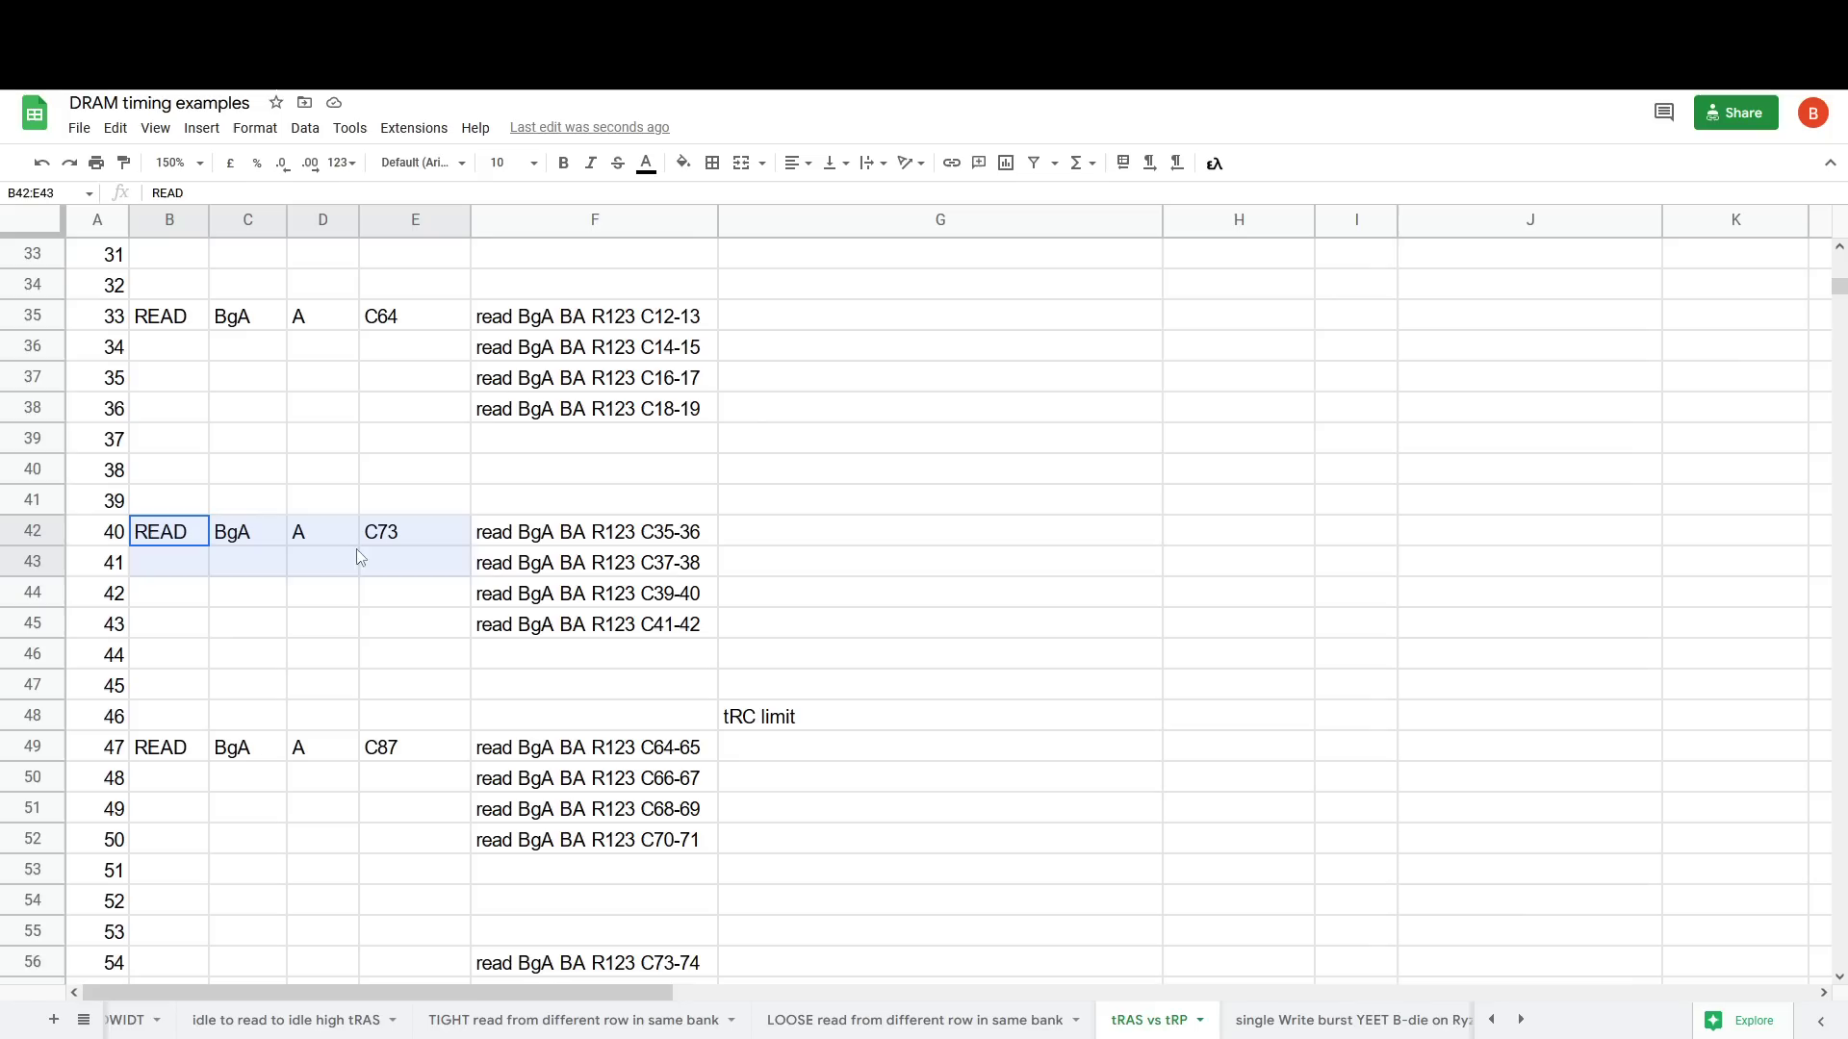
{"action": "left_click_drag", "start_coordinate": [164, 747], "coordinate": [393, 755]}
{"action": "scroll", "coordinate": [393, 770], "scroll_direction": "down", "scroll_amount": 3}
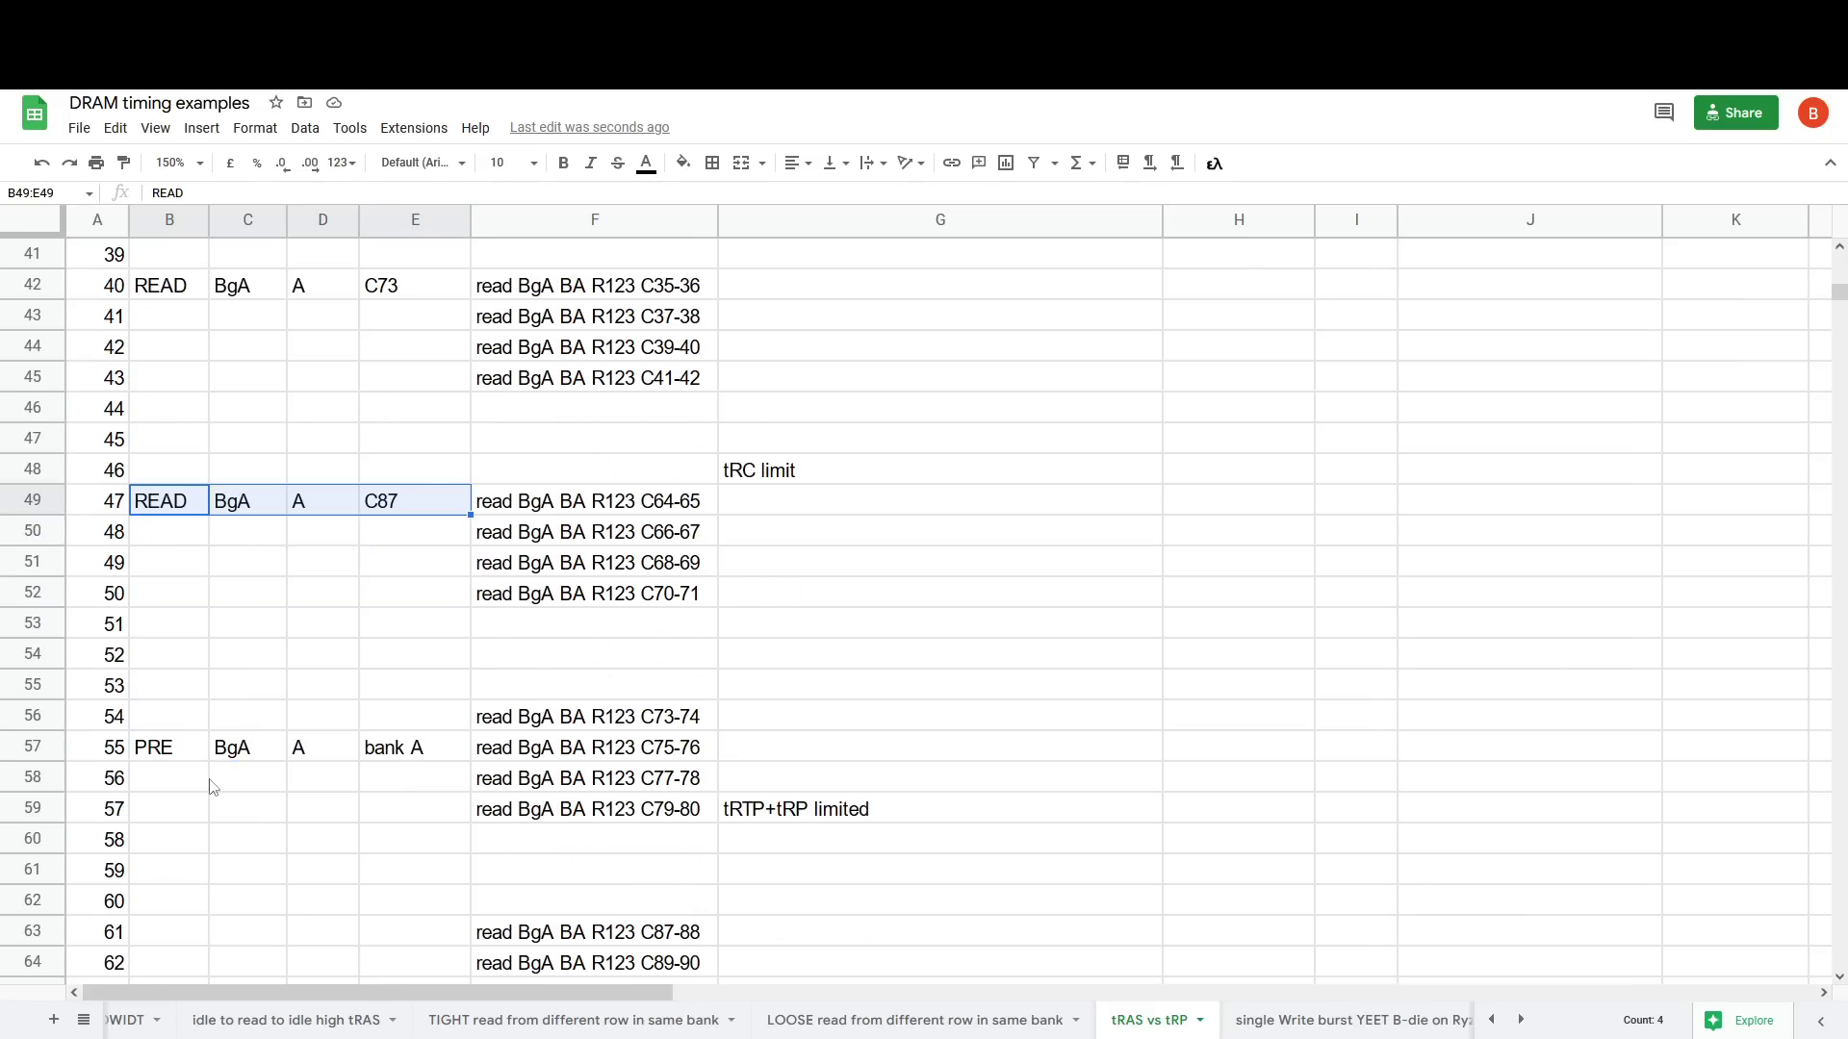
{"action": "left_click_drag", "start_coordinate": [154, 748], "coordinate": [442, 753]}
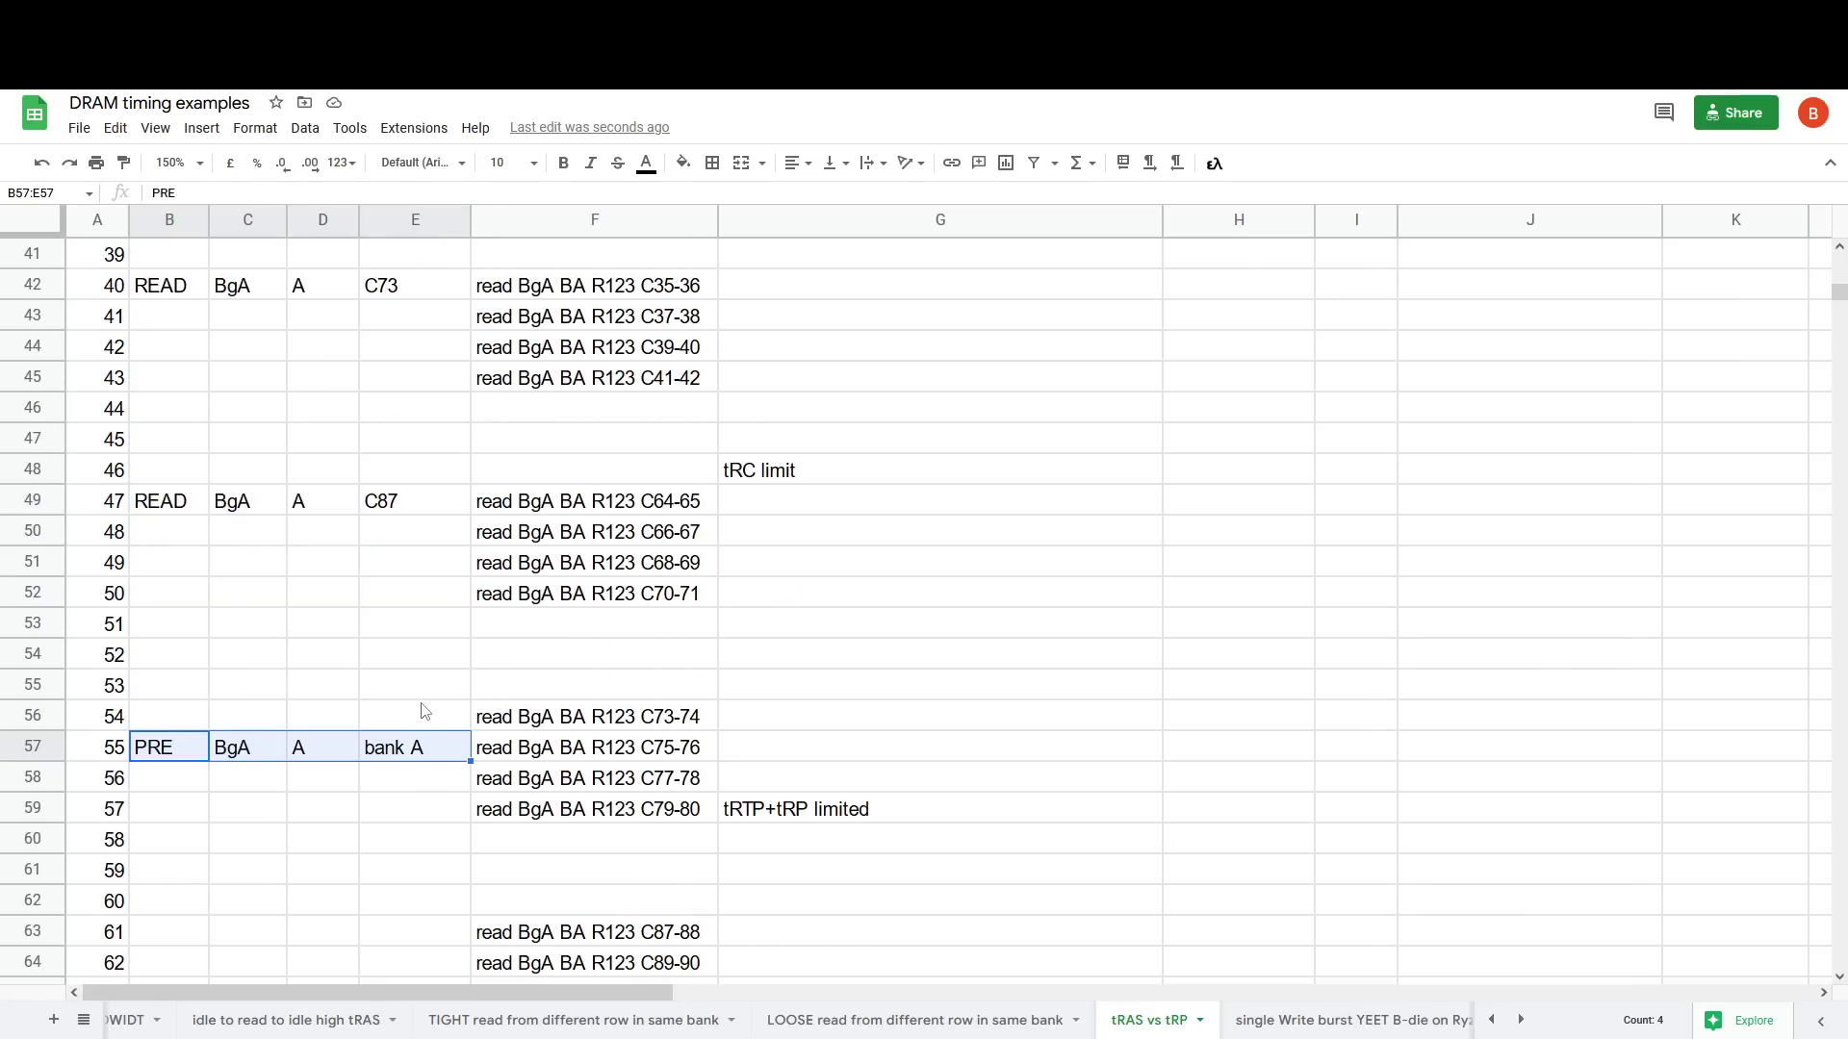
{"action": "left_click_drag", "start_coordinate": [106, 750], "coordinate": [435, 767]}
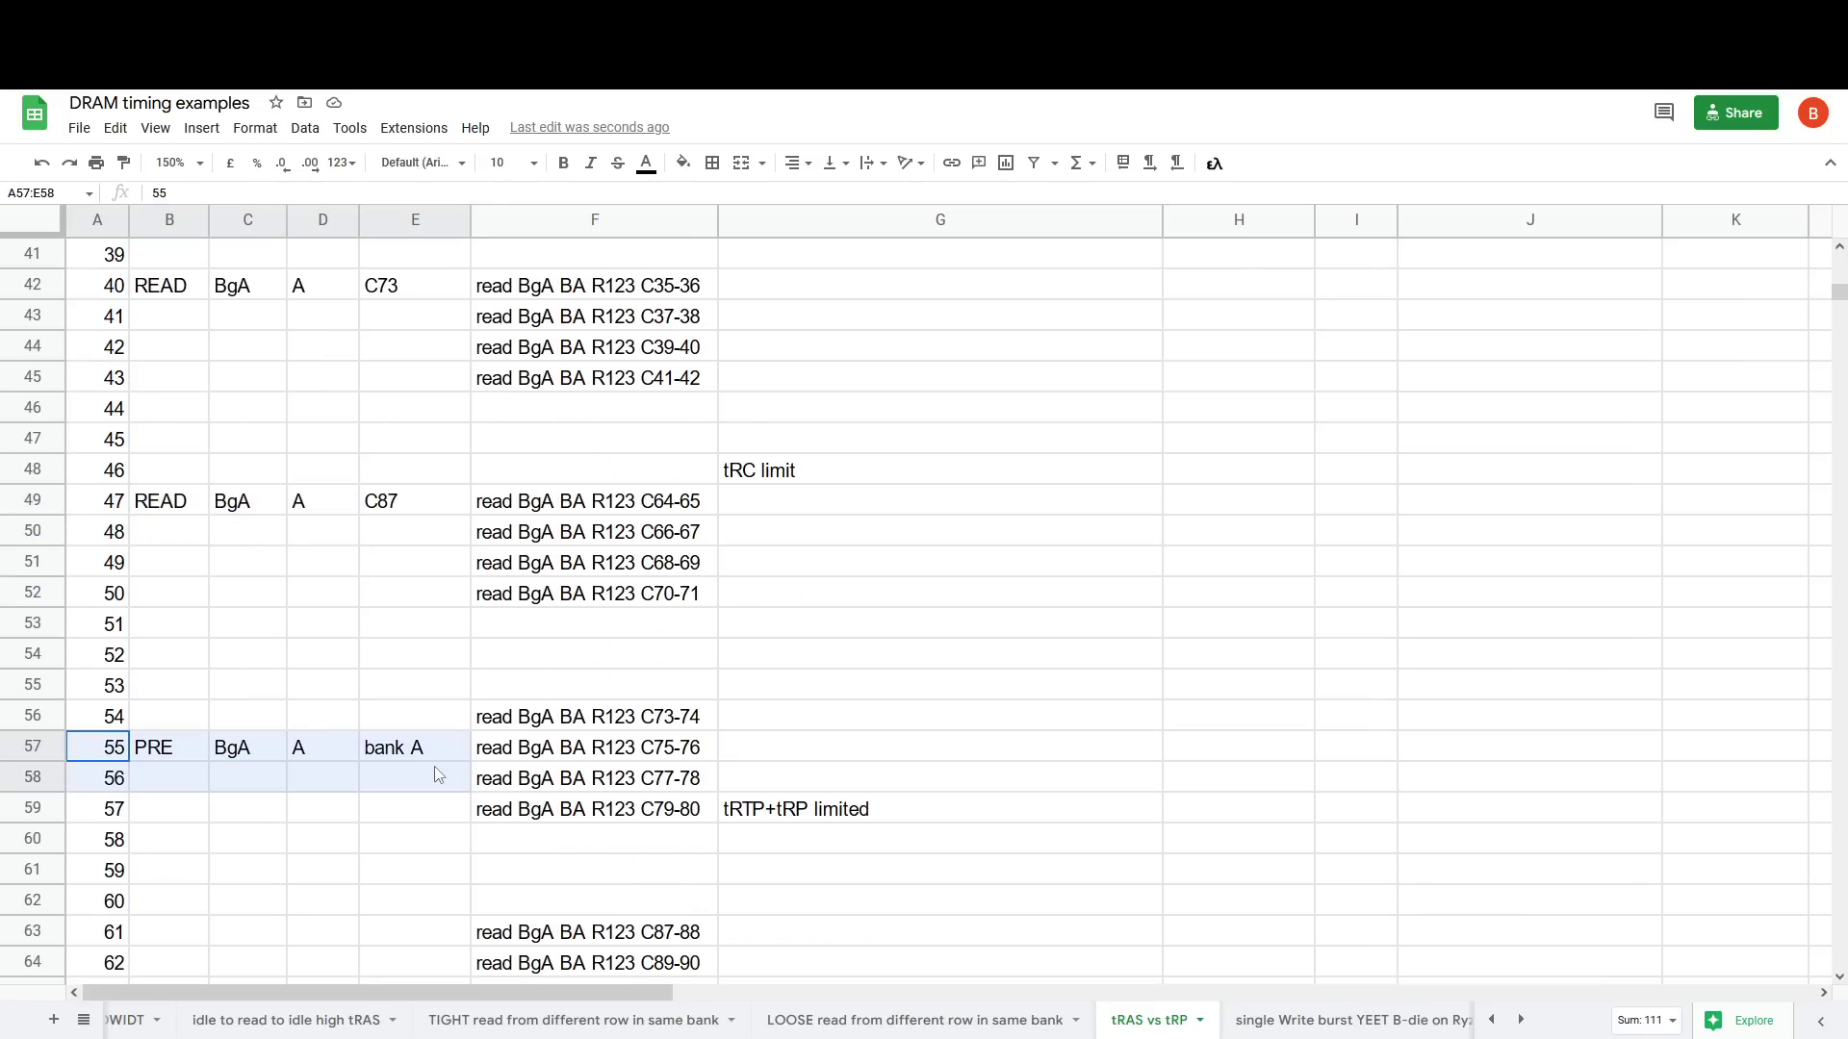
Step: Check the tRTP setting against the gap between the C87 READ at clock 47 and the PRE command at clock 55
{"action": "left_click", "coordinate": [167, 501]}
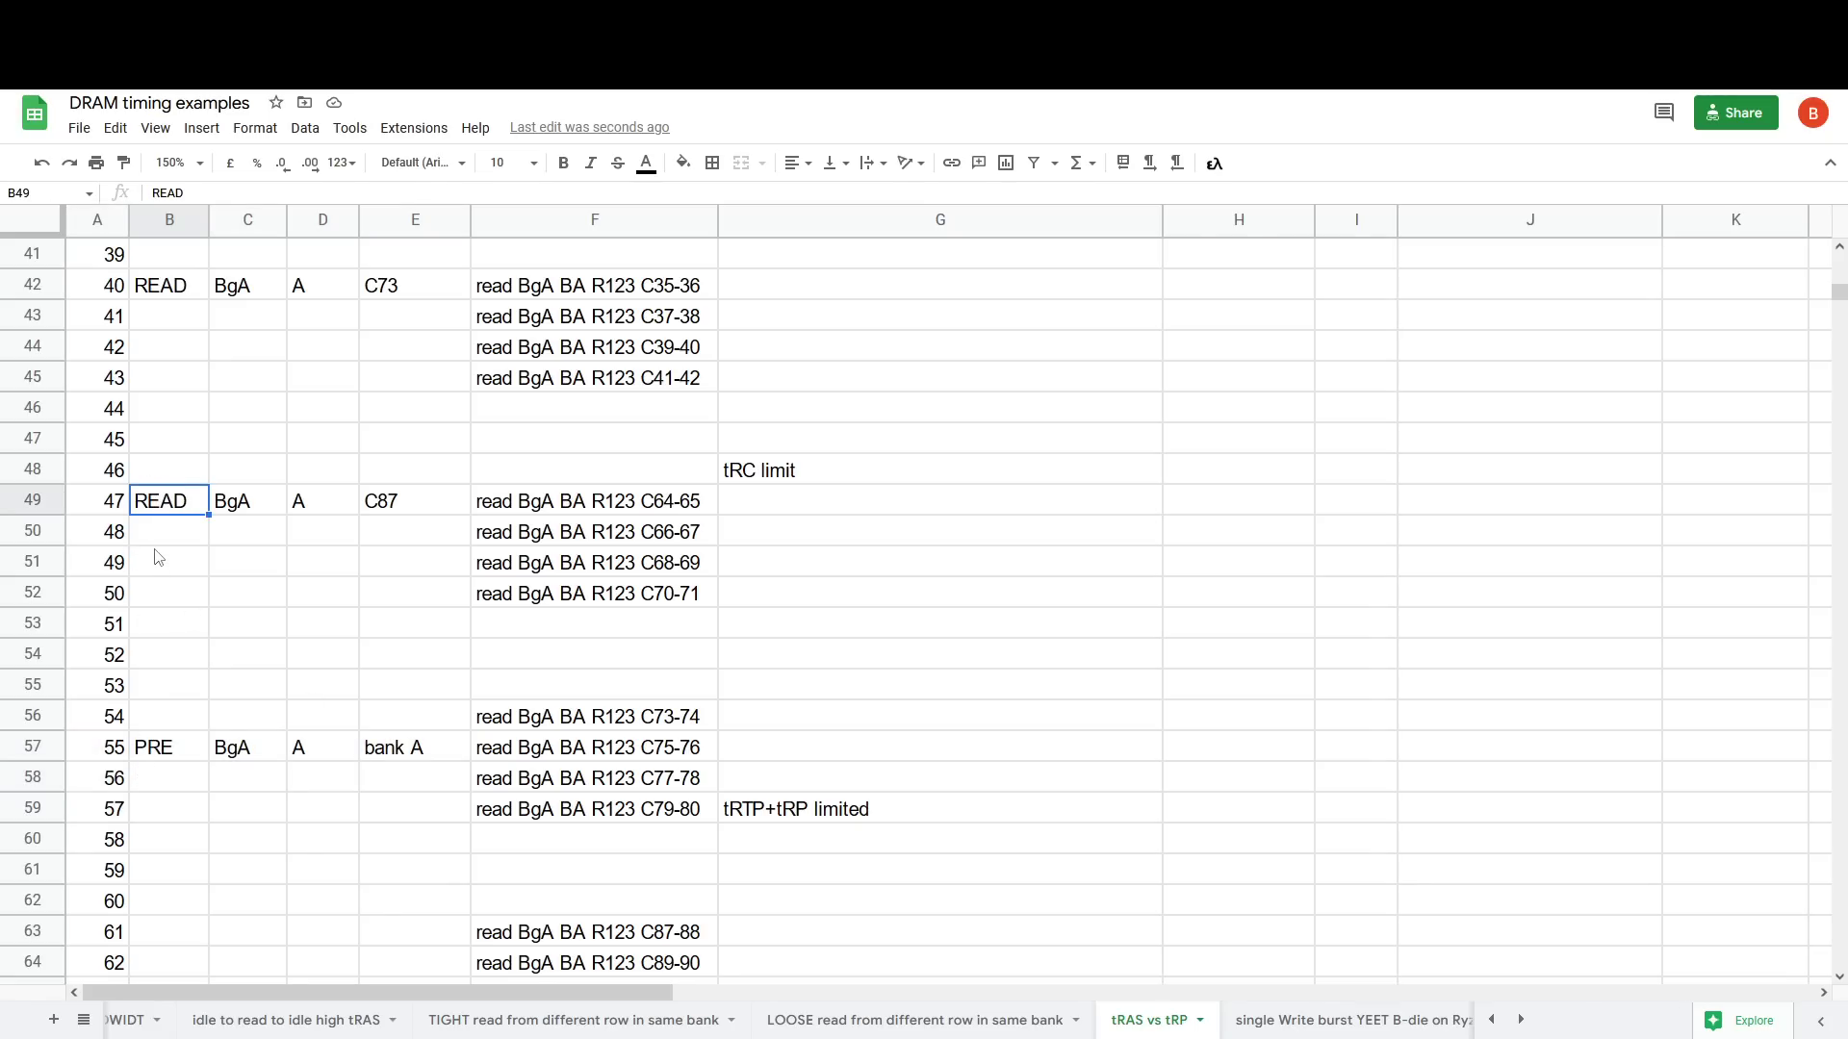
{"action": "scroll", "coordinate": [866, 578], "scroll_direction": "up", "scroll_amount": 13}
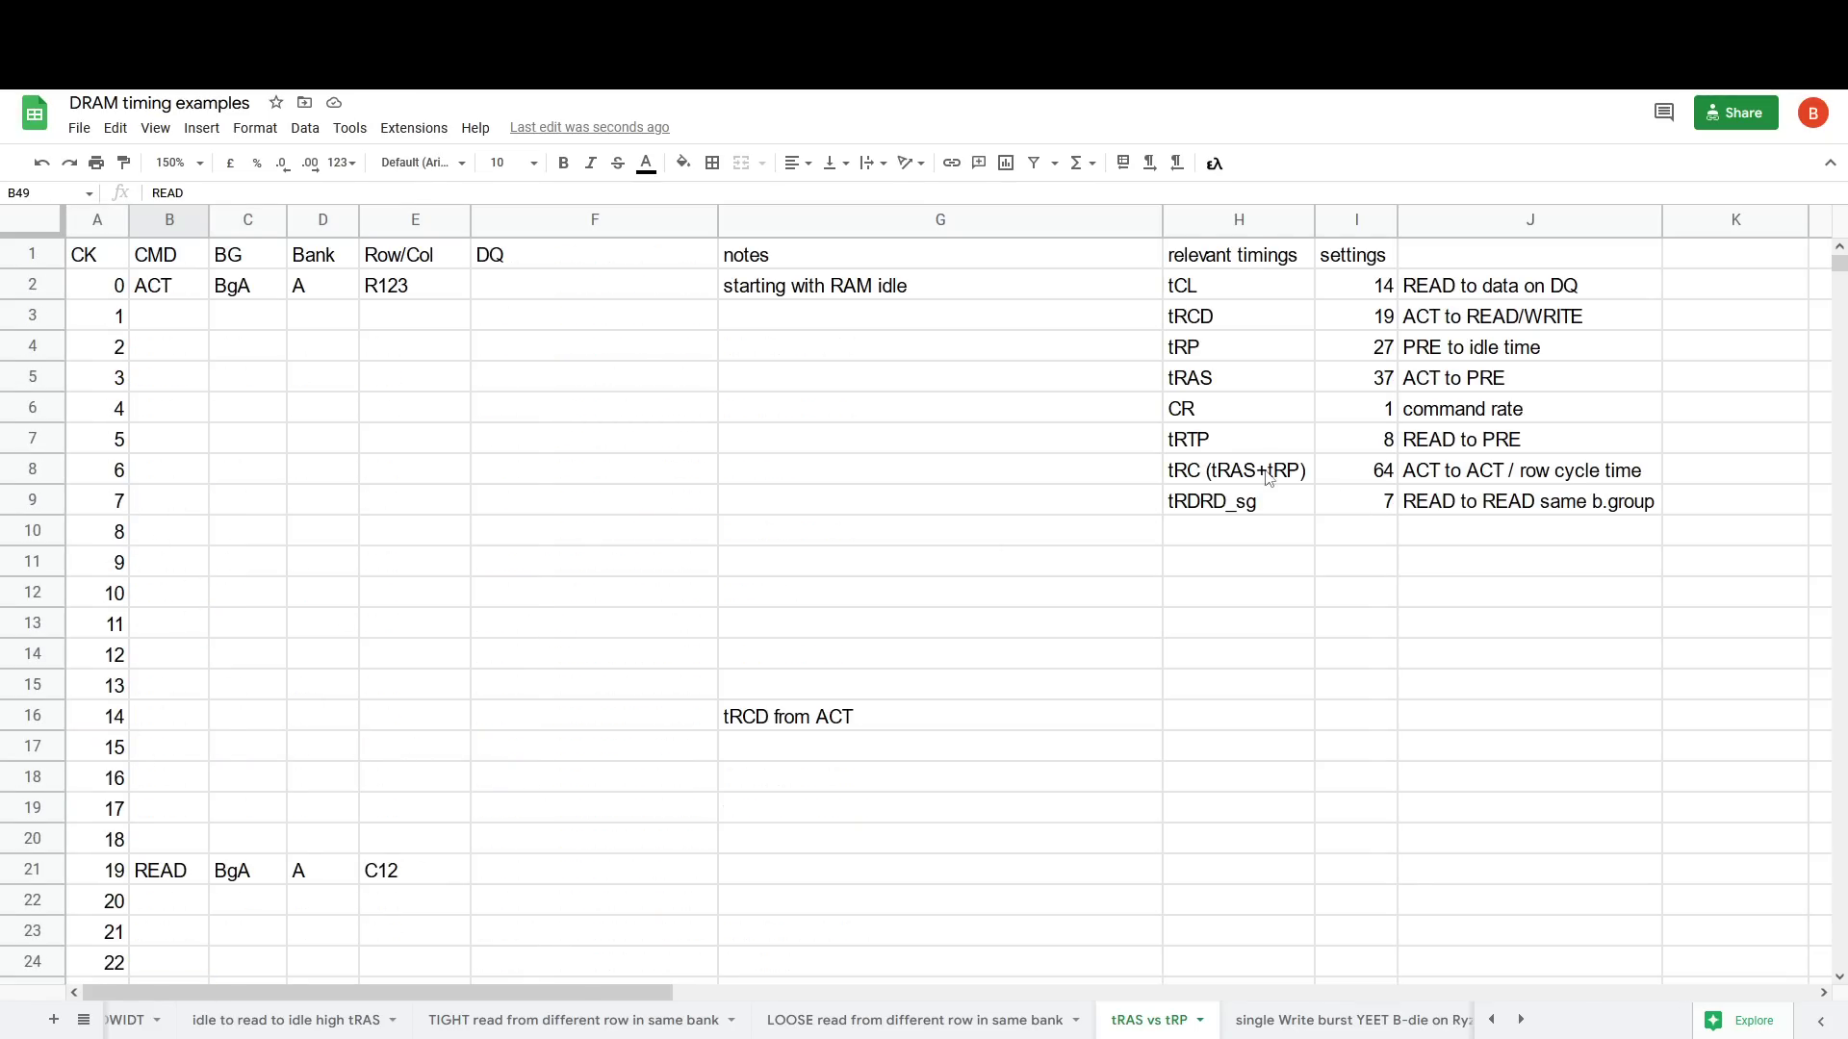
{"action": "left_click_drag", "start_coordinate": [1215, 443], "coordinate": [1391, 456]}
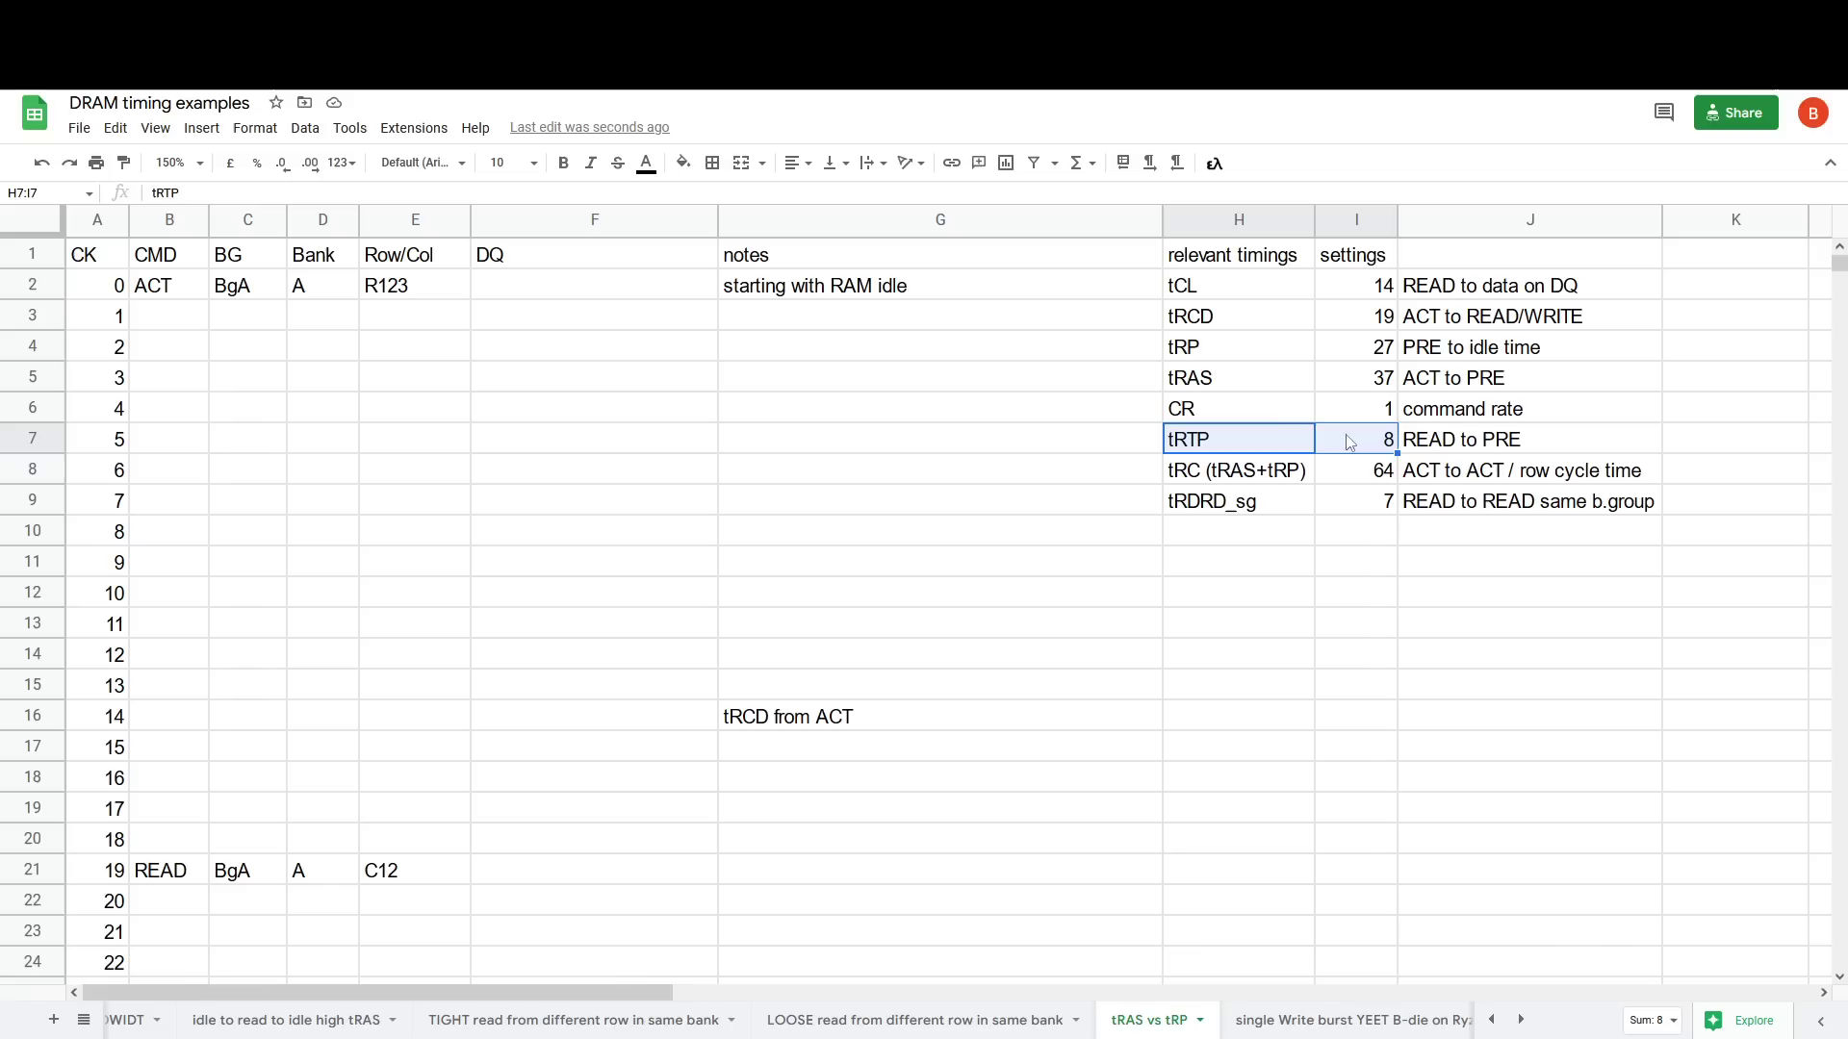
{"action": "scroll", "coordinate": [467, 731], "scroll_direction": "down", "scroll_amount": 8}
{"action": "scroll", "coordinate": [467, 731], "scroll_direction": "down", "scroll_amount": 5}
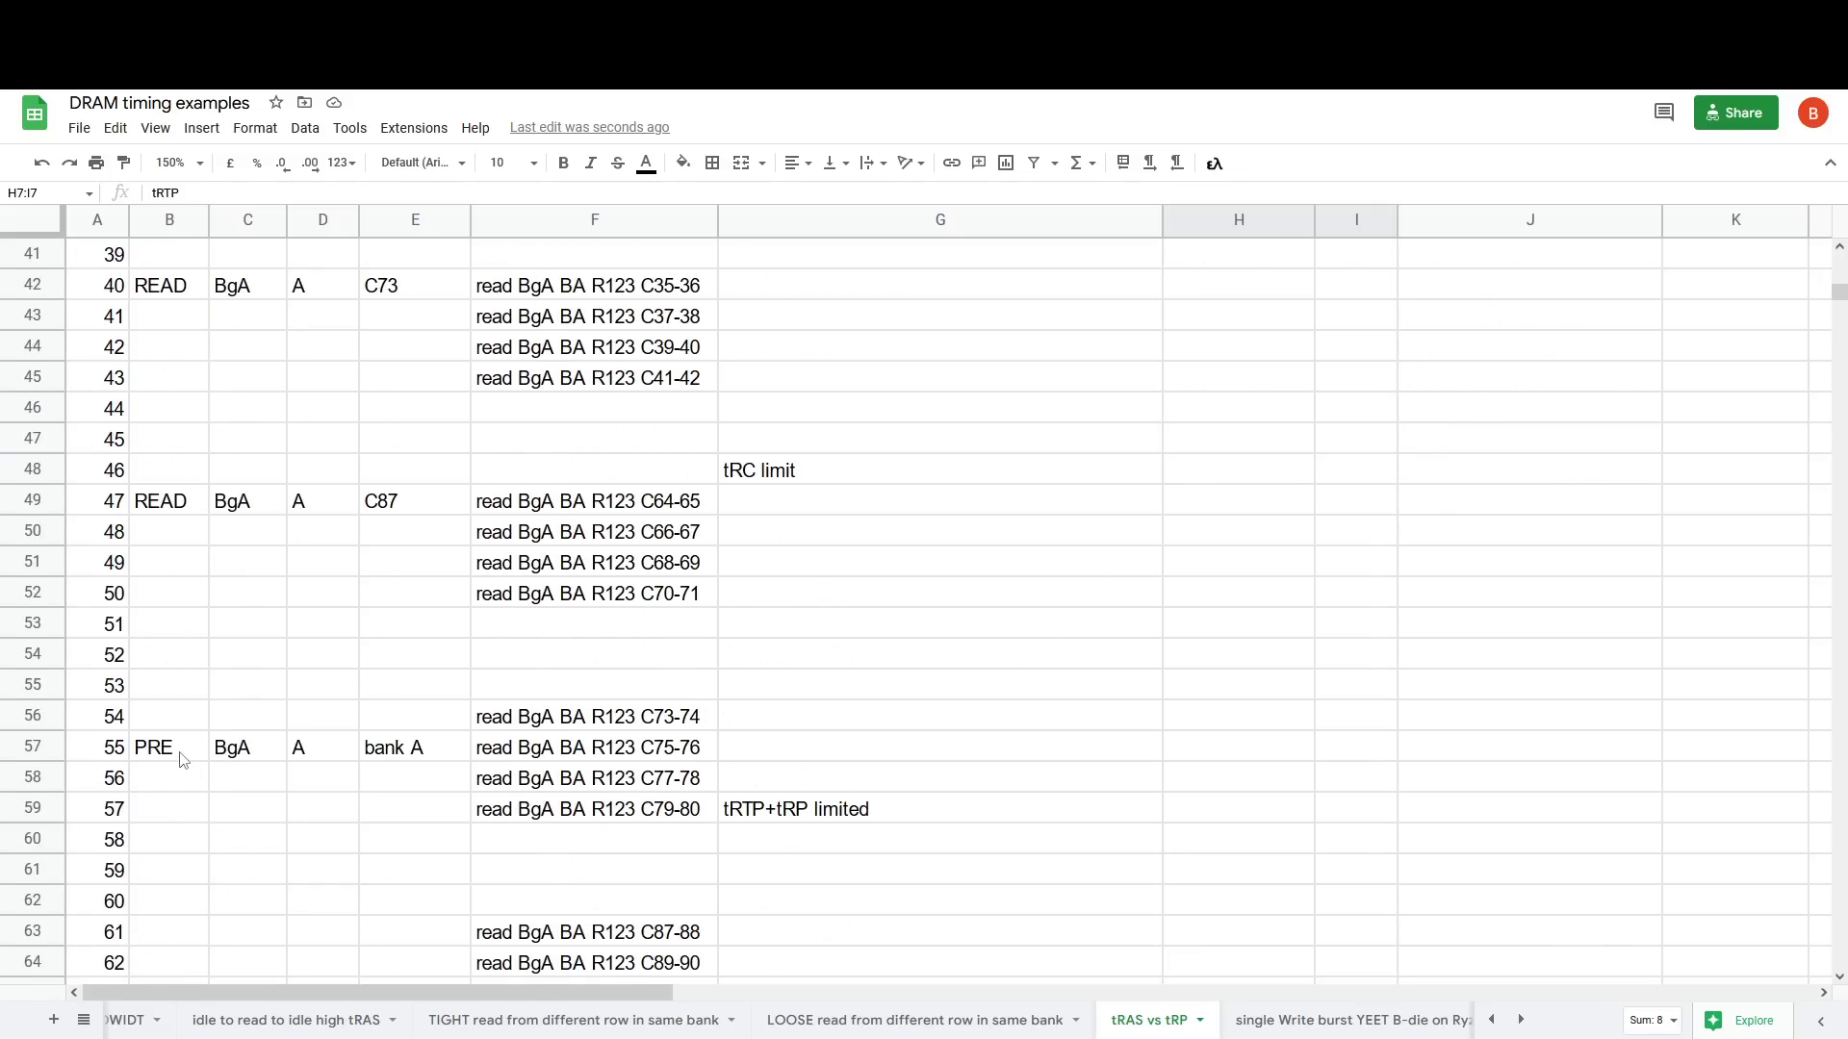
{"action": "left_click_drag", "start_coordinate": [170, 748], "coordinate": [468, 754]}
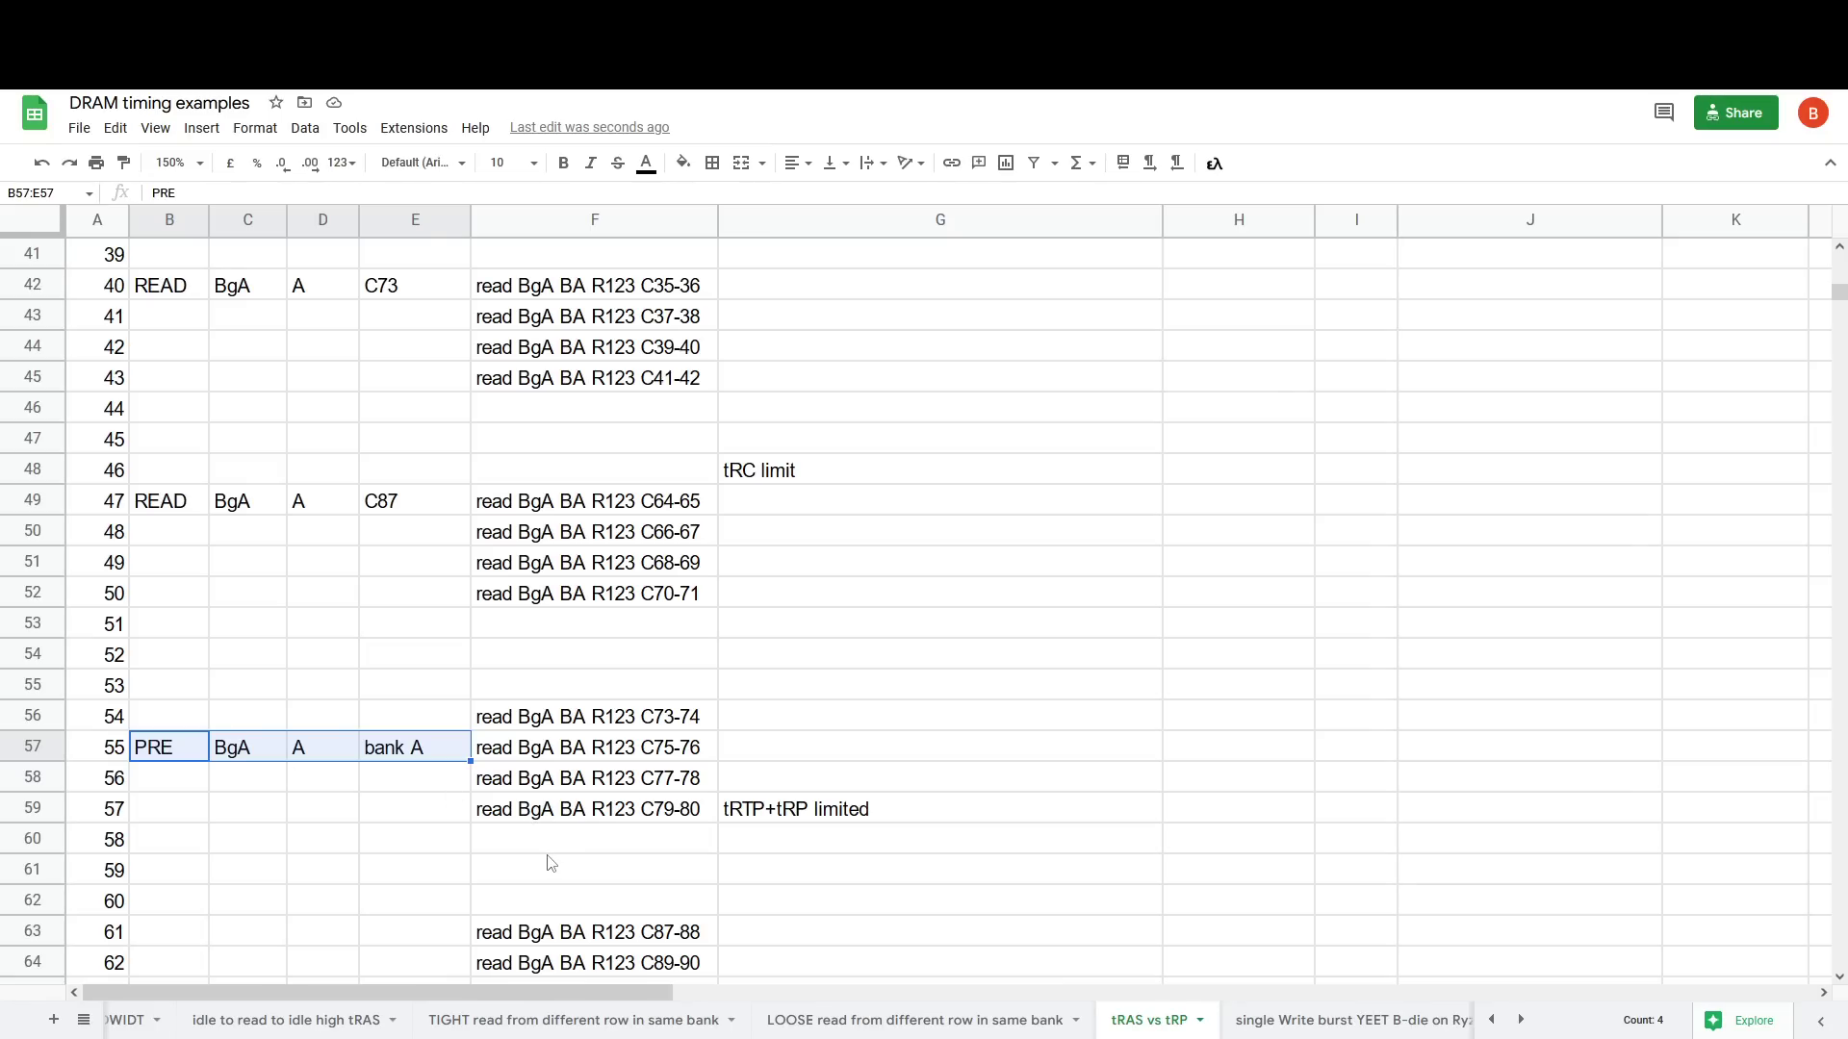
Step: Move the block from the R678 ACT at clock 71 through its data burst so the ACT starts at clock 82
{"action": "scroll", "coordinate": [558, 852], "scroll_direction": "down", "scroll_amount": 4}
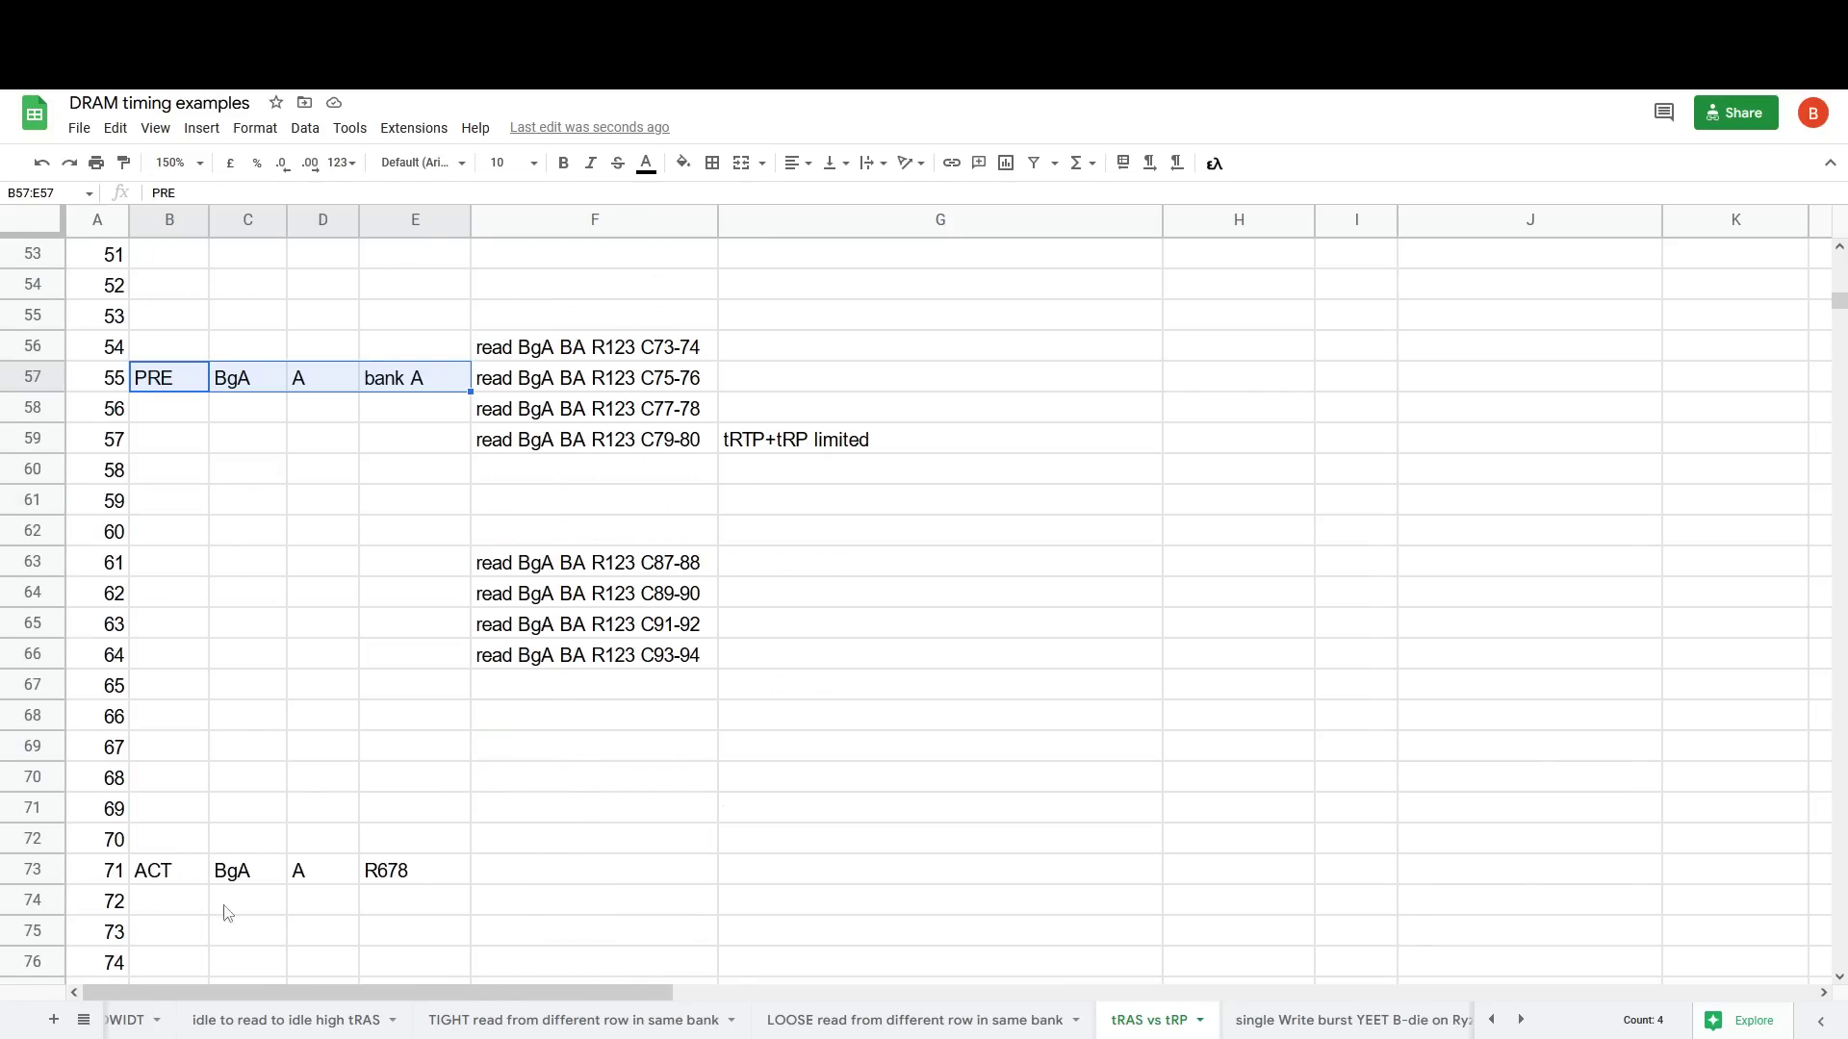
{"action": "left_click", "coordinate": [154, 881]}
{"action": "scroll", "coordinate": [384, 833], "scroll_direction": "down", "scroll_amount": 13}
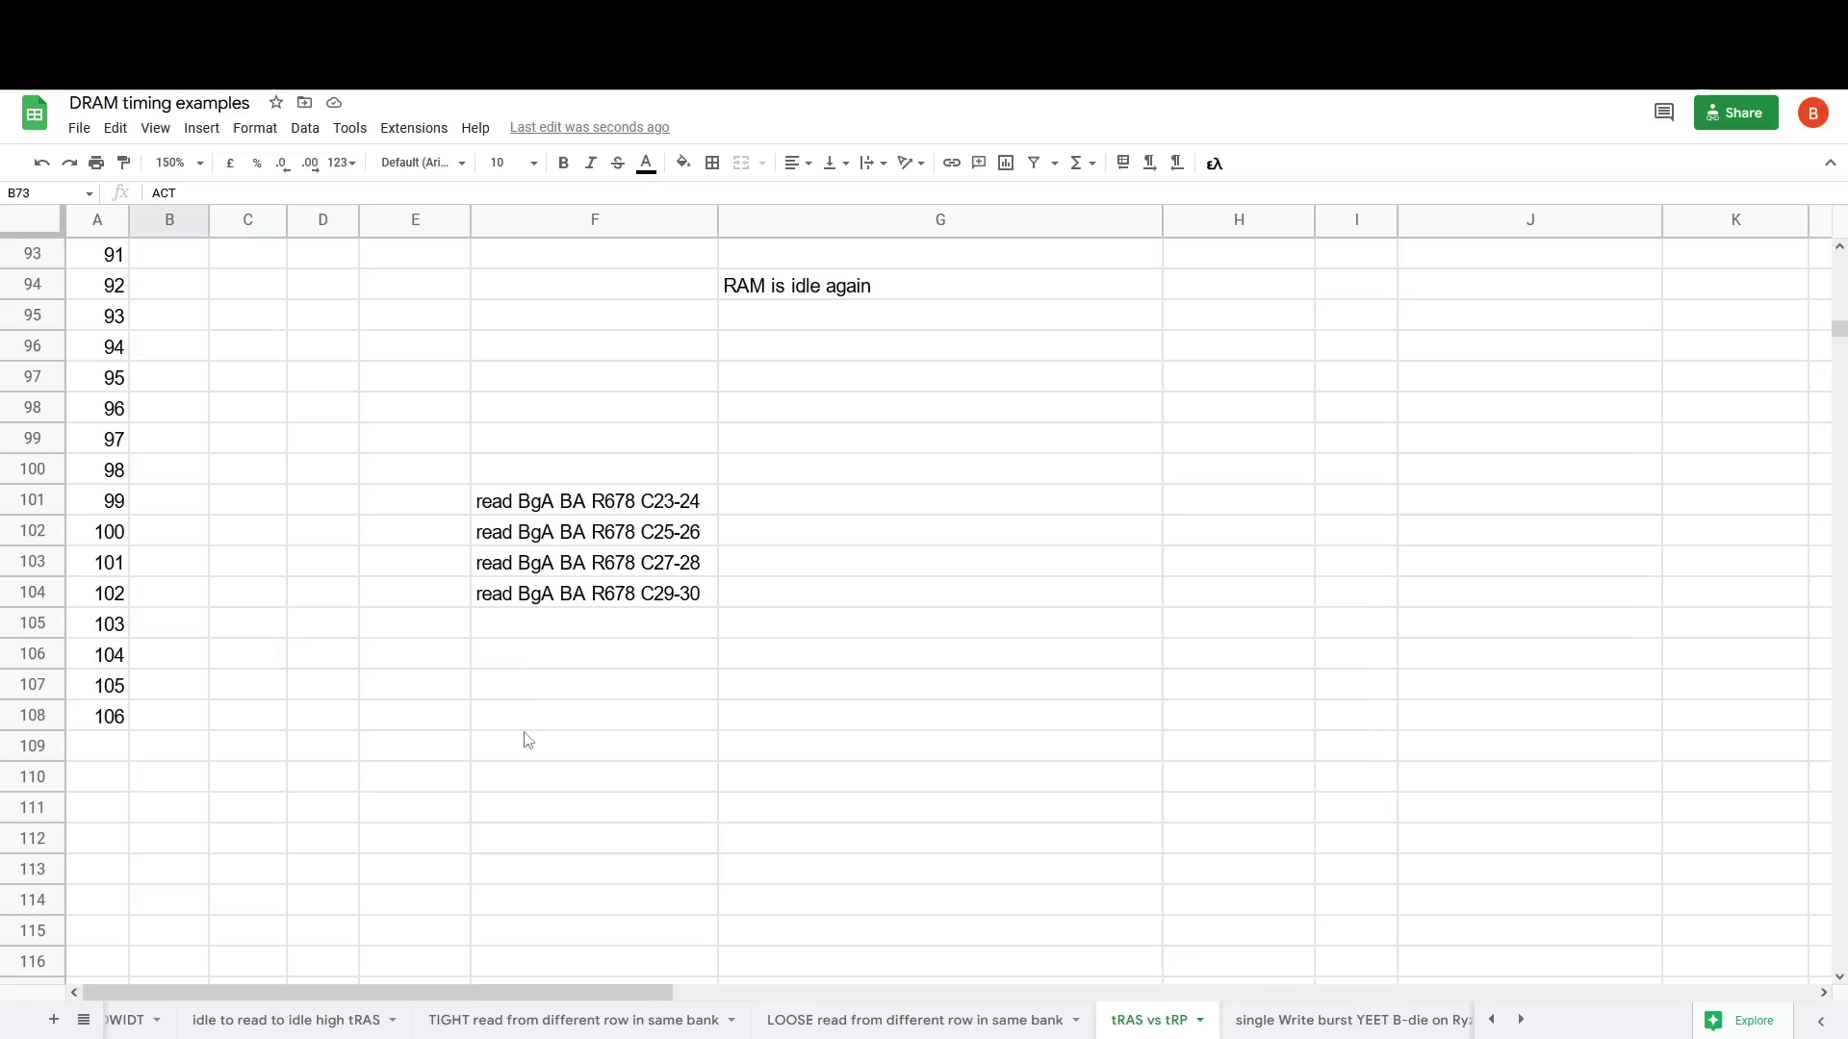
{"action": "left_click", "coordinate": [544, 602], "text": "shift"}
{"action": "scroll", "coordinate": [544, 621], "scroll_direction": "up", "scroll_amount": 20}
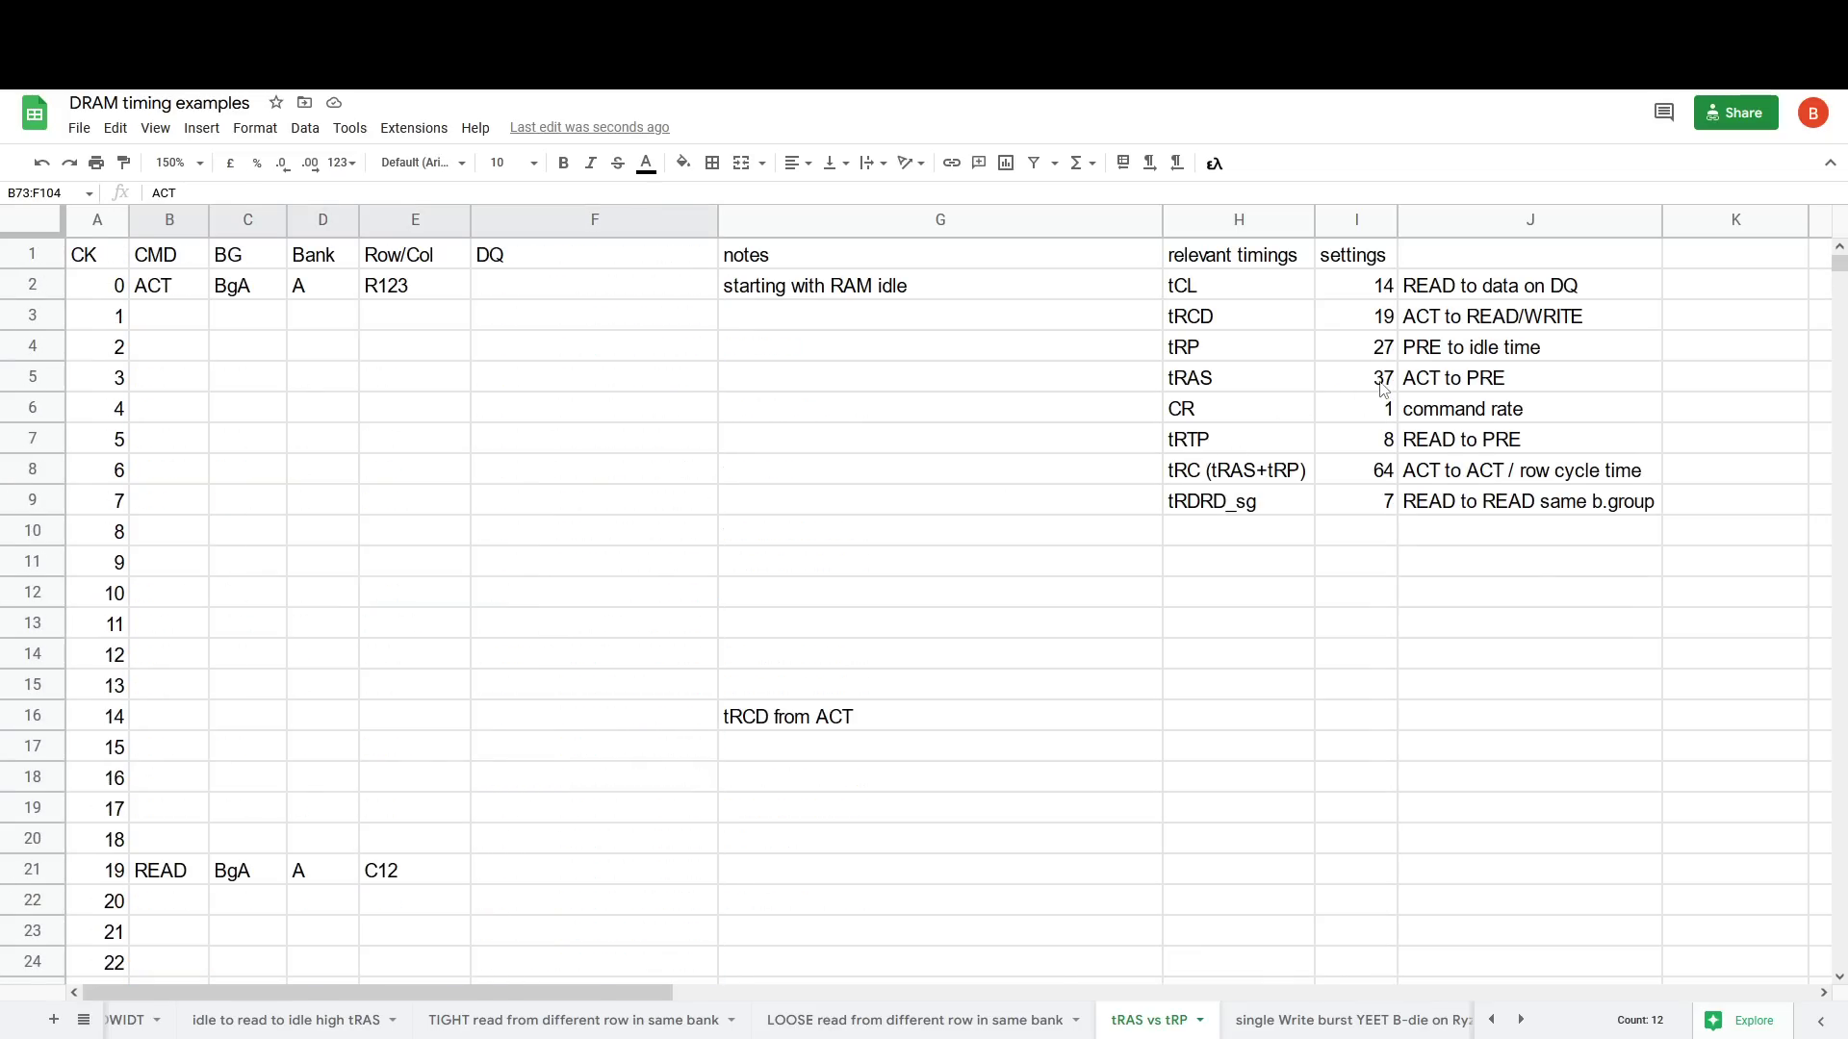
{"action": "left_click", "coordinate": [1376, 348]}
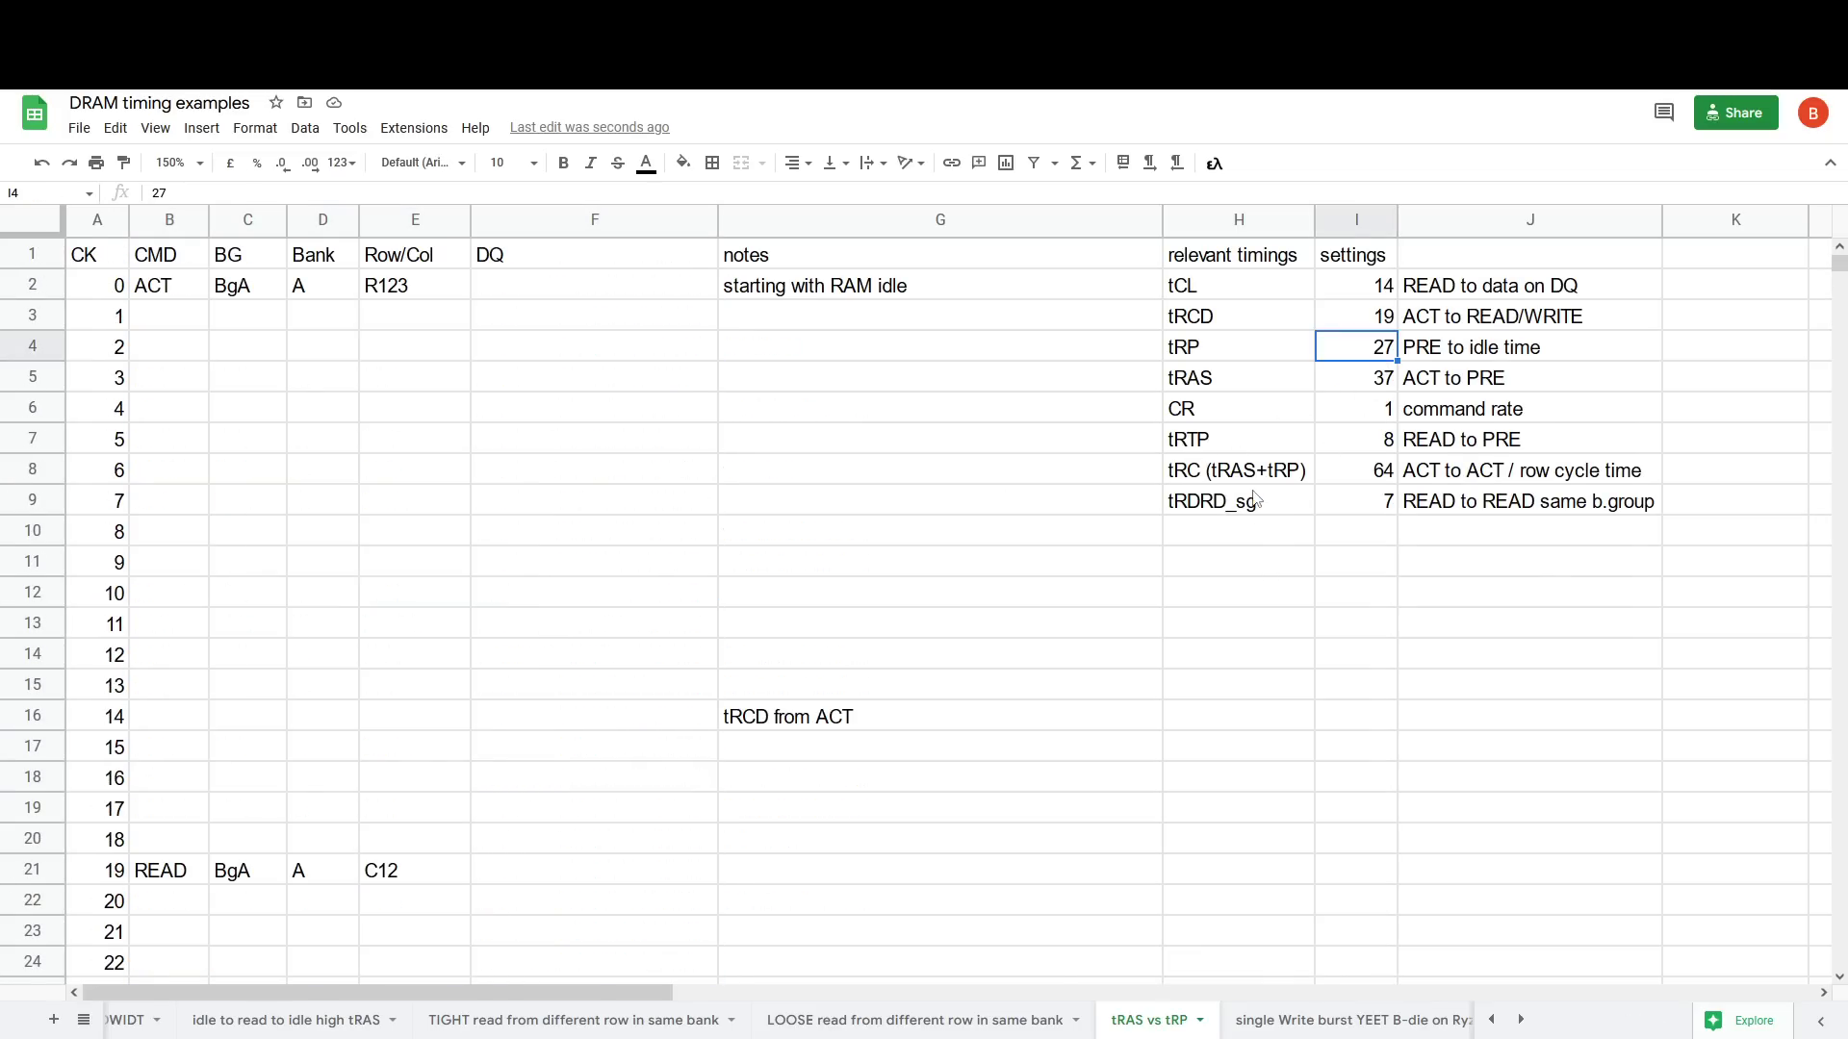
{"action": "scroll", "coordinate": [1254, 490], "scroll_direction": "down", "scroll_amount": 20}
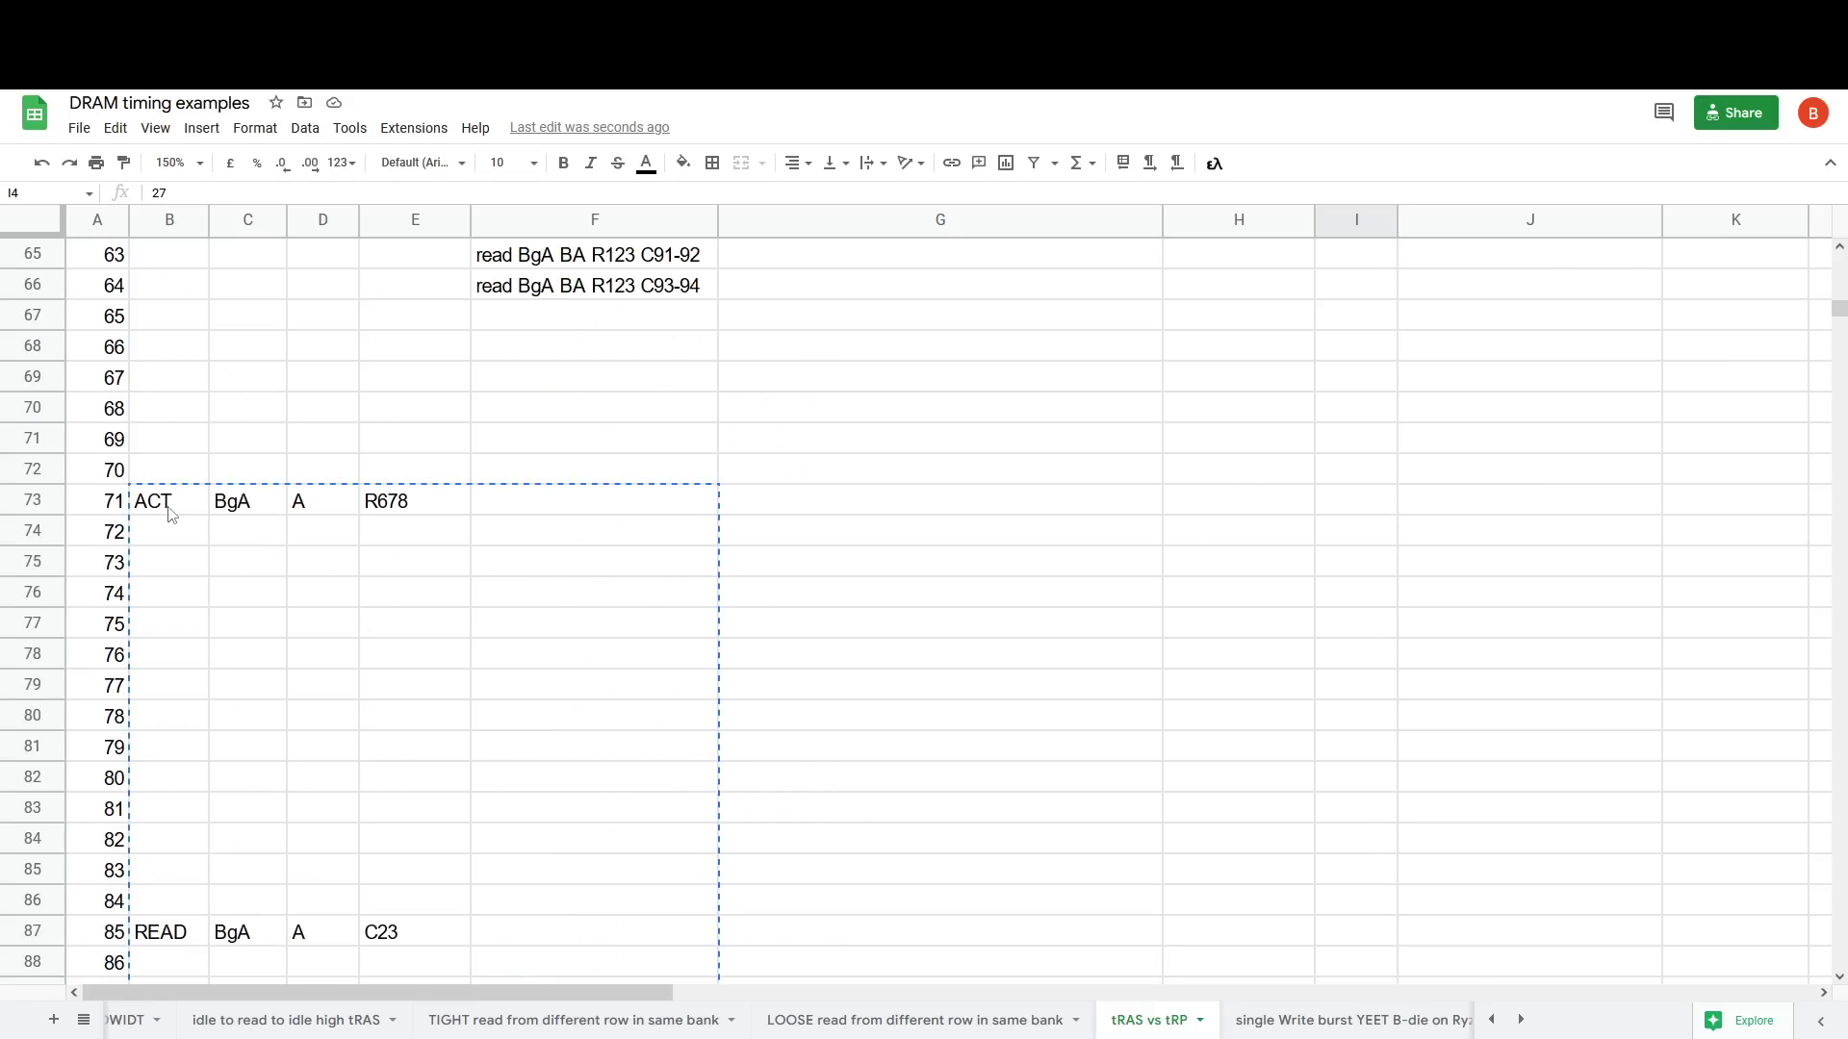
{"action": "scroll", "coordinate": [539, 731], "scroll_direction": "down", "scroll_amount": 5}
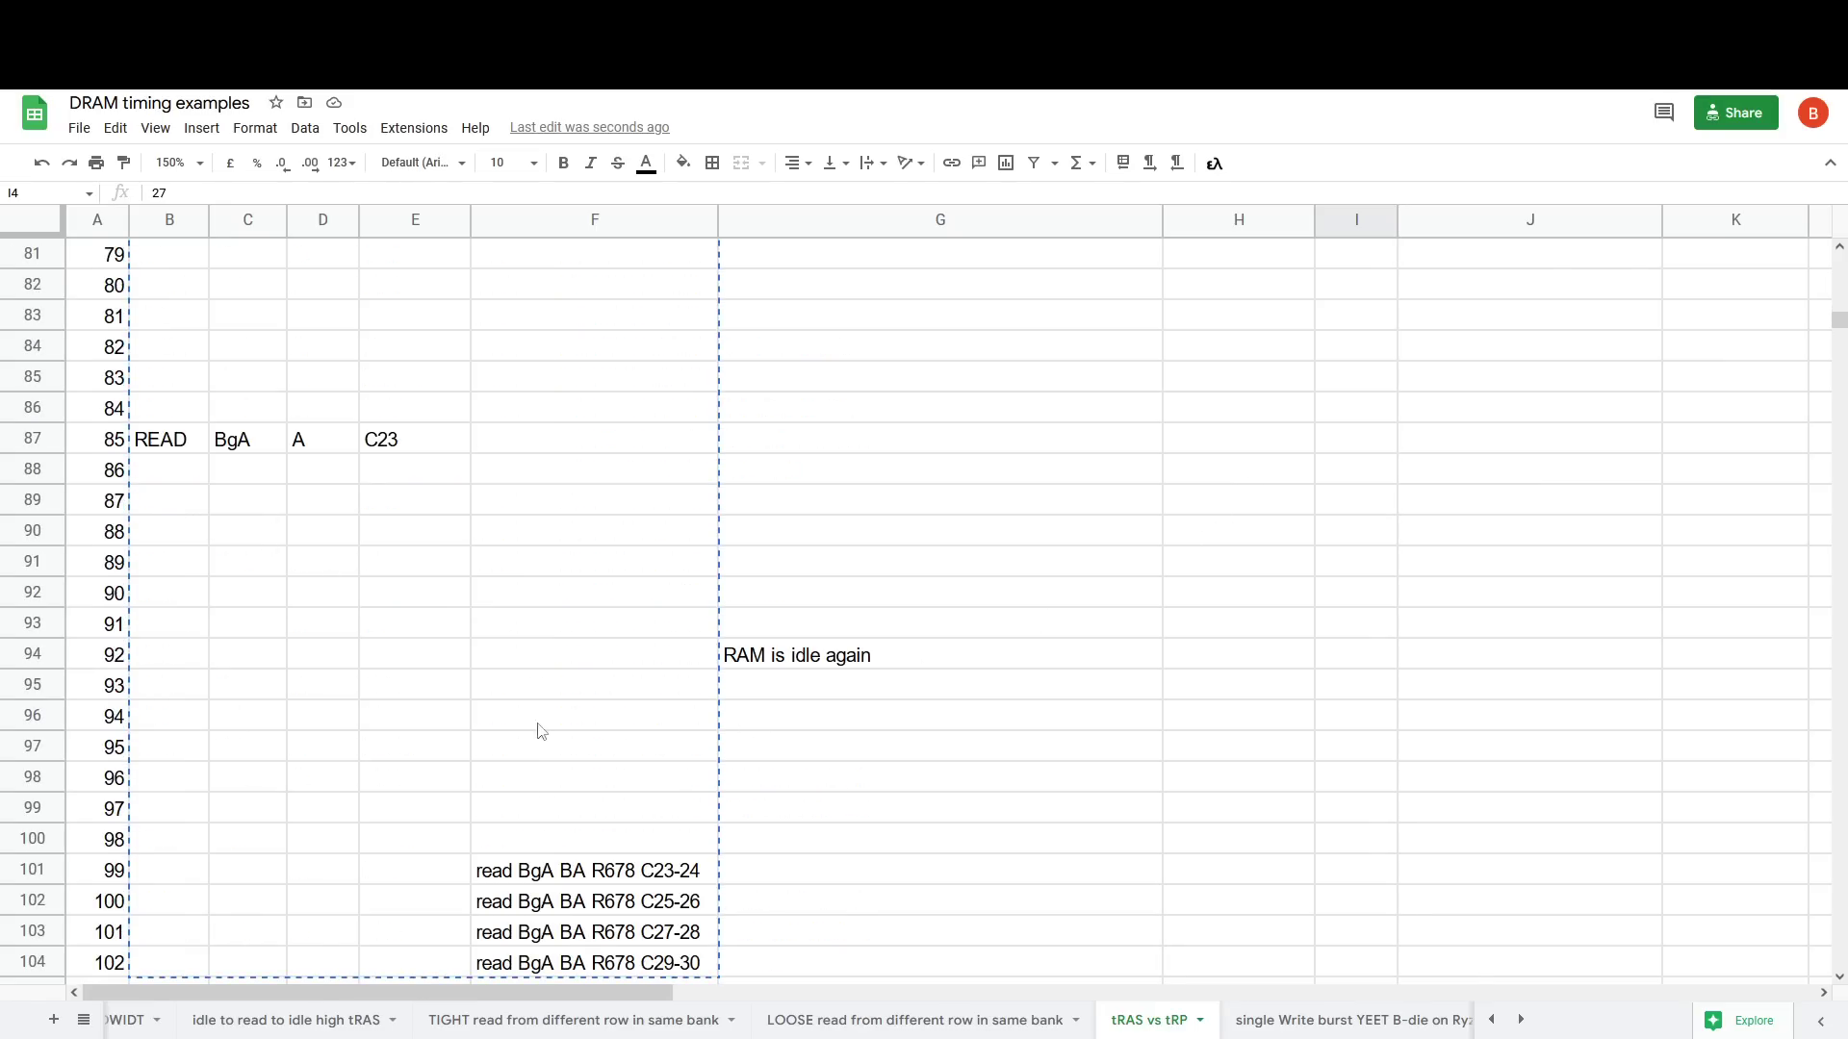
{"action": "scroll", "coordinate": [376, 666], "scroll_direction": "up", "scroll_amount": 4}
{"action": "scroll", "coordinate": [273, 568], "scroll_direction": "up", "scroll_amount": 4}
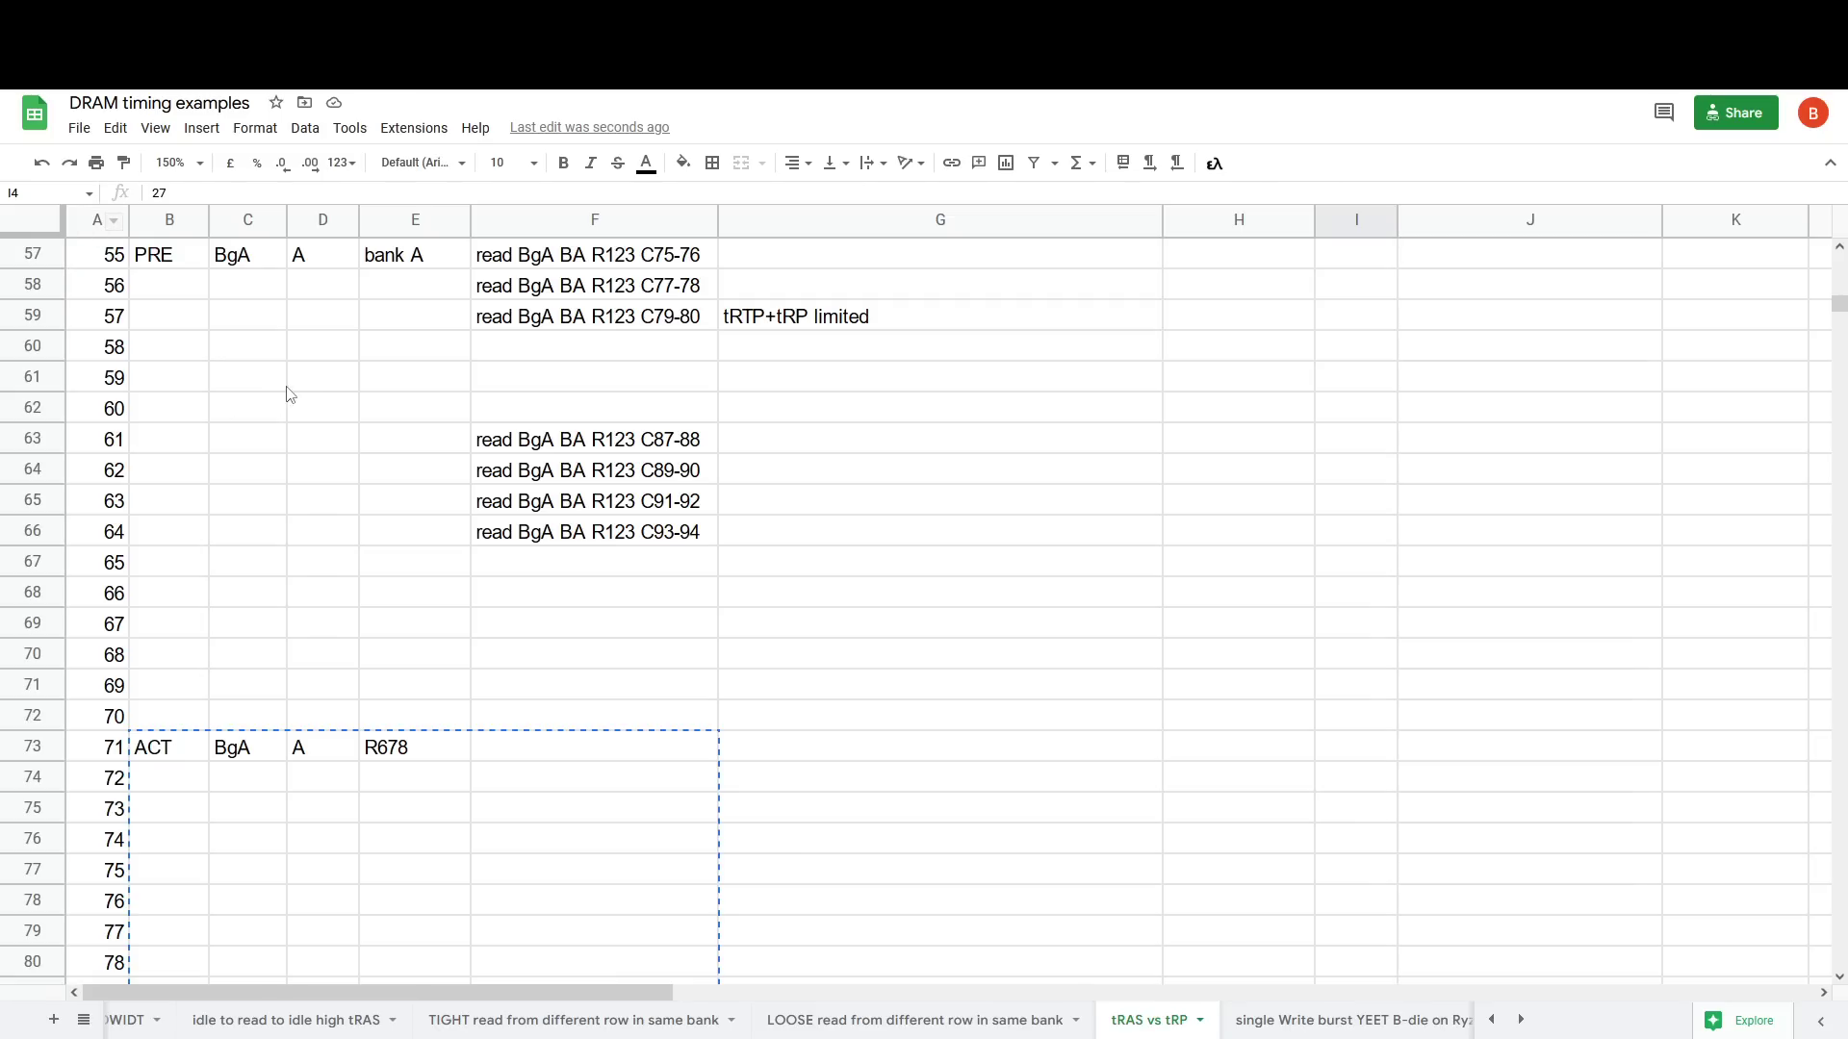
{"action": "scroll", "coordinate": [277, 423], "scroll_direction": "down", "scroll_amount": 4}
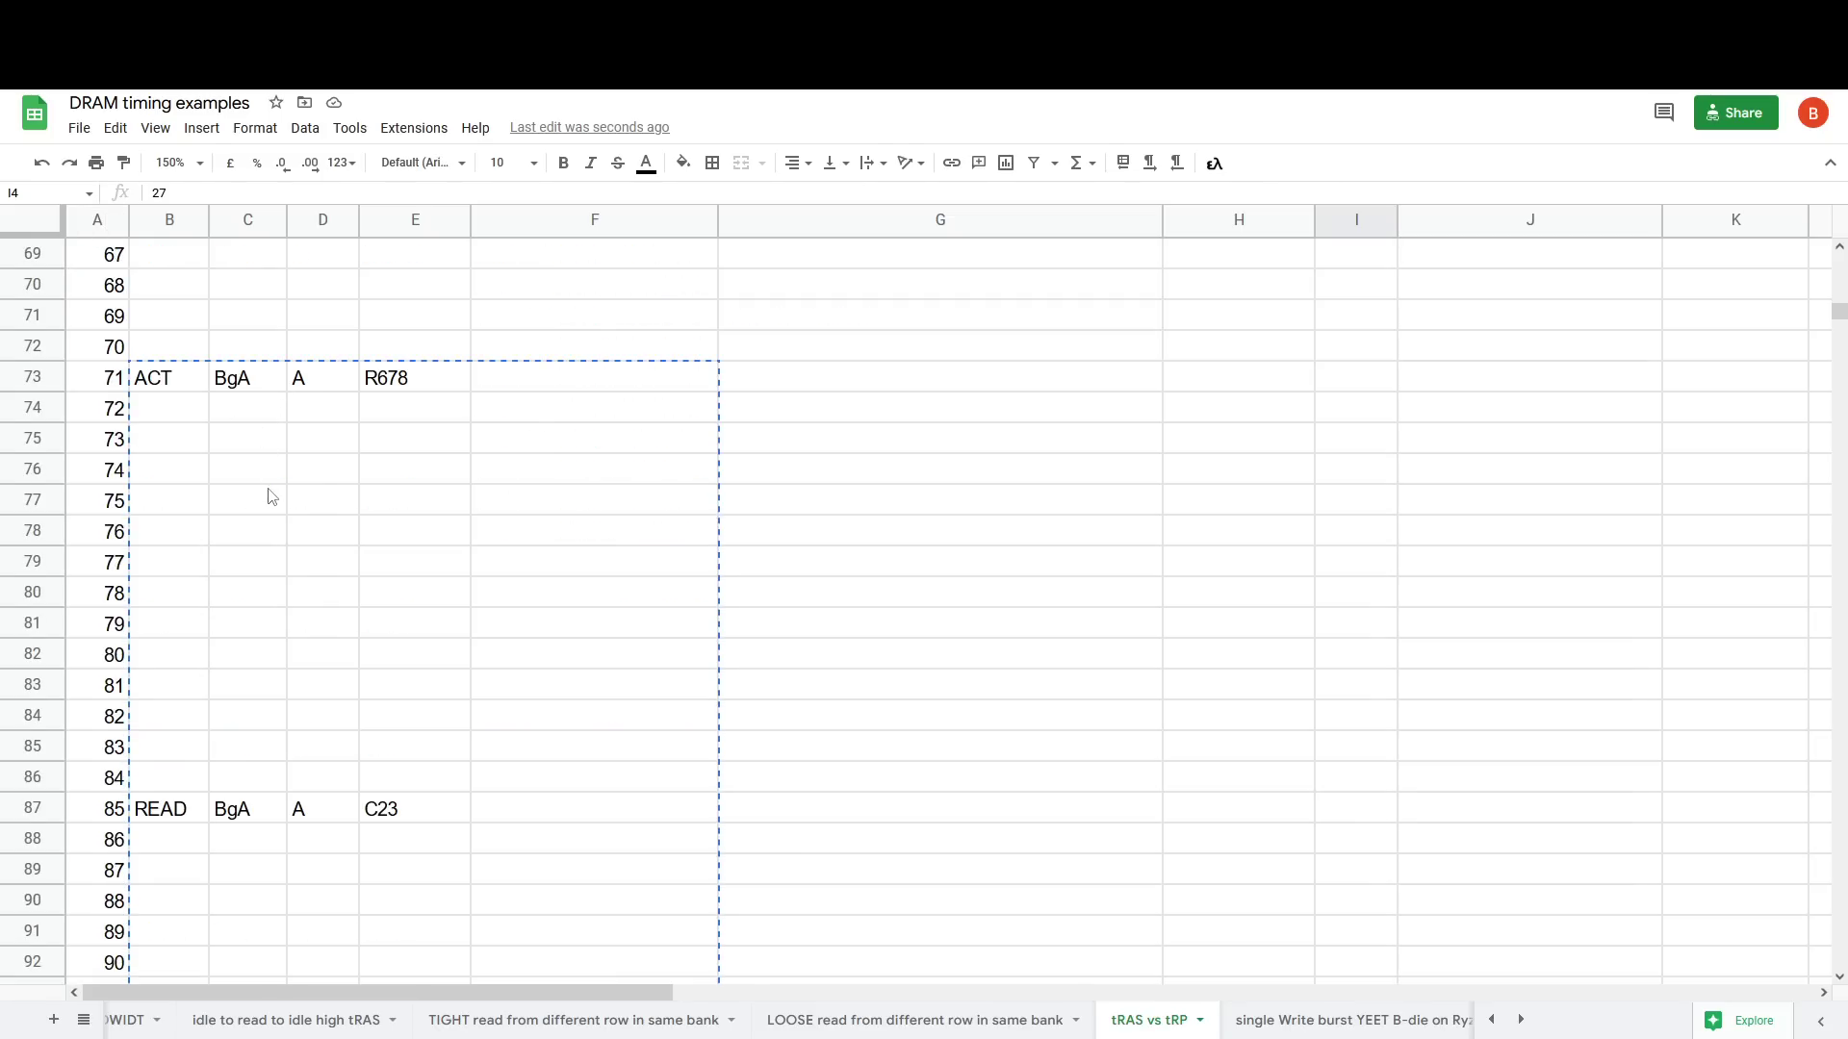
{"action": "left_click", "coordinate": [185, 724]}
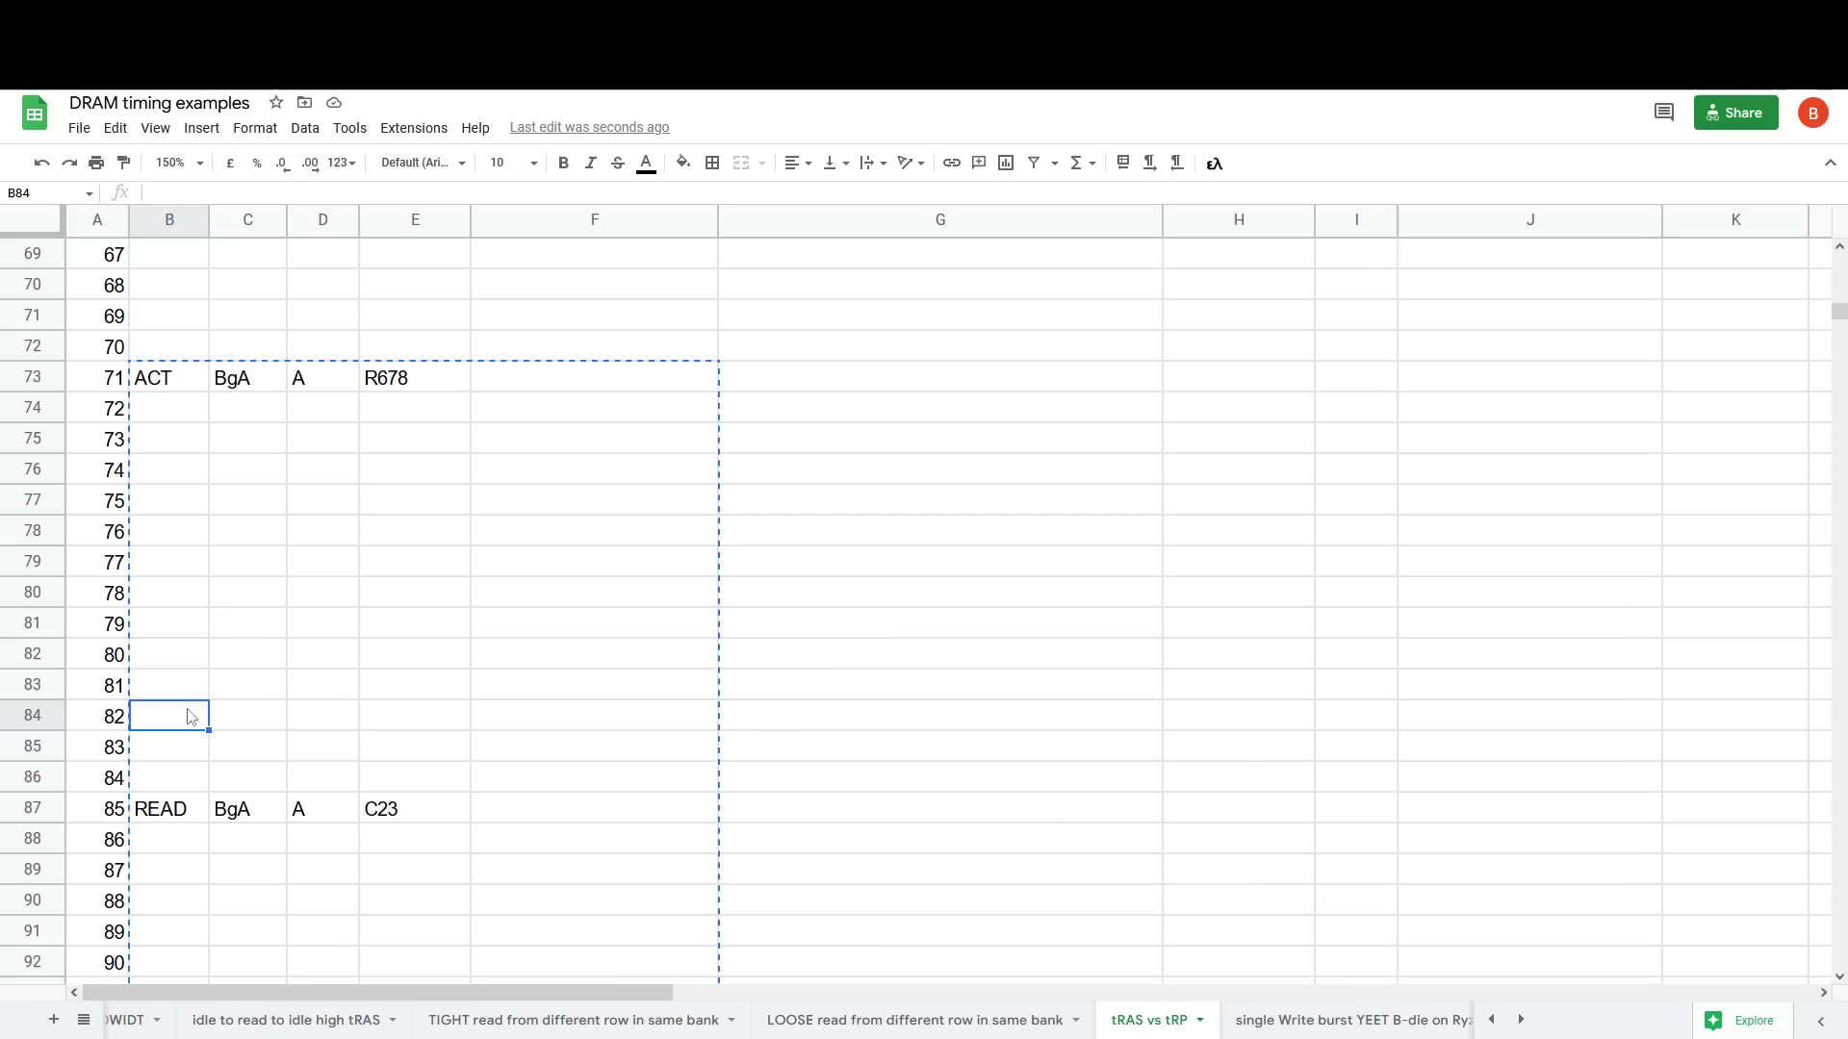
{"action": "key", "text": "ctrl+v"}
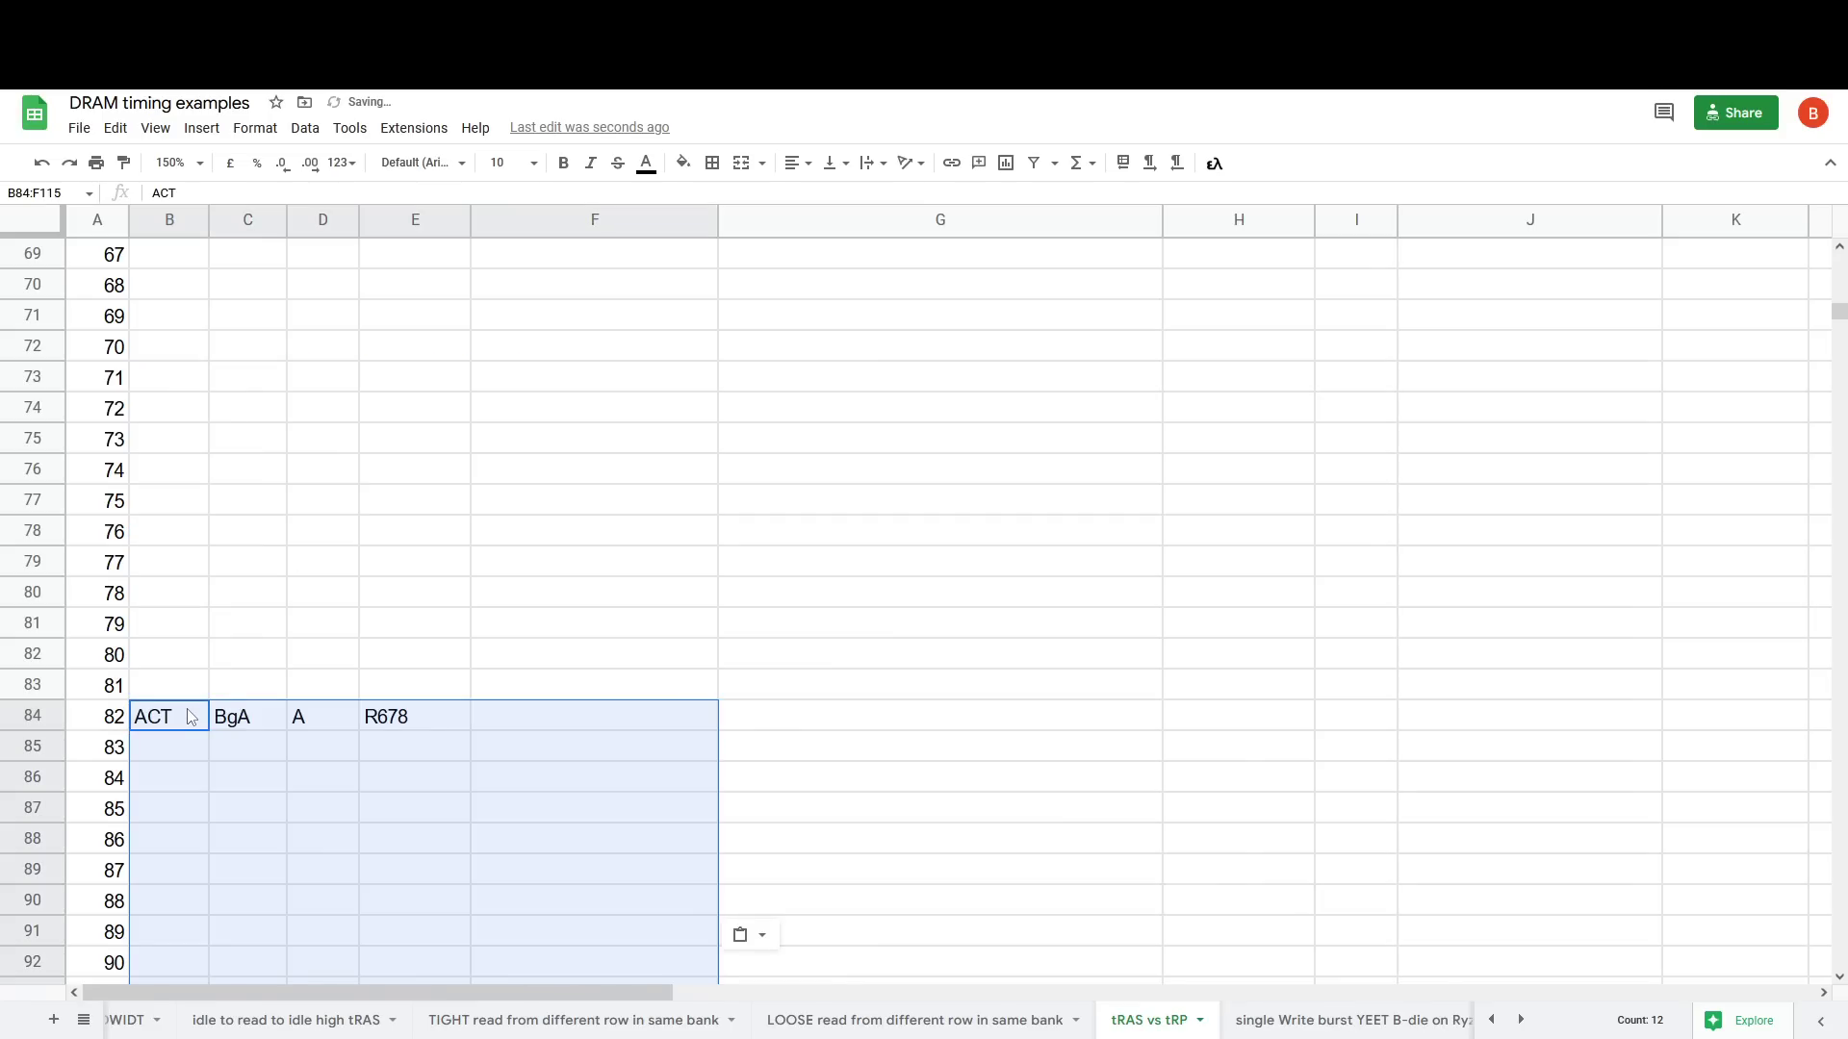
Step: Extend the CK column numbering down to clock 113, level with the end of the R678 data burst
{"action": "scroll", "coordinate": [236, 722], "scroll_direction": "up", "scroll_amount": 20}
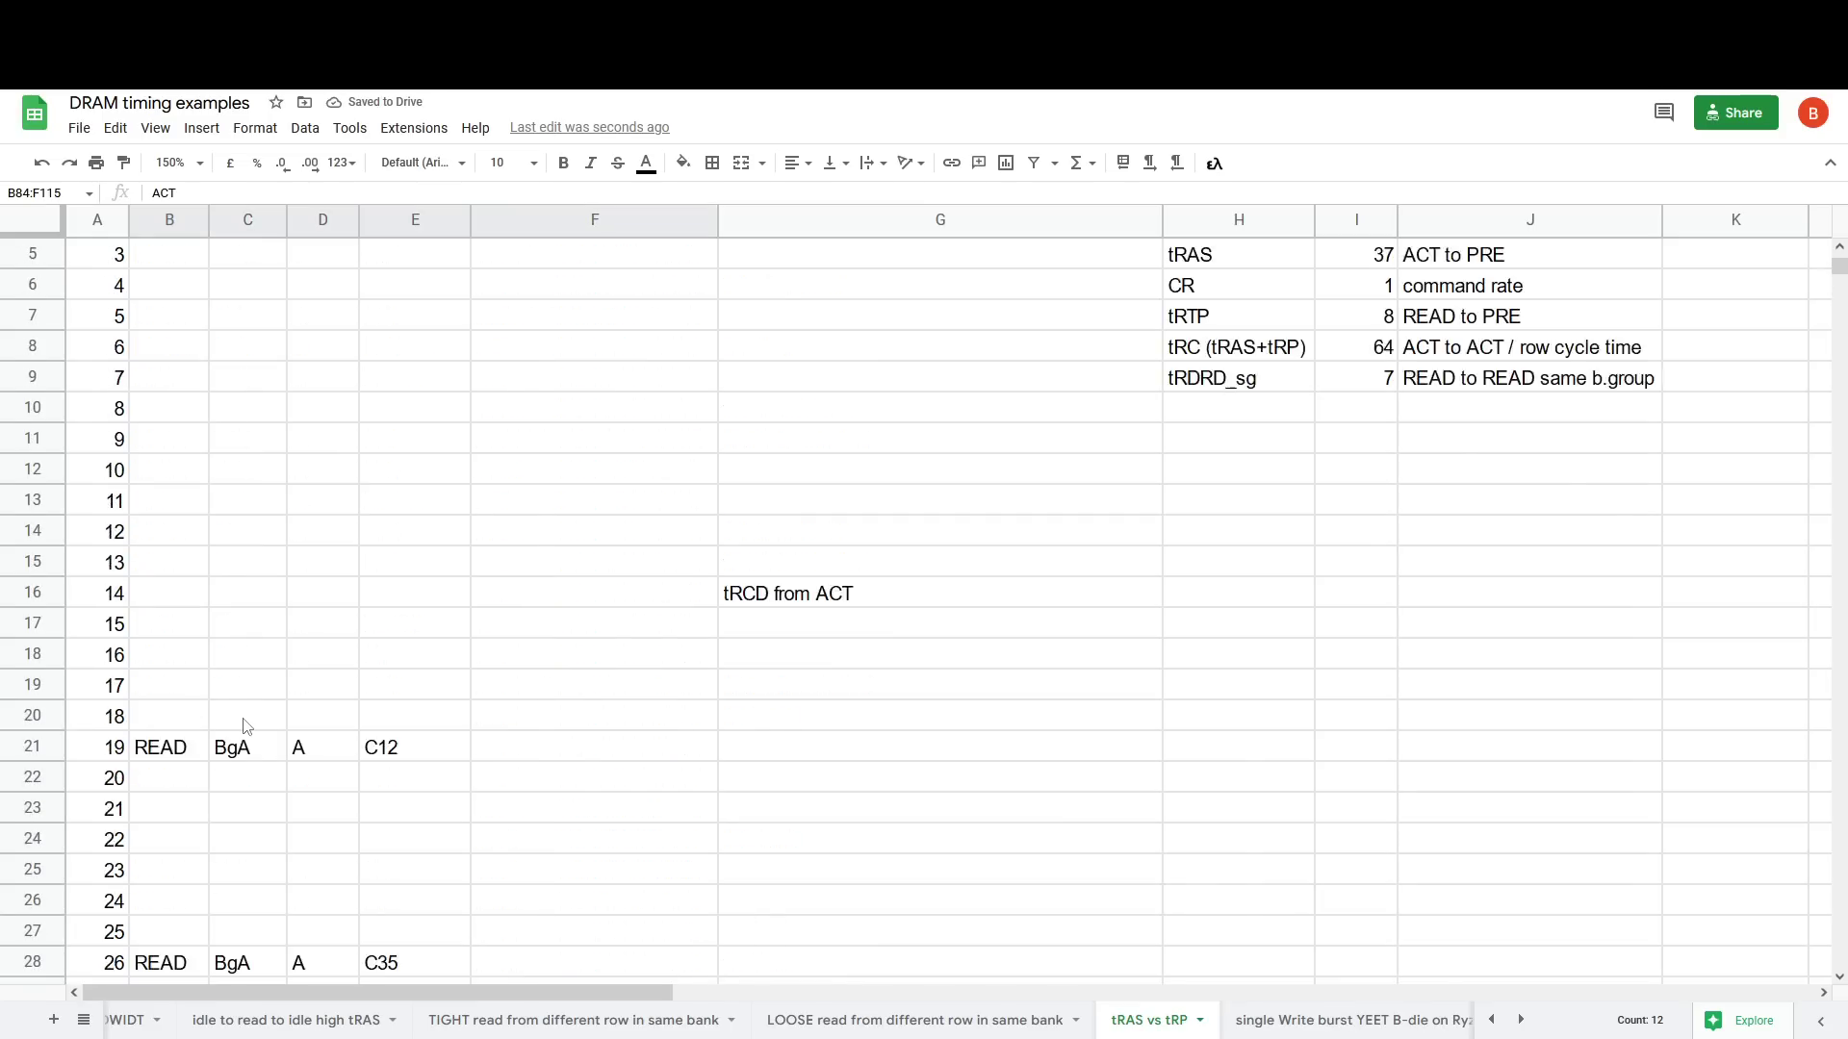
{"action": "scroll", "coordinate": [241, 723], "scroll_direction": "down", "scroll_amount": 15}
{"action": "scroll", "coordinate": [244, 726], "scroll_direction": "down", "scroll_amount": 8}
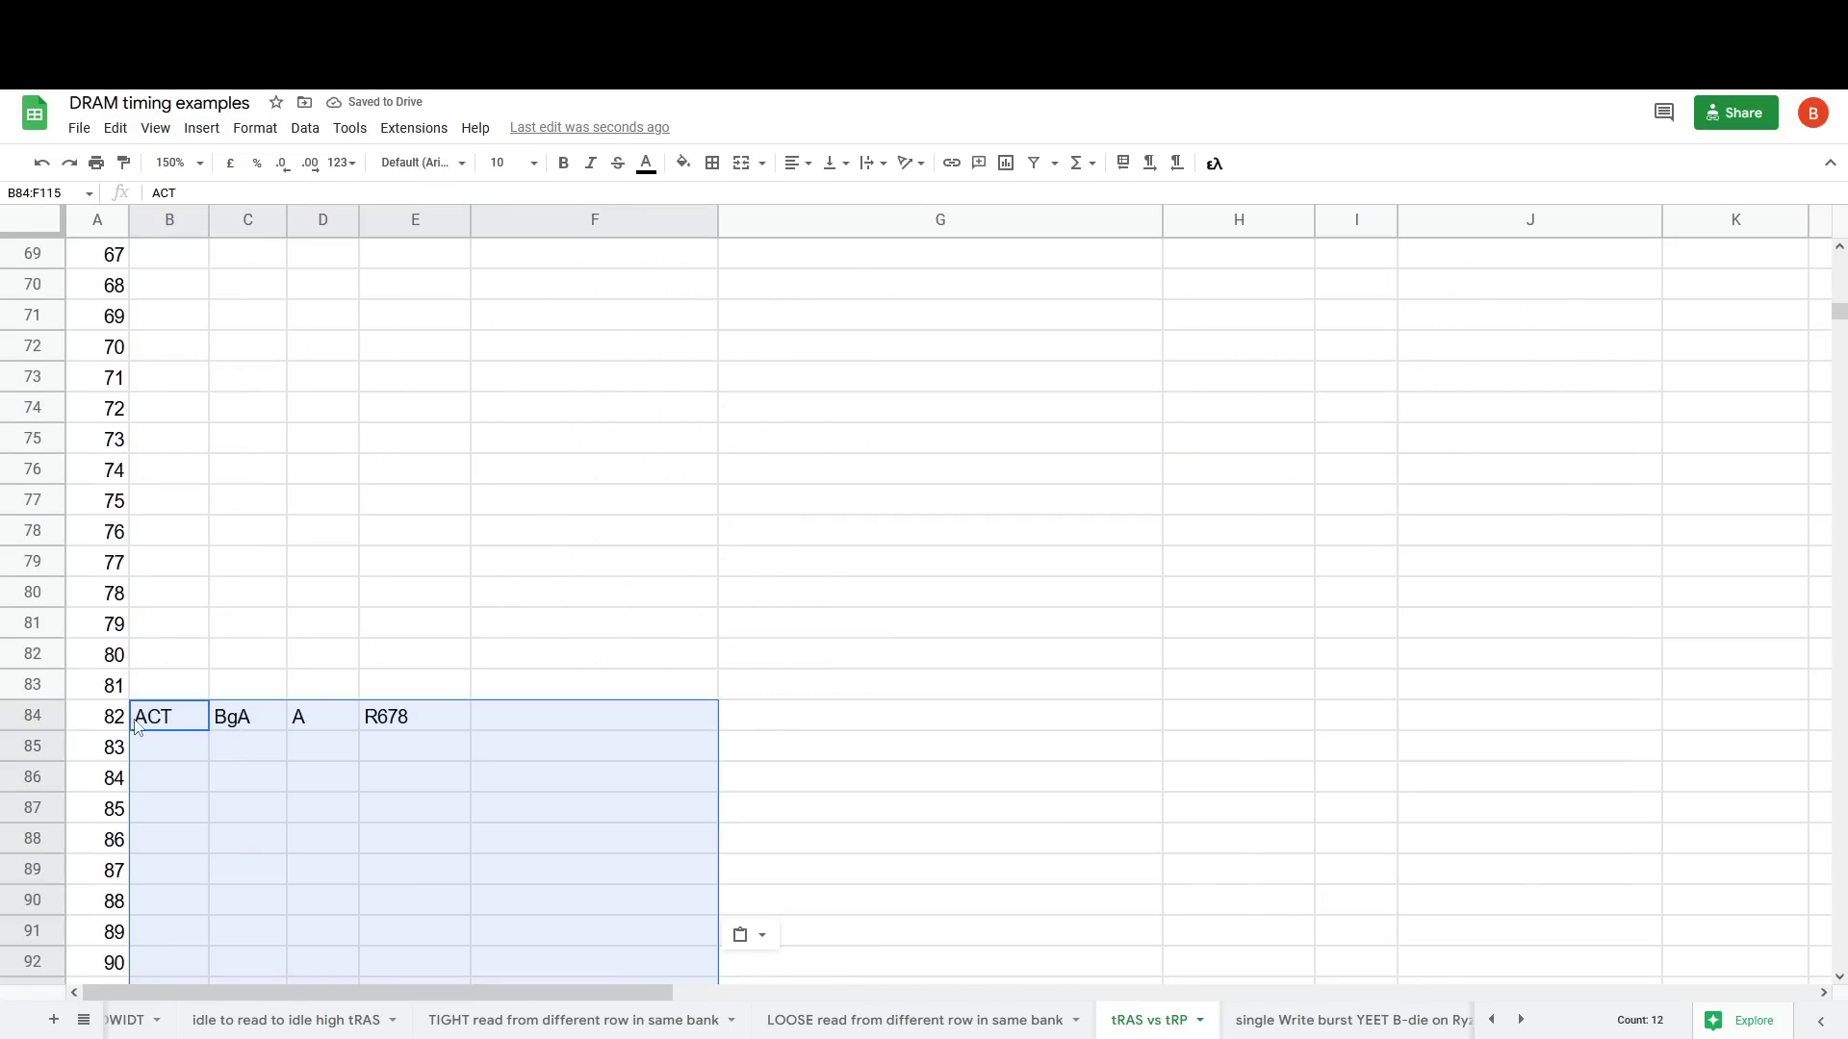
{"action": "scroll", "coordinate": [141, 724], "scroll_direction": "down", "scroll_amount": 1}
{"action": "scroll", "coordinate": [141, 724], "scroll_direction": "down", "scroll_amount": 9}
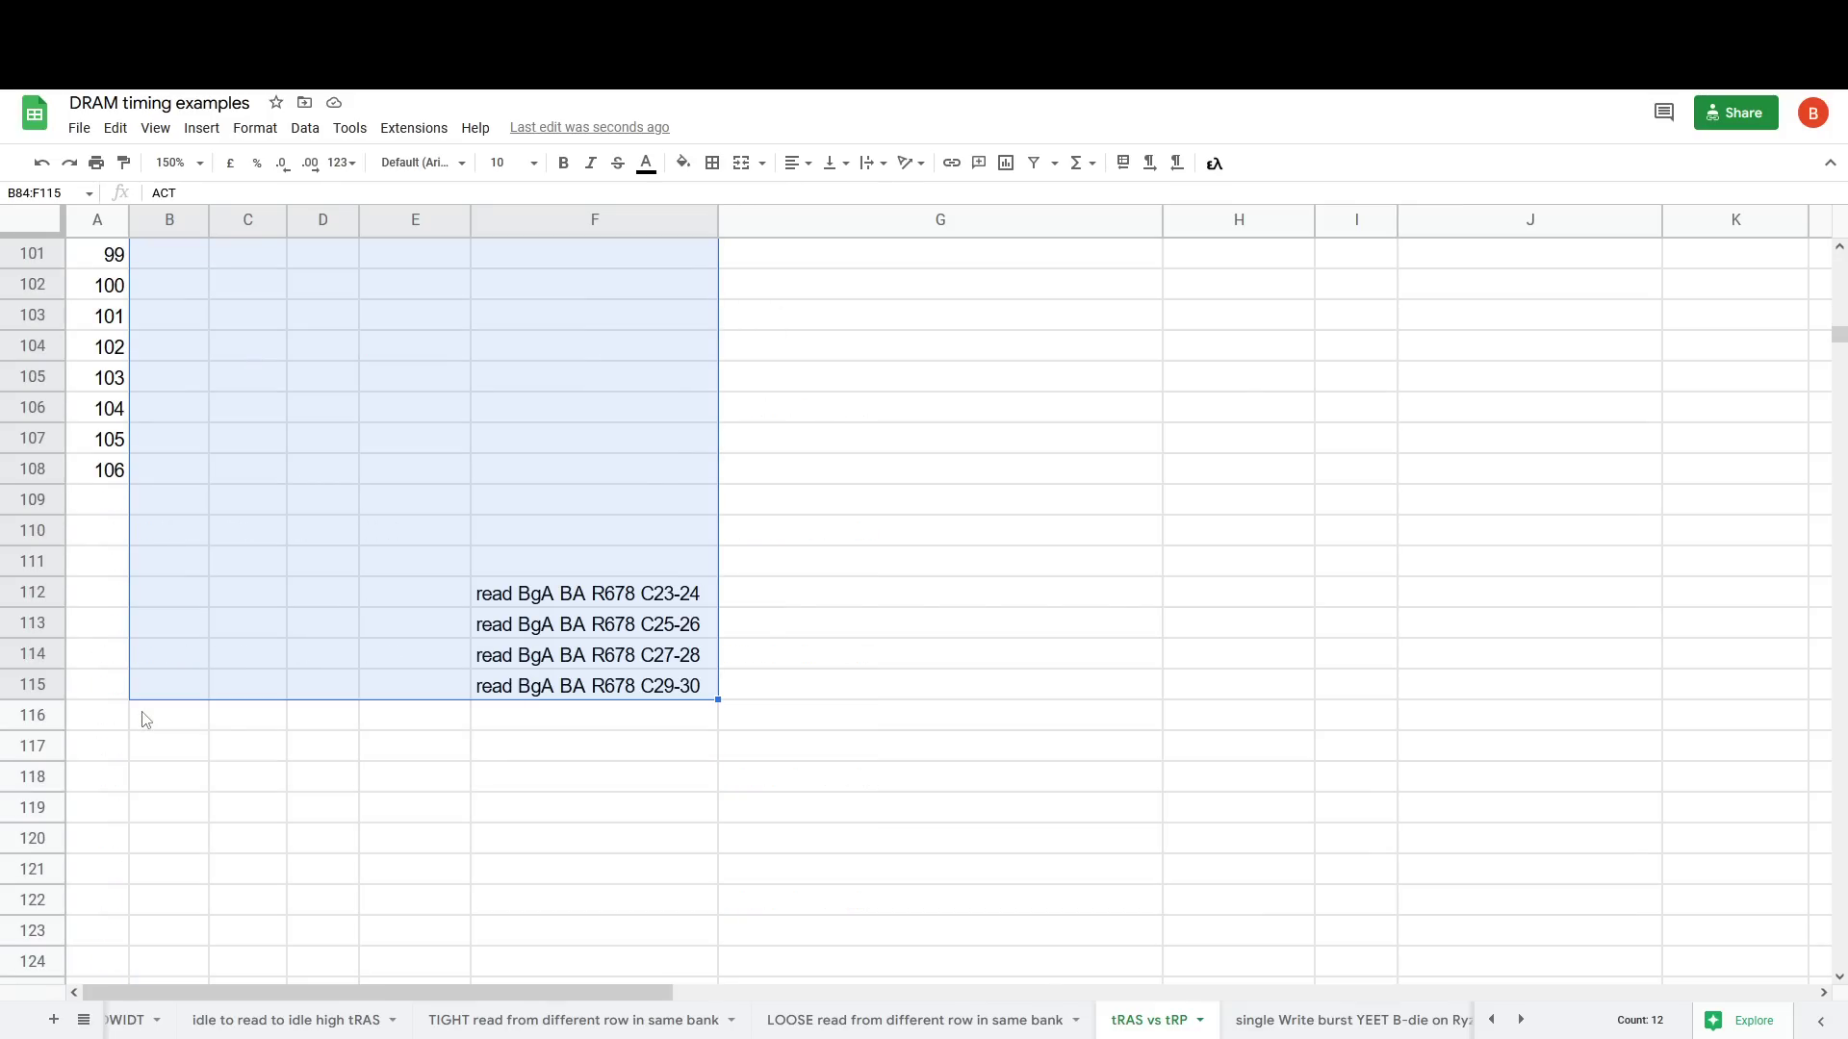
{"action": "left_click", "coordinate": [94, 471]}
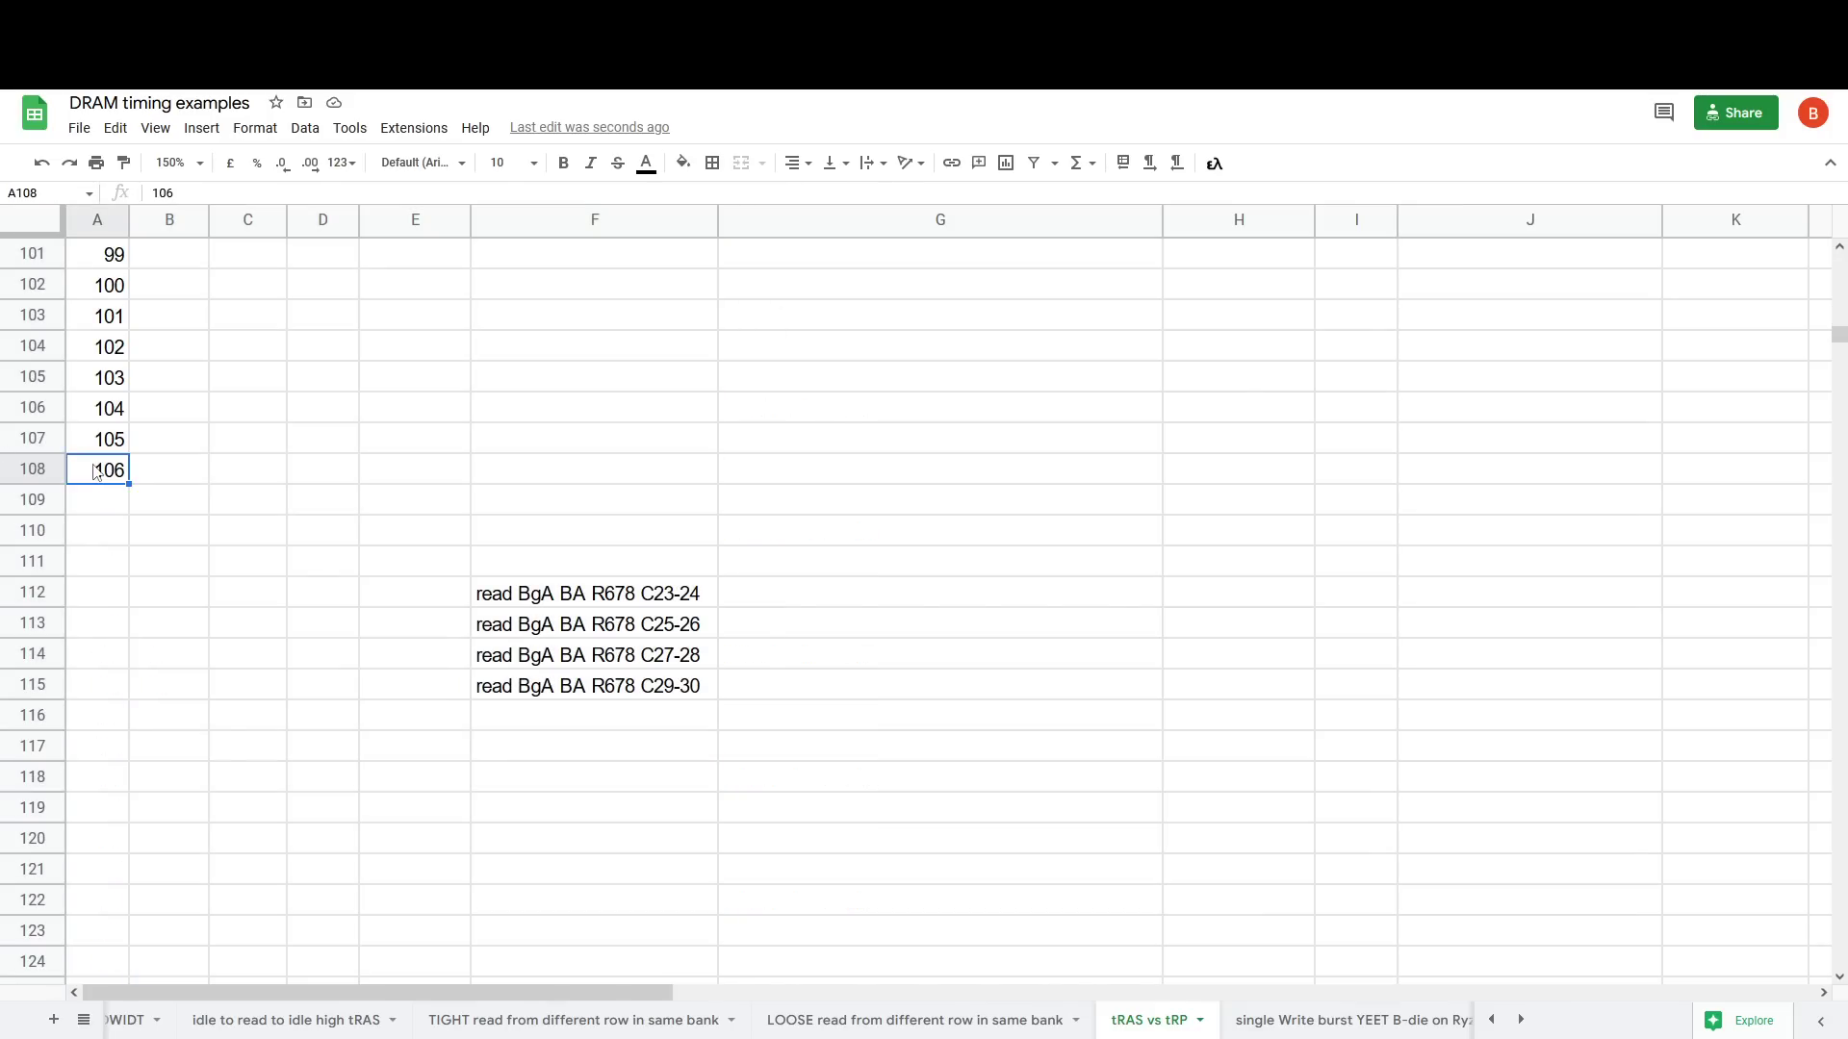
{"action": "left_click", "coordinate": [126, 413]}
{"action": "left_click", "coordinate": [119, 481], "text": "shift"}
{"action": "left_click_drag", "start_coordinate": [125, 484], "coordinate": [136, 701]}
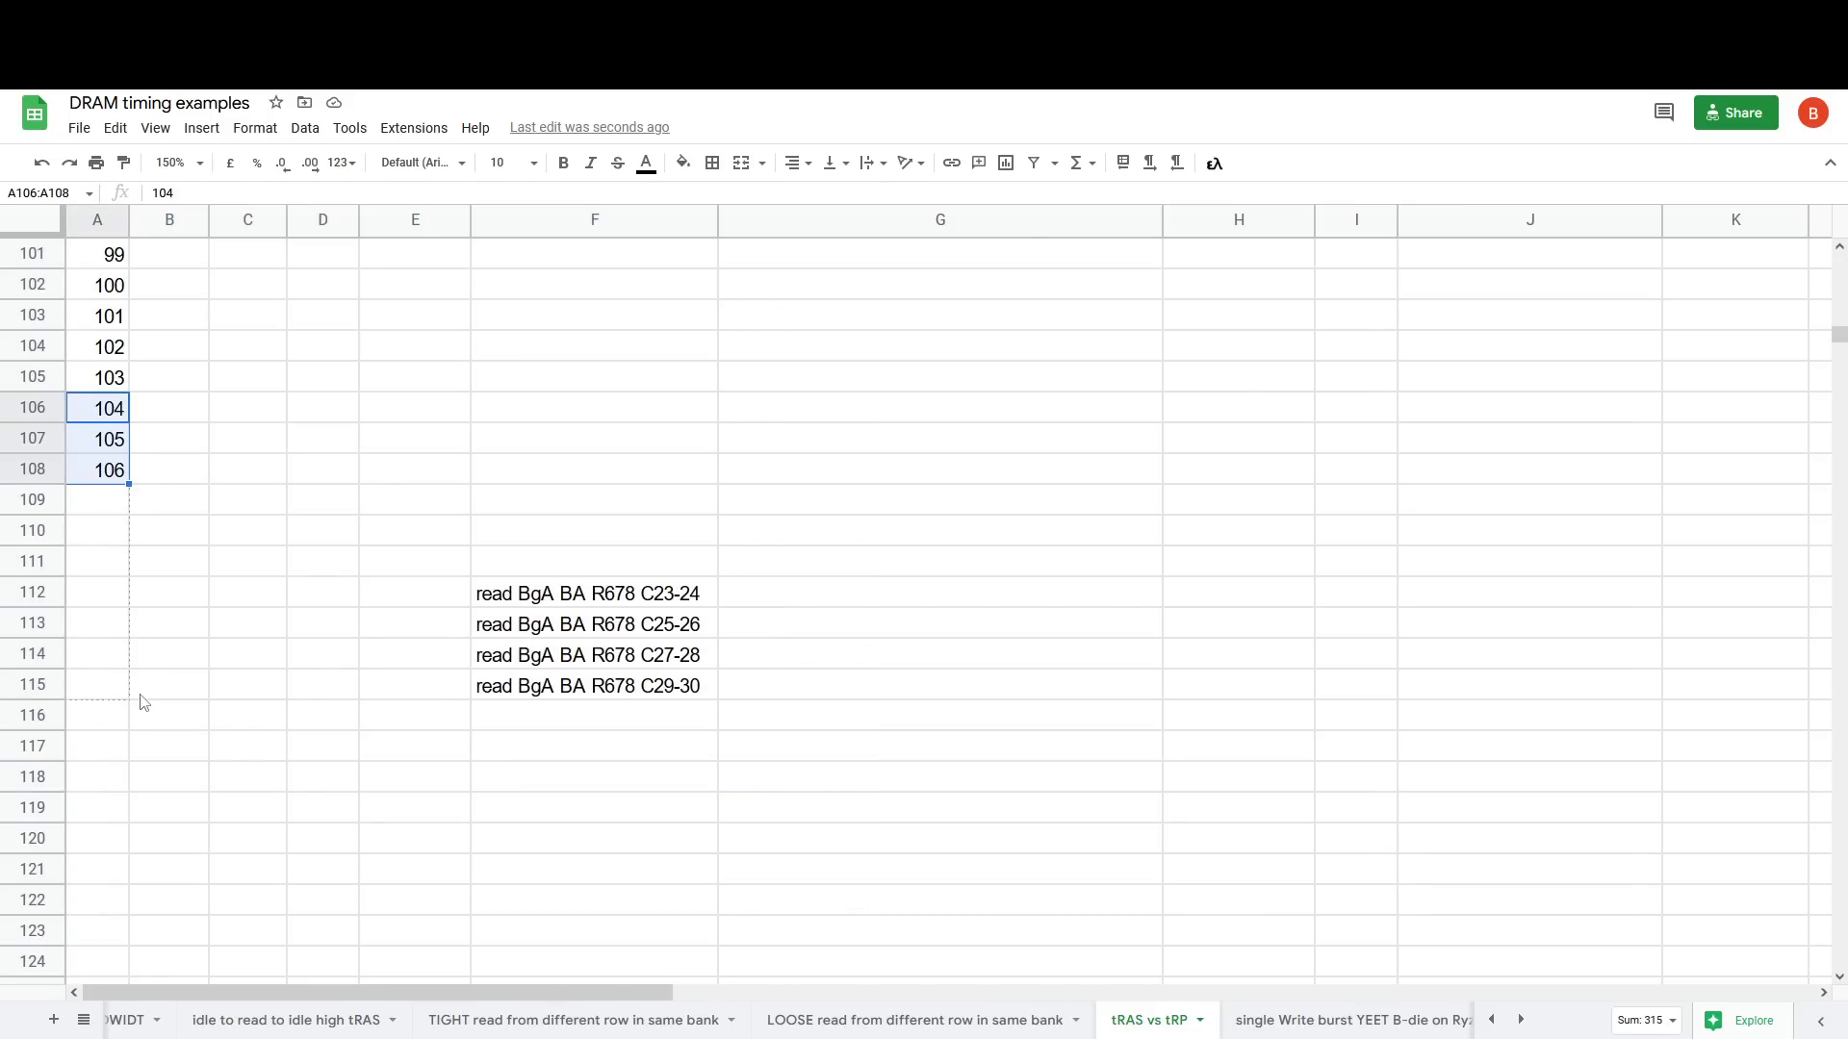
Step: Review the sequence from the PRE at clock 55 through the moved R678 ACT and C23 READ to the data burst
{"action": "scroll", "coordinate": [456, 746], "scroll_direction": "up", "scroll_amount": 15}
{"action": "scroll", "coordinate": [453, 725], "scroll_direction": "up", "scroll_amount": 3}
{"action": "scroll", "coordinate": [379, 673], "scroll_direction": "down", "scroll_amount": 5}
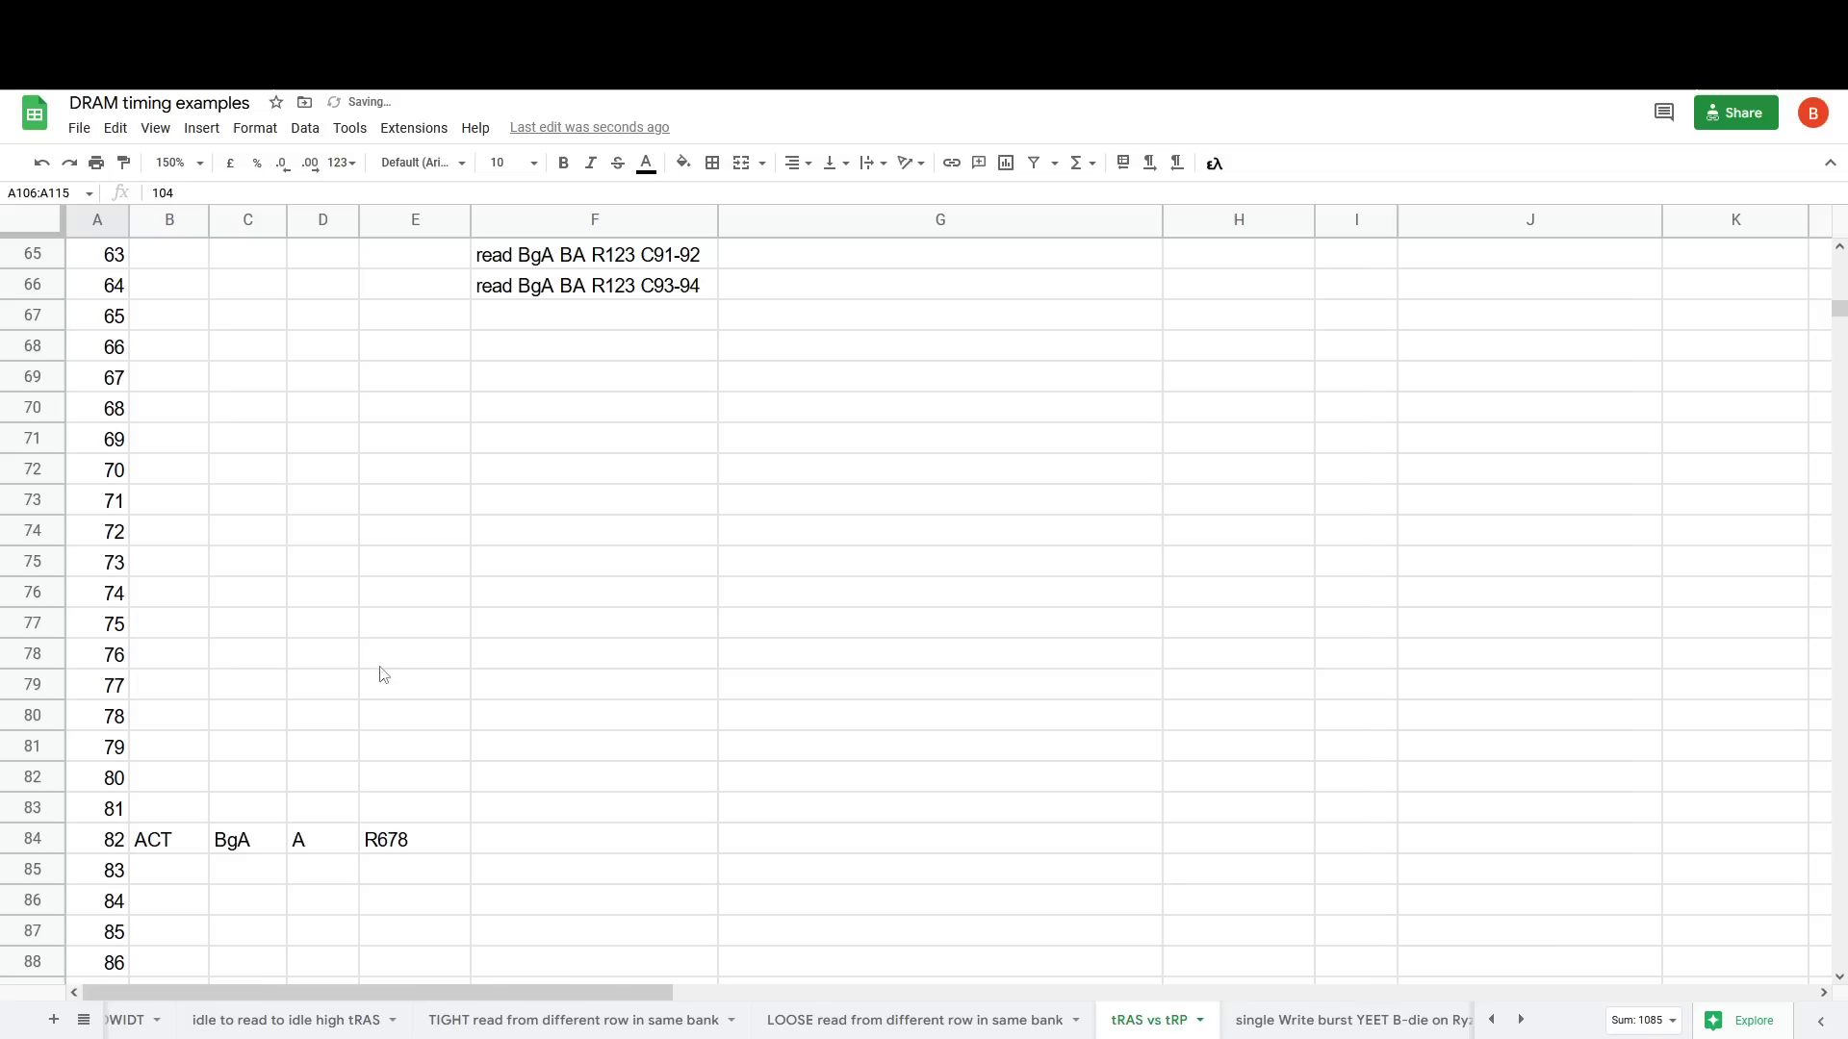
{"action": "scroll", "coordinate": [306, 632], "scroll_direction": "down", "scroll_amount": 4}
{"action": "scroll", "coordinate": [404, 404], "scroll_direction": "down", "scroll_amount": 12}
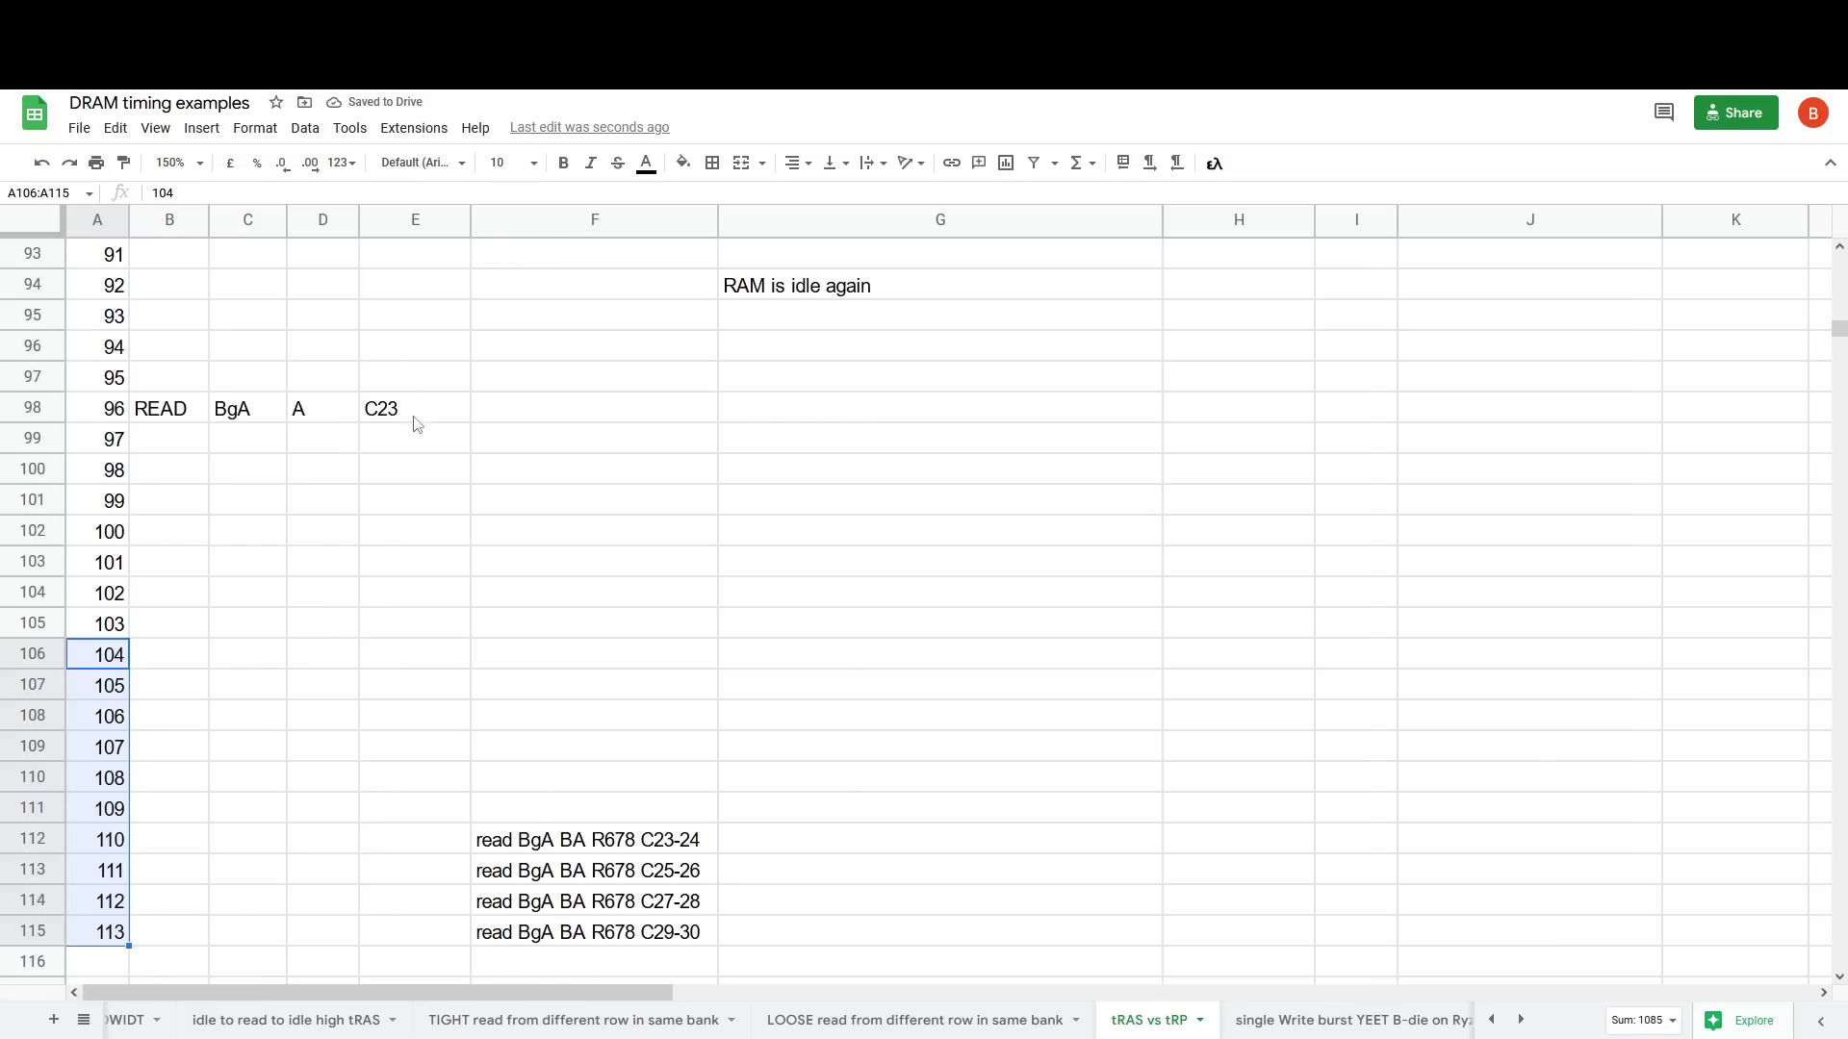
{"action": "scroll", "coordinate": [482, 516], "scroll_direction": "up", "scroll_amount": 7}
{"action": "scroll", "coordinate": [482, 516], "scroll_direction": "up", "scroll_amount": 16}
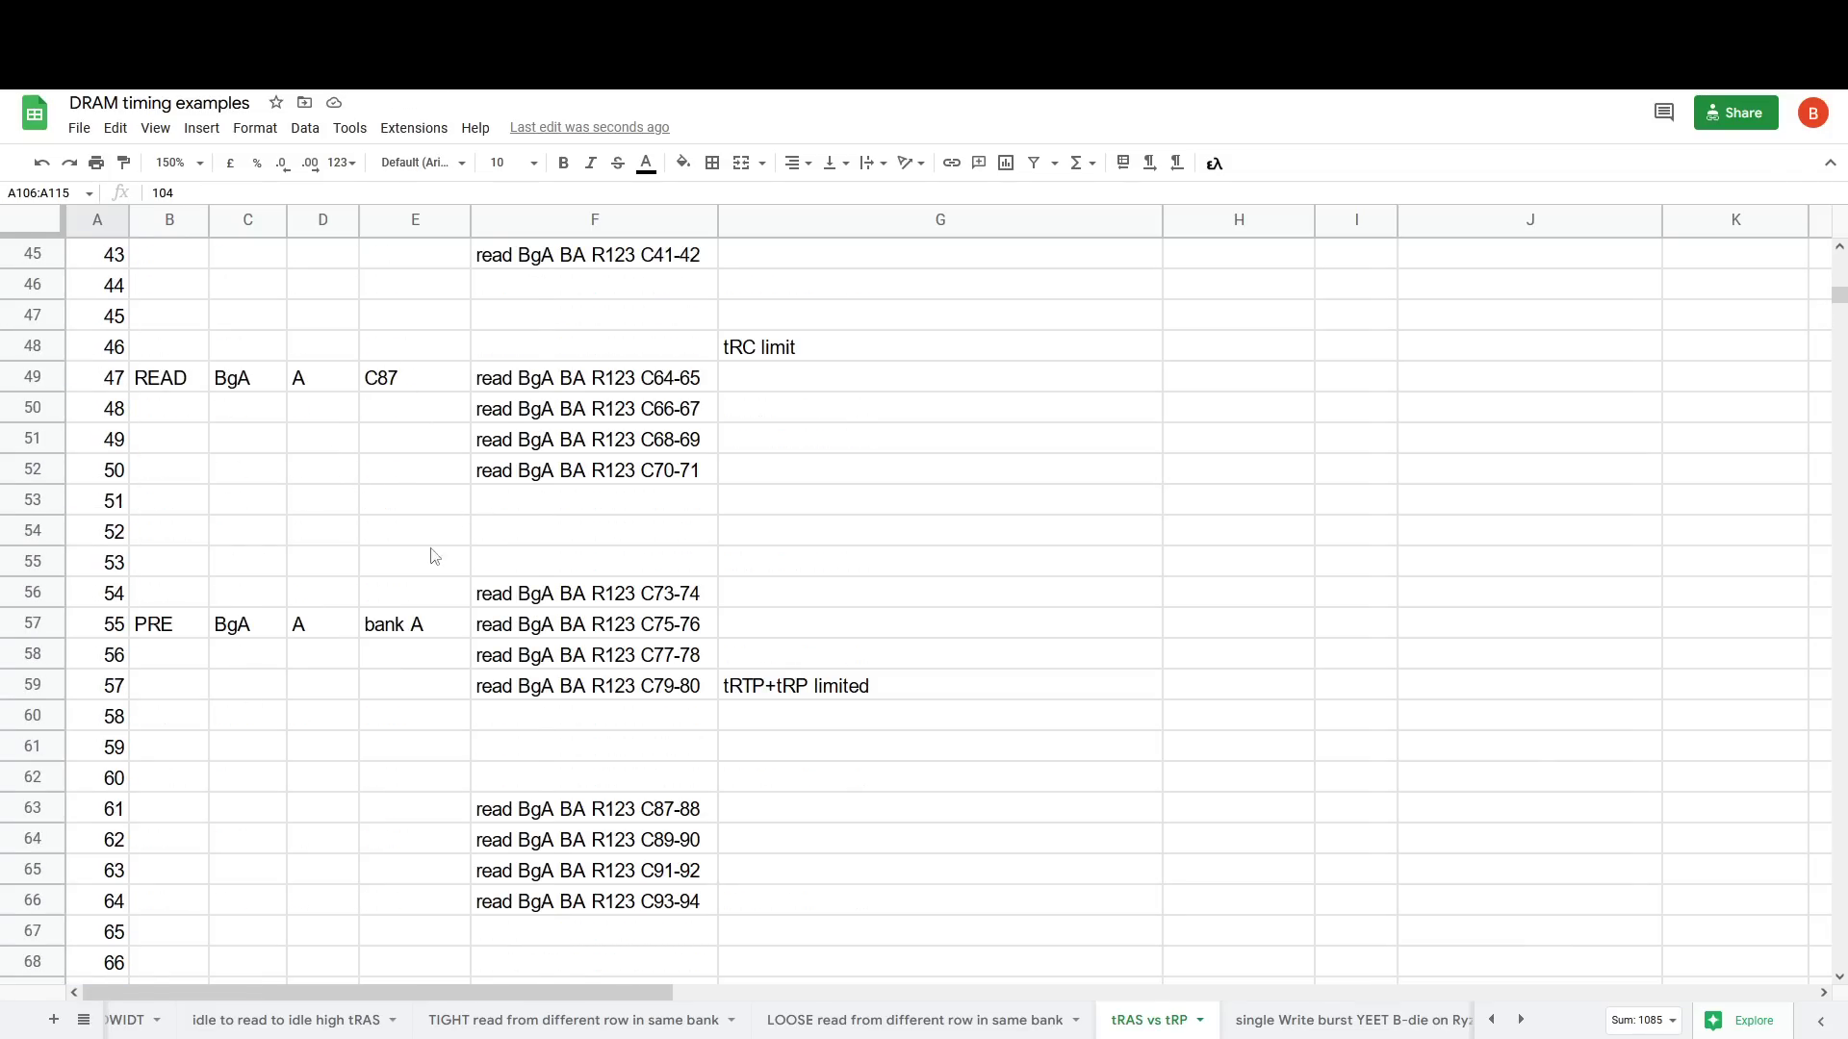
{"action": "scroll", "coordinate": [446, 577], "scroll_direction": "down", "scroll_amount": 8}
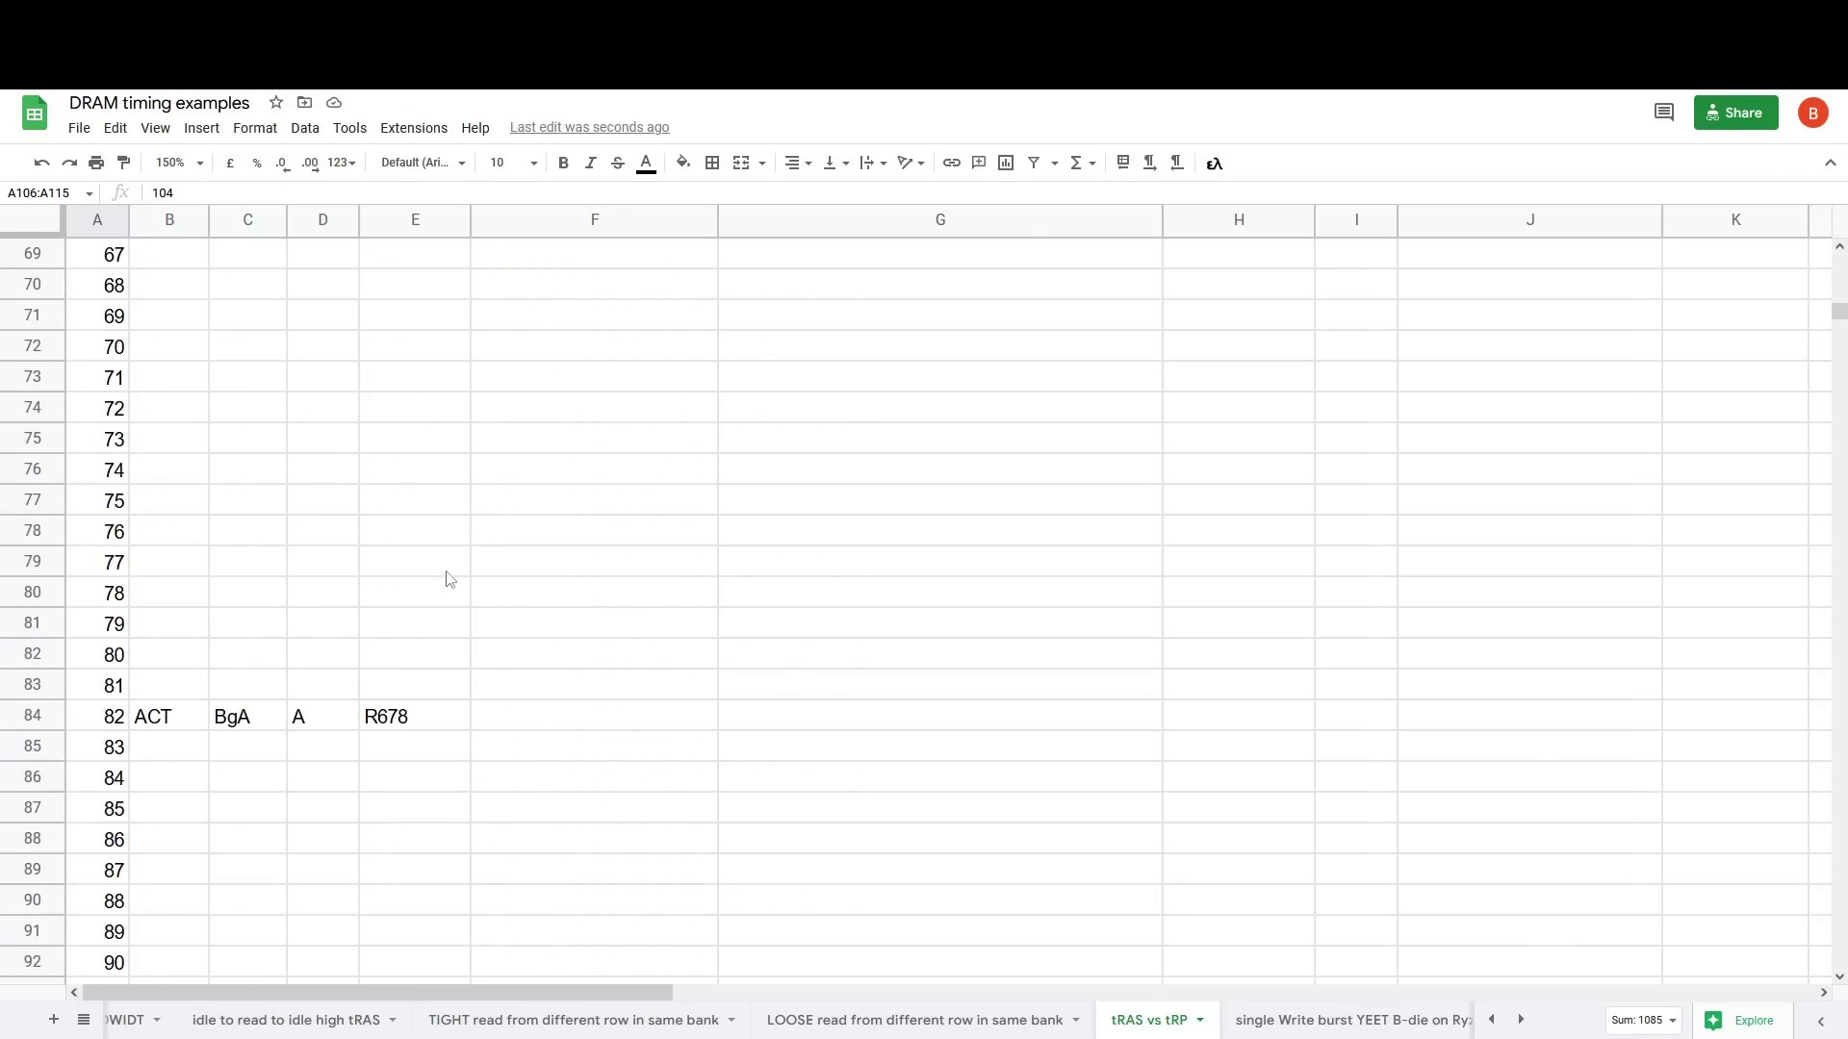
{"action": "scroll", "coordinate": [177, 404], "scroll_direction": "up", "scroll_amount": 7}
{"action": "scroll", "coordinate": [218, 284], "scroll_direction": "down", "scroll_amount": 11}
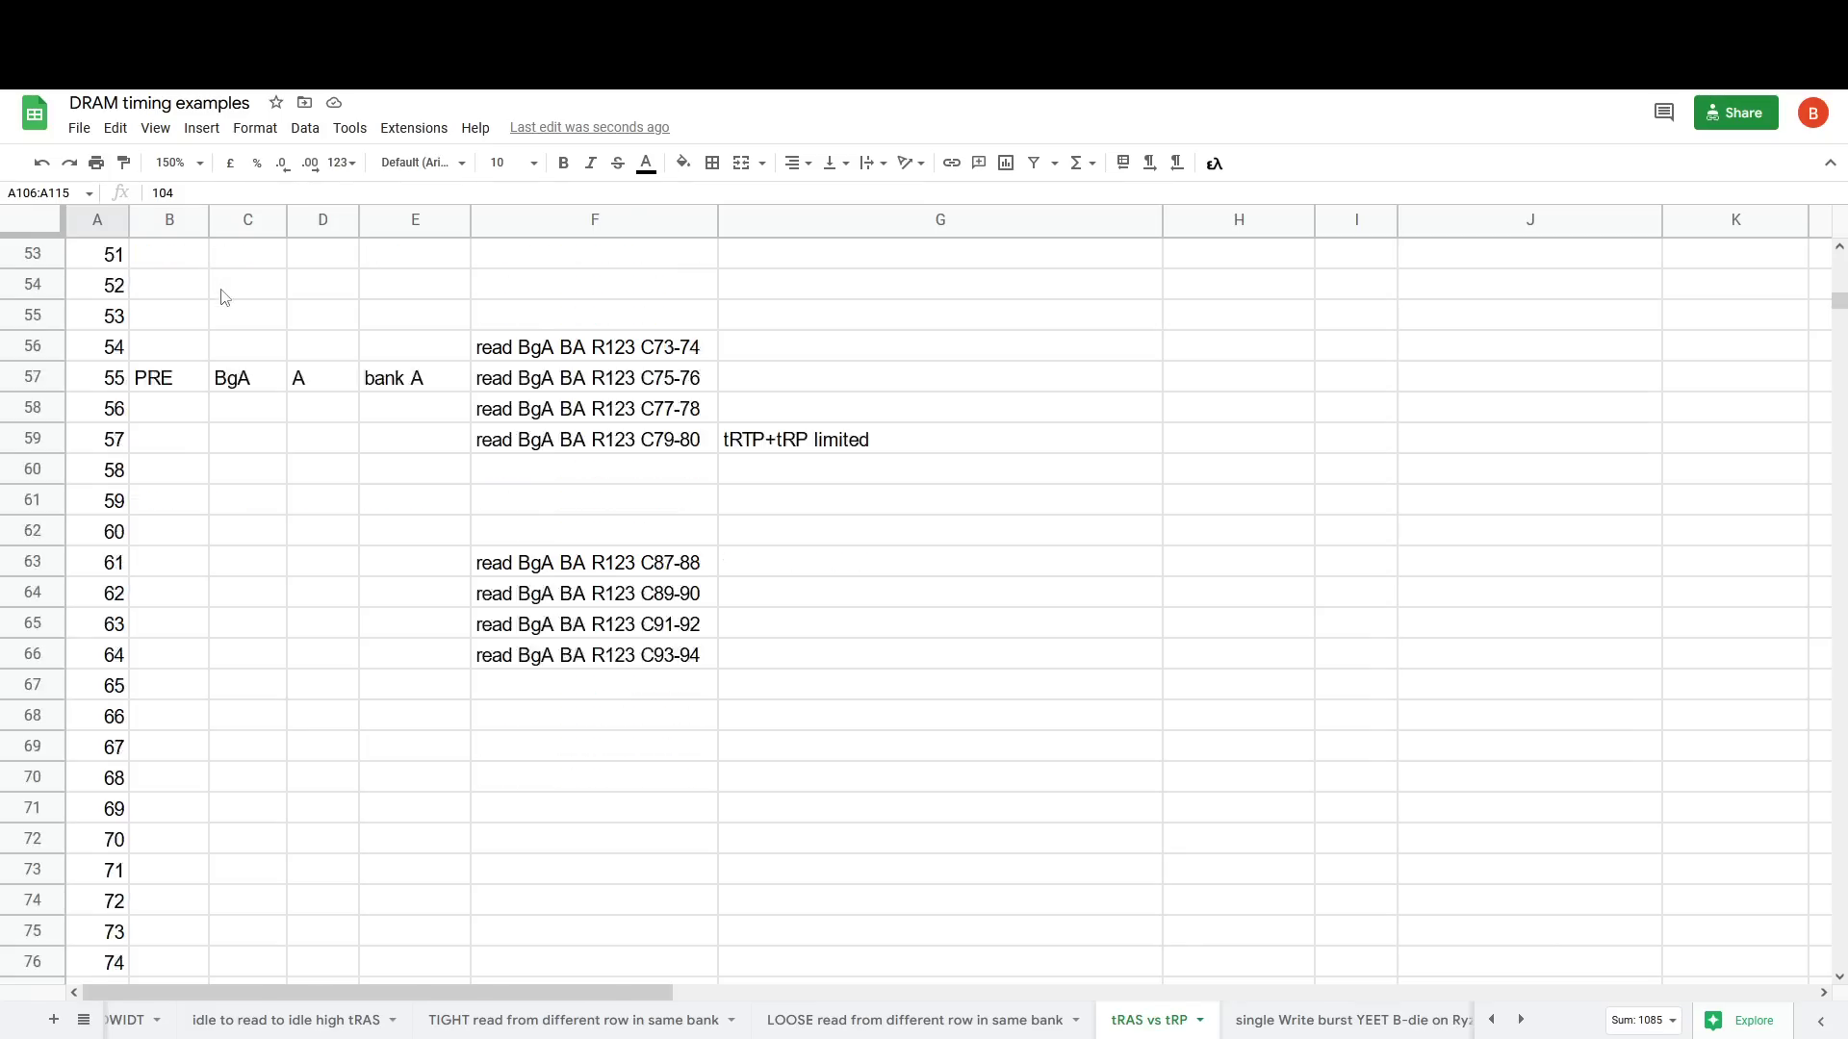
{"action": "scroll", "coordinate": [280, 673], "scroll_direction": "down", "scroll_amount": 4}
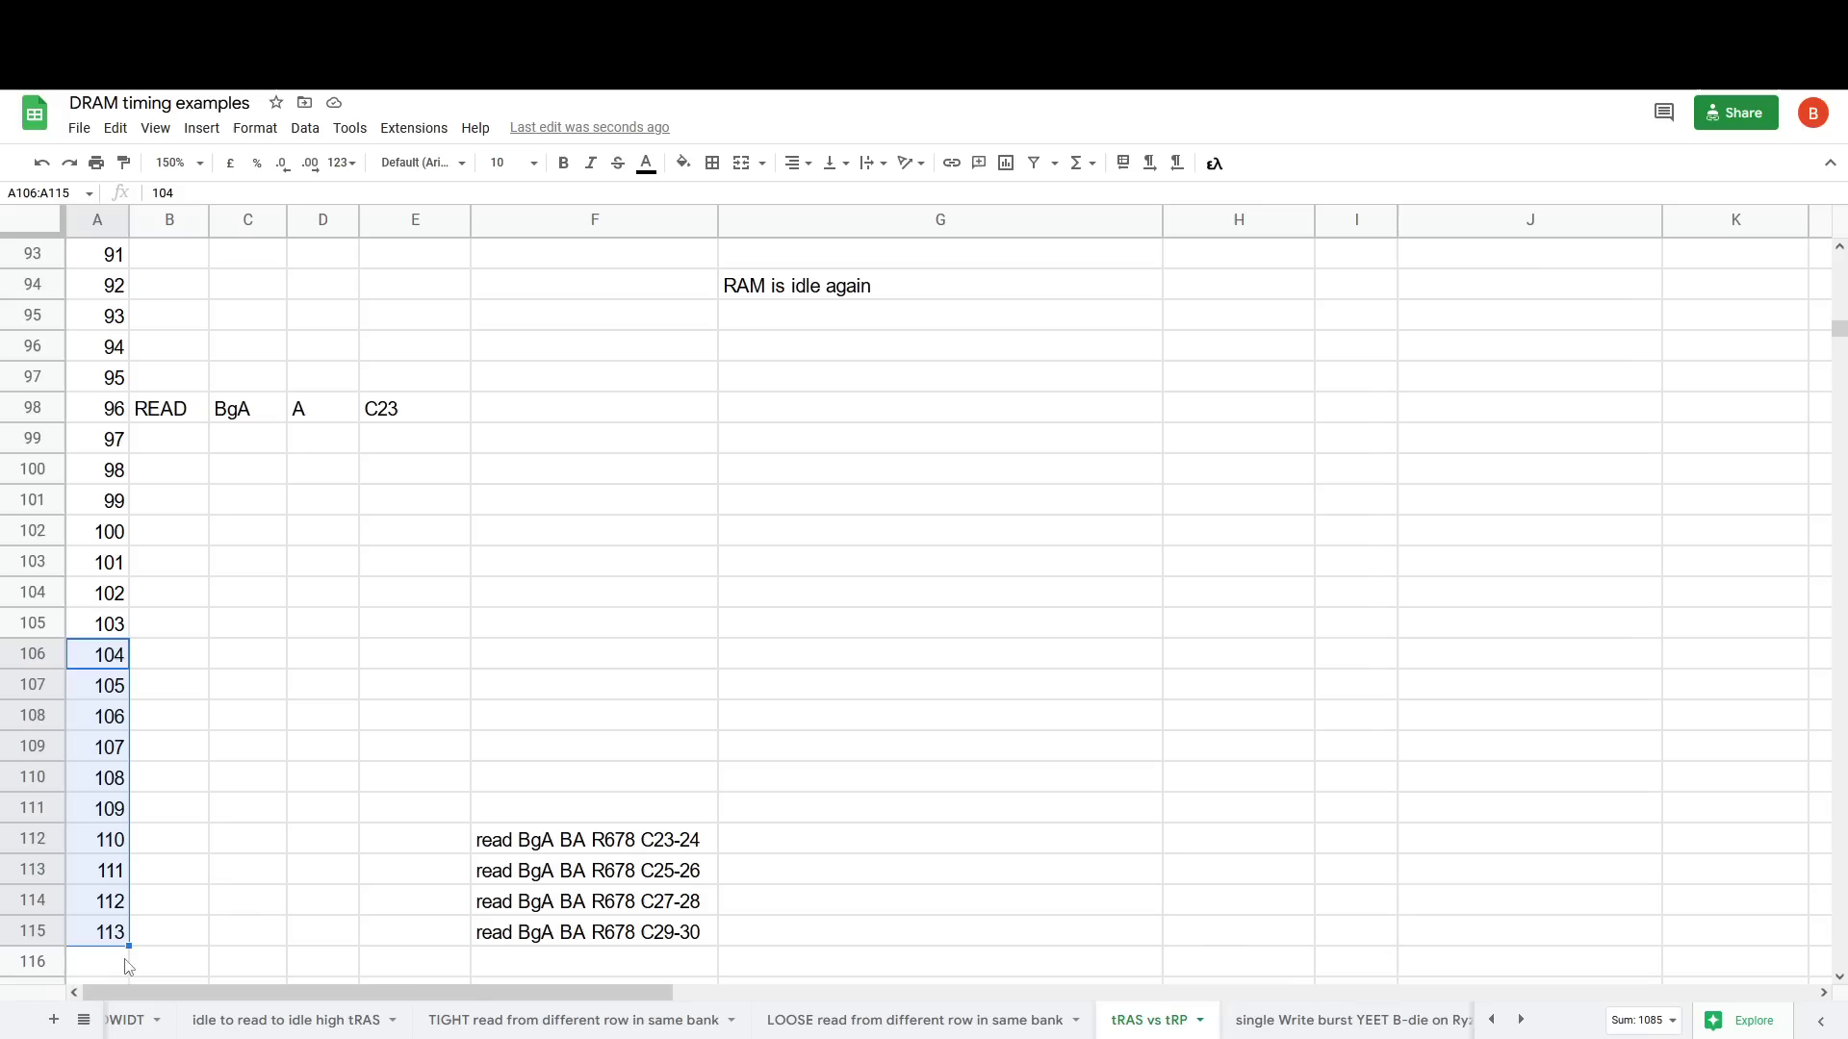
Step: Compare the burst's end at clock 113 with its original clock 102 by undoing and redoing the block move and numbering extension
{"action": "left_click", "coordinate": [92, 937]}
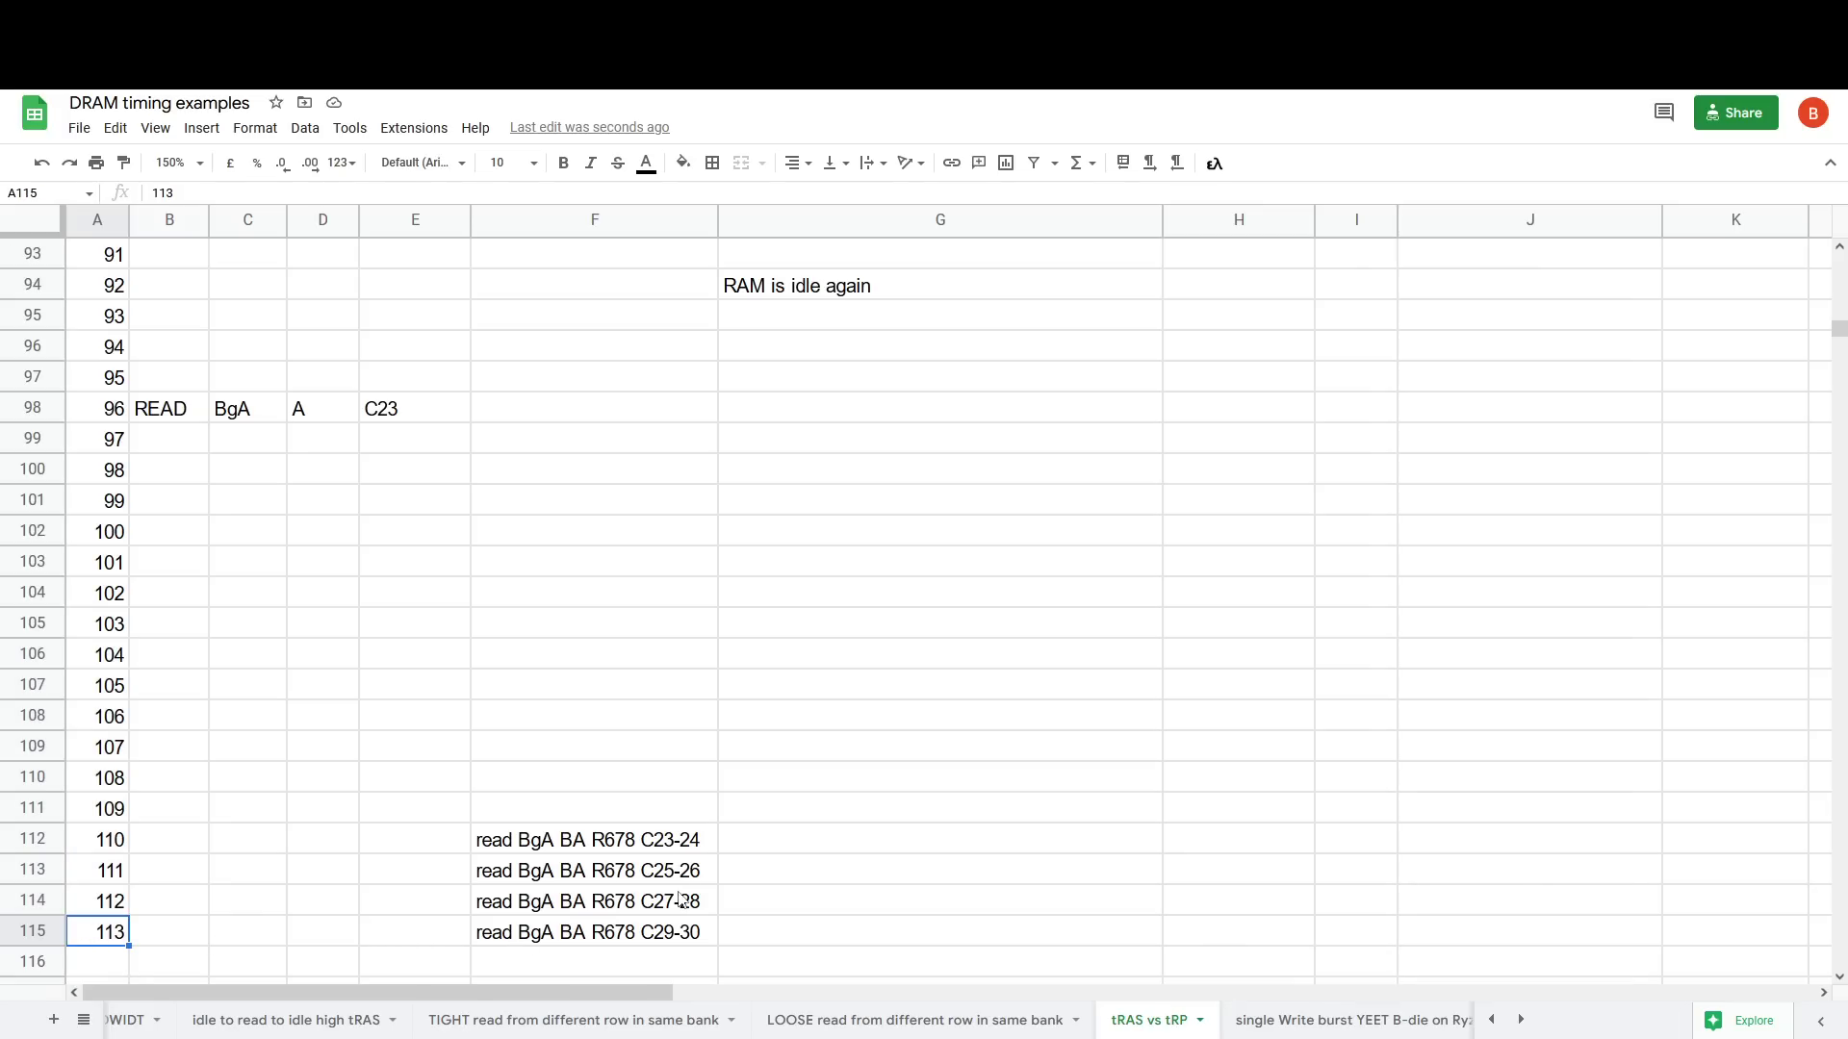
{"action": "key", "text": "ctrl+z"}
{"action": "key", "text": "ctrl+z"}
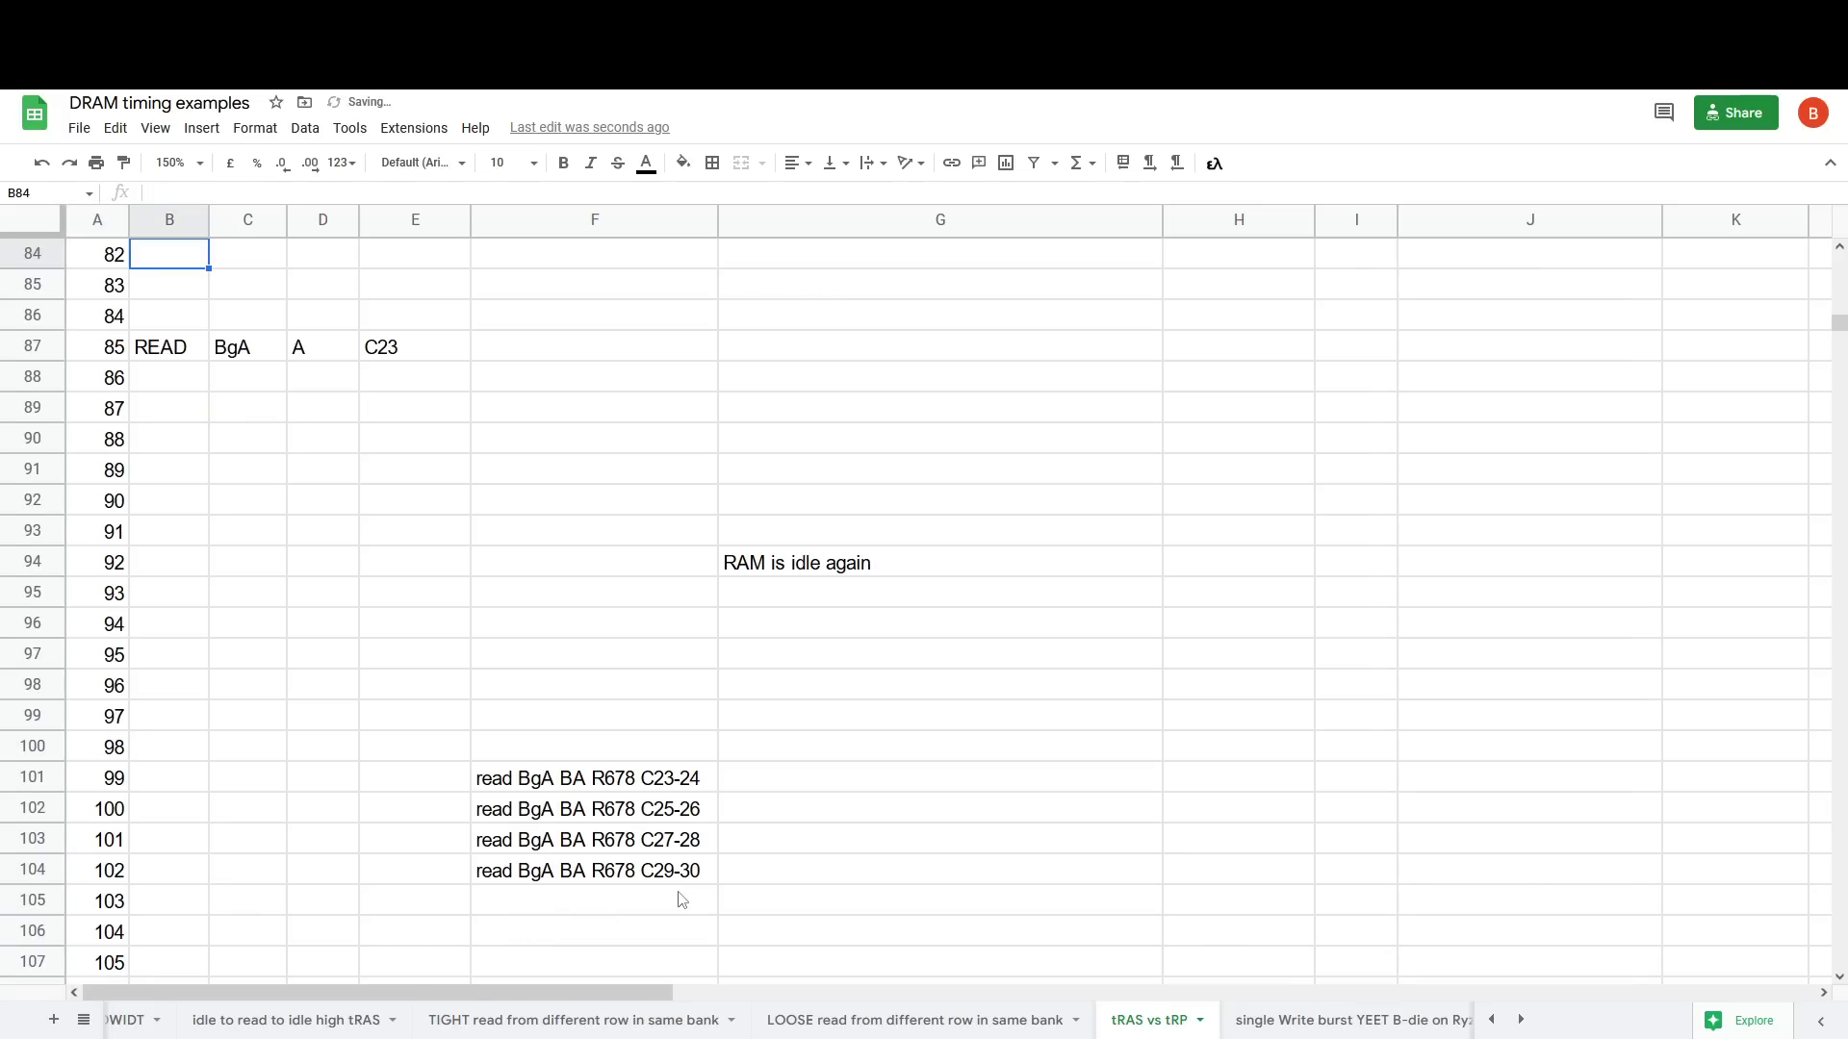
{"action": "scroll", "coordinate": [642, 900], "scroll_direction": "down", "scroll_amount": 4}
{"action": "left_click_drag", "start_coordinate": [120, 507], "coordinate": [648, 503]}
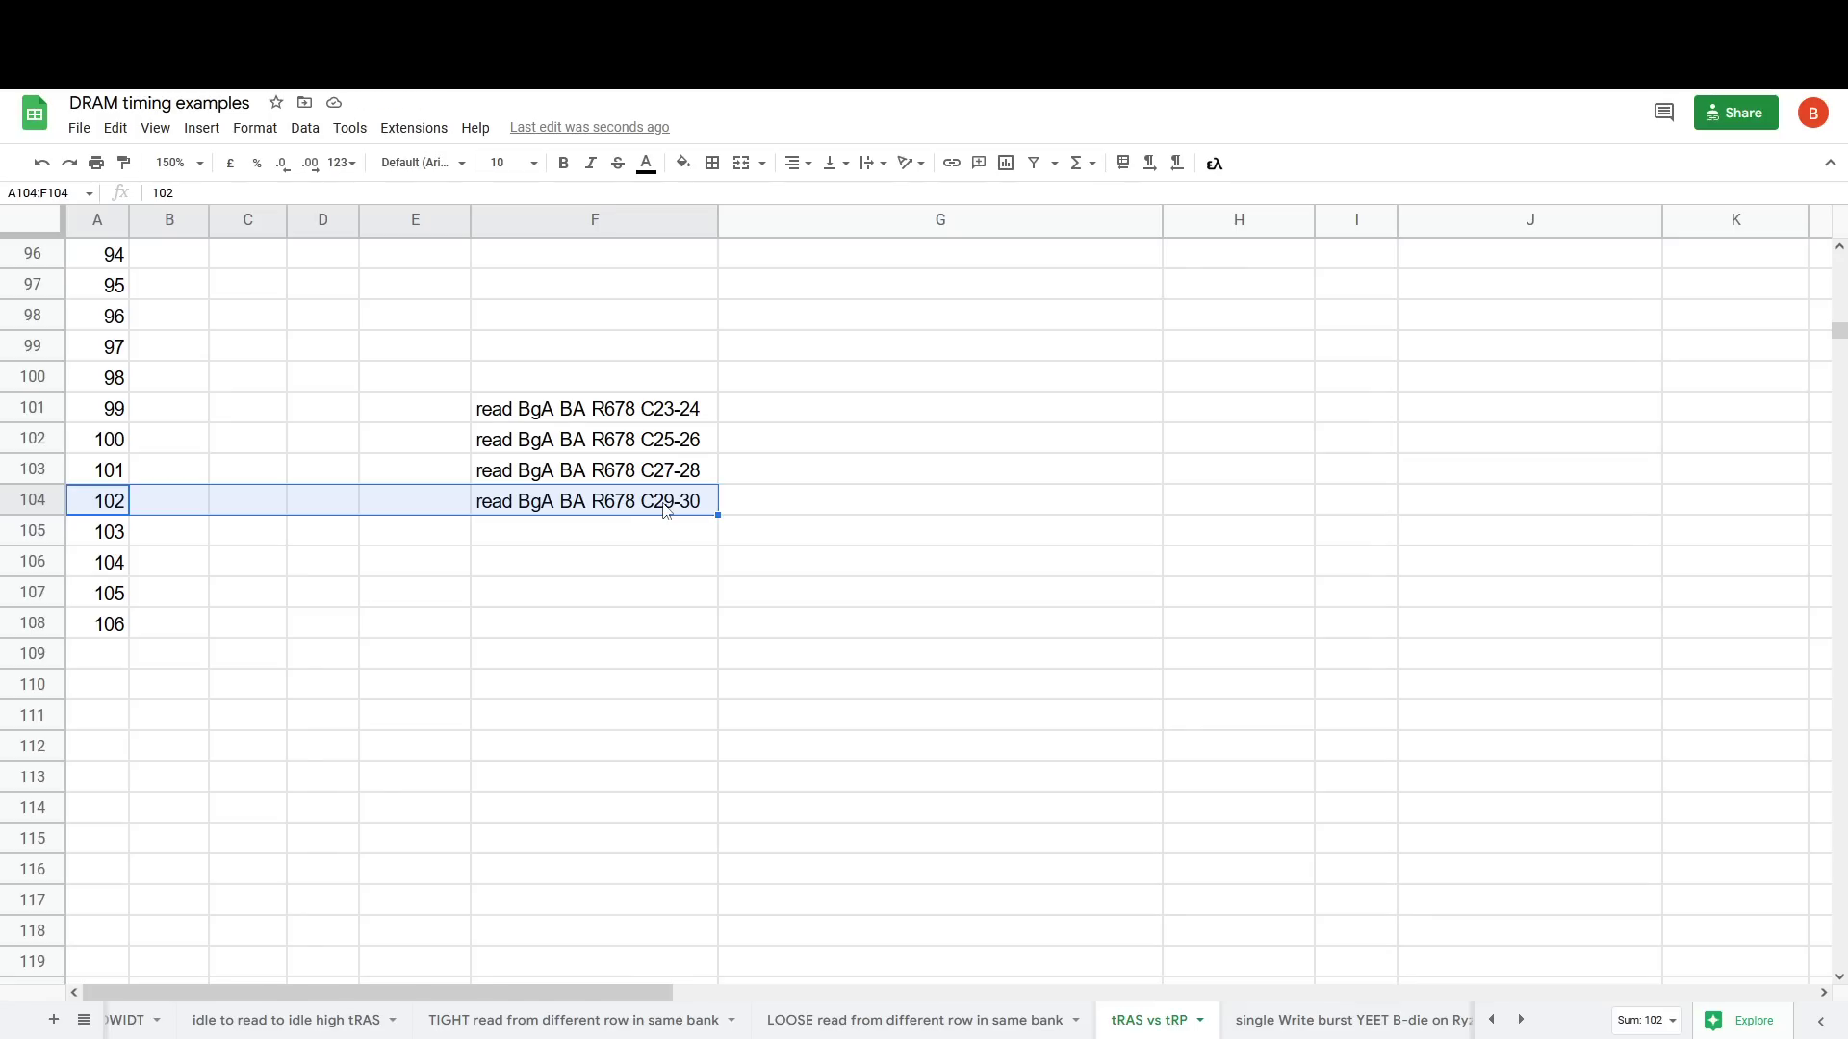
{"action": "key", "text": "ctrl+z"}
{"action": "key", "text": "ctrl+z"}
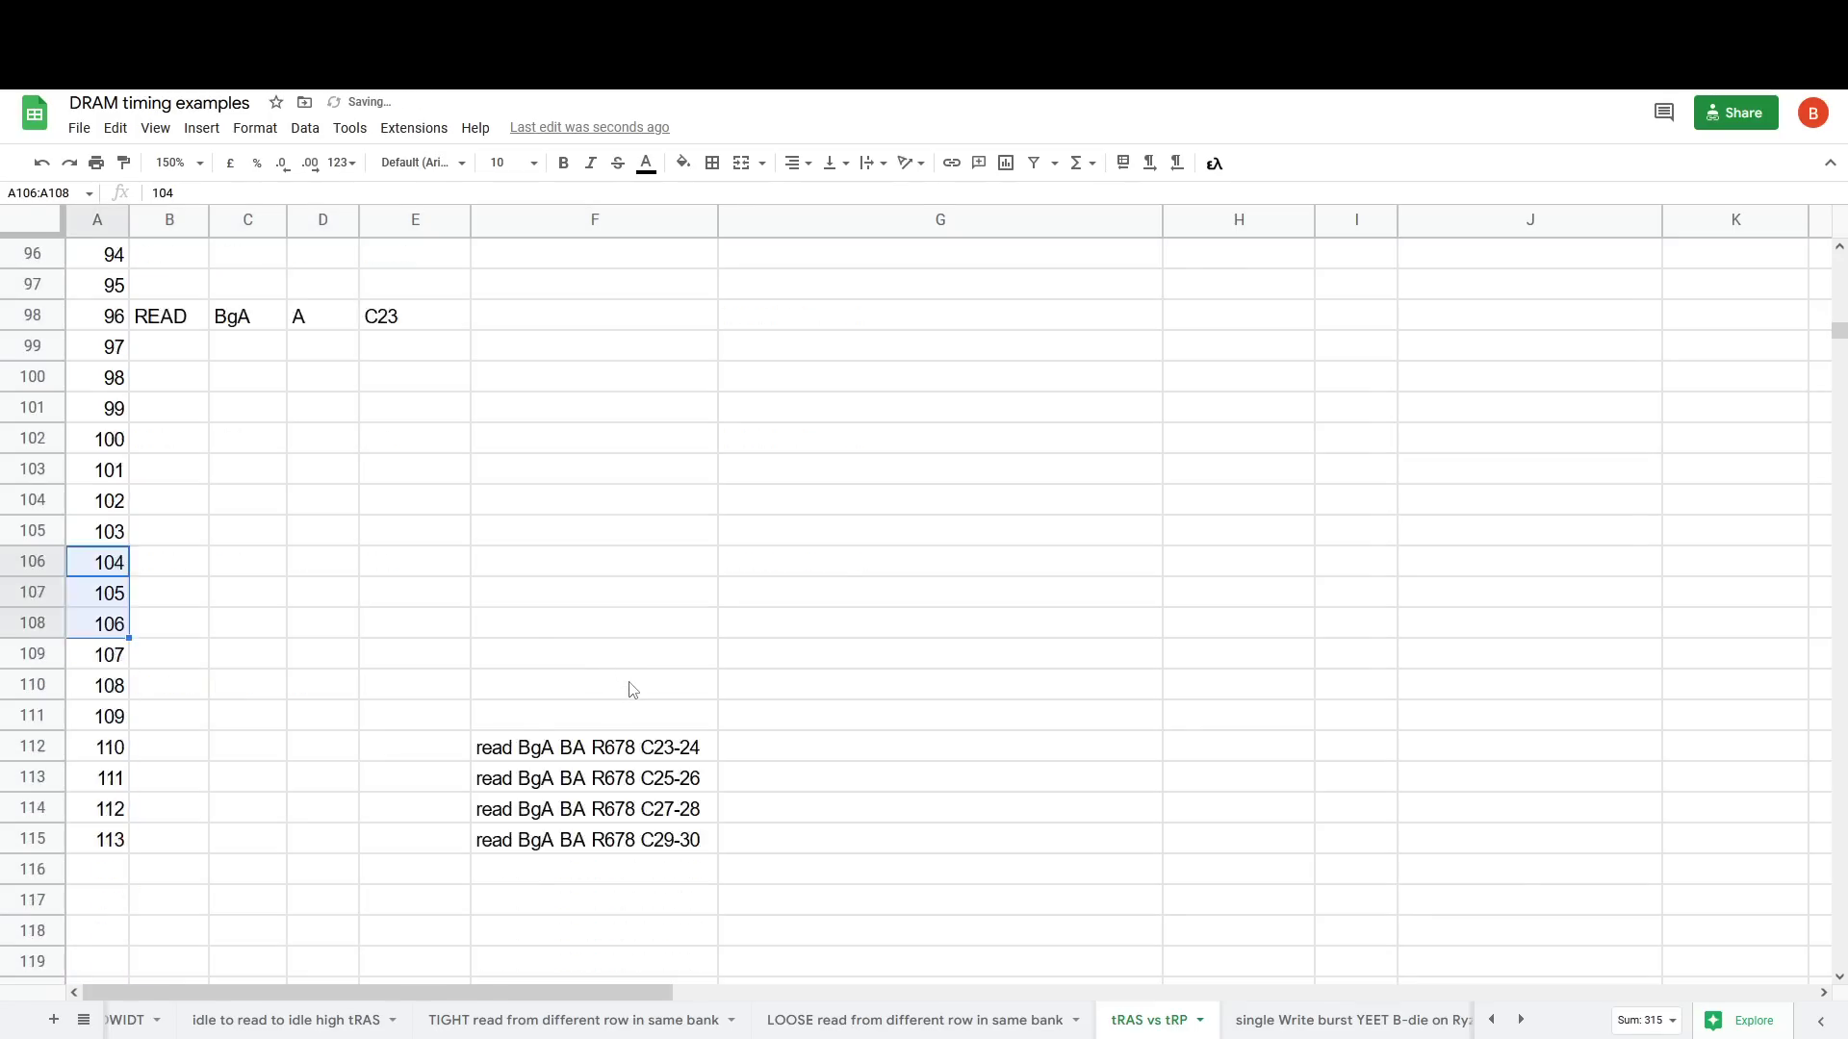
Step: Examine the tRP and tRAS settings, and those on the LOOSE read from different row in same bank sheet
{"action": "scroll", "coordinate": [654, 674], "scroll_direction": "down", "scroll_amount": 2}
{"action": "scroll", "coordinate": [850, 632], "scroll_direction": "up", "scroll_amount": 20}
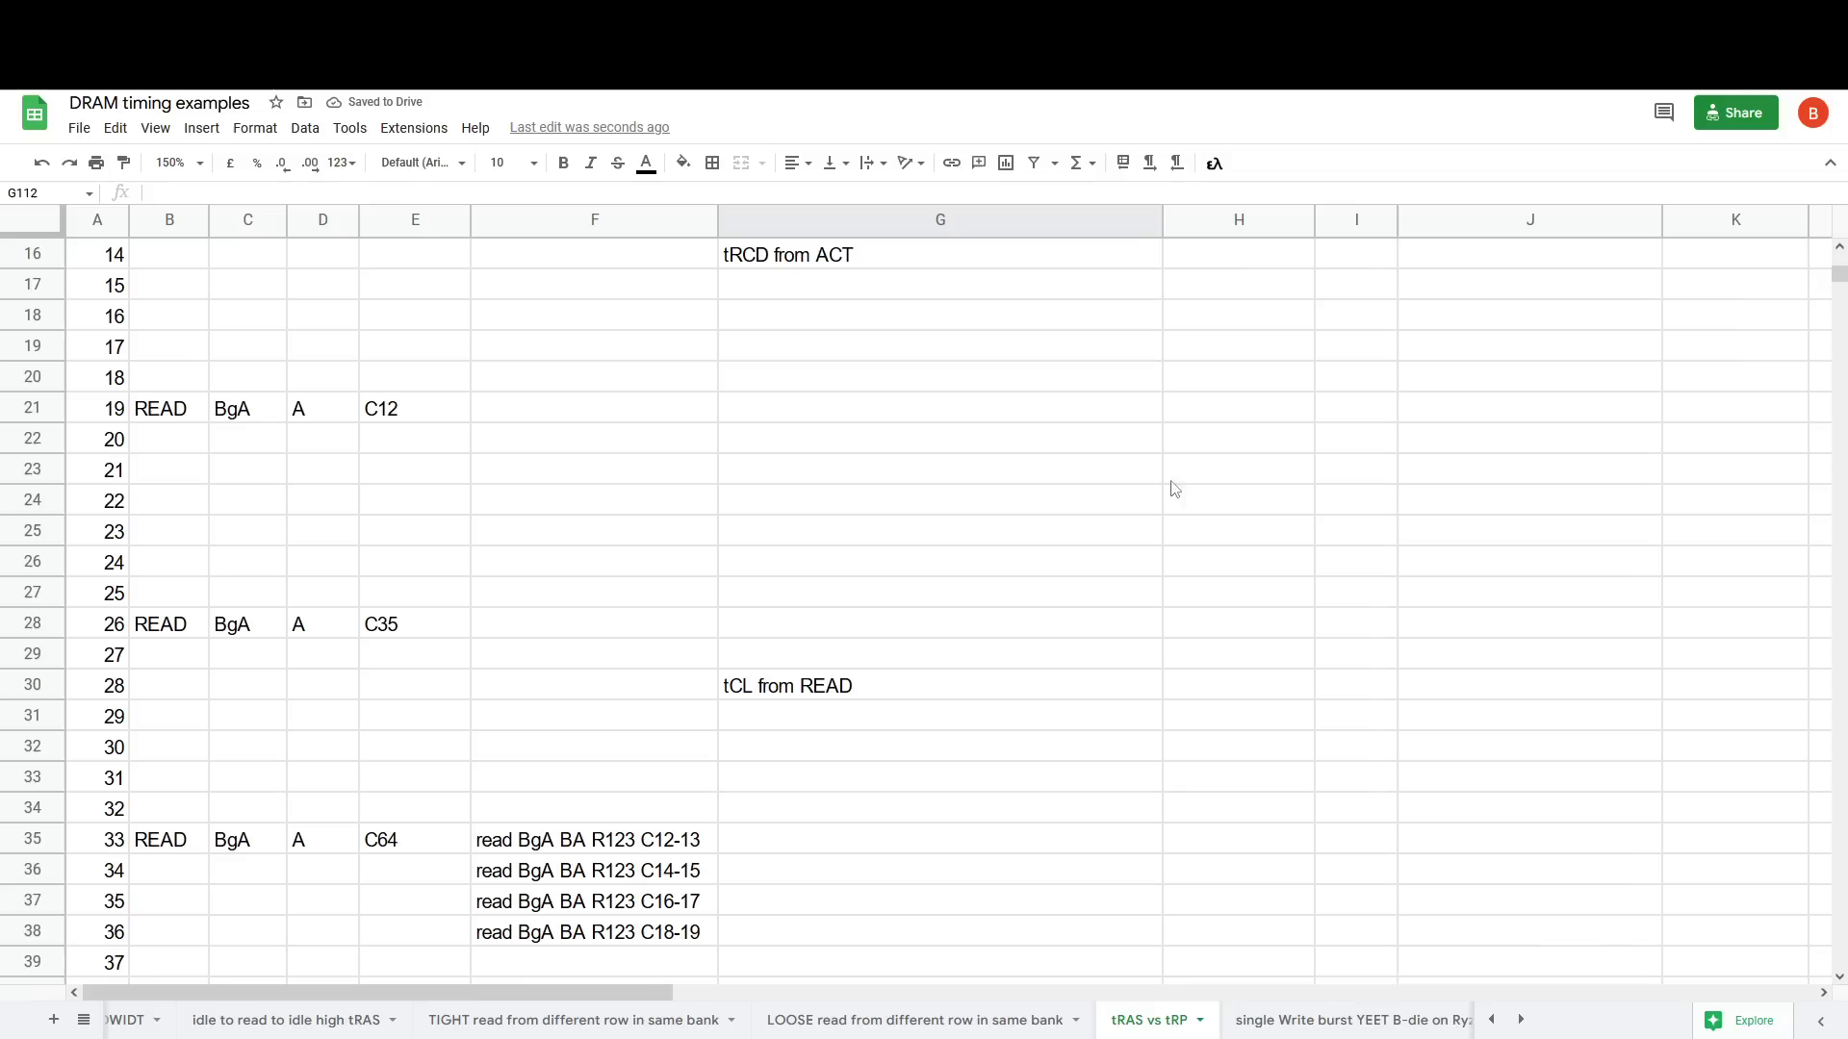
{"action": "left_click_drag", "start_coordinate": [1224, 344], "coordinate": [1386, 351]}
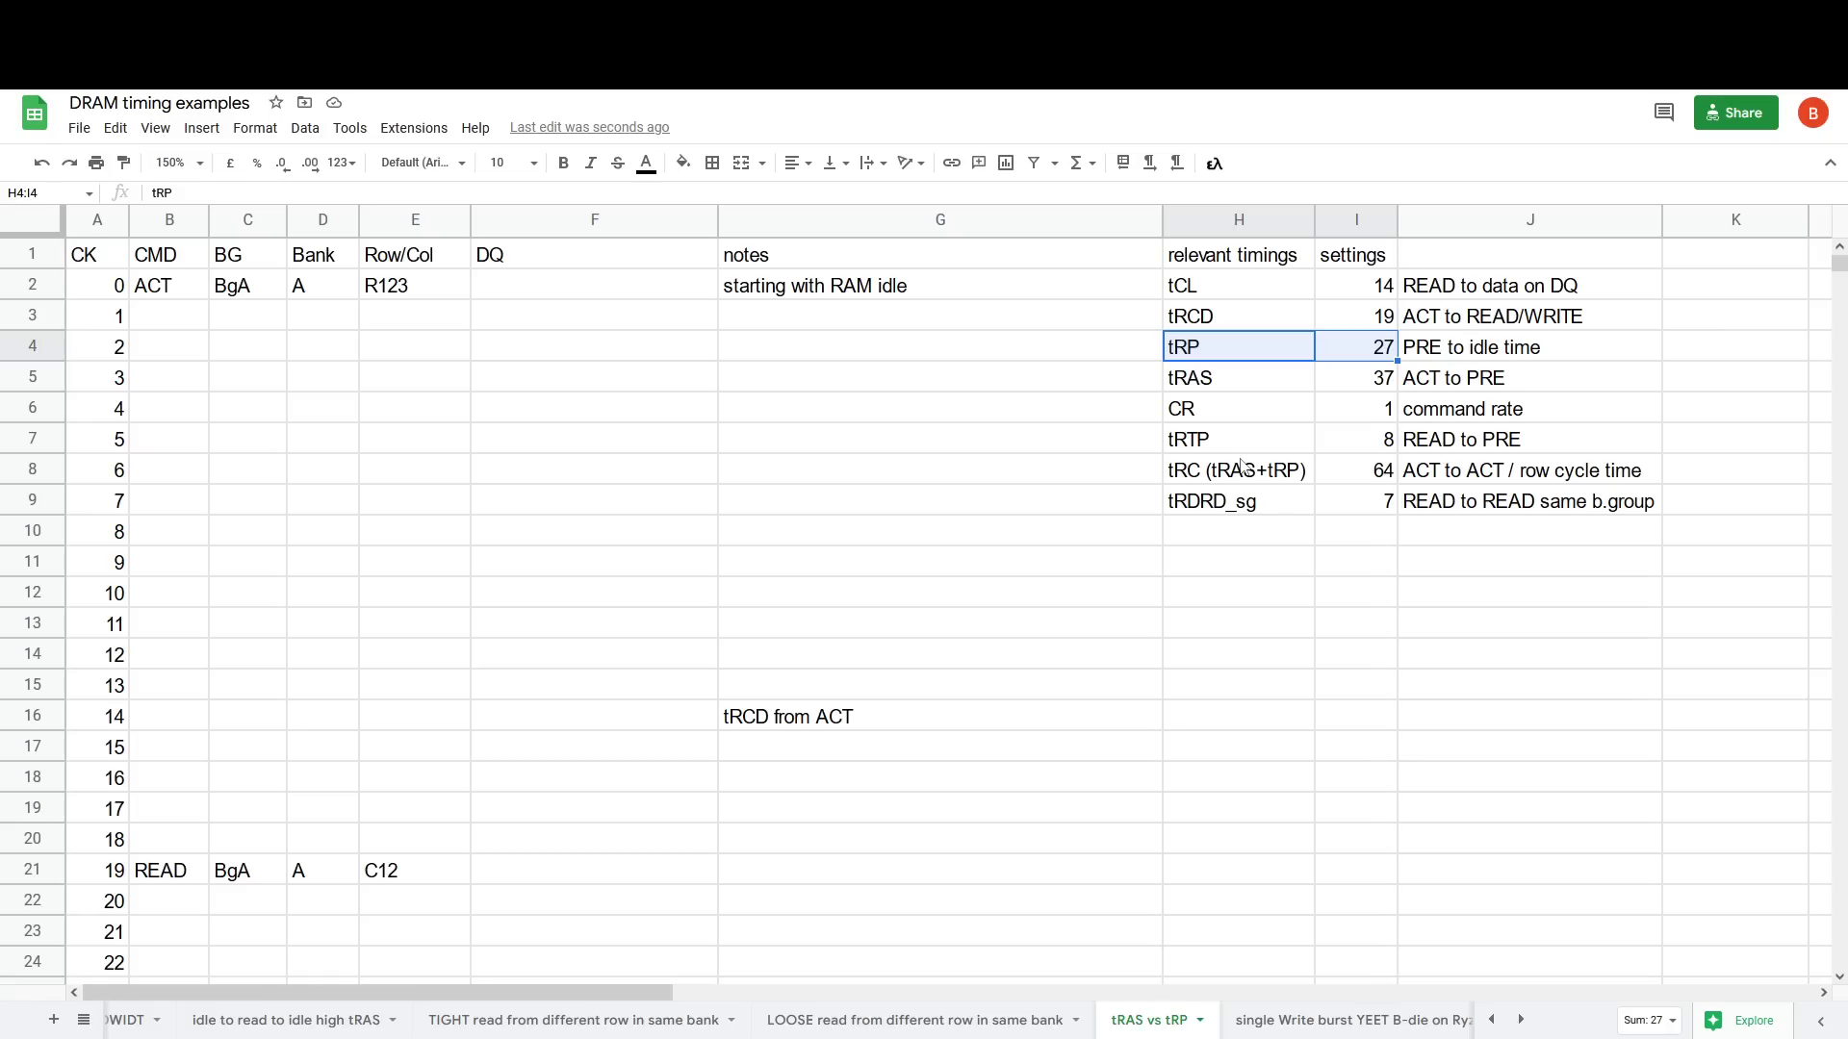
{"action": "left_click", "coordinate": [1230, 653]}
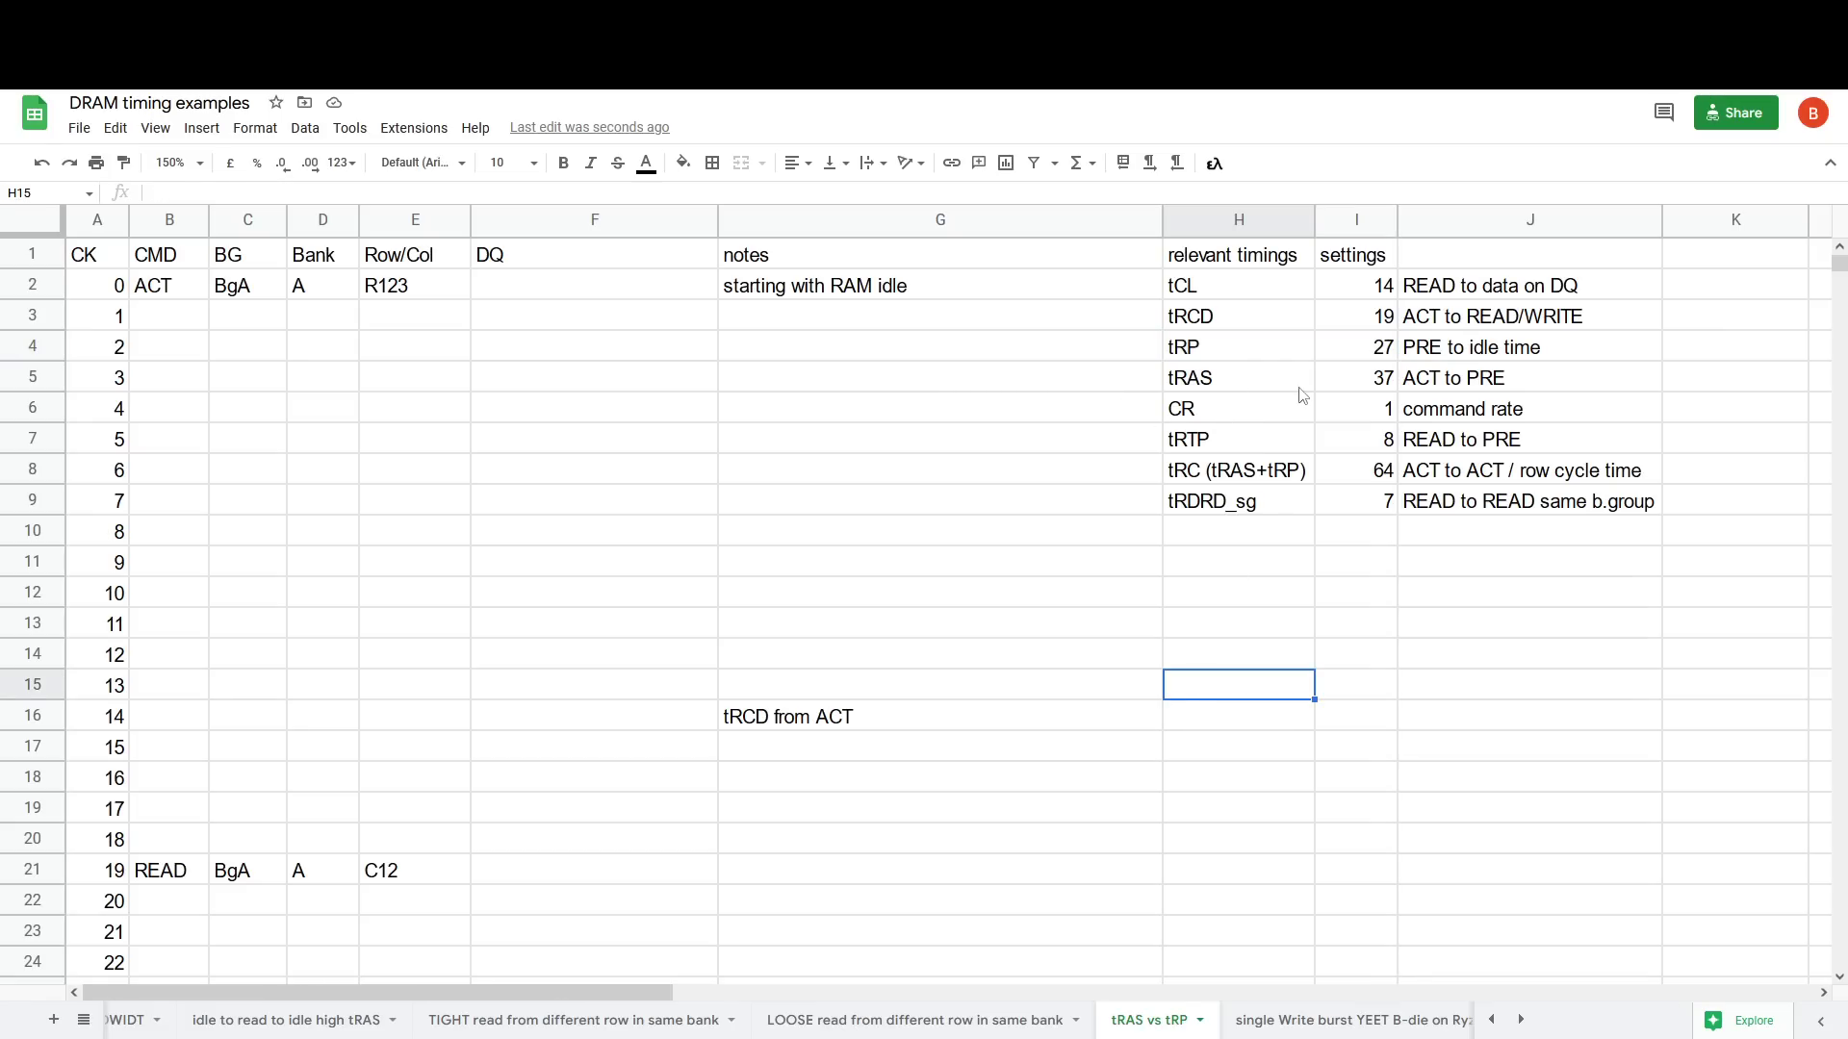
{"action": "left_click", "coordinate": [1199, 358]}
{"action": "left_click", "coordinate": [1240, 379]}
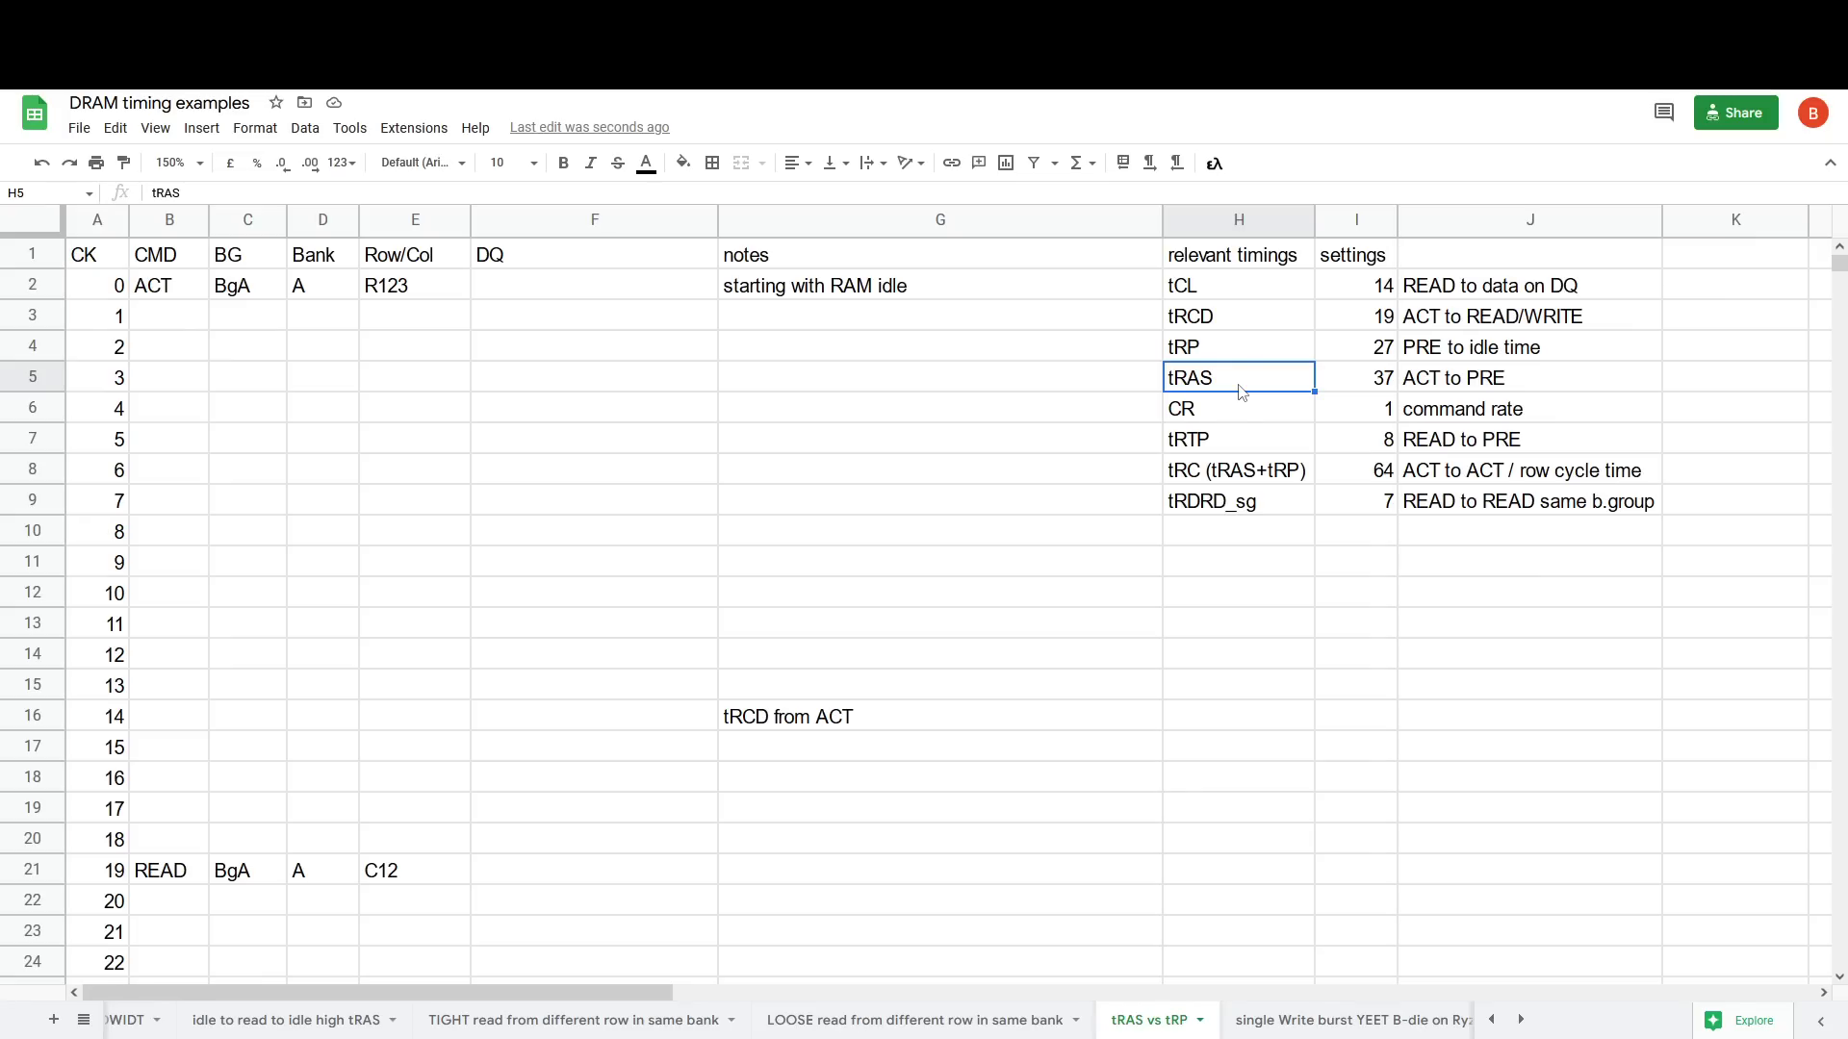
{"action": "left_click", "coordinate": [925, 1018]}
{"action": "scroll", "coordinate": [356, 756], "scroll_direction": "down", "scroll_amount": 4}
{"action": "scroll", "coordinate": [356, 755], "scroll_direction": "down", "scroll_amount": 8}
{"action": "scroll", "coordinate": [1171, 483], "scroll_direction": "up", "scroll_amount": 12}
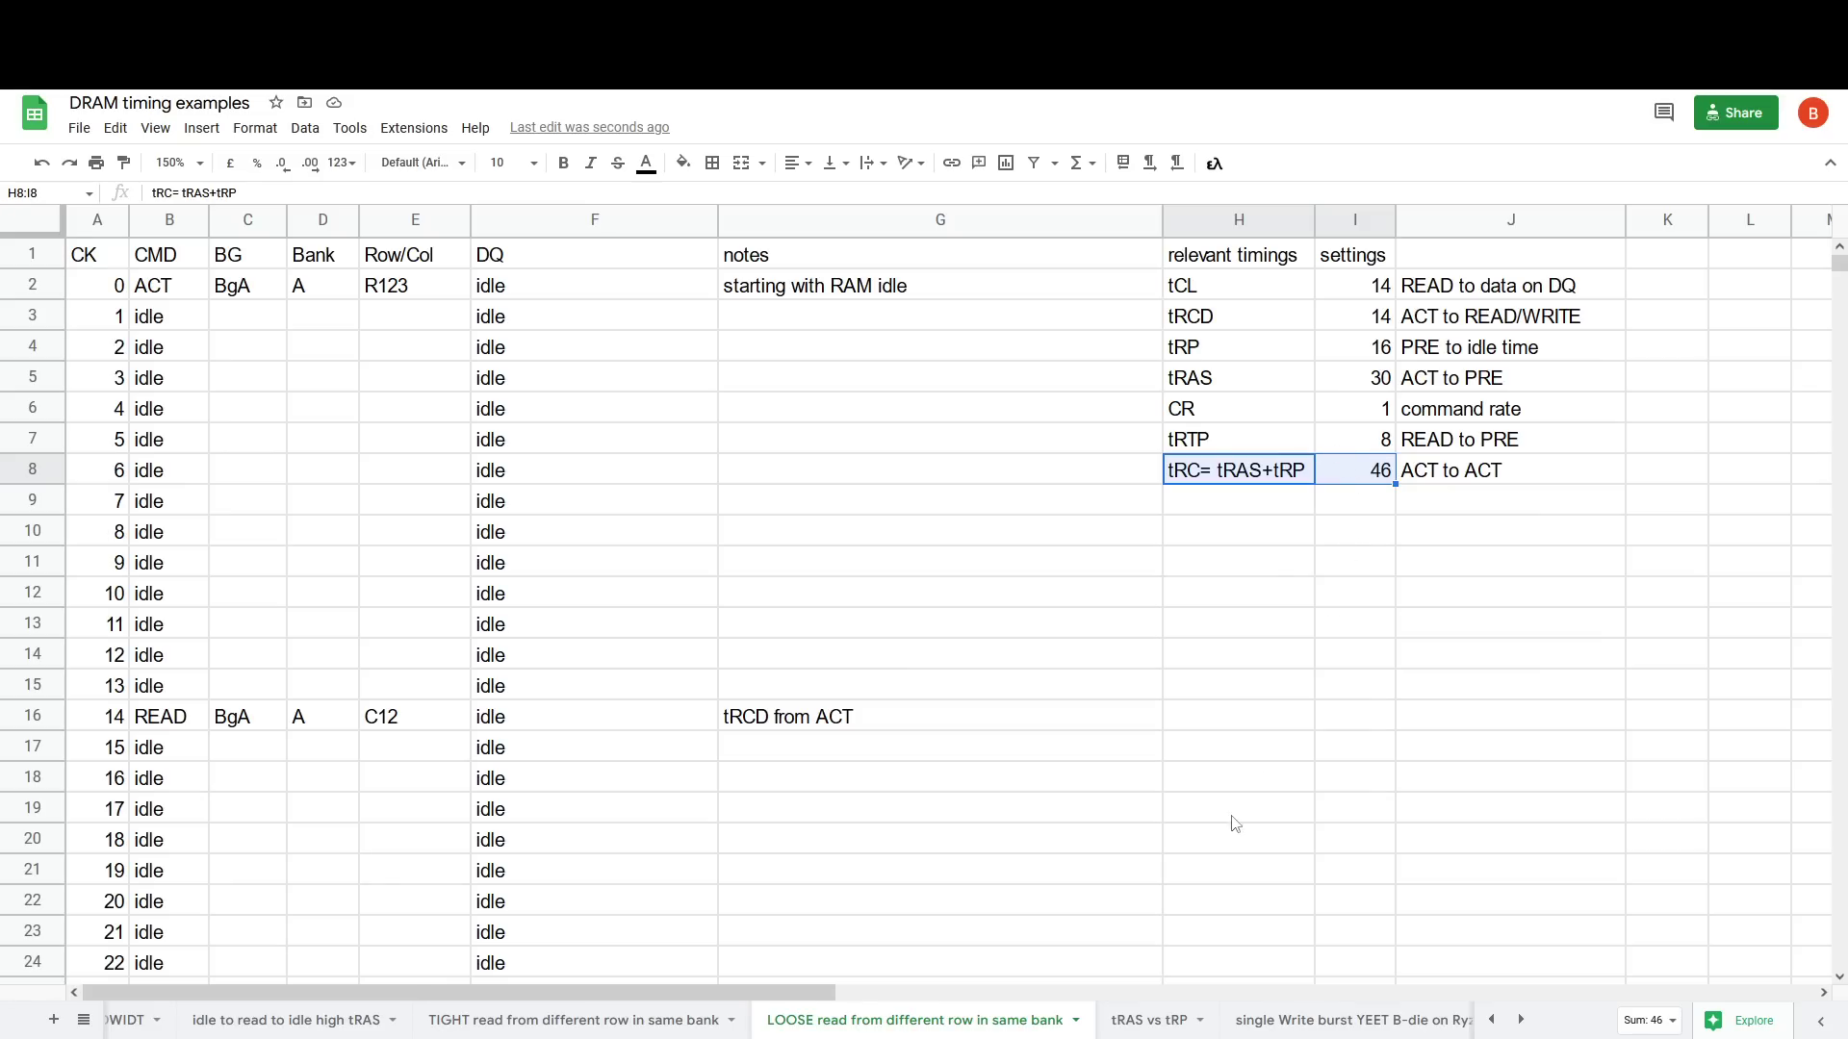
Step: On the tRAS vs tRP sheet, trace the commands from the R123 READs through the PRE to the R678 ACT
{"action": "left_click", "coordinate": [1167, 1019]}
{"action": "left_click", "coordinate": [1208, 355]}
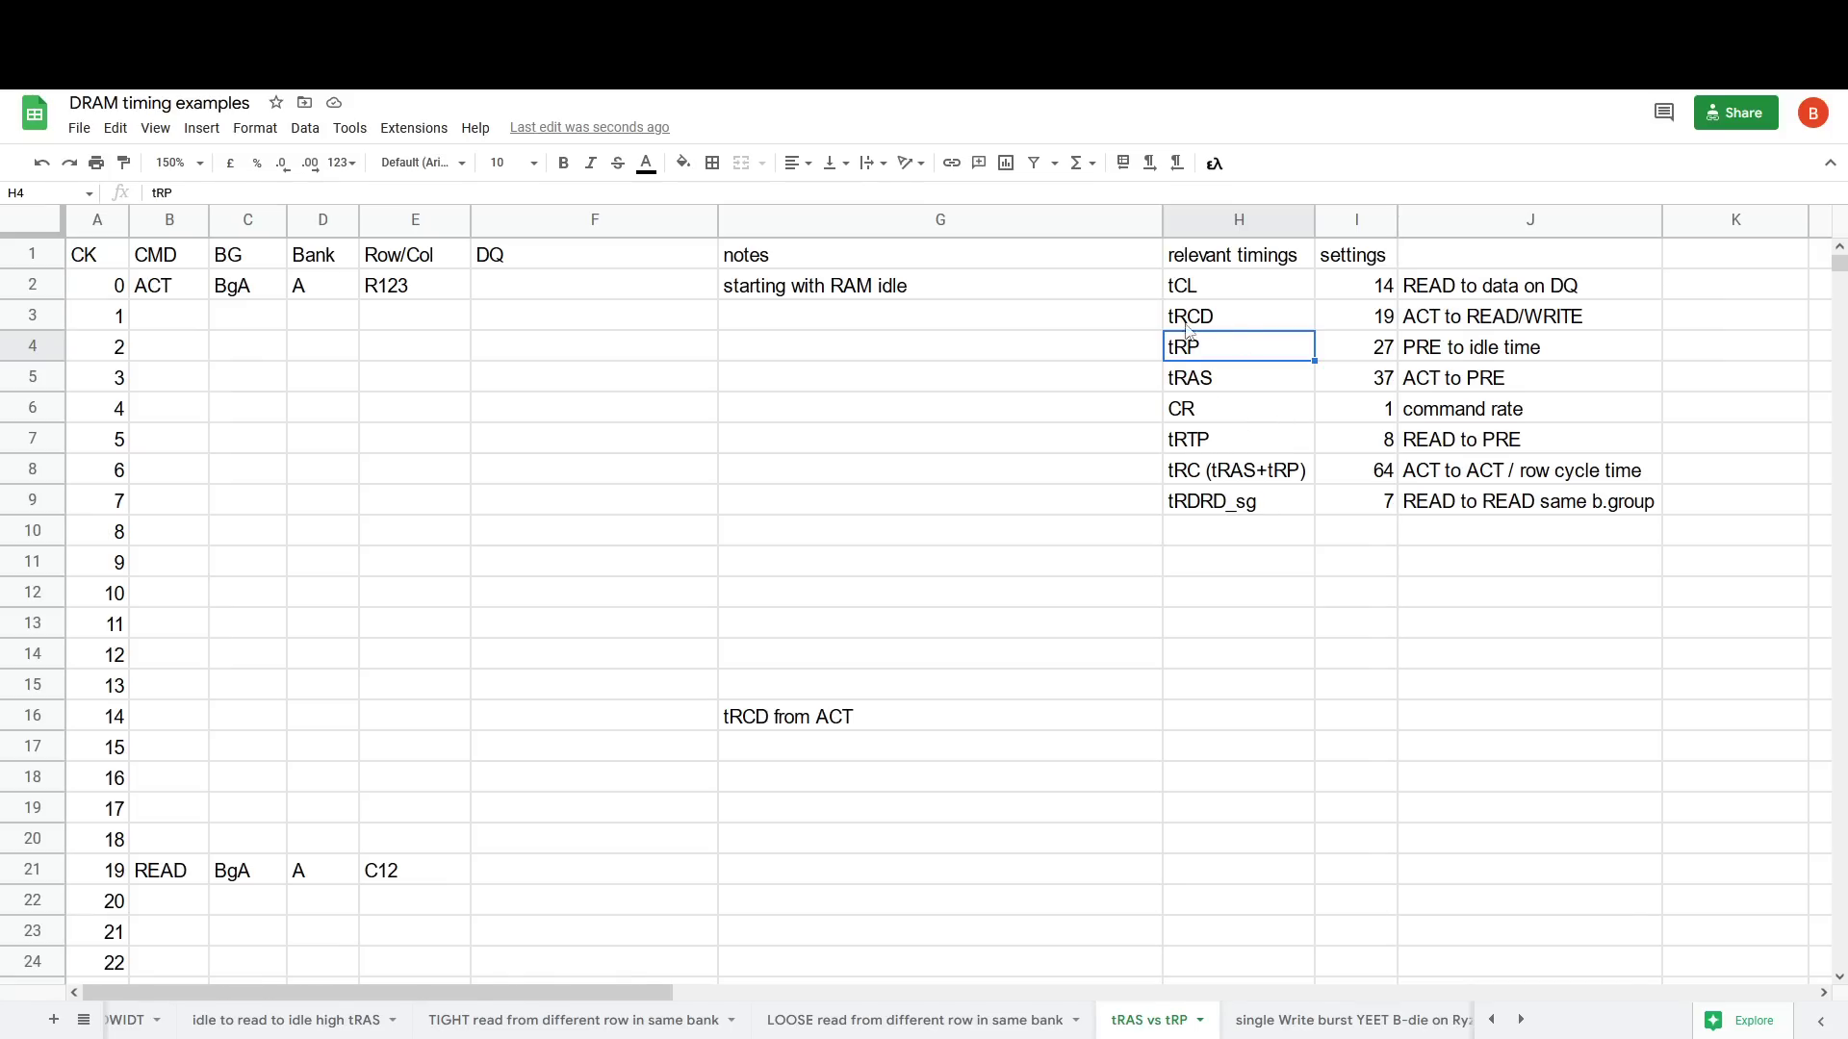
{"action": "scroll", "coordinate": [1010, 500], "scroll_direction": "down", "scroll_amount": 17}
{"action": "scroll", "coordinate": [240, 601], "scroll_direction": "down", "scroll_amount": 4}
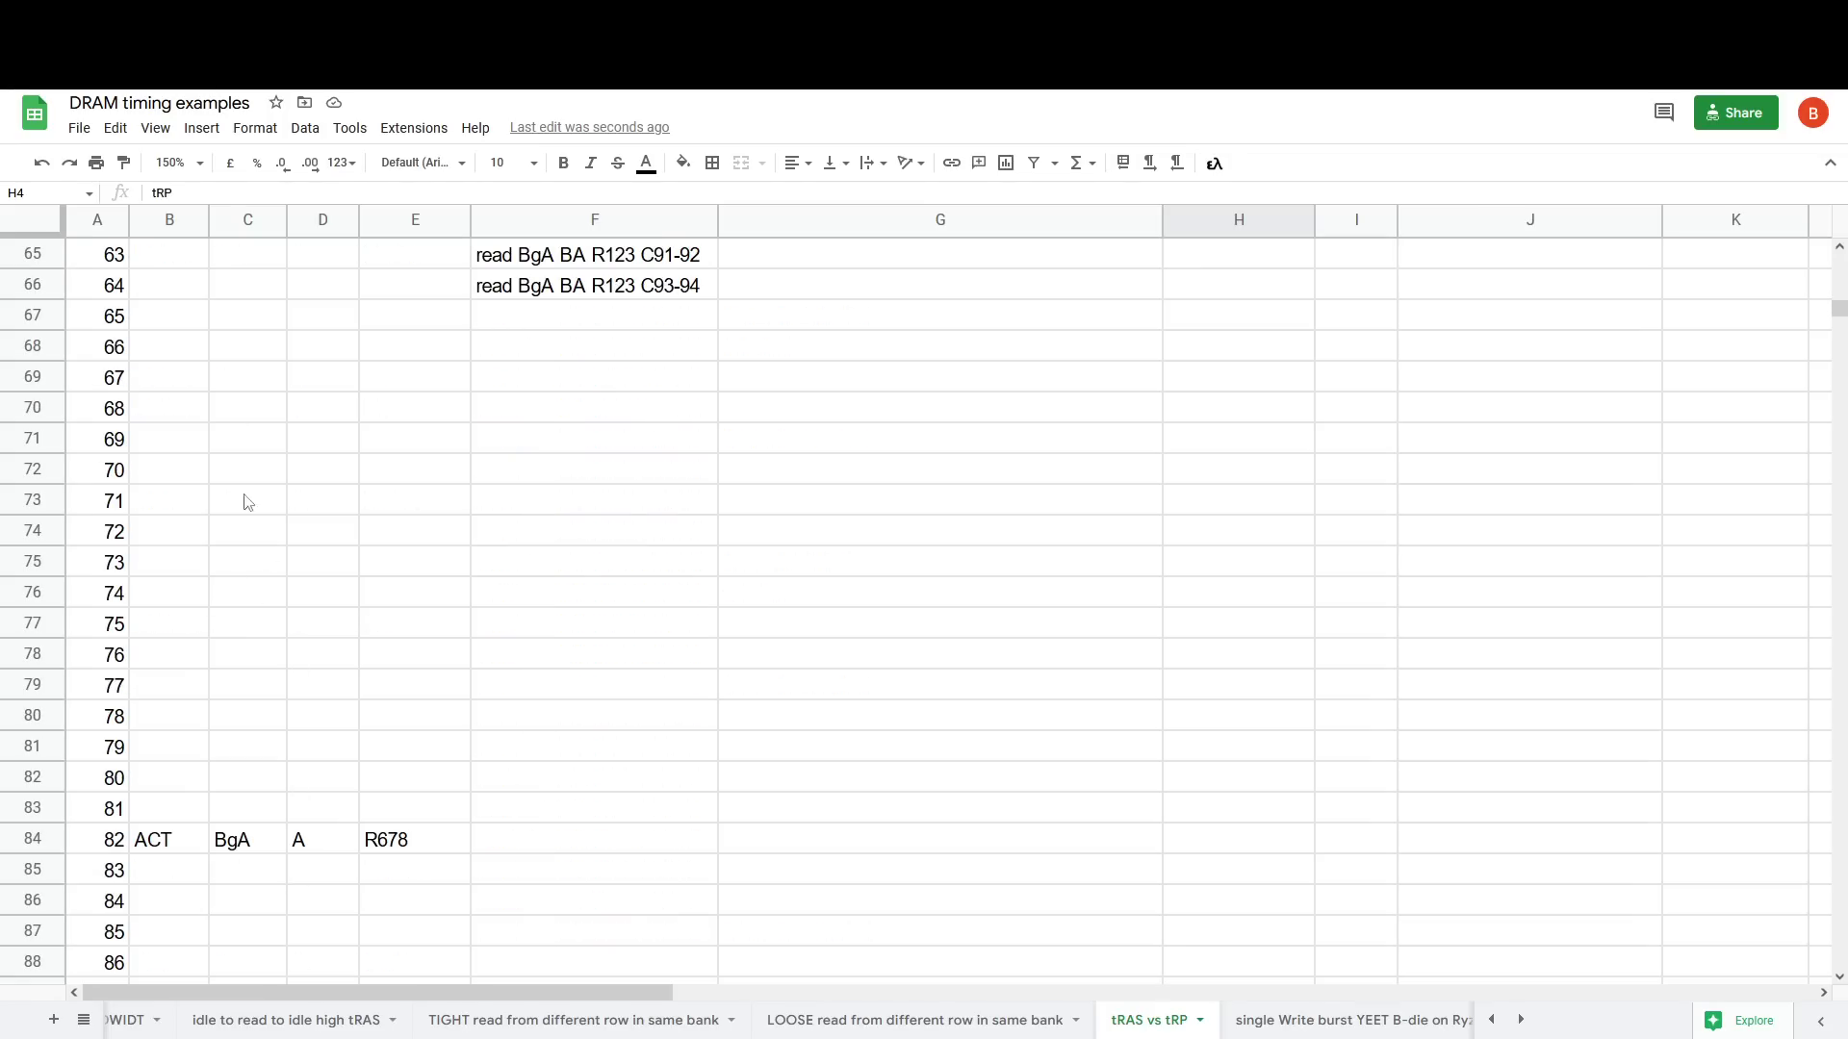
{"action": "scroll", "coordinate": [247, 499], "scroll_direction": "up", "scroll_amount": 10}
{"action": "scroll", "coordinate": [208, 458], "scroll_direction": "up", "scroll_amount": 3}
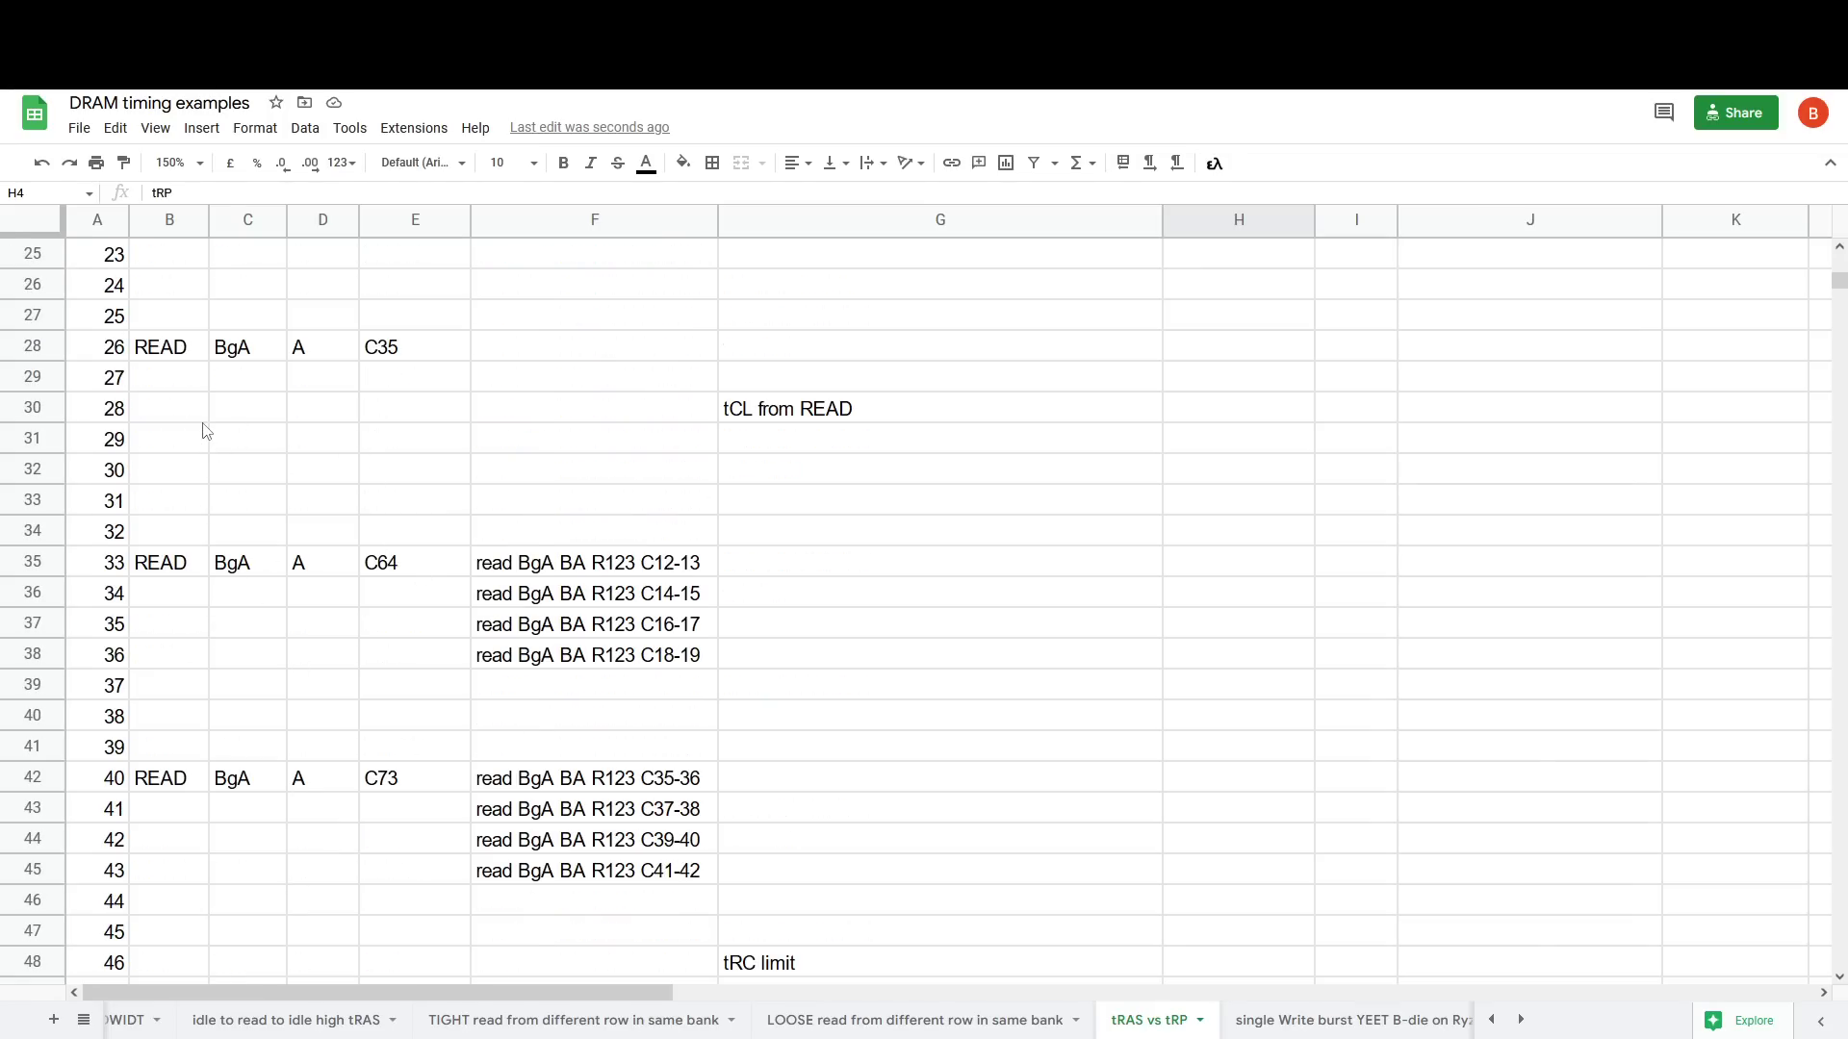
{"action": "scroll", "coordinate": [274, 606], "scroll_direction": "down", "scroll_amount": 12}
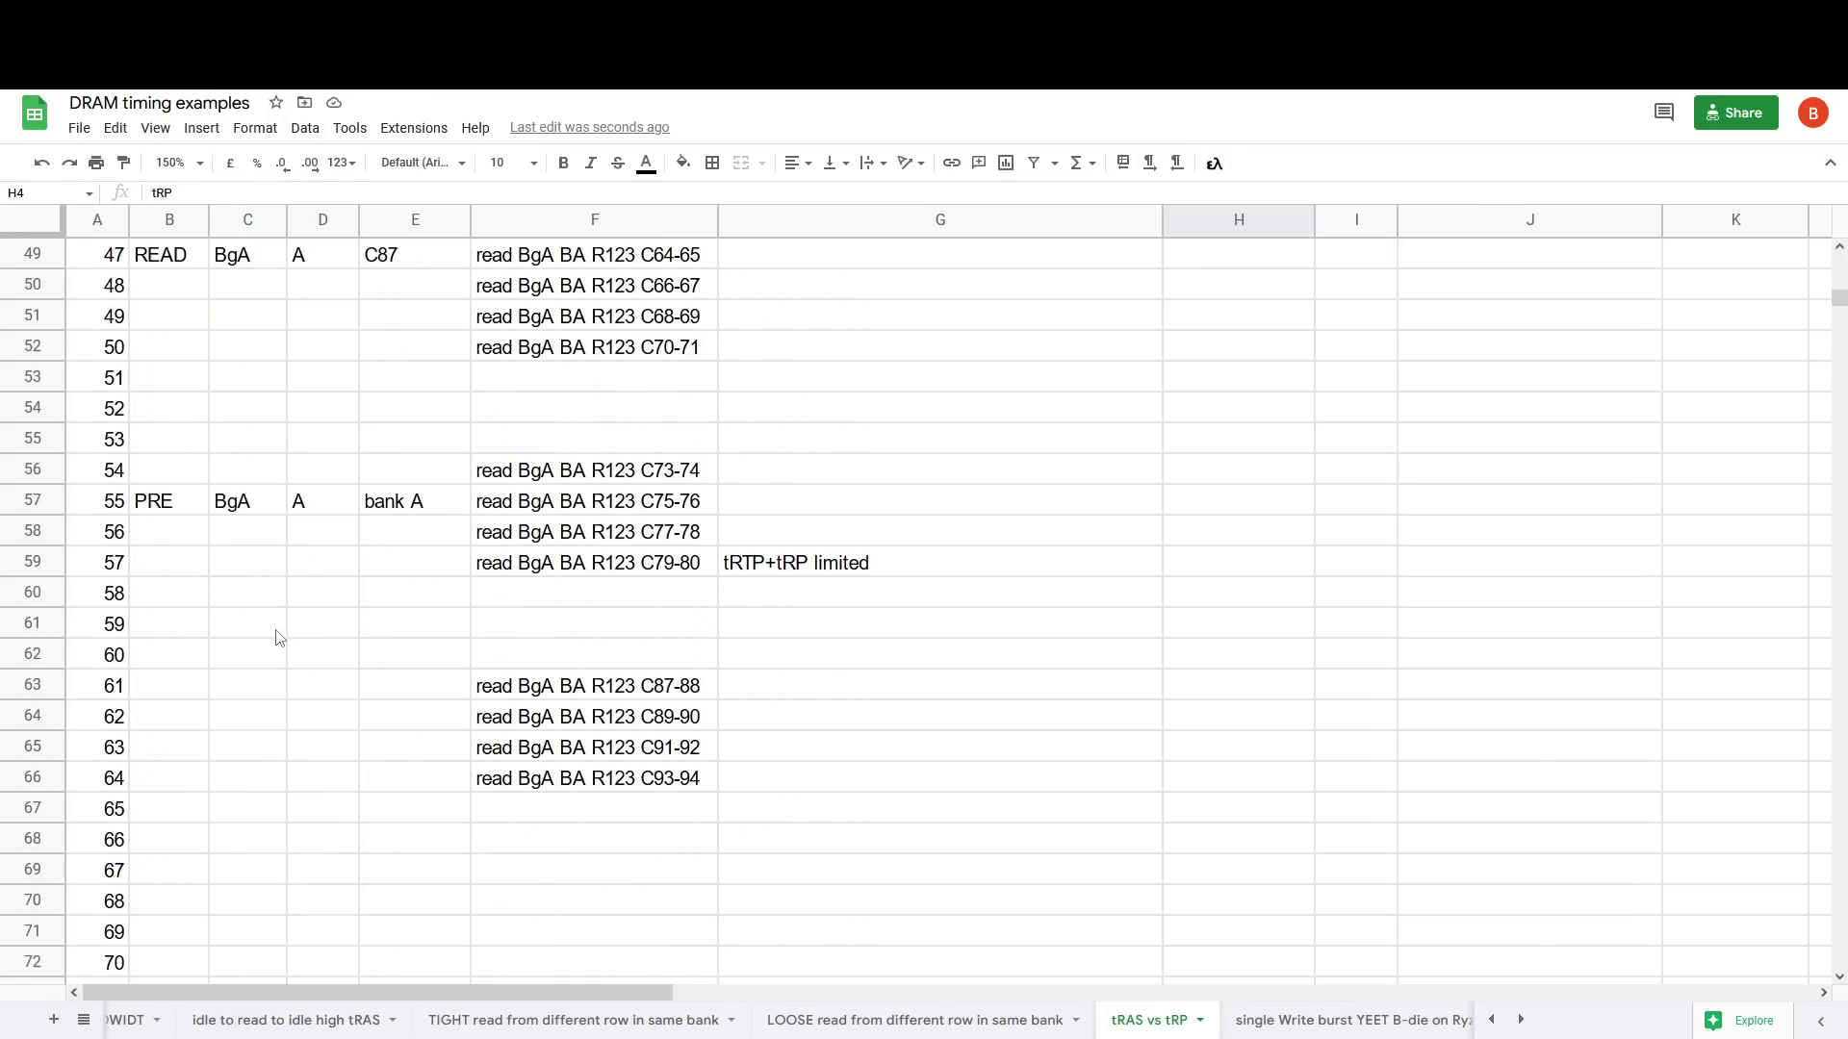
{"action": "scroll", "coordinate": [285, 612], "scroll_direction": "down", "scroll_amount": 8}
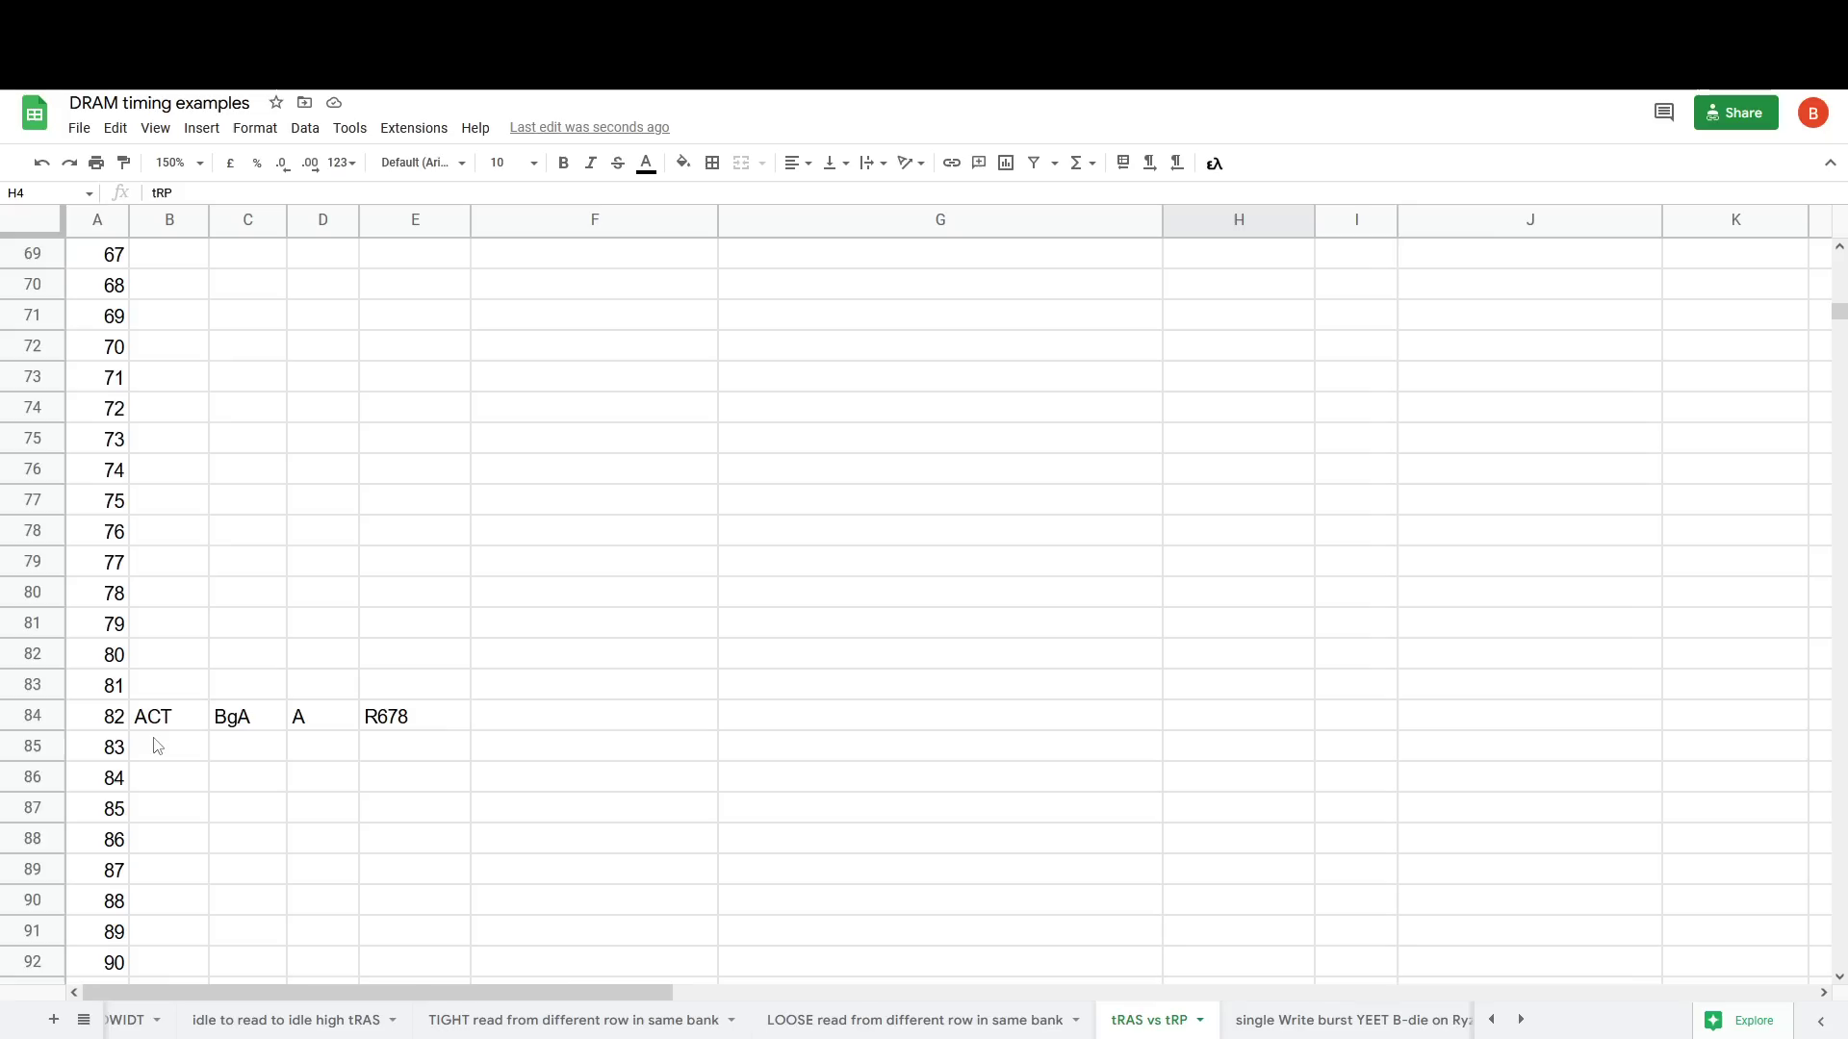
{"action": "scroll", "coordinate": [223, 694], "scroll_direction": "up", "scroll_amount": 20}
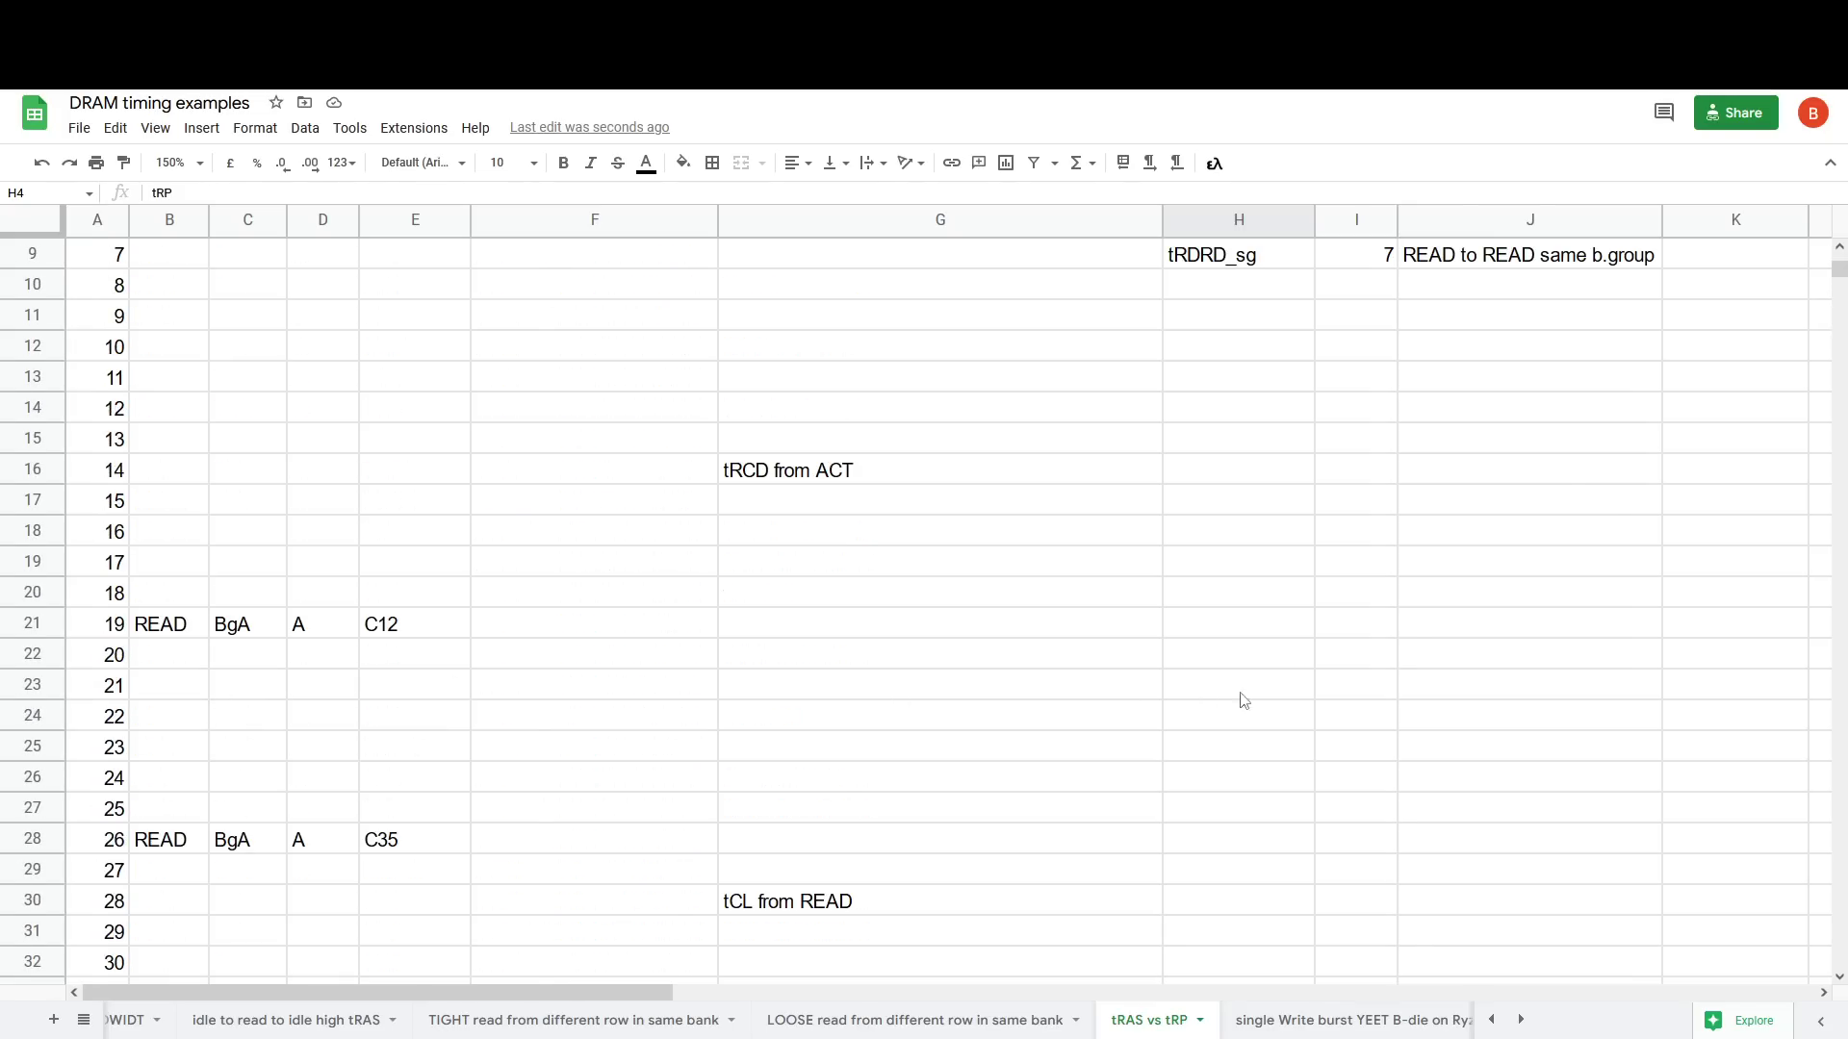
Step: Set tRP to 16 in the relevant timings table
{"action": "left_click_drag", "start_coordinate": [1376, 348], "coordinate": [1261, 349]}
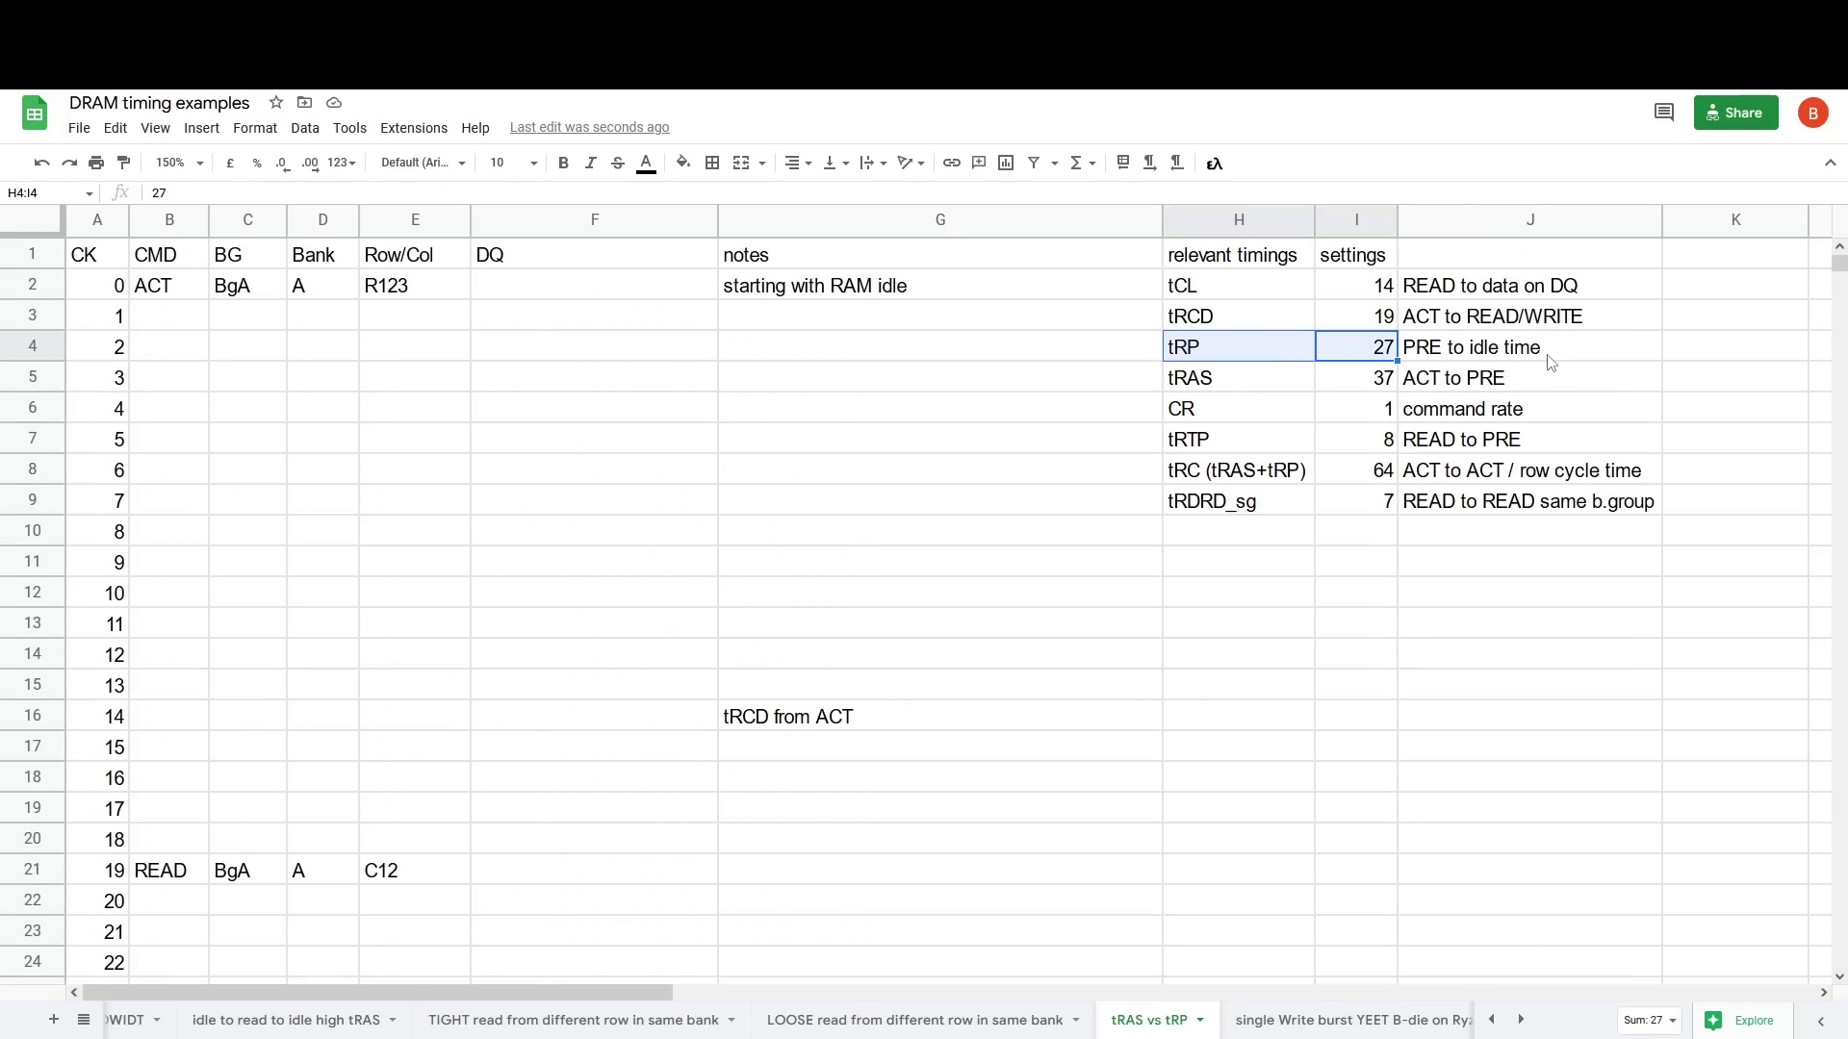
{"action": "type", "text": "16"}
{"action": "key", "text": "Return"}
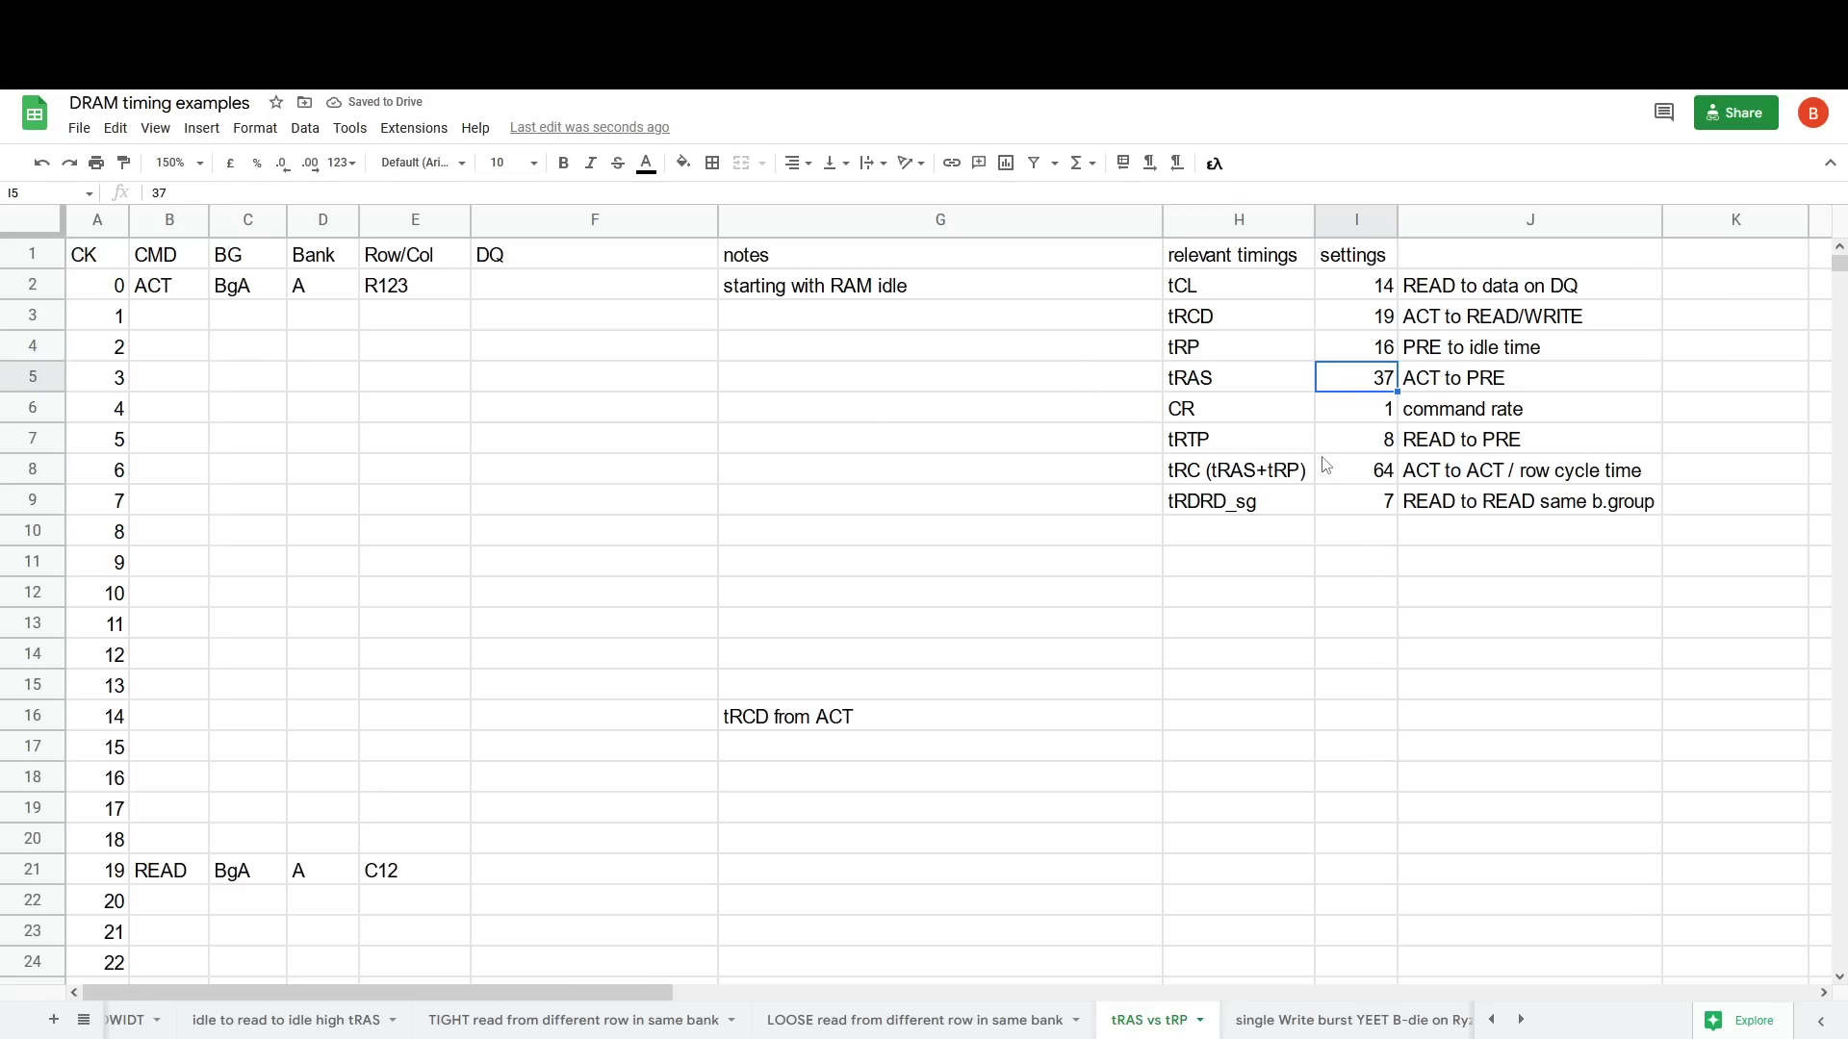
Step: Set tRAS to 21 in the relevant timings table
{"action": "type", "text": "21"}
{"action": "left_click", "coordinate": [1434, 445]}
{"action": "left_click", "coordinate": [1366, 408]}
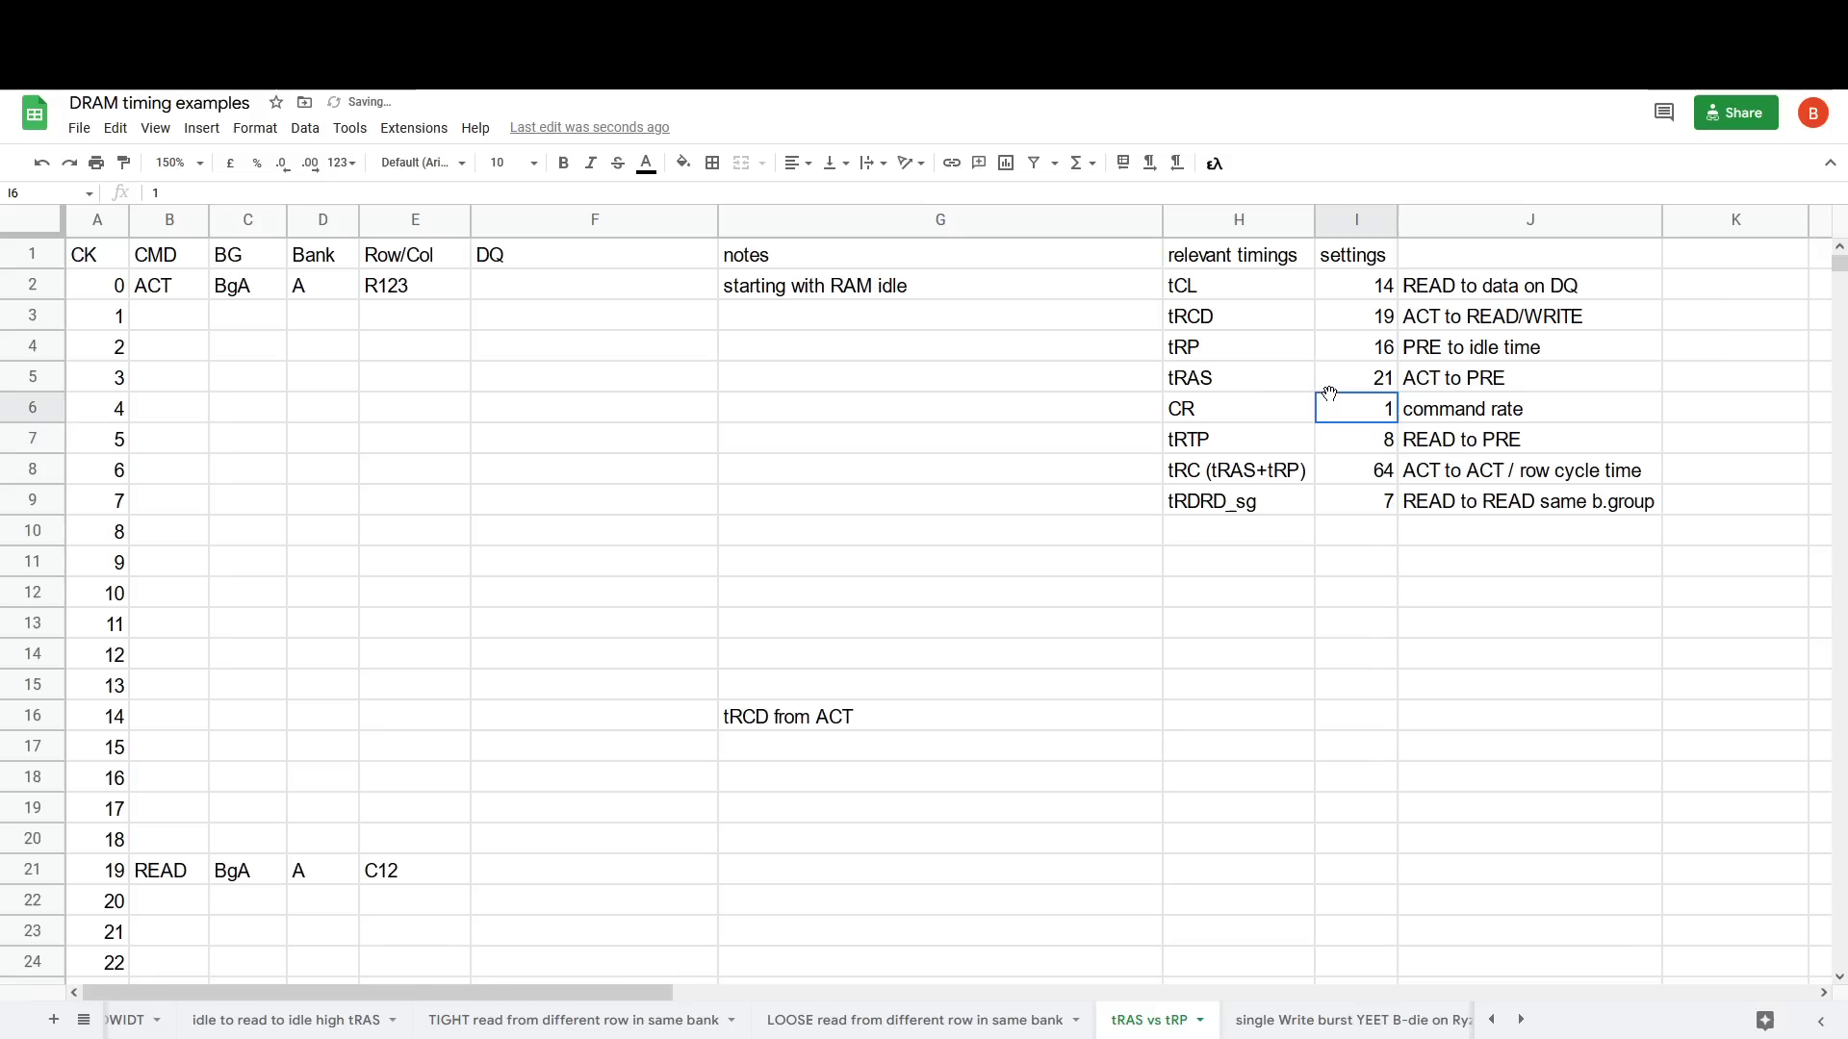
Step: Compare the tRAS and tRP settings with the tRC row cycle time in the relevant timings table
{"action": "left_click_drag", "start_coordinate": [1280, 378], "coordinate": [1373, 382]}
{"action": "left_click_drag", "start_coordinate": [1297, 477], "coordinate": [1371, 474]}
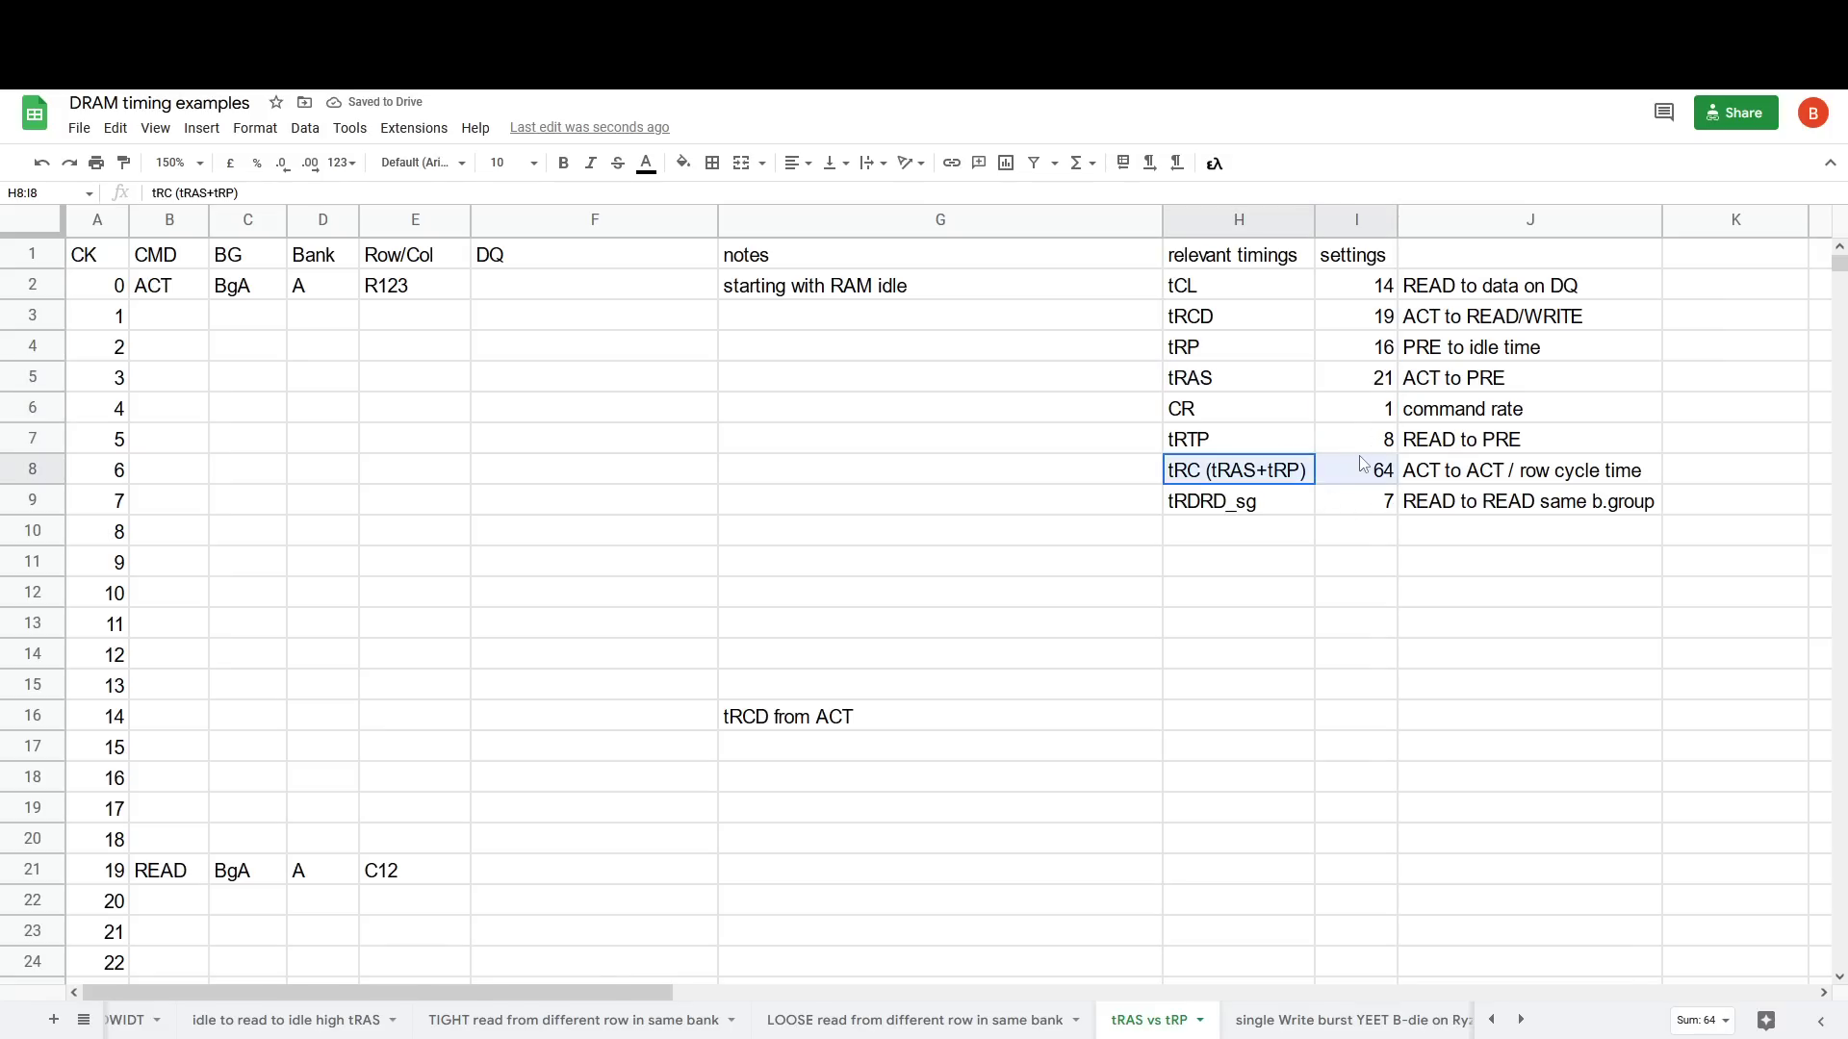
{"action": "left_click", "coordinate": [1357, 530]}
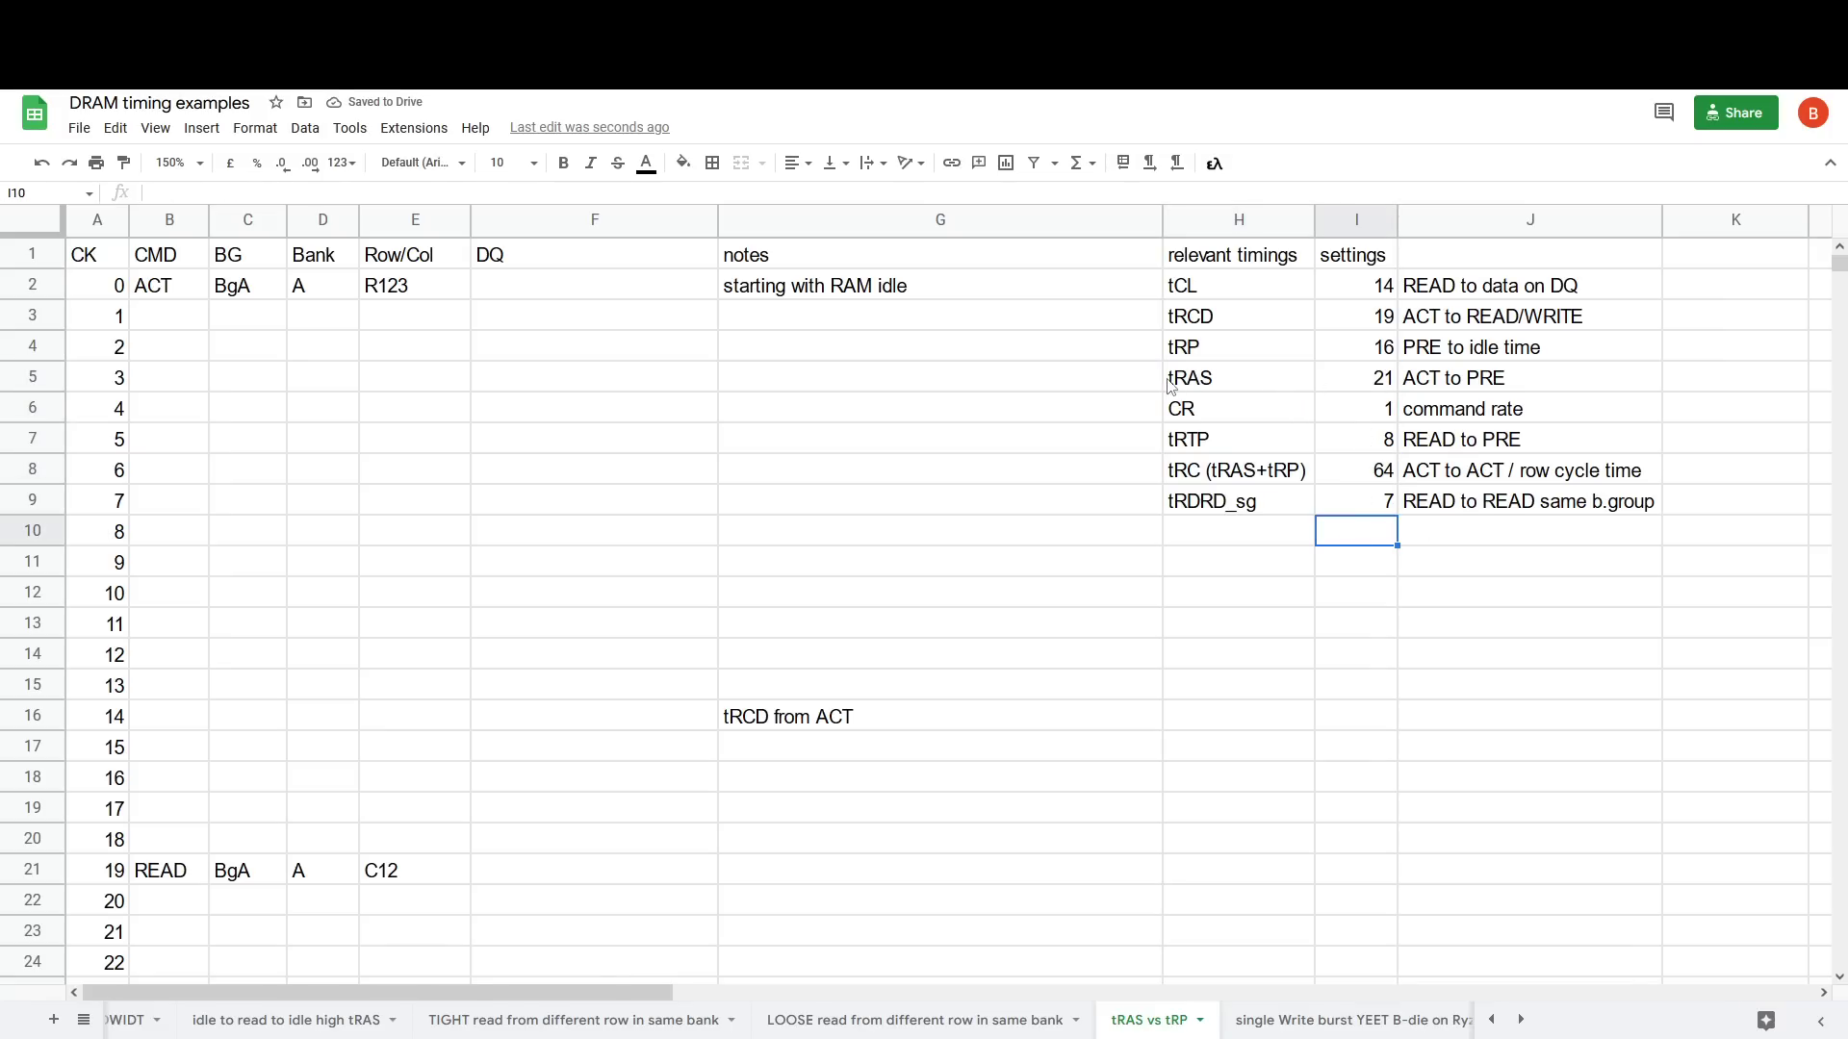
{"action": "left_click_drag", "start_coordinate": [1289, 380], "coordinate": [1366, 383]}
{"action": "left_click_drag", "start_coordinate": [1352, 471], "coordinate": [1263, 473]}
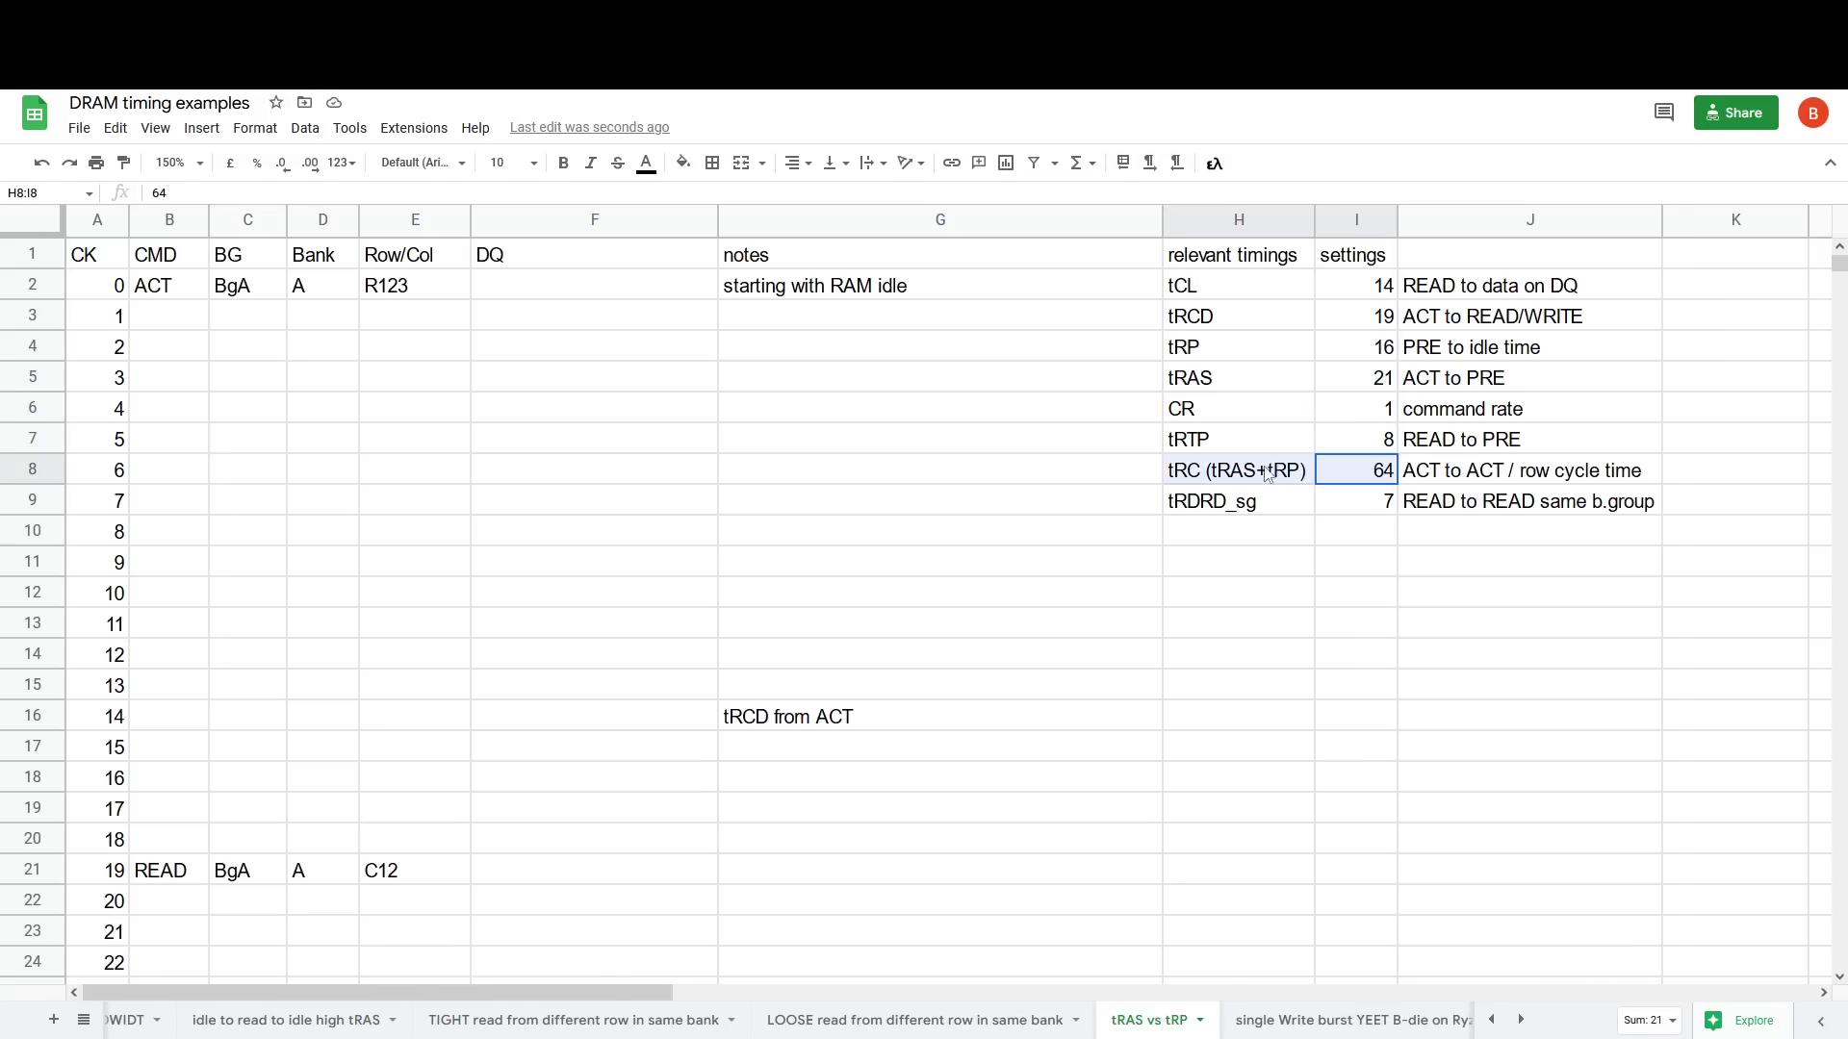
{"action": "left_click_drag", "start_coordinate": [1262, 339], "coordinate": [1381, 364]}
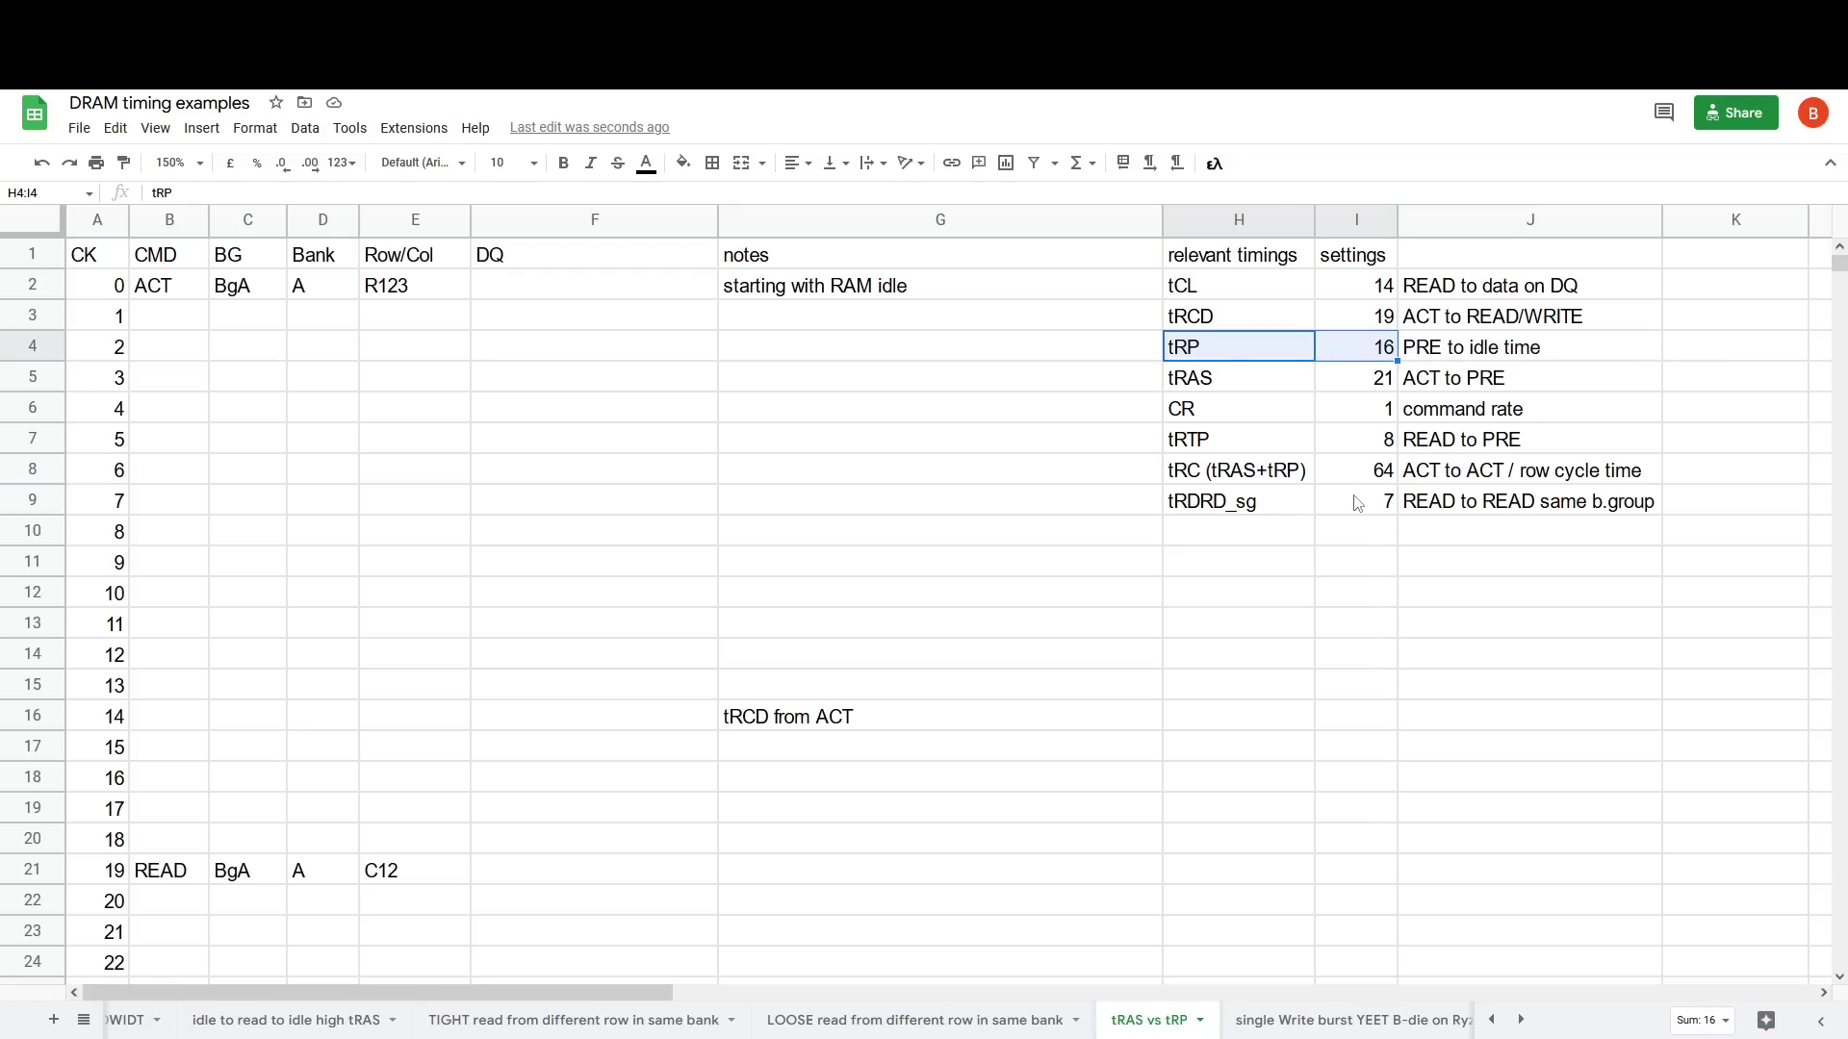
{"action": "left_click_drag", "start_coordinate": [1141, 388], "coordinate": [1350, 390]}
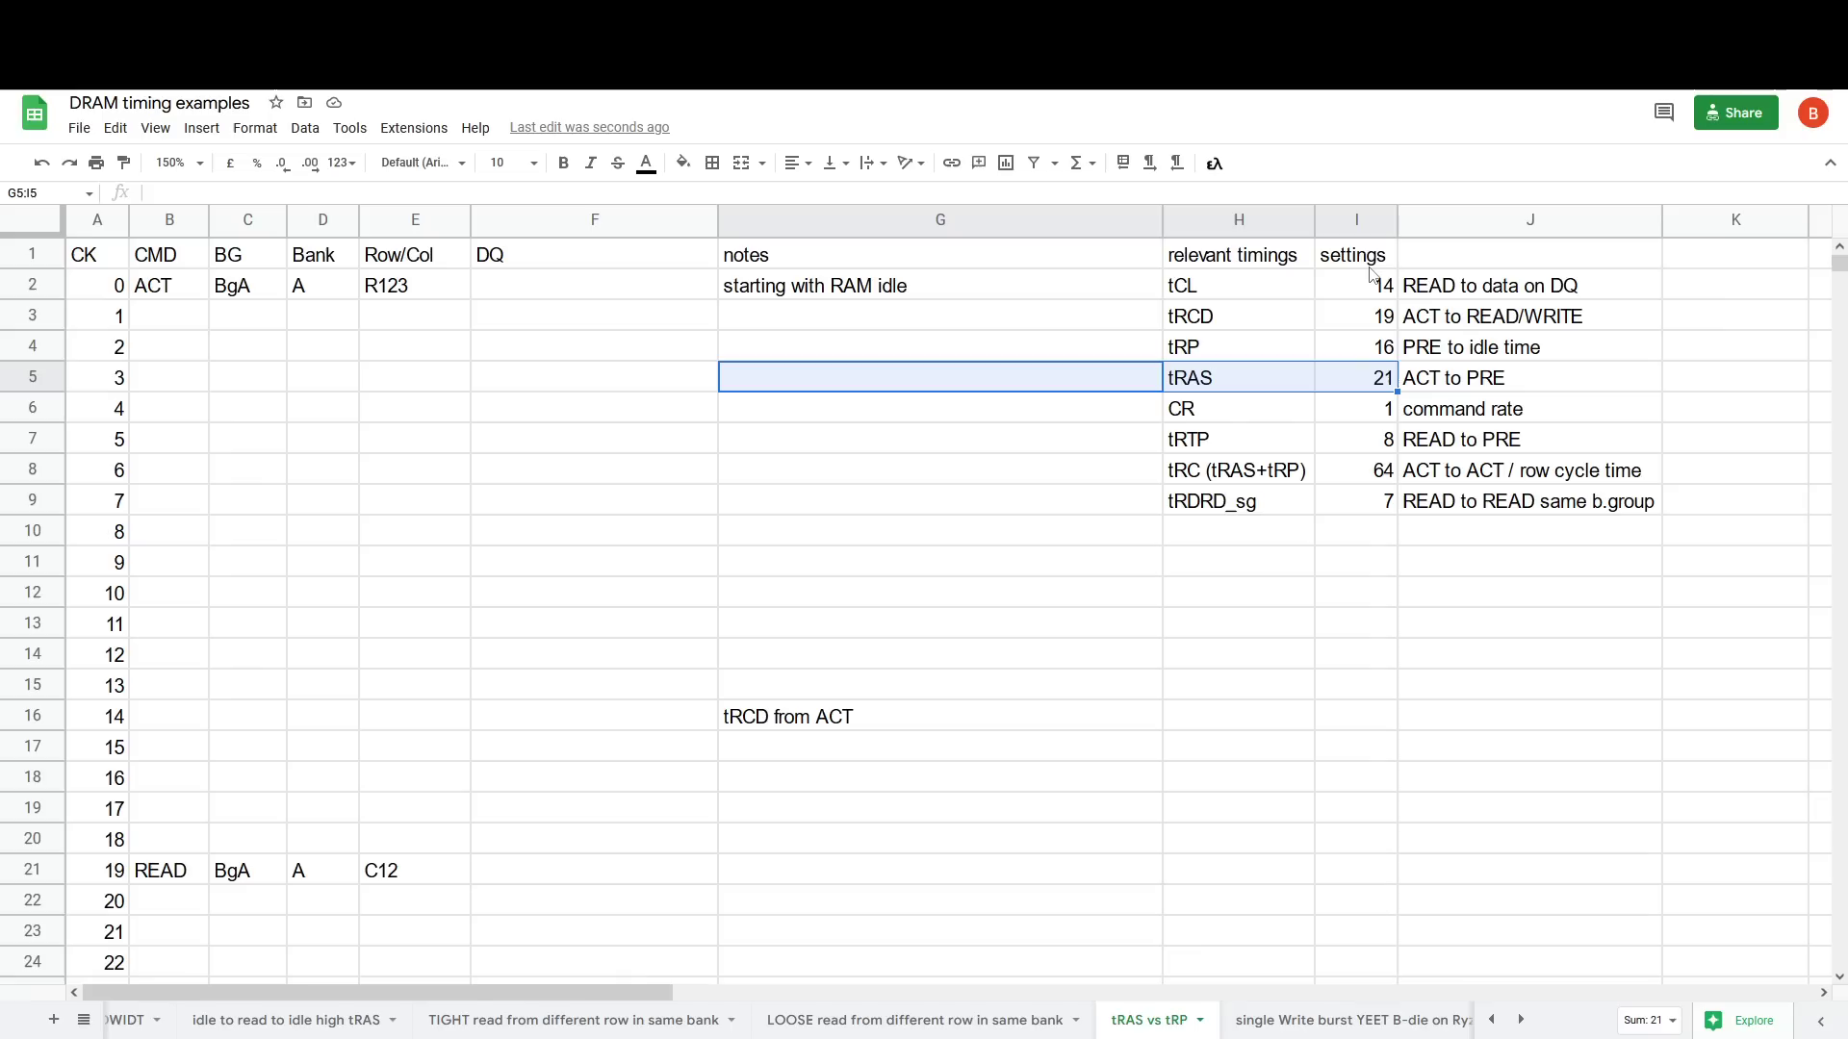
{"action": "left_click", "coordinate": [1209, 356]}
{"action": "left_click_drag", "start_coordinate": [1209, 358], "coordinate": [1367, 356]}
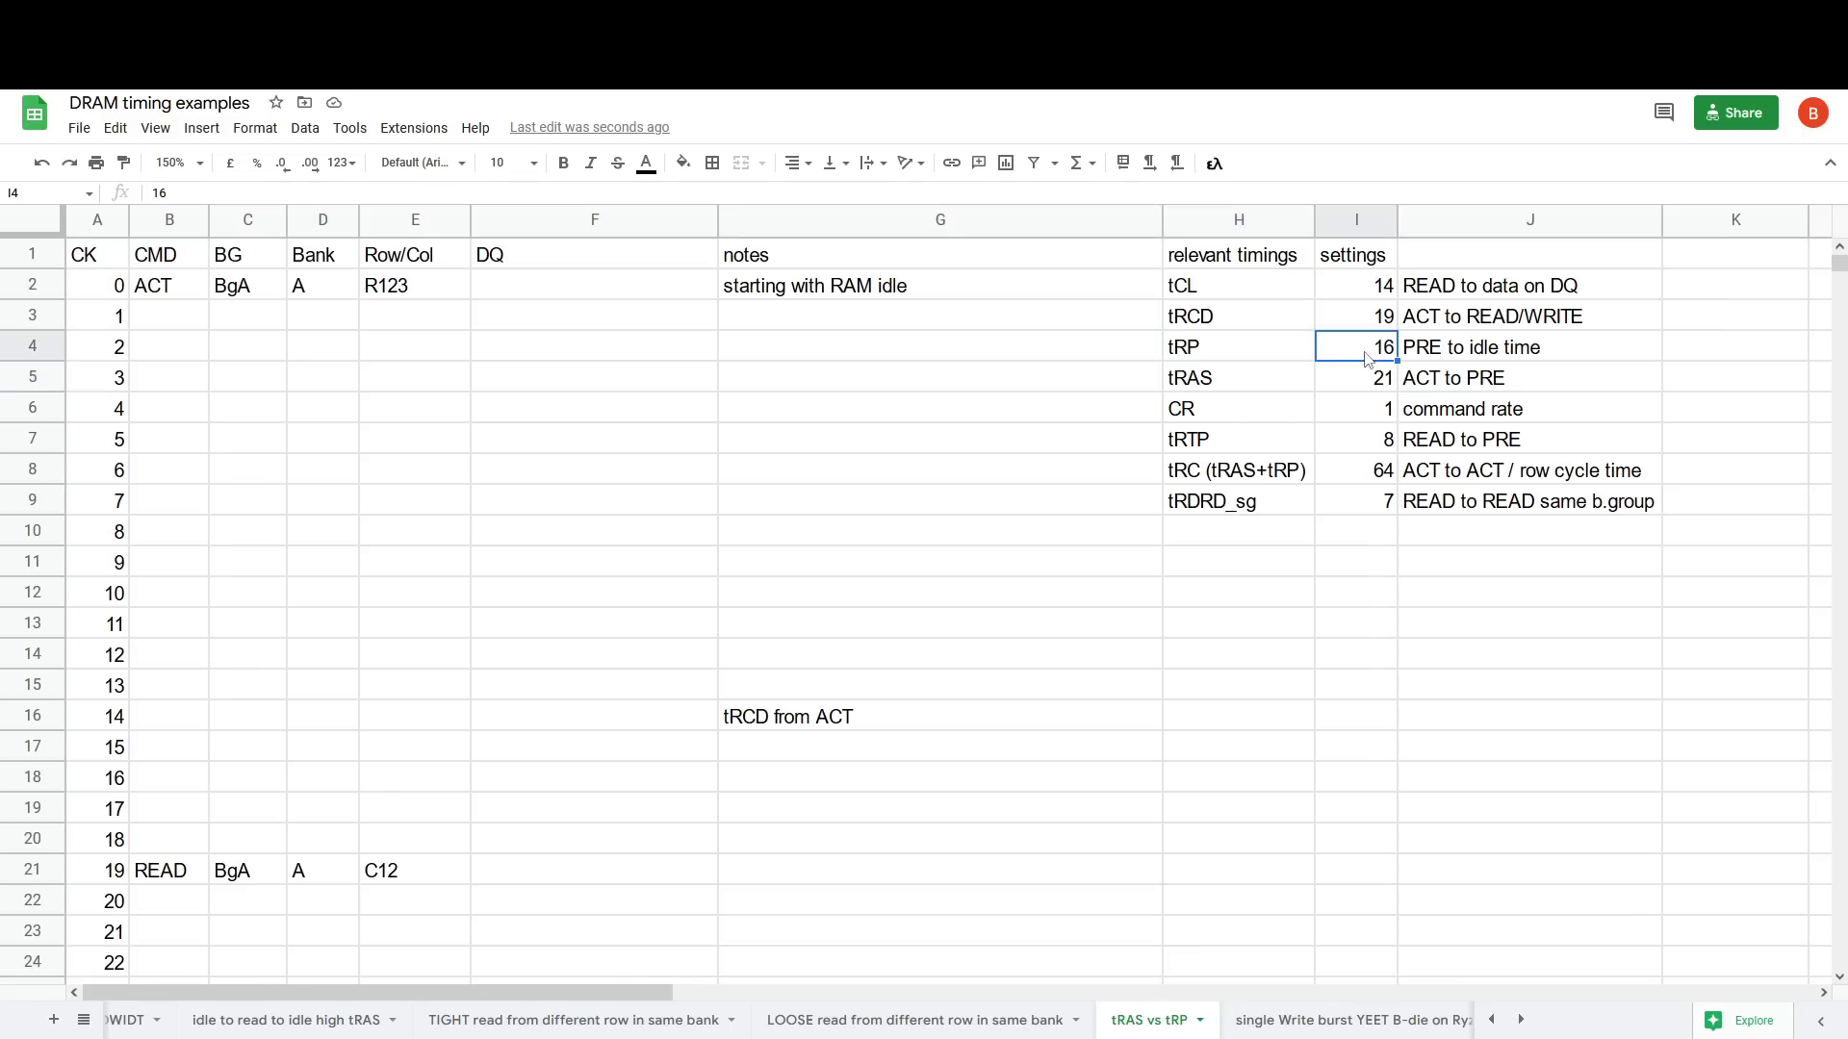
{"action": "left_click", "coordinate": [1366, 356]}
{"action": "left_click", "coordinate": [1386, 473]}
{"action": "key", "text": "shift+Left"}
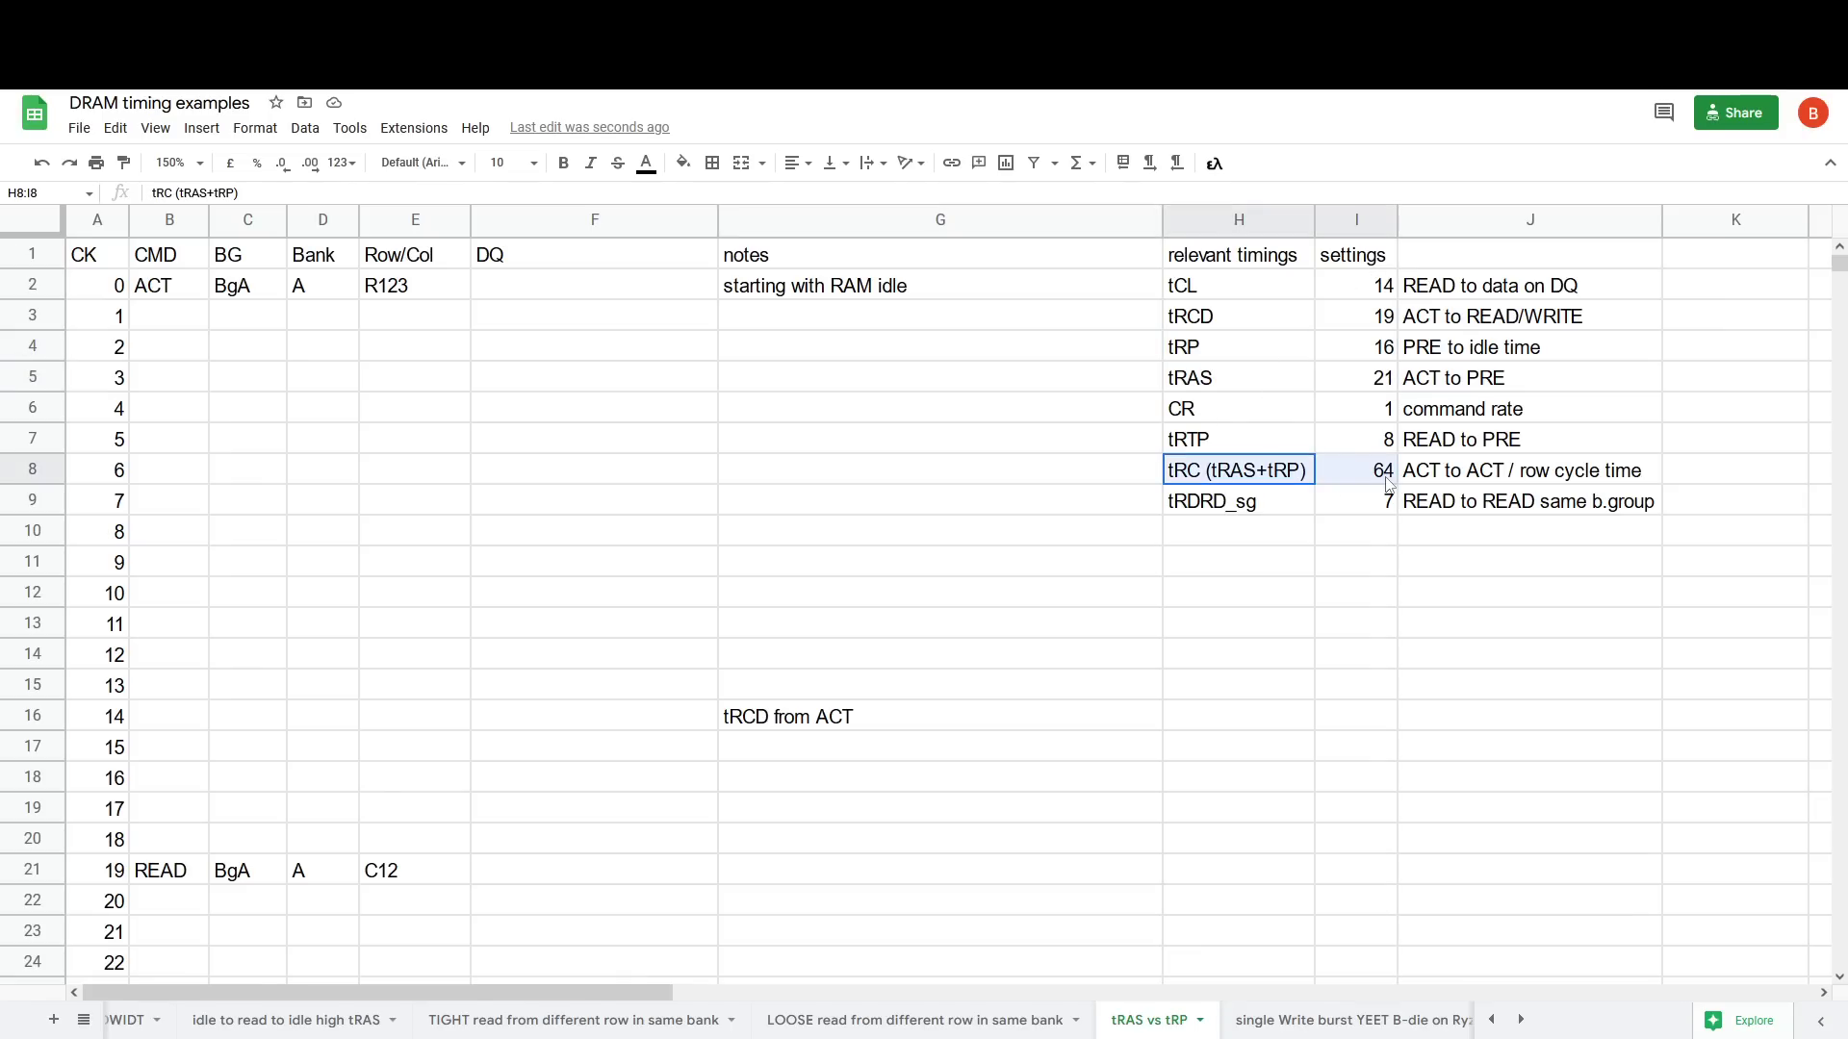
Step: Set tRAS to 48 and highlight the settings from tCL through tRAS
{"action": "left_click", "coordinate": [1383, 378]}
{"action": "key", "text": "shift+Up"}
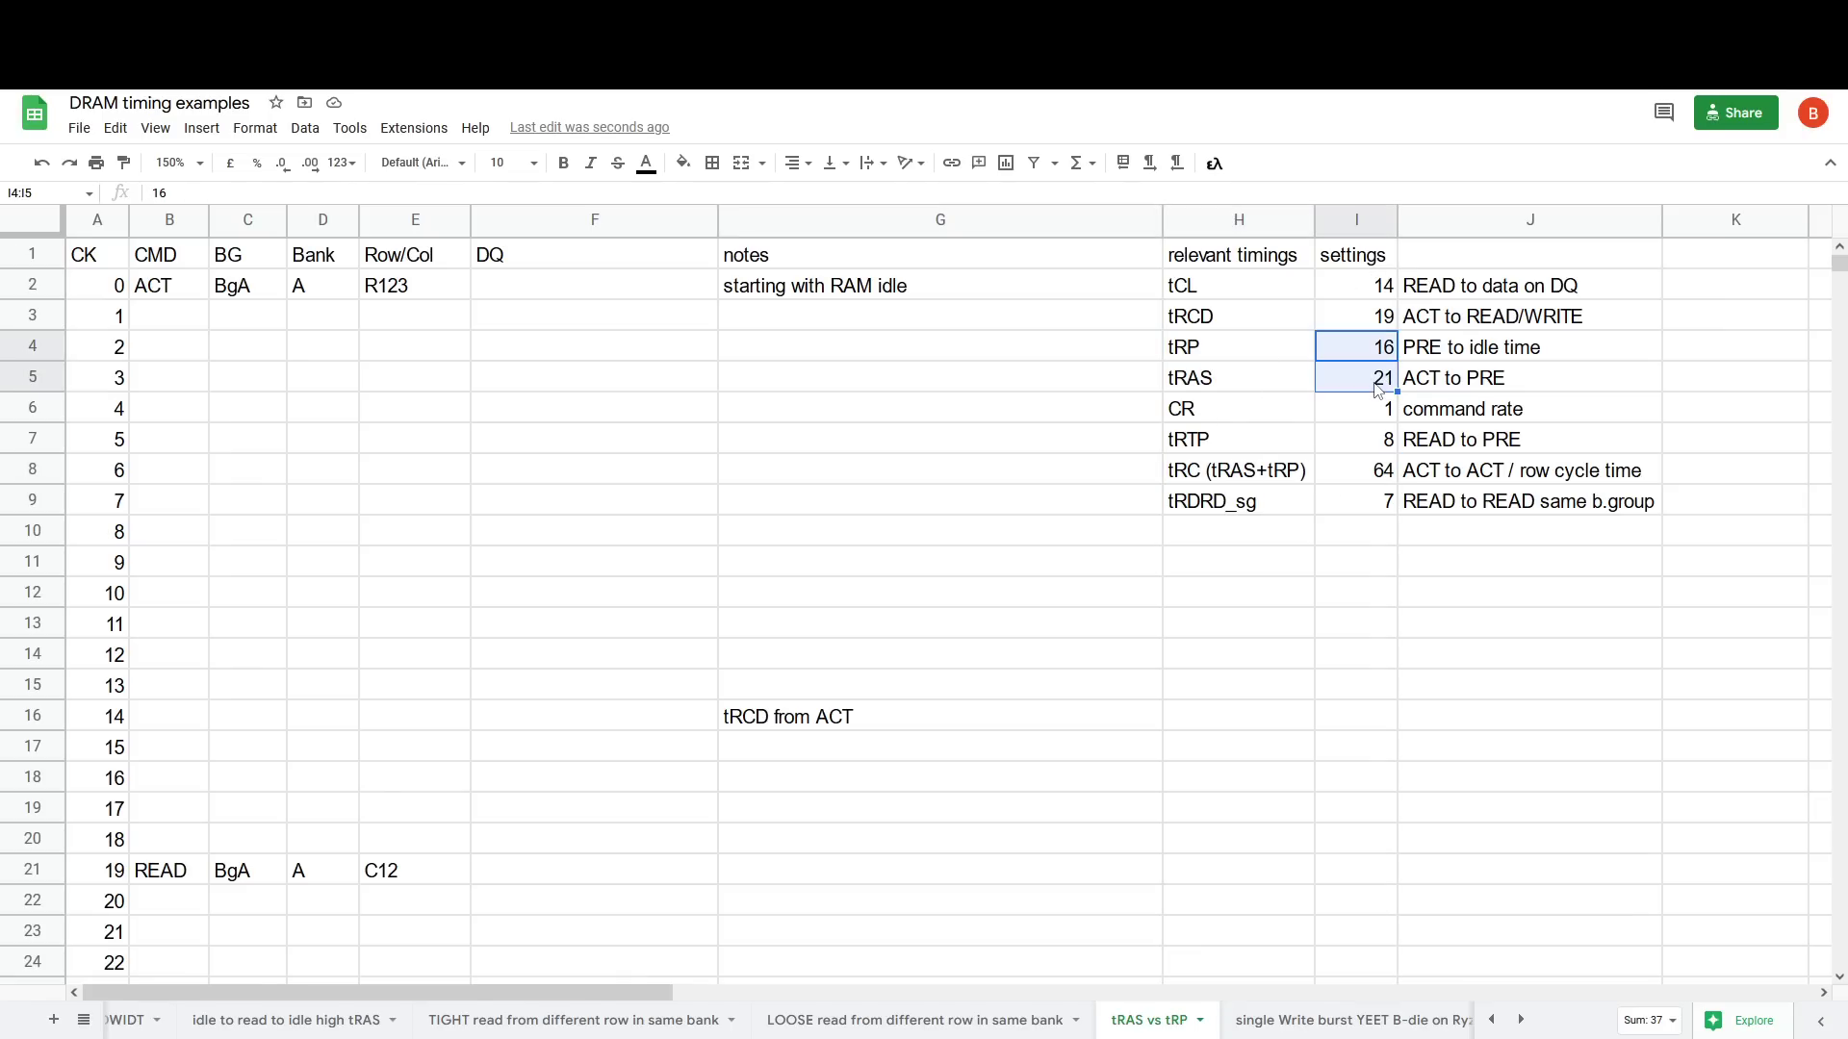
{"action": "key", "text": "shift+Down"}
{"action": "type", "text": "48"}
{"action": "key", "text": "Tab"}
{"action": "key", "text": "Up"}
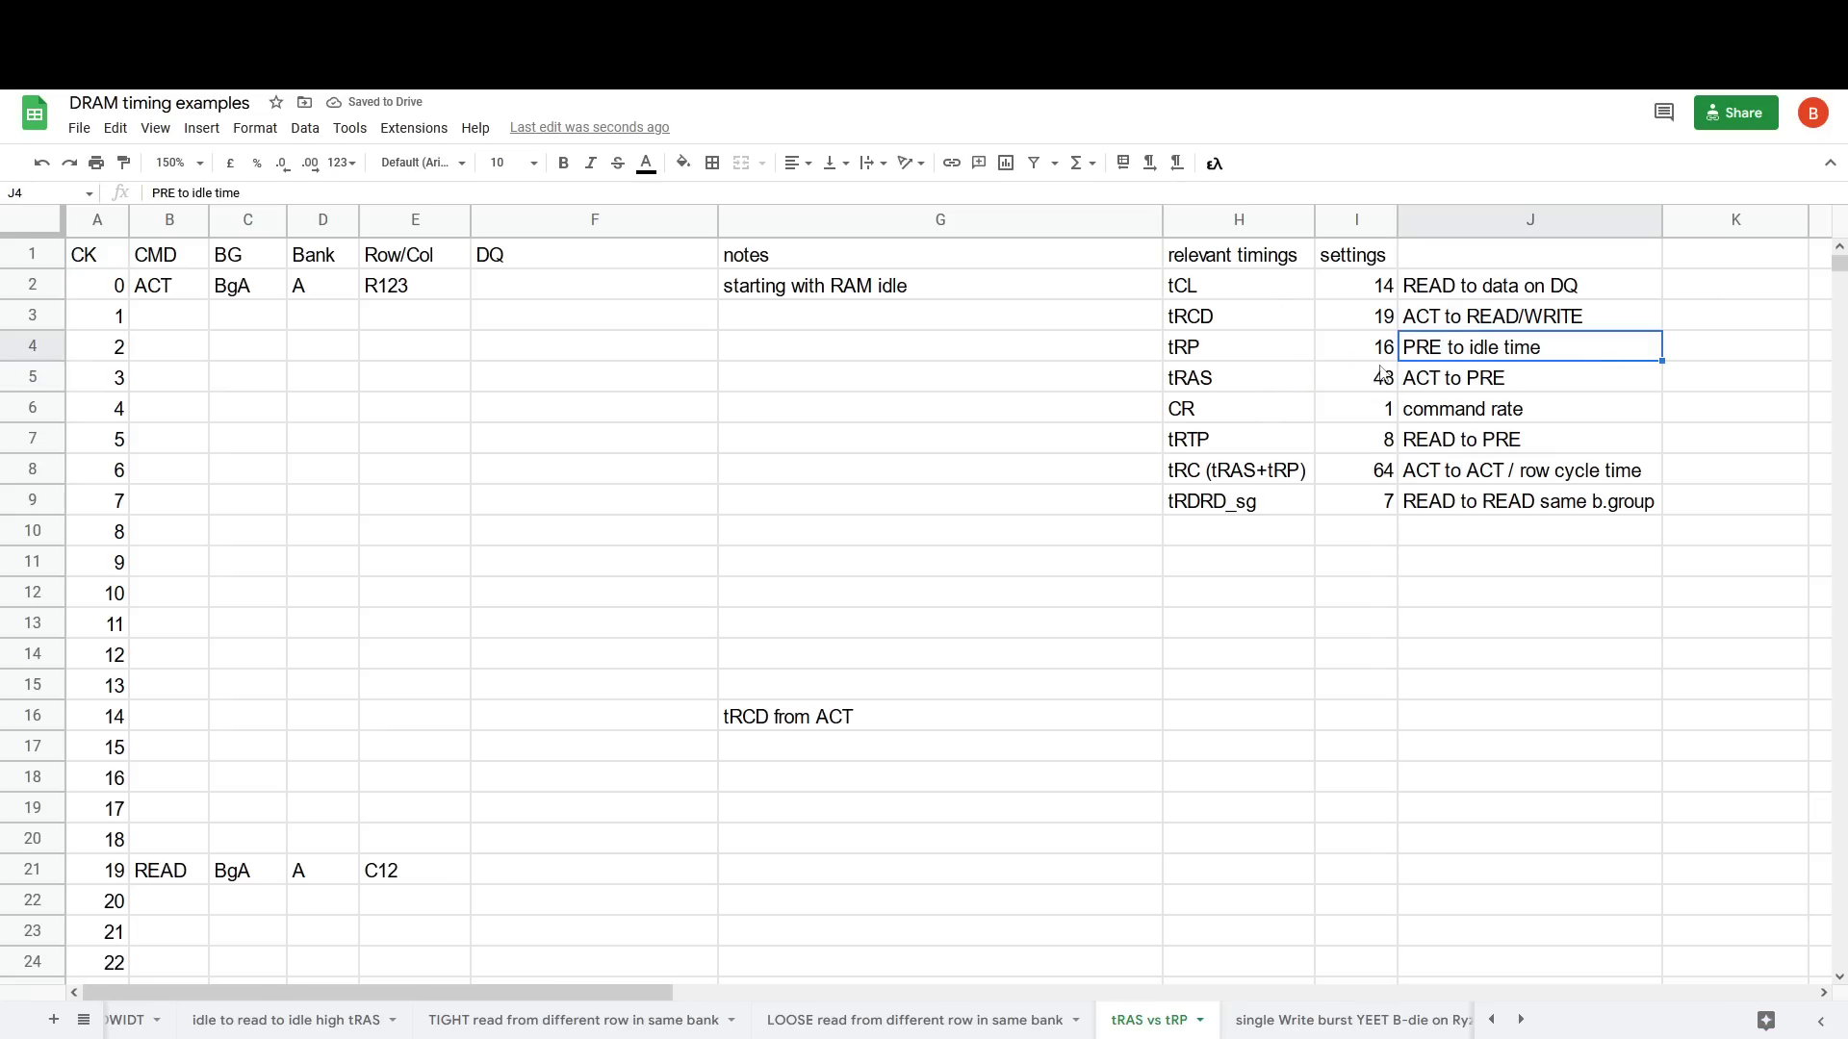
{"action": "left_click_drag", "start_coordinate": [1378, 292], "coordinate": [1364, 390]}
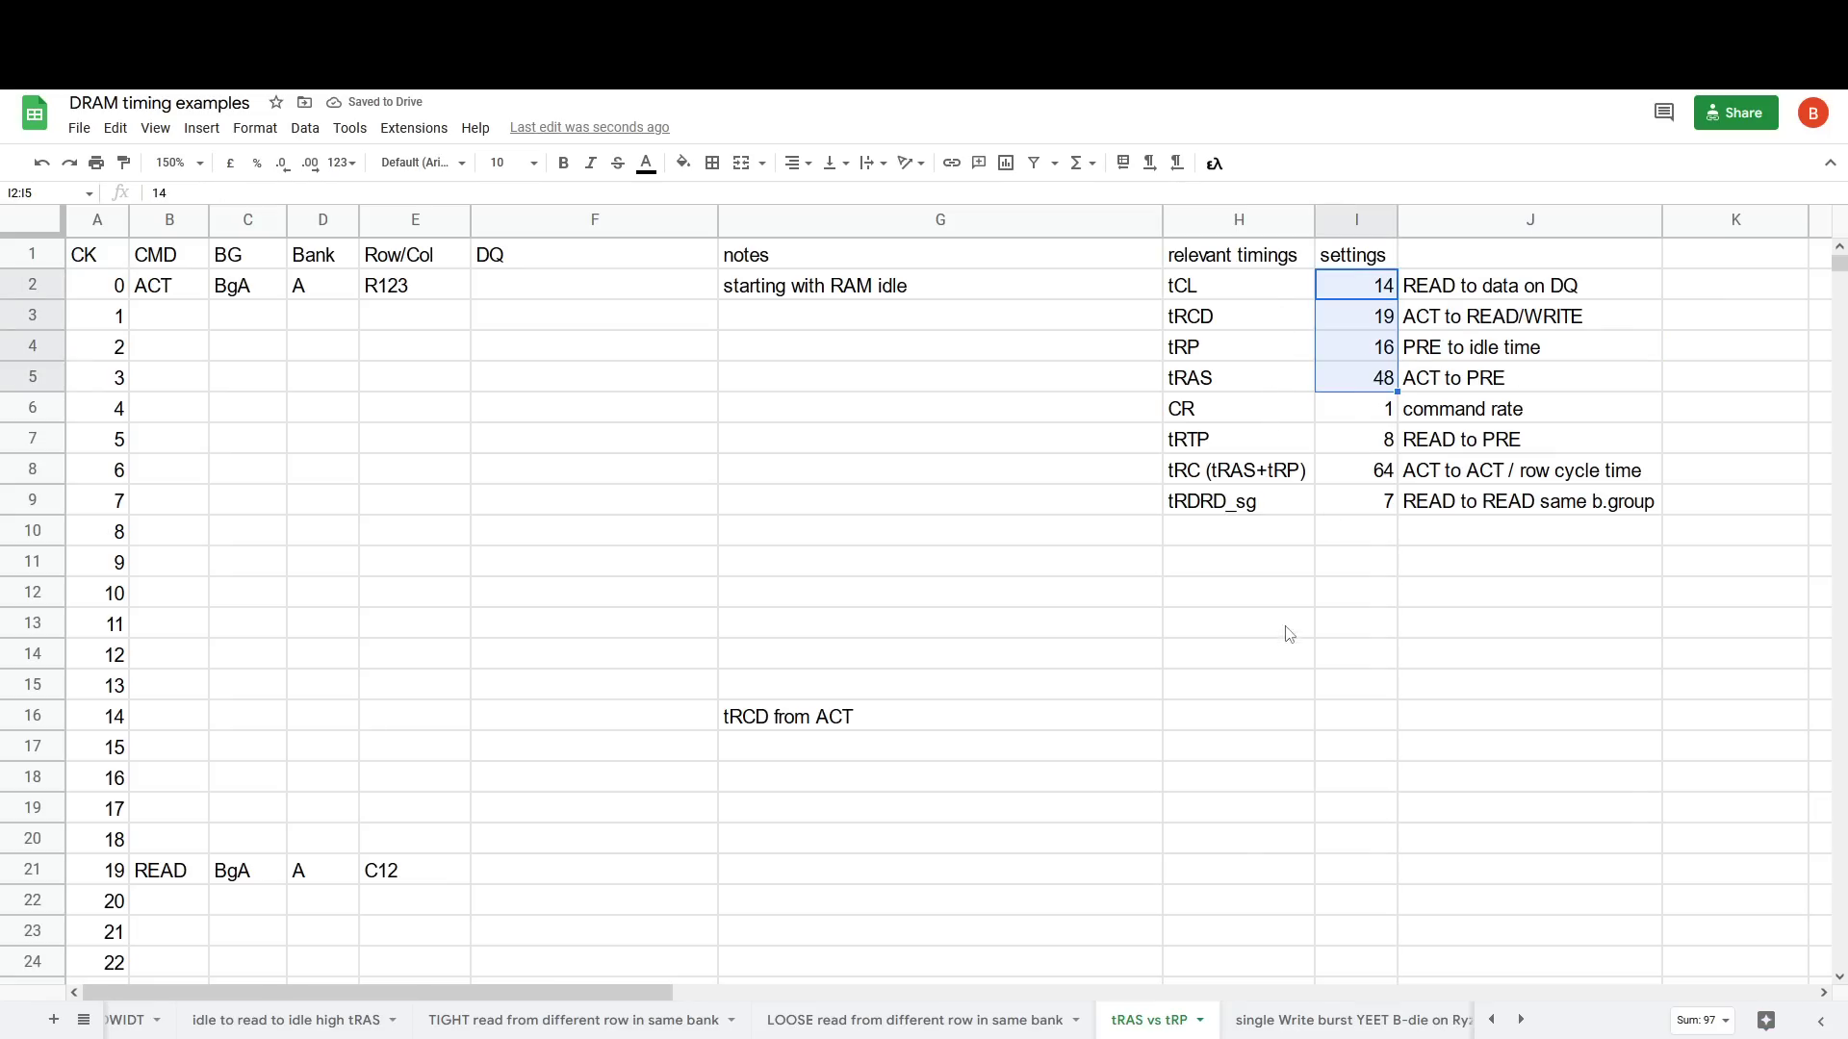
{"action": "left_click", "coordinate": [1326, 657]}
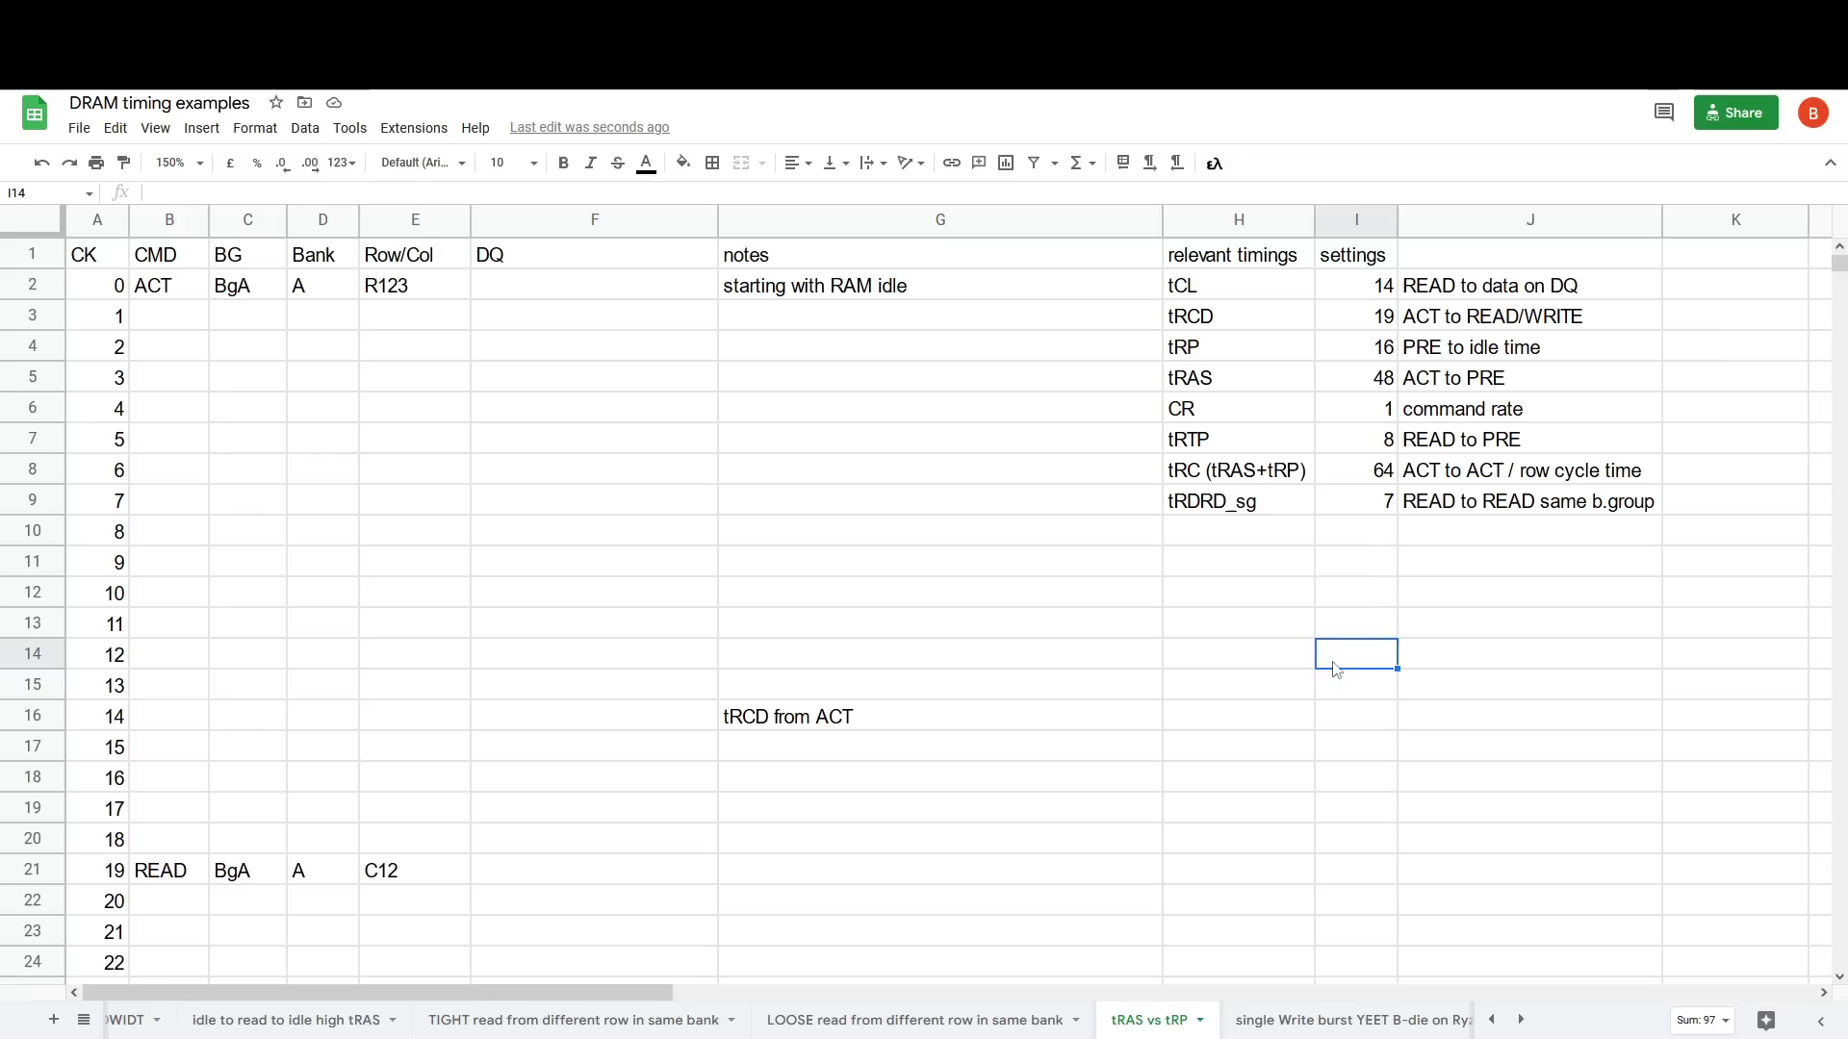
{"action": "left_click", "coordinate": [1407, 592]}
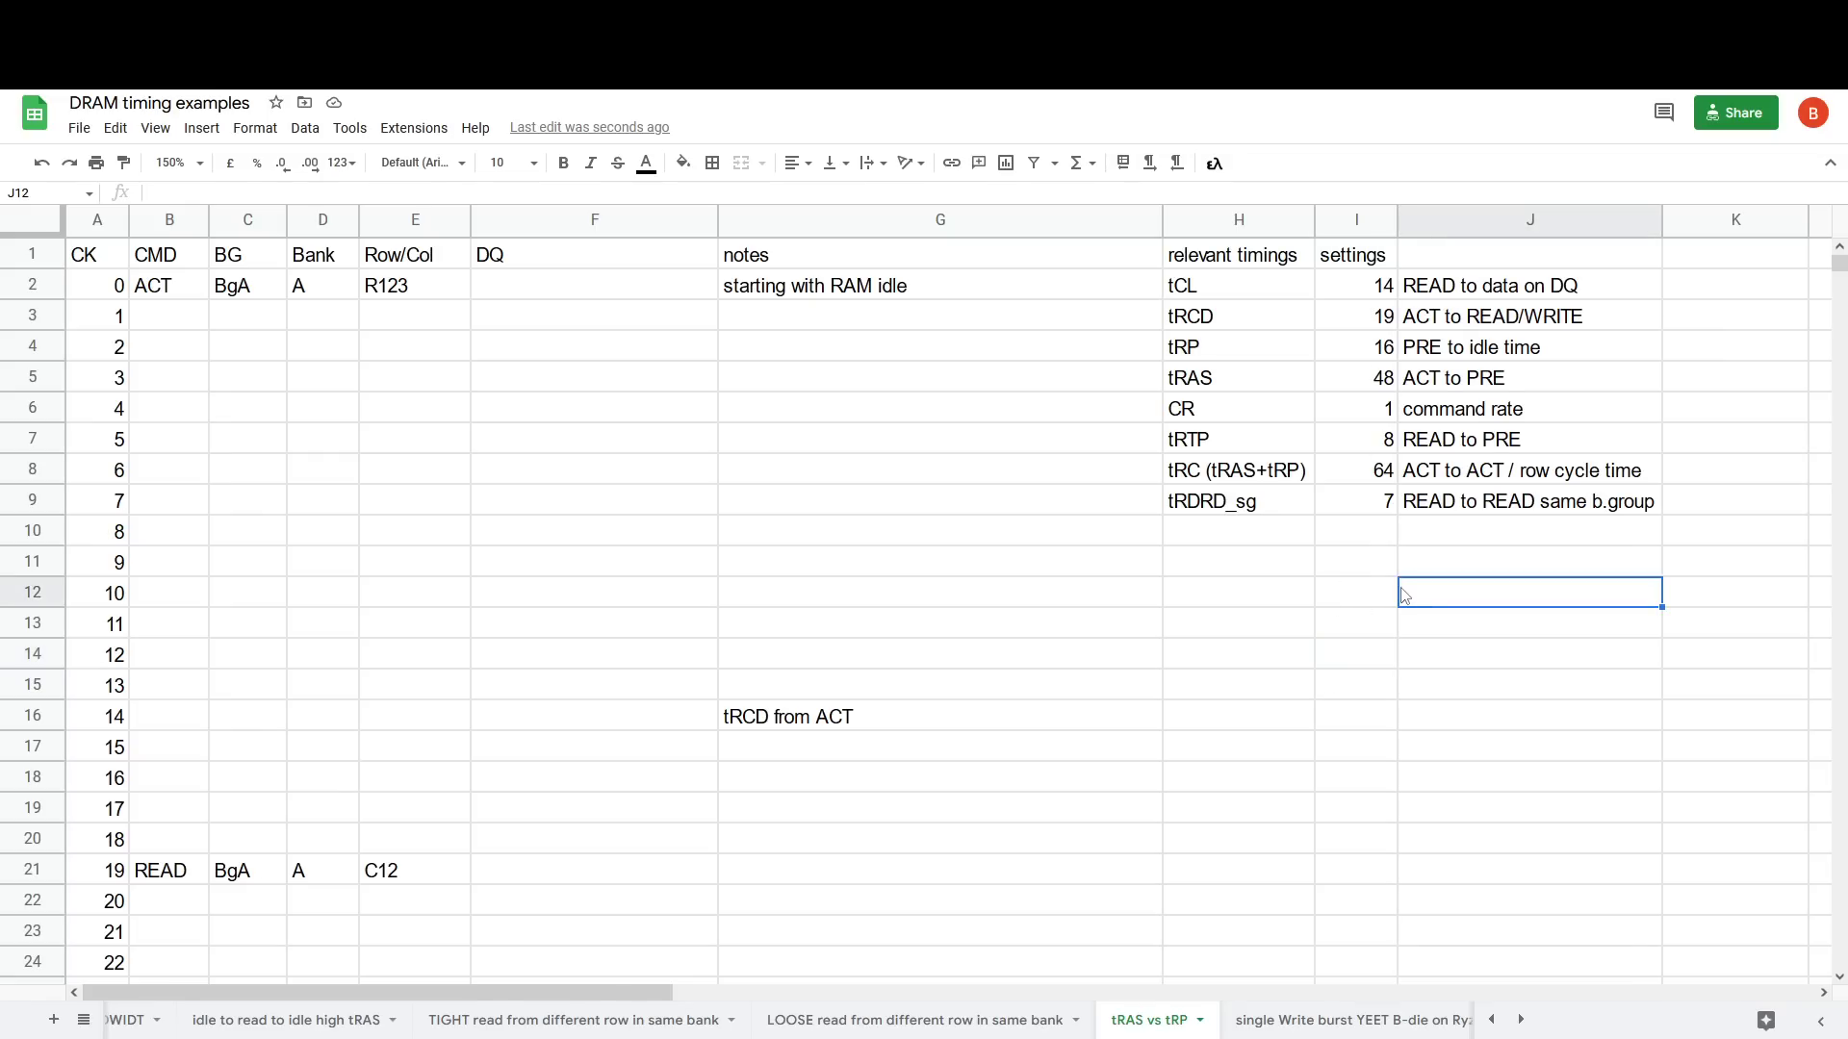
{"action": "left_click_drag", "start_coordinate": [1372, 300], "coordinate": [1372, 380]}
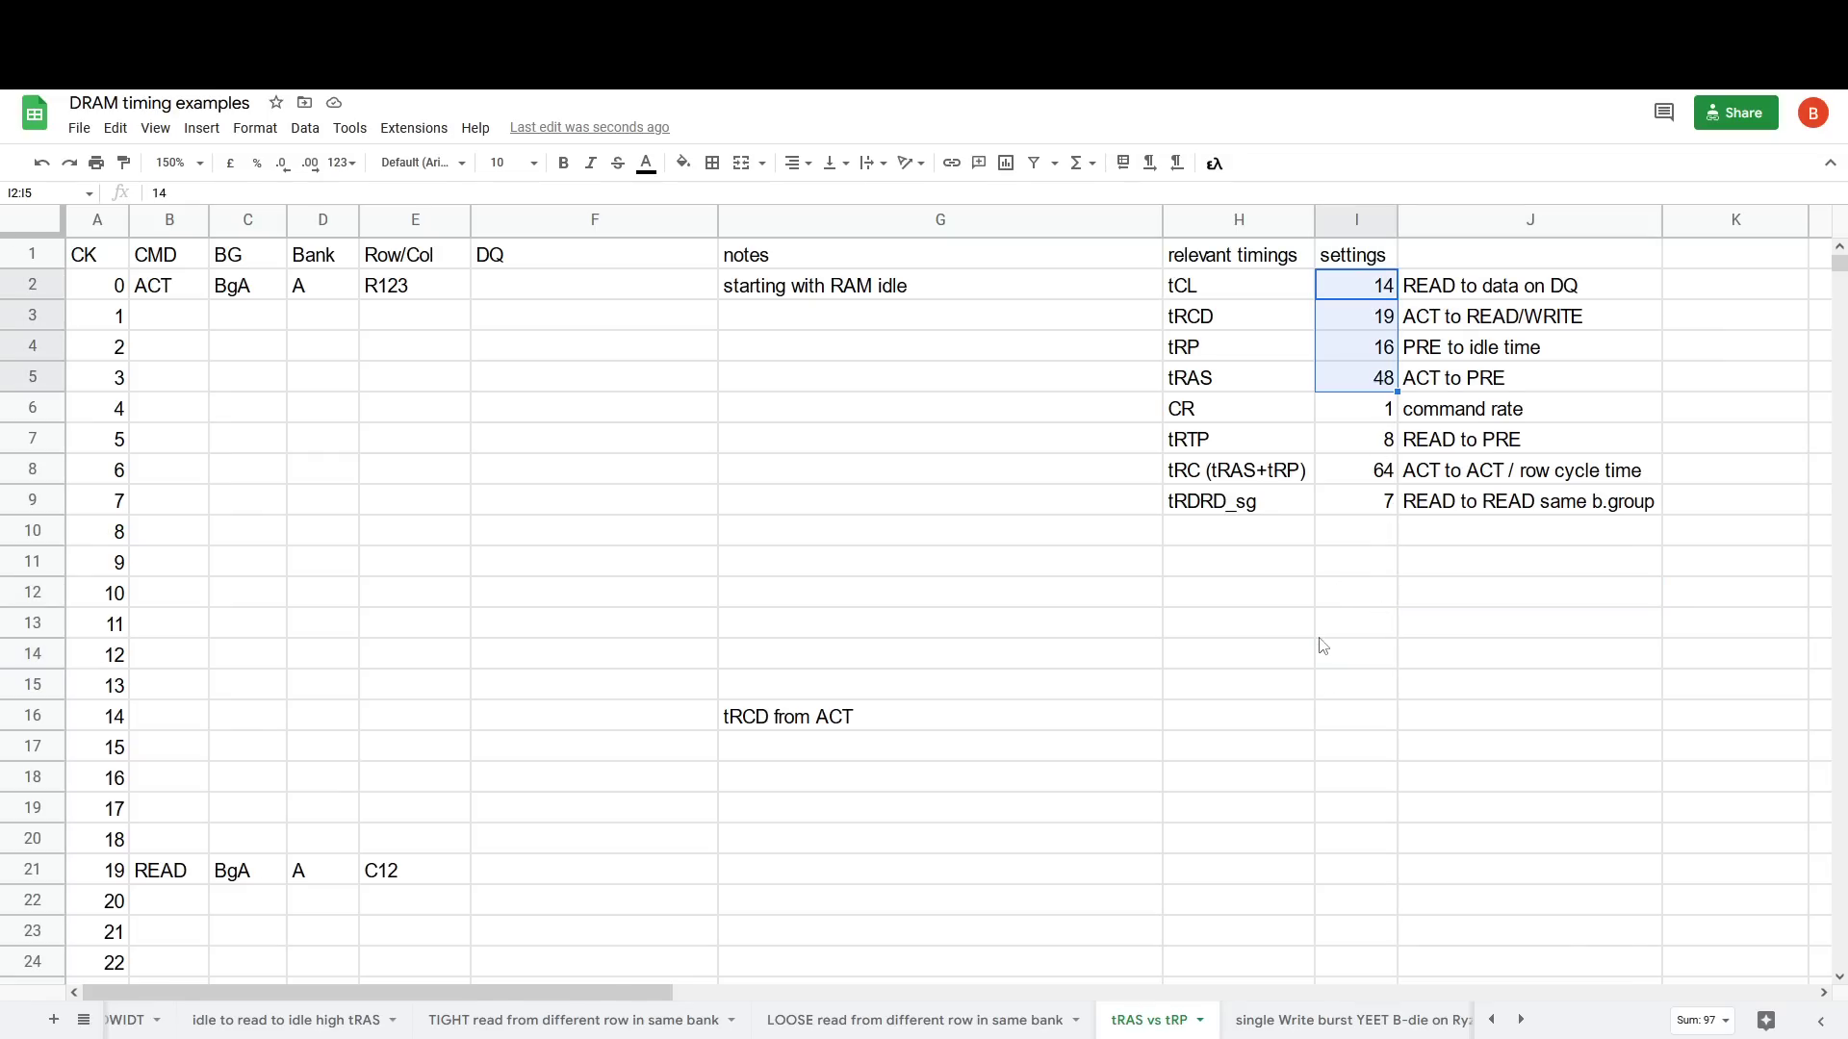
Step: Enter an alternative timing set of 14, 19, 24 and 40 in cells I12 to I15 below the settings
{"action": "left_click", "coordinate": [1328, 591]}
{"action": "type", "text": "14"}
{"action": "key", "text": "Return"}
{"action": "type", "text": "19"}
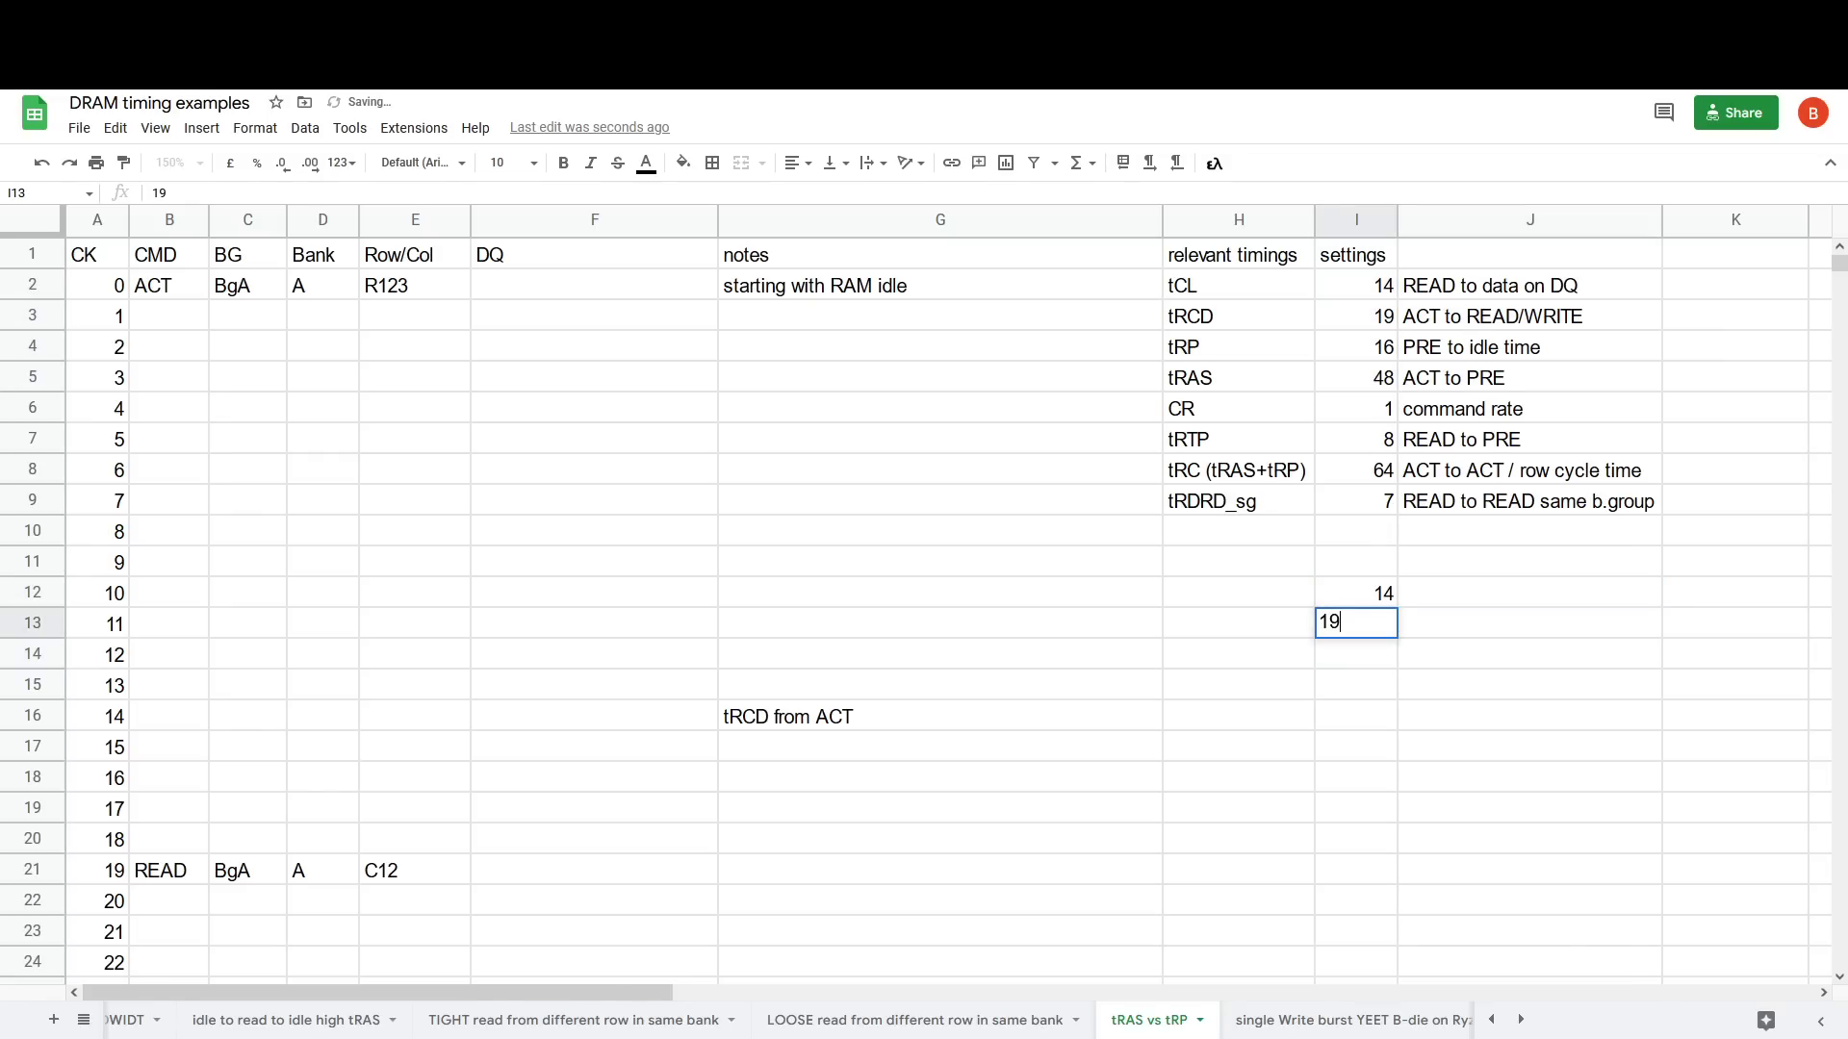
{"action": "key", "text": "Return"}
{"action": "type", "text": "20"}
{"action": "key", "text": "Return"}
{"action": "type", "text": "4"}
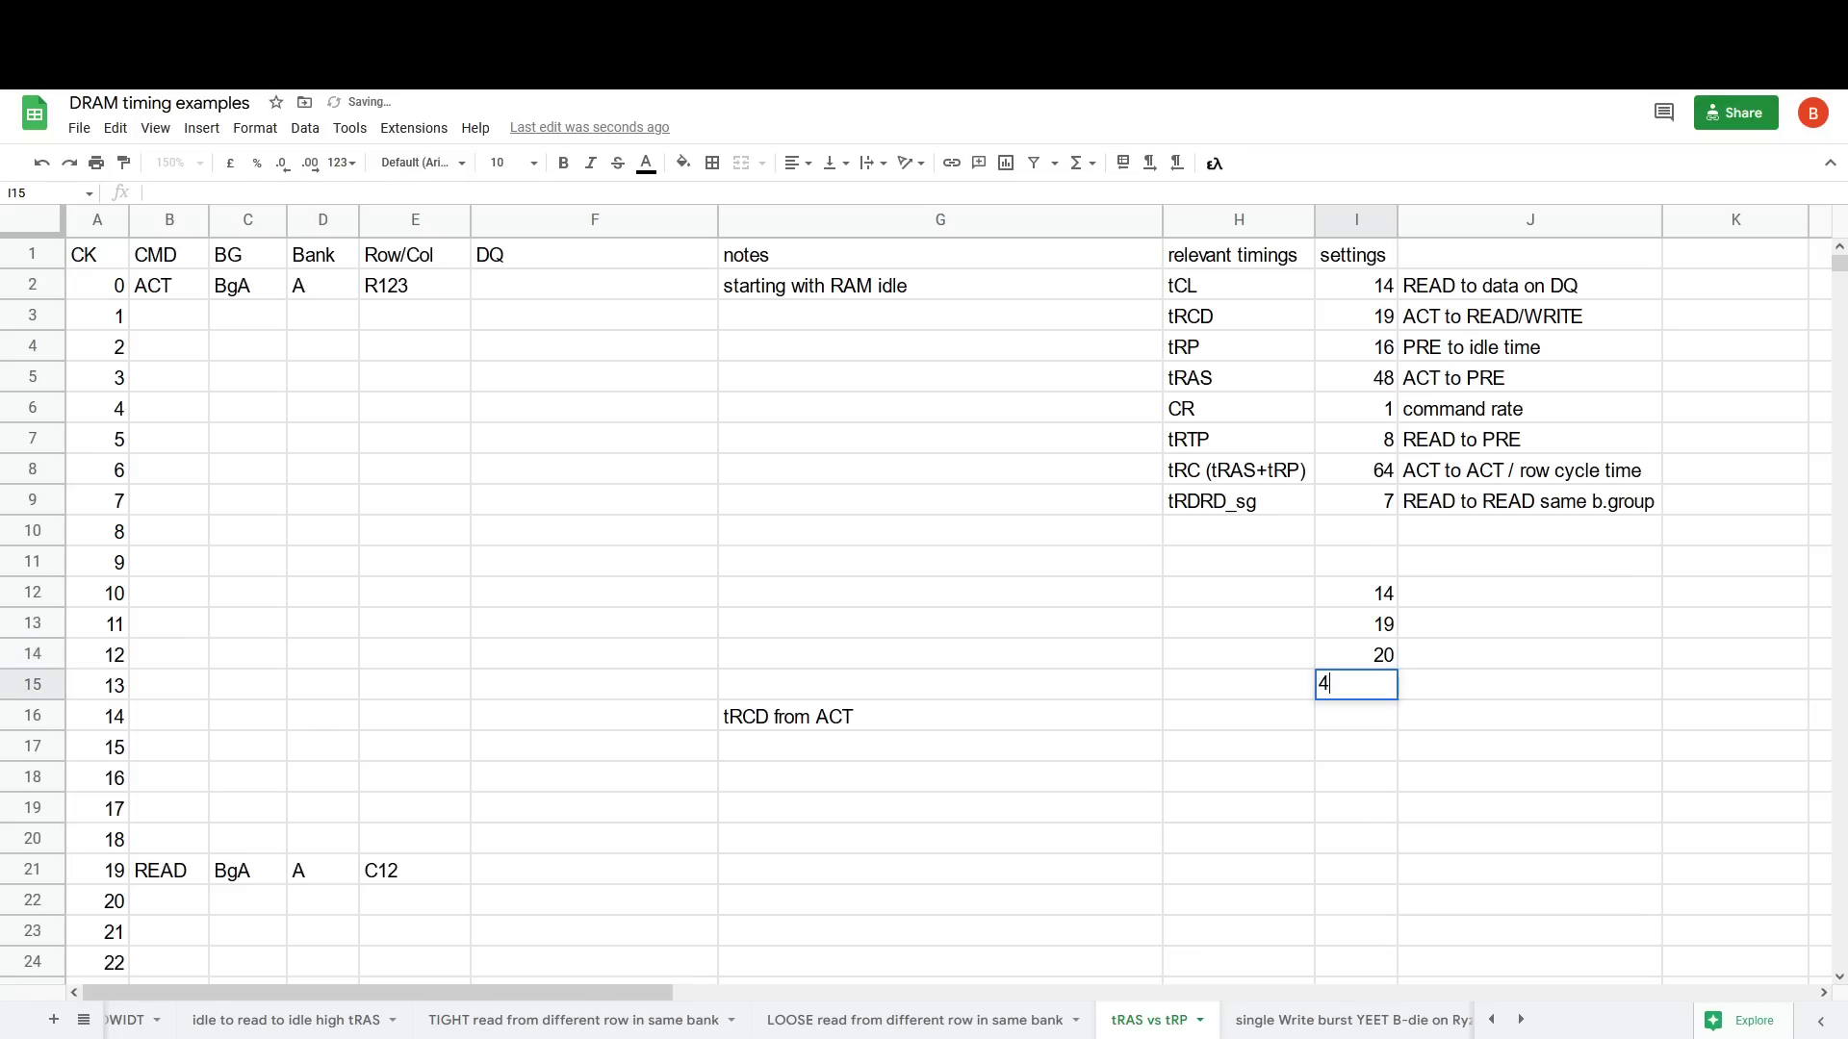
{"action": "type", "text": "4"}
{"action": "key", "text": "Up"}
{"action": "type", "text": "24"}
{"action": "key", "text": "Return"}
{"action": "type", "text": "40"}
{"action": "key", "text": "Up"}
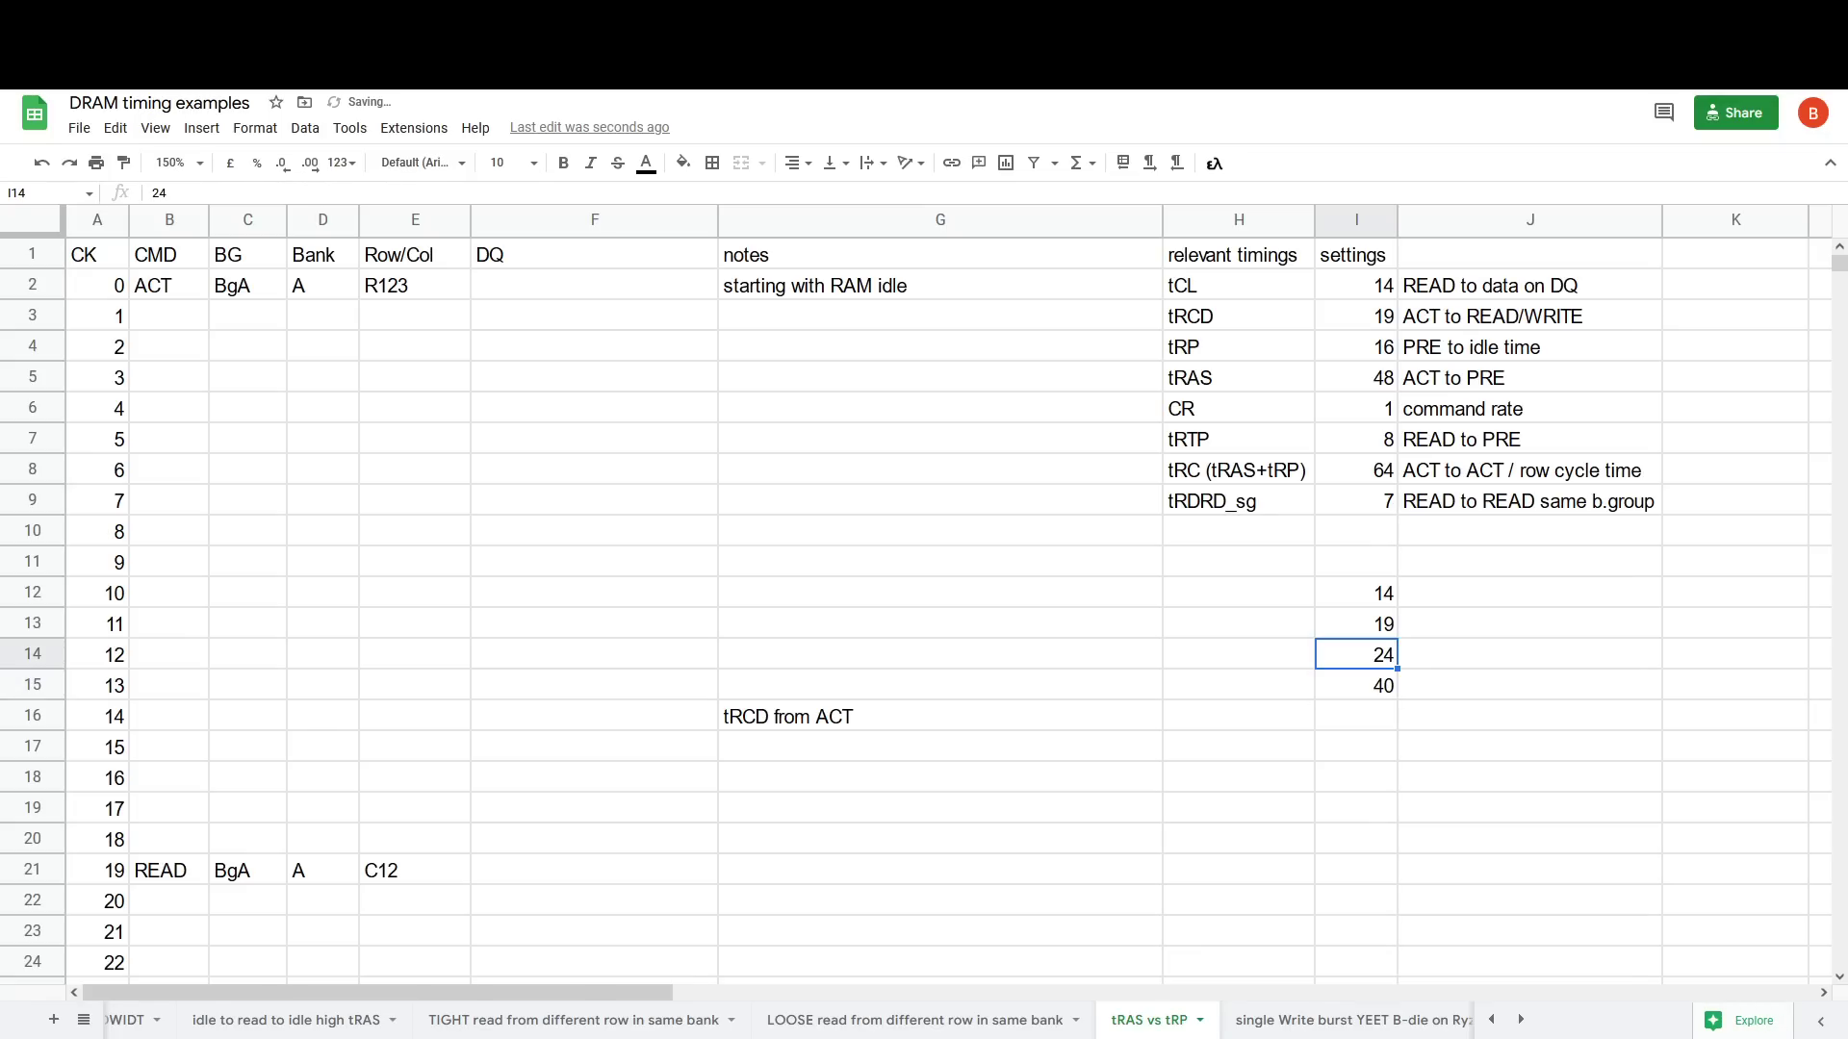
Step: Compare the alternative timing set with tRC, try a tRAS of 21, and undo that change
{"action": "left_click_drag", "start_coordinate": [1376, 593], "coordinate": [1385, 685]}
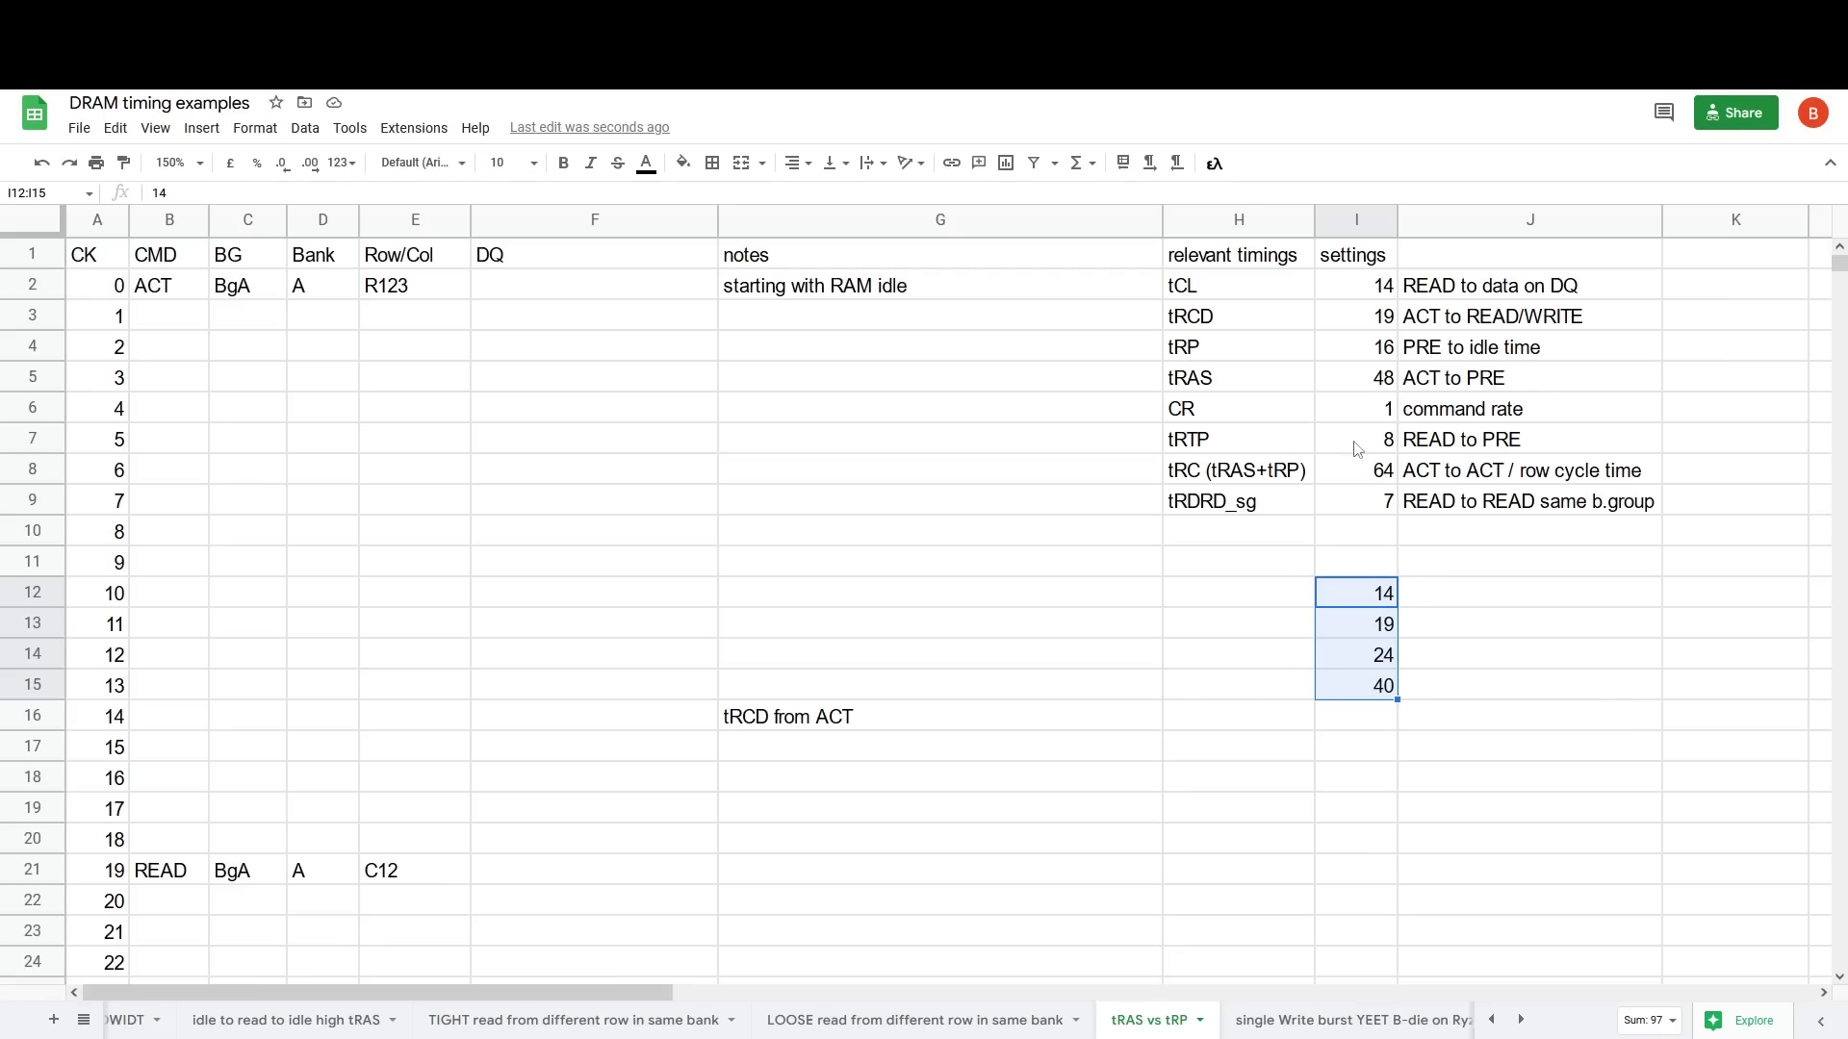
{"action": "left_click", "coordinate": [1242, 470]}
{"action": "left_click", "coordinate": [1391, 473]}
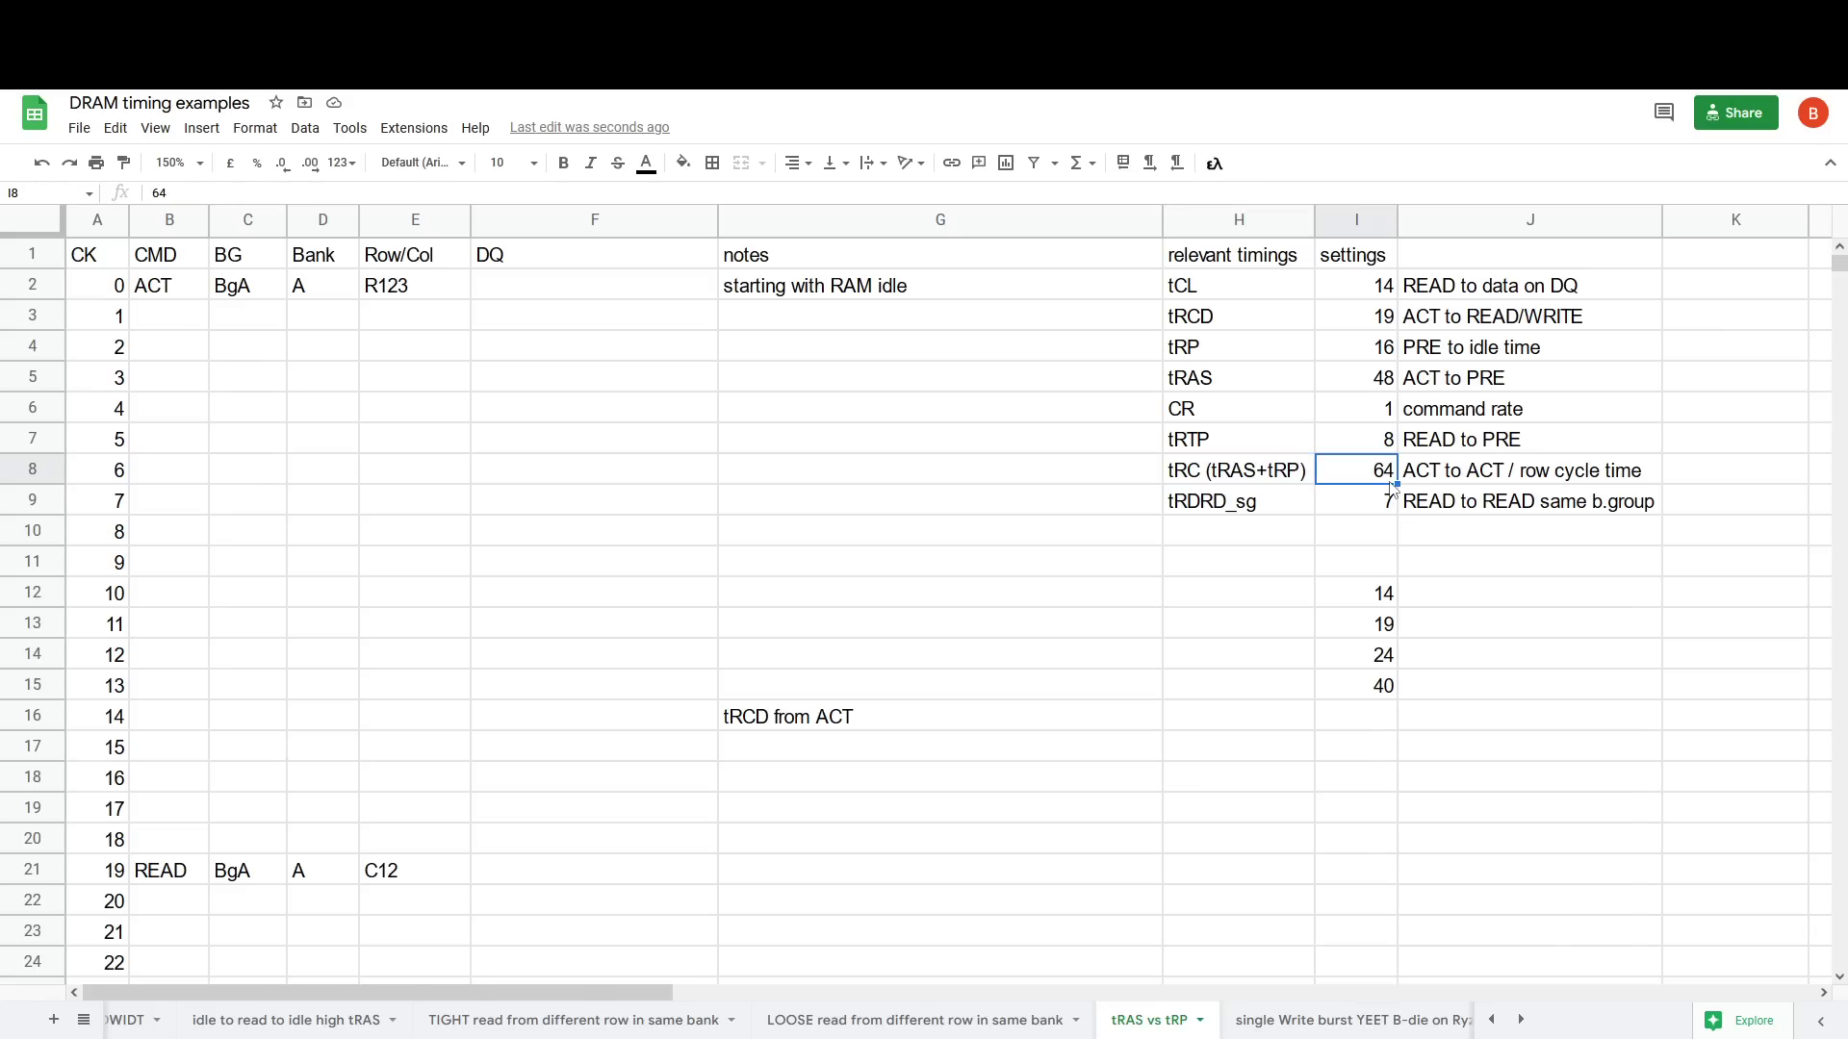
{"action": "left_click", "coordinate": [1382, 382]}
{"action": "double_click", "coordinate": [1382, 382]}
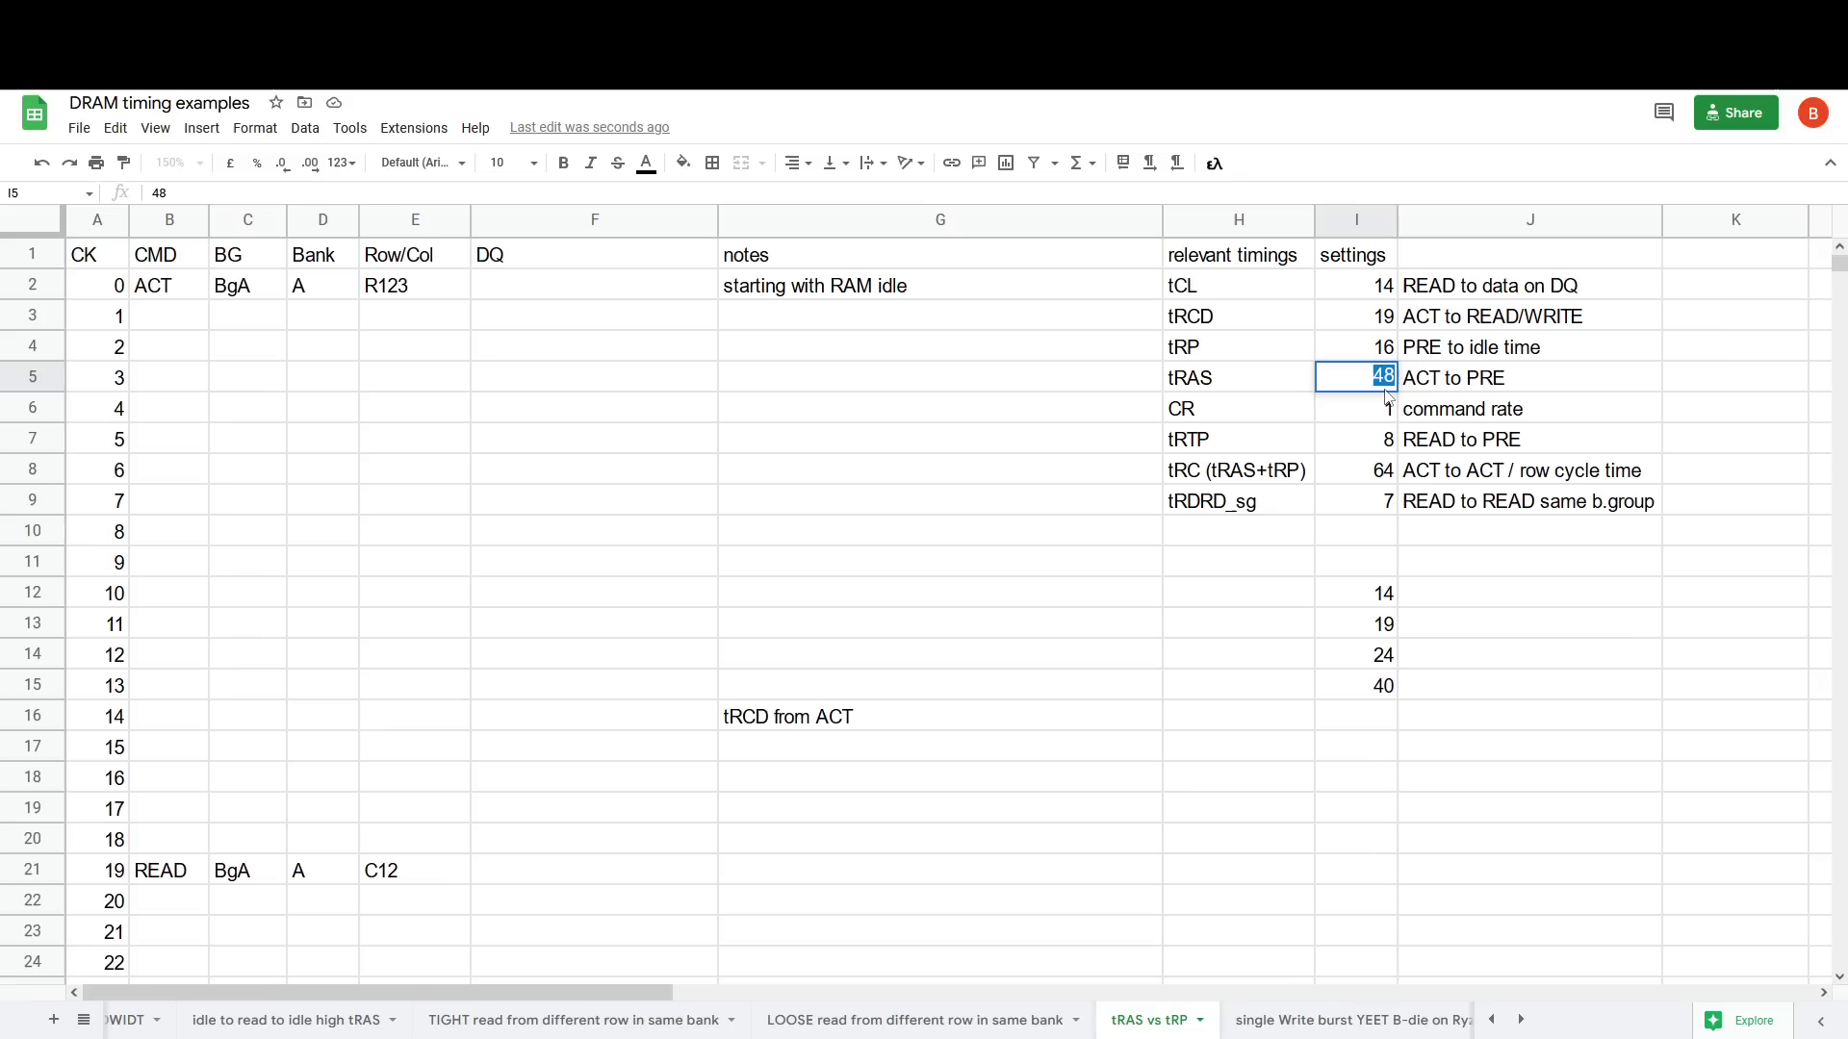
{"action": "type", "text": "21"}
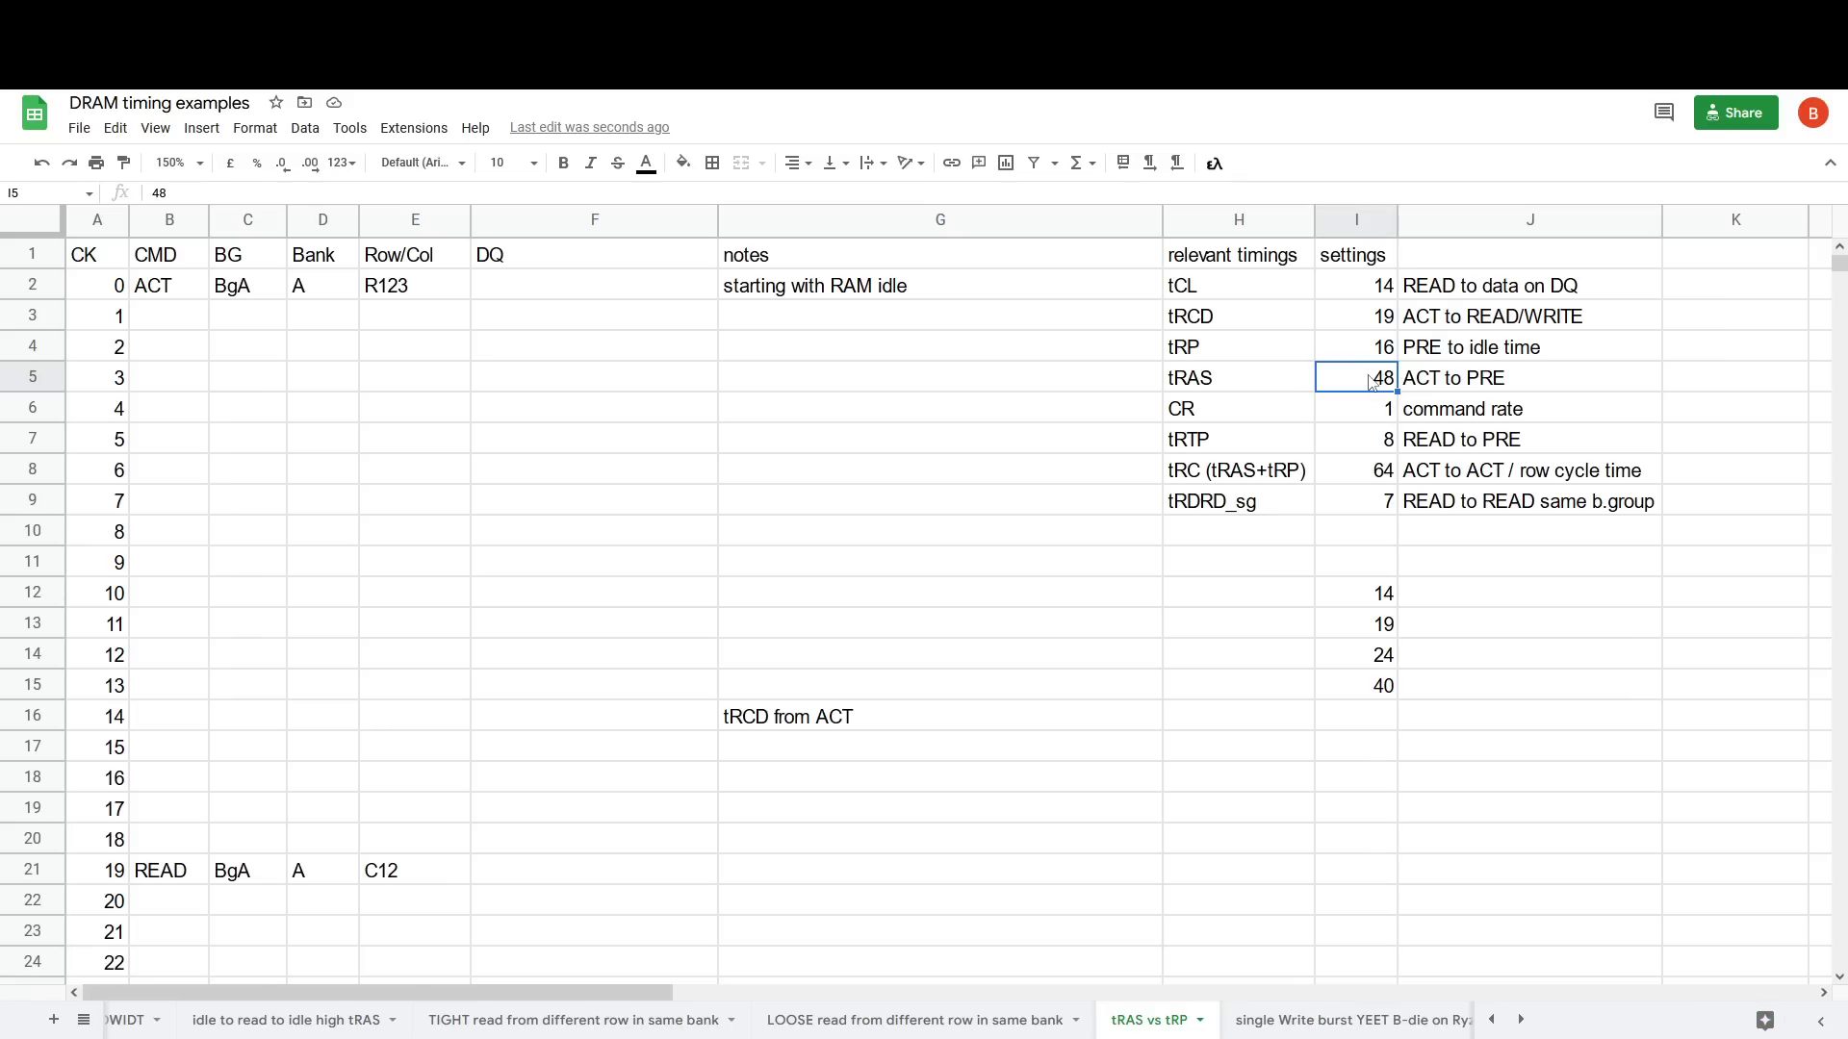
{"action": "left_click", "coordinate": [1545, 559]}
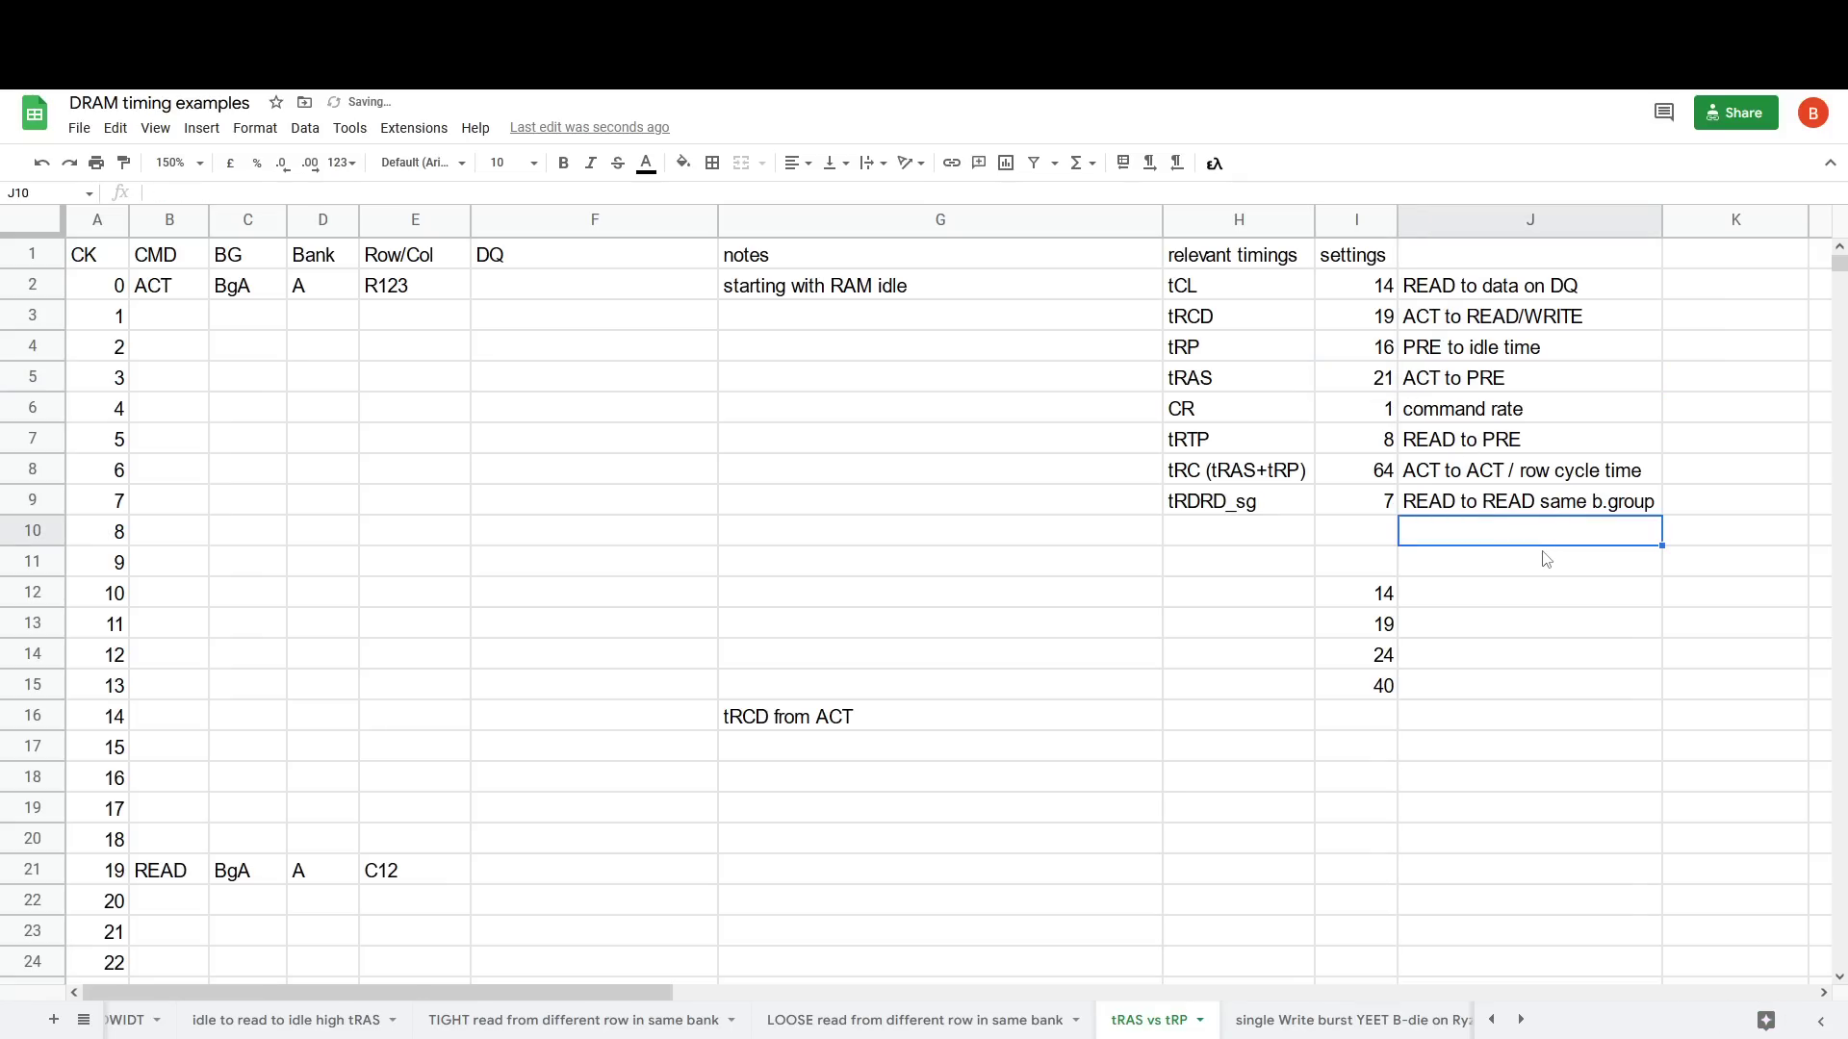
{"action": "left_click", "coordinate": [1363, 389]}
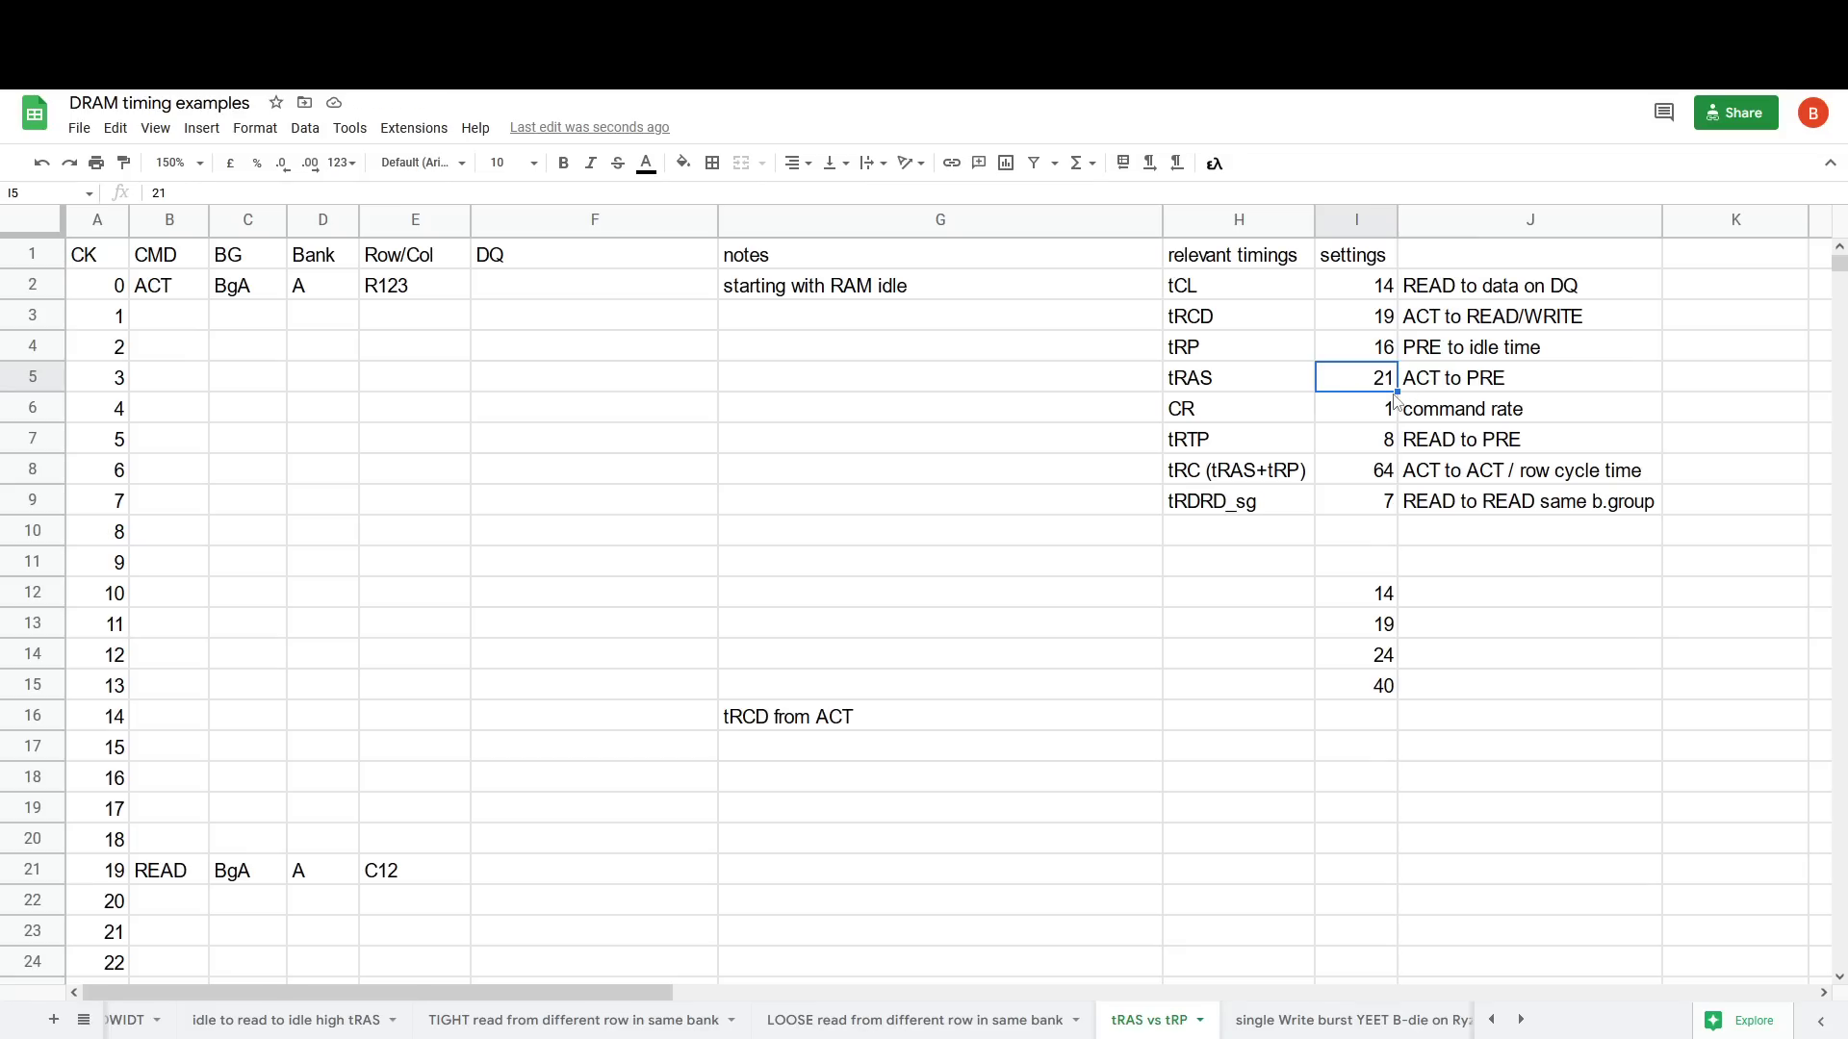
{"action": "key", "text": "ctrl+z"}
{"action": "key", "text": "ctrl+z"}
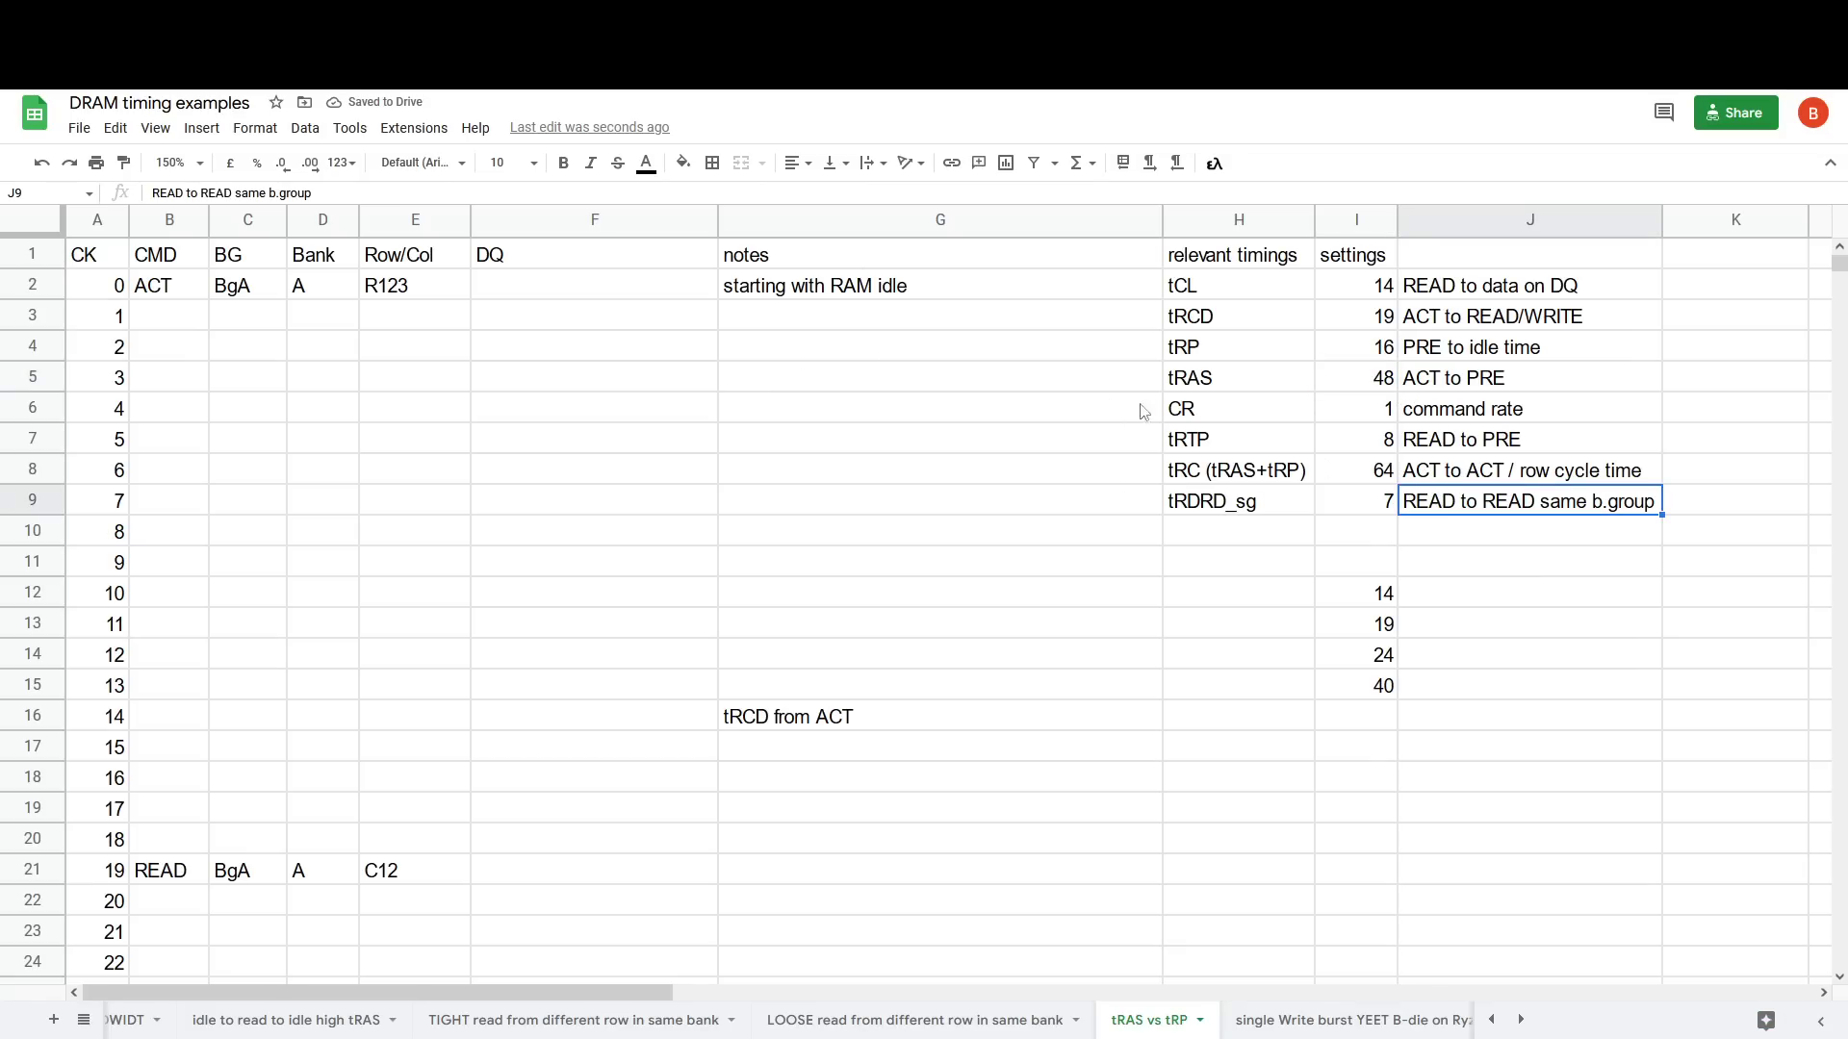
Step: Review the tRP and tRAS rows against each other in the relevant timings table
{"action": "left_click", "coordinate": [1354, 385]}
{"action": "left_click_drag", "start_coordinate": [1197, 353], "coordinate": [1358, 359]}
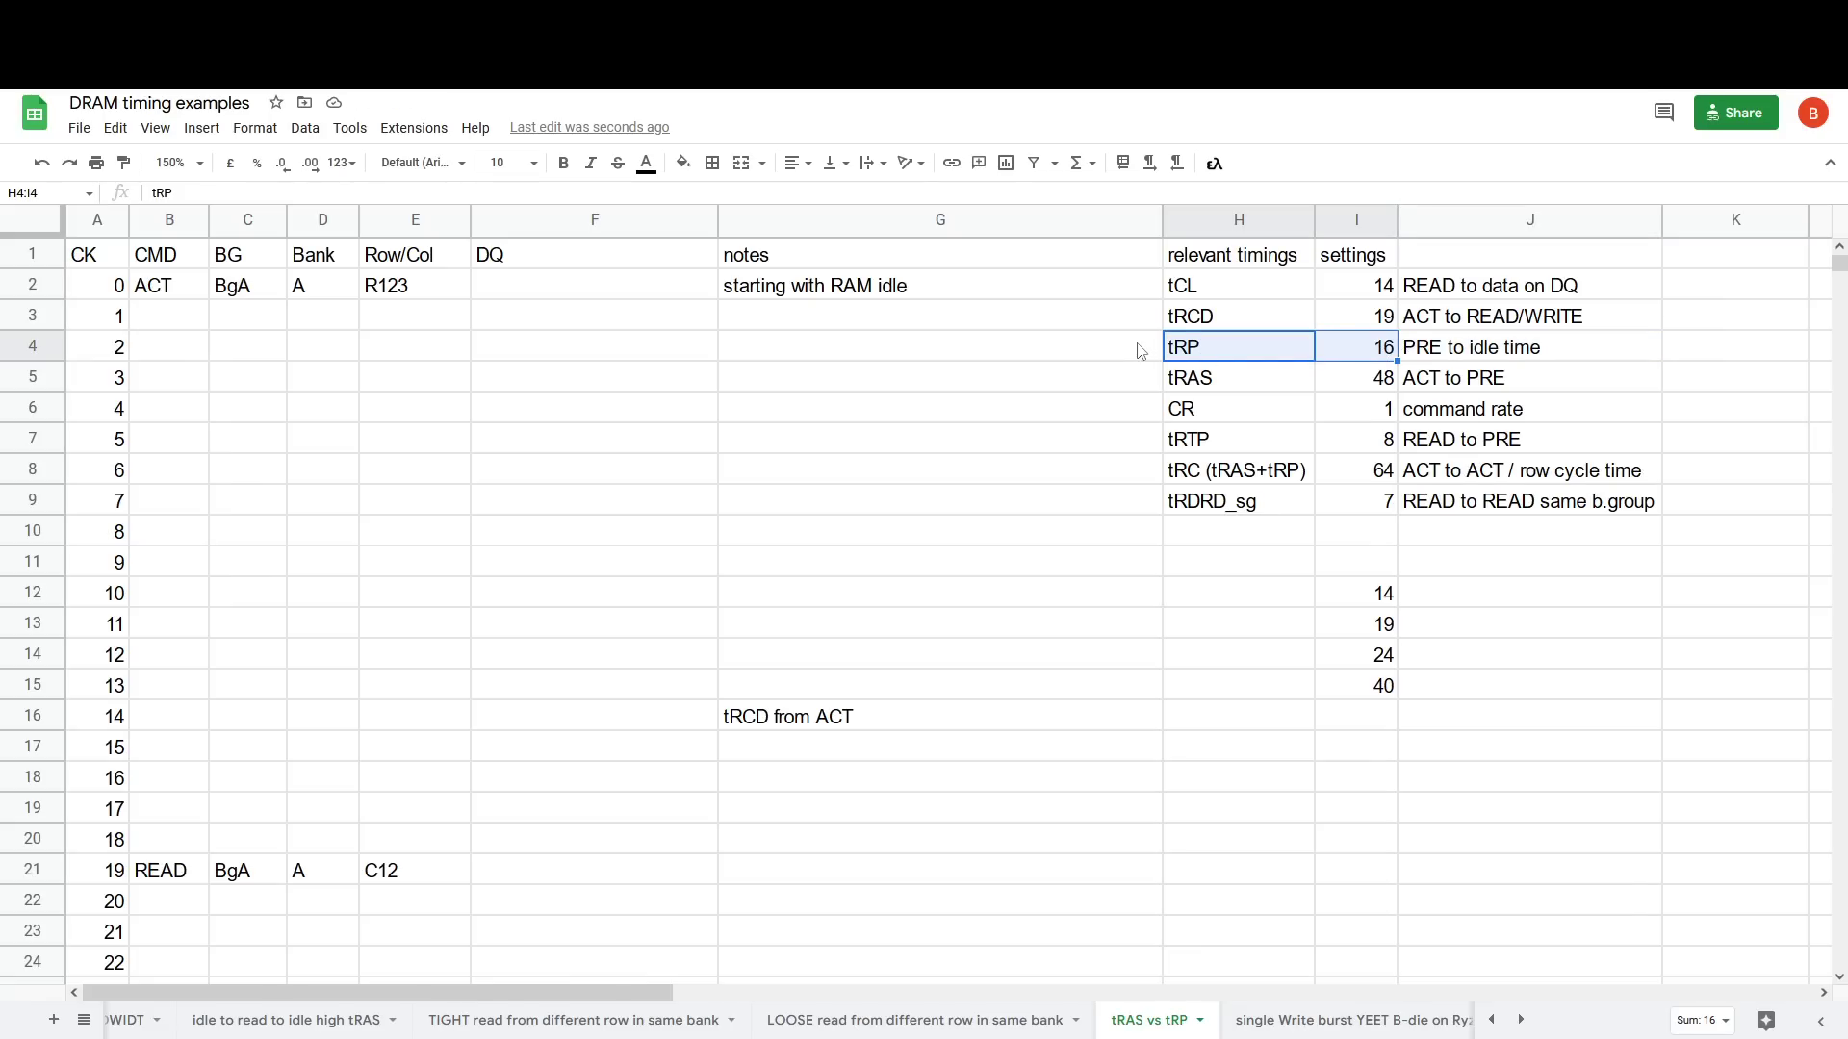
{"action": "left_click_drag", "start_coordinate": [1237, 398], "coordinate": [1376, 387]}
{"action": "key", "text": "ctrl+c"}
{"action": "left_click", "coordinate": [1269, 352]}
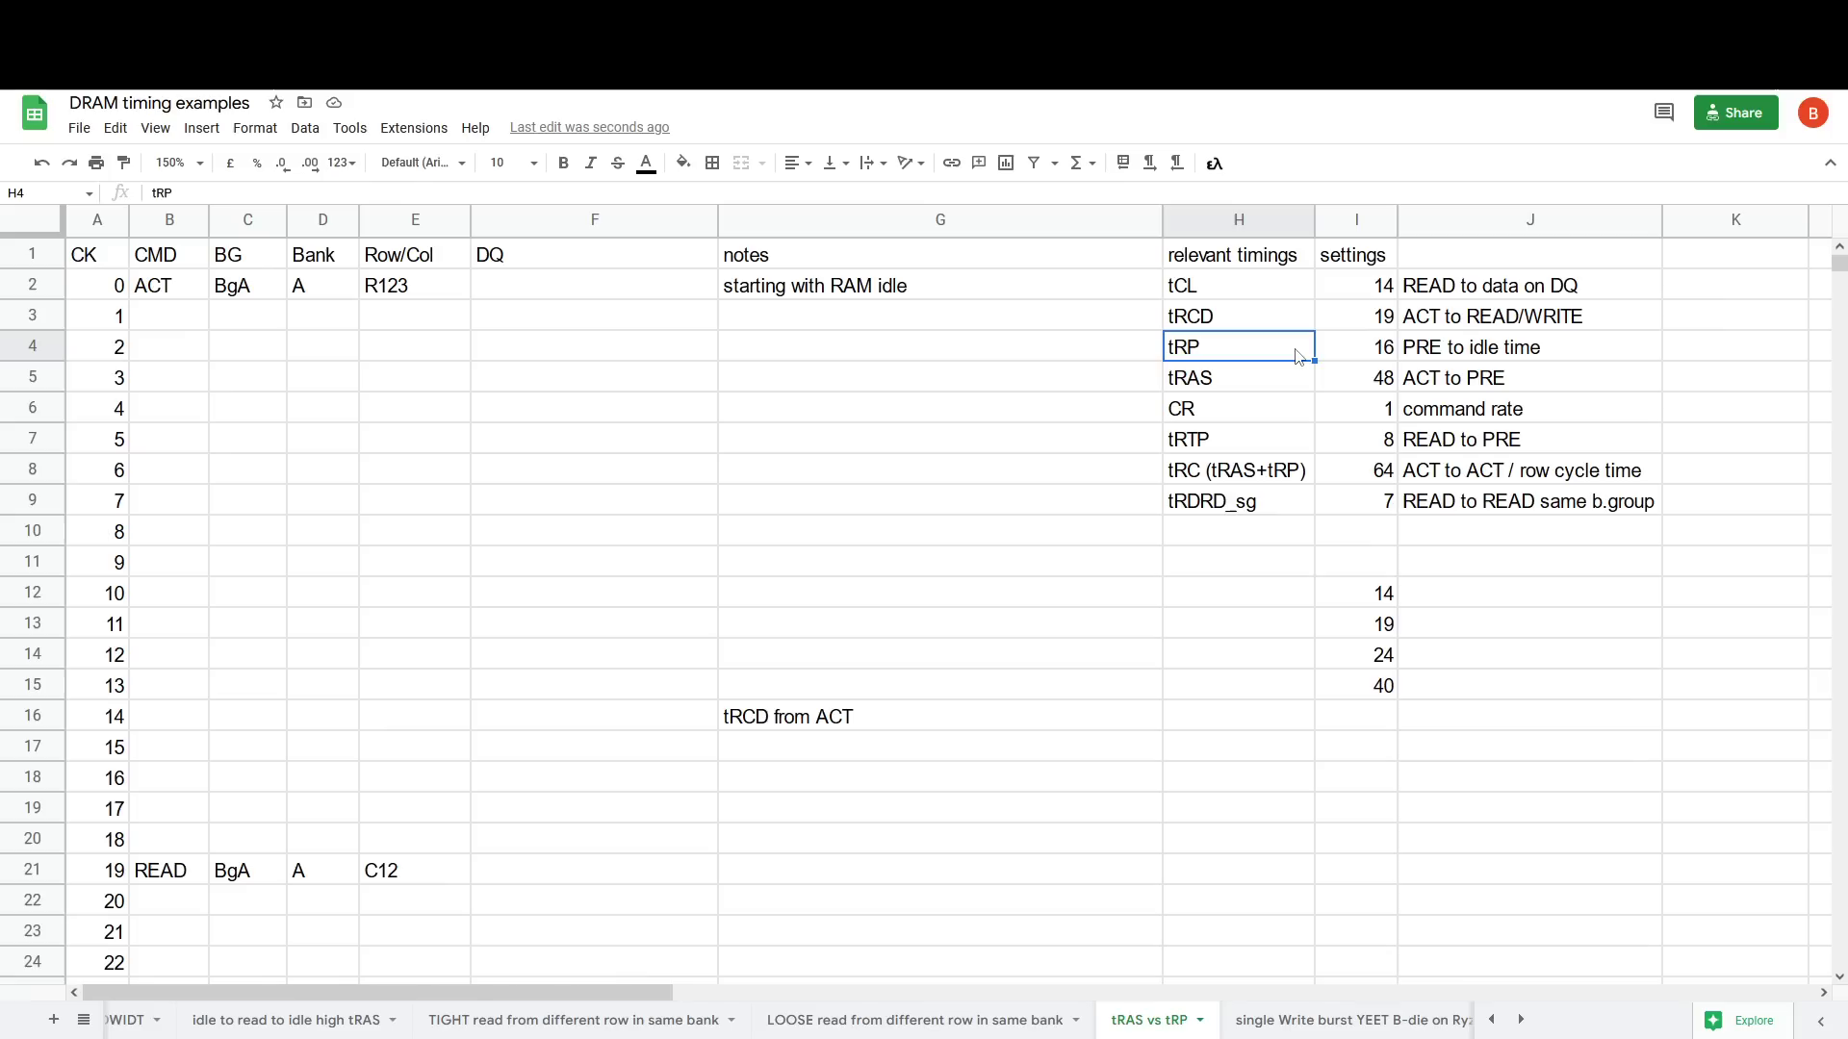
{"action": "left_click", "coordinate": [1301, 373]}
{"action": "left_click_drag", "start_coordinate": [1315, 387], "coordinate": [1338, 380]}
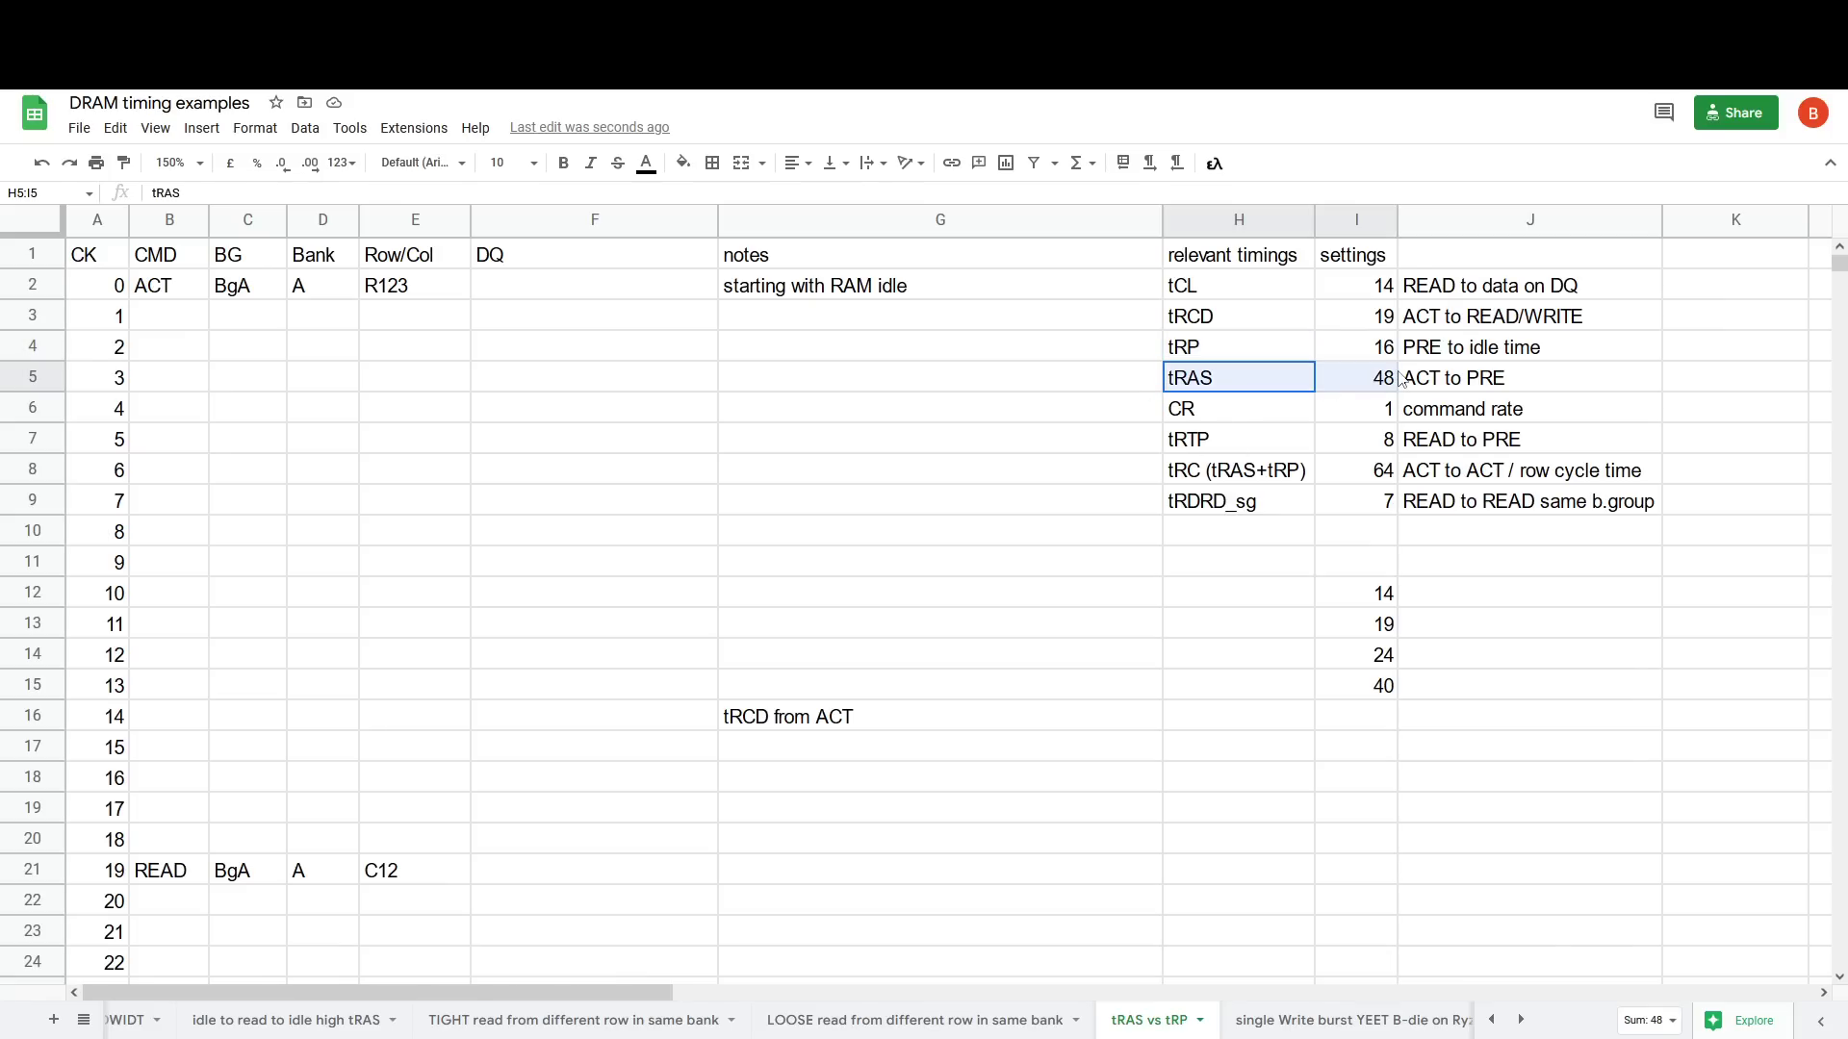